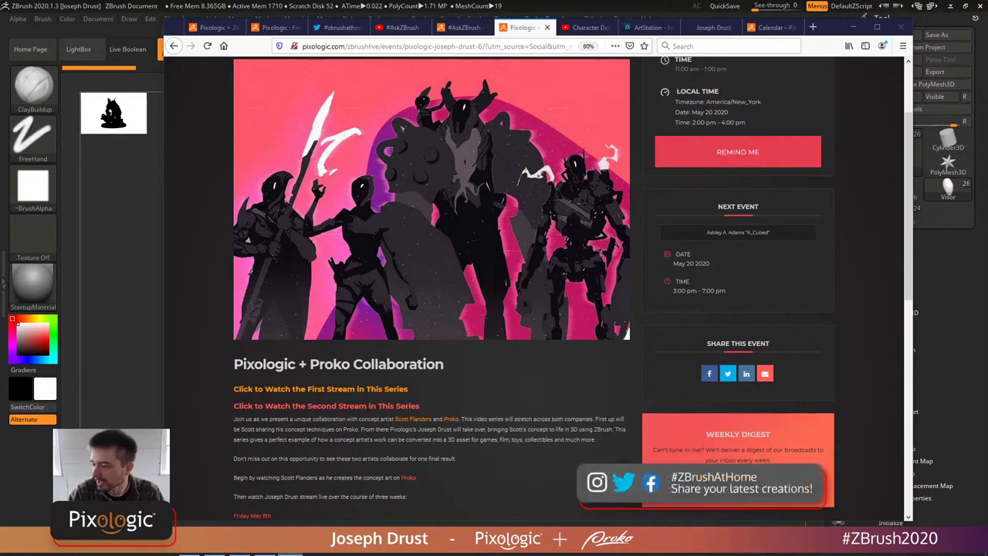
- Review the Proko character design video and the ZBrush trial and calendar pages in the browser, and return to ZBrush
left_click(592, 28)
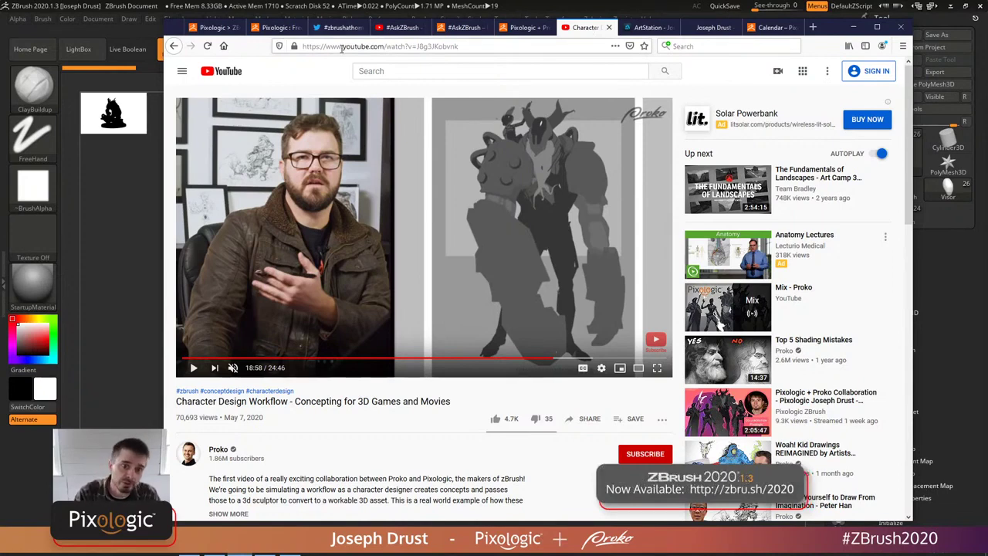
left_click(267, 27)
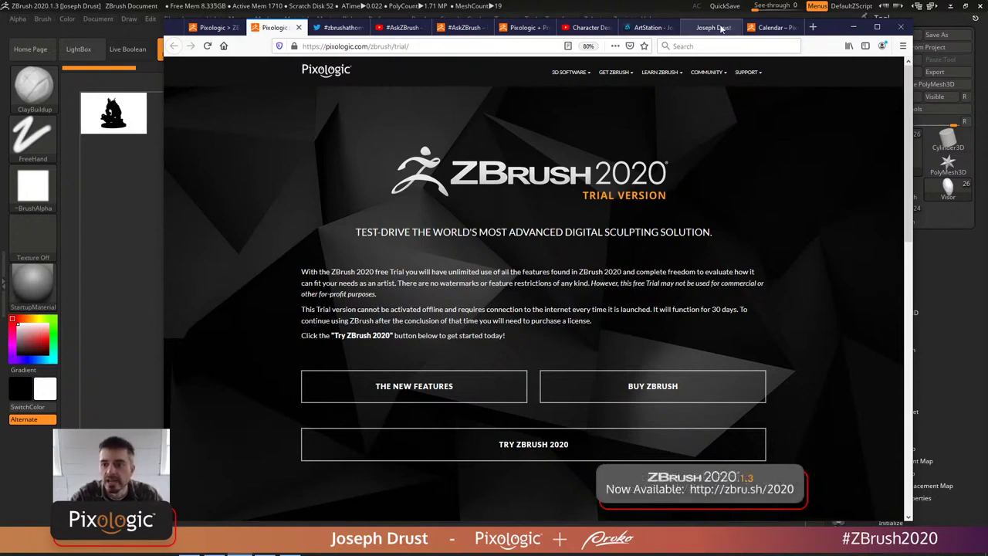
left_click(773, 29)
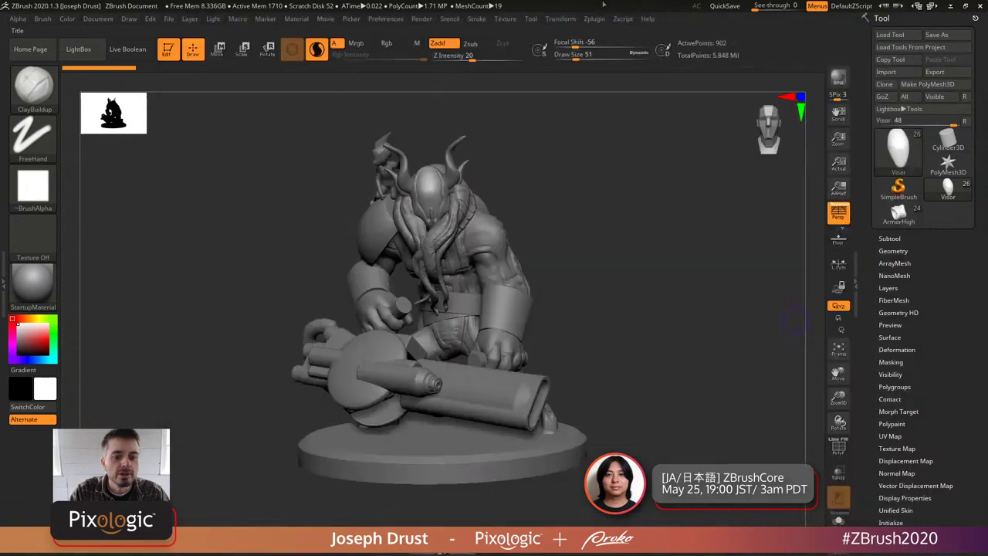
left_click(602, 4)
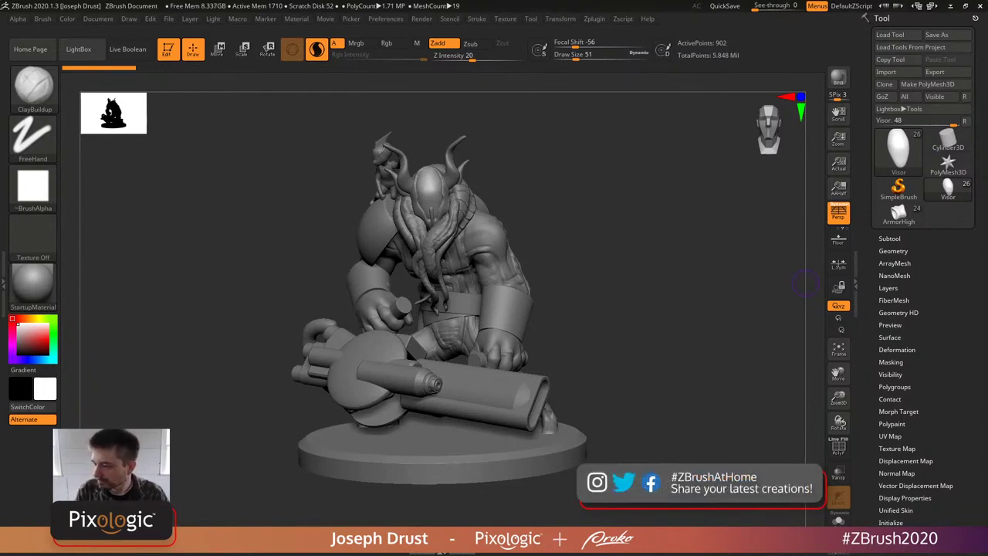
- Examine the posed horned creature sculpt from several angles and switch to the ArmorHigh tool
mouse_move(575, 185)
left_mouse_down()
mouse_move(653, 198)
mouse_move(664, 223)
mouse_move(627, 227)
mouse_move(656, 230)
mouse_move(644, 236)
mouse_move(596, 169)
left_mouse_up()
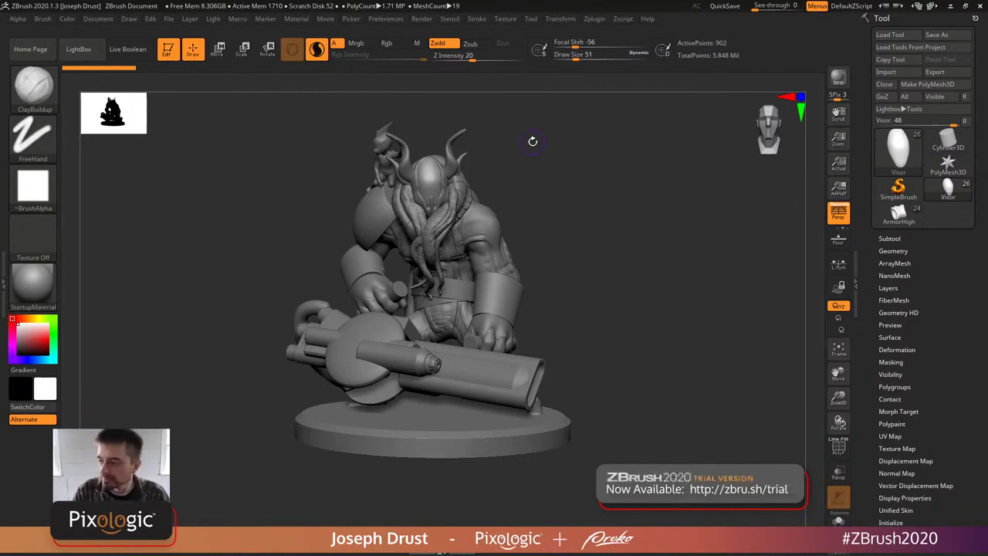
mouse_move(688, 289)
left_mouse_down()
mouse_move(675, 292)
mouse_move(742, 290)
mouse_move(671, 287)
left_mouse_up()
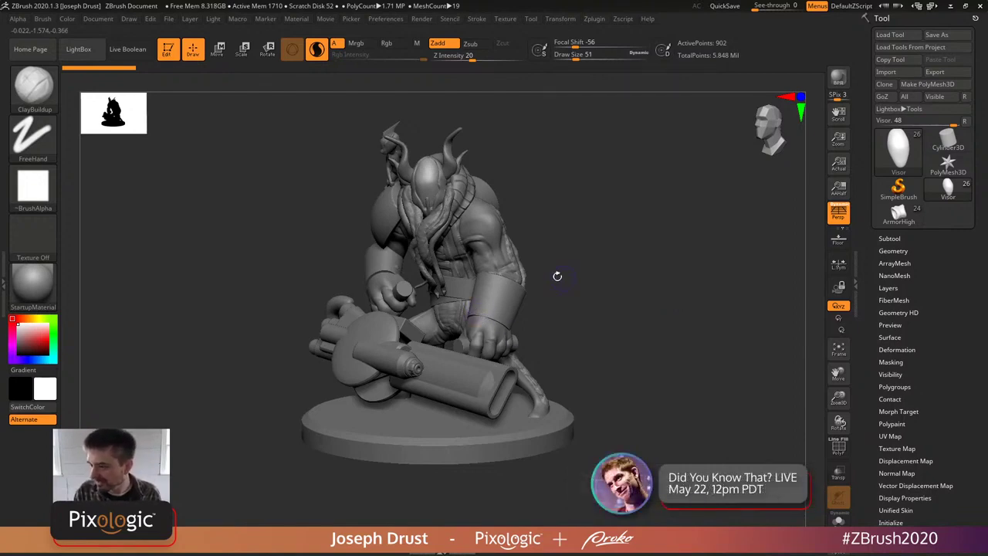
mouse_move(592, 252)
left_mouse_down()
mouse_move(611, 249)
mouse_move(564, 270)
mouse_move(614, 251)
mouse_move(604, 247)
mouse_move(615, 256)
mouse_move(545, 225)
mouse_move(611, 258)
mouse_move(592, 267)
mouse_move(627, 280)
mouse_move(600, 276)
left_mouse_up()
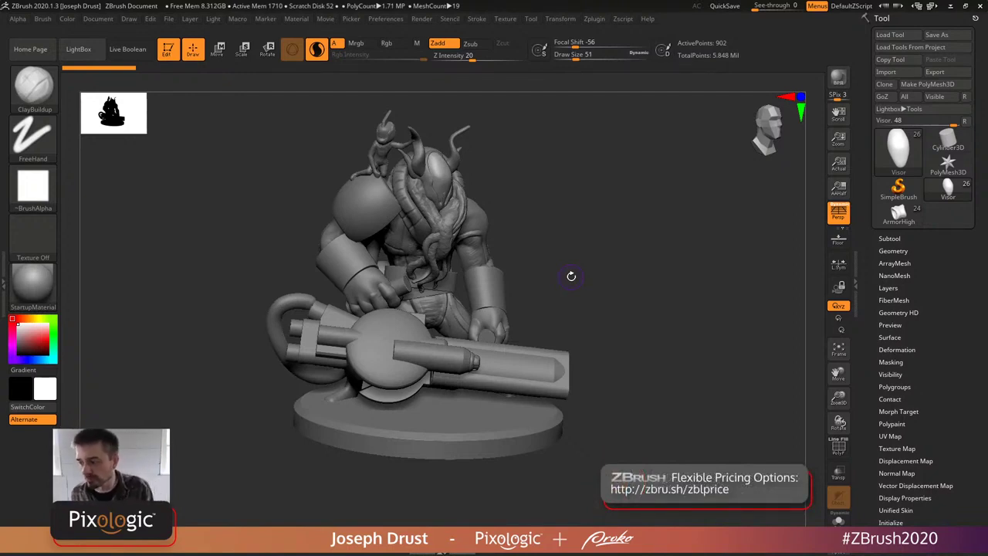
left_click_drag(603, 169, 603, 177)
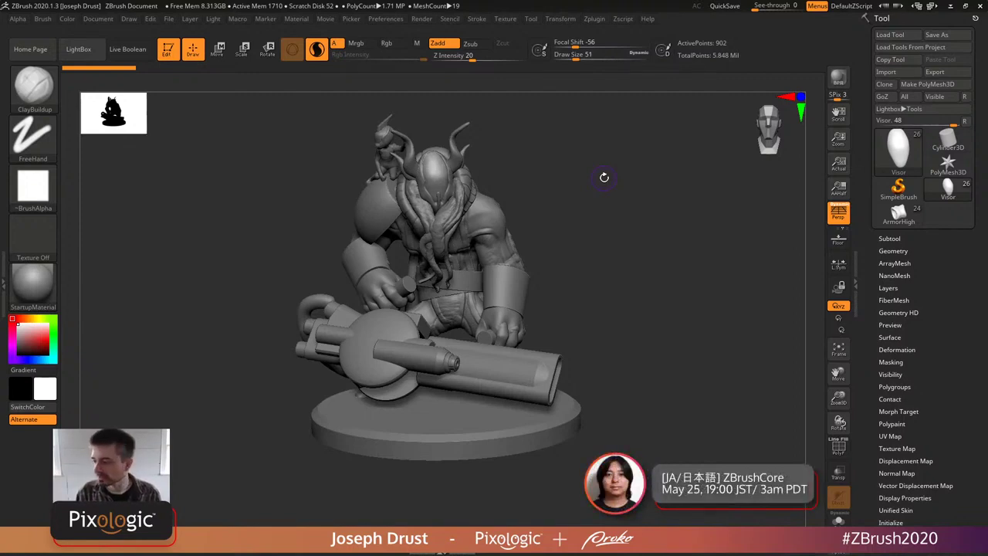
mouse_move(700, 229)
left_mouse_down()
mouse_move(732, 223)
mouse_move(652, 236)
mouse_move(633, 253)
mouse_move(645, 227)
mouse_move(675, 230)
mouse_move(681, 213)
mouse_move(669, 204)
left_mouse_up()
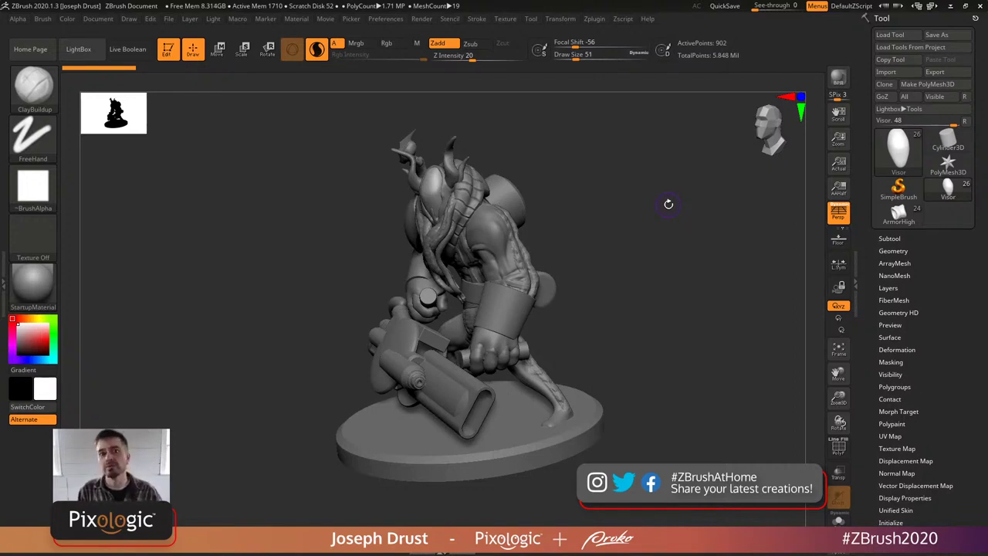
left_click(898, 211)
left_click_drag(642, 269, 618, 335)
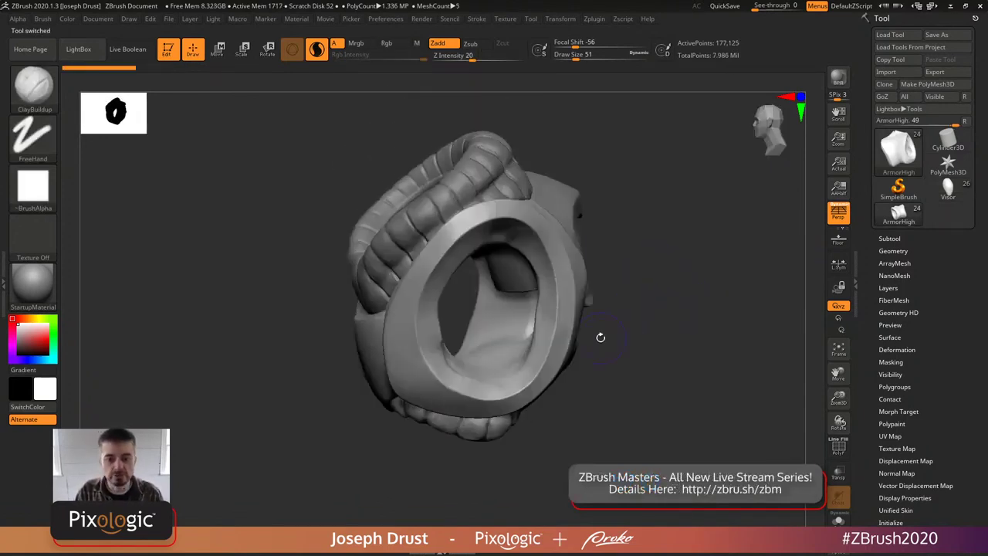
left_click_drag(666, 260, 657, 227)
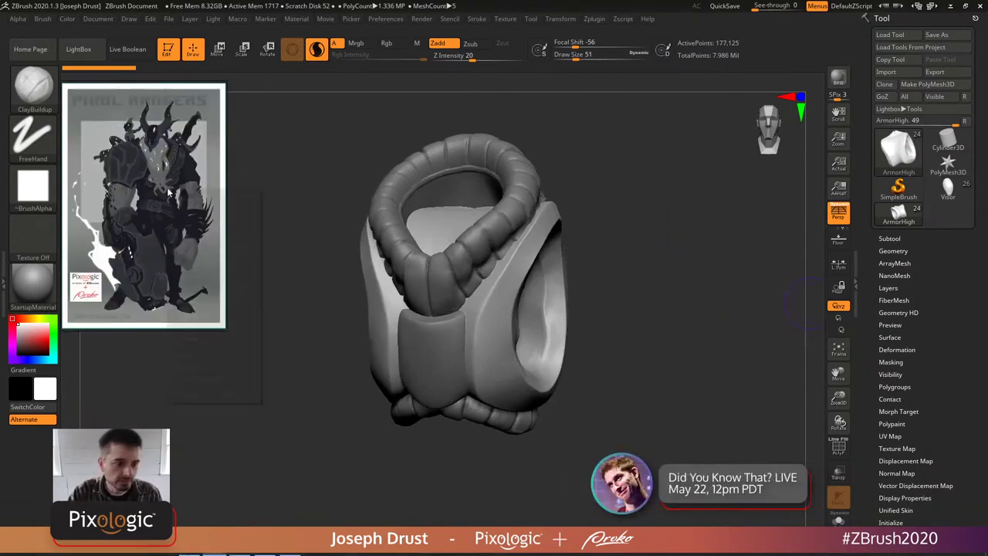
- Set the Pixol Rangers reference image window to stay always on top
right_click(168, 191)
mouse_move(232, 327)
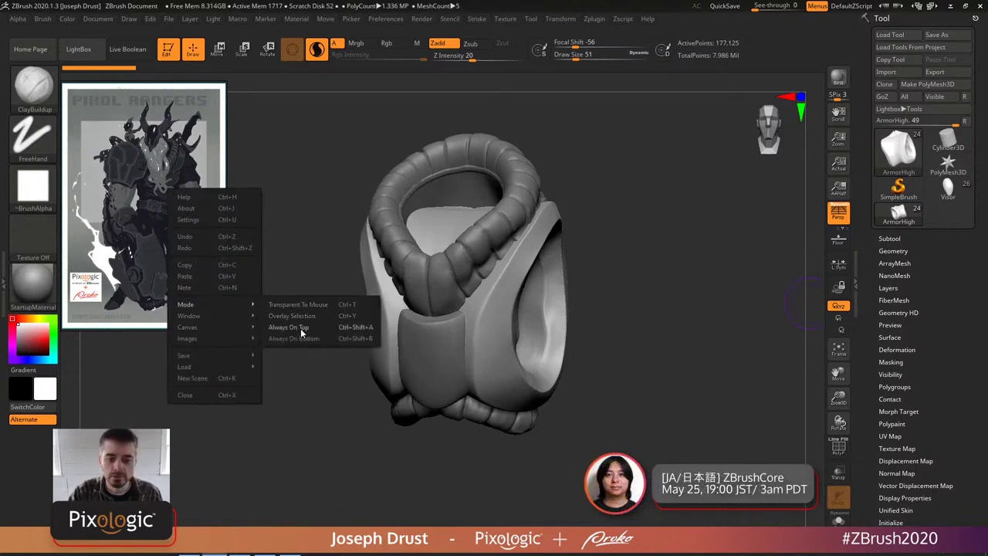
left_click(300, 328)
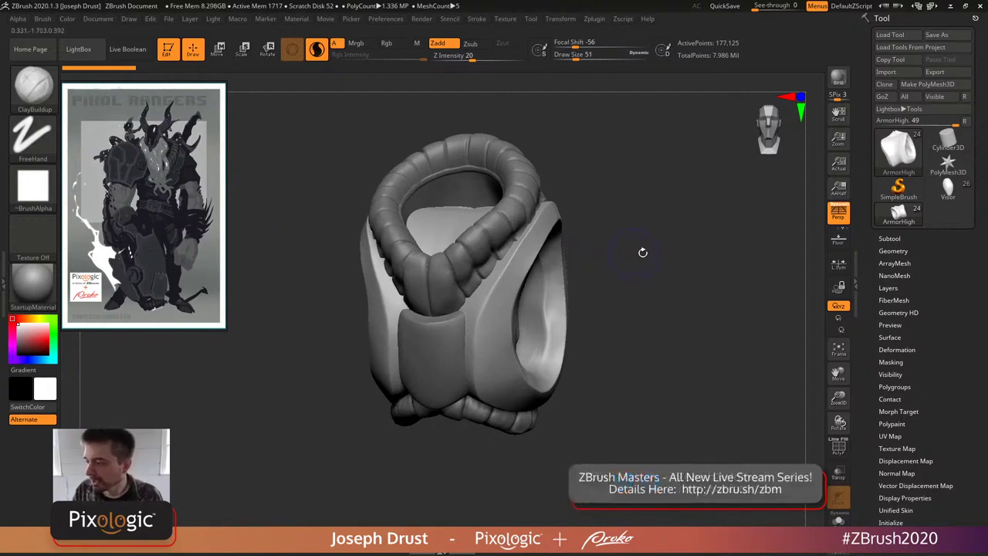
- Expand the subtool list and isolate the ArmorHigh subtool with Solo
left_click_drag(715, 224, 655, 320)
left_click_drag(645, 255, 680, 324)
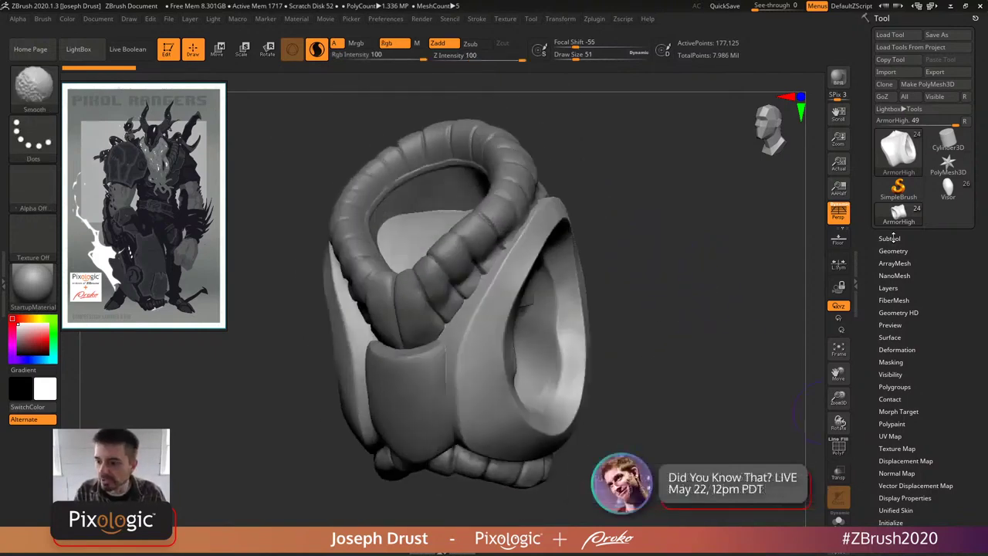
left_click(892, 238)
left_click(838, 515)
left_click_drag(713, 399, 587, 224)
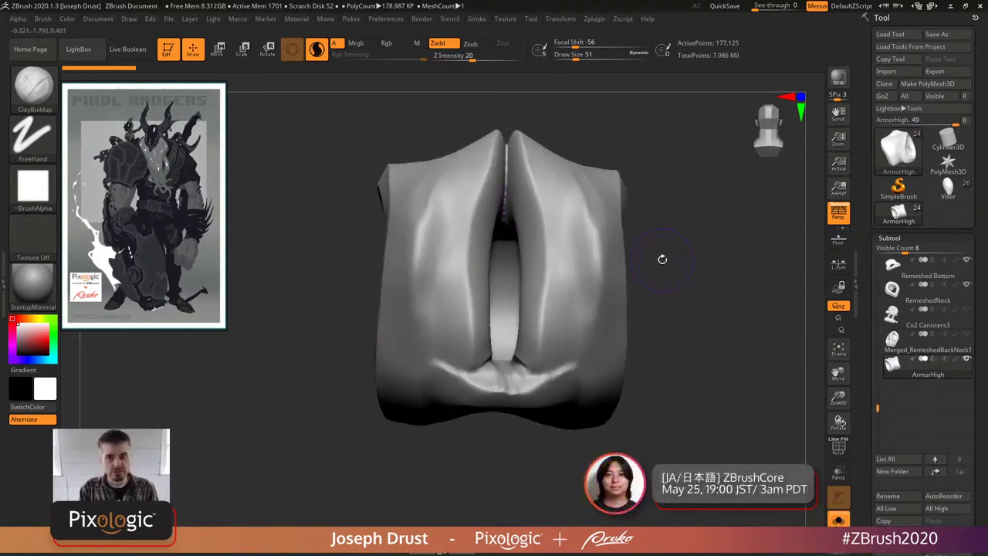
- Examine the torso armor's polygroups and topology with PolyFrame, and turn the wireframe display off again
mouse_move(702, 290)
left_mouse_down()
mouse_move(734, 285)
mouse_move(722, 242)
mouse_move(761, 335)
mouse_move(629, 231)
left_mouse_up()
left_click(838, 450)
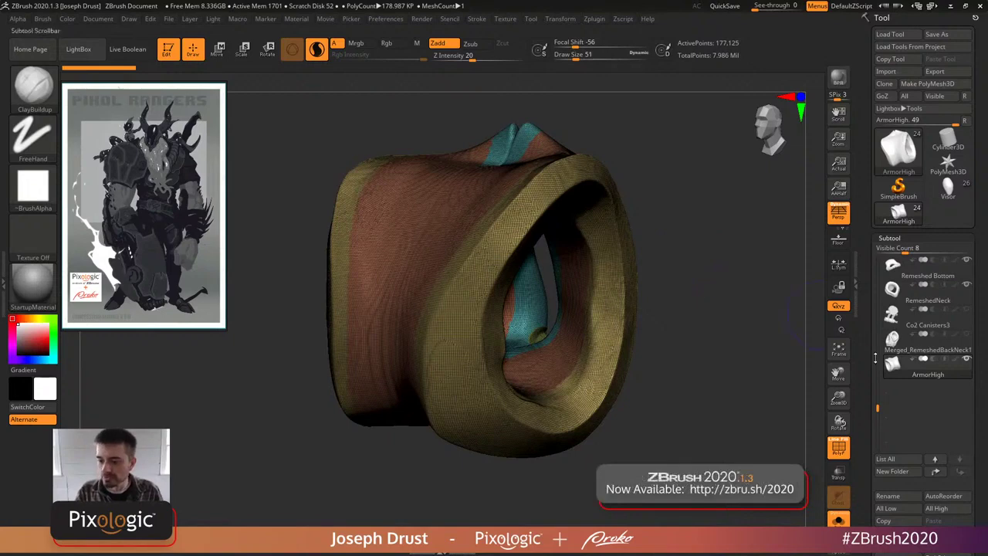
left_click(839, 448)
- Try thin ClayBuildup strokes at draw size 6 on the armor's upper surface and around the arm opening
key("b")
key("Escape")
key("space")
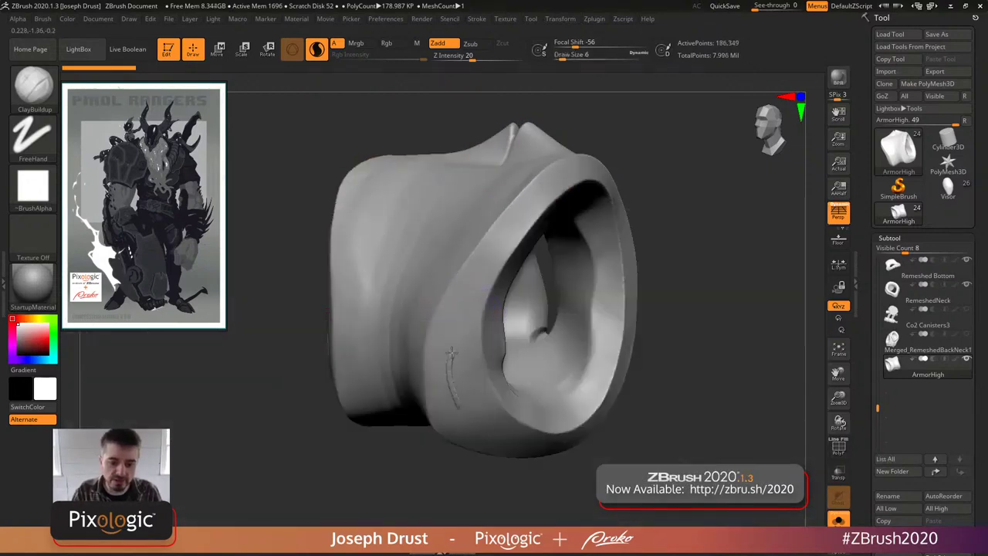
mouse_move(477, 187)
left_mouse_down()
mouse_move(499, 198)
mouse_move(556, 147)
left_mouse_up()
mouse_move(695, 254)
left_mouse_down()
mouse_move(706, 280)
mouse_move(677, 296)
left_mouse_up()
left_click_drag(467, 363, 481, 429)
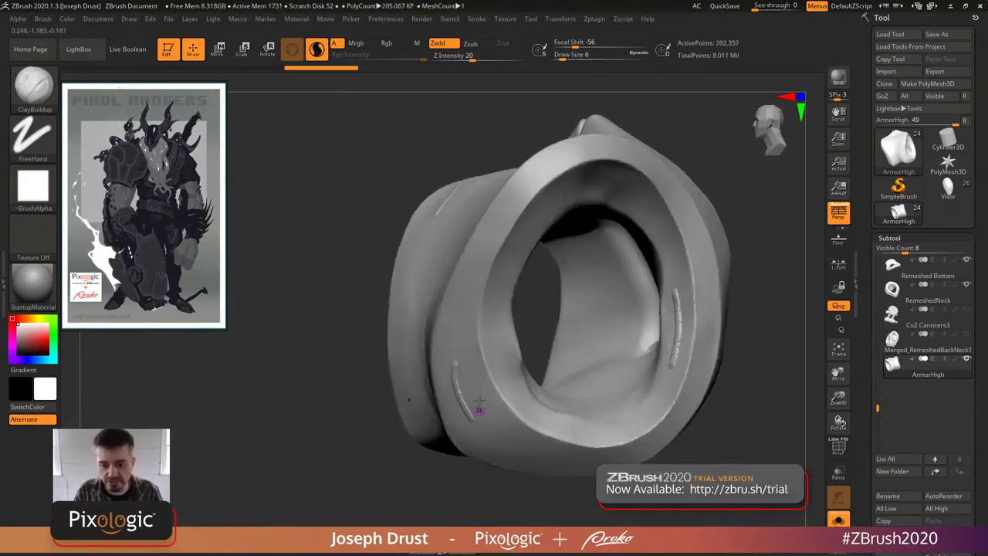
left_click_drag(405, 174, 710, 401)
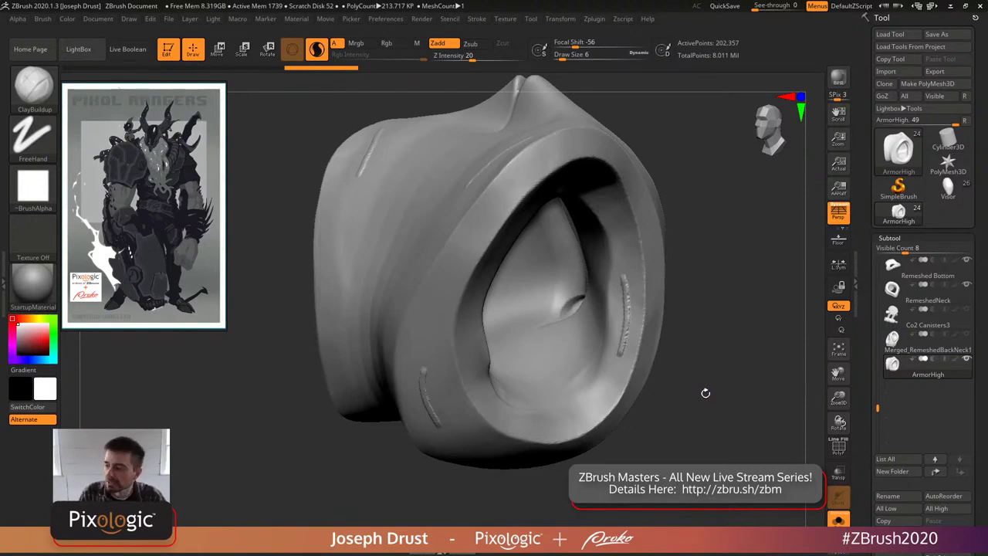
left_click_drag(733, 227, 589, 147)
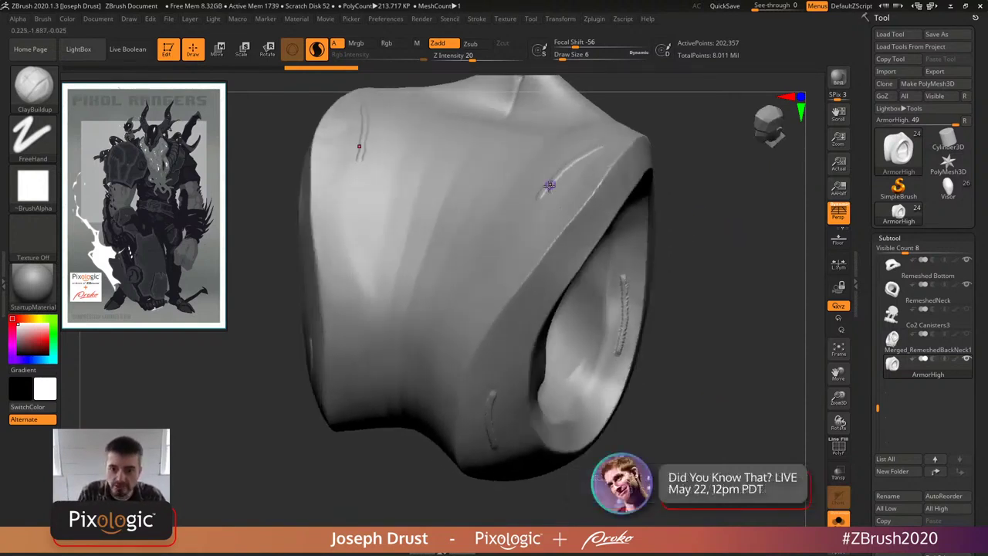
left_click_drag(721, 194, 673, 204)
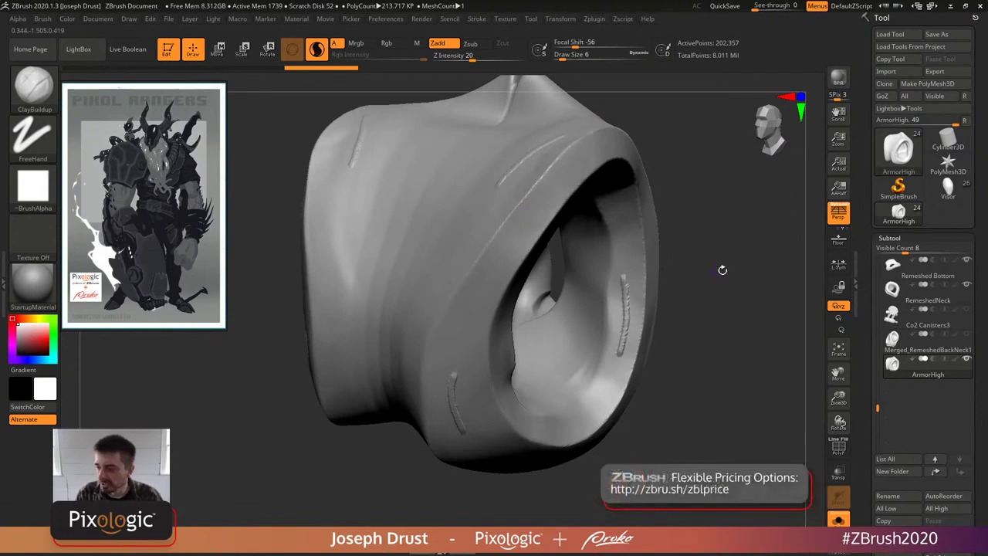
mouse_move(750, 250)
left_mouse_down()
mouse_move(747, 267)
mouse_move(684, 205)
left_mouse_up()
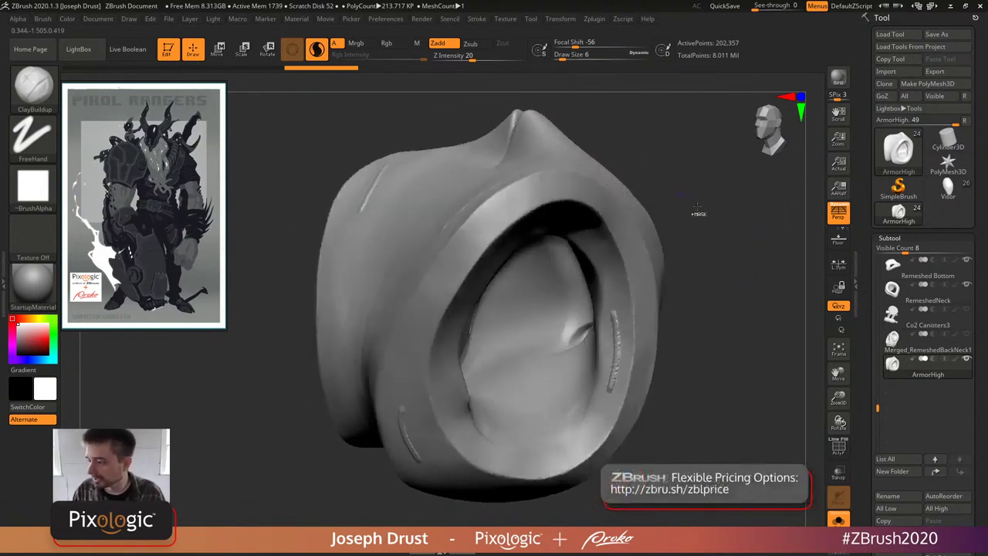
mouse_move(756, 245)
left_mouse_down()
mouse_move(733, 239)
mouse_move(721, 267)
mouse_move(704, 244)
mouse_move(673, 259)
mouse_move(698, 250)
mouse_move(685, 252)
mouse_move(686, 273)
mouse_move(687, 258)
mouse_move(638, 262)
left_mouse_up()
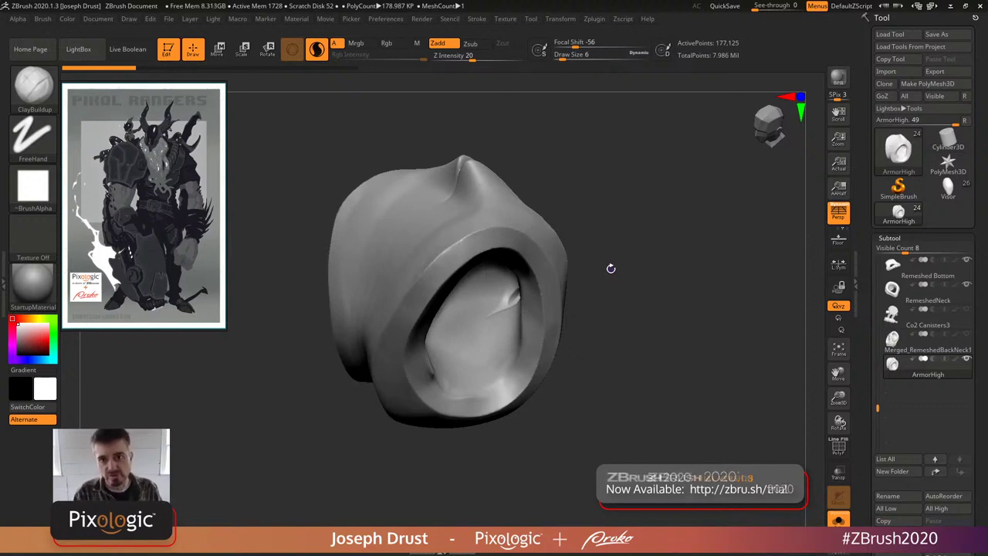
- Set the ClayBuildup brush to draw size 20 and focal shift -82 for work on the arm opening
mouse_move(611, 267)
left_mouse_down()
mouse_move(632, 212)
mouse_move(644, 229)
mouse_move(494, 397)
mouse_move(456, 413)
left_mouse_up()
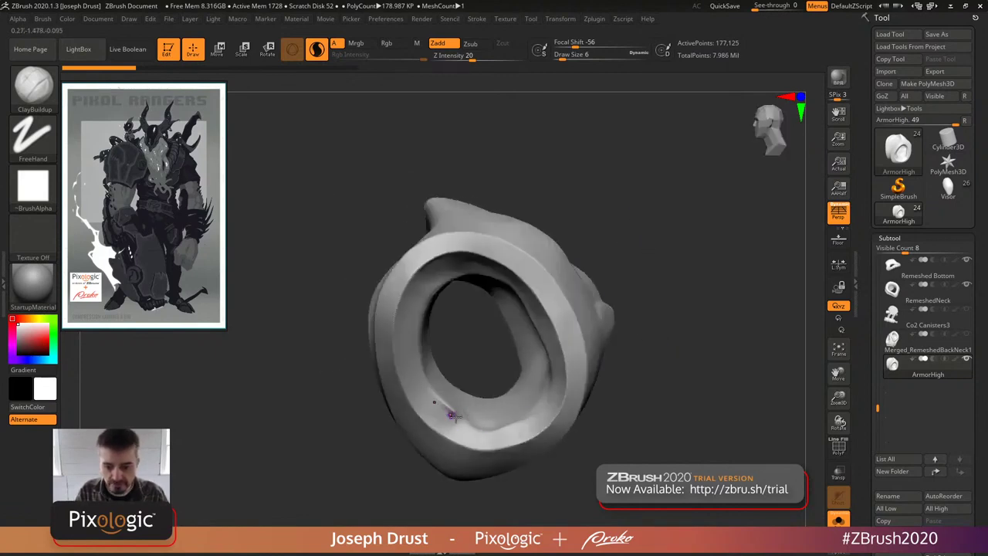
mouse_move(618, 362)
left_mouse_down()
mouse_move(640, 340)
mouse_move(690, 322)
left_mouse_up()
mouse_move(533, 256)
left_mouse_down()
mouse_move(554, 278)
mouse_move(569, 253)
left_mouse_up()
key("space")
key("space")
- Build up clay along the lower and rear inner edge of the arm opening and smooth the strokes
left_click_drag(467, 362, 444, 376)
left_click_drag(642, 283, 610, 286)
left_click_drag(489, 363, 436, 379)
mouse_move(500, 310)
left_mouse_down()
mouse_move(488, 357)
mouse_move(439, 383)
mouse_move(503, 323)
left_mouse_up()
left_click_drag(569, 286, 552, 290)
mouse_move(503, 316)
left_mouse_down()
mouse_move(465, 381)
mouse_move(502, 328)
mouse_move(498, 307)
left_mouse_up()
key("shift")
right_click_drag(443, 369, 457, 374)
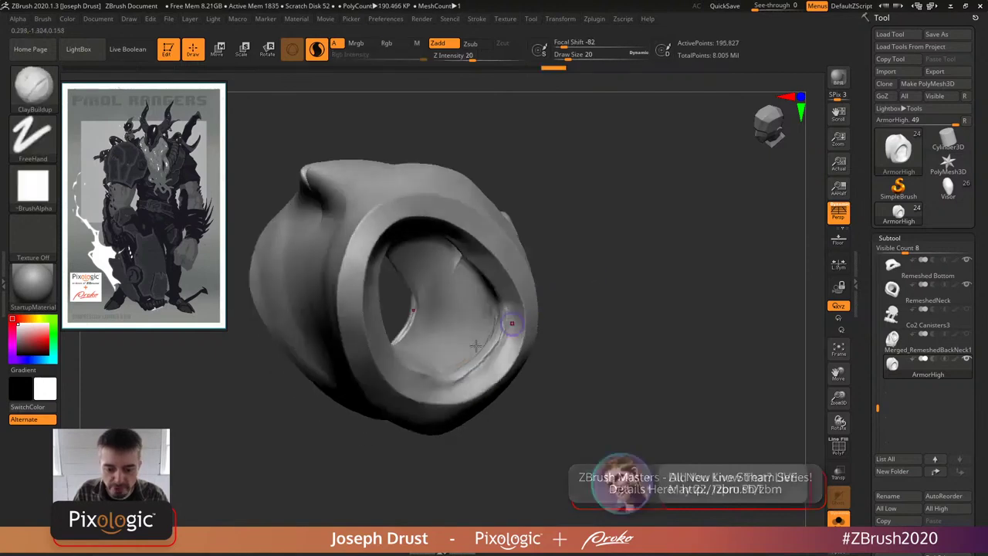
- Add more ClayBuildup strokes along the arm opening's inner rim and blend them with the Smooth brush
left_click_drag(498, 326, 495, 294)
left_click_drag(495, 328, 444, 375)
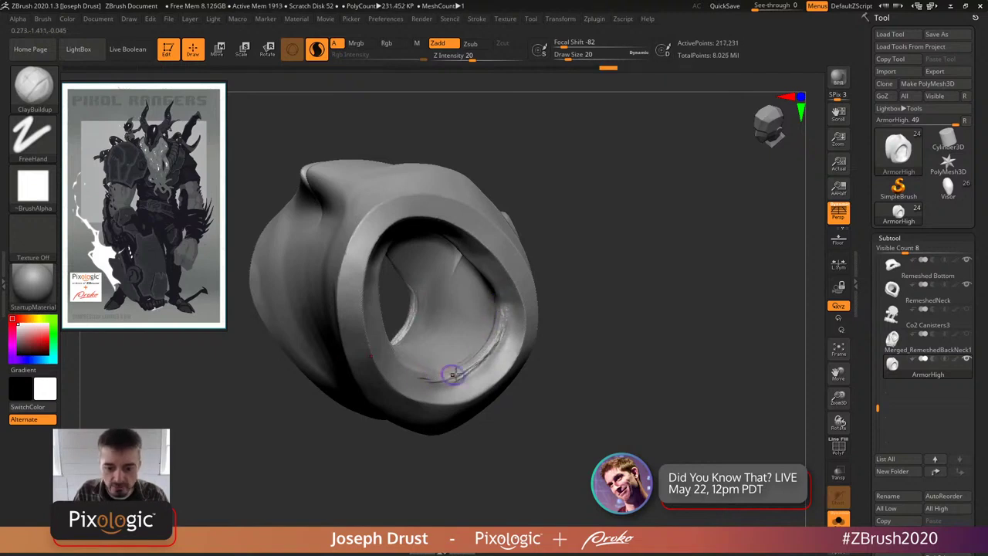
key("shift")
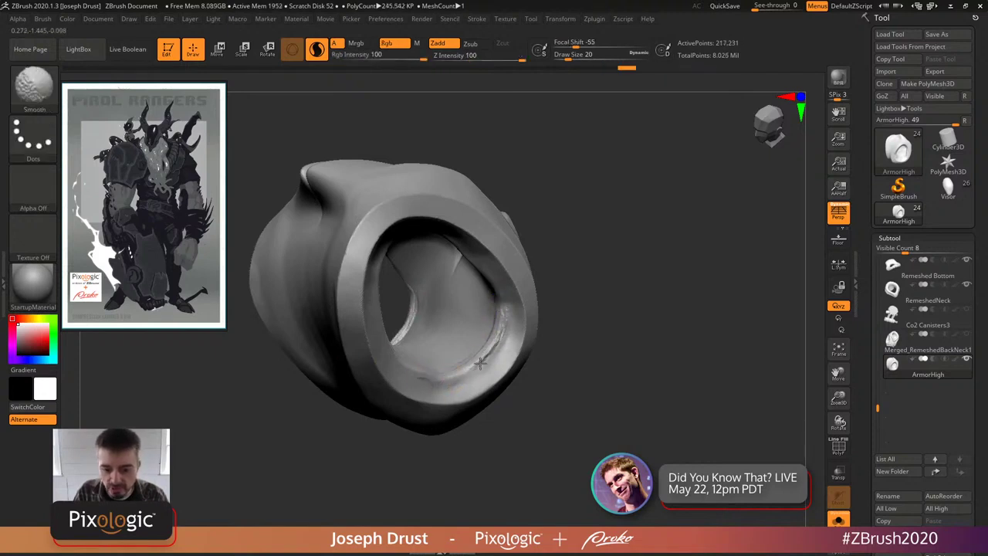
mouse_move(621, 270)
left_mouse_down()
mouse_move(616, 258)
mouse_move(595, 271)
mouse_move(573, 254)
left_mouse_up()
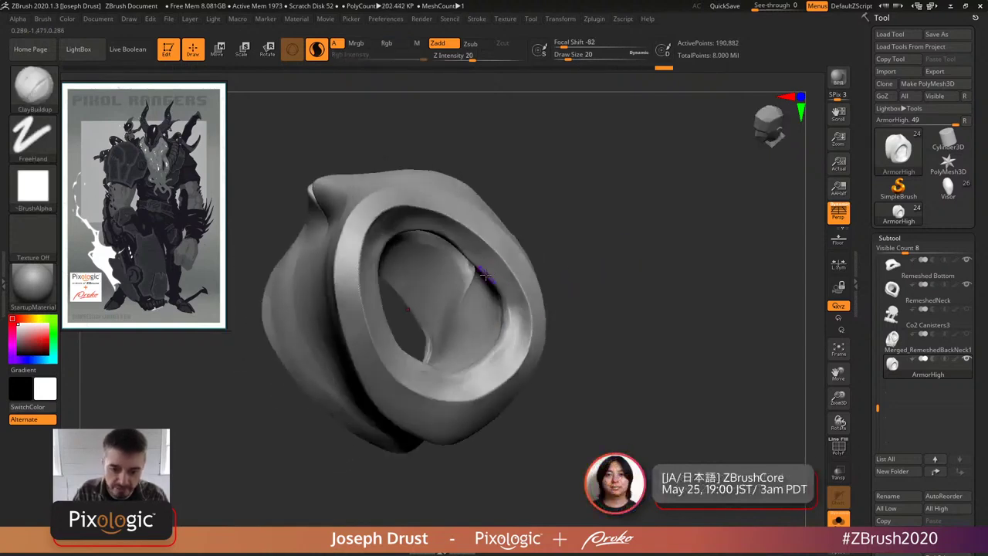
mouse_move(507, 306)
left_mouse_down()
mouse_move(503, 324)
mouse_move(515, 339)
mouse_move(573, 327)
left_mouse_up()
key("shift")
- Switch to the Move brush and adjust its draw size
key("b")
key("m")
key("v")
key("s")
left_click_drag(611, 289, 563, 316)
key("space")
- Try pushing the rear inner edge of the arm opening with the Move brush
left_click_drag(502, 338, 502, 310)
key("ctrl+z")
key("ctrl+shift+z")
left_click_drag(635, 263, 609, 284)
key("ctrl+z")
- Set the Move brush's draw size to 31 and reshape the rear inner edge of the arm opening
key("bracketleft")
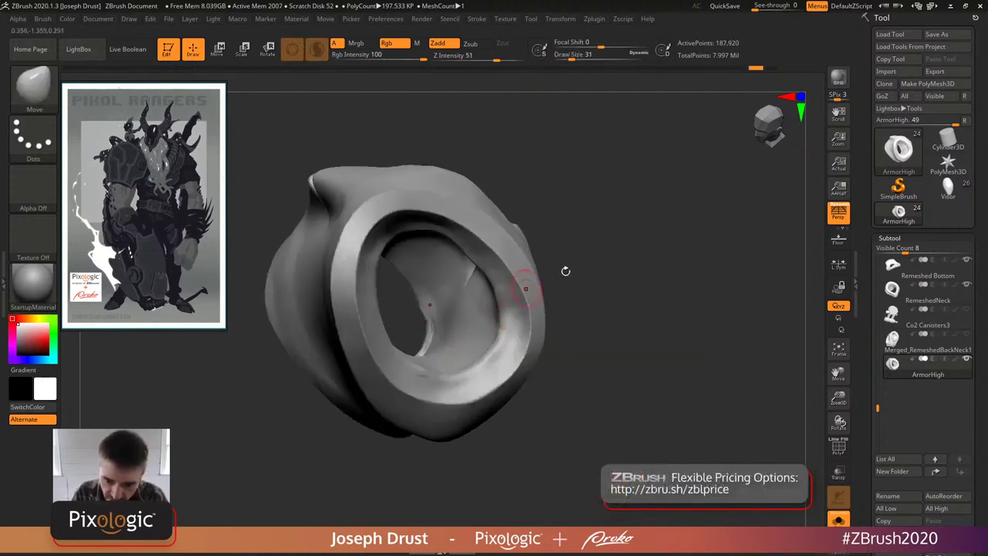
left_click_drag(526, 288, 513, 313)
left_click_drag(606, 257, 502, 311)
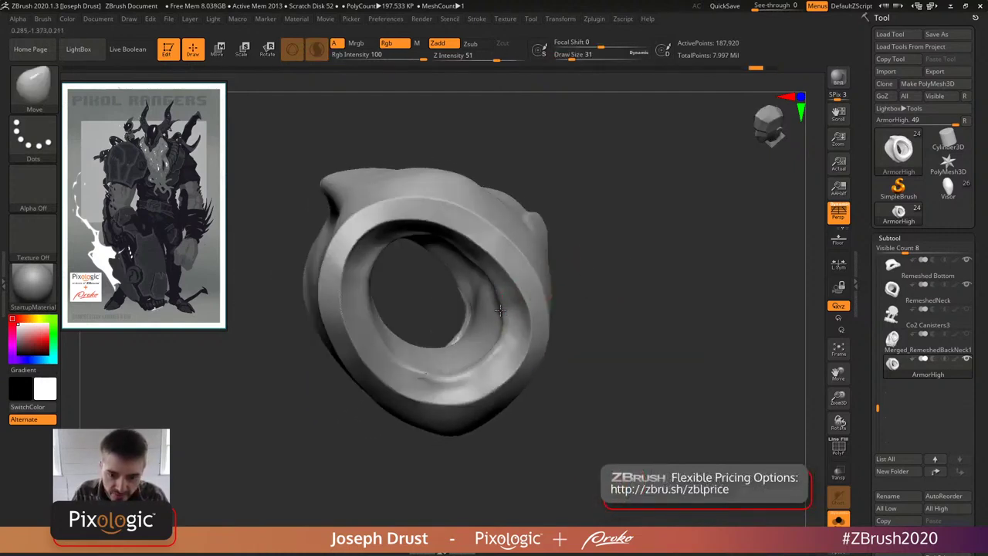
left_click_drag(611, 262, 520, 335)
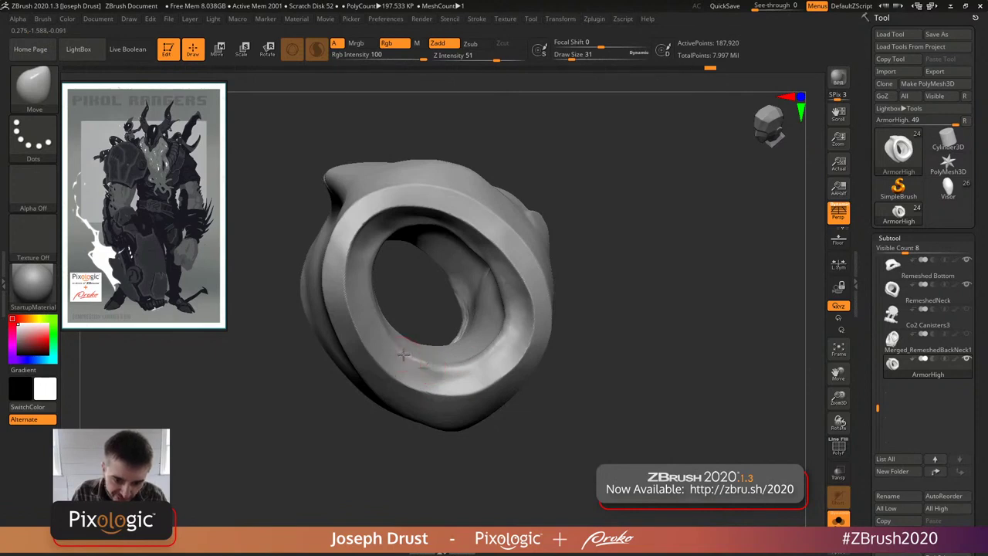
- Refine the arm opening's lower and rear inner rim with the Move brush at draw sizes 46 and 33
key("bracketright")
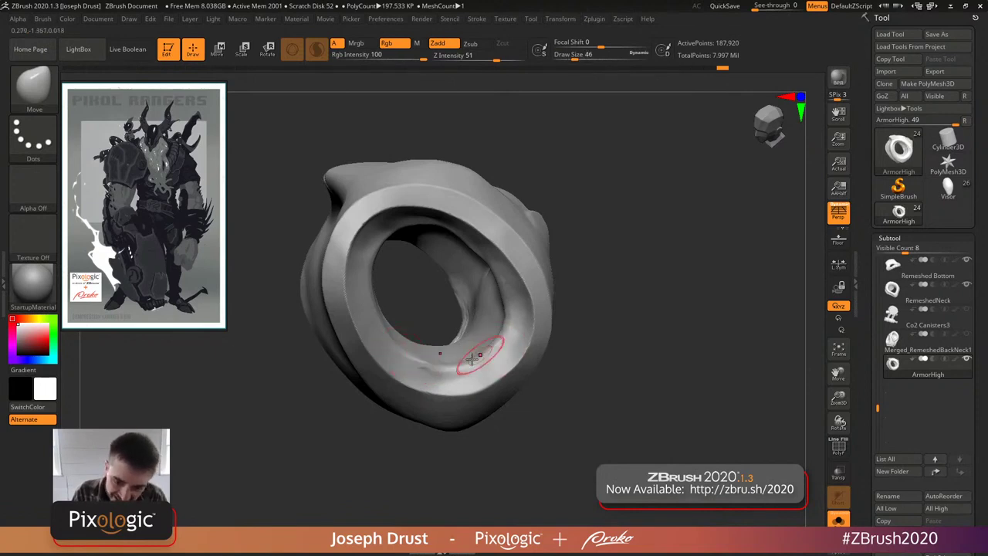
key("bracketleft")
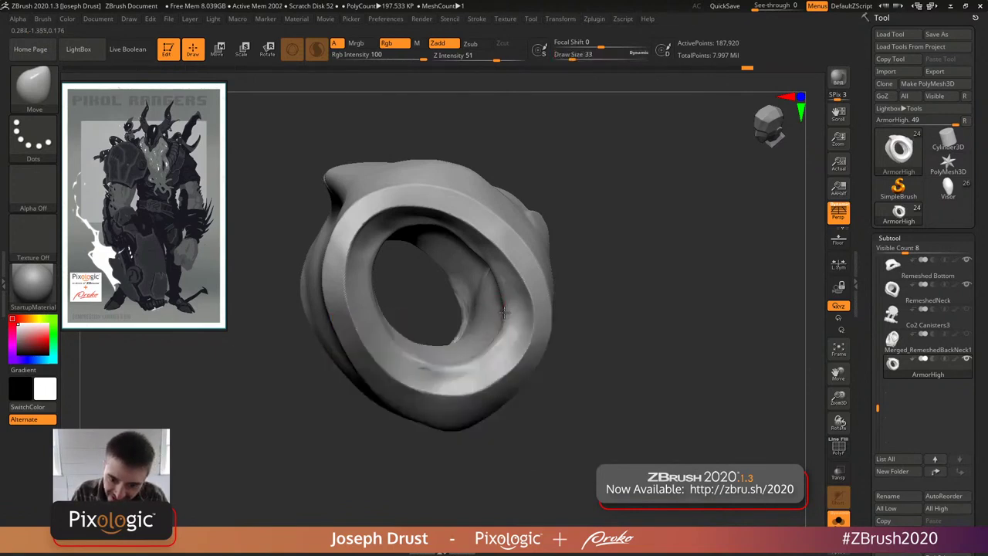
left_click_drag(629, 244, 618, 290)
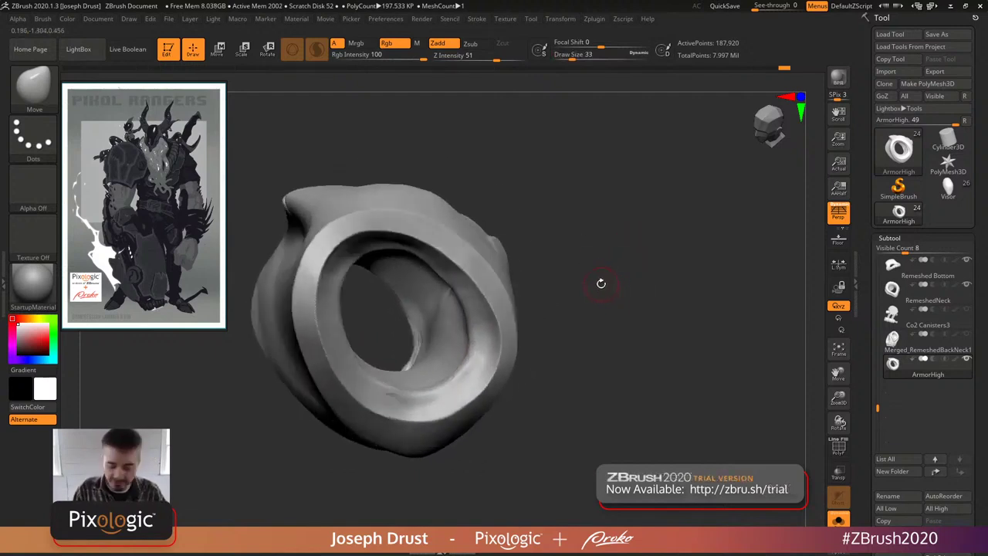
- Switch to the hPolish brush and flatten the lower and rear inner rim of the arm opening at draw size 33
key("b")
key("h")
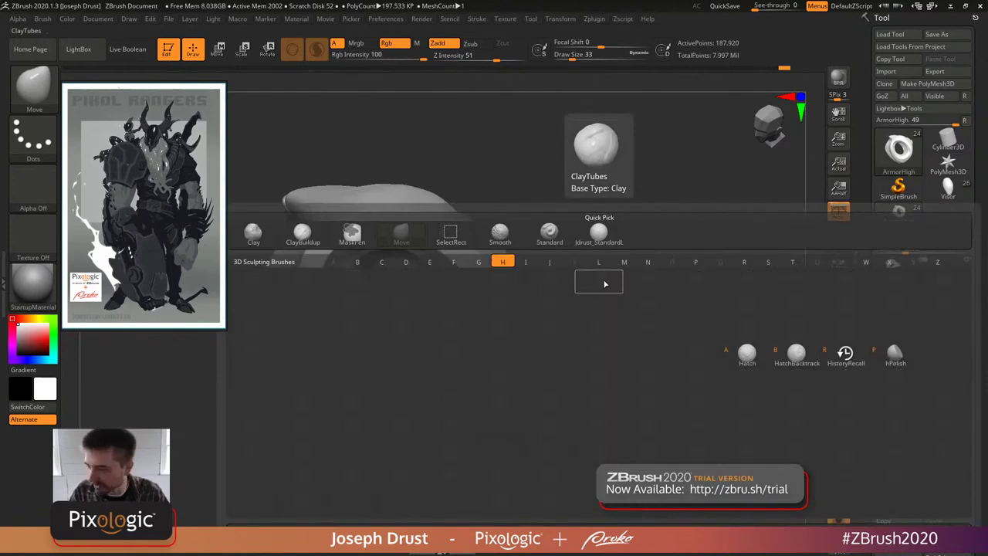
key("p")
mouse_move(653, 276)
left_mouse_down()
mouse_move(657, 285)
mouse_move(679, 254)
mouse_move(647, 313)
left_mouse_up()
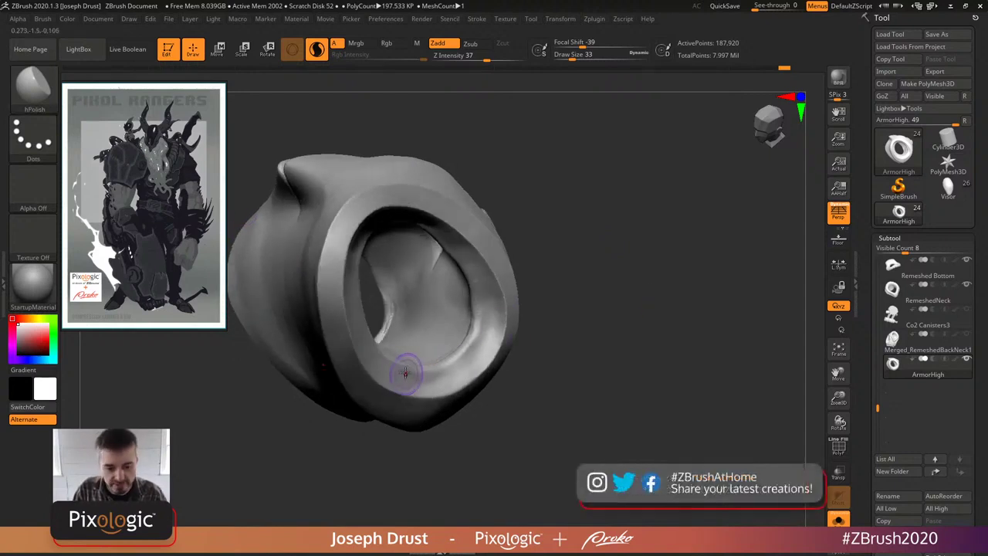
left_click_drag(541, 301, 616, 262)
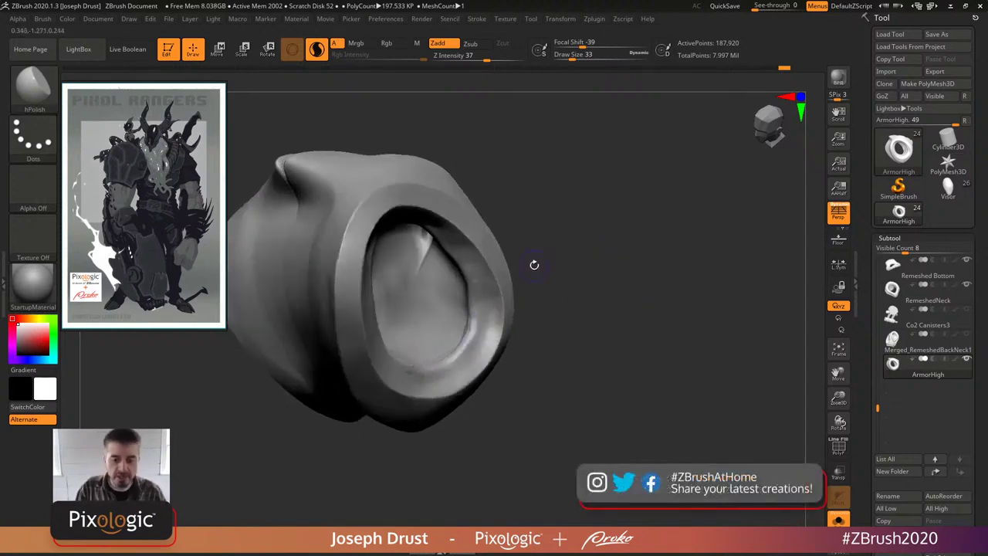
mouse_move(463, 367)
left_mouse_down()
mouse_move(430, 347)
mouse_move(459, 354)
mouse_move(477, 335)
left_mouse_up()
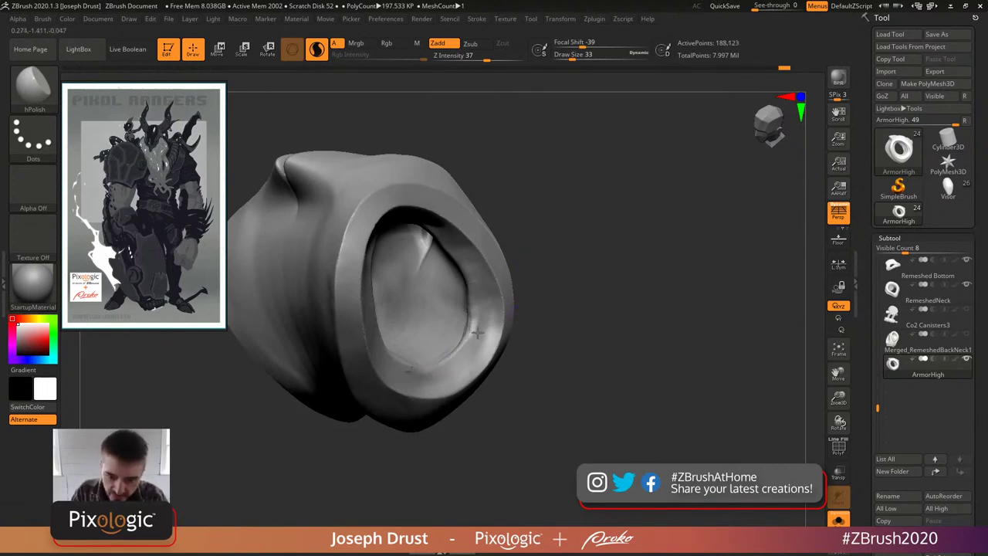
left_click_drag(480, 300, 480, 320)
left_click_drag(563, 309, 587, 285)
mouse_move(466, 364)
left_mouse_down()
mouse_move(393, 375)
mouse_move(402, 375)
left_mouse_up()
- Polish the rear inner bevel of the arm opening with hPolish from several viewing angles
mouse_move(559, 282)
left_mouse_down()
mouse_move(616, 284)
mouse_move(408, 379)
left_mouse_up()
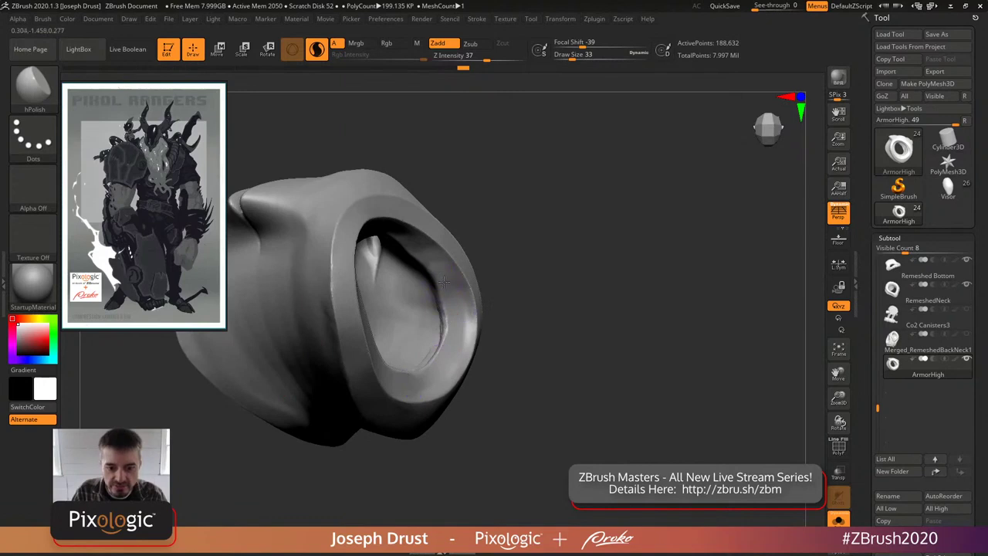
left_click_drag(451, 299, 453, 353)
mouse_move(556, 325)
left_mouse_down()
mouse_move(583, 249)
mouse_move(509, 293)
left_mouse_up()
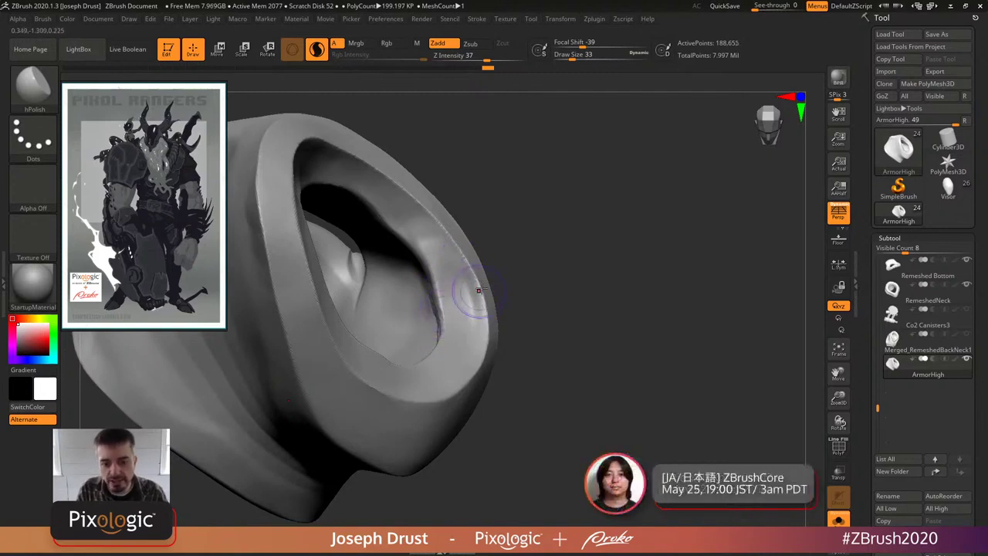
left_click_drag(548, 265, 516, 281)
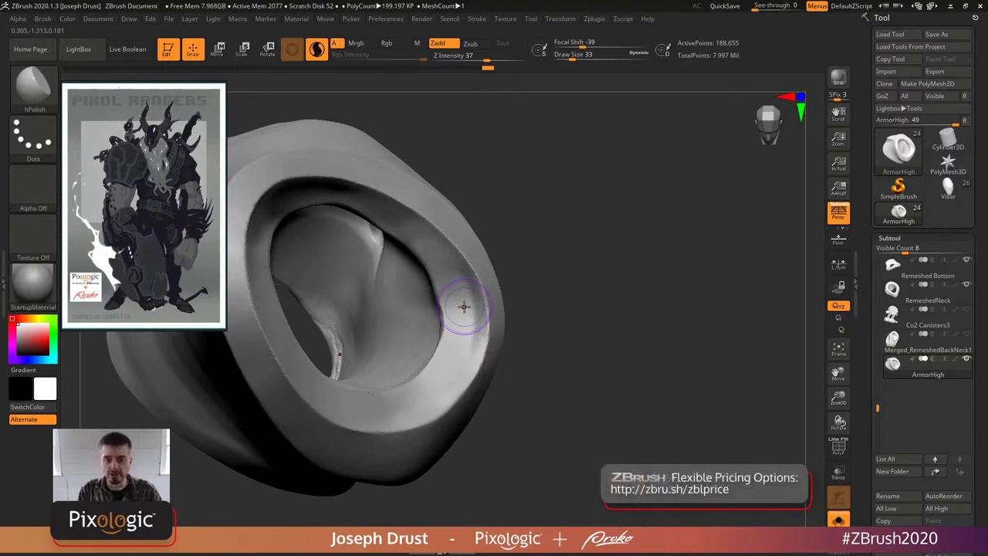
left_click_drag(541, 265, 424, 272)
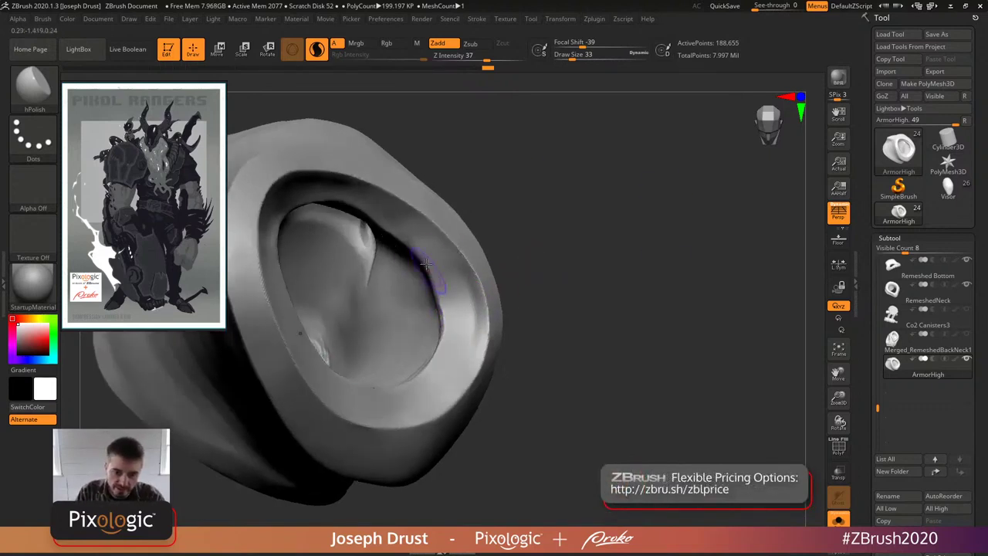
left_click_drag(543, 224, 487, 301)
- Reduce the hPolish draw size to 17 and sharpen the rear bevel of the arm opening down to its lower corner
key("bracketleft")
key("bracketleft")
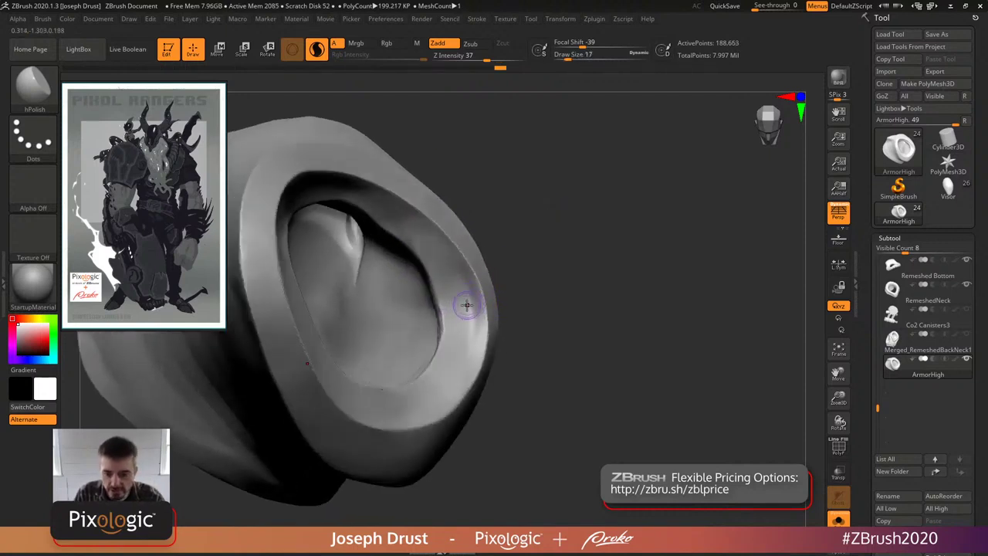
mouse_move(527, 234)
left_mouse_down()
mouse_move(596, 195)
mouse_move(630, 240)
mouse_move(507, 255)
mouse_move(437, 308)
mouse_move(446, 313)
mouse_move(449, 282)
mouse_move(434, 334)
left_mouse_up()
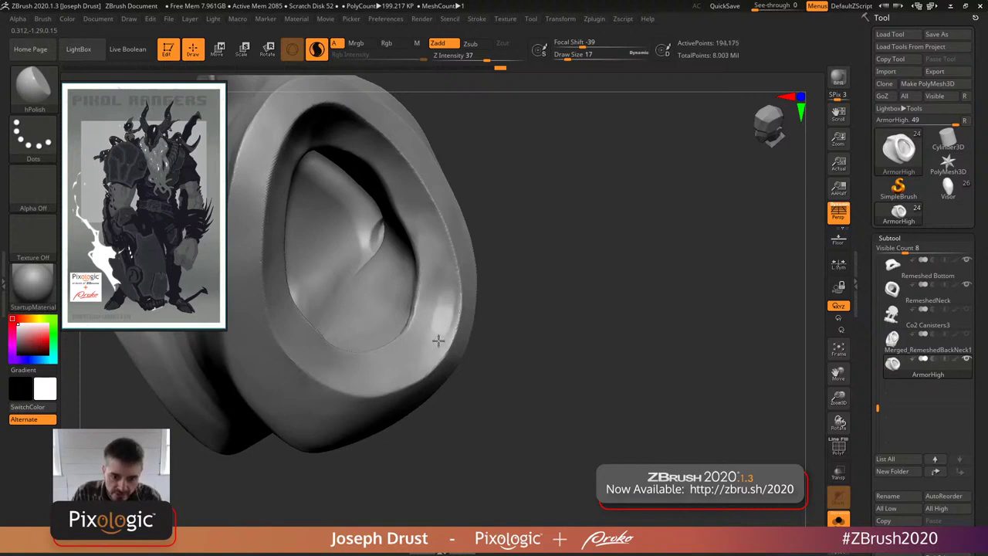
left_click_drag(448, 284, 446, 318)
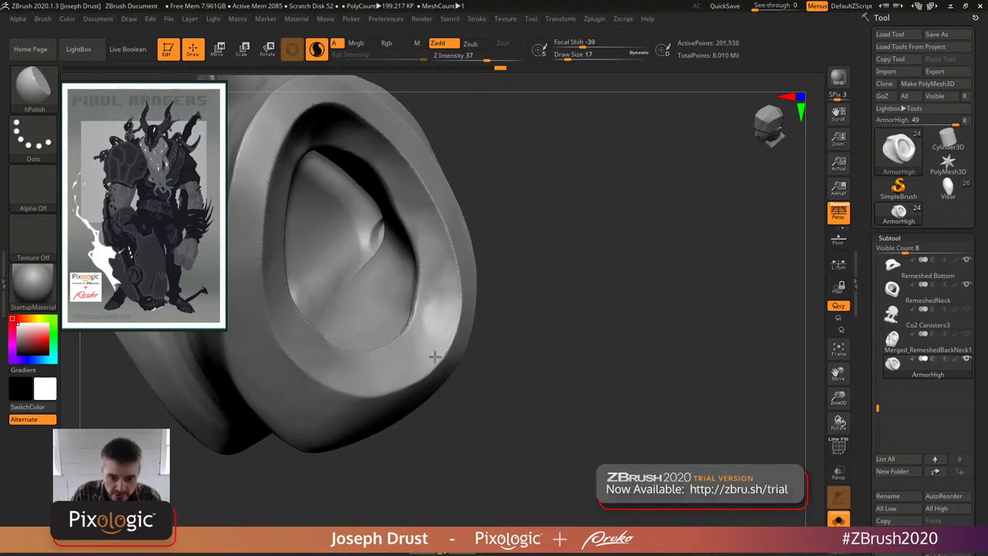
left_click_drag(431, 285, 432, 320)
mouse_move(528, 261)
left_mouse_down()
mouse_move(556, 255)
mouse_move(569, 237)
mouse_move(437, 342)
mouse_move(412, 331)
mouse_move(412, 341)
left_mouse_up()
- Polish the underside of the arm opening's inner rim and the upper part of its rear bevel at draw size 17
mouse_move(585, 248)
left_mouse_down()
mouse_move(556, 280)
mouse_move(545, 267)
left_mouse_up()
mouse_move(382, 357)
left_mouse_down()
mouse_move(363, 350)
mouse_move(404, 346)
left_mouse_up()
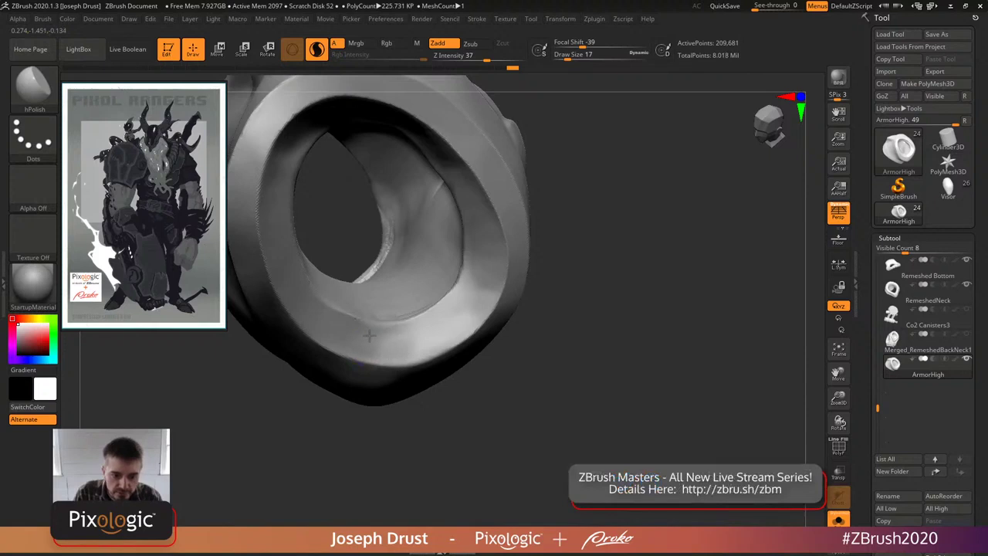
mouse_move(655, 283)
left_mouse_down()
mouse_move(647, 221)
mouse_move(397, 311)
mouse_move(375, 334)
mouse_move(497, 239)
mouse_move(387, 225)
left_mouse_up()
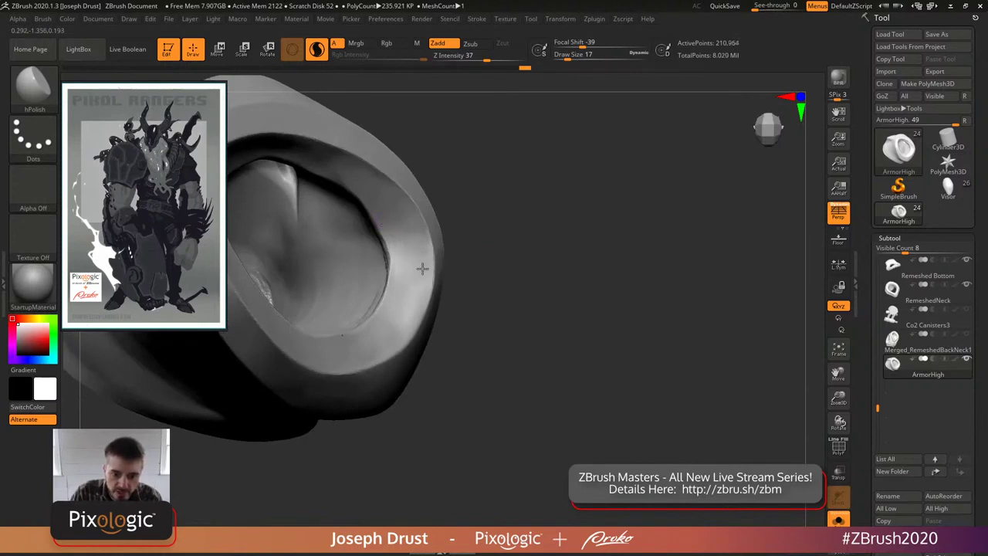
left_click_drag(414, 228, 404, 227)
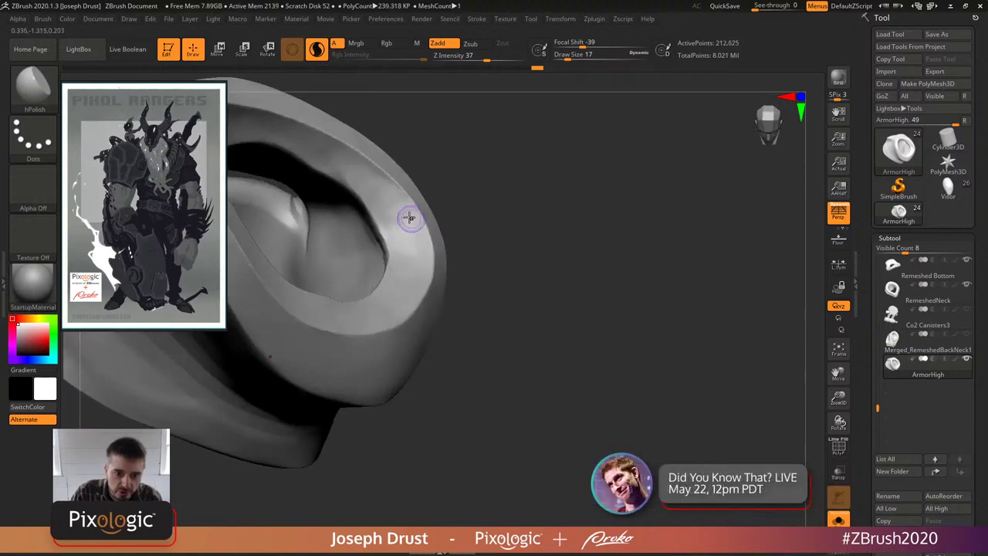
- Increase the hPolish draw size to 37 and flatten the rear bevel of the arm opening with broad strokes
left_click_drag(453, 206, 425, 258)
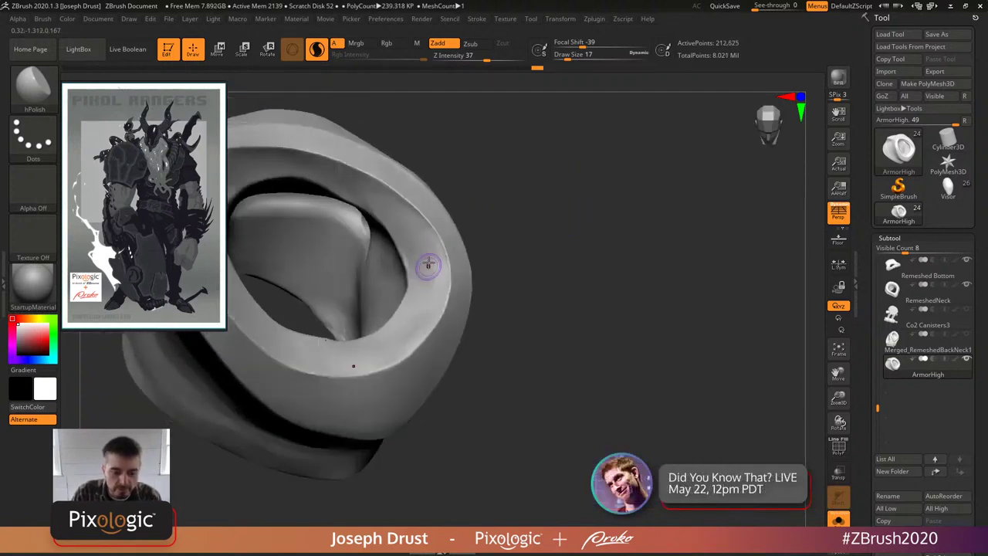
key("bracketright")
key("bracketright")
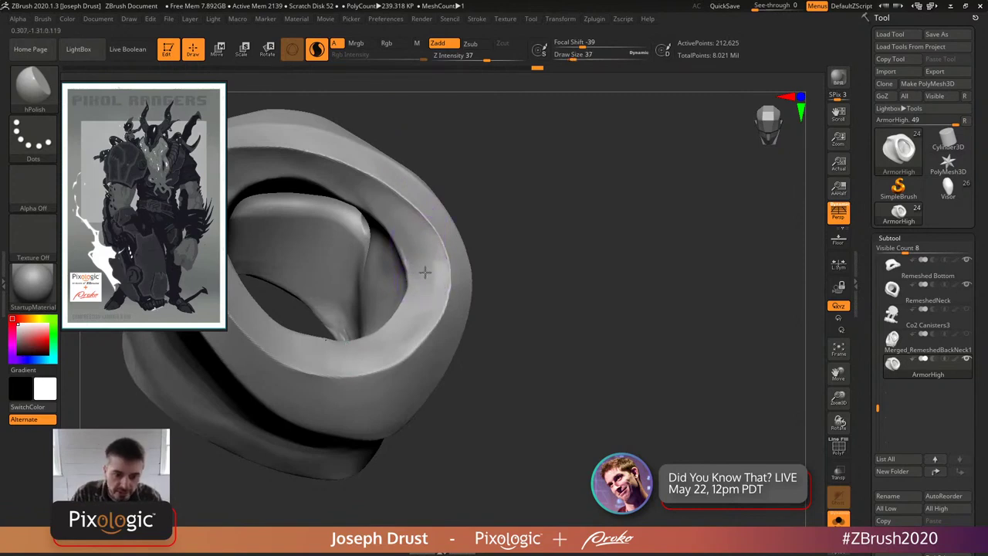
left_click_drag(430, 254, 430, 303)
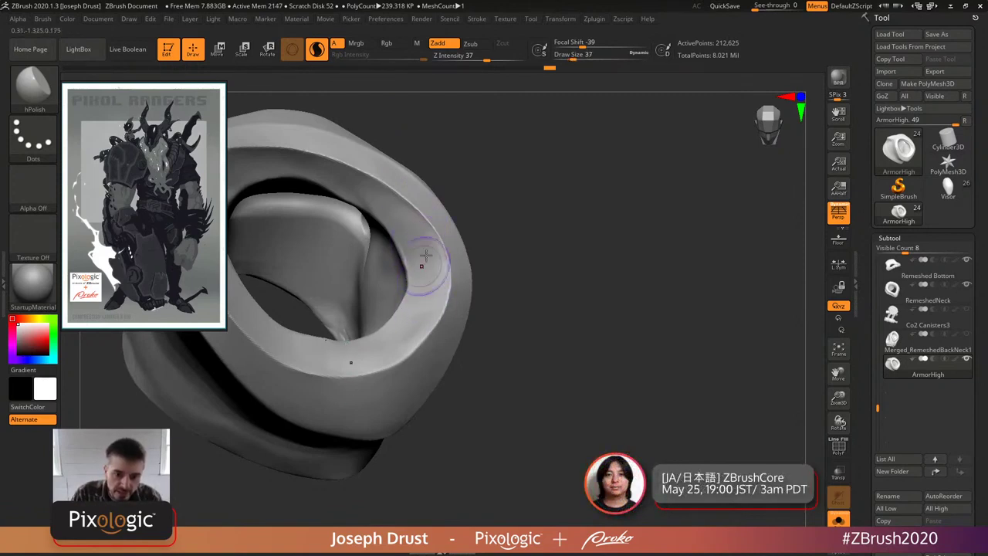
left_click_drag(528, 184, 415, 244)
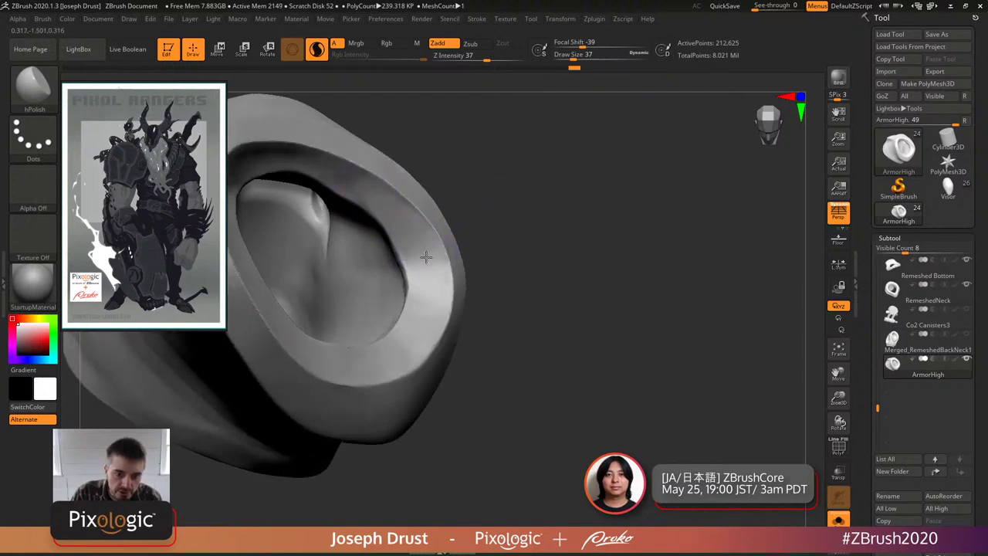
right_click_drag(440, 281, 415, 312)
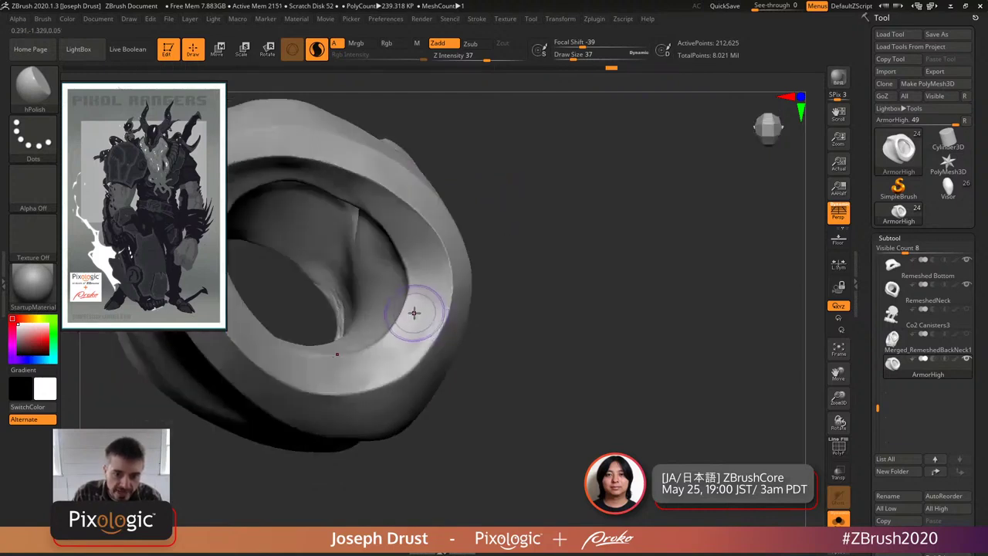
- Polish the bottom bevel of the arm opening with hPolish at draw sizes 17 and 37
right_click_drag(393, 357, 452, 292)
key("bracketleft")
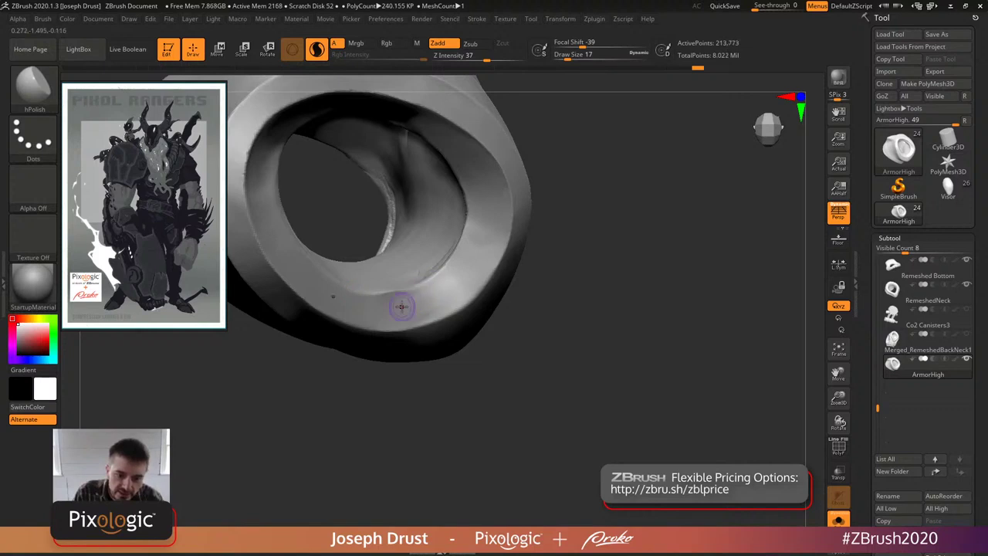
key("space")
left_click_drag(456, 317, 475, 317)
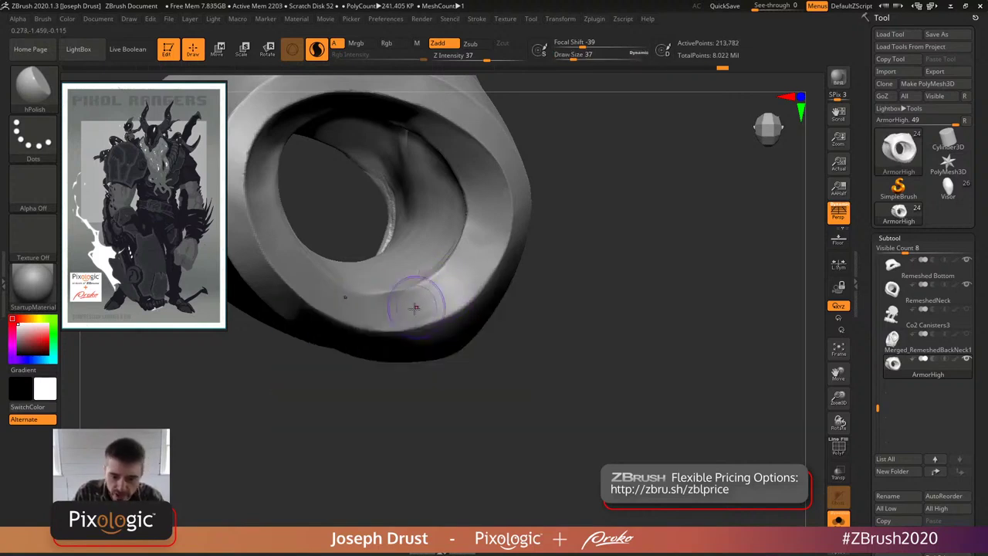
- Set the hPolish draw size to 20 and clean up the plane of the arm opening's rear bevel
right_click_drag(478, 228, 478, 181)
key("space")
left_click_drag(495, 207, 476, 208)
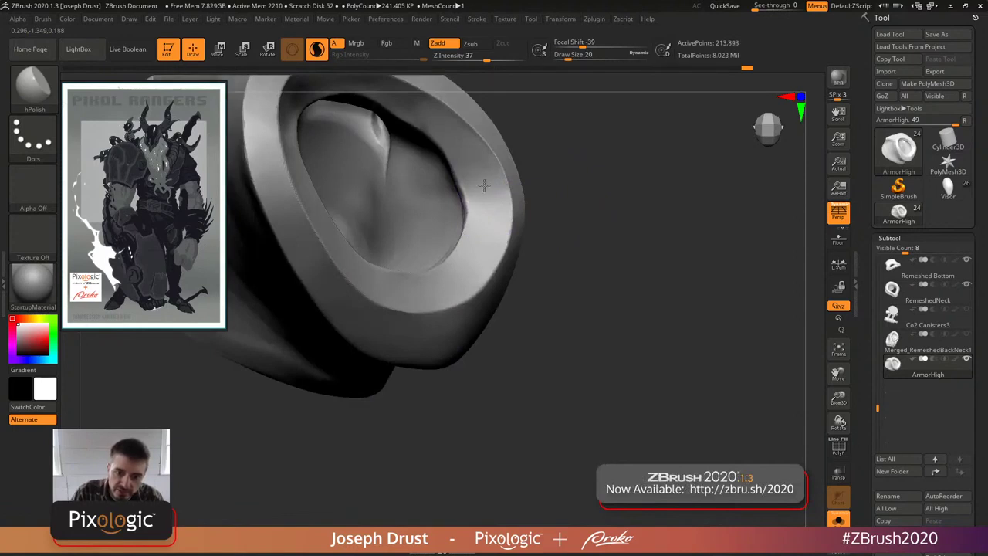
right_click_drag(574, 147, 490, 196)
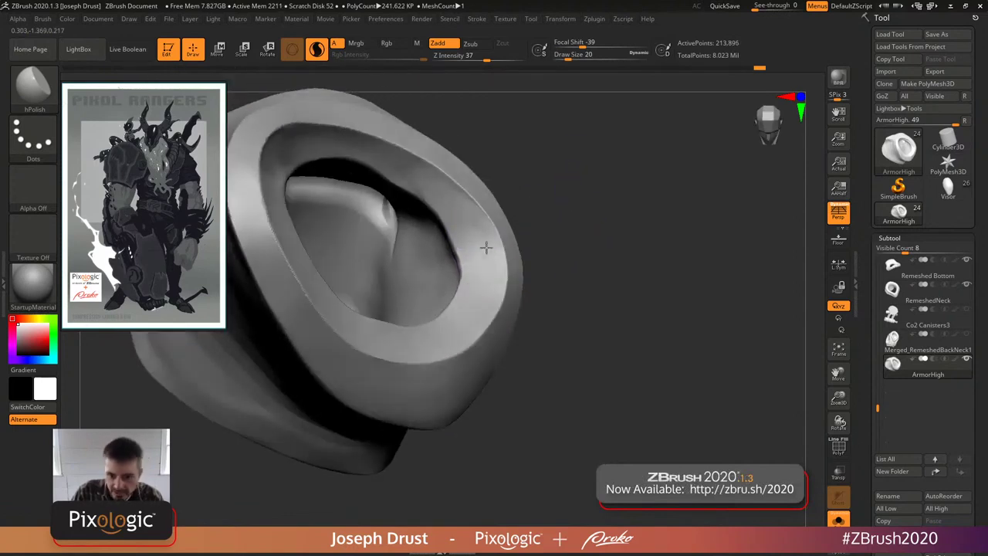
- Polish the rear bevel and the lower inner rim of the arm opening with long hPolish strokes at draw size 20
right_click_drag(569, 148, 497, 181)
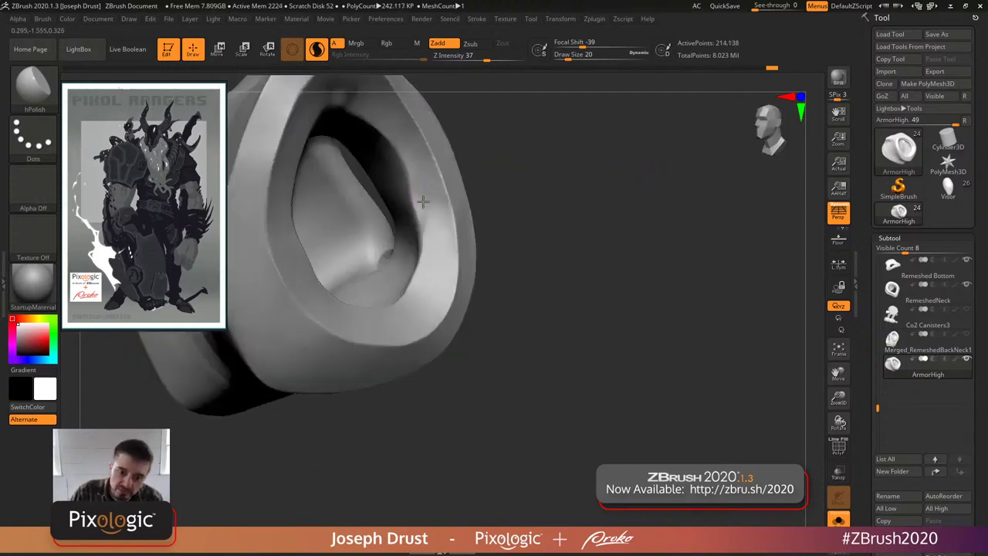
mouse_move(445, 235)
left_mouse_down()
mouse_move(420, 181)
mouse_move(426, 229)
mouse_move(430, 180)
mouse_move(415, 154)
left_mouse_up()
mouse_move(429, 244)
left_mouse_down()
mouse_move(435, 193)
mouse_move(418, 152)
mouse_move(421, 164)
left_mouse_up()
mouse_move(538, 165)
left_mouse_down()
mouse_move(426, 271)
mouse_move(423, 262)
left_mouse_up()
mouse_move(437, 224)
left_mouse_down()
mouse_move(441, 267)
mouse_move(437, 246)
mouse_move(343, 327)
mouse_move(321, 317)
left_mouse_up()
mouse_move(533, 231)
left_mouse_down()
mouse_move(558, 157)
mouse_move(586, 250)
left_mouse_up()
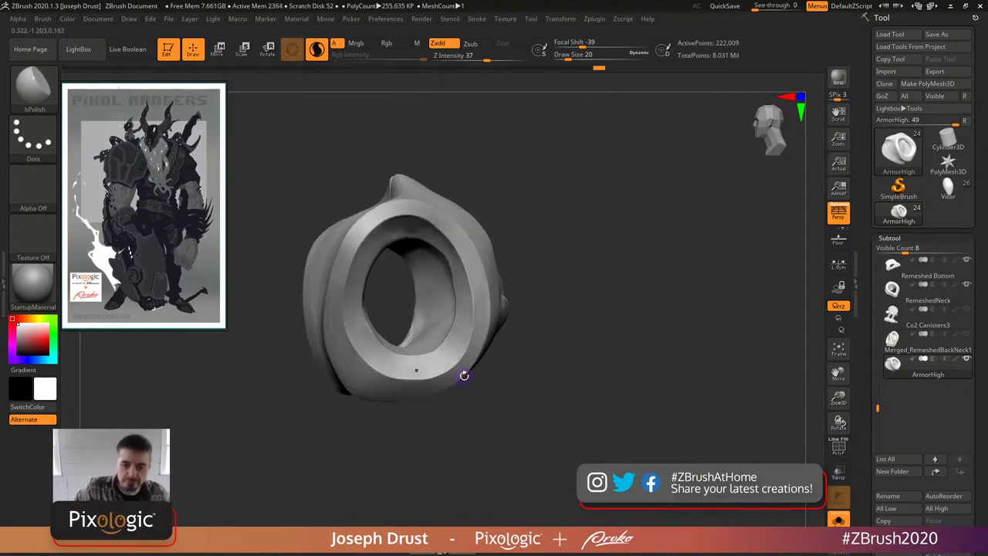
key("b")
key("m")
key("v")
key("space")
mouse_move(441, 287)
left_mouse_down()
mouse_move(454, 288)
mouse_move(446, 286)
left_mouse_up()
key("space")
mouse_move(533, 248)
left_mouse_down()
mouse_move(567, 194)
mouse_move(560, 211)
mouse_move(502, 251)
left_mouse_up()
key("b")
key("c")
key("b")
key("space")
- Return to the hPolish brush and flatten the rear inner bevel of the arm opening along its full height
key("b")
key("h")
key("p")
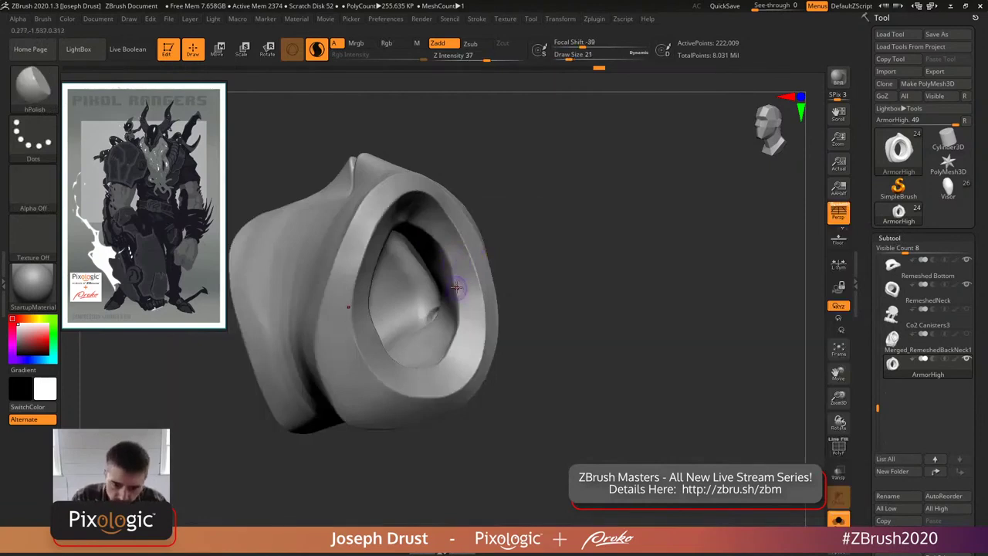
left_click_drag(467, 318, 458, 268)
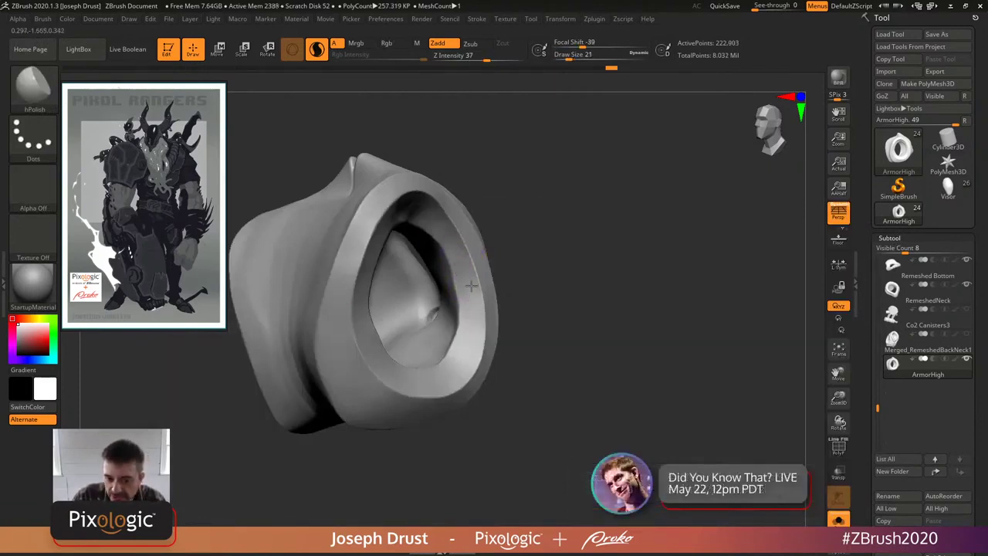
mouse_move(472, 219)
left_mouse_down()
mouse_move(448, 237)
mouse_move(458, 224)
left_mouse_up()
right_click_drag(458, 215, 468, 249)
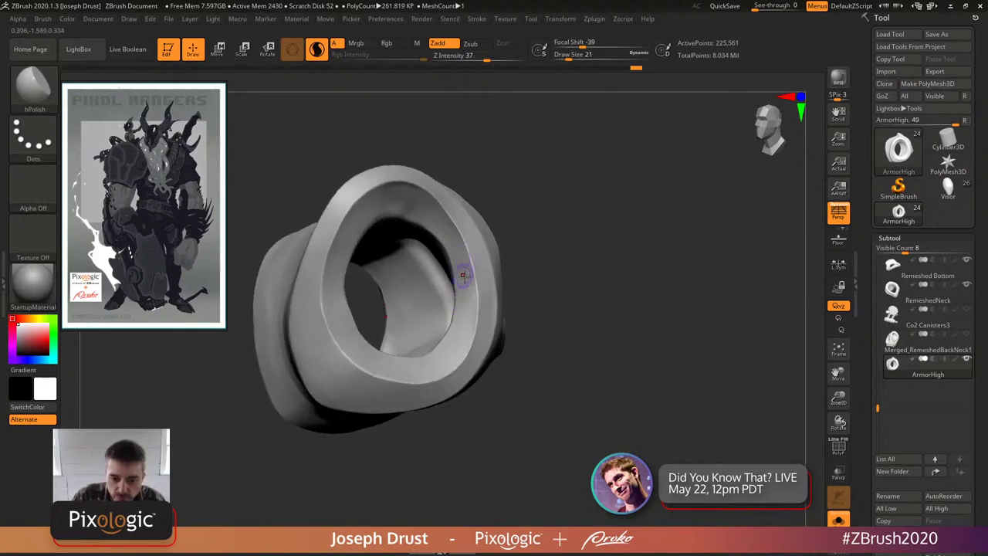
left_click_drag(463, 276, 468, 329)
- Polish the lower inner edge of the arm opening from the opposite viewing side and smooth the same area
right_click_drag(578, 236, 358, 353)
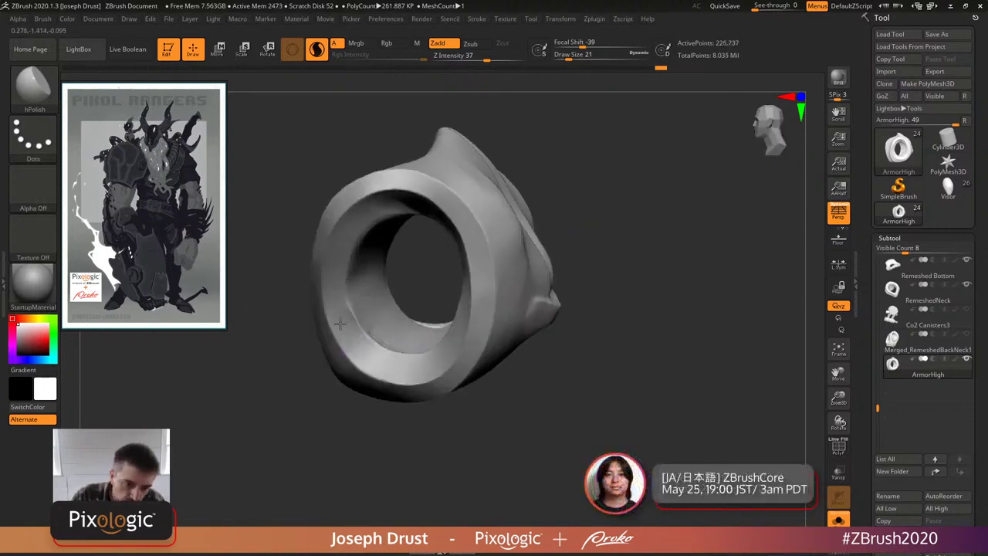
left_click_drag(347, 323, 344, 312)
key("shift")
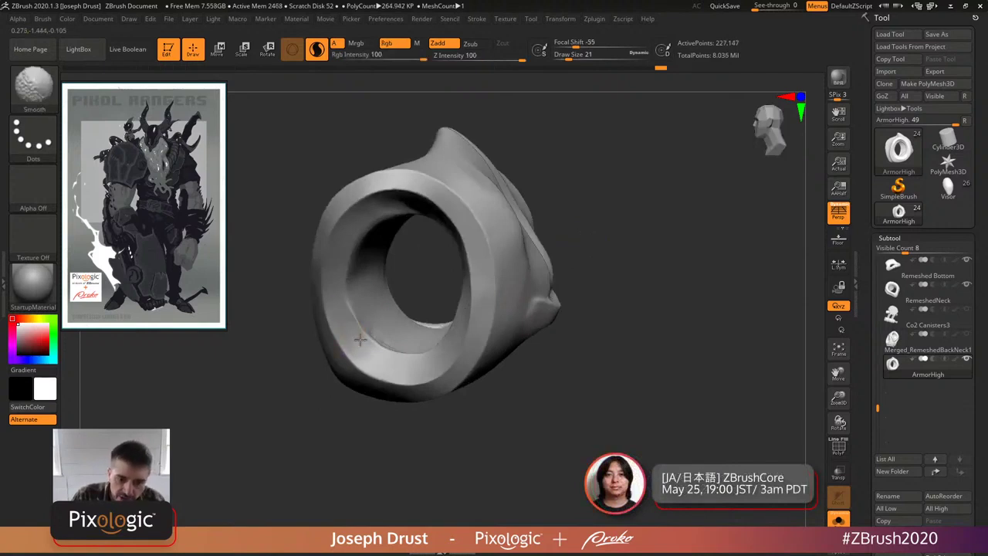
left_click_drag(362, 344, 363, 318, "shift")
- Switch to the ClayBuildup brush and lay the first raised strokes on the chest plate beside the arm opening
mouse_move(661, 248)
right_mouse_down()
mouse_move(607, 209)
mouse_move(660, 235)
mouse_move(629, 221)
right_mouse_up()
right_click_drag(538, 163, 412, 257)
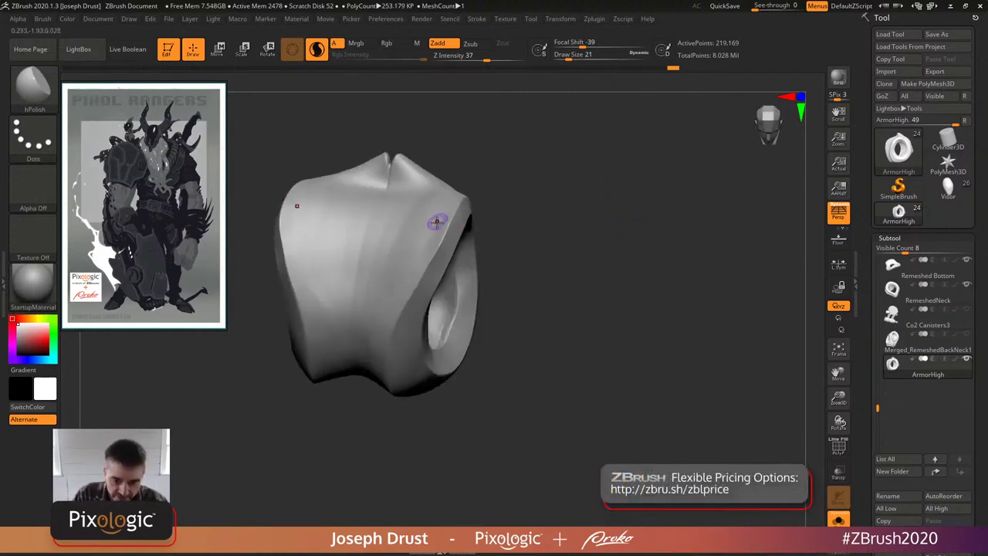
key("b")
key("c")
key("b")
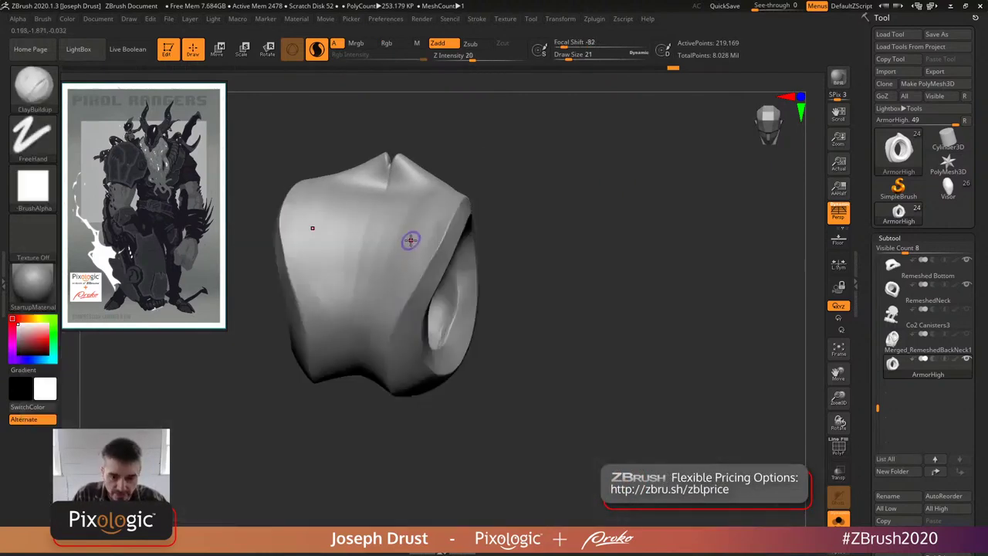
left_click_drag(325, 226, 322, 278)
left_click_drag(396, 231, 384, 280)
mouse_move(525, 183)
right_mouse_down()
mouse_move(536, 128)
mouse_move(536, 165)
mouse_move(404, 317)
right_mouse_up()
mouse_move(404, 317)
left_mouse_down()
mouse_move(437, 266)
mouse_move(394, 305)
left_mouse_up()
- Build up a raised rectangular pad on the chest plate beside the arm opening with ClayBuildup strokes at draw size 33
key("space")
left_click_drag(402, 241, 383, 305)
right_click_drag(518, 159, 365, 268)
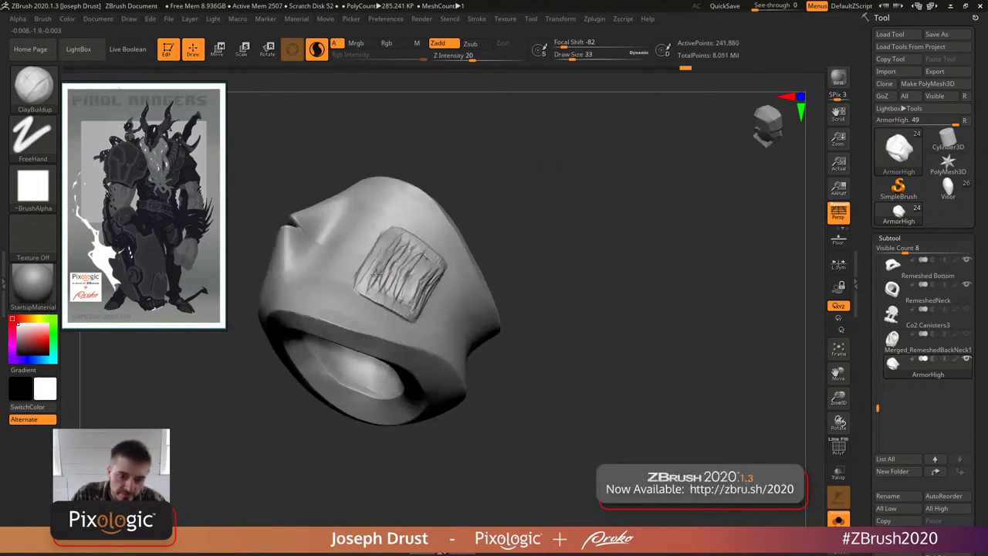
right_click_drag(451, 230, 469, 203)
left_click_drag(417, 240, 379, 303)
left_click_drag(444, 267, 401, 303)
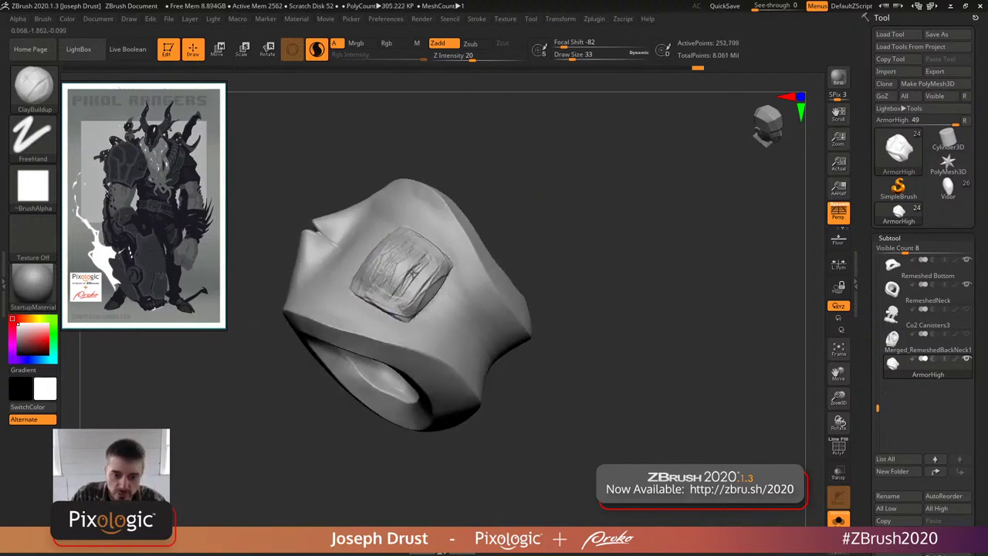
right_click_drag(543, 190, 533, 173)
left_click_drag(433, 211, 405, 247)
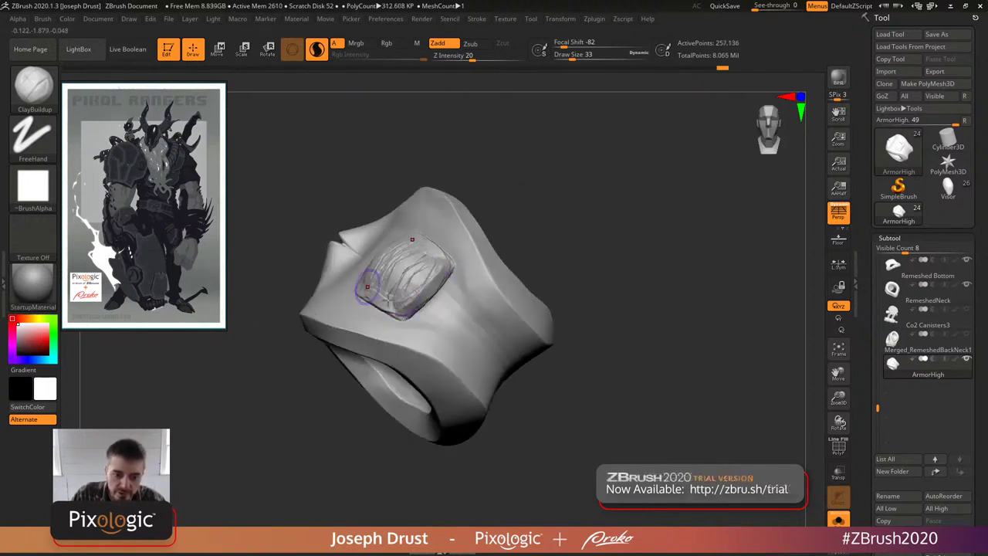
- Smooth out the clay stroke marks across the raised chest pad and round its edges
right_click_drag(536, 181, 464, 231)
key("shift")
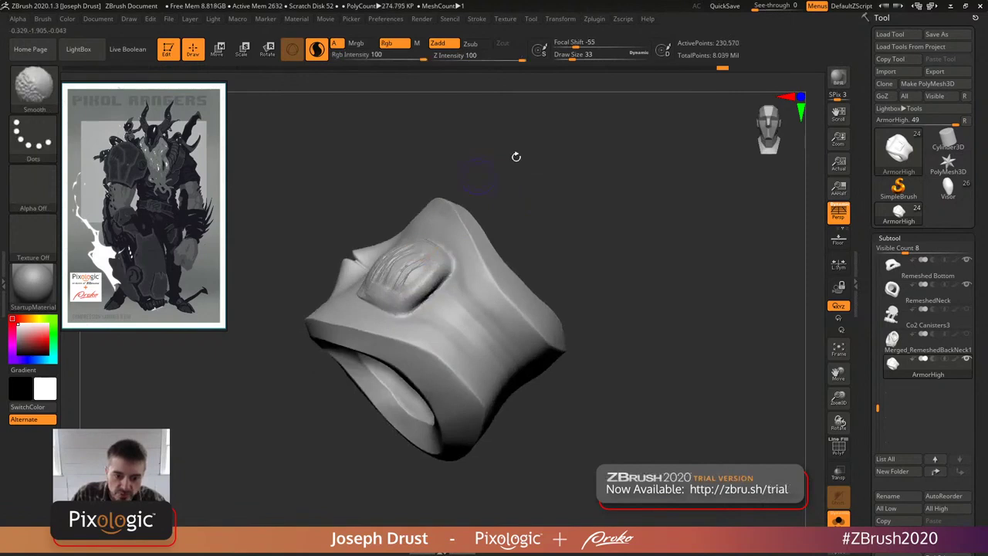
right_click_drag(487, 169, 417, 255)
mouse_move(404, 264)
left_mouse_down("shift")
mouse_move(414, 265)
mouse_move(369, 264)
left_mouse_up("shift")
right_click_drag(369, 264, 514, 161)
key("shift")
mouse_move(351, 254)
right_mouse_down()
mouse_move(482, 190)
mouse_move(419, 227)
right_mouse_up()
- Switch to the hPolish brush and flatten the front face and outer edges of the raised chest pad
key("b")
key("h")
key("p")
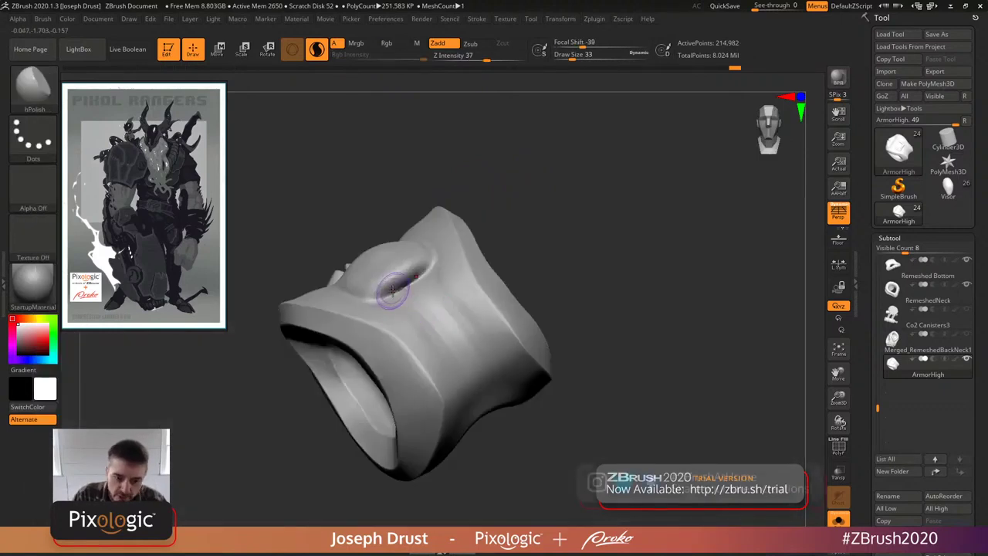
left_click_drag(404, 268, 403, 274)
right_click_drag(403, 274, 394, 241)
mouse_move(333, 263)
left_mouse_down()
mouse_move(344, 286)
mouse_move(328, 259)
left_mouse_up()
mouse_move(337, 222)
left_mouse_down()
mouse_move(379, 257)
mouse_move(338, 237)
left_mouse_up()
mouse_move(337, 238)
right_mouse_down()
mouse_move(516, 176)
mouse_move(283, 247)
right_mouse_up()
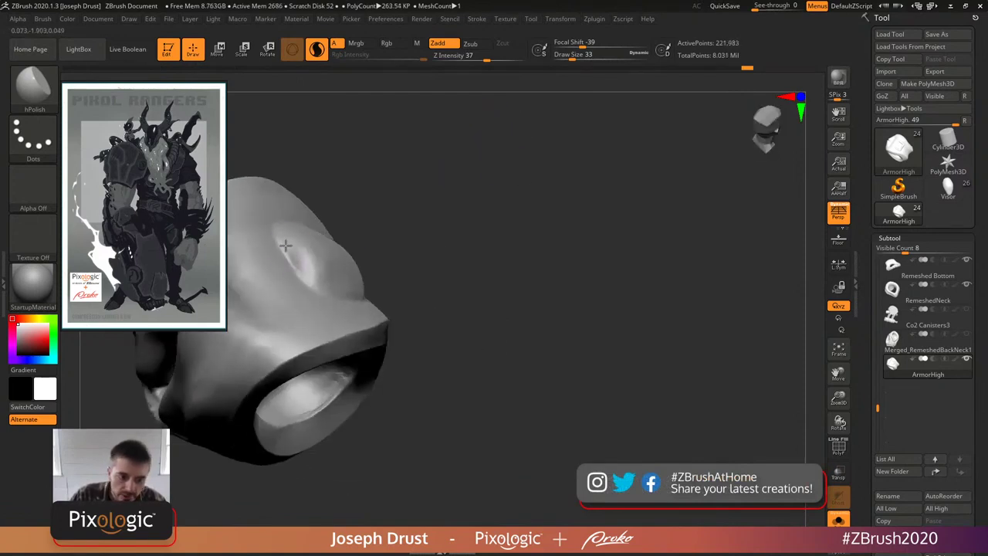
- Flatten the side bevel of the raised chest pad into a clean plane with hPolish at draw size 33
left_click_drag(302, 264, 318, 286)
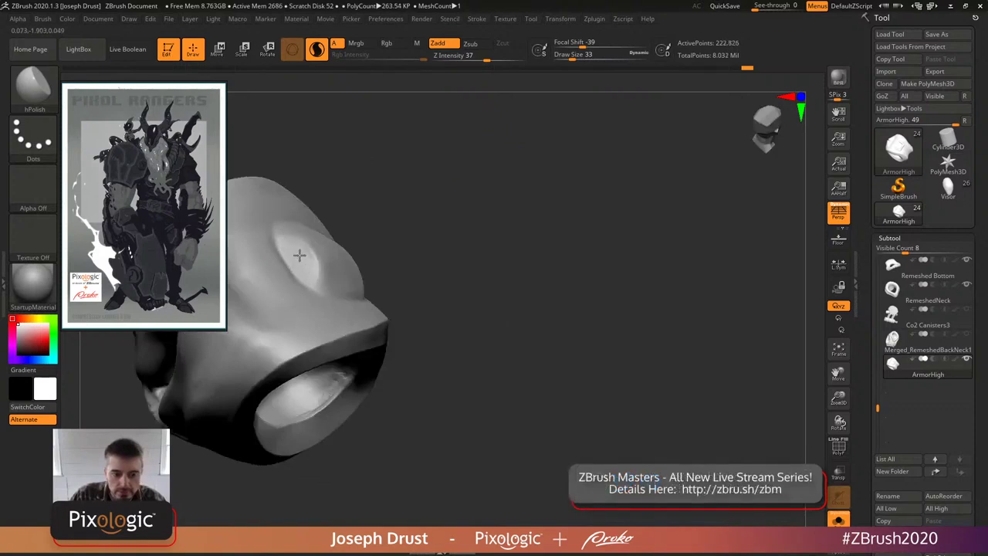
right_click_drag(308, 261, 310, 260)
mouse_move(311, 260)
left_mouse_down()
mouse_move(302, 247)
mouse_move(315, 287)
left_mouse_up()
right_click_drag(311, 268, 324, 256)
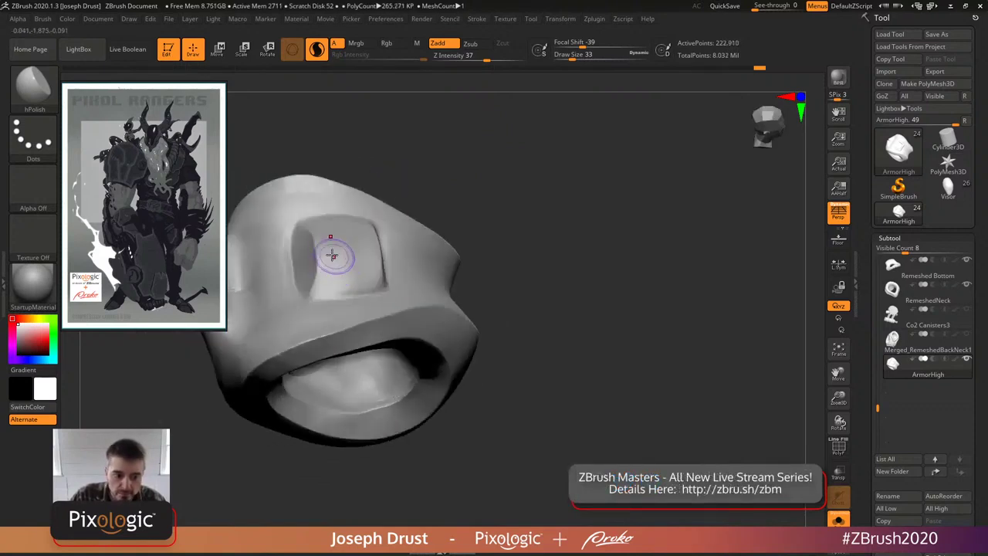
mouse_move(324, 261)
left_mouse_down()
mouse_move(317, 288)
mouse_move(307, 284)
left_mouse_up()
- Sharpen the border between the chest pad's face and side bevel with hPolish strokes at draw size 25
right_click_drag(307, 284, 321, 282)
mouse_move(325, 257)
left_mouse_down()
mouse_move(306, 233)
mouse_move(313, 255)
left_mouse_up()
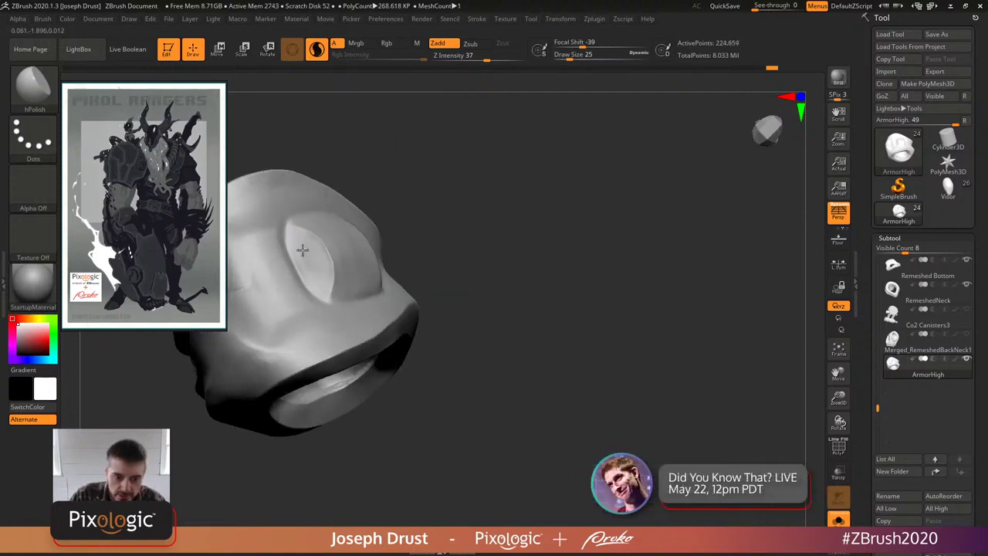
right_click_drag(310, 263, 453, 260)
mouse_move(452, 260)
left_mouse_down()
mouse_move(421, 287)
mouse_move(445, 284)
mouse_move(436, 266)
mouse_move(453, 276)
mouse_move(443, 278)
left_mouse_up()
mouse_move(656, 227)
right_mouse_down()
mouse_move(638, 214)
mouse_move(651, 218)
right_mouse_up()
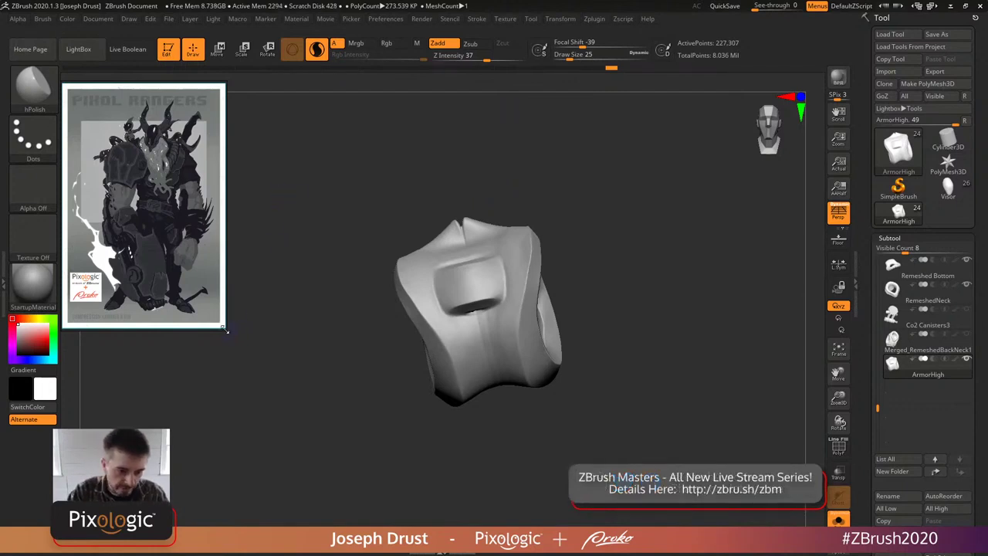
- Enlarge the PureRef window over the canvas and look over the whole reference board beside the concept art
left_click_drag(225, 330, 840, 506)
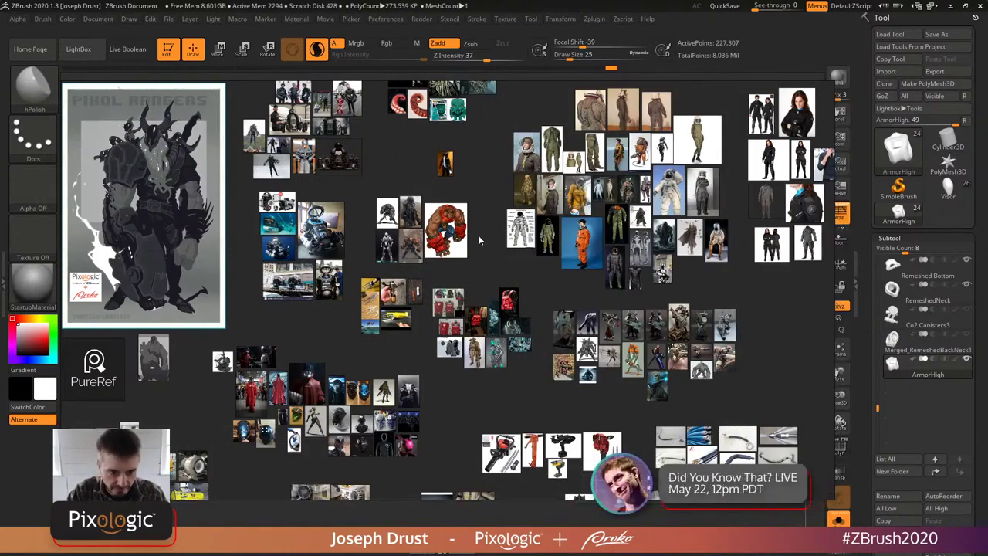
scroll(455, 269, "down", 2)
scroll(476, 248, "up", 2)
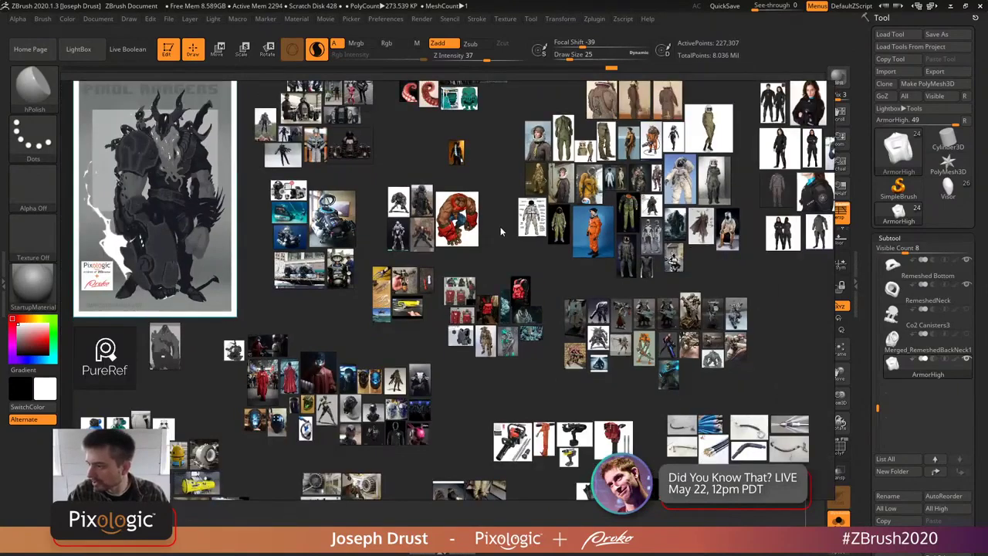
right_click_drag(504, 194, 447, 246)
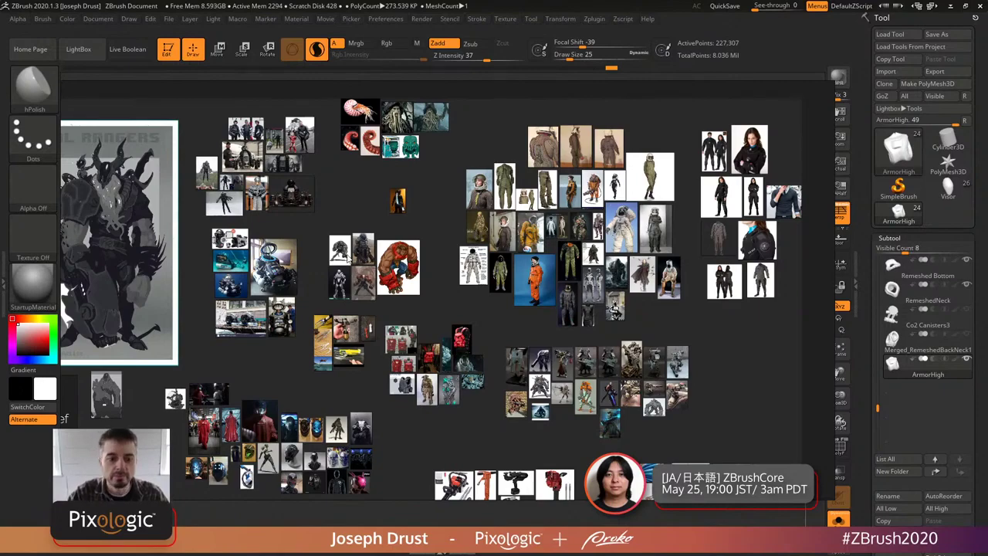
scroll(298, 215, "up", 2)
right_click_drag(298, 214, 413, 227)
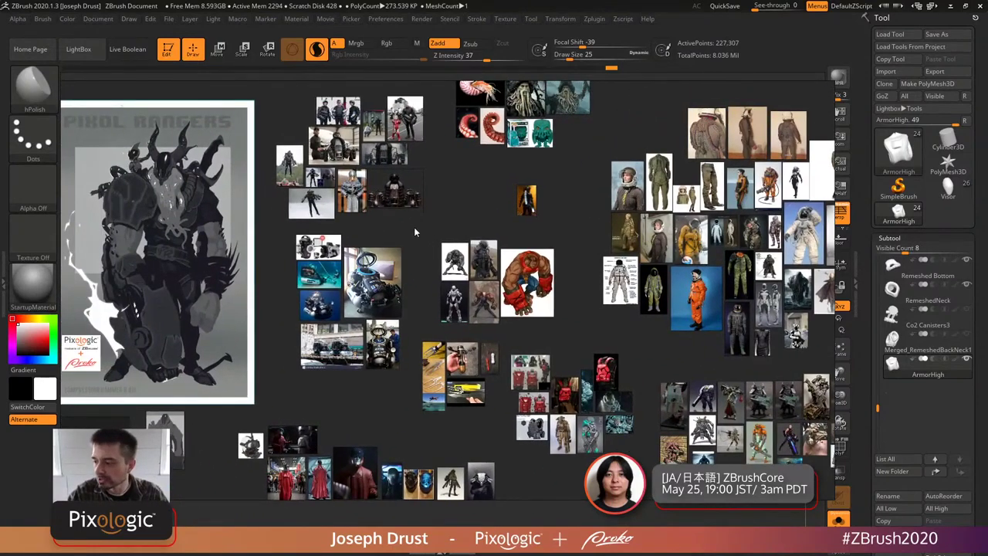
scroll(414, 227, "down", 1)
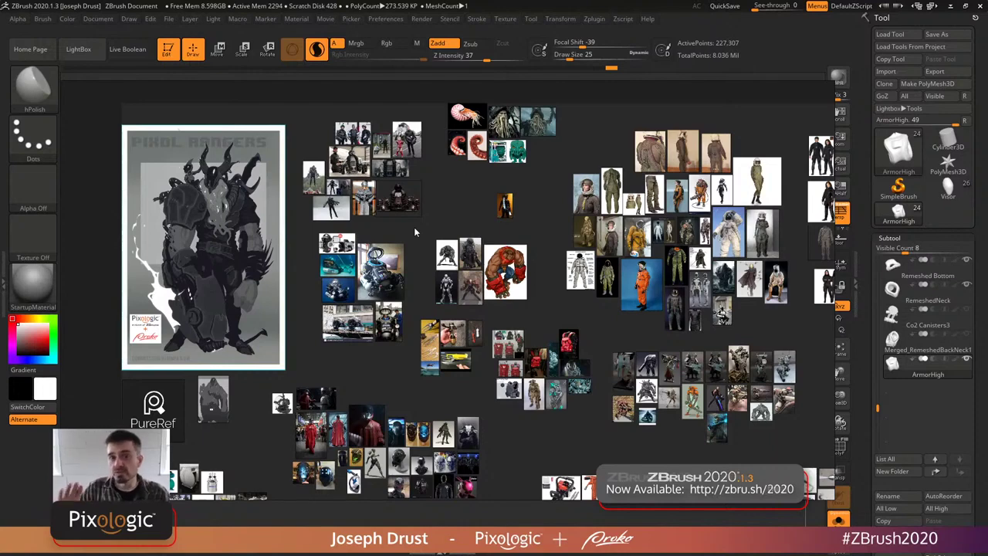
scroll(557, 217, "down", 2)
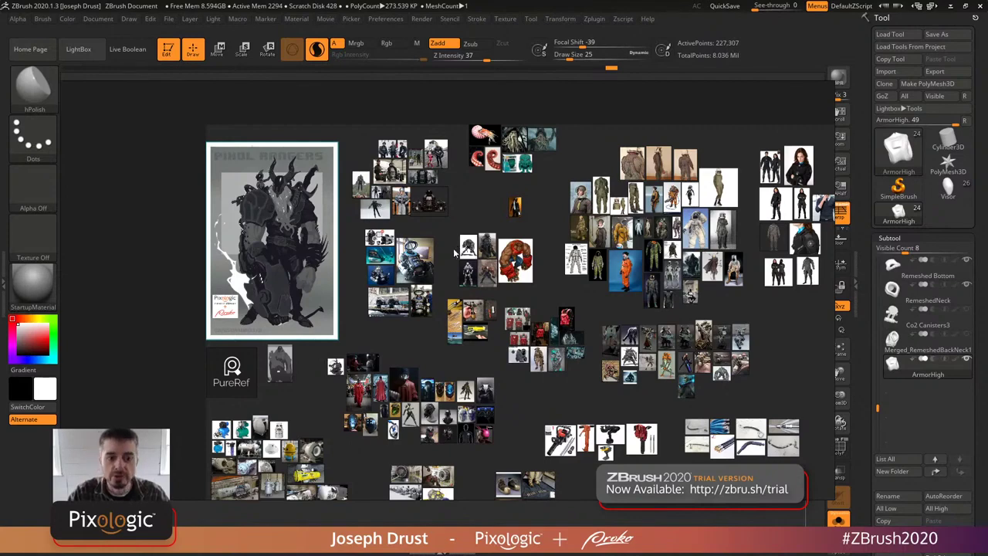
scroll(458, 253, "up", 1)
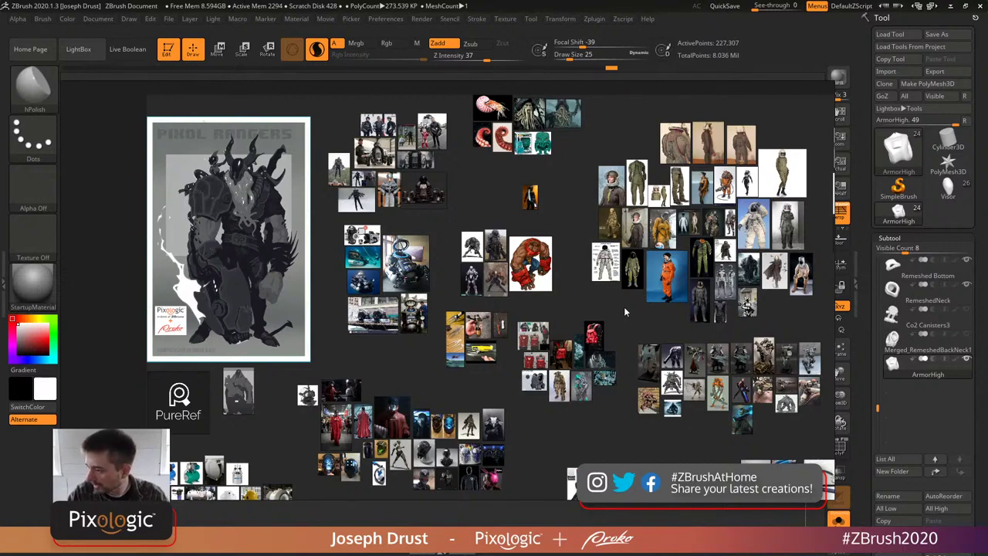
scroll(625, 312, "up", 1)
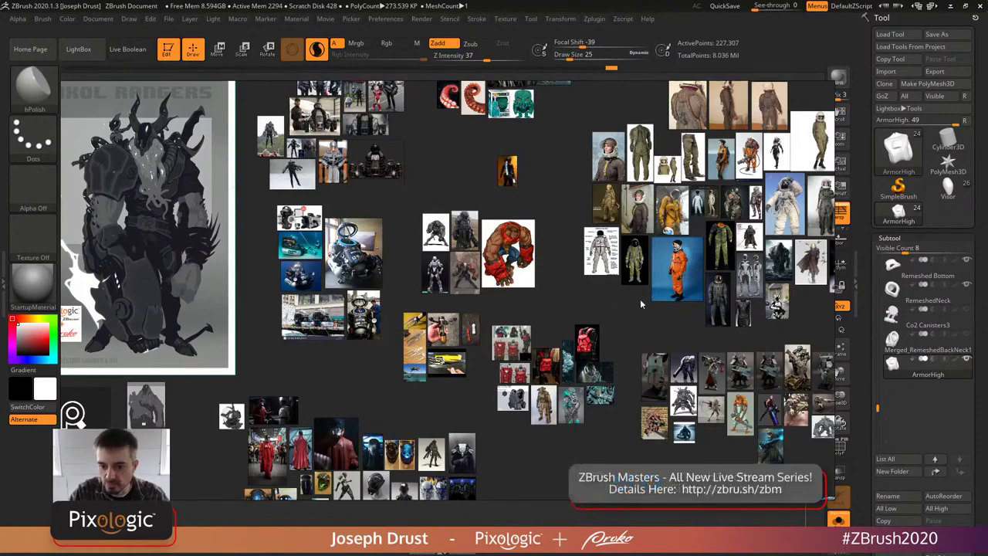
middle_click_drag(643, 296, 508, 298)
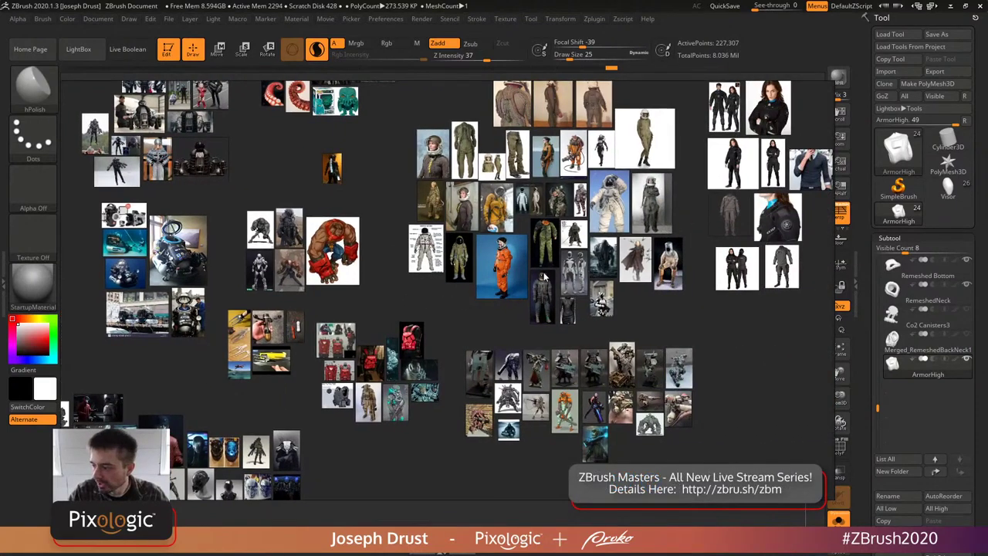
- Examine the laced pressure suit photos and the astronaut and flight suit references up close
scroll(544, 277, "up", 2)
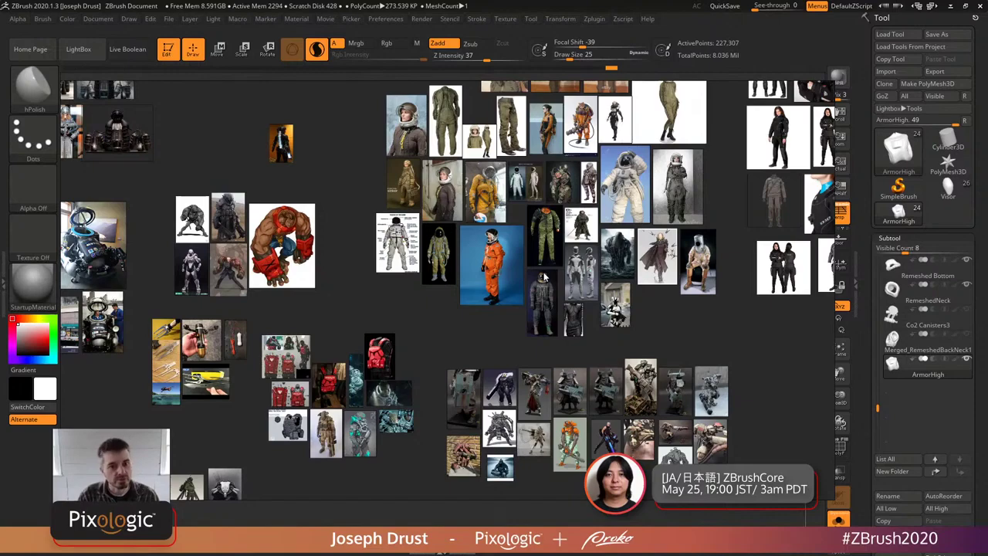
scroll(562, 161, "up", 5)
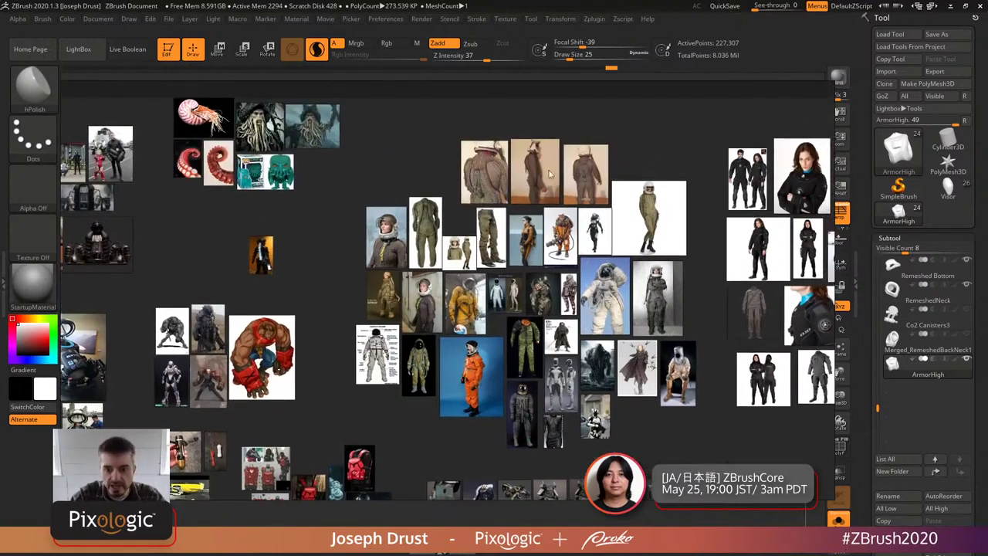
scroll(434, 166, "up", 2)
scroll(369, 221, "up", 2)
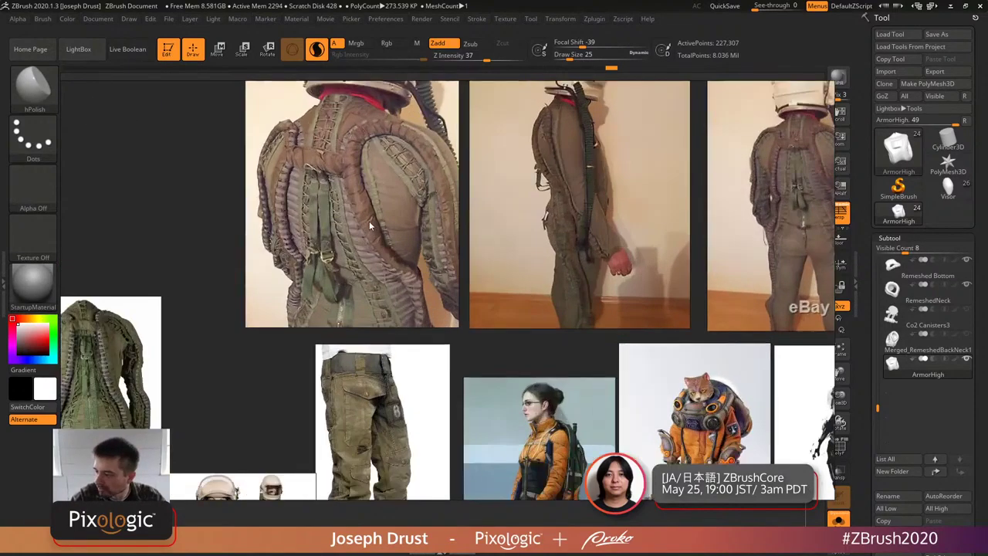
scroll(344, 232, "down", 2)
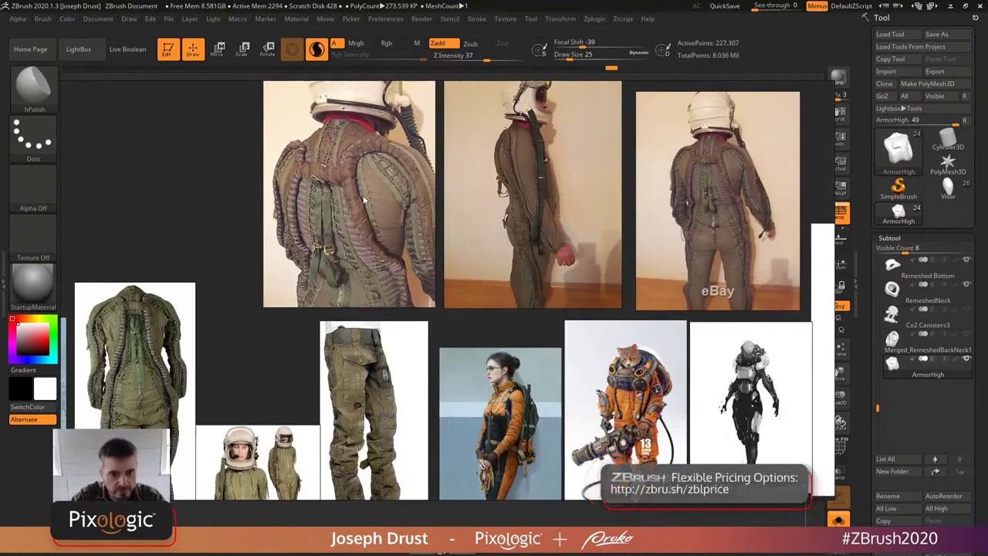
scroll(408, 234, "down", 3)
scroll(602, 370, "down", 4)
- Examine the reference photos of pressure tanks, compressors and diving chambers
middle_click_drag(601, 370, 524, 206)
middle_click_drag(461, 391, 503, 255)
scroll(289, 230, "up", 1)
scroll(289, 231, "down", 2)
middle_click_drag(289, 231, 395, 256)
scroll(352, 292, "up", 3)
scroll(352, 292, "up", 3)
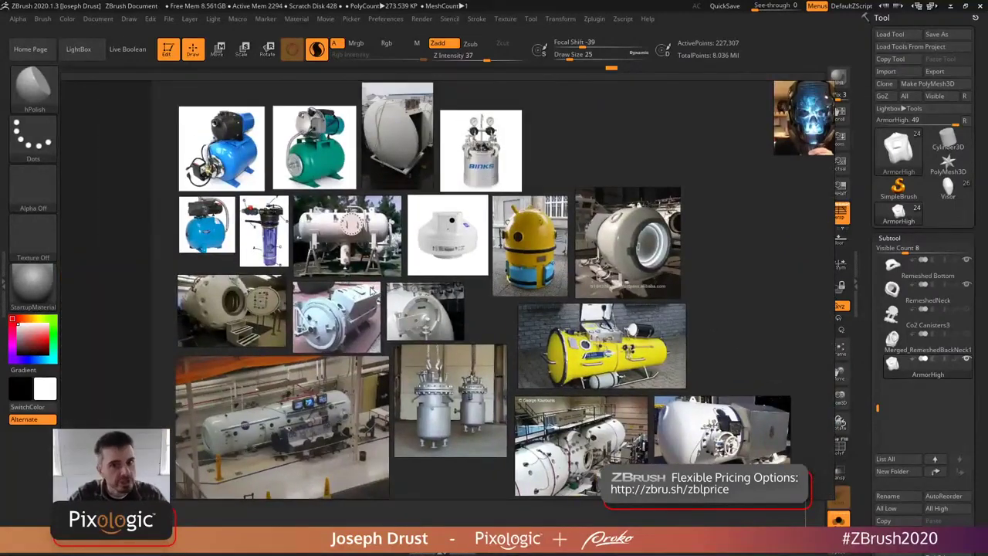
- Examine the diver weight belt references and the atmospheric diving suit photos below them
scroll(371, 290, "down", 3)
middle_click_drag(487, 382, 415, 191)
scroll(408, 349, "up", 5)
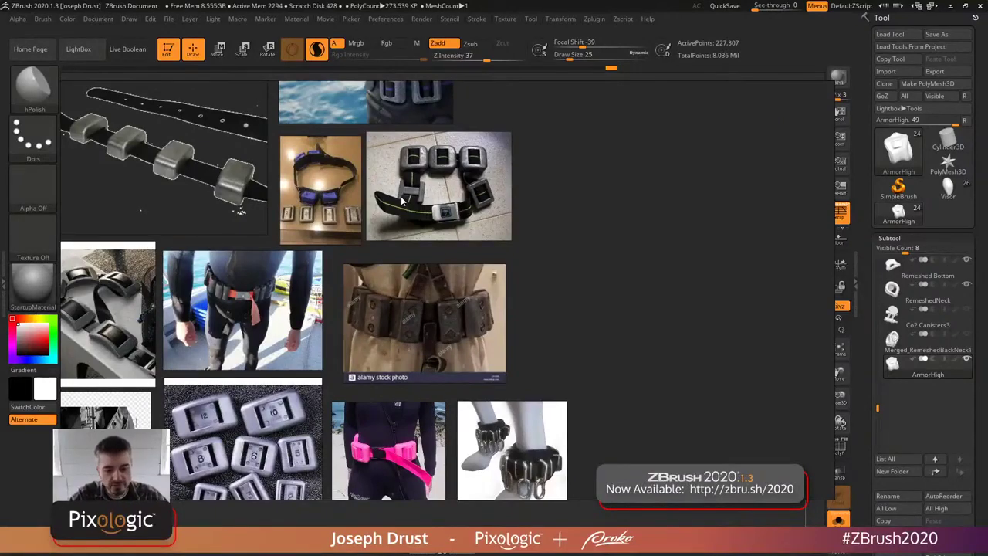
scroll(402, 201, "down", 3)
middle_click_drag(459, 390, 459, 232)
scroll(323, 199, "up", 5)
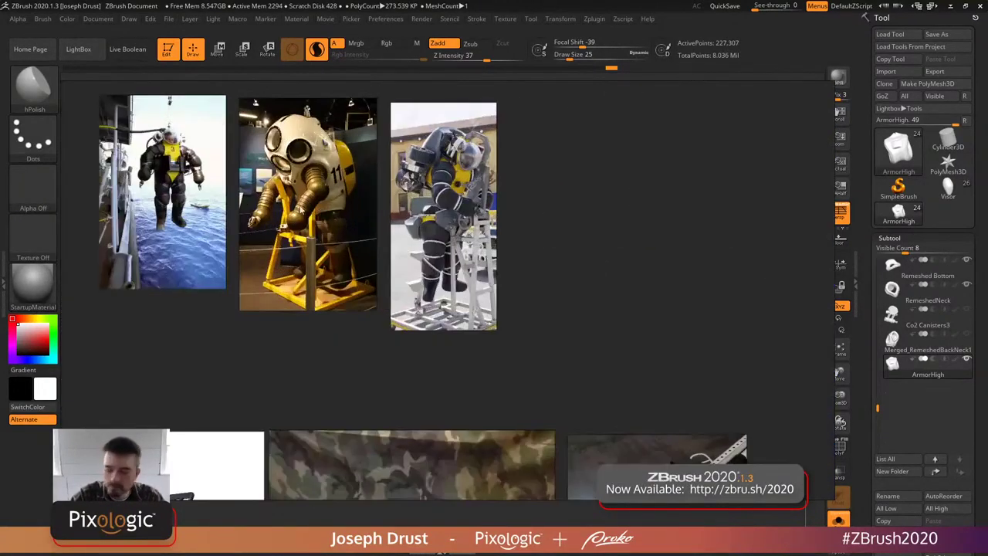
- Examine the chainsaw and power tool handle references near the end of the board
scroll(323, 199, "down", 3)
middle_click_drag(618, 429, 528, 324)
scroll(461, 360, "up", 2)
middle_click_drag(461, 360, 408, 272)
scroll(243, 205, "down", 1)
middle_click_drag(243, 205, 371, 304)
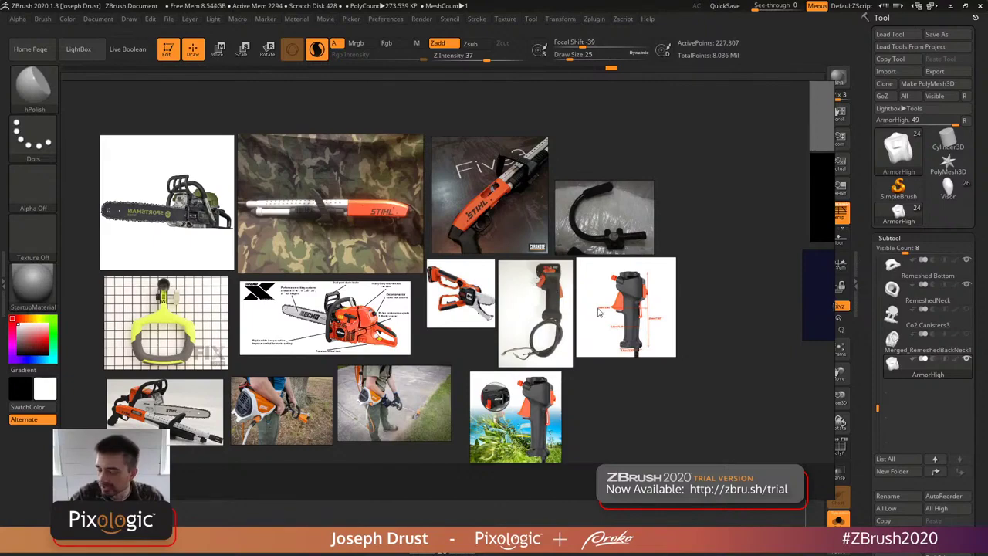
- Examine the machinery and rebreather backpack references in the middle of the board
scroll(591, 303, "down", 2)
middle_click_drag(646, 268, 470, 311)
scroll(470, 311, "down", 2)
scroll(566, 220, "up", 1)
middle_click_drag(567, 218, 537, 431)
scroll(578, 219, "up", 1)
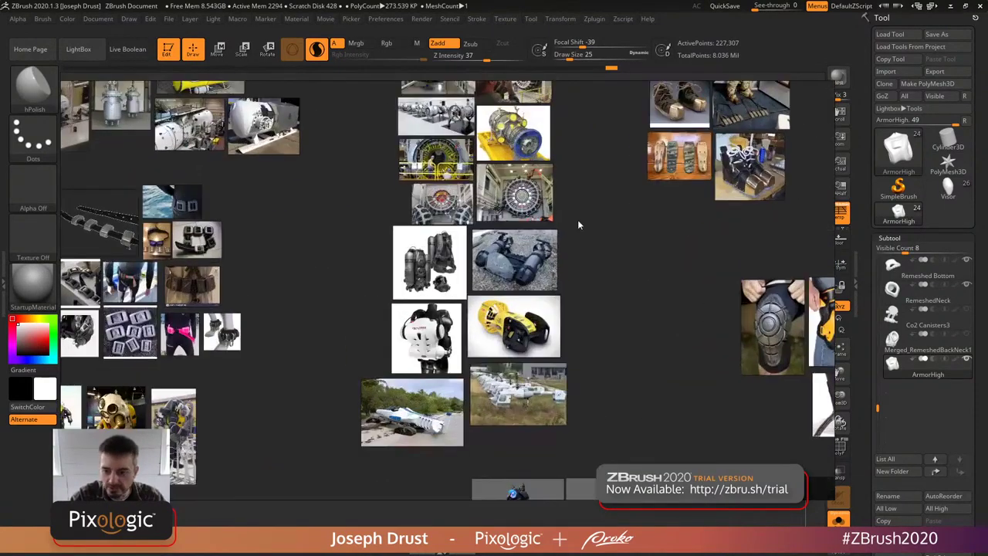
- Examine the footwear, knee pad, glove, power tool and hose references, ending on the full board overview
middle_click_drag(577, 219, 344, 260)
middle_click_drag(585, 245, 294, 223)
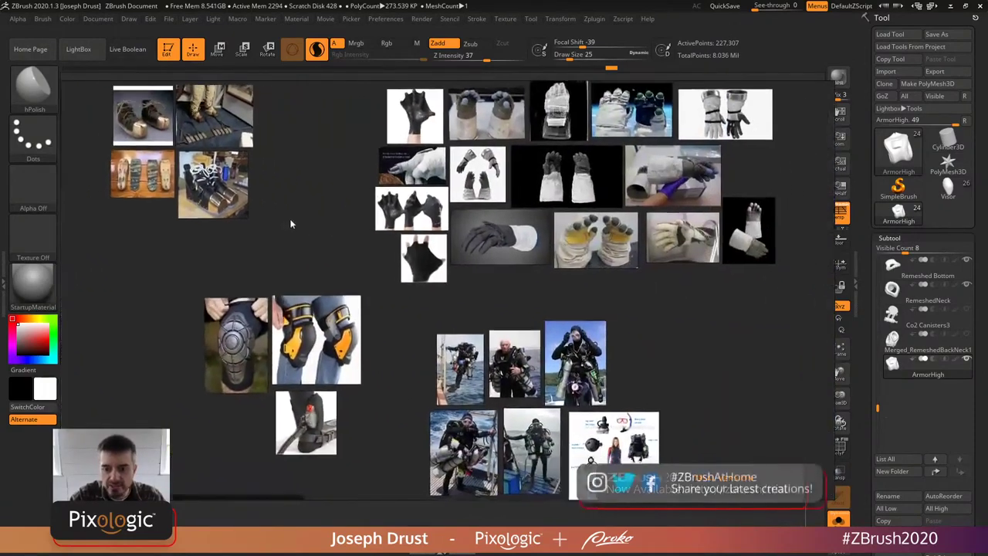
middle_click_drag(553, 257, 548, 311)
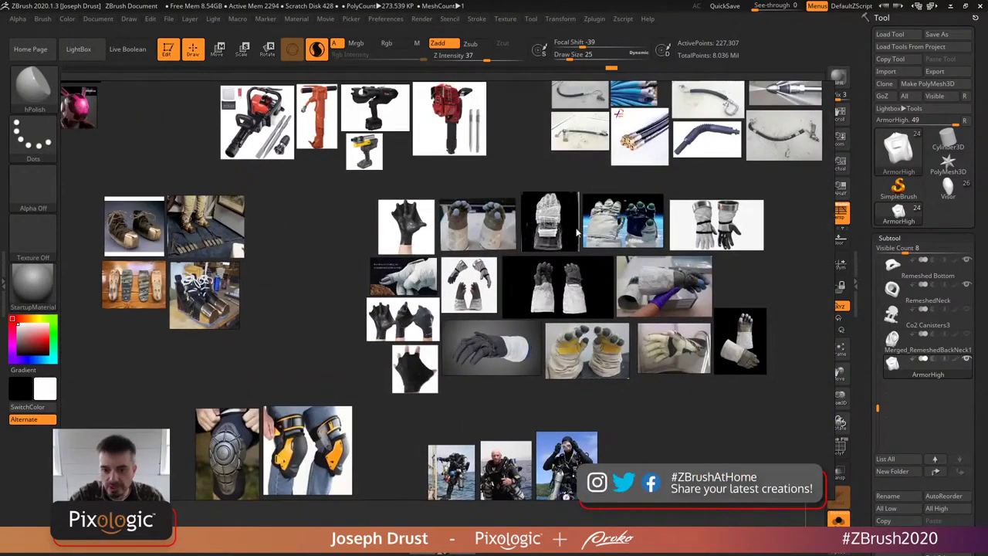
middle_click_drag(467, 201, 552, 314)
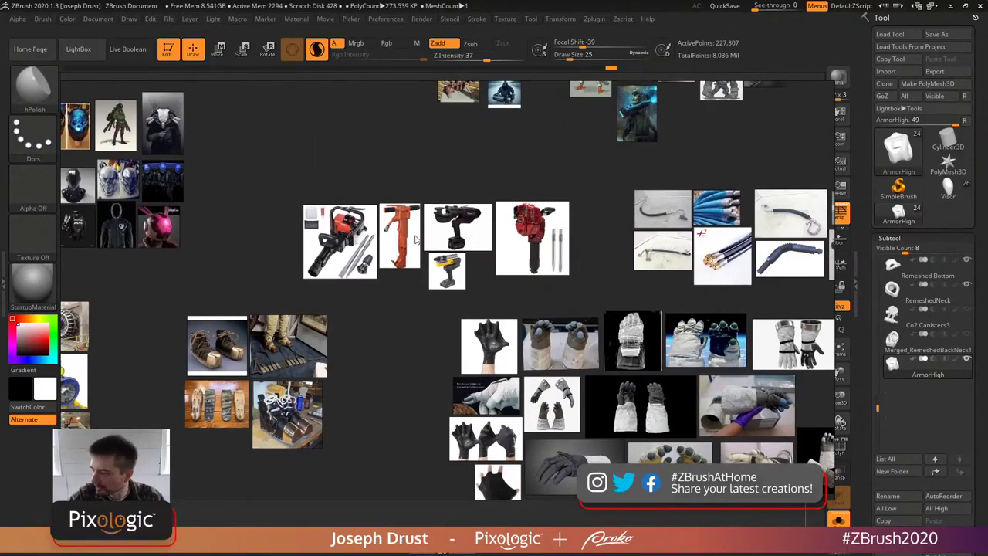
scroll(415, 240, "down", 6)
middle_click_drag(577, 159, 598, 195)
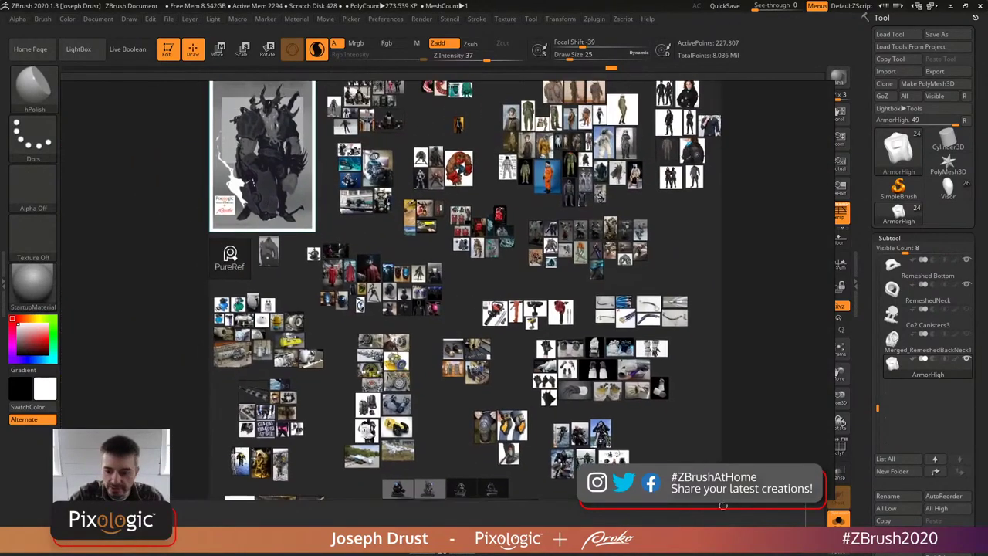
- Shrink the PureRef window back beside the model, focus it on the Pixol Rangers concept art and return to the armor
left_click_drag(831, 498, 201, 313)
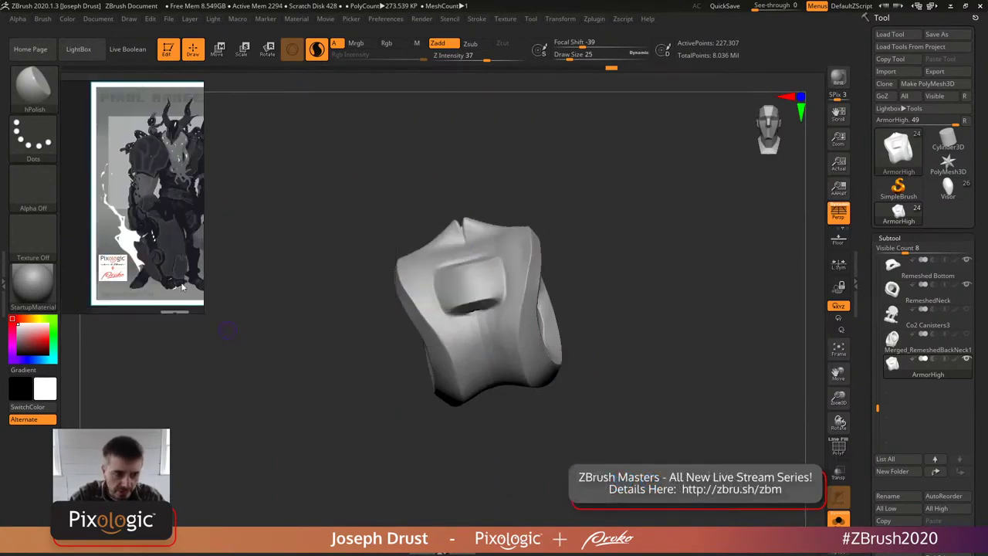
scroll(178, 283, "down", 5)
double_click(190, 203)
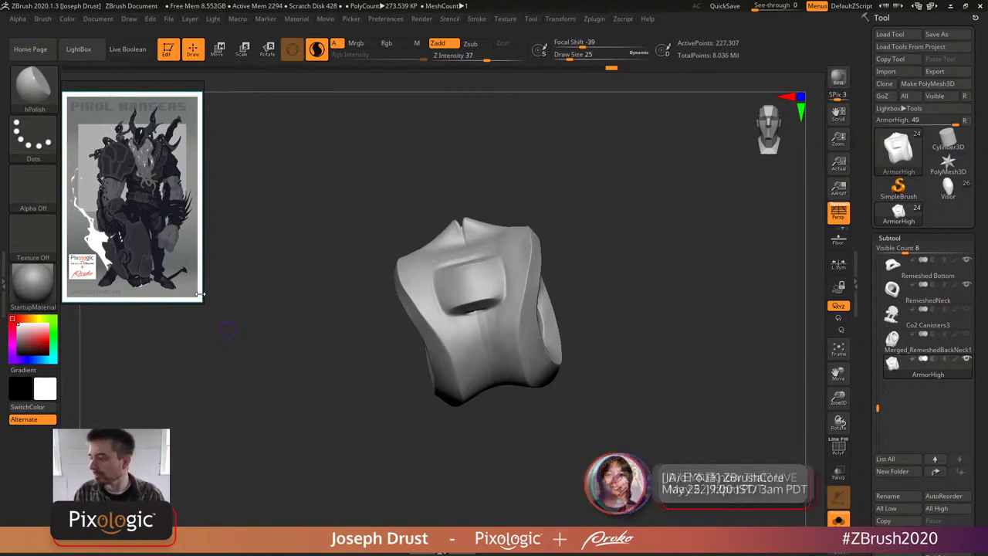
mouse_move(674, 227)
left_mouse_down()
mouse_move(722, 263)
mouse_move(700, 259)
mouse_move(722, 255)
mouse_move(705, 267)
left_mouse_up()
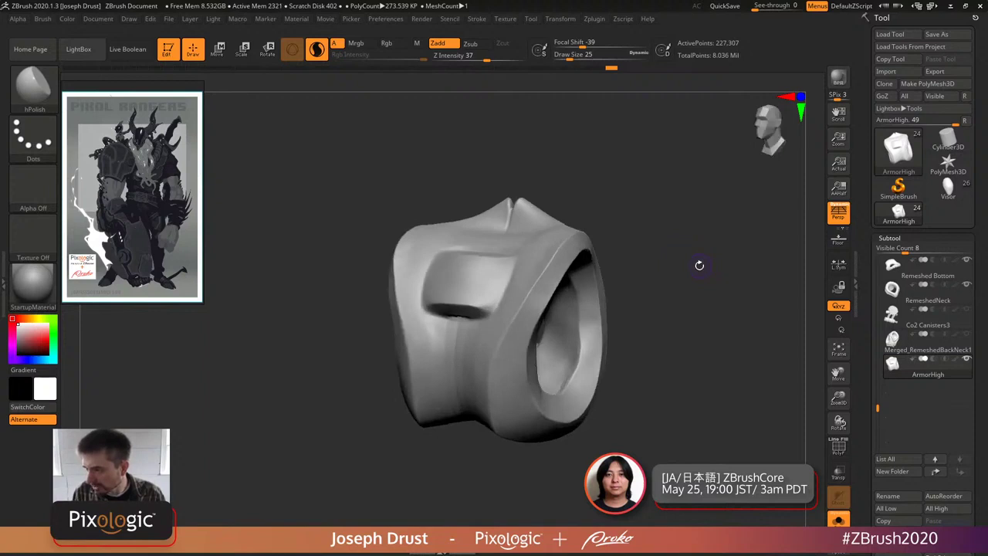
- Turn off Solo to show the full torso armor with its collar, and examine the assembly from the side and front
left_click_drag(715, 284, 708, 286)
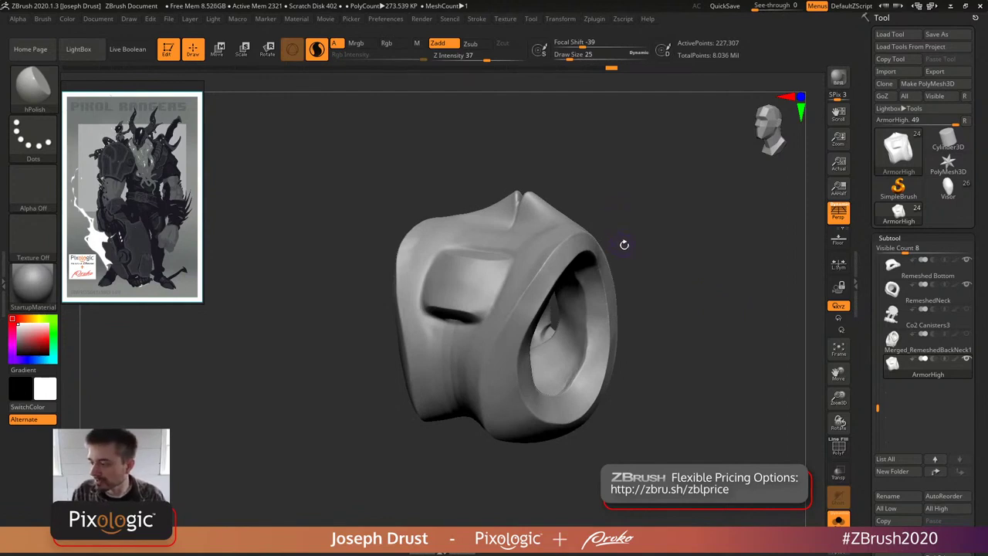
left_click_drag(646, 238, 702, 329)
left_click(839, 519)
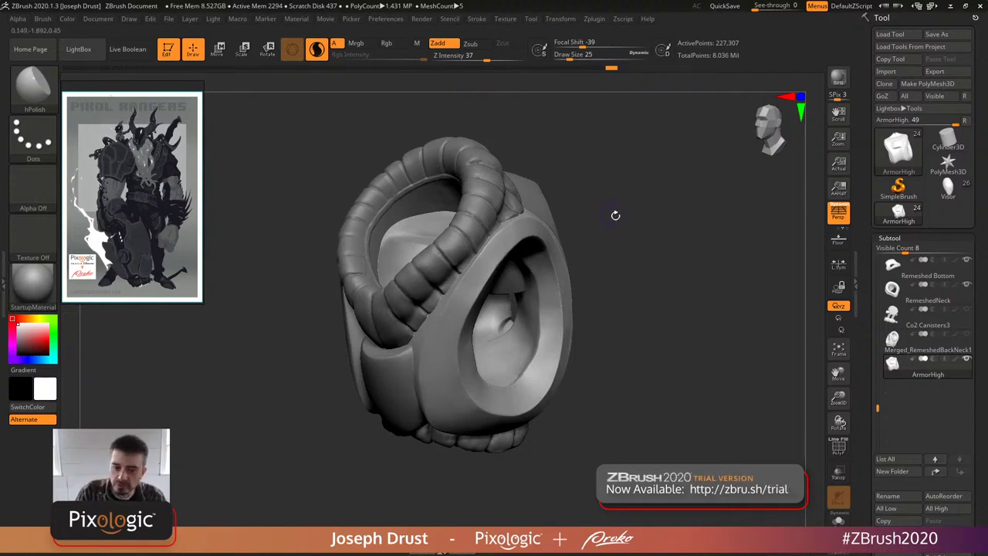
left_click_drag(610, 214, 608, 206)
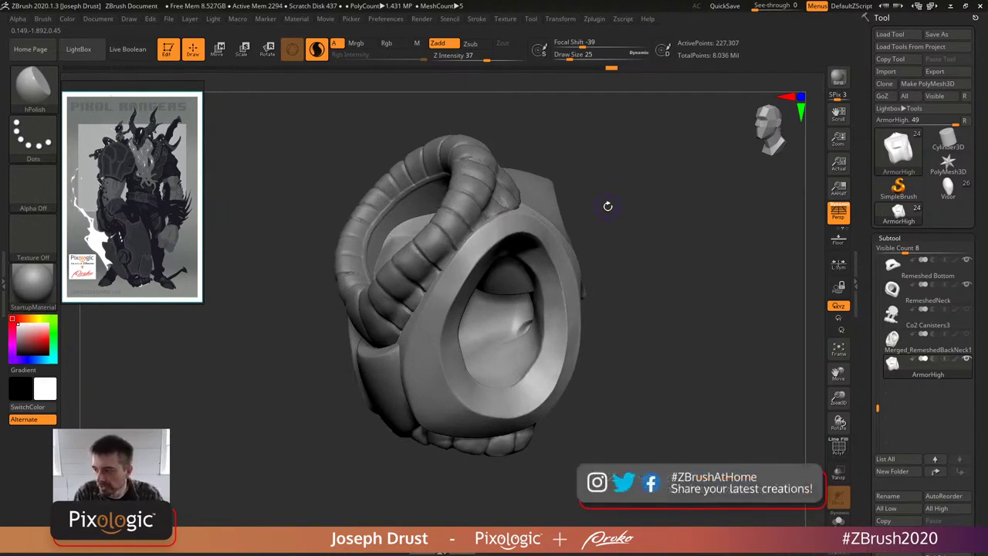
left_click_drag(636, 258, 656, 262)
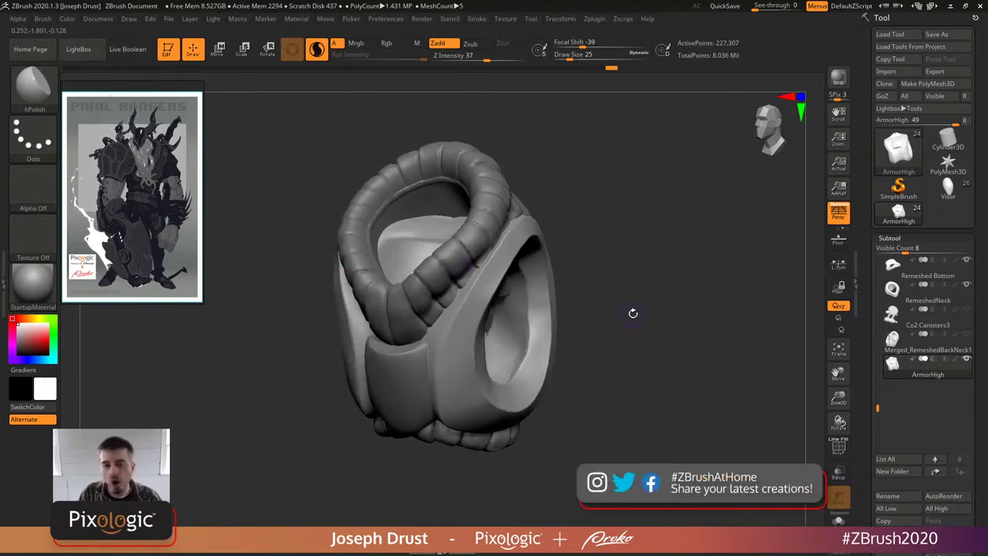
left_click_drag(671, 270, 589, 162)
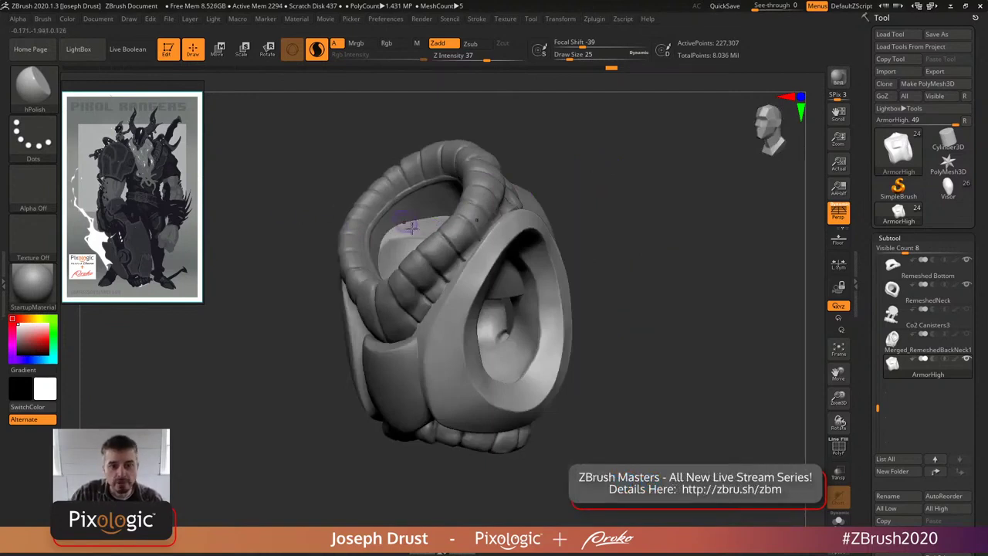
left_click_drag(553, 151, 479, 236)
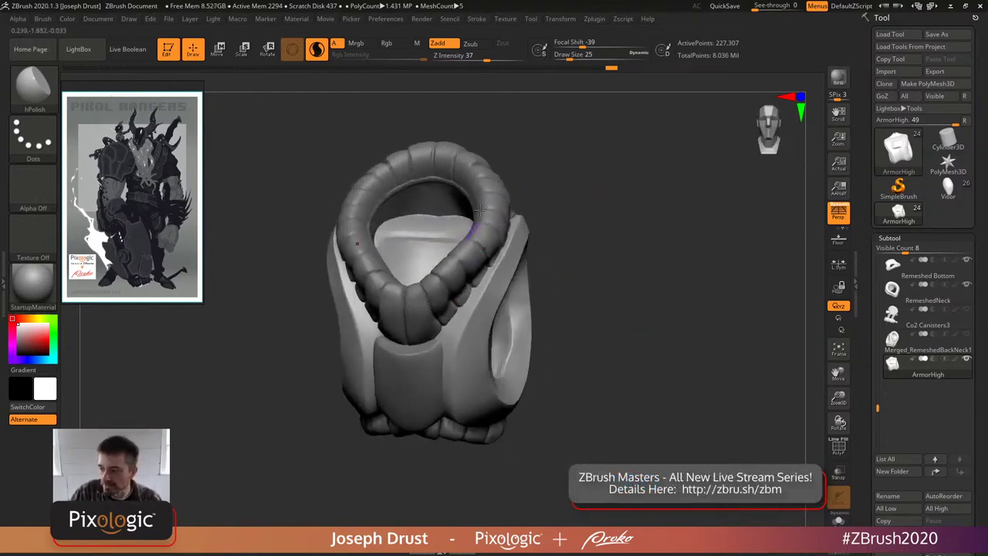
left_click_drag(531, 206, 496, 193)
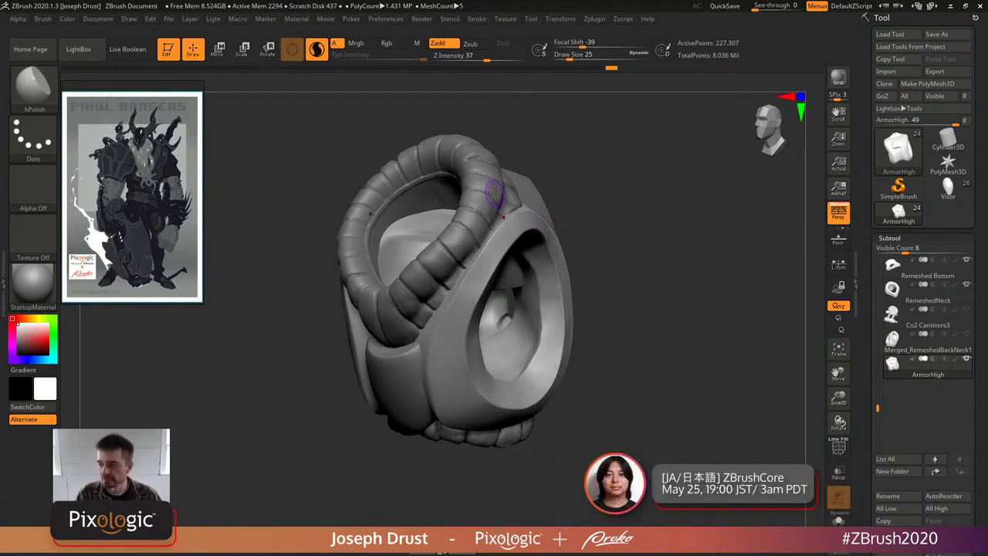
mouse_move(560, 146)
left_mouse_down("shift")
mouse_move(576, 182)
mouse_move(463, 203)
left_mouse_up("shift")
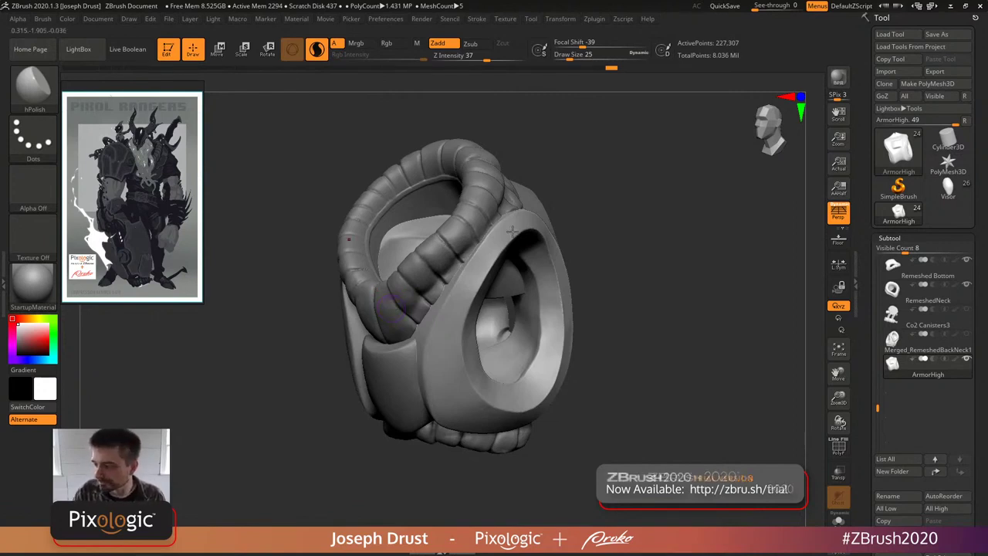
mouse_move(689, 229)
left_mouse_down()
mouse_move(698, 217)
mouse_move(667, 261)
mouse_move(578, 322)
mouse_move(643, 261)
mouse_move(538, 289)
mouse_move(623, 268)
mouse_move(598, 260)
mouse_move(618, 294)
mouse_move(646, 302)
mouse_move(610, 225)
left_mouse_up()
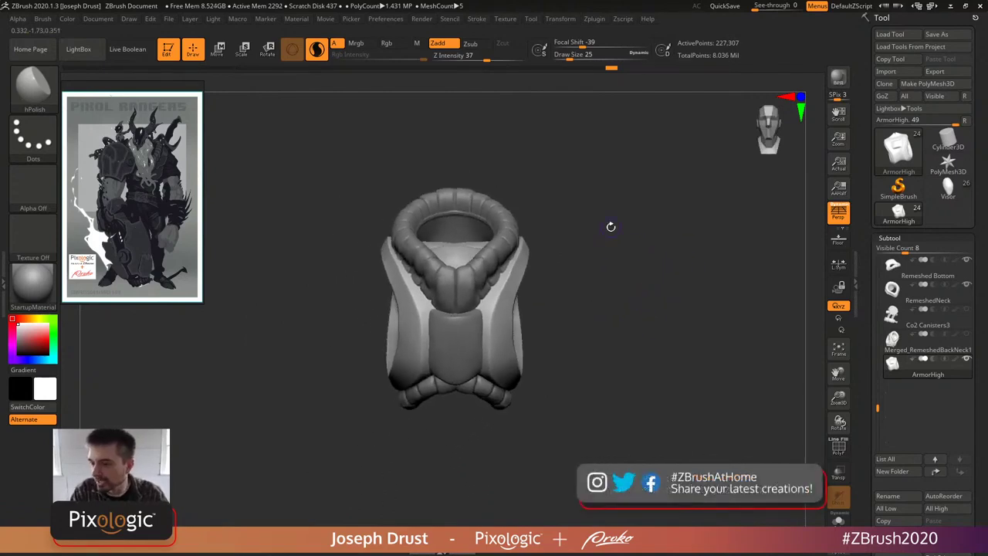
- Switch to the Visor tool, frame the posed creature and examine the whole figure without perspective
left_click(948, 192)
key("f")
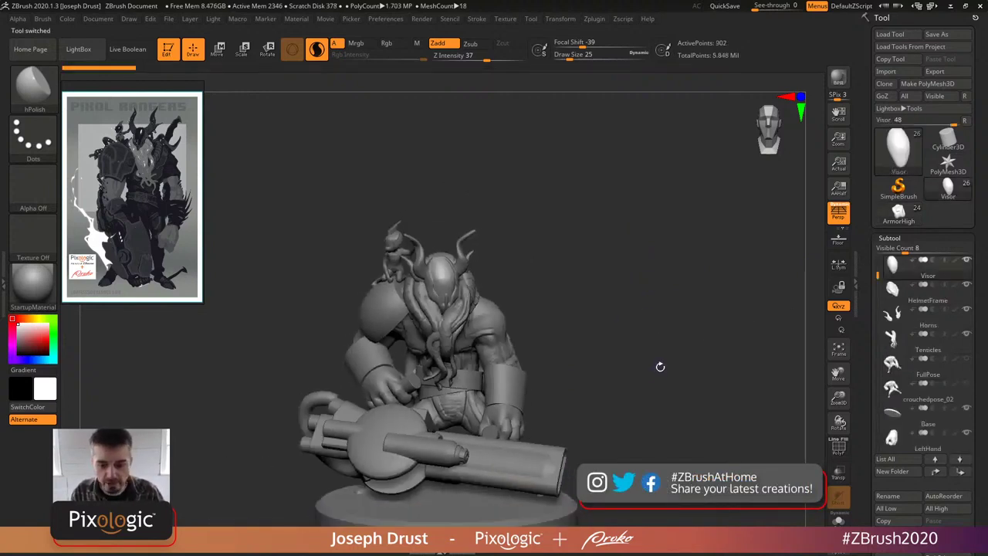
left_click_drag(661, 371, 636, 290)
key("p")
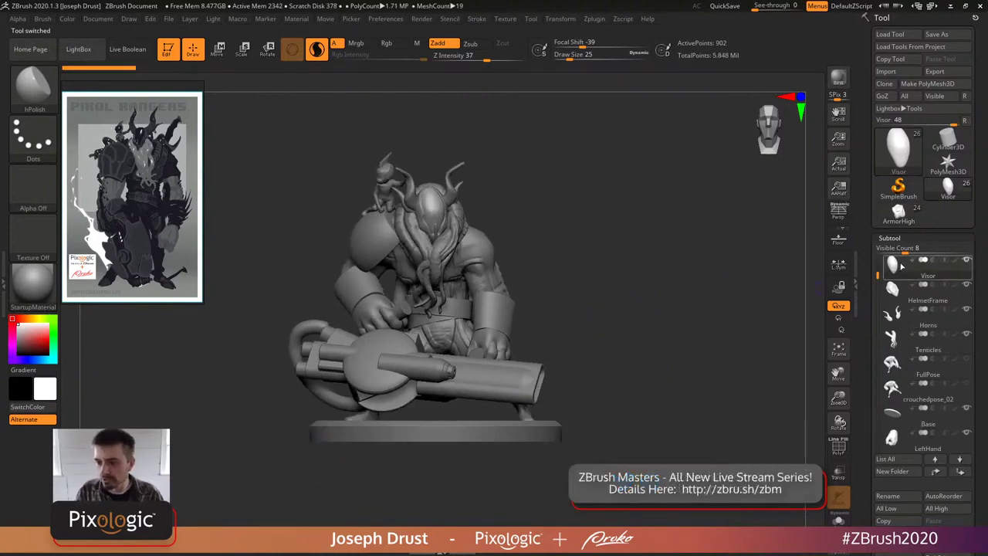
mouse_move(878, 217)
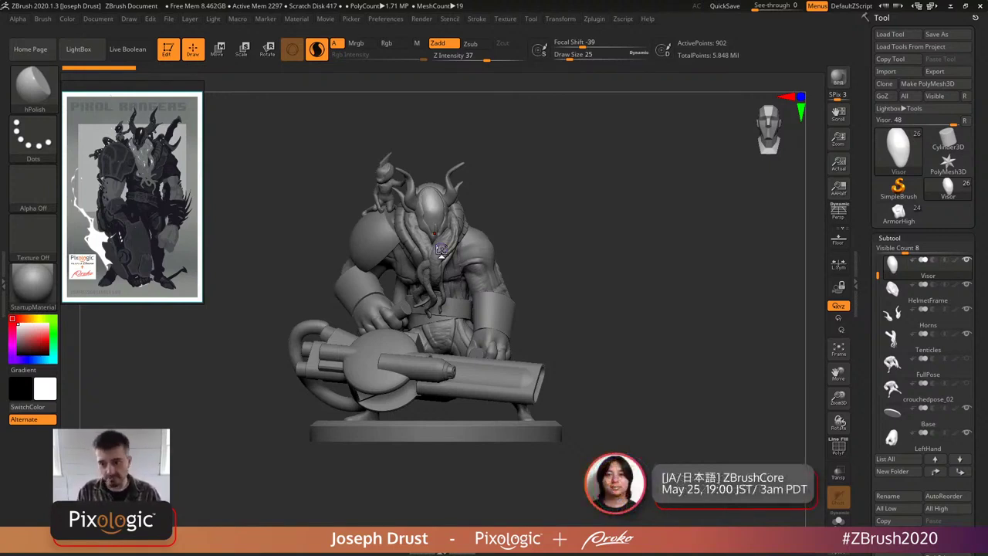
- Return to the ArmorHigh tool and show the ModifiedBase1 body to check how the armor sits on it
left_click(899, 212)
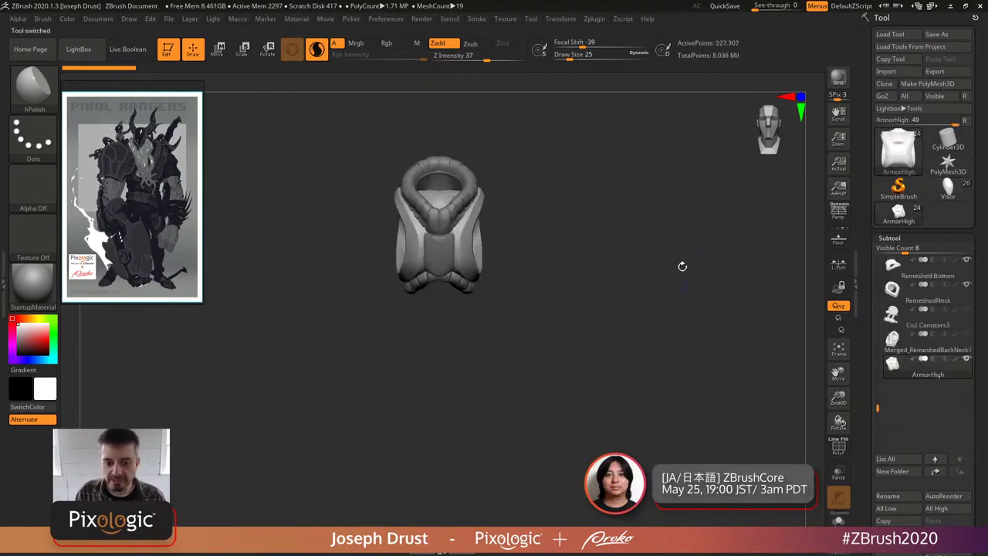
left_click_drag(878, 403, 879, 263)
left_click(964, 288)
left_click_drag(671, 301, 699, 285)
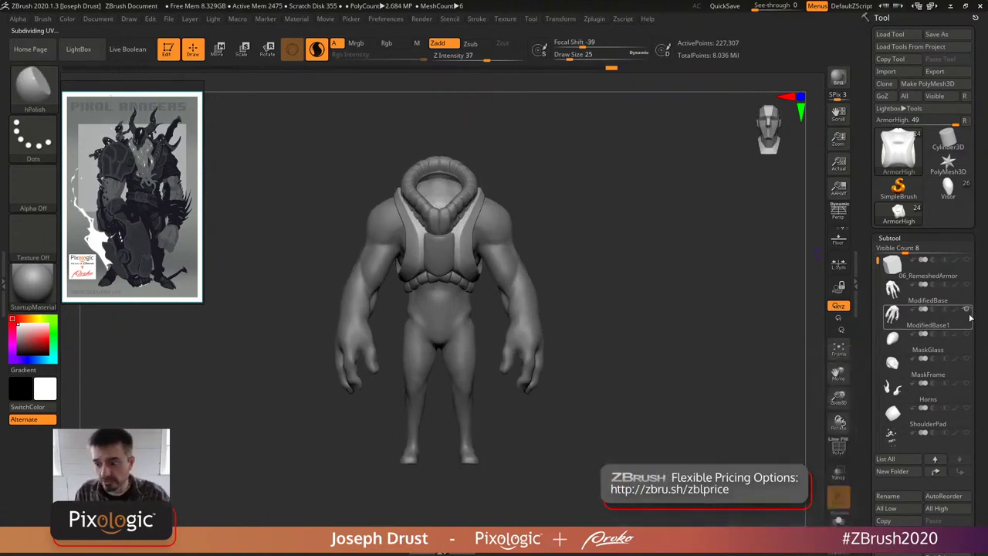
mouse_move(960, 322)
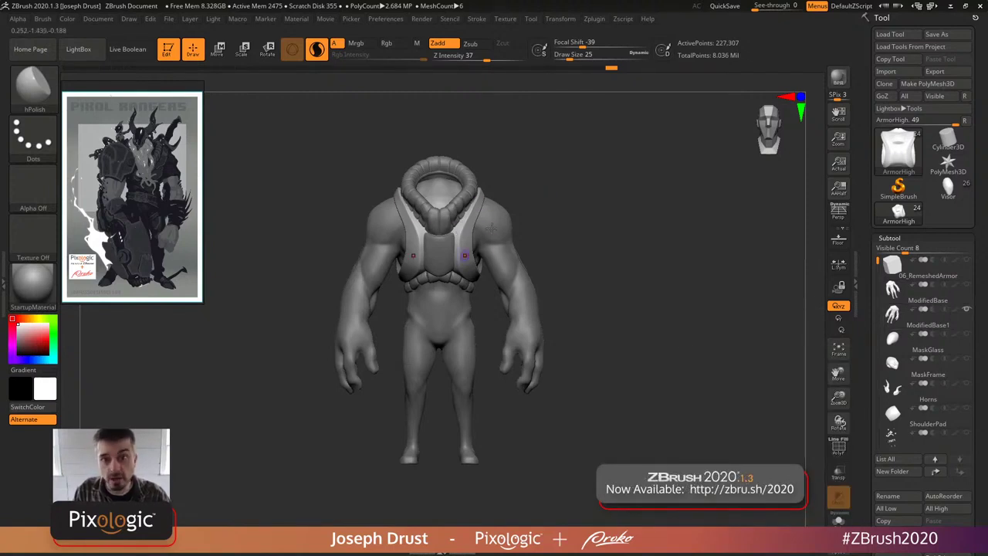
left_click_drag(551, 190, 521, 199)
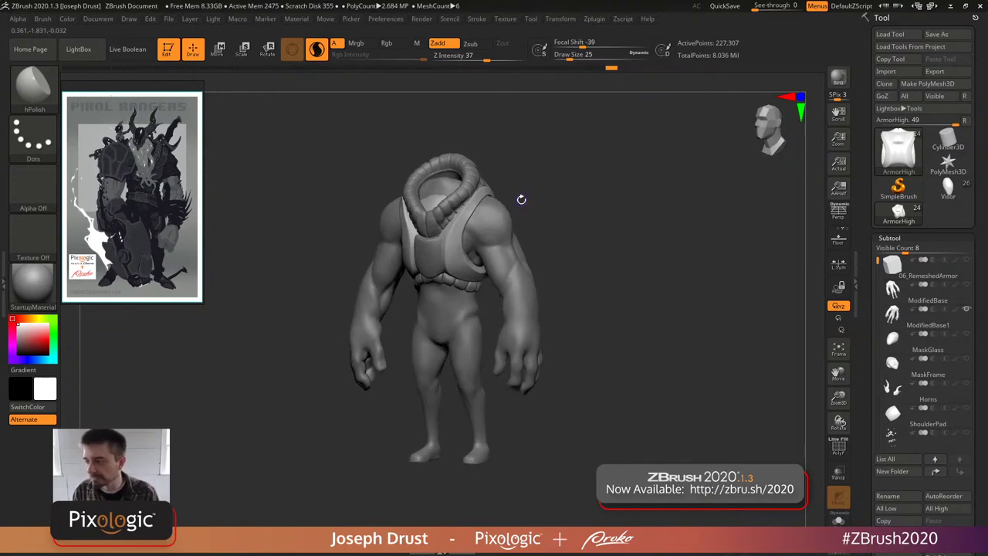
- Hide the ModifiedBase1 body, reframe the armor and turn perspective off
left_click(967, 311)
key("f")
key("p")
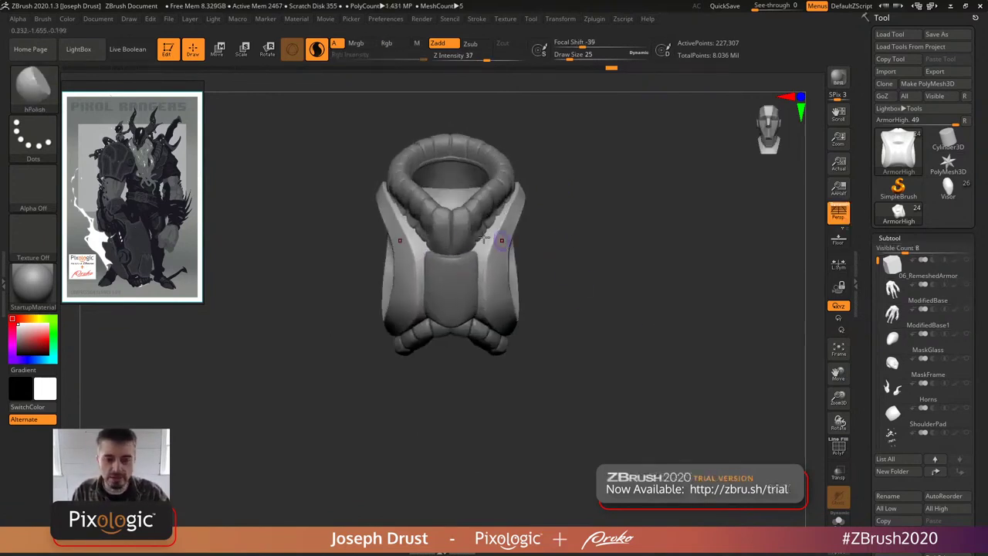
key("p")
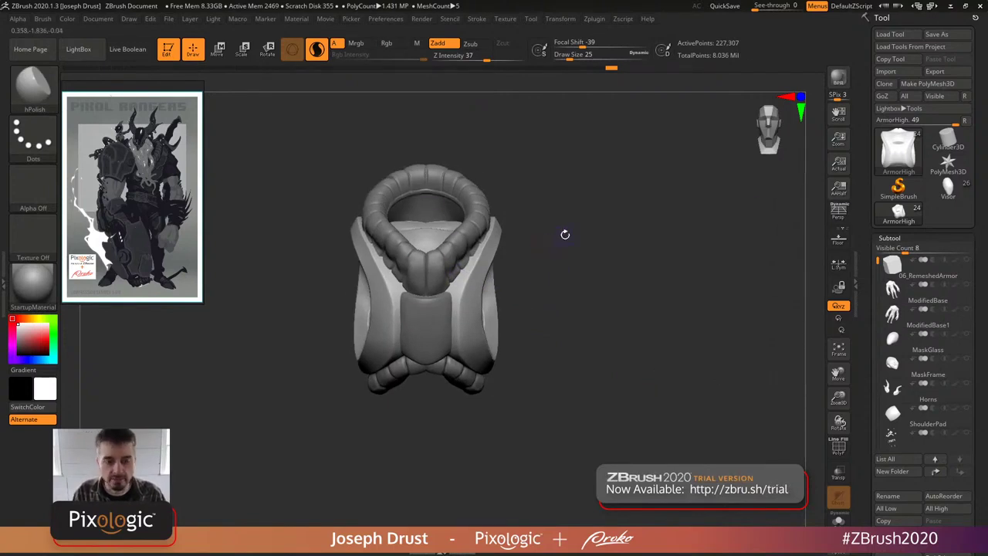
- Switch to the ClayBuildup brush, try a stroke on the front of the chest armor and undo it
left_click_drag(567, 234, 470, 221)
key("b")
key("c")
key("b")
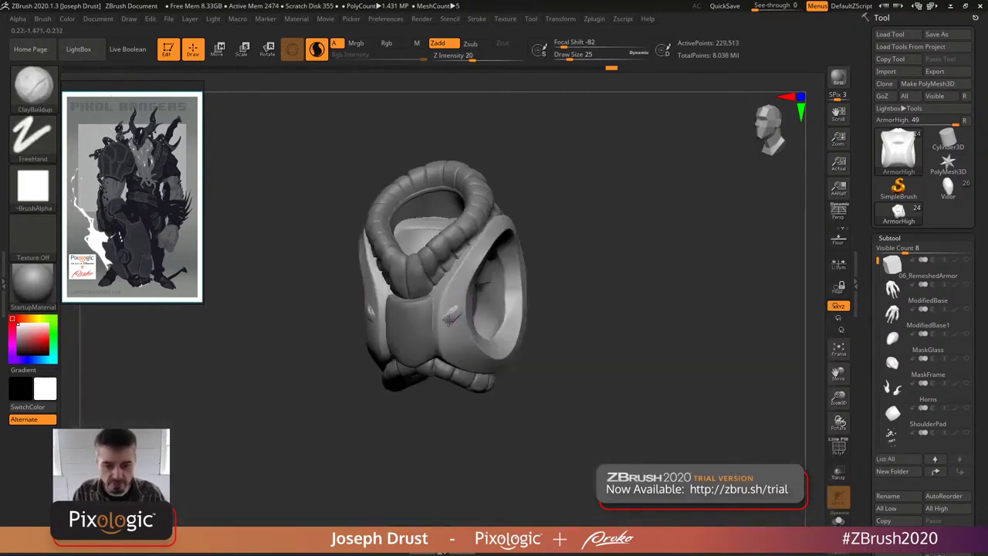
left_click_drag(613, 306, 624, 298, "shift")
key("ctrl")
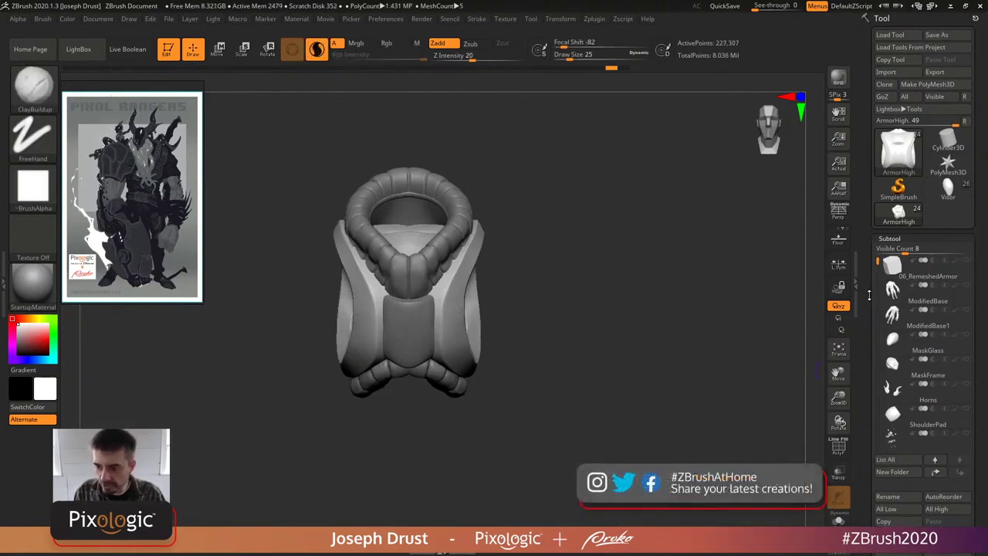
scroll(871, 293, "down", 3)
left_click(840, 450)
left_click(840, 449)
left_click_drag(872, 290, 870, 414)
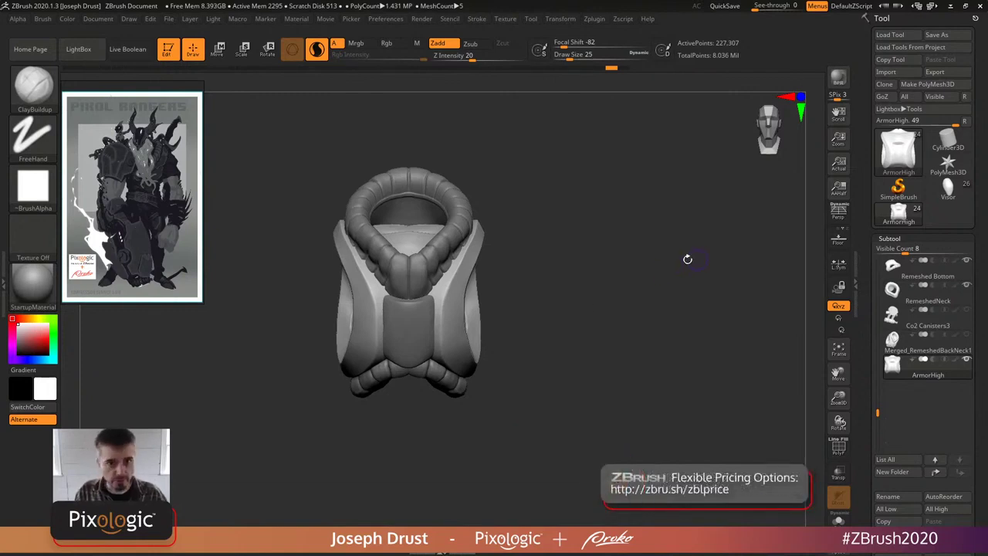
left_click_drag(666, 260, 636, 282)
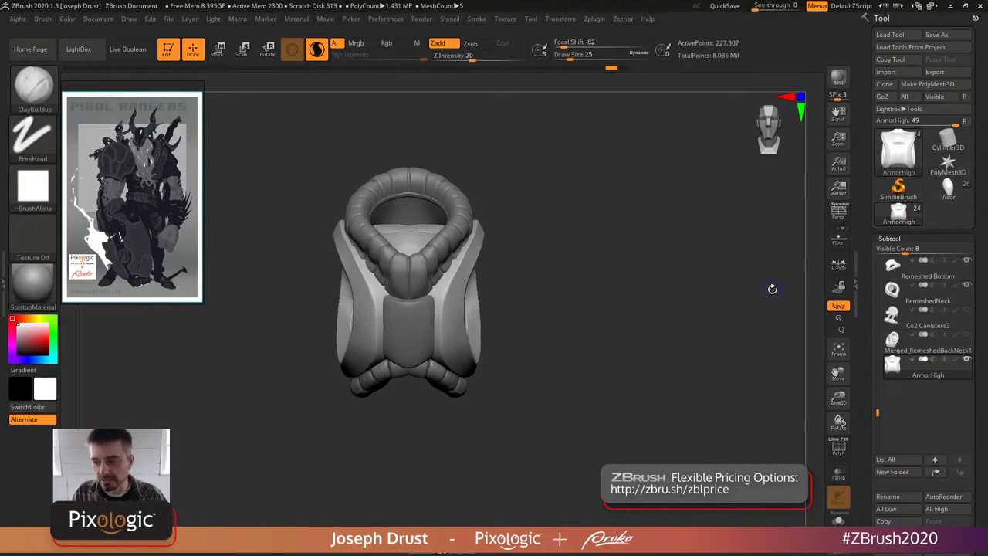
- Duplicate the ArmorHigh subtool, isolate the copy and briefly inspect its polygroups and wireframe
scroll(868, 377, "down", 1)
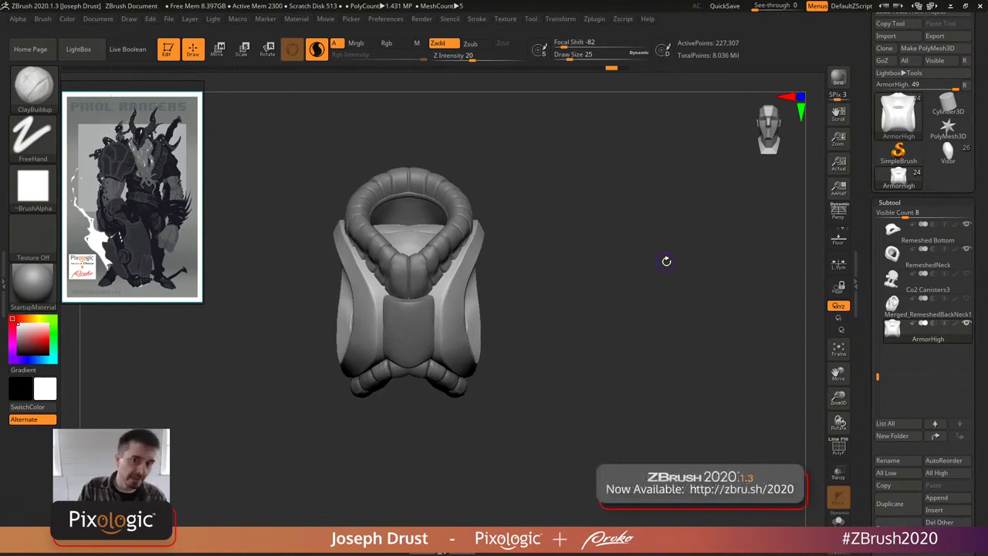
scroll(877, 232, "down", 10)
scroll(881, 219, "down", 1)
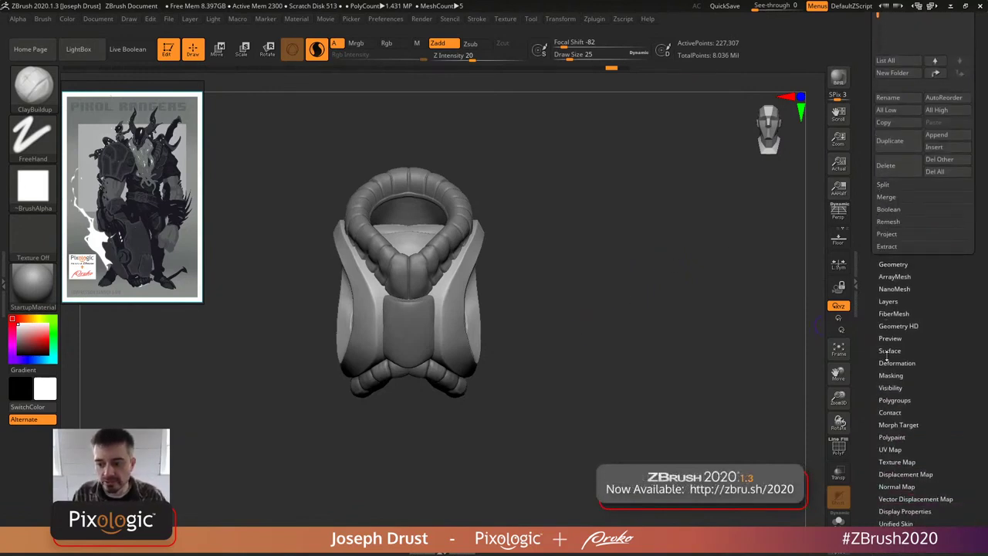
scroll(870, 269, "up", 5)
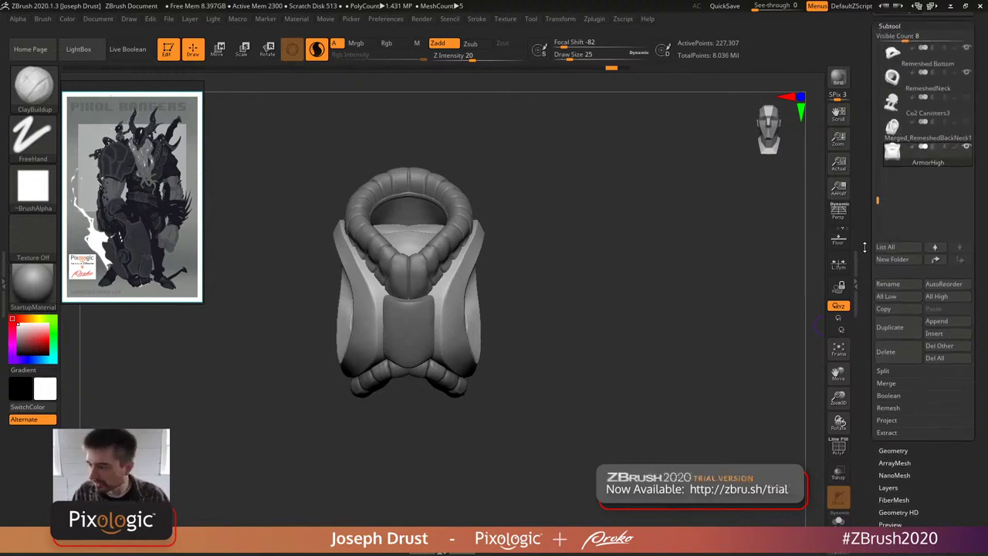
scroll(863, 245, "up", 2)
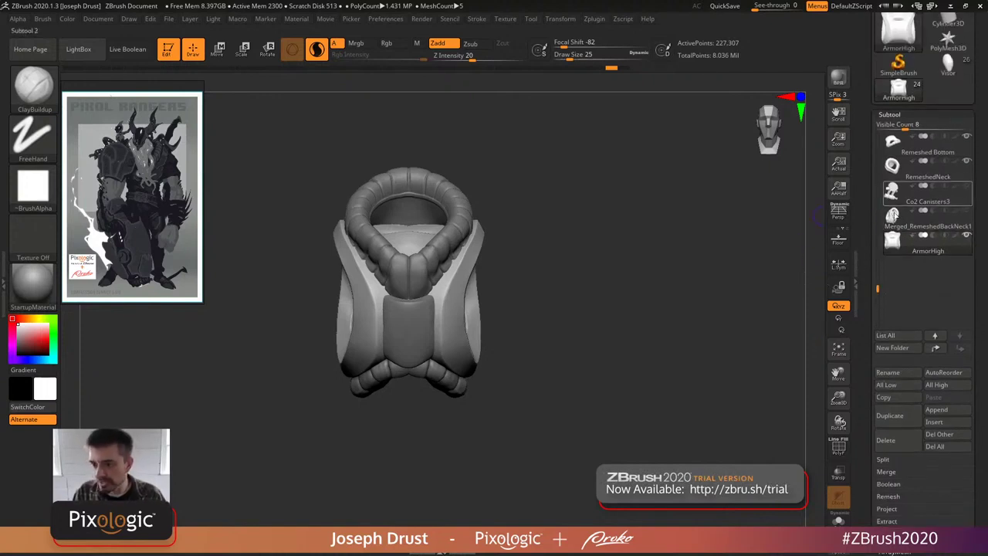
left_click_drag(773, 333, 680, 332)
left_click(890, 416)
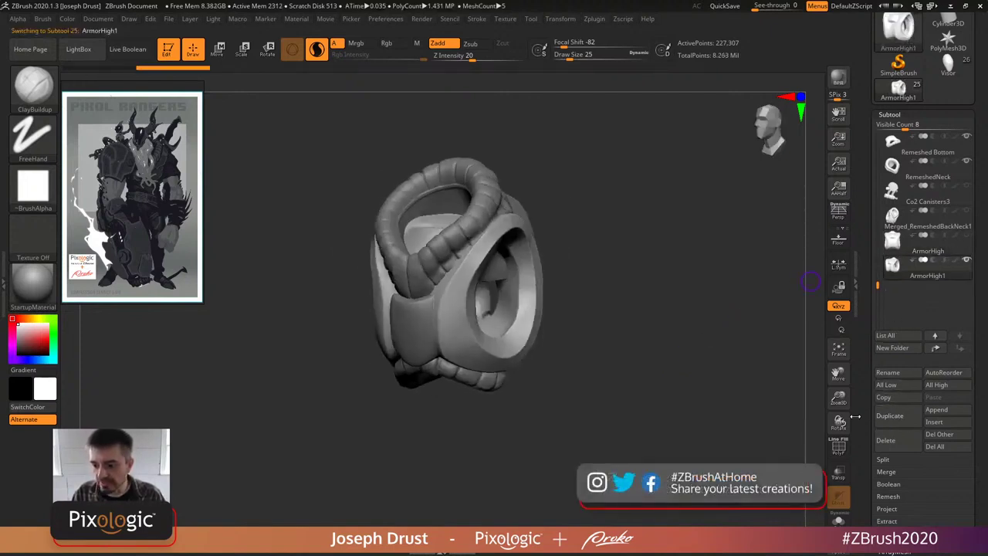
left_click(839, 446)
left_click(838, 519)
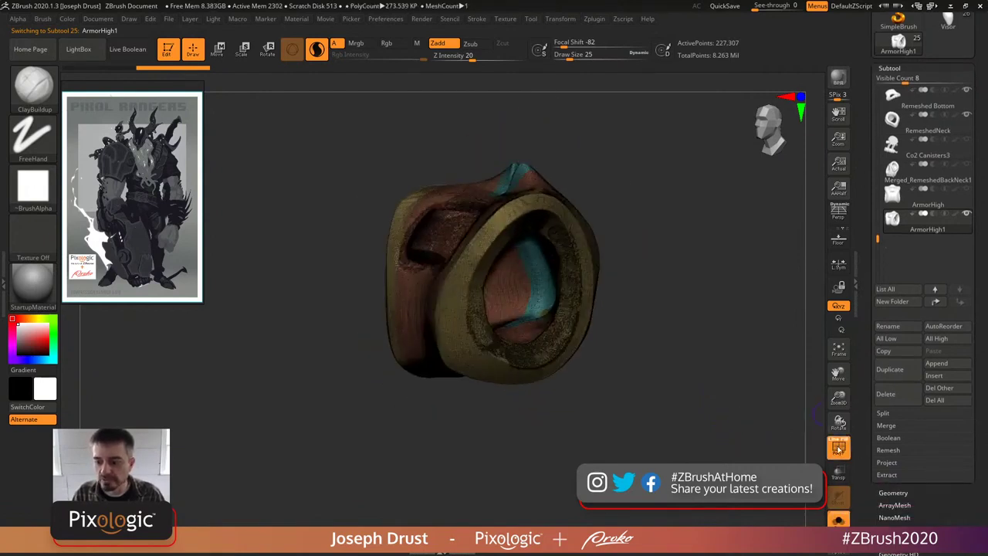
left_click(838, 446)
- ZRemesh the duplicated armor with DetectEdges enabled and a target polygon count of 5
scroll(881, 372, "down", 3)
left_click(888, 356)
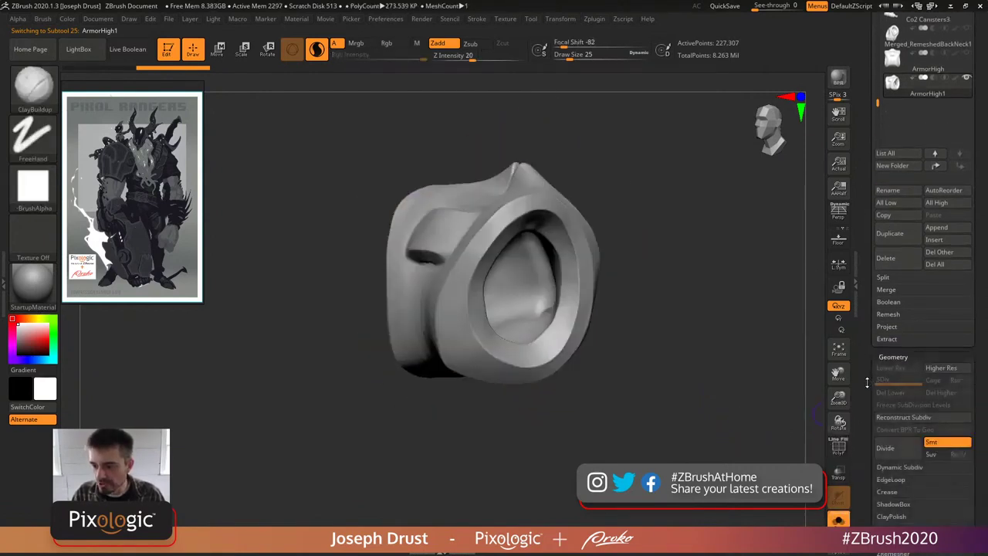
left_click_drag(764, 378, 713, 373, "shift")
left_click_drag(690, 337, 664, 340)
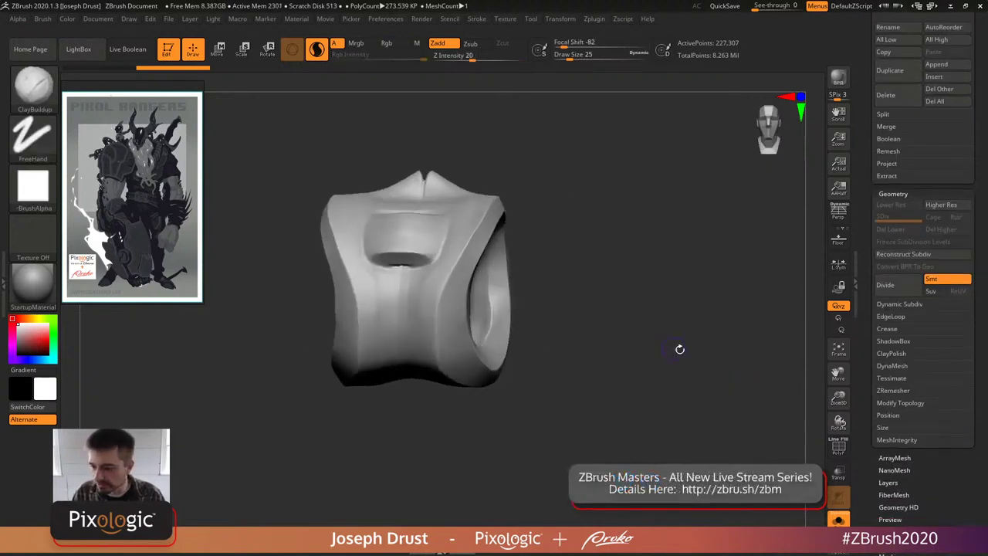
left_click(890, 391)
scroll(868, 399, "down", 3)
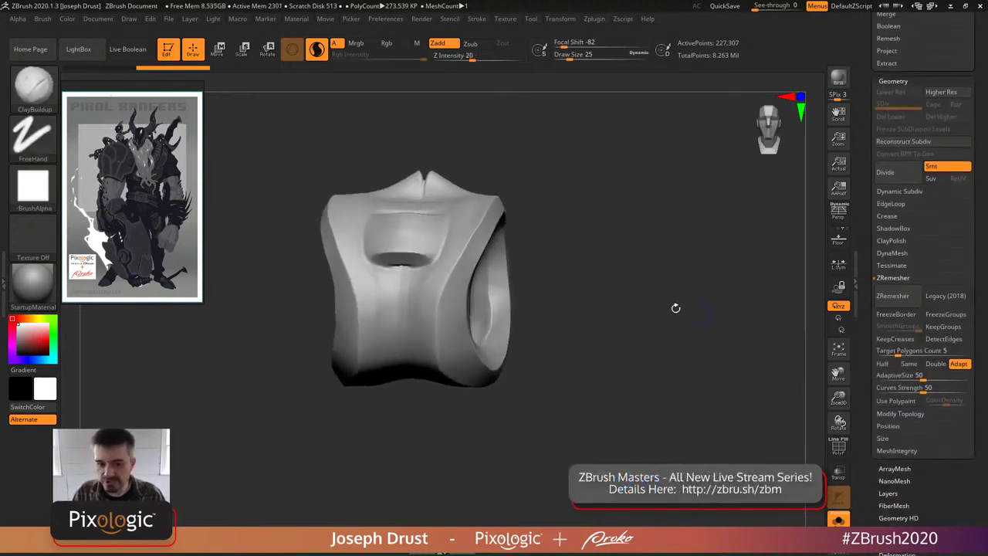
left_click_drag(716, 316, 647, 298)
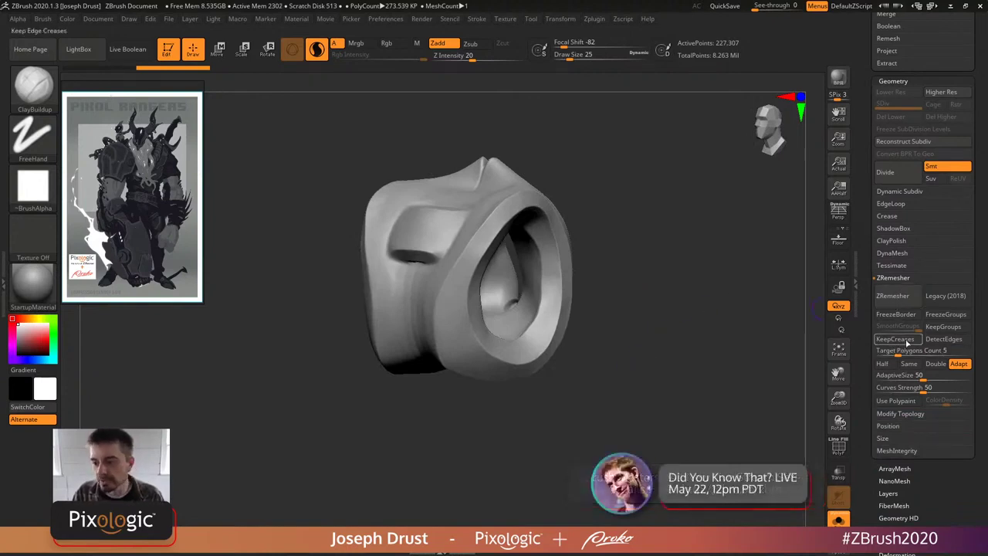
left_click(943, 339)
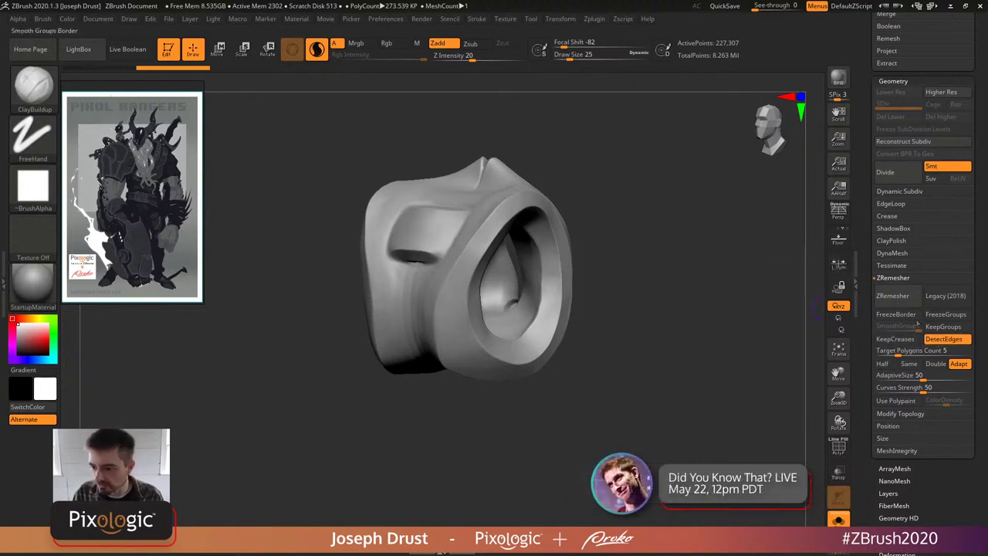
left_click(893, 296)
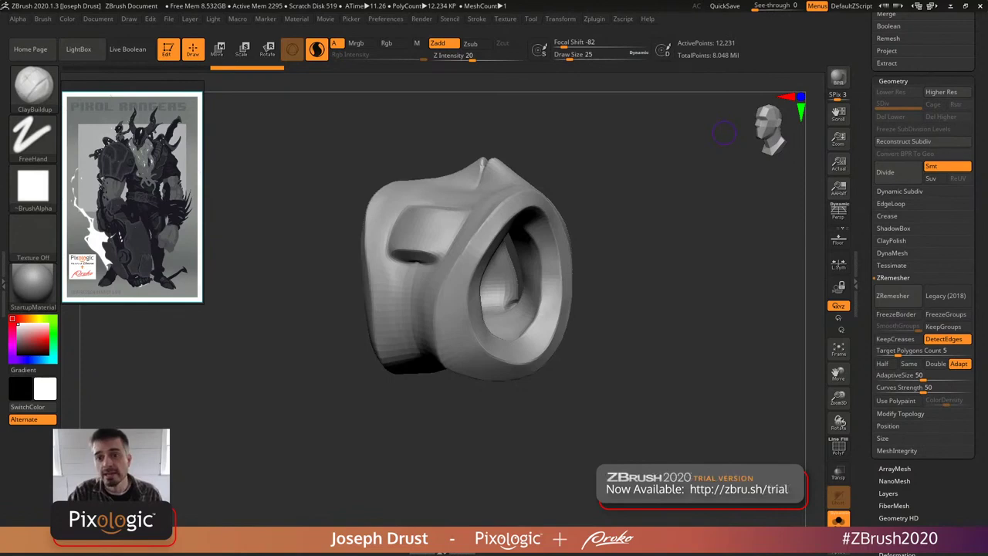
left_click(595, 19)
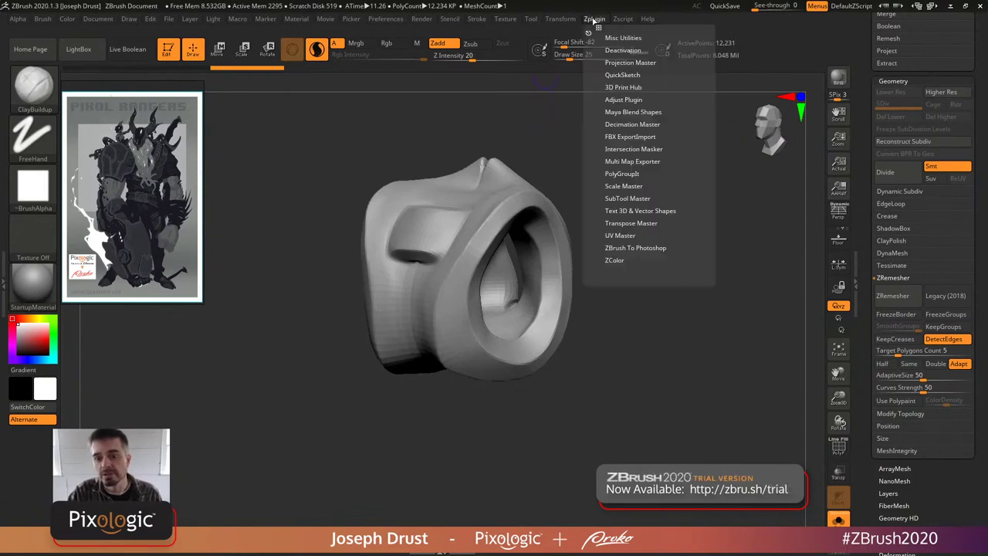
left_click(631, 125)
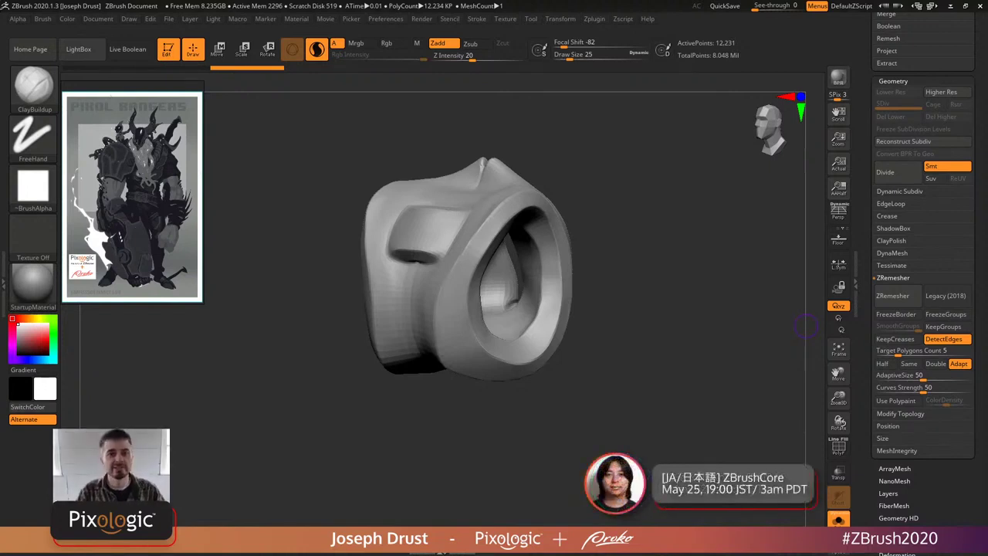
mouse_move(559, 169)
left_mouse_down()
mouse_move(629, 227)
mouse_move(664, 225)
mouse_move(616, 242)
left_mouse_up()
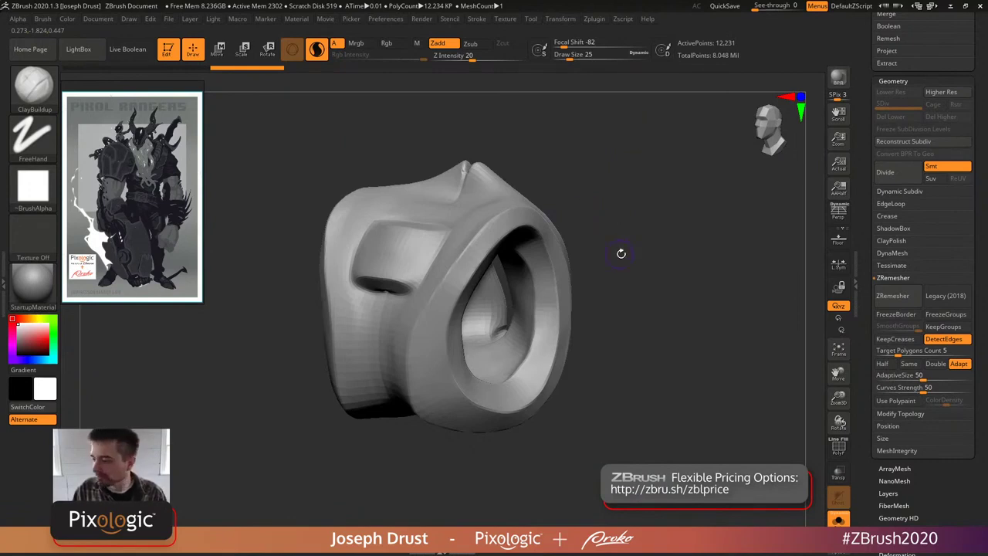
left_click_drag(610, 252, 596, 247)
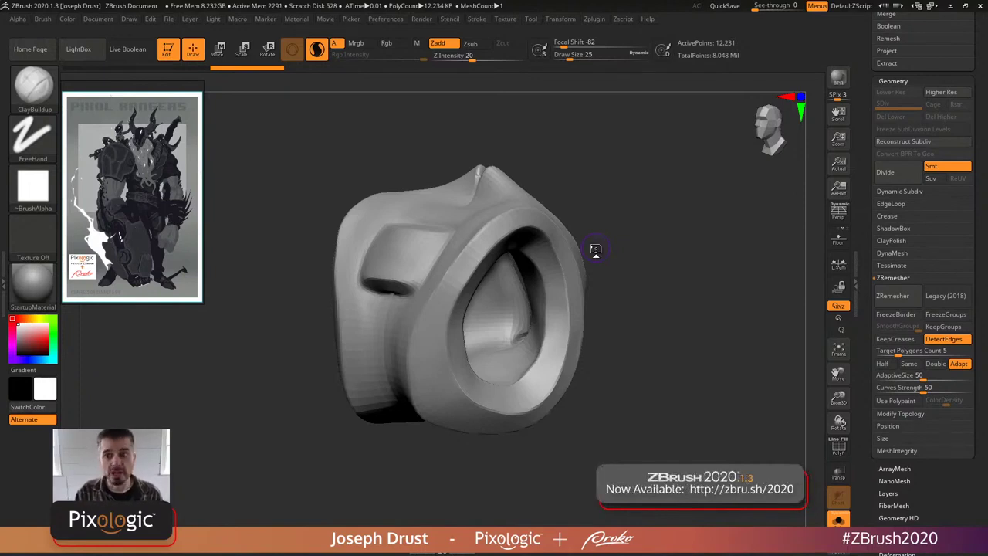
left_click_drag(712, 266, 728, 274)
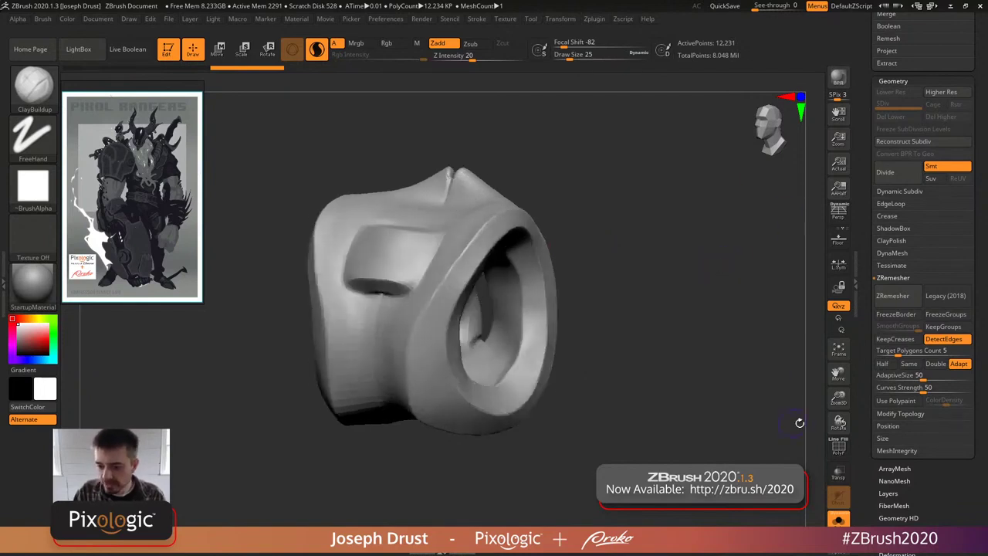
- Show the armor copy's wireframe and ZRemesh it with the Half option and DetectEdges enabled
left_click(839, 448)
left_click_drag(634, 194, 633, 247)
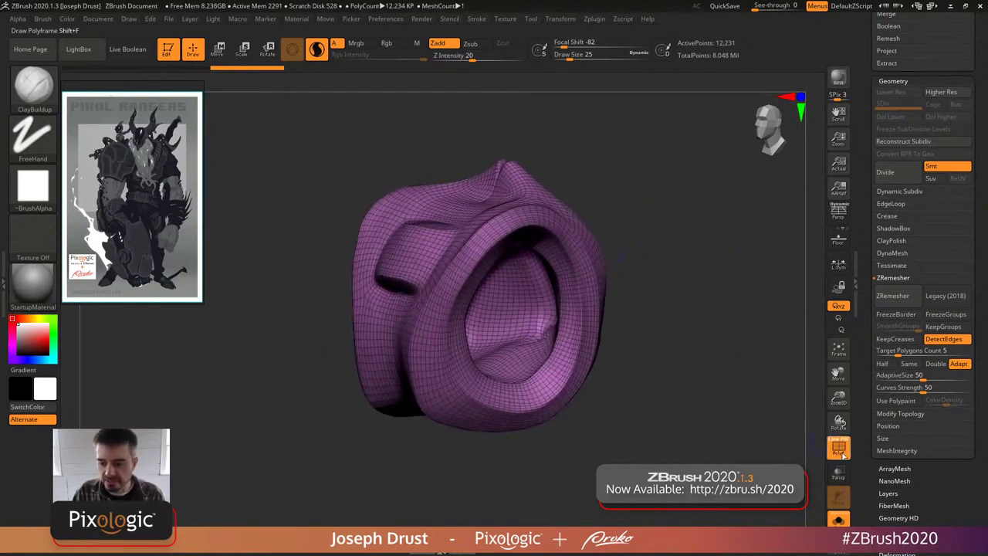
key("shift+f")
left_click_drag(676, 303, 653, 332)
key("shift+f")
left_click(883, 363)
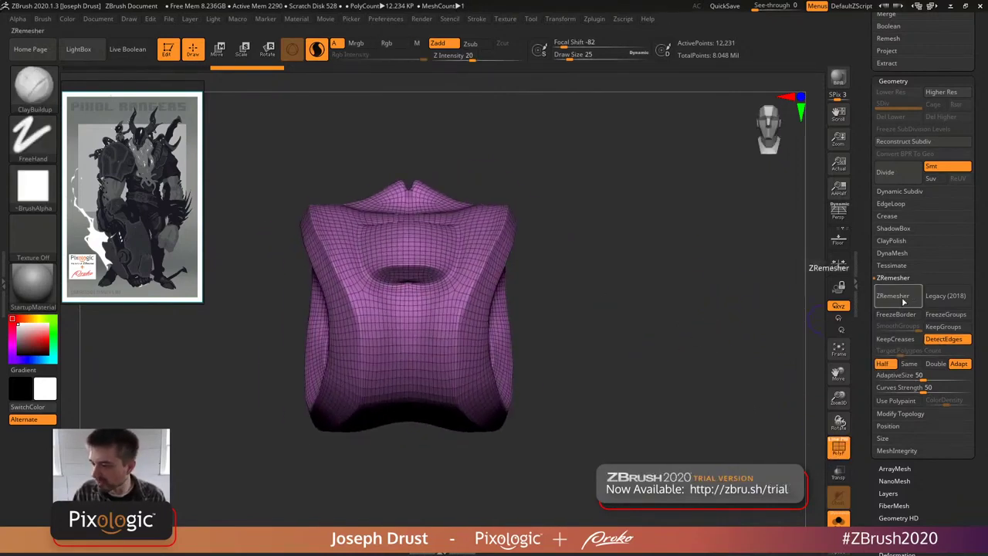
mouse_move(659, 314)
left_mouse_down()
mouse_move(674, 321)
mouse_move(646, 294)
mouse_move(711, 295)
mouse_move(717, 279)
mouse_move(746, 281)
left_mouse_up()
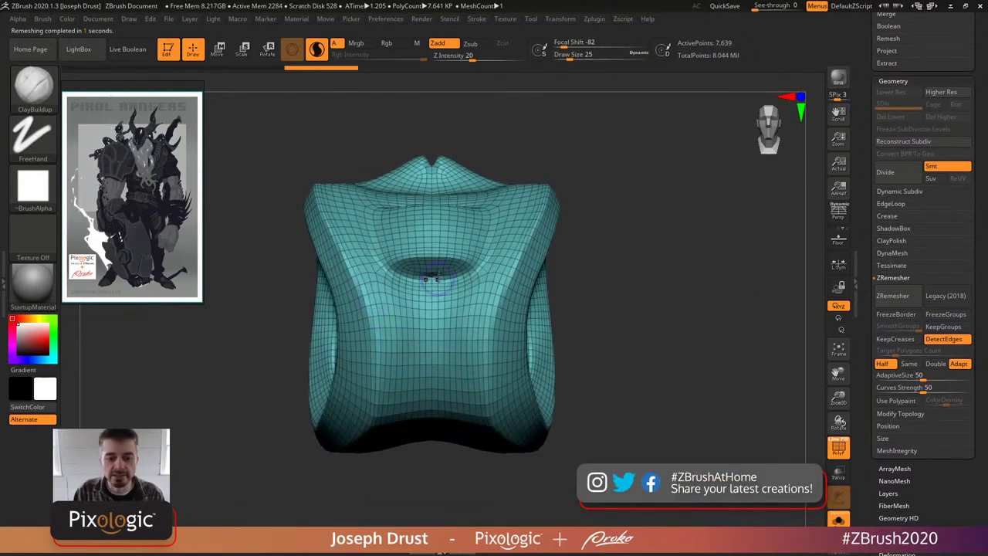
- Check the topology around the front recess and ZRemesh the armor copy at Half a second time
left_click_drag(712, 385, 616, 348)
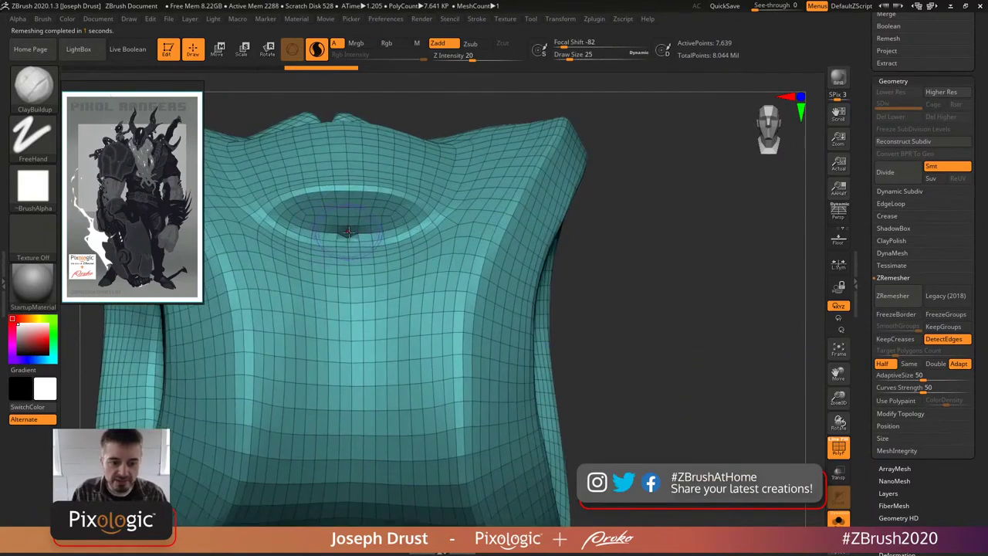
key("f")
key("ctrl+shift+r")
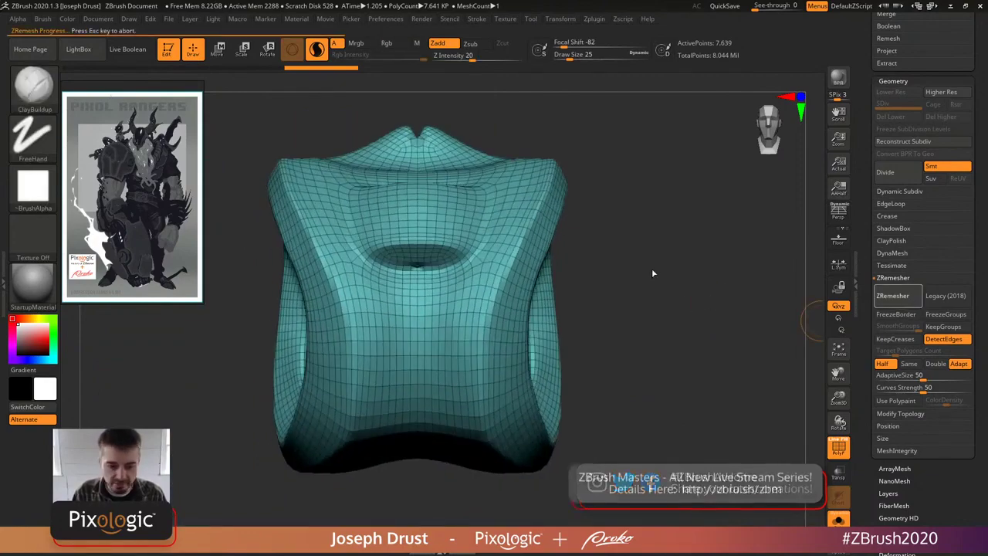
left_click_drag(659, 271, 639, 257)
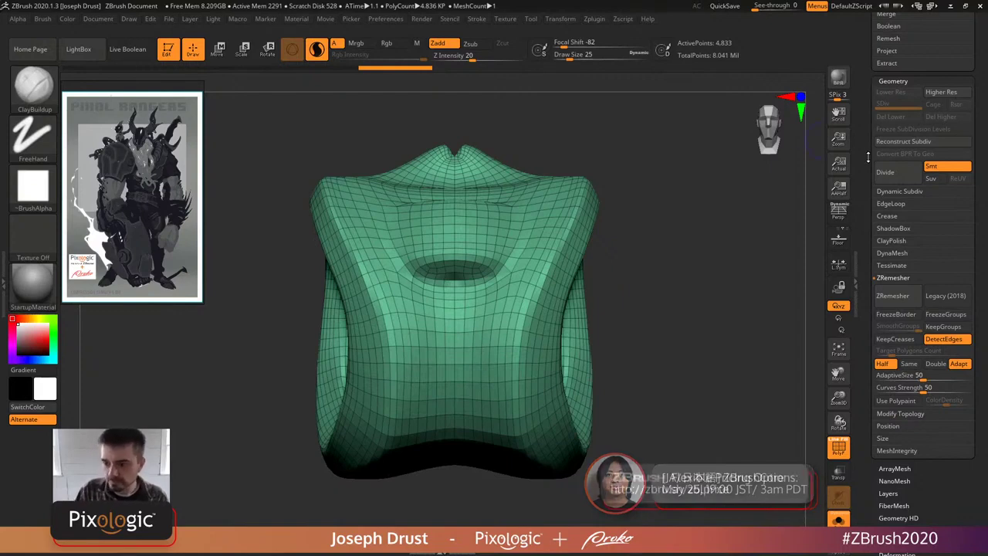
- Subdivide the remeshed ArmorHigh1 copy twice to reach subdivision level 3
scroll(923, 232, "up", 5)
left_click_drag(720, 290, 533, 271)
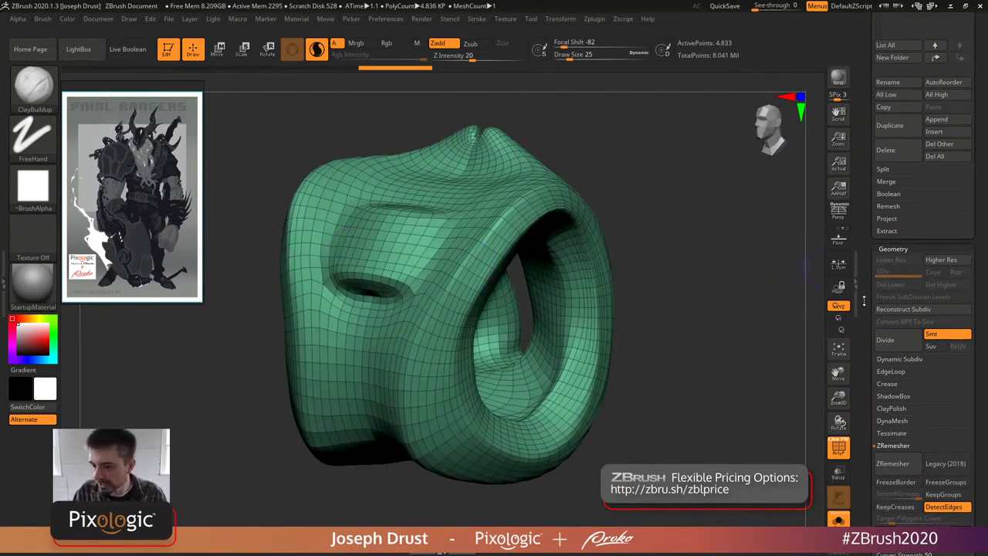
scroll(896, 309, "down", 1)
left_click(898, 313)
left_click(897, 314)
- Compare the point counts of ArmorHigh and ArmorHigh1, and subdivide the copy once more to level 4
scroll(863, 203, "up", 1)
scroll(892, 127, "up", 4)
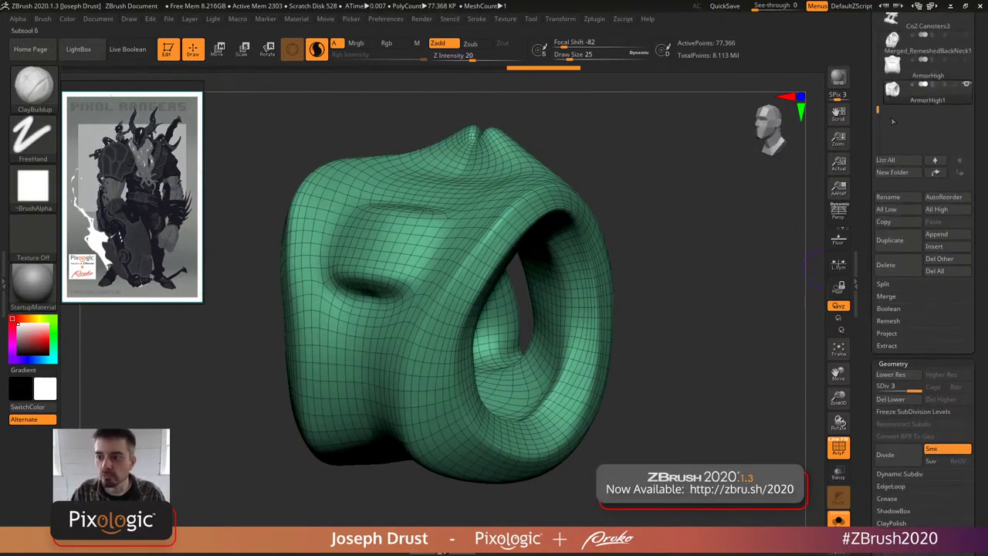
left_click(921, 78)
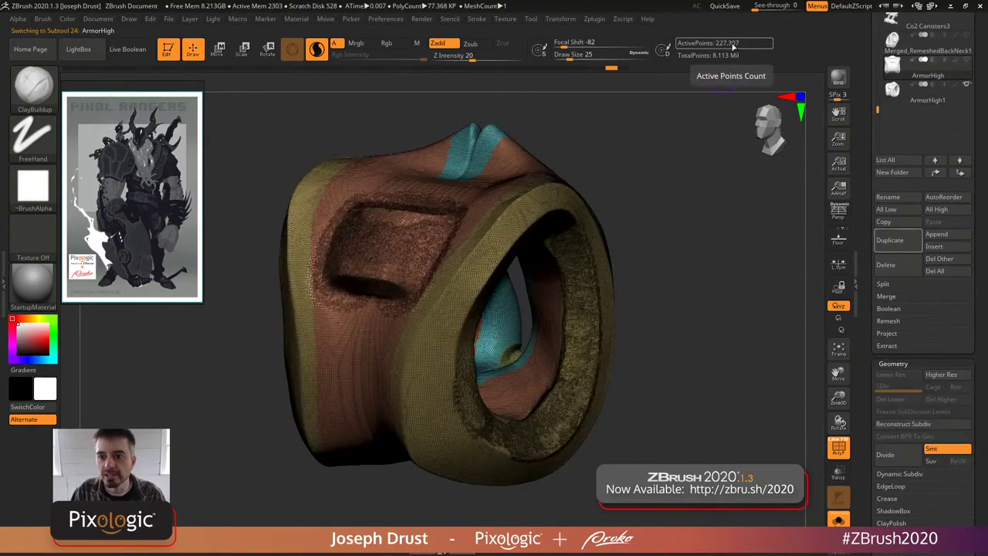
key("Down")
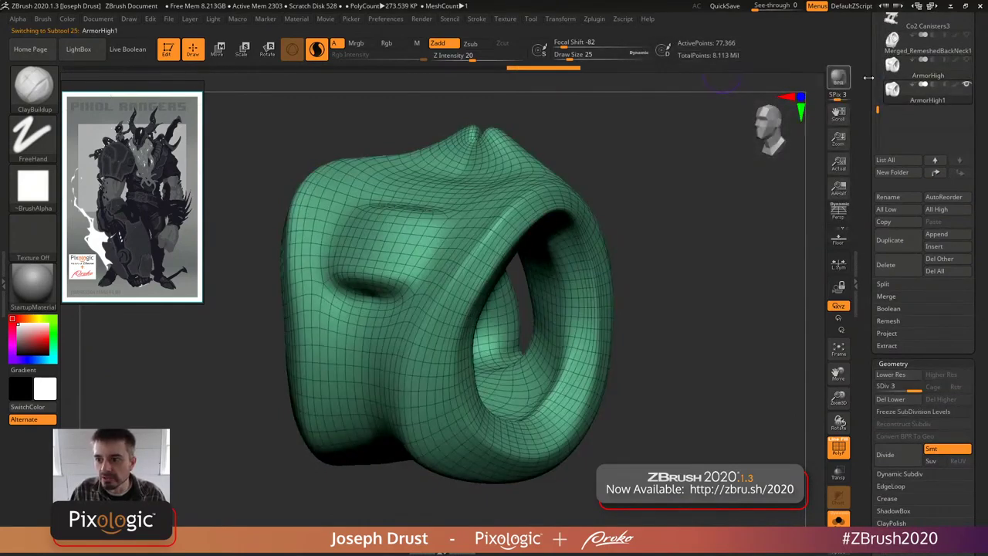
left_click(924, 77)
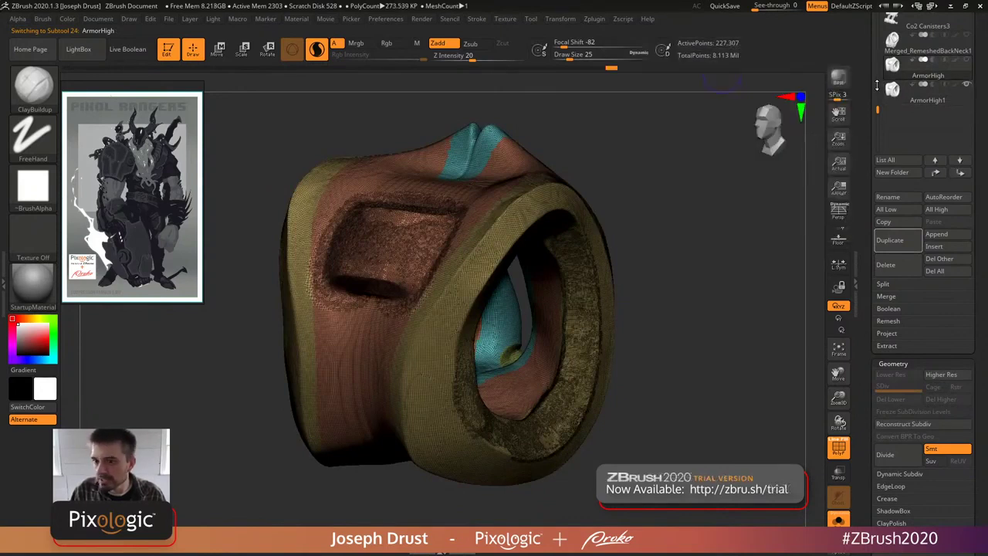
left_click(933, 100)
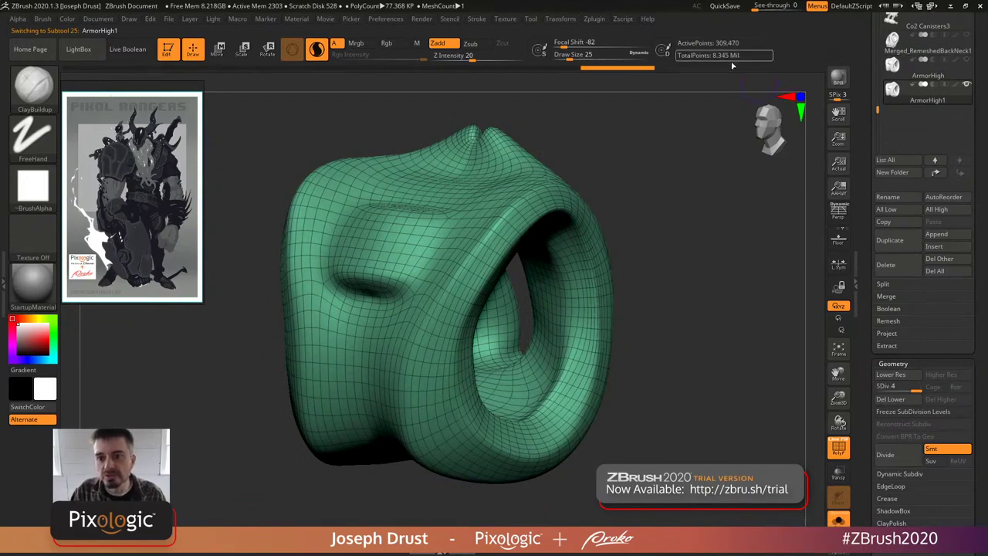
- Make the original ArmorHigh subtool visible together with the active ArmorHigh1 copy
left_click_drag(707, 243, 772, 232, "shift")
left_click_drag(875, 99, 876, 212)
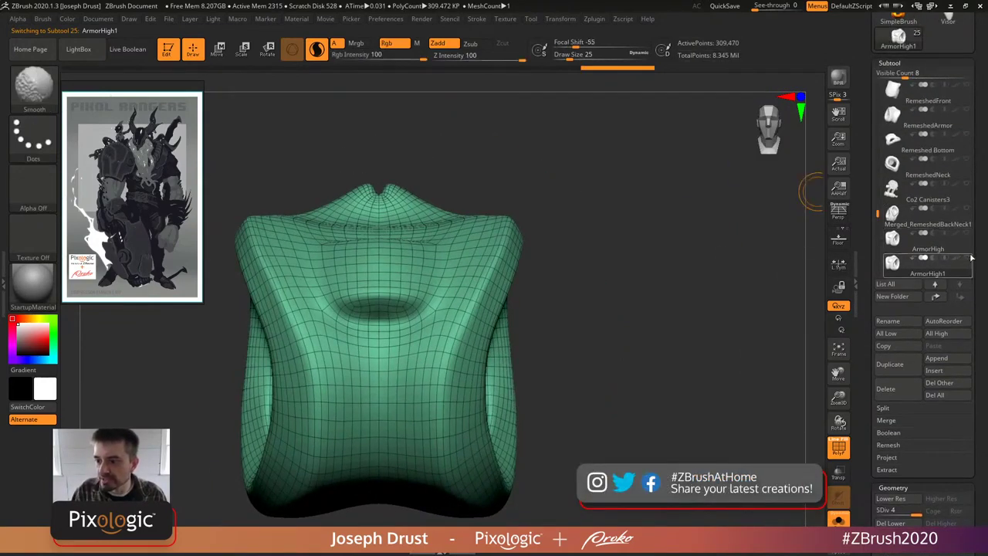
left_click(900, 225)
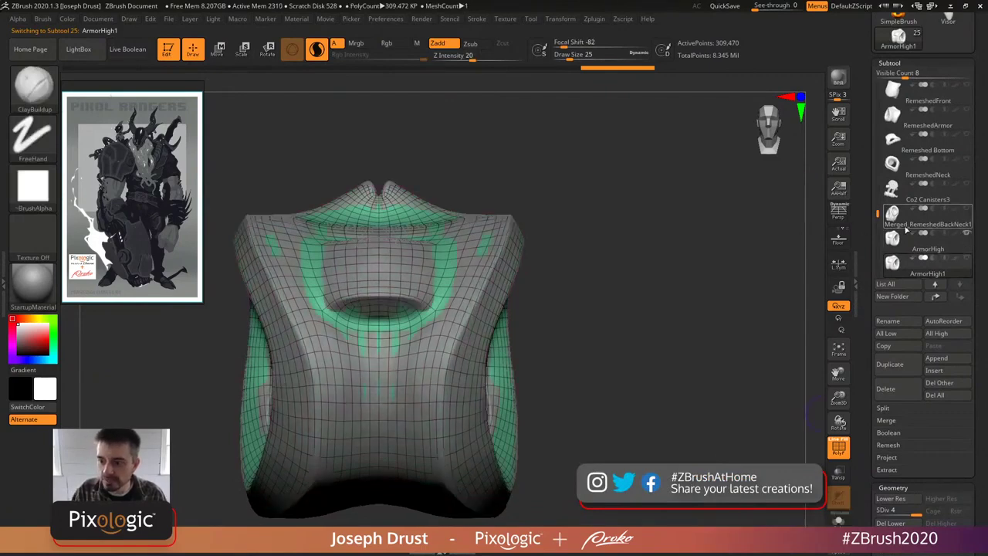
left_click_drag(697, 299, 749, 293)
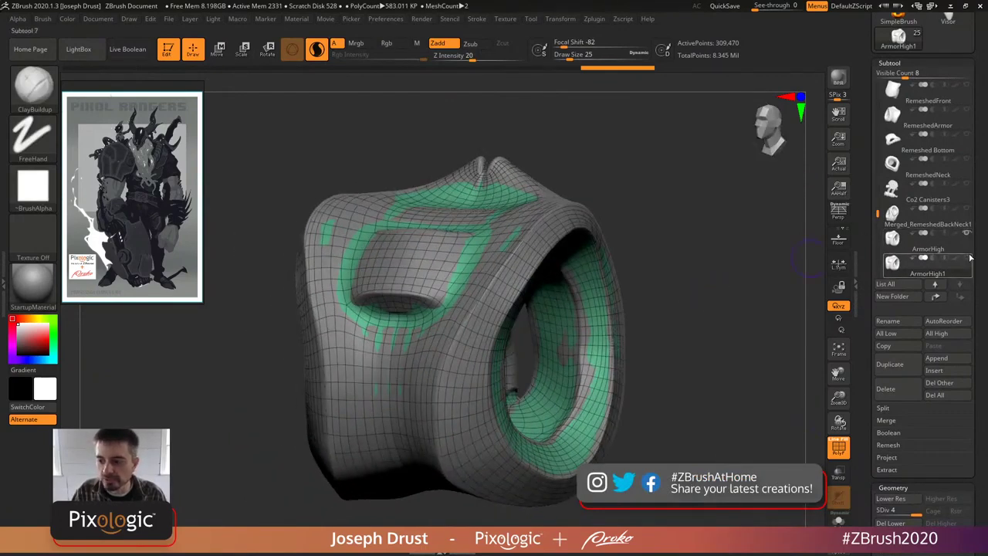
left_click(908, 262)
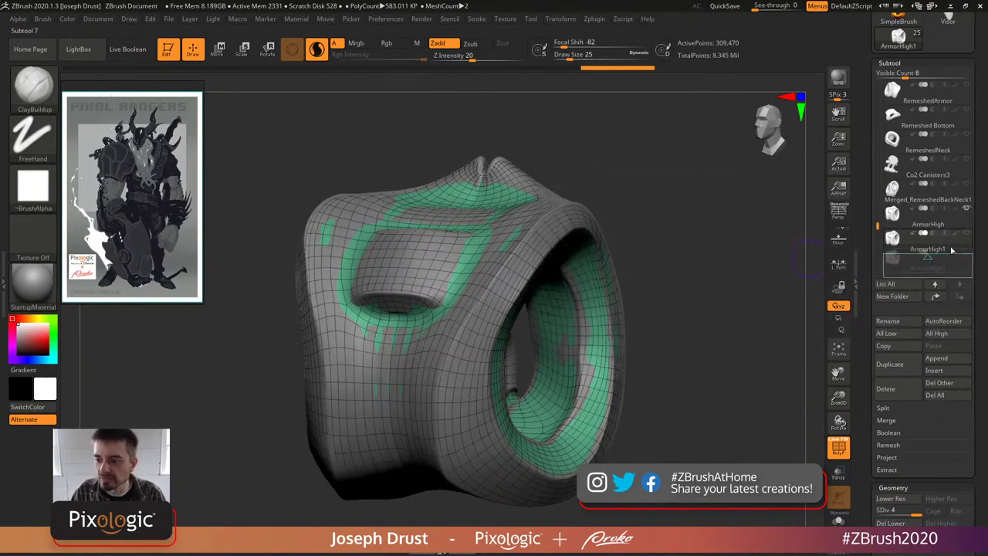
- Project the original armor's detail onto ArmorHigh1 with ProjectAll at distance 0.1 and check the overlapping surfaces
left_click_drag(726, 289, 745, 251)
left_click_drag(866, 391, 867, 298)
left_click(886, 364)
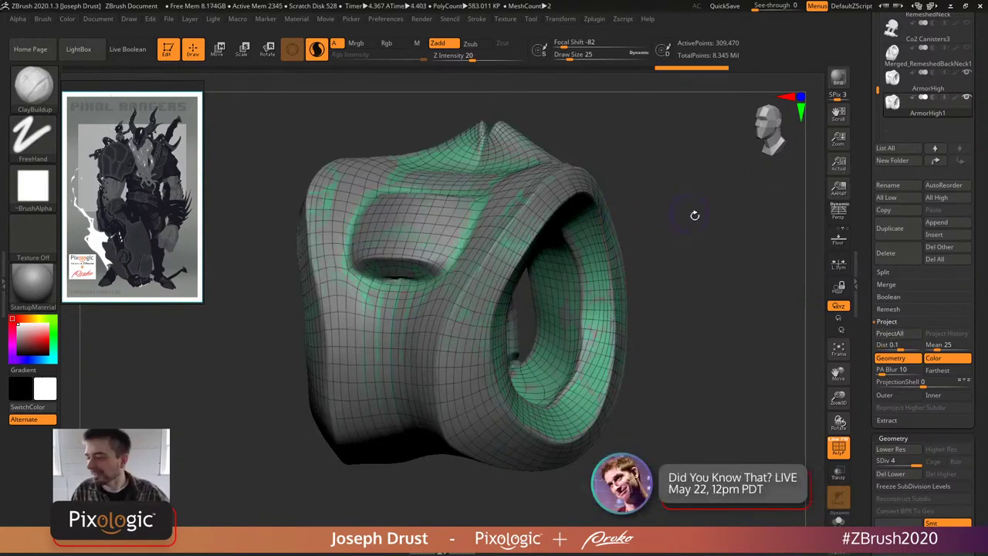
left_click_drag(724, 247, 787, 363)
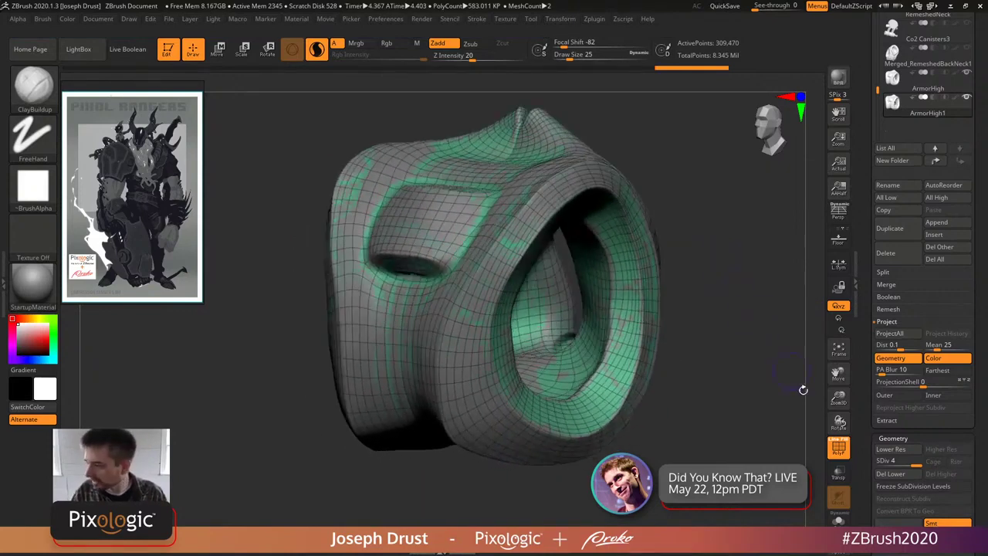
mouse_move(712, 350)
left_mouse_down()
mouse_move(768, 335)
mouse_move(731, 353)
mouse_move(744, 338)
mouse_move(733, 332)
left_mouse_up()
- Isolate the projected copy without its wireframe and step through its subdivision levels to examine the transferred detail
key("shift+f")
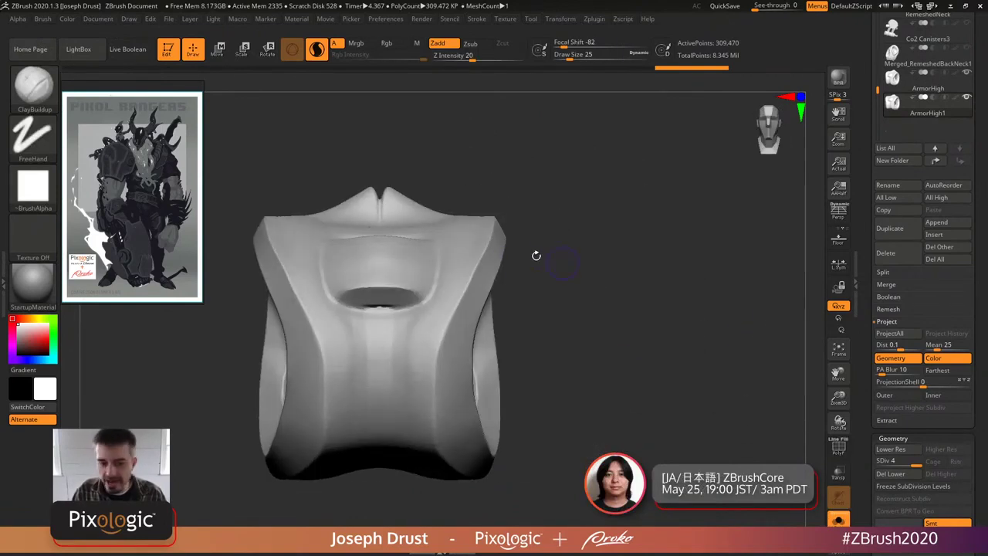
left_click_drag(587, 283, 527, 238)
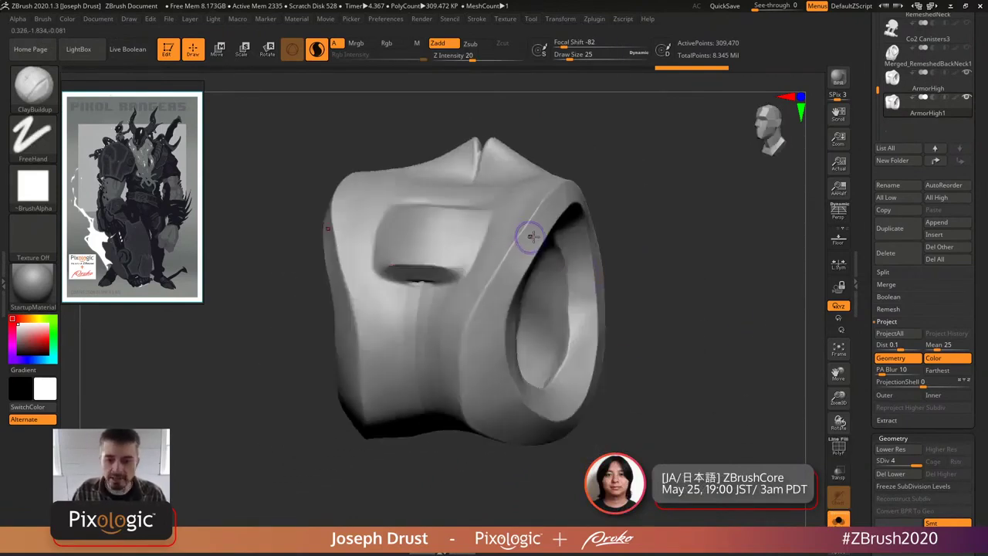
left_click_drag(875, 442, 860, 368)
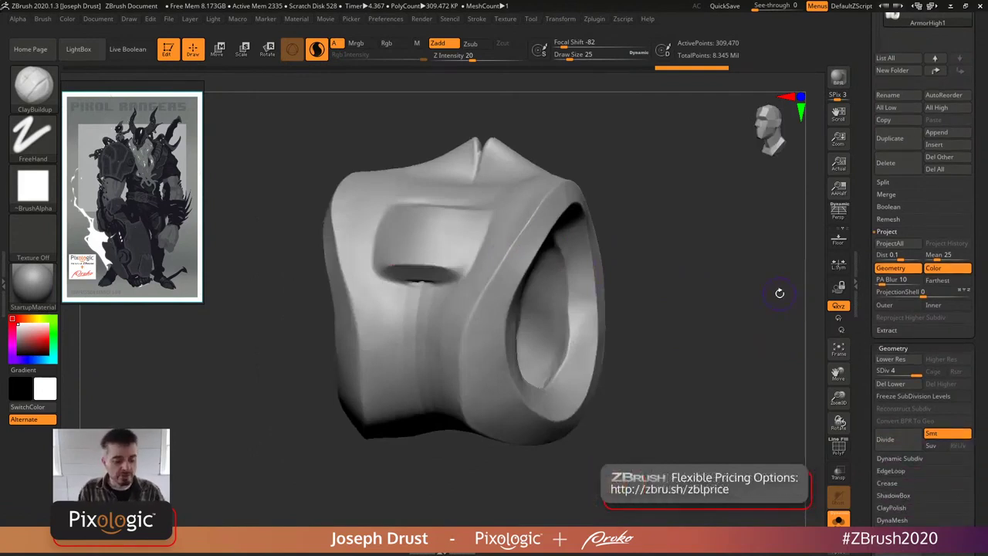
key("shift+d")
left_click_drag(713, 294, 773, 332)
key("shift+d")
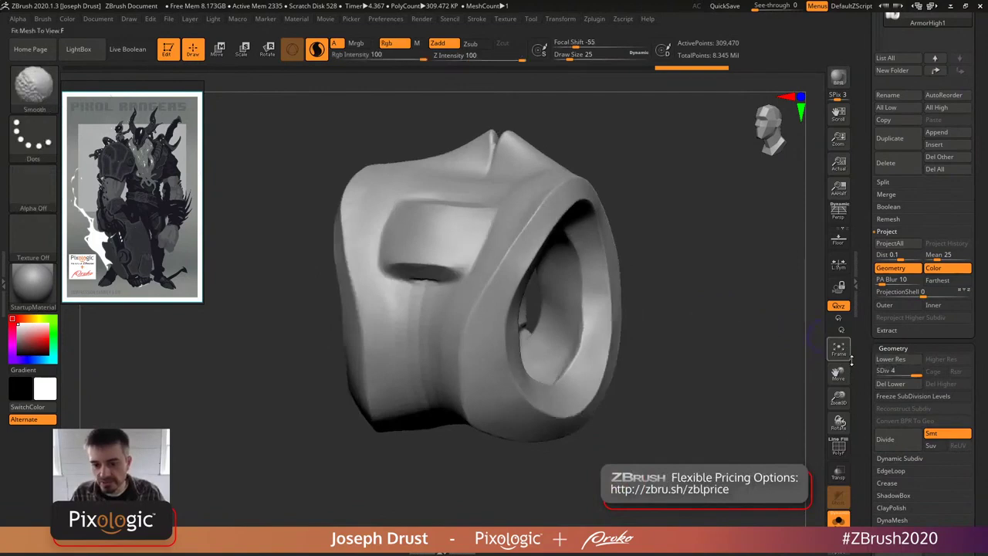
key("shift+d")
key("d")
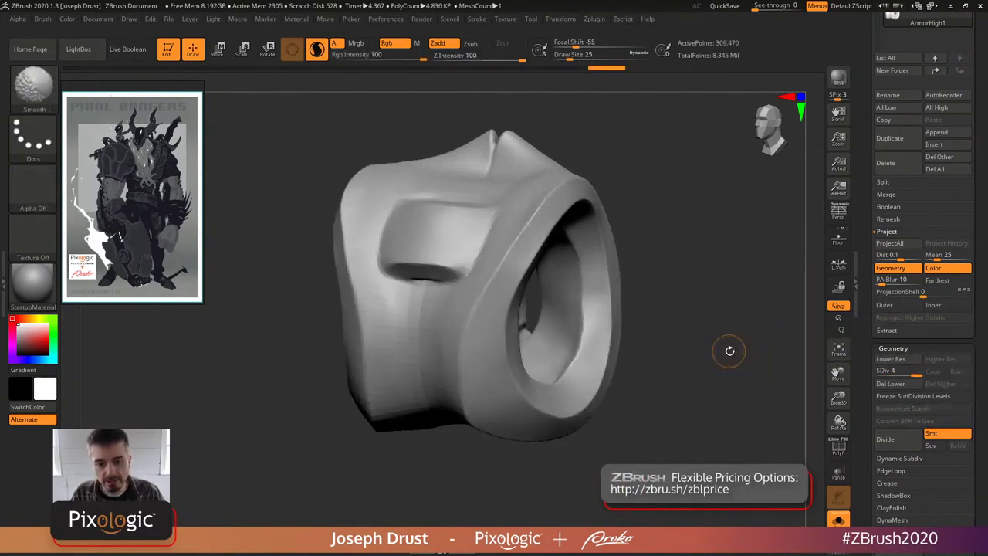
key("shift+d")
key("d")
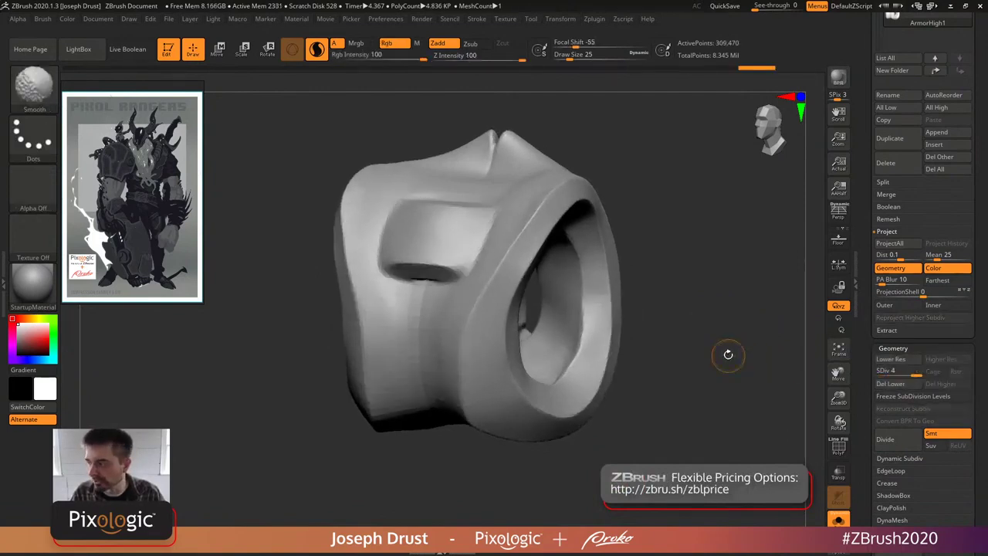
key("d")
key("d")
left_click_drag(726, 349, 735, 364, "shift")
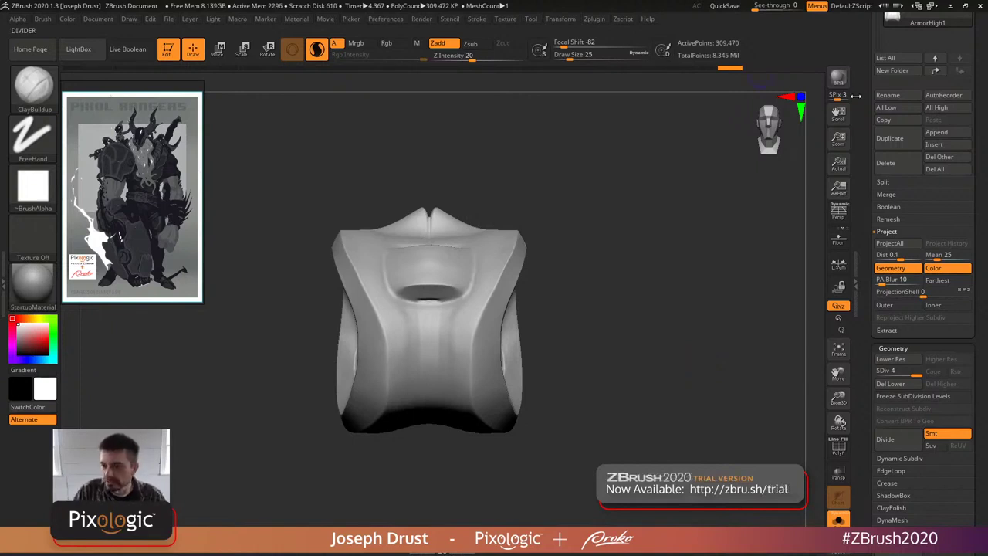
- Turn off isolation, switch to the Visor tool holding the full character, and examine the posed upper body
scroll(858, 93, "up", 5)
left_click(948, 152)
left_click_drag(644, 180, 618, 193)
left_click(839, 519)
left_click_drag(676, 320, 479, 175)
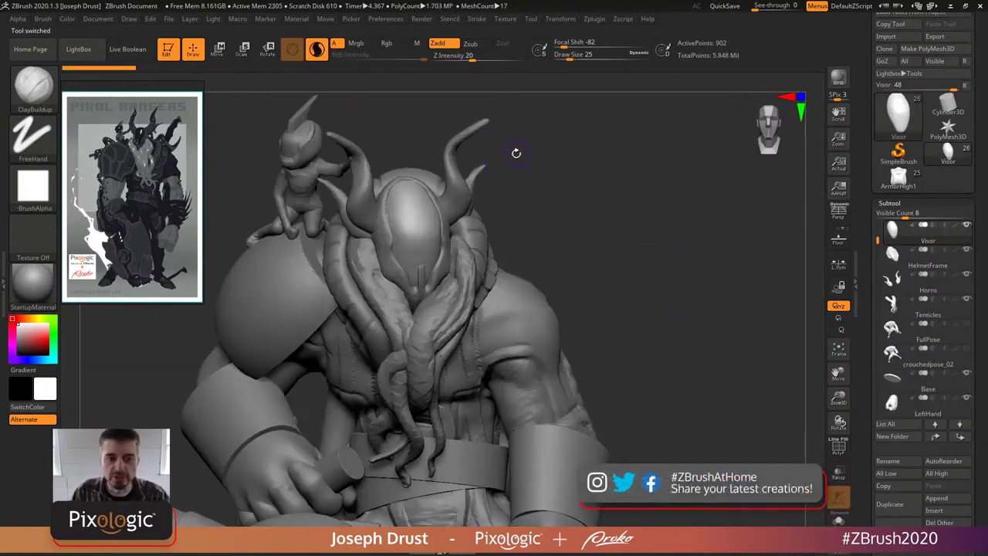
- Switch back to the ArmorHigh1 tool, close LightBox and view both armor subtools at an angle
key("comma")
key("comma")
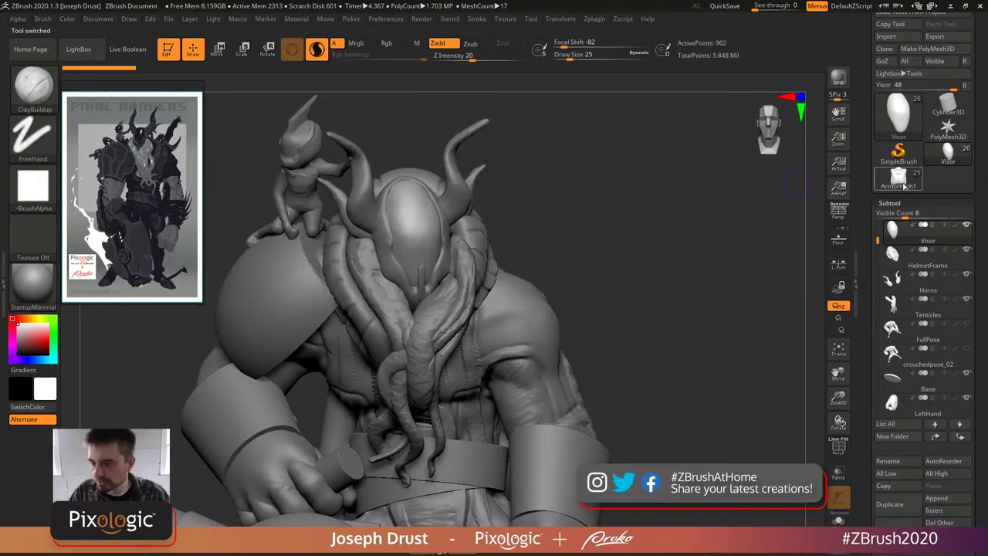
left_click(903, 182)
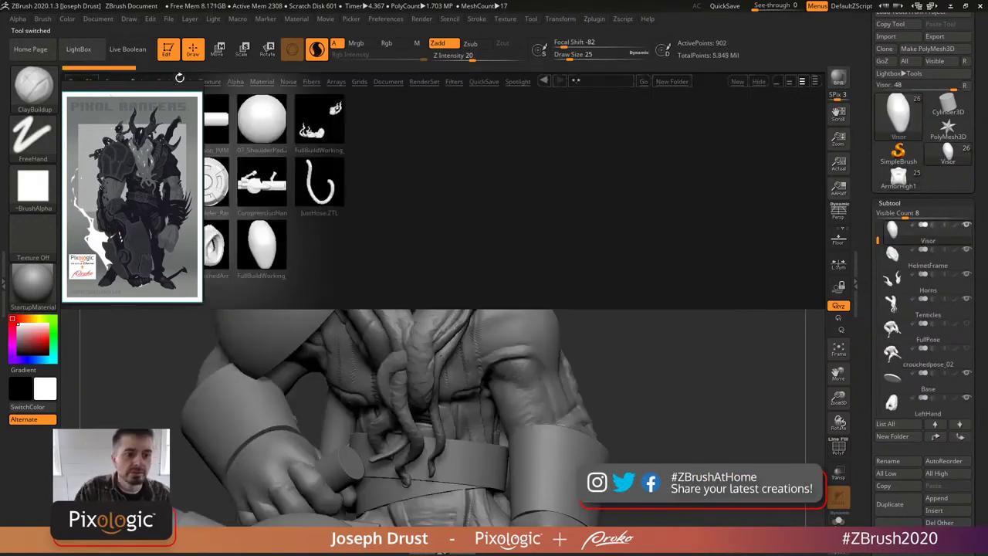
left_click(905, 182)
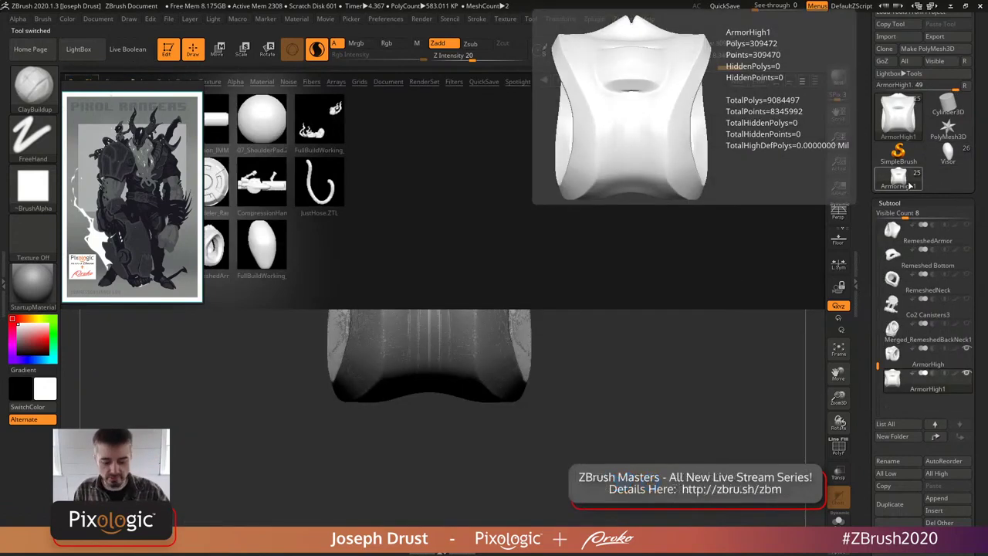
key("comma")
left_click_drag(722, 288, 704, 305)
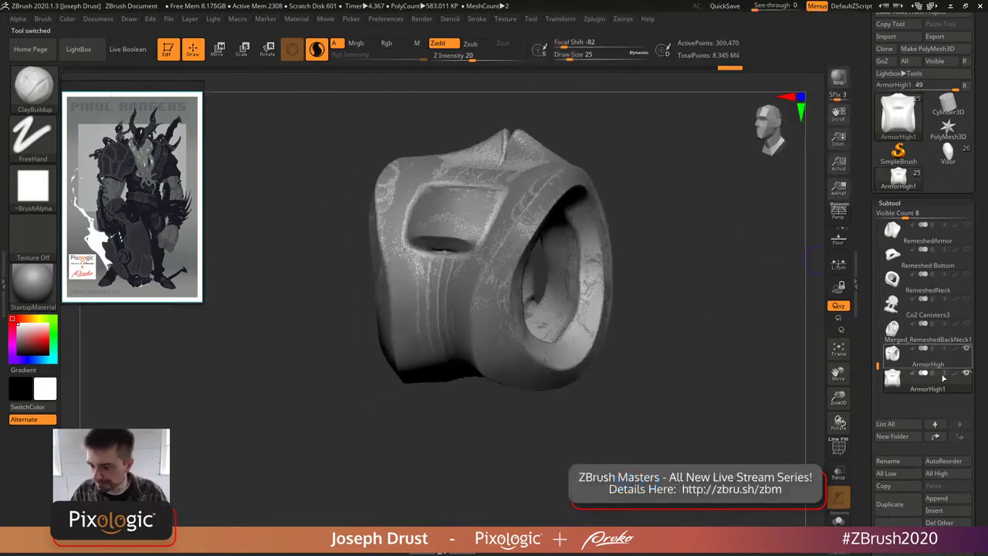
- Switch to the Visor tool, frame the full character, and leave only the ClothTest body visible alongside the visor
left_click(949, 154)
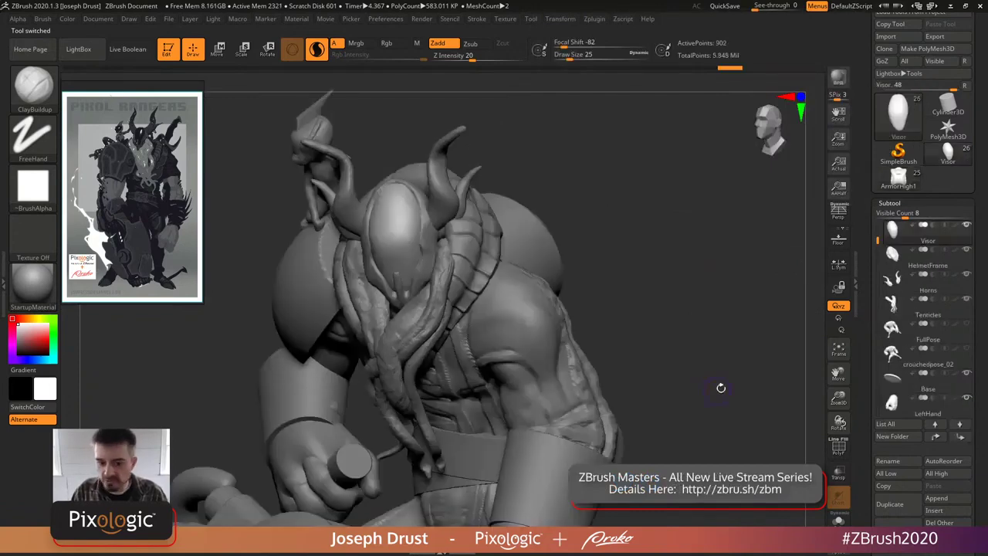
key("f")
left_click_drag(711, 342, 718, 319)
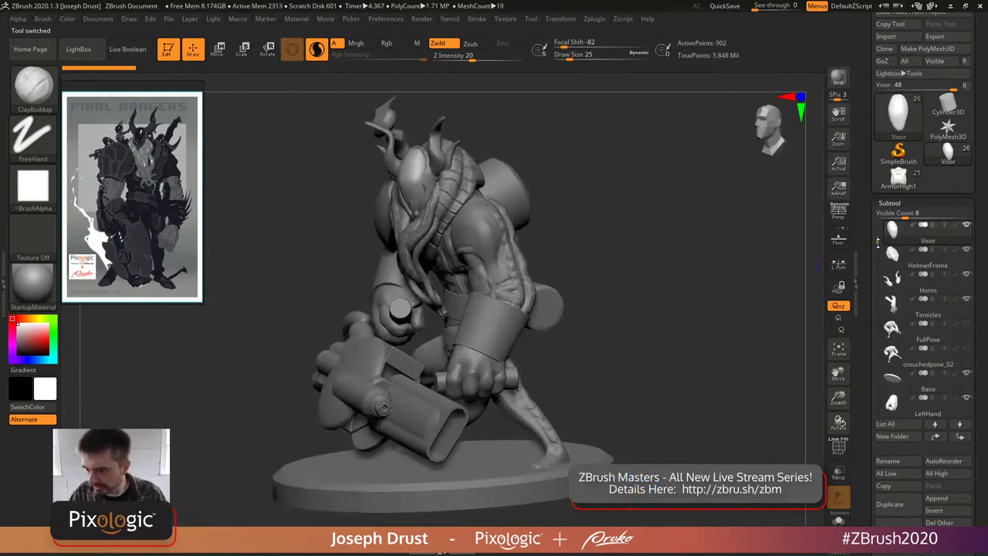
left_click_drag(878, 242, 884, 340)
left_click(943, 257)
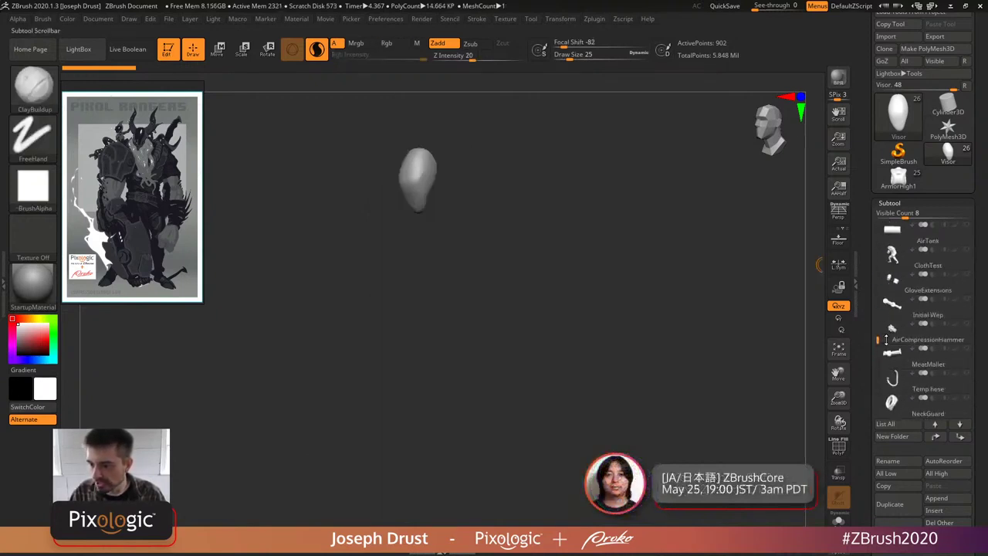
left_click(968, 252)
left_click_drag(758, 330, 776, 328)
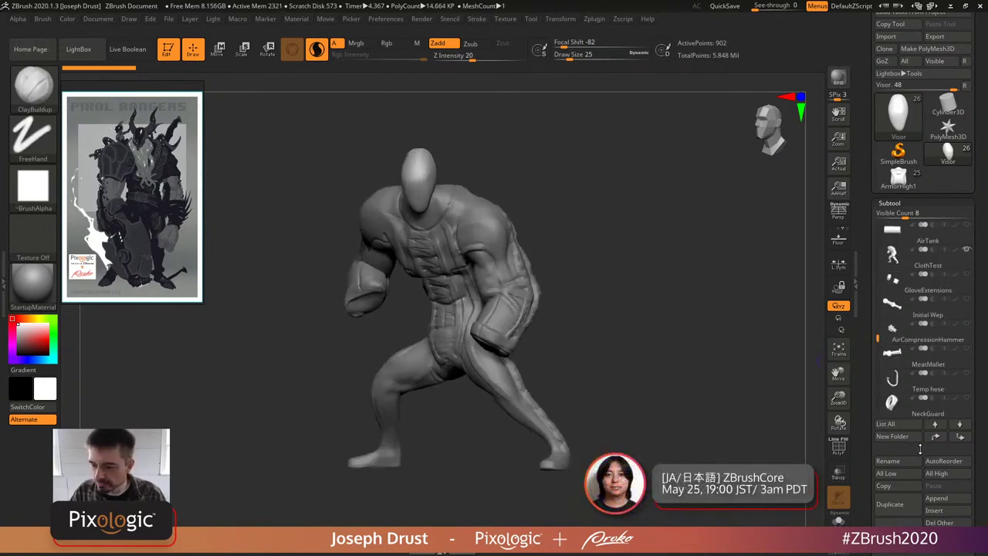
- Insert the ArmorHigh1 mesh into the character as a subtool, compare it with its source tool, and select the inserted armor
key("F1")
left_click(692, 380)
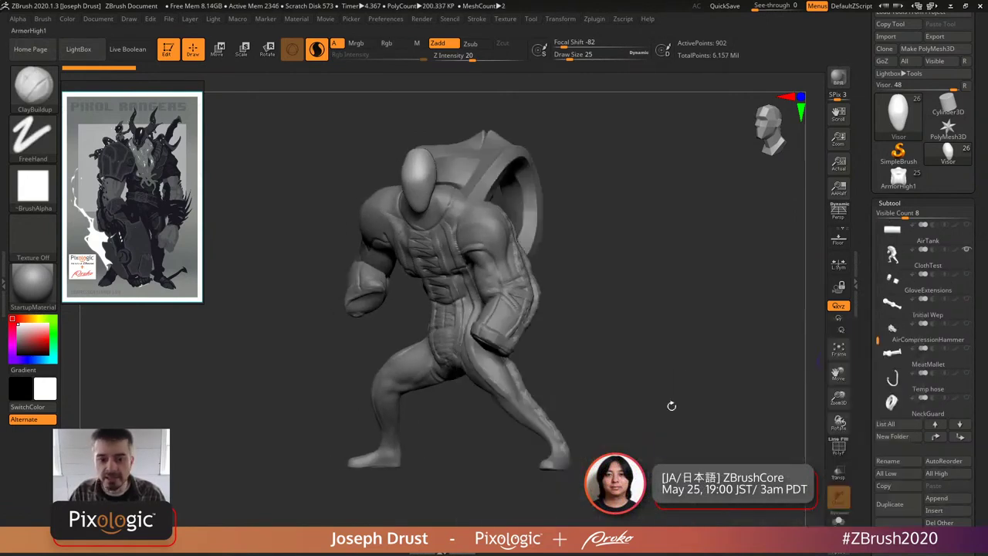
left_click_drag(687, 376, 772, 372)
left_click(898, 180)
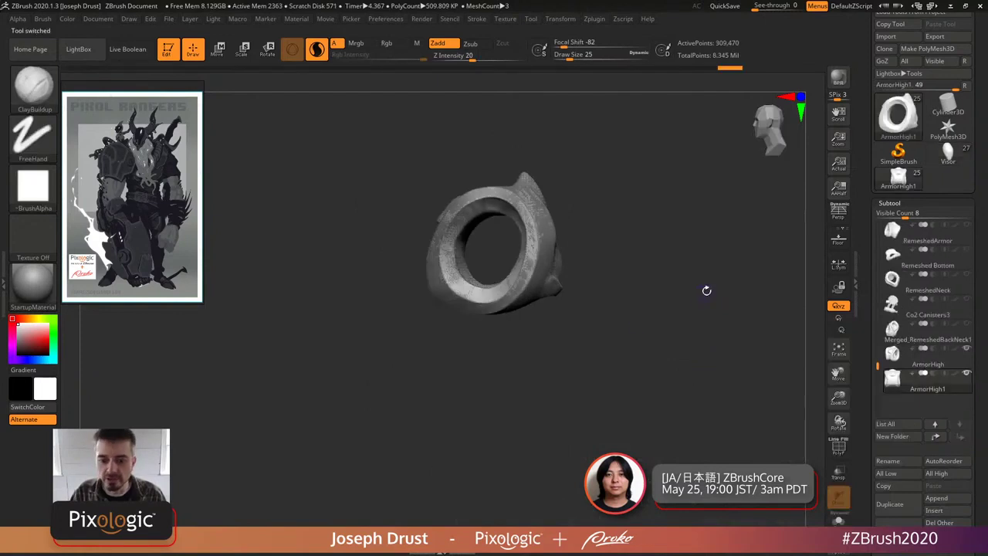
left_click(948, 153)
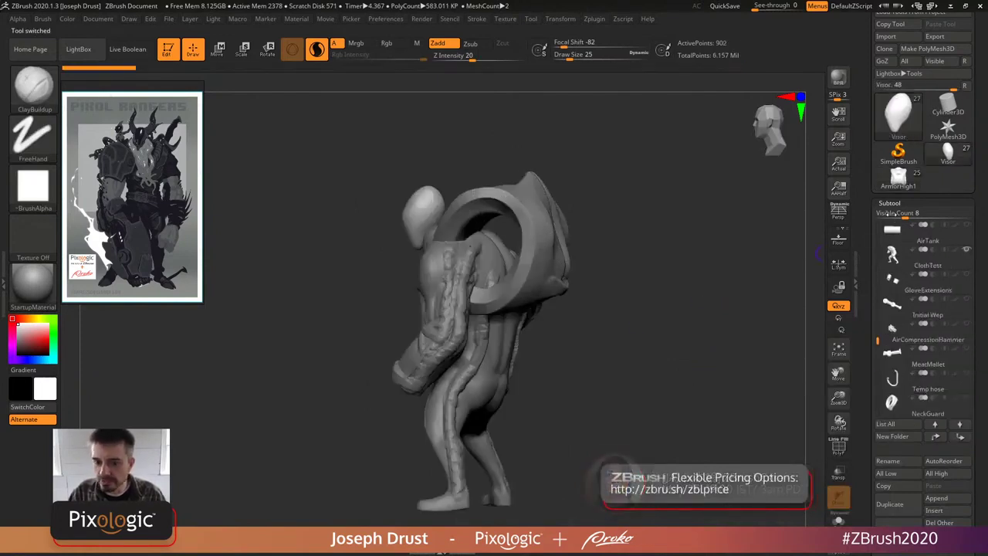
left_click_drag(879, 341, 878, 383)
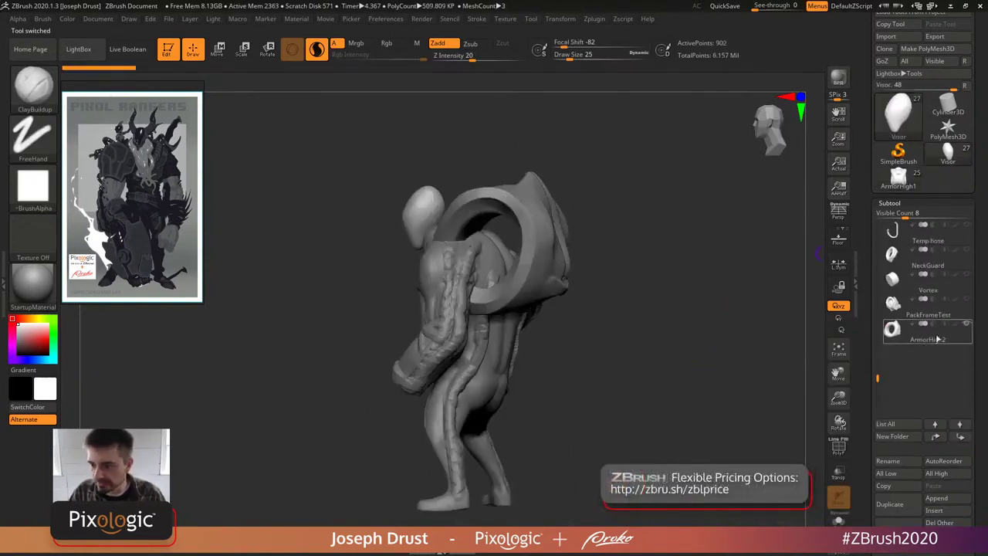
left_click(939, 338)
- Move and rotate the inserted armor with the transform gizmo so it sits over the posed torso, and return to Draw mode
mouse_move(682, 285)
left_mouse_down()
mouse_move(706, 296)
mouse_move(805, 283)
mouse_move(665, 295)
mouse_move(529, 269)
left_mouse_up()
key("w")
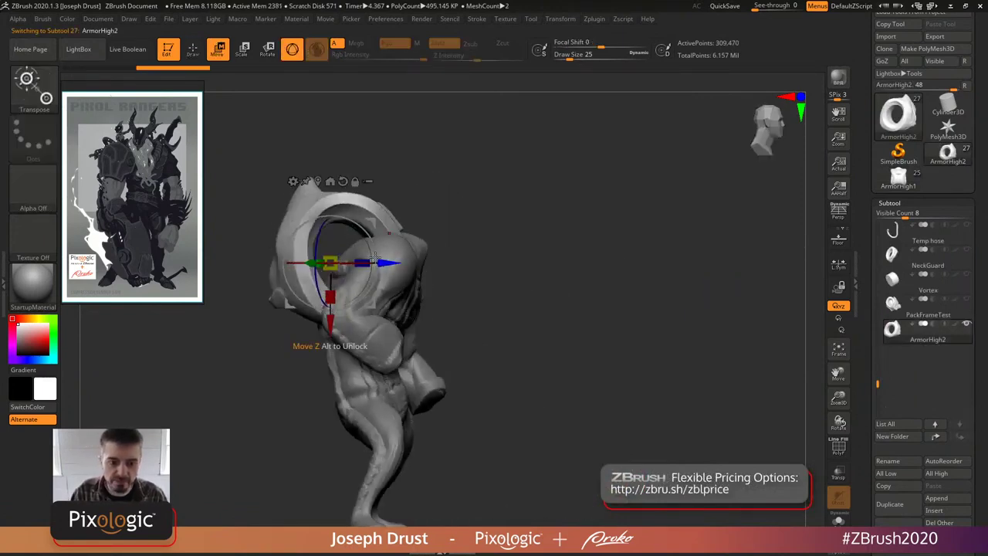
left_click_drag(380, 256, 459, 262)
left_click_drag(610, 254, 569, 252, "shift")
left_click_drag(424, 234, 414, 277)
left_click_drag(603, 230, 543, 227, "shift")
left_click_drag(377, 298, 370, 304)
left_click_drag(415, 263, 439, 256)
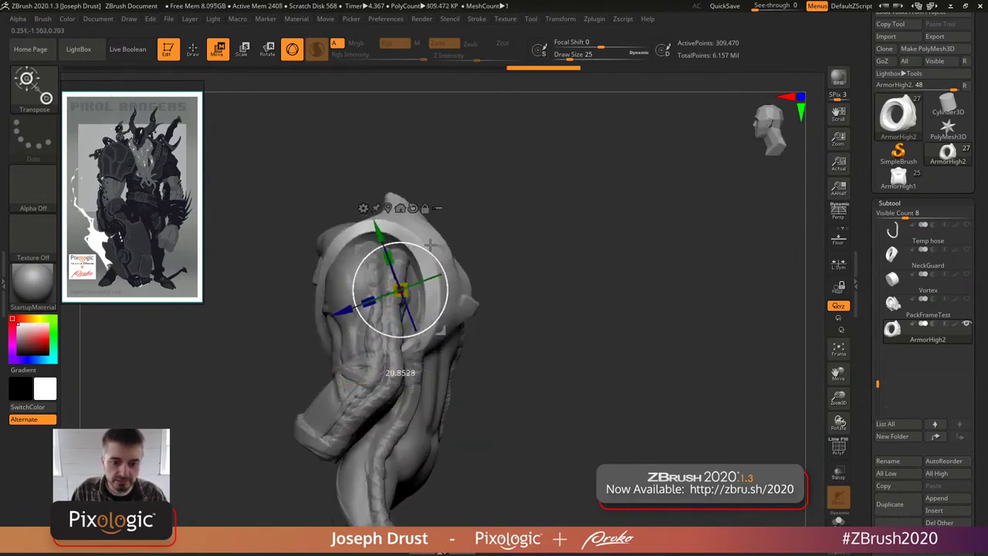
left_click_drag(530, 209, 459, 260)
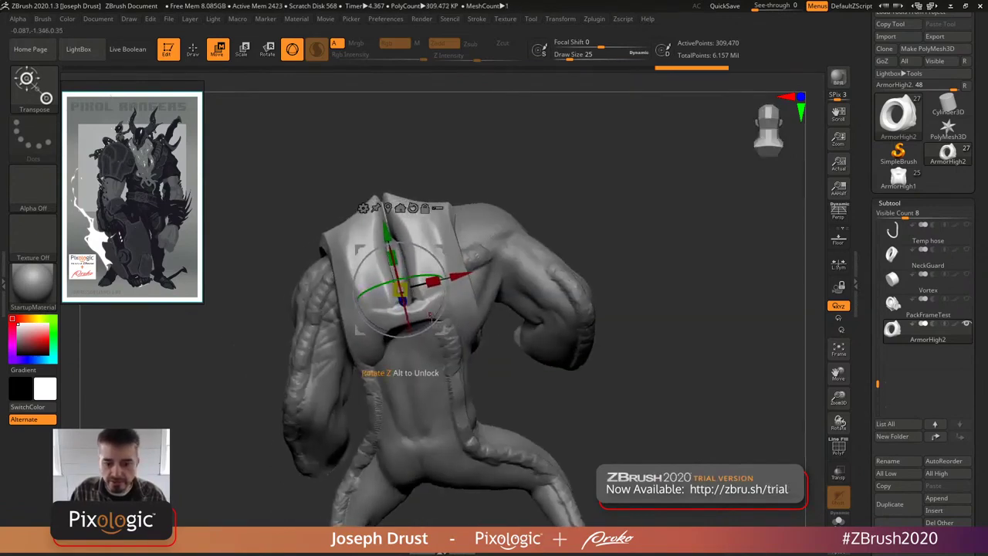
mouse_move(569, 184)
left_mouse_down()
mouse_move(654, 152)
mouse_move(261, 84)
left_mouse_up()
left_click(193, 49)
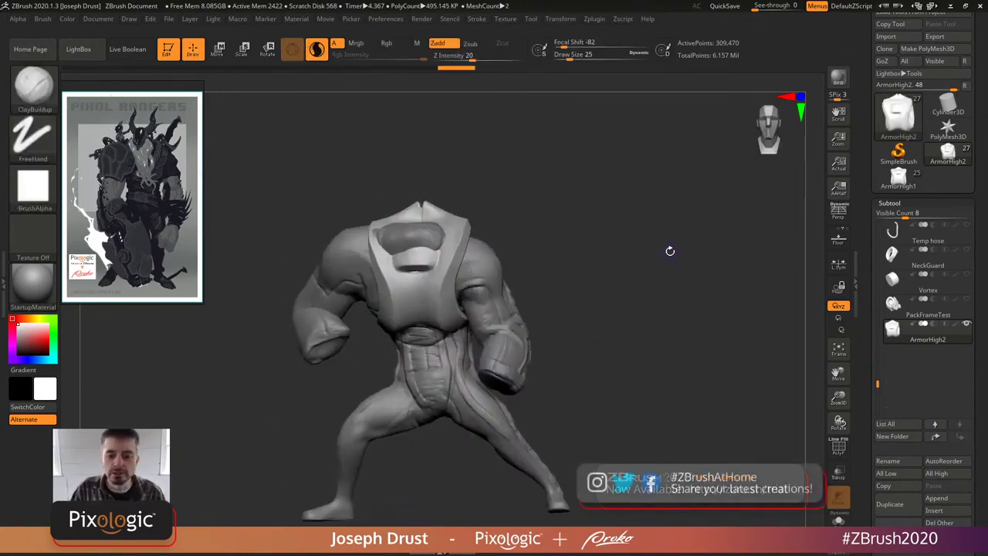
- Reshape the low-subdivision armor around the shoulder with the Move brush at draw size 158
left_click_drag(668, 252, 660, 262)
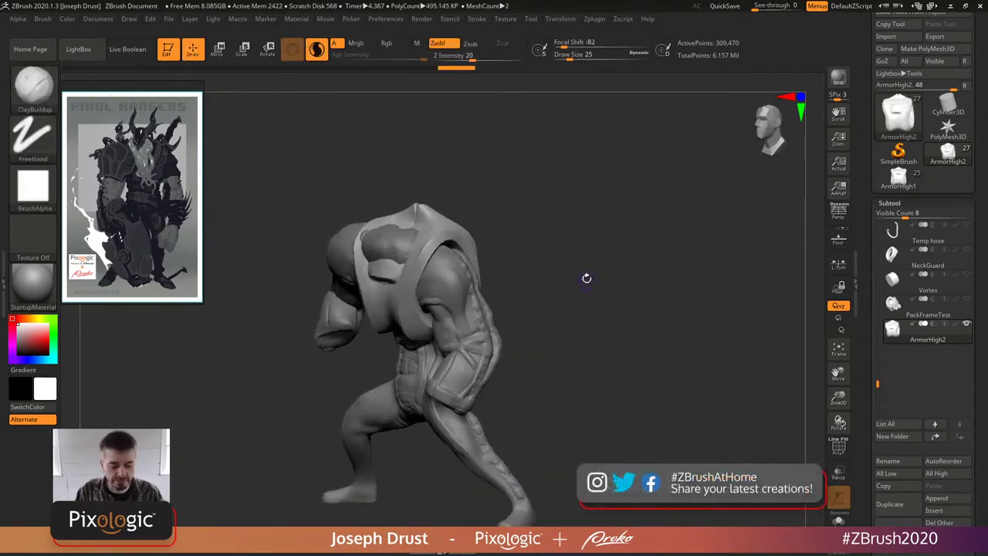
mouse_move(598, 287)
left_mouse_down()
mouse_move(617, 273)
mouse_move(565, 275)
left_mouse_up()
key("b")
key("m")
key("v")
key("space")
left_click_drag(536, 157, 496, 258)
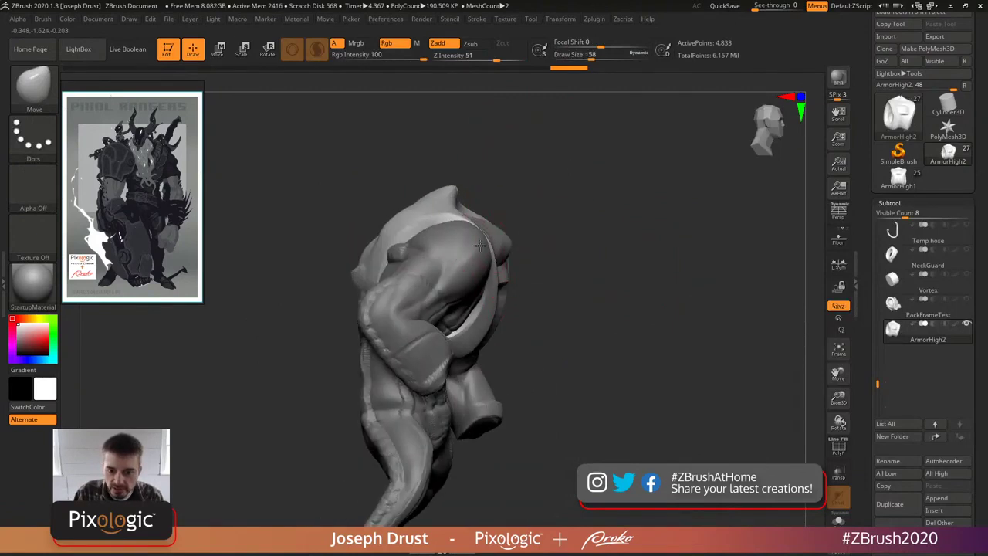
left_click_drag(526, 210, 586, 209)
- Refine the armor's fit around the shoulders and chest with the Move brush at draw sizes 228 and 83
key("space")
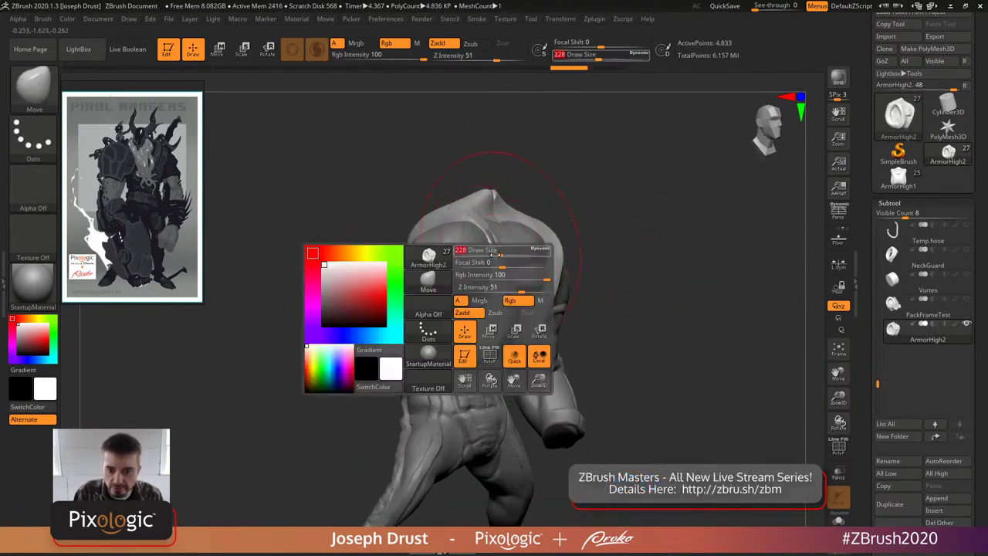
mouse_move(468, 209)
left_mouse_down()
mouse_move(510, 224)
mouse_move(480, 232)
mouse_move(530, 186)
mouse_move(480, 232)
left_mouse_up()
mouse_move(555, 213)
left_mouse_down()
mouse_move(611, 185)
mouse_move(475, 283)
mouse_move(658, 227)
mouse_move(407, 298)
mouse_move(630, 211)
mouse_move(453, 329)
mouse_move(607, 227)
mouse_move(533, 272)
mouse_move(719, 173)
mouse_move(648, 221)
mouse_move(384, 327)
mouse_move(600, 216)
mouse_move(505, 163)
mouse_move(491, 185)
mouse_move(538, 183)
mouse_move(402, 210)
mouse_move(661, 190)
mouse_move(662, 168)
mouse_move(432, 255)
left_mouse_up()
key("space")
left_click_drag(348, 312, 309, 312)
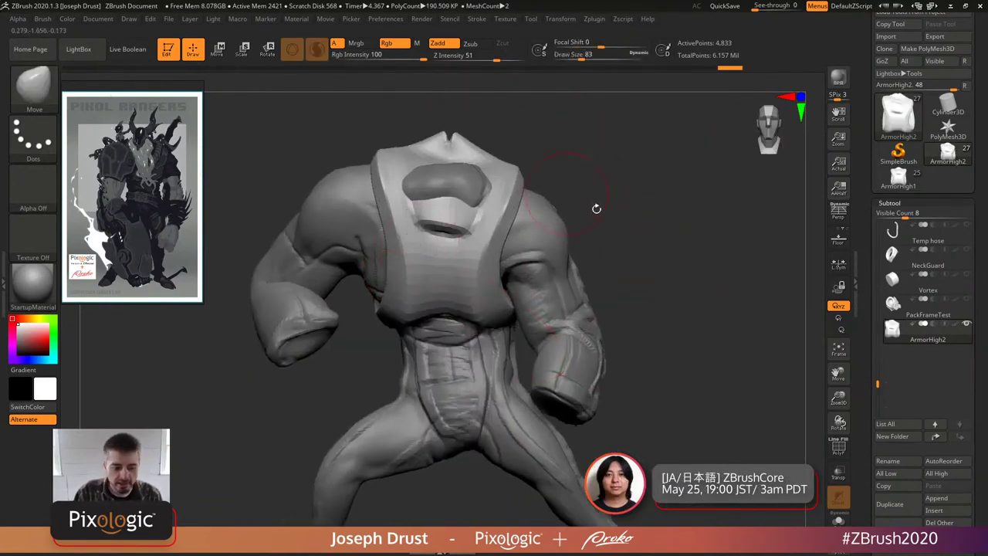
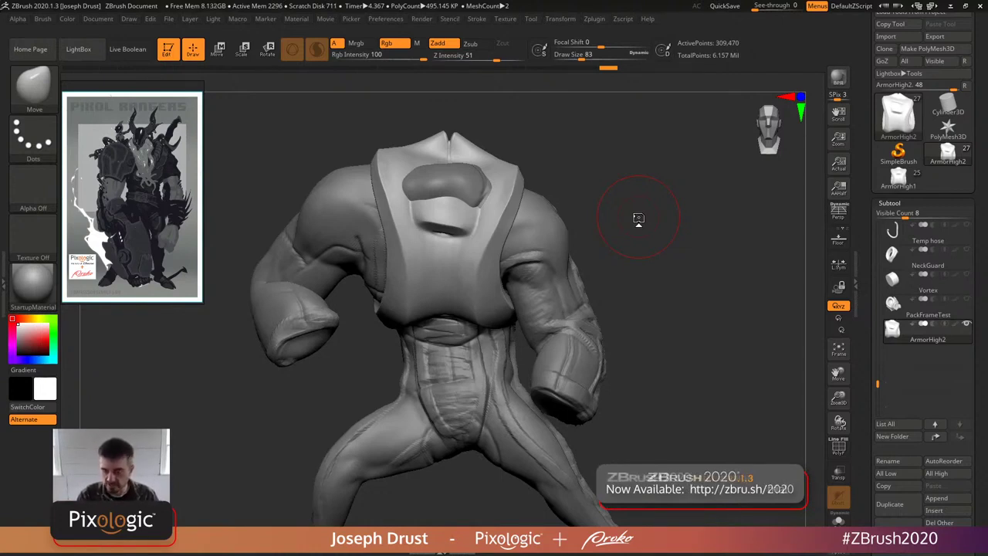
- Switch to the ClayBuildup brush with draw size 18
mouse_move(705, 244)
left_mouse_down()
mouse_move(687, 235)
mouse_move(689, 252)
mouse_move(666, 219)
mouse_move(708, 216)
mouse_move(646, 103)
left_mouse_up()
key("b")
key("c")
key("b")
key("s")
left_click(673, 170)
- Try ClayBuildup strokes on the armor's front beside the chest opening and lower down to test the symmetry, and undo them
left_click_drag(672, 170, 499, 229)
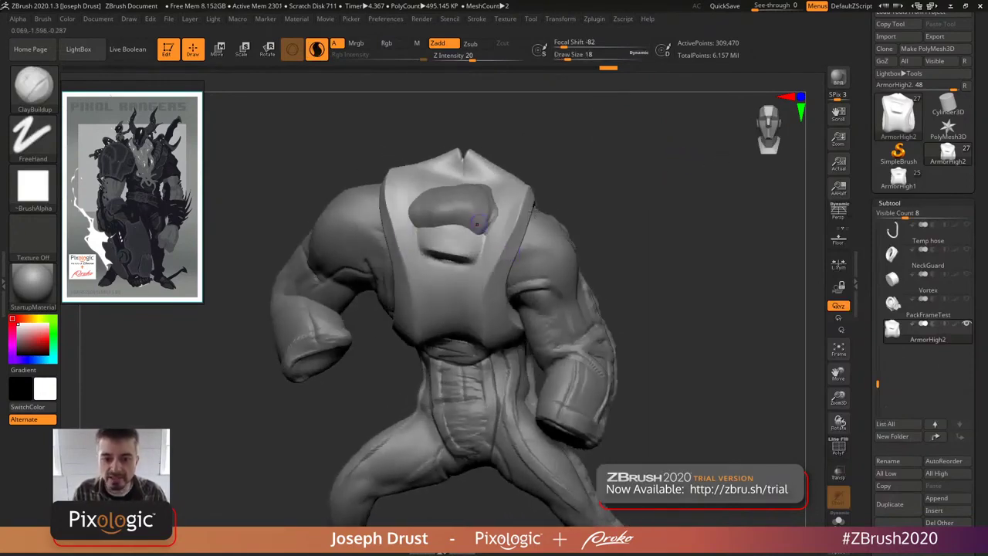
left_click_drag(435, 220, 532, 233)
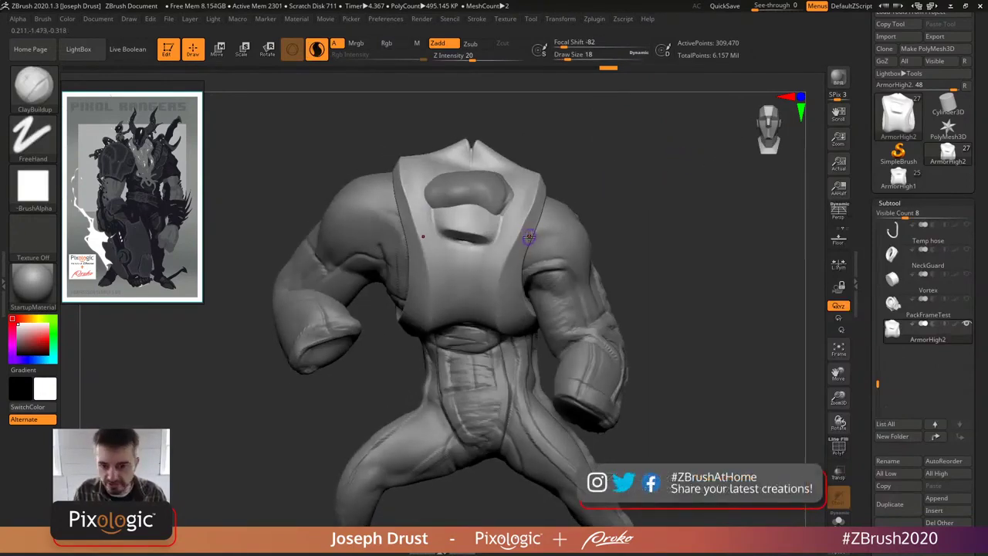
left_click(496, 349)
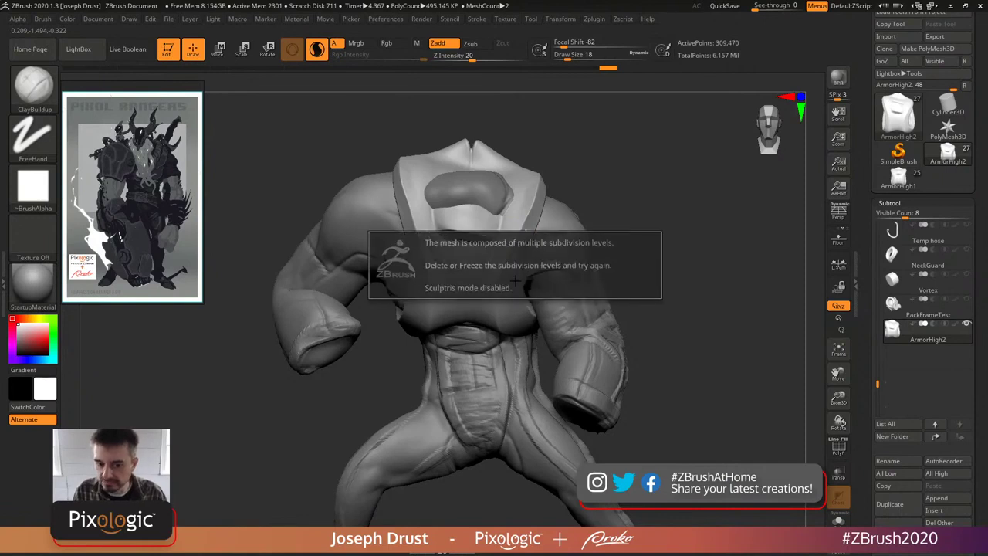
left_click_drag(448, 265, 511, 229, "shift")
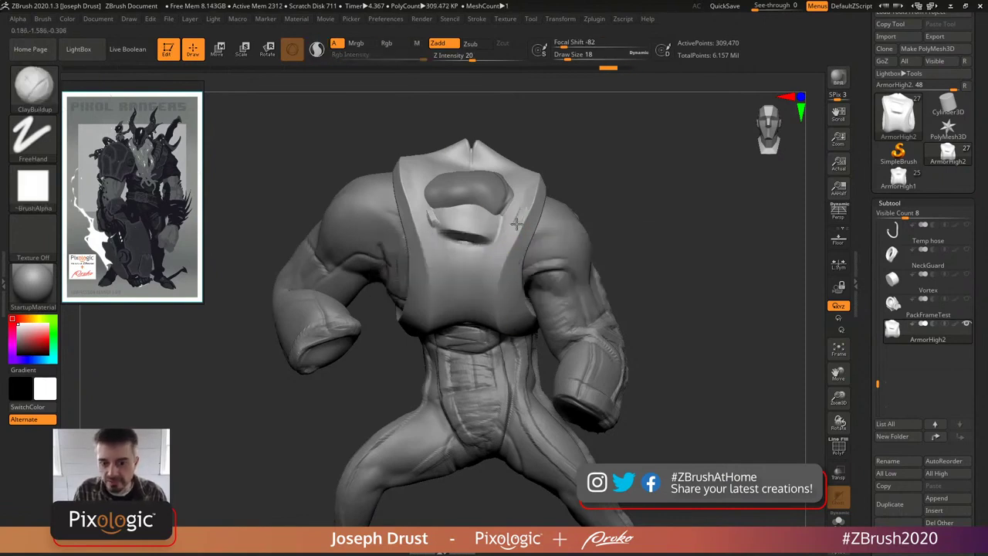
mouse_move(452, 221)
left_mouse_down("shift")
mouse_move(514, 261)
mouse_move(510, 292)
left_mouse_up("shift")
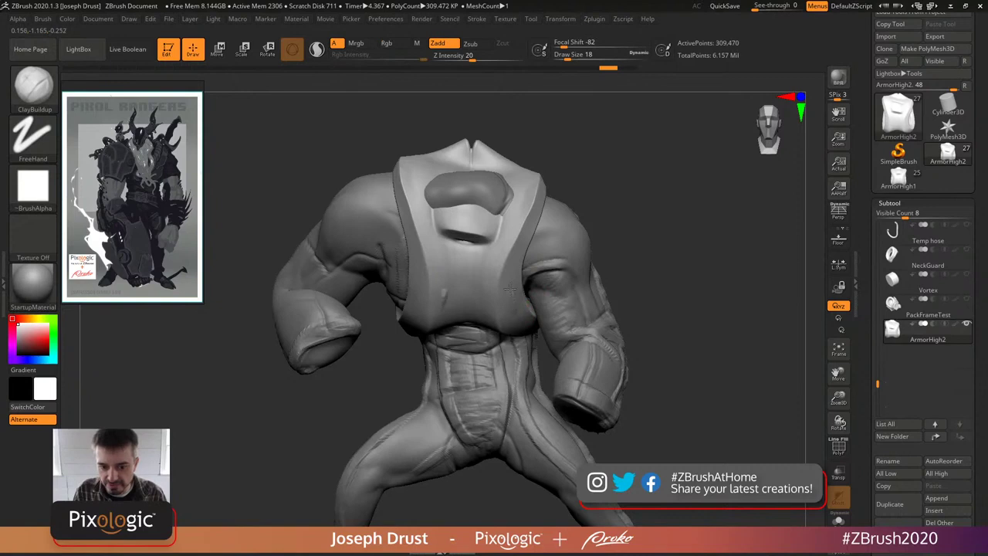
left_click_drag(573, 260, 619, 246, "shift")
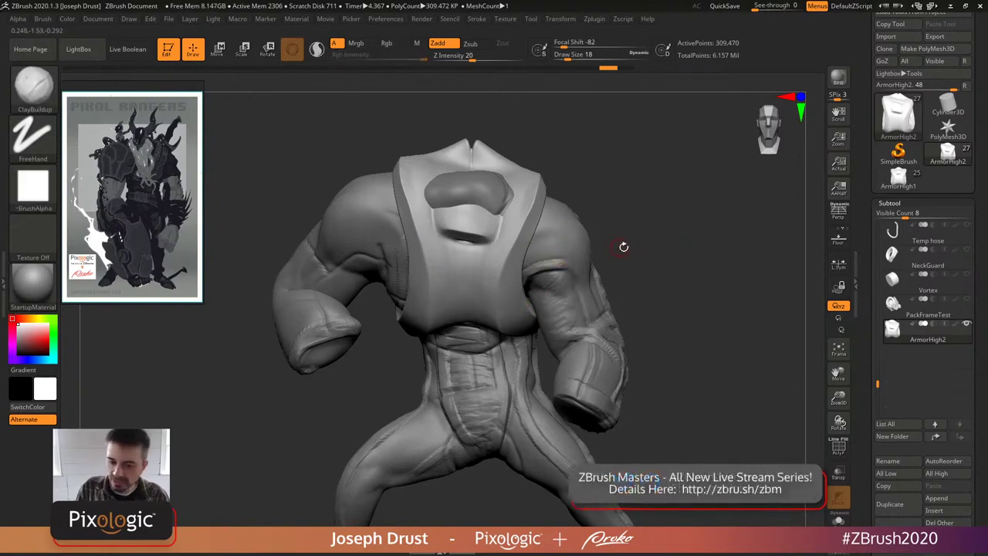
- Try mirrored strokes on the armor's lower front with local symmetry enabled, undo them, and disable local symmetry
left_click(839, 263)
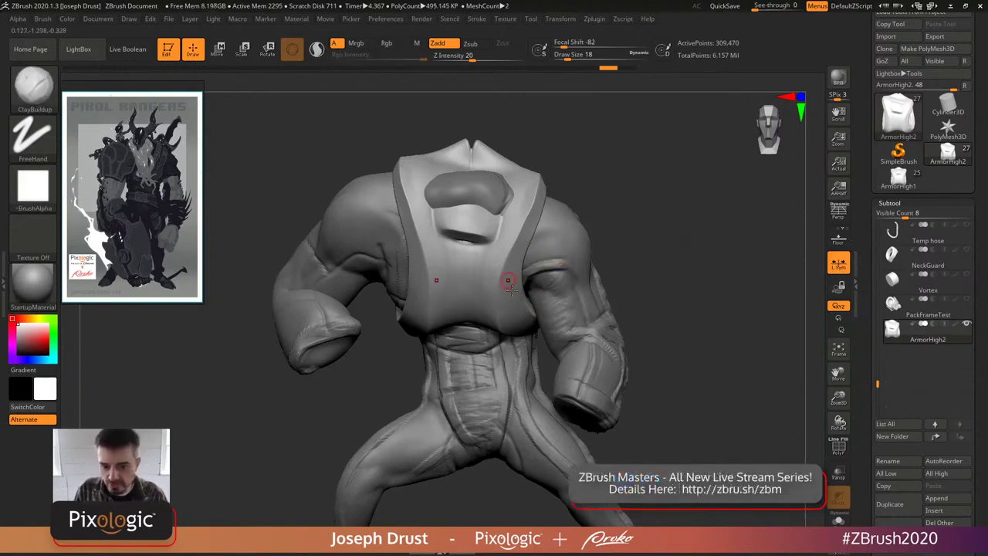
mouse_move(510, 303)
left_mouse_down()
mouse_move(510, 282)
mouse_move(509, 295)
left_mouse_up()
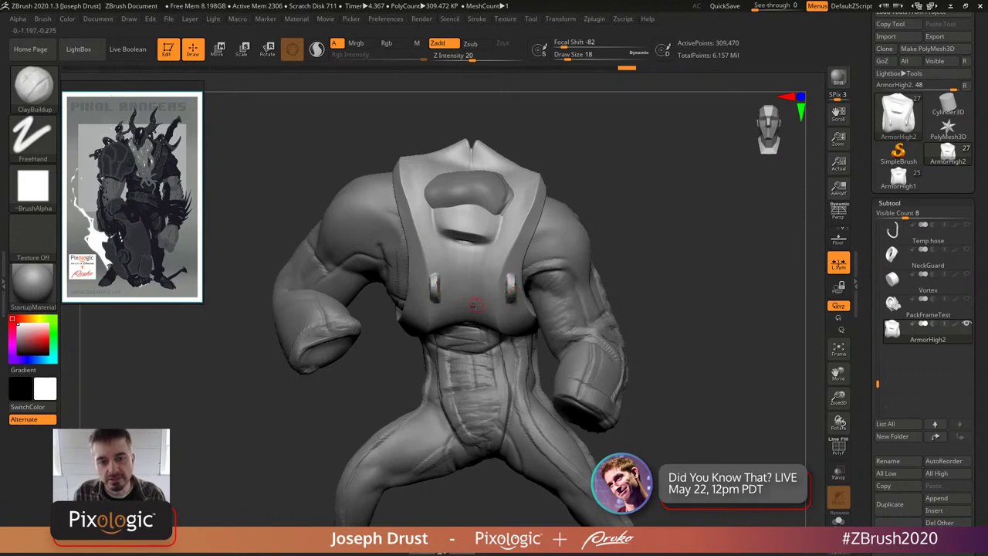
key("ctrl")
left_click(838, 262)
- Enable Use Posable Symmetry for the posed armor subtool
left_click_drag(636, 224, 591, 98)
left_click(561, 18)
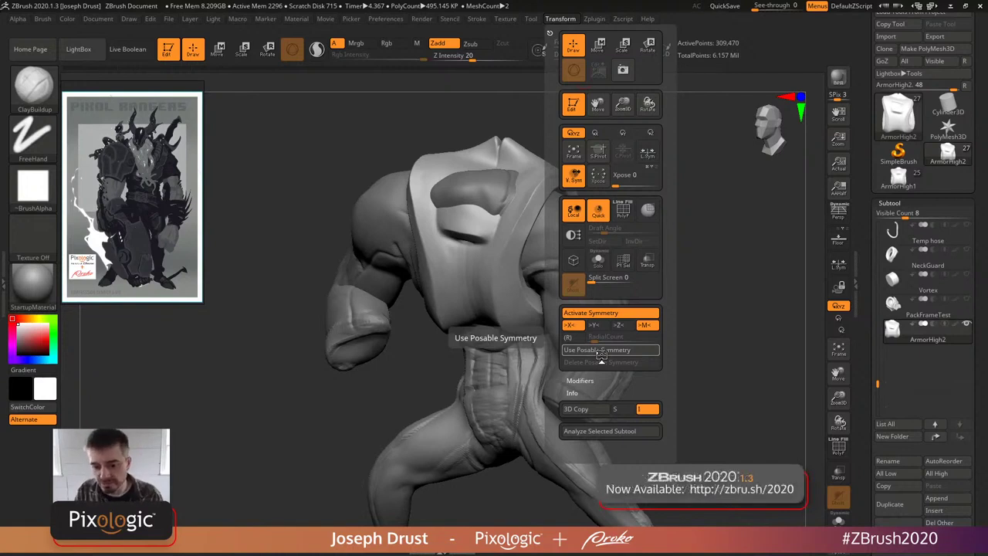
left_click(559, 20)
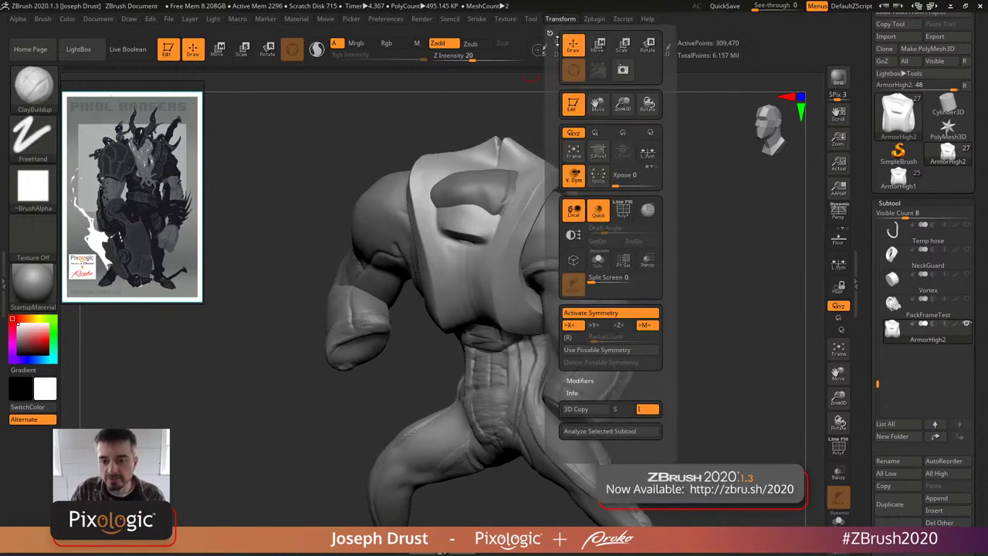
left_click(597, 349)
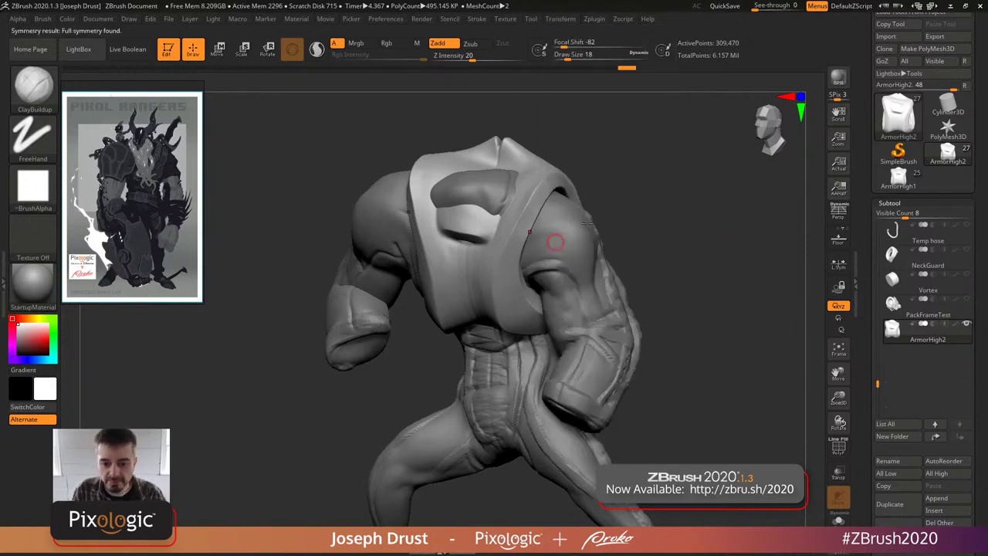
- Sculpt ClayBuildup strokes along the armor's armhole edges using posable symmetry
left_click_drag(657, 193, 656, 214, "alt")
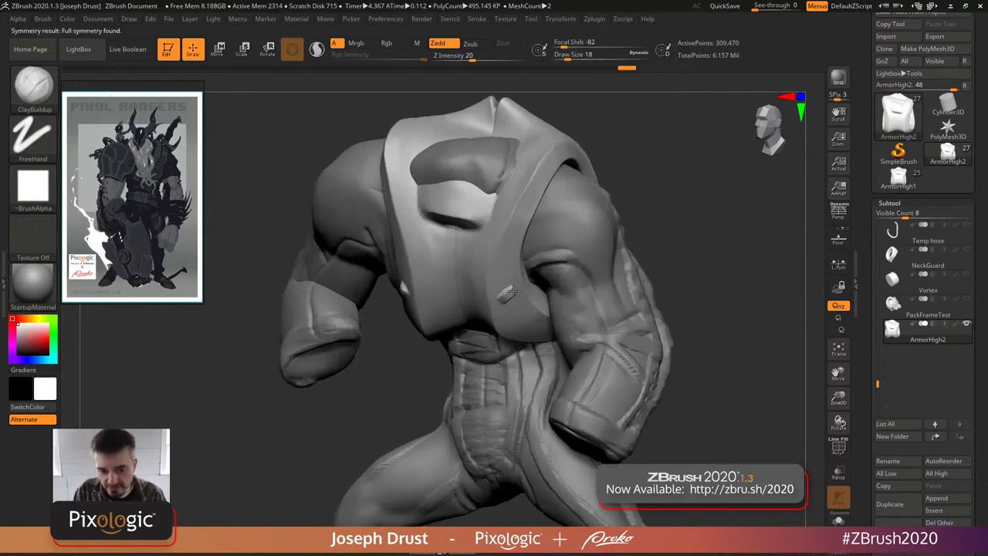
mouse_move(618, 256)
left_mouse_down("shift")
mouse_move(708, 169)
mouse_move(722, 206)
mouse_move(505, 286)
left_mouse_up("shift")
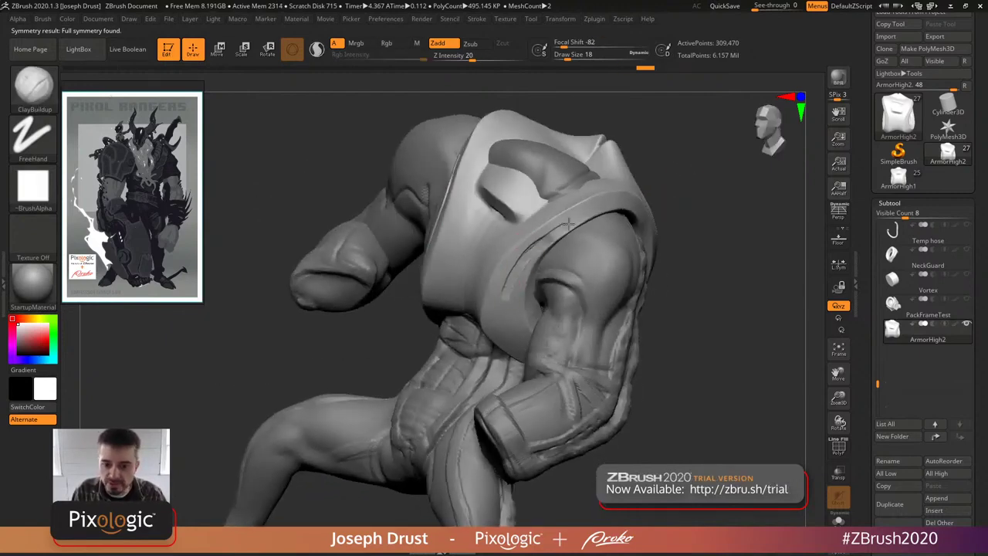
left_click_drag(764, 234, 701, 218)
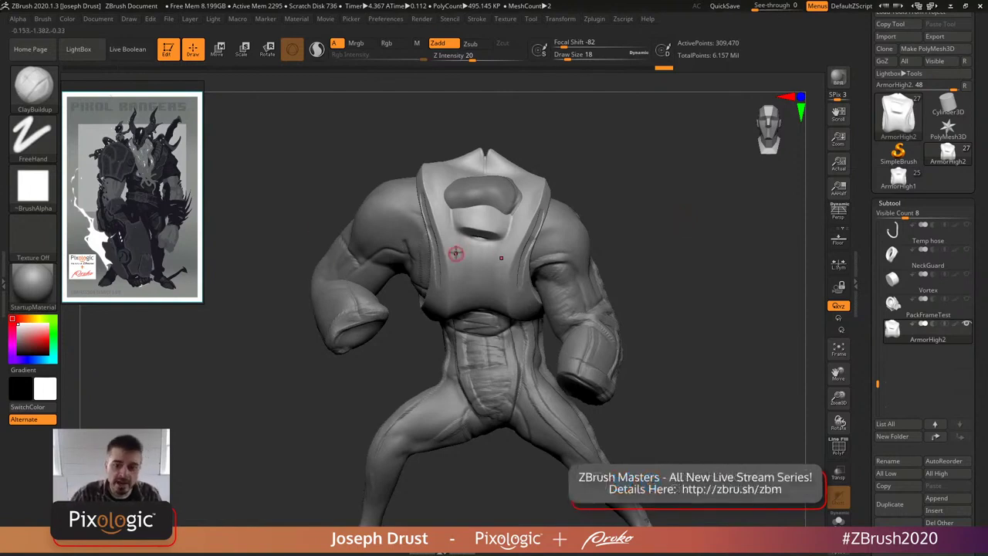
- Try raised ClayBuildup ridges beneath the chest opening and along the strap edges, and undo them
mouse_move(456, 244)
left_mouse_down()
mouse_move(510, 239)
mouse_move(532, 224)
left_mouse_up()
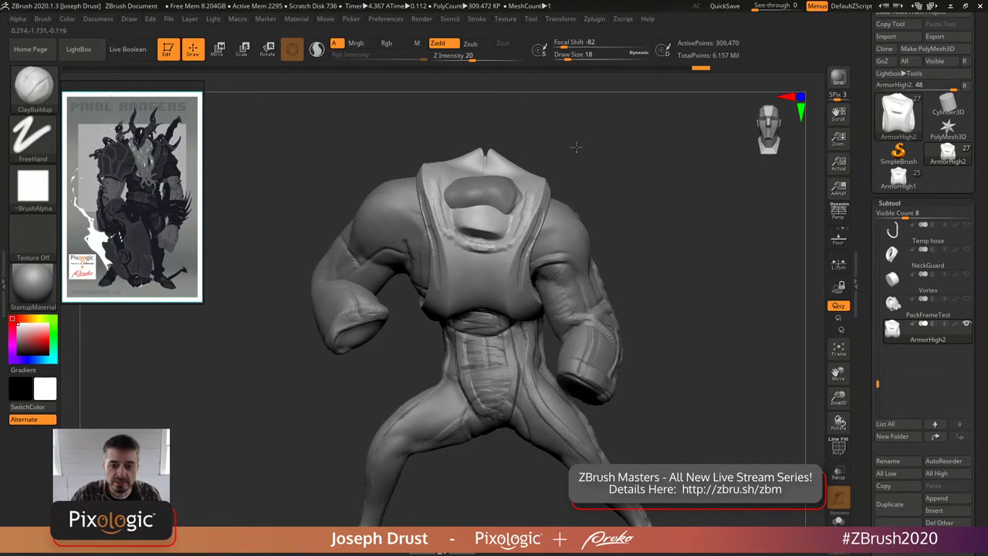
left_click_drag(578, 146, 512, 194)
left_click_drag(613, 146, 582, 161)
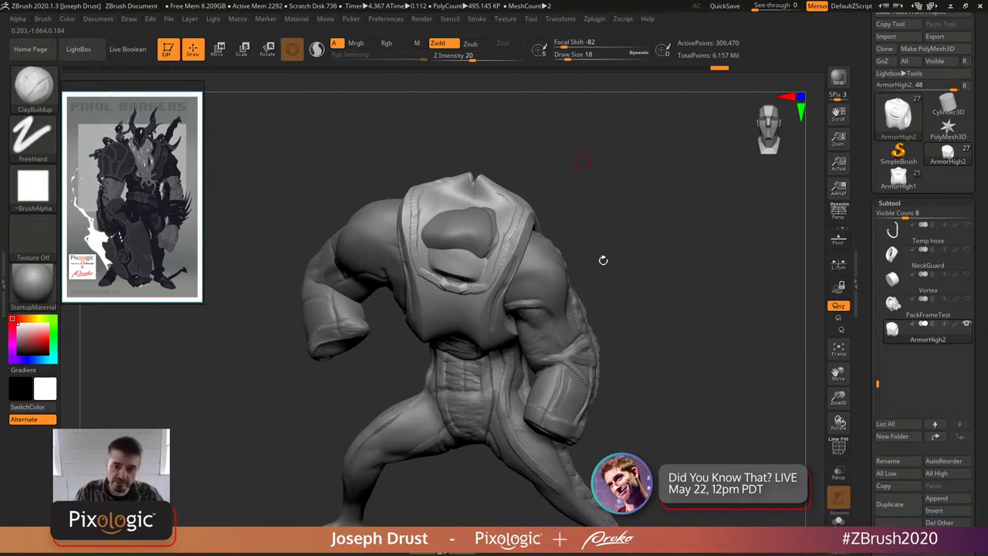
key("ctrl")
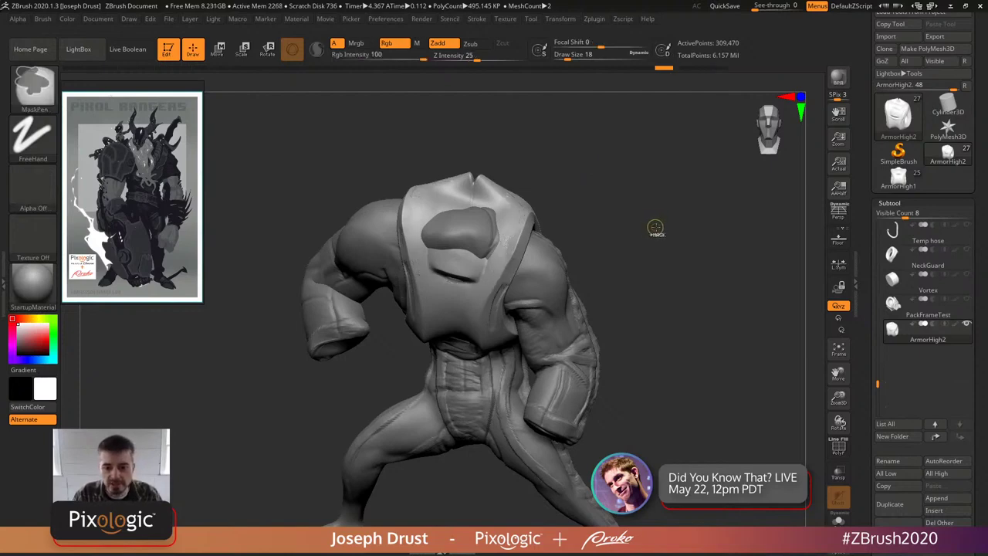
mouse_move(657, 234)
left_mouse_down()
mouse_move(646, 210)
mouse_move(682, 209)
mouse_move(543, 325)
left_mouse_up()
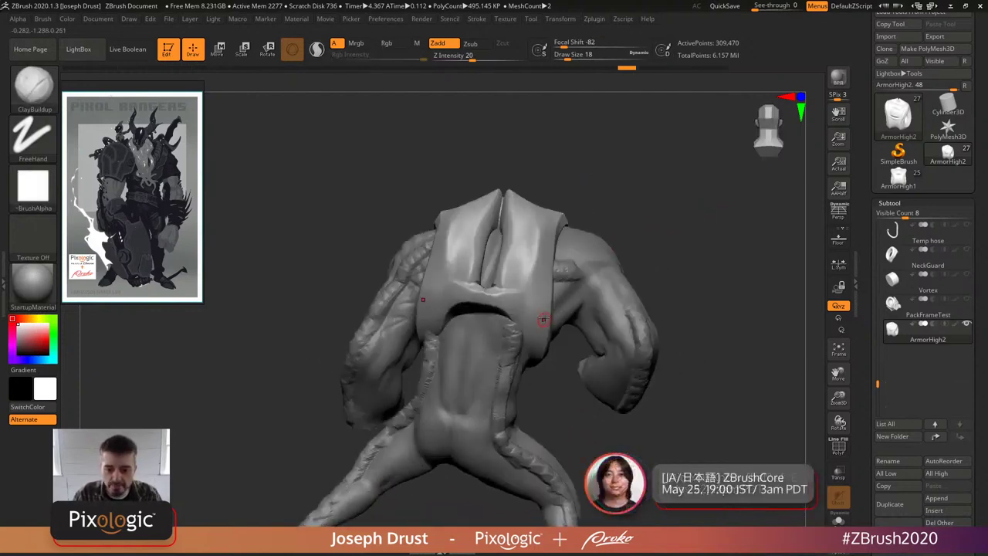
- Try raised ClayBuildup strokes on the armor's back and side with posable symmetry, and undo them
left_click_drag(651, 216, 526, 285)
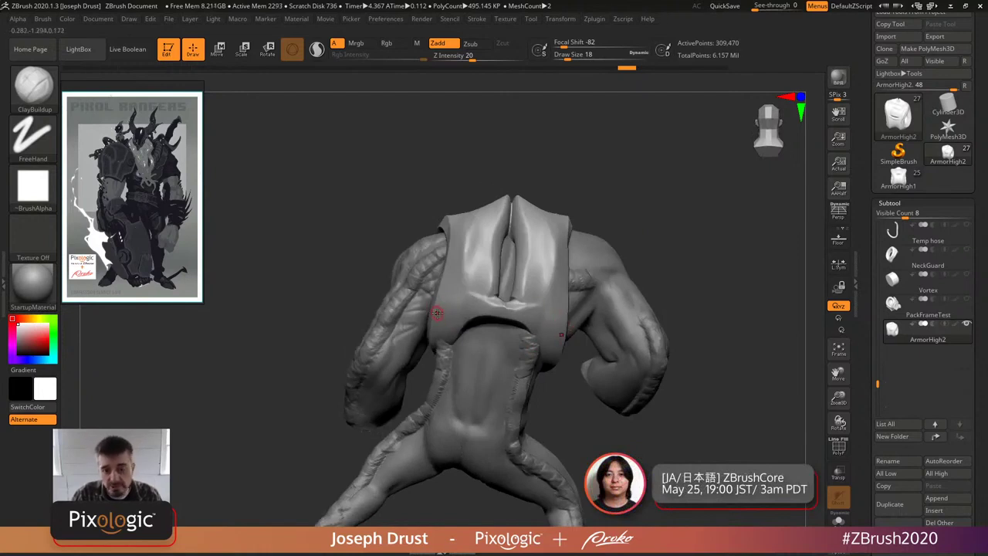
left_click_drag(673, 193, 618, 193)
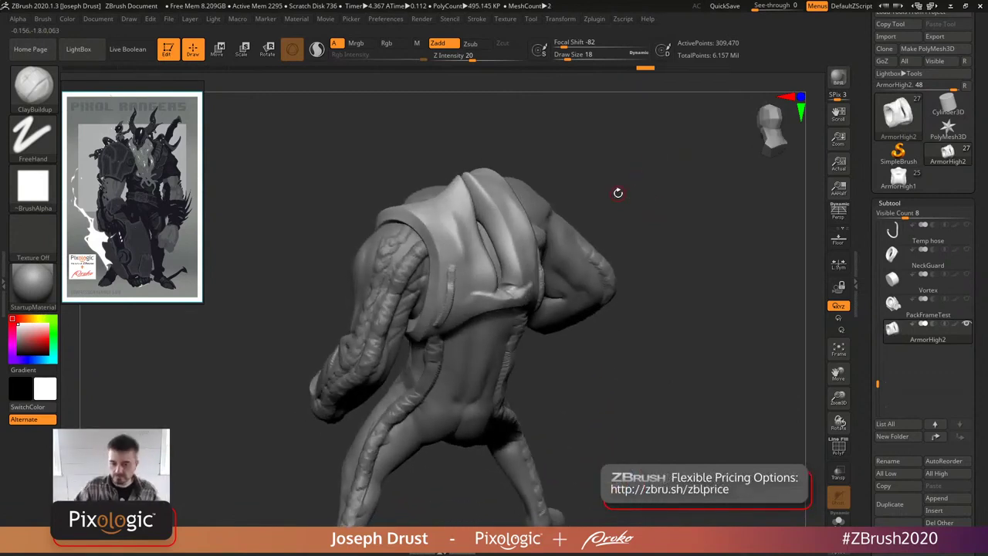
left_click_drag(622, 157, 586, 212)
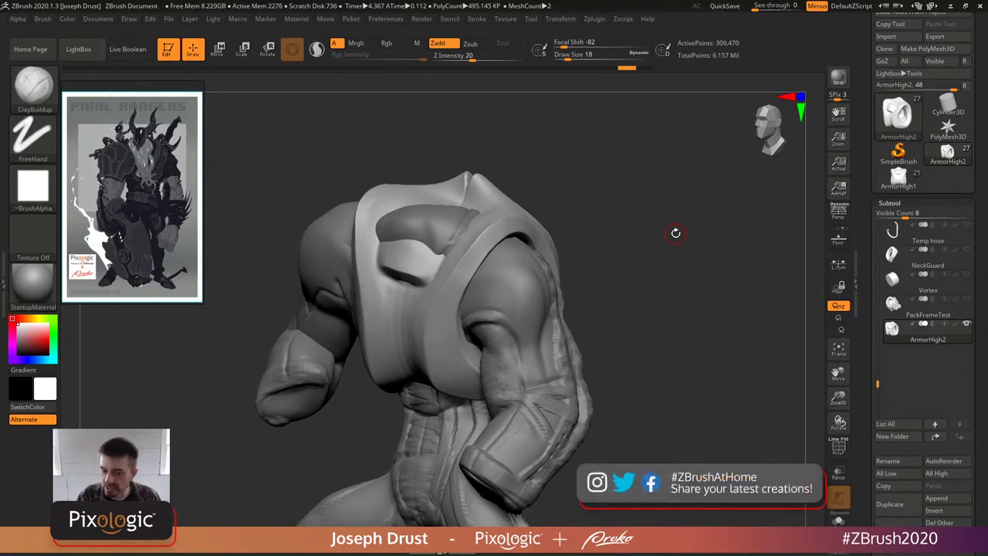
left_click(446, 310)
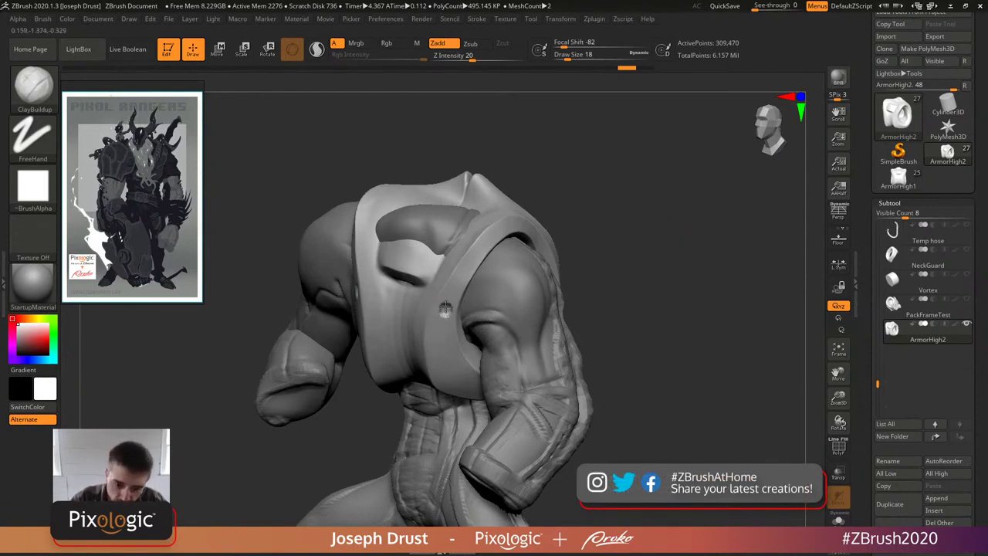
left_click_drag(594, 287, 546, 281)
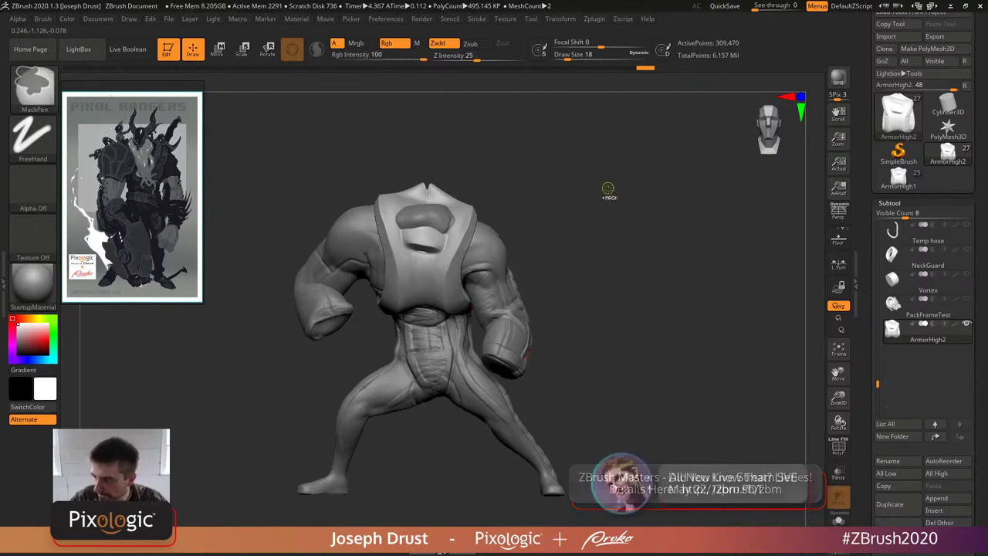
mouse_move(603, 203)
left_mouse_down()
mouse_move(626, 221)
mouse_move(559, 289)
left_mouse_up()
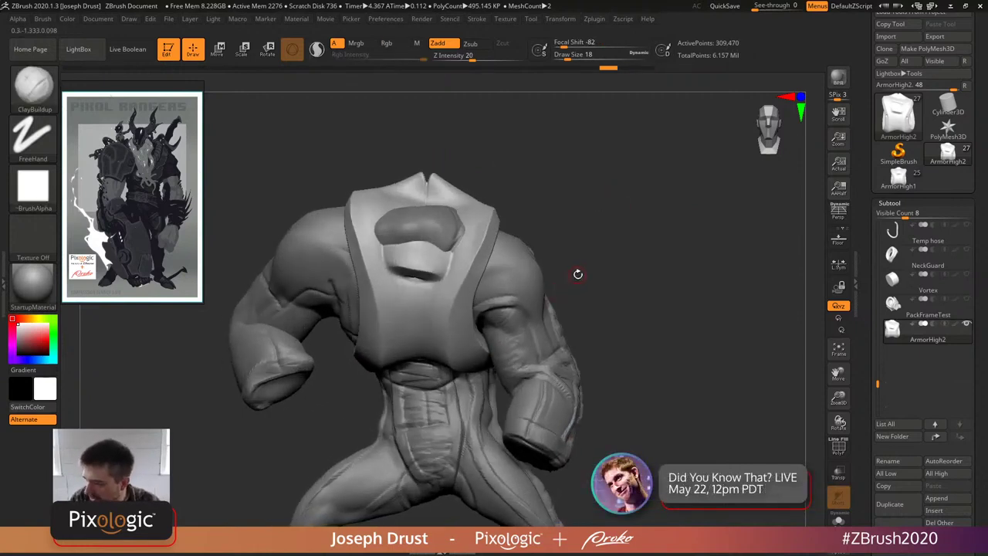
mouse_move(590, 171)
left_mouse_down()
mouse_move(581, 173)
mouse_move(695, 189)
left_mouse_up()
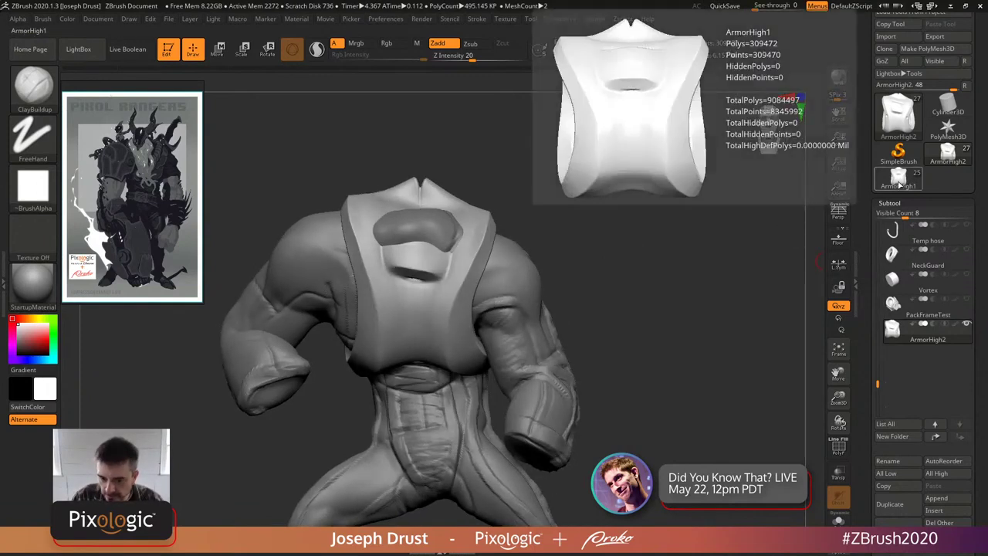
- Switch to the unposed ArmorHigh1 tool and display its polyframe at the lowest subdivision level
left_click(901, 185)
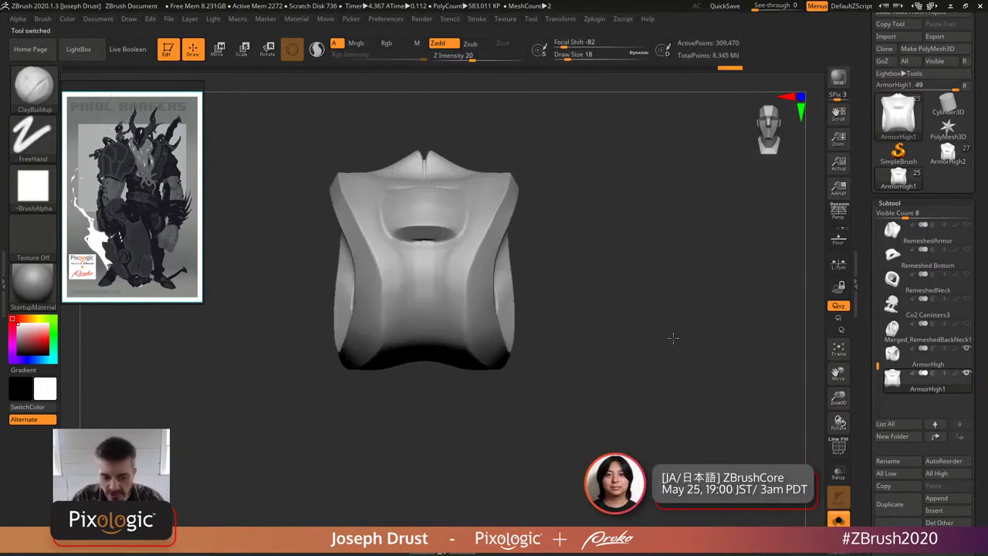
left_click_drag(677, 337, 669, 335)
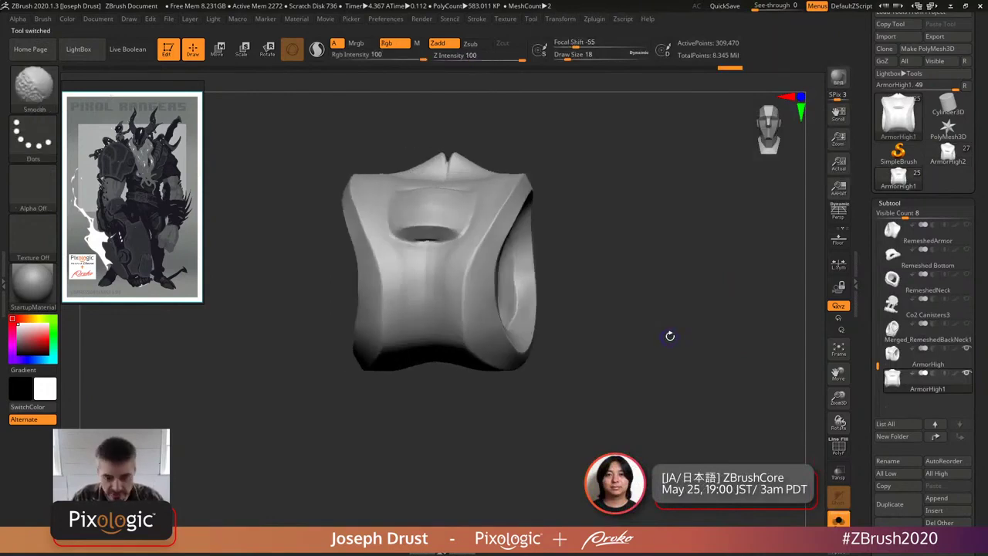
left_click(837, 448)
key("alt+Up")
left_click_drag(719, 401, 742, 398)
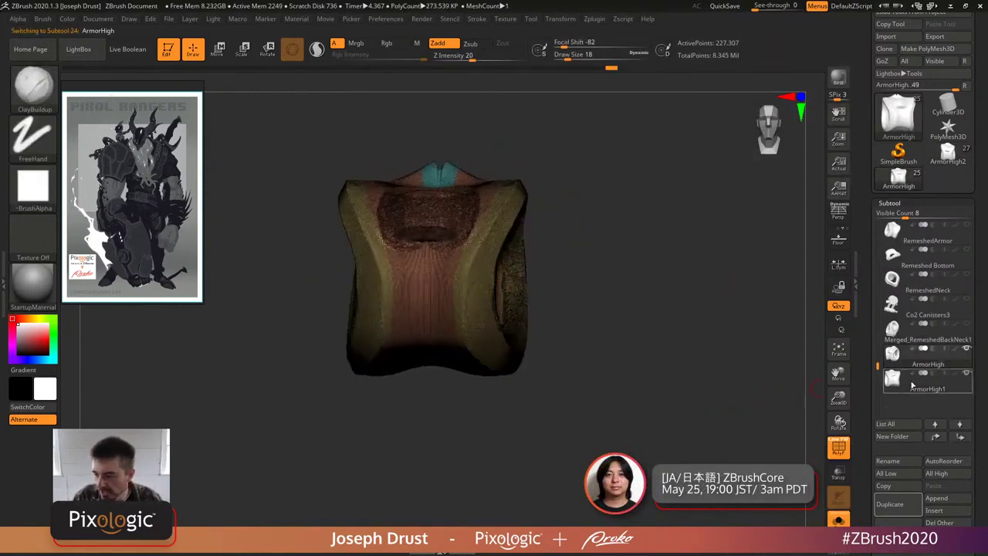
left_click(915, 383)
left_click_drag(761, 452, 686, 402, "shift")
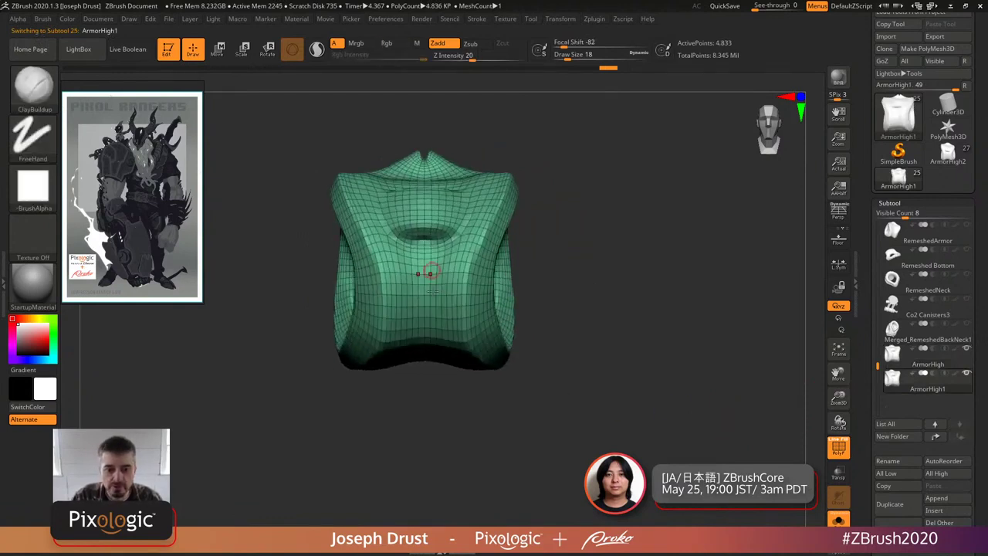
- Examine the unposed armor's topology while raising it to the highest subdivision level, and turn off the polyframe
left_click_drag(641, 265, 456, 247)
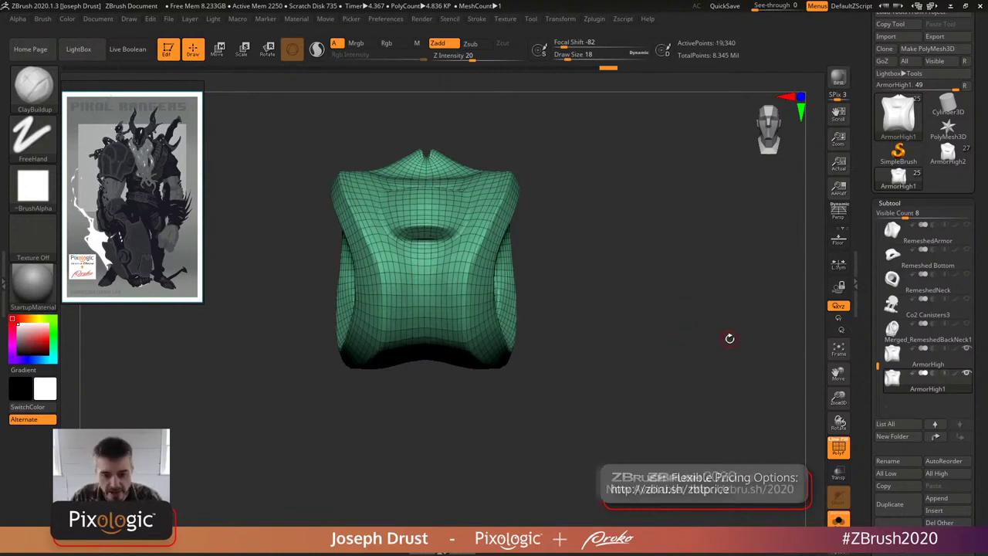
left_click_drag(730, 335, 611, 272)
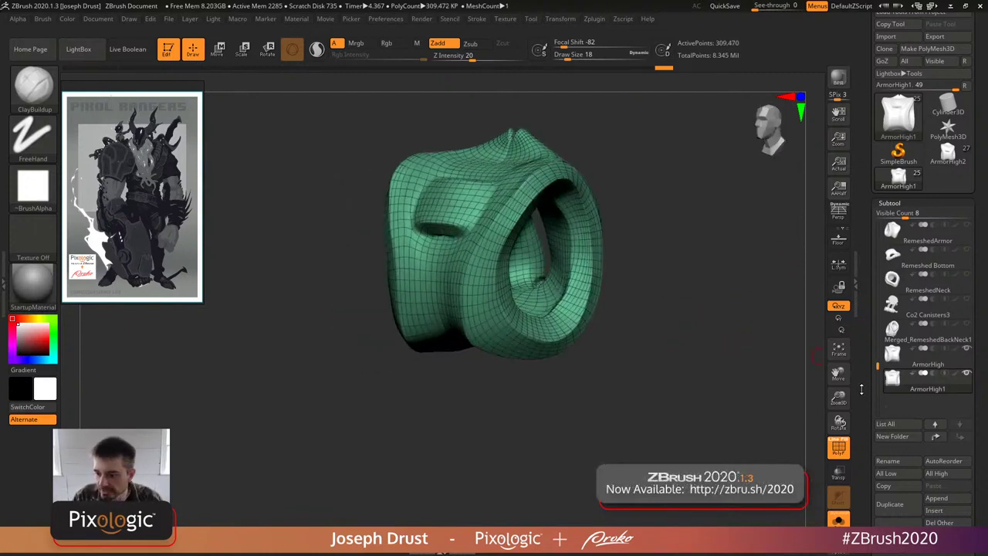
scroll(919, 363, "down", 1)
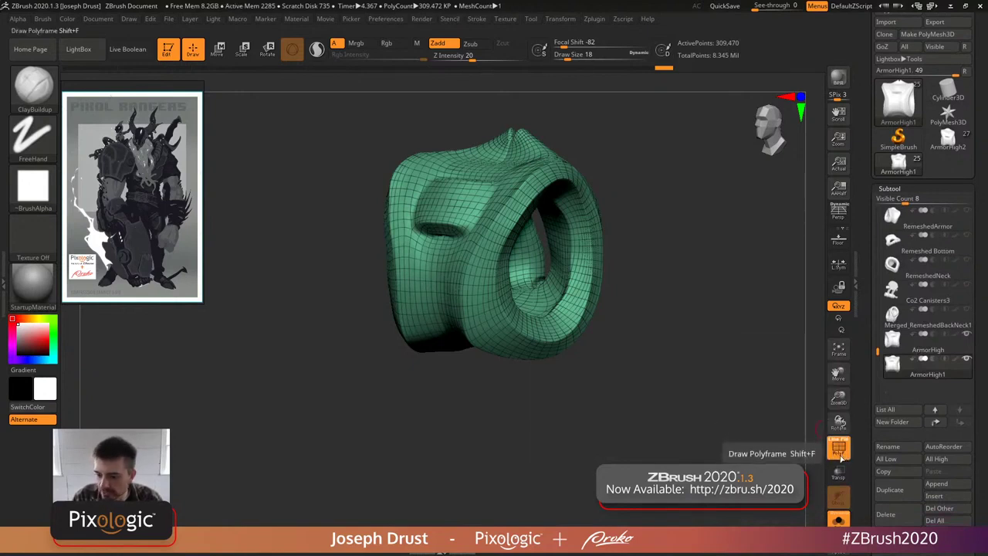
left_click(841, 456)
left_click_drag(702, 364, 750, 209)
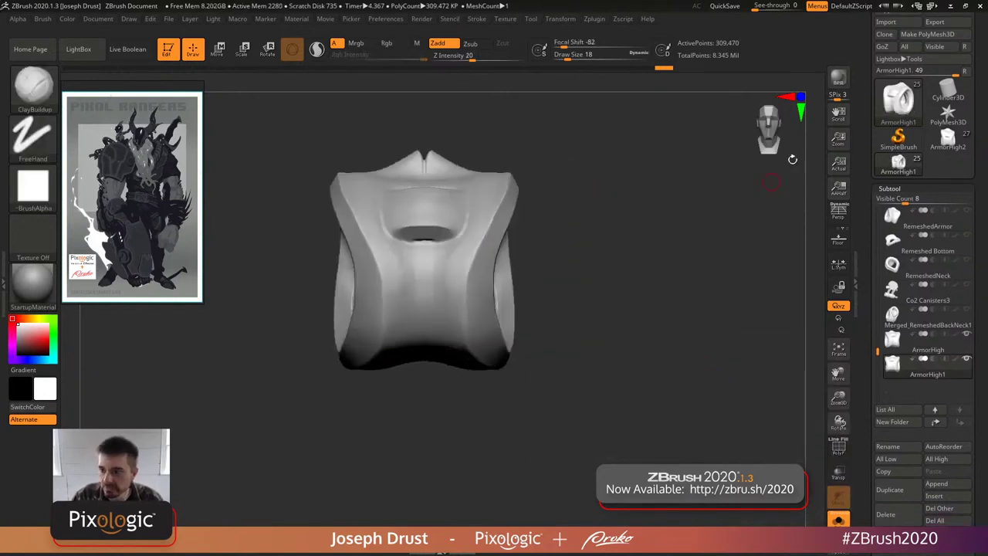
left_click_drag(703, 269, 757, 381)
- Adjust the posed ArmorHigh2 around its armholes and upper edge at the lowest subdivision level, using the Move brush at draw size 207
mouse_move(672, 328)
left_mouse_down()
mouse_move(680, 237)
mouse_move(625, 258)
mouse_move(663, 246)
mouse_move(543, 150)
left_mouse_up()
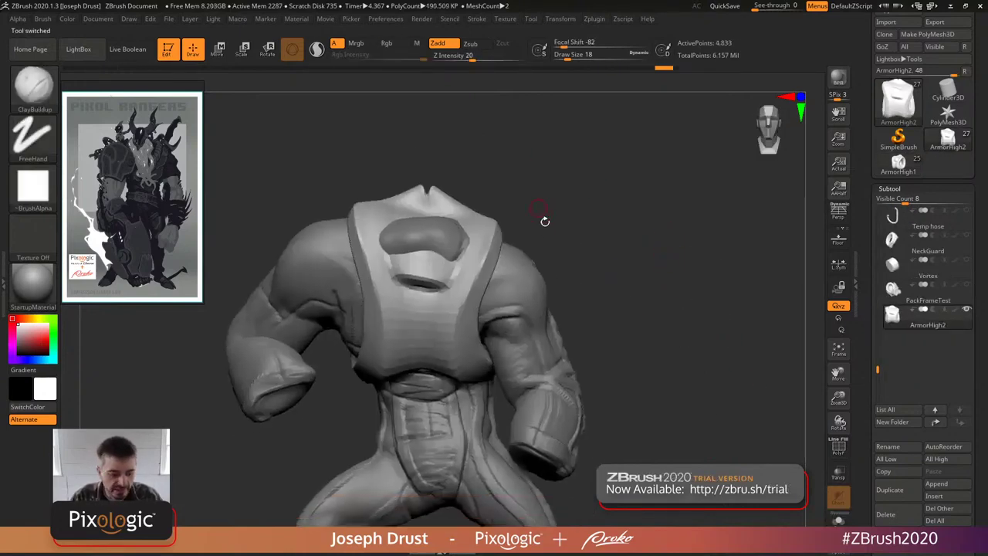
key("b")
key("m")
key("v")
key("space")
mouse_move(553, 245)
left_mouse_down()
mouse_move(599, 235)
mouse_move(508, 244)
left_mouse_up()
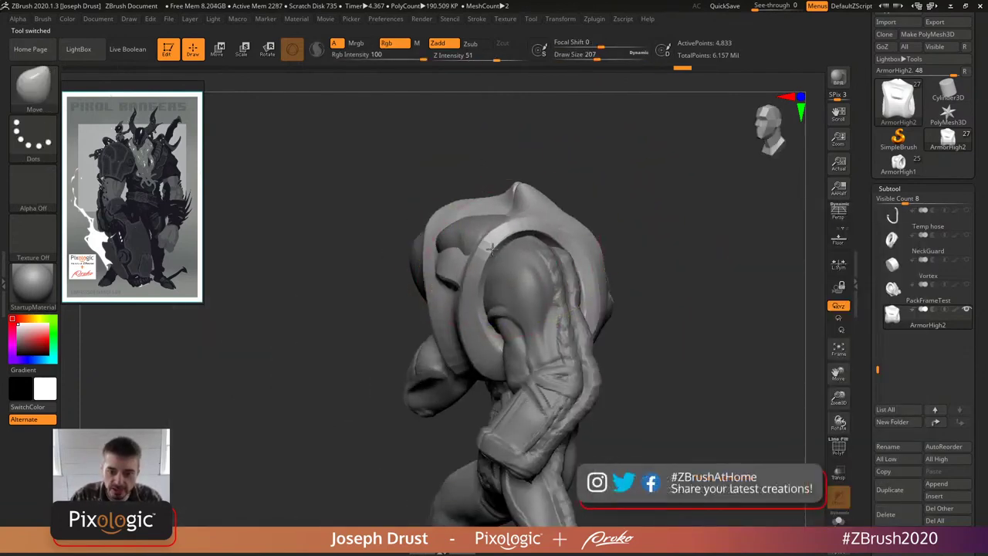
left_click_drag(615, 163, 584, 188)
left_click_drag(610, 224, 599, 166)
left_click_drag(457, 168, 437, 311)
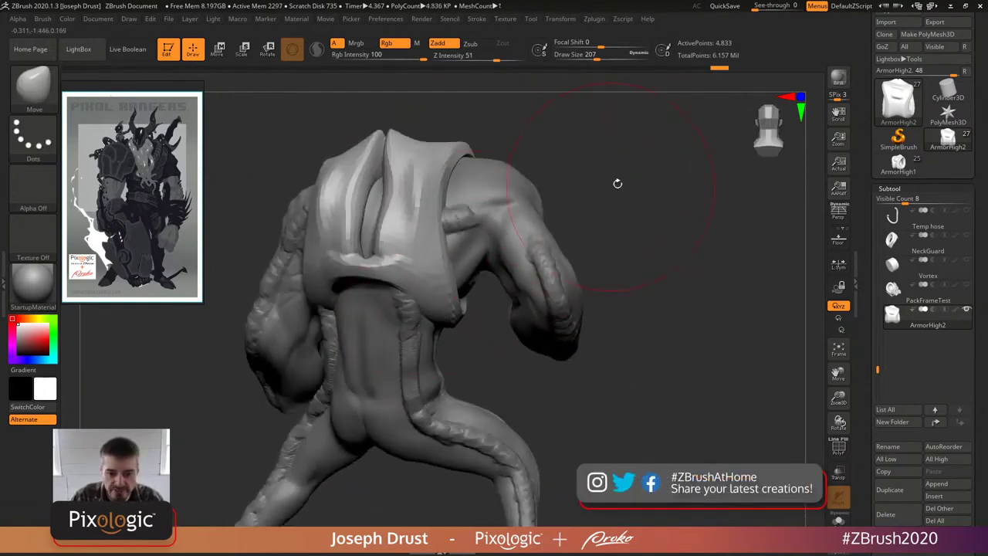
left_click_drag(607, 188, 491, 238)
left_click_drag(587, 231, 650, 194)
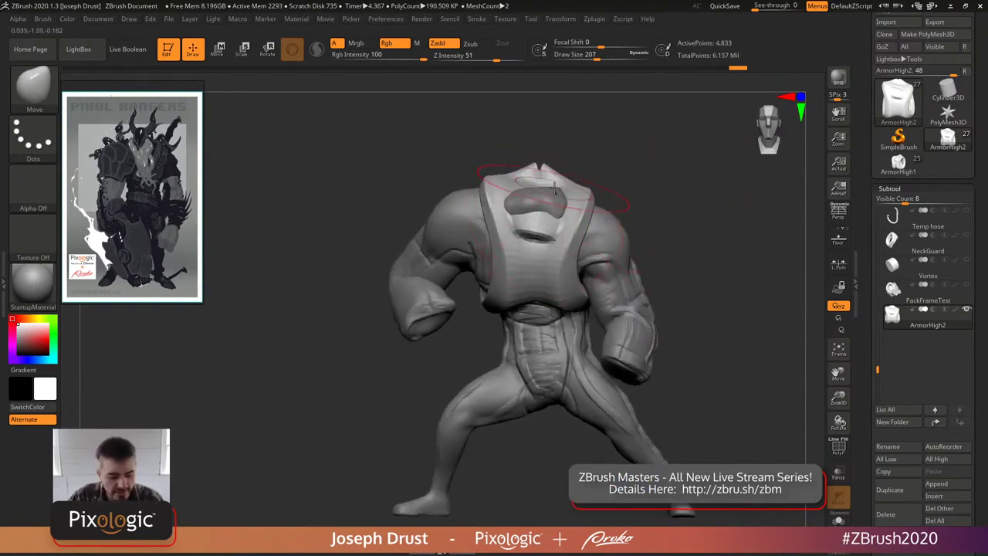
mouse_move(628, 155)
left_mouse_down()
mouse_move(602, 172)
mouse_move(629, 172)
mouse_move(614, 150)
left_mouse_up()
- Try a ClayBuildup stroke at draw size 17 on the high-resolution armor's lower front without posable symmetry, and undo it
key("space")
left_click(560, 19)
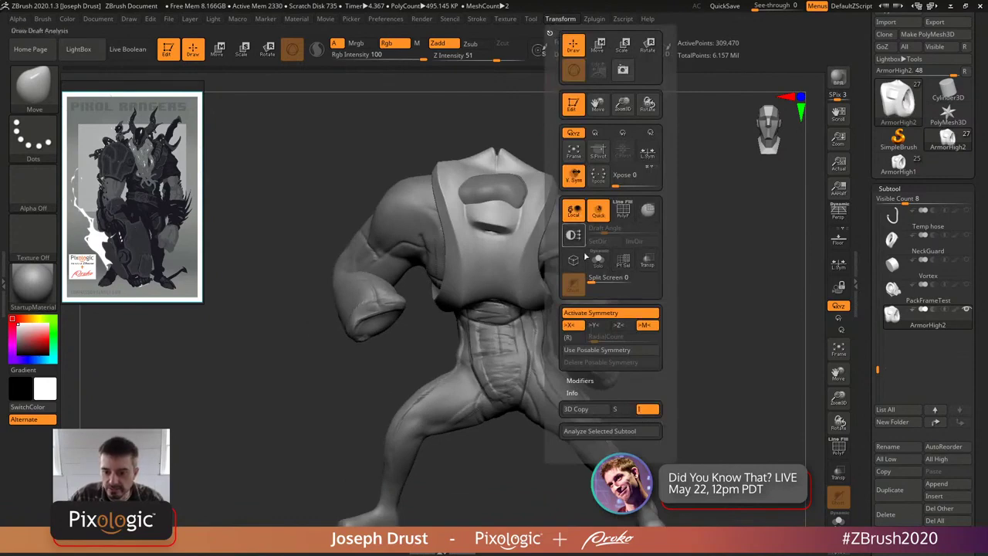
key("space")
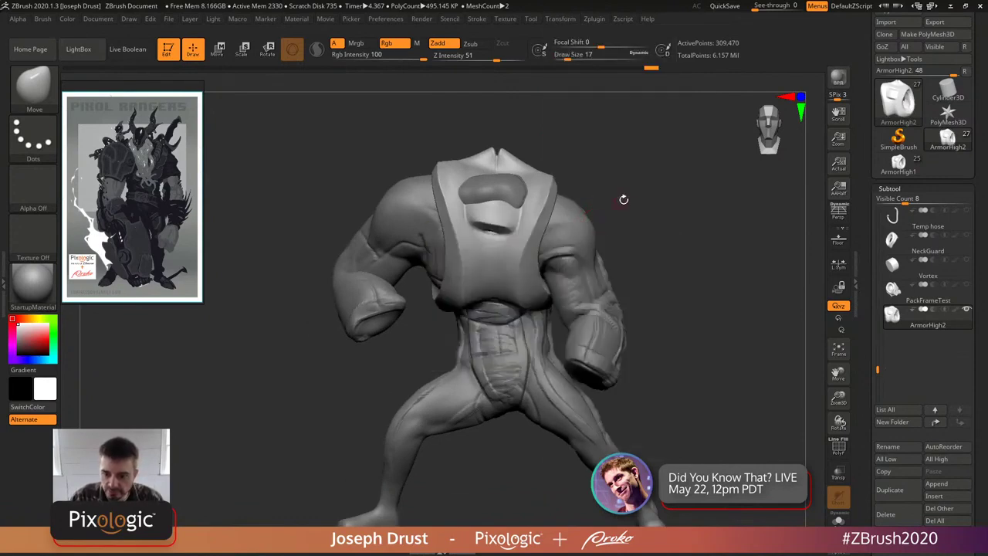
left_click_drag(619, 205, 526, 261)
key("ctrl")
key("b")
key("c")
key("b")
left_click(556, 260)
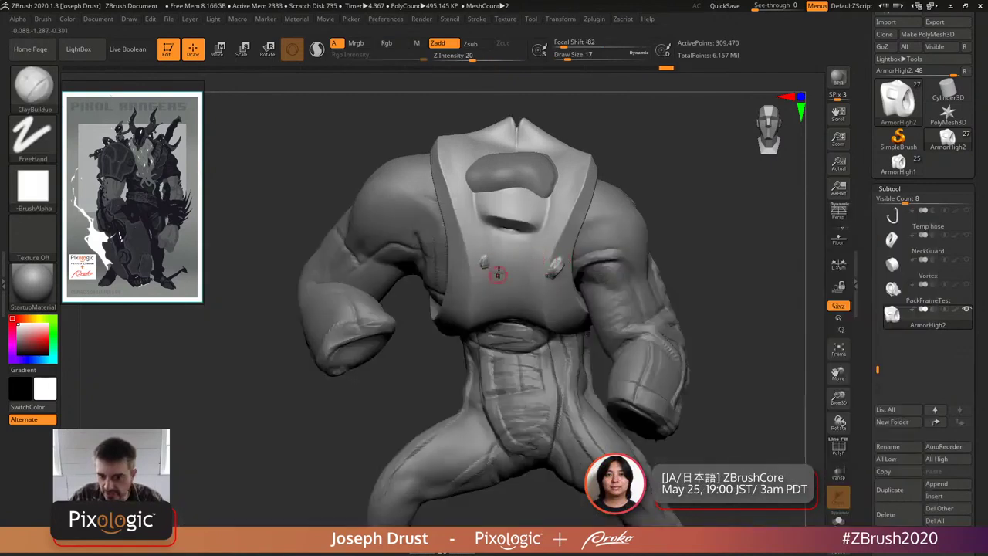
key("ctrl+z")
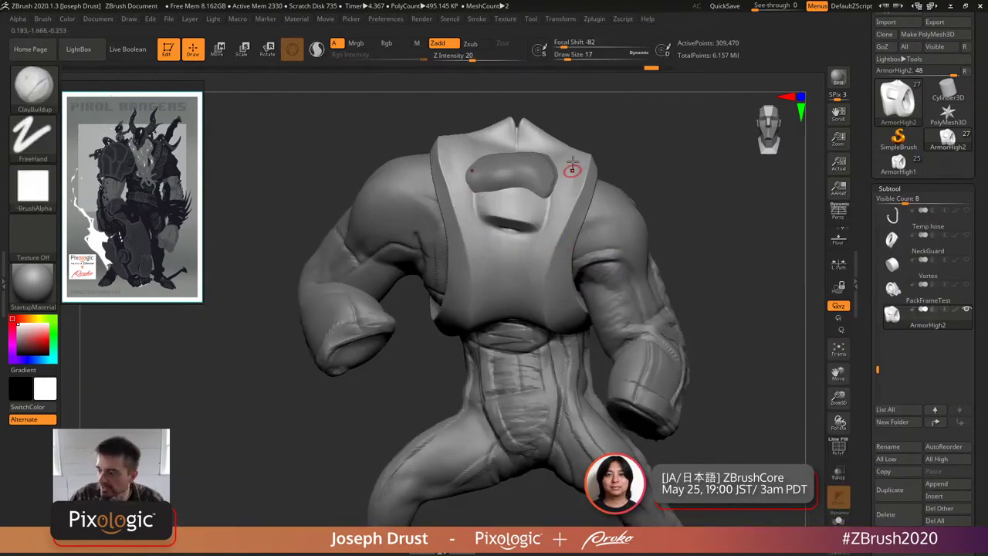
- Turn on Use Posable Symmetry for the posed armor, check it across the lower front, and toggle Activate Symmetry off
left_click(561, 20)
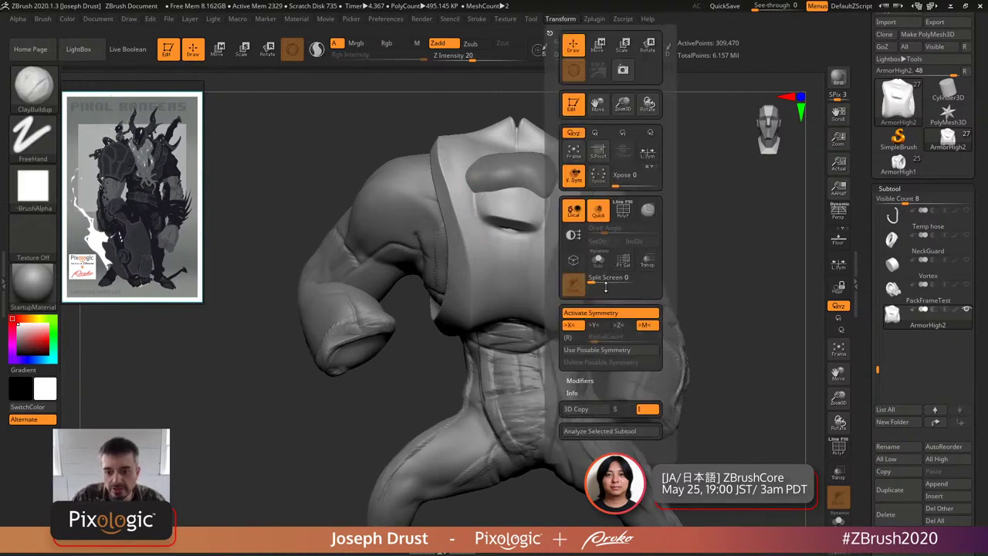
left_click(601, 352)
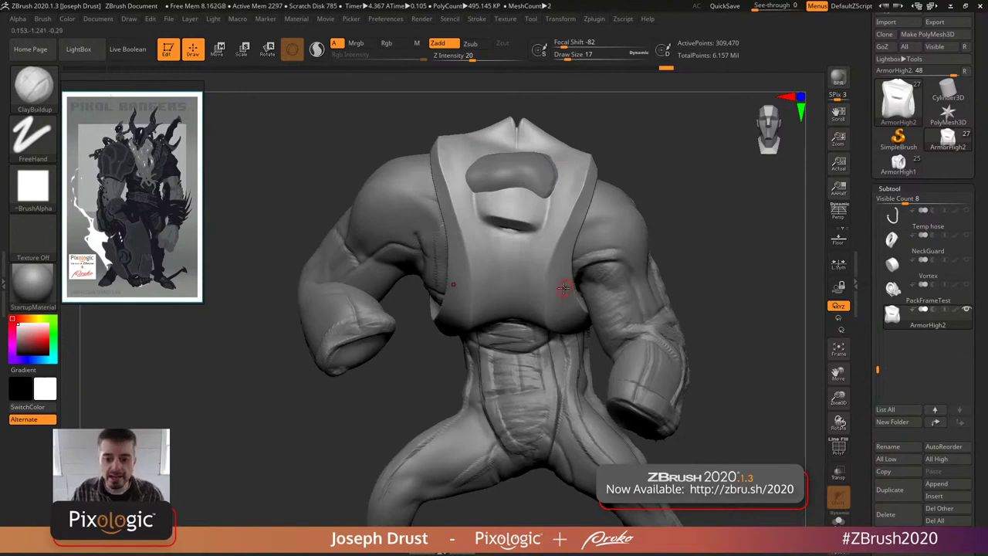
mouse_move(565, 284)
left_mouse_down()
mouse_move(557, 309)
mouse_move(556, 270)
left_mouse_up()
mouse_move(719, 206)
left_mouse_down()
mouse_move(761, 186)
mouse_move(702, 214)
mouse_move(719, 217)
left_mouse_up()
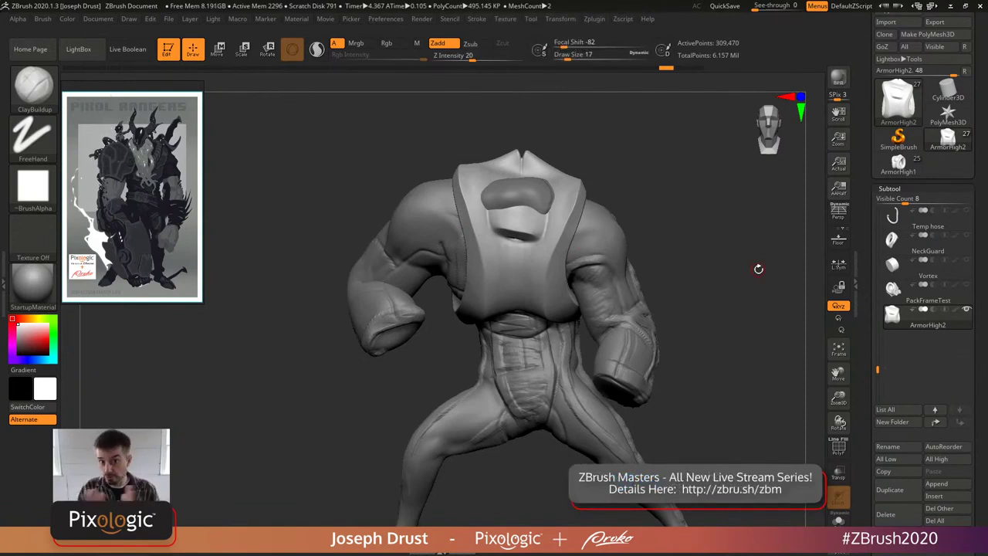
left_click(561, 19)
left_click(605, 313)
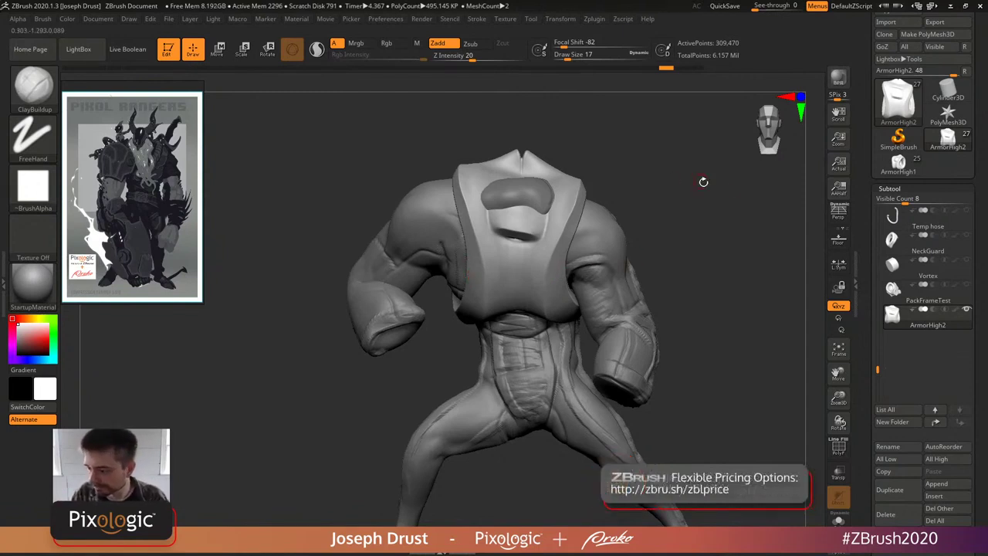
- Move the reference image clear of the LightBox files and load the 01_LinesPoseableSym file
key("comma")
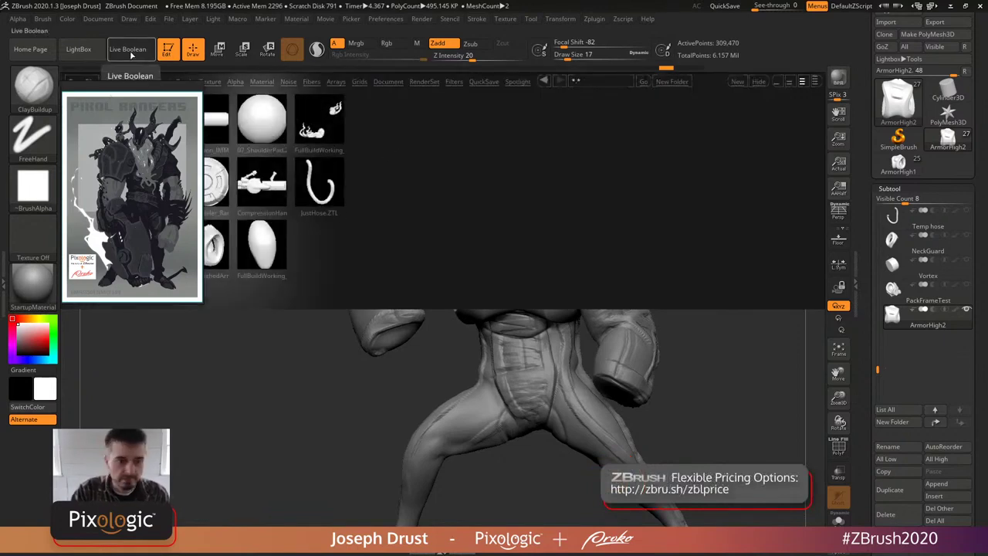
right_click(158, 89)
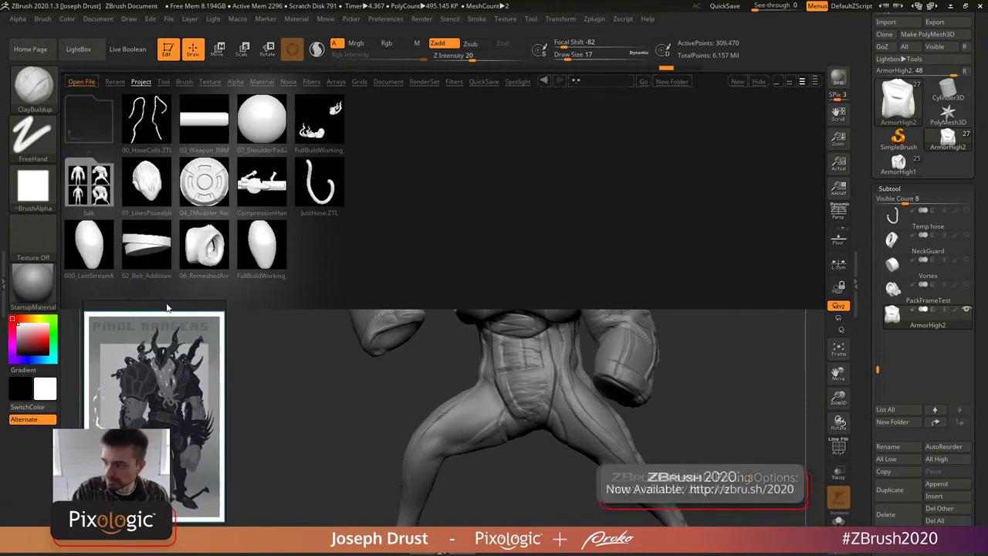
double_click(162, 181)
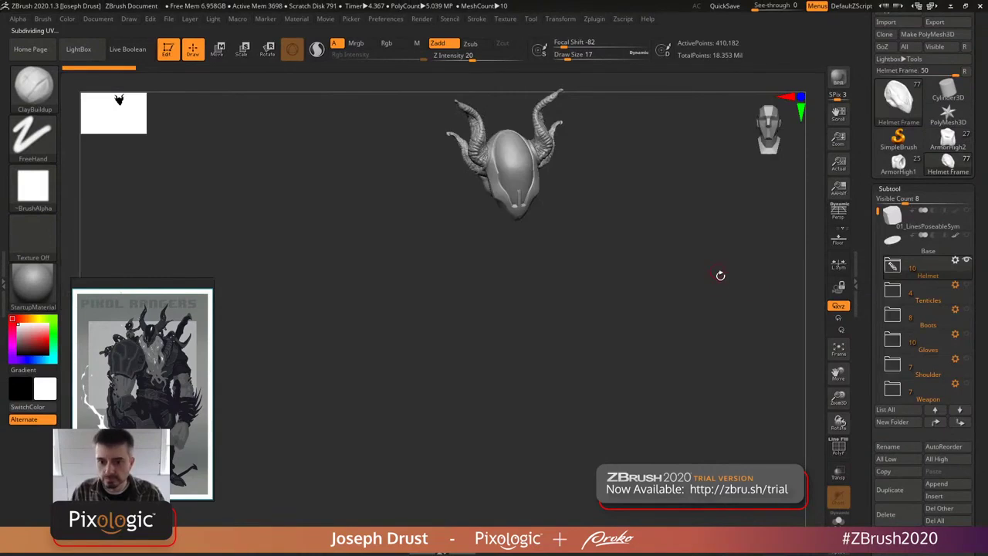
- Select the Glow Text subtool in the Helmet folder, and hide Helmet Inner Glass and GlassOuter1
left_click(840, 349)
left_click_drag(662, 216, 629, 251, "alt")
left_click_drag(551, 379, 807, 240)
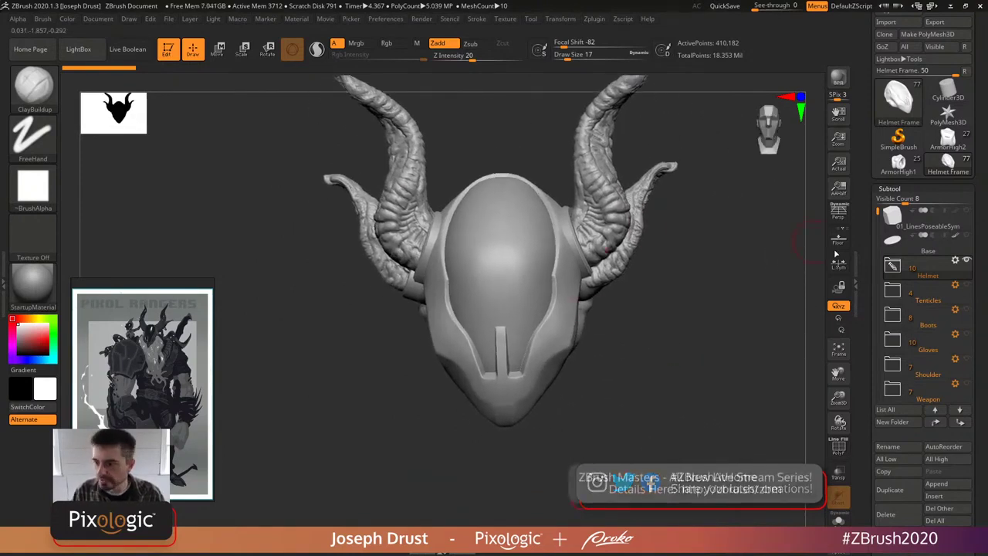
left_click(892, 266)
left_click_drag(877, 210, 877, 243)
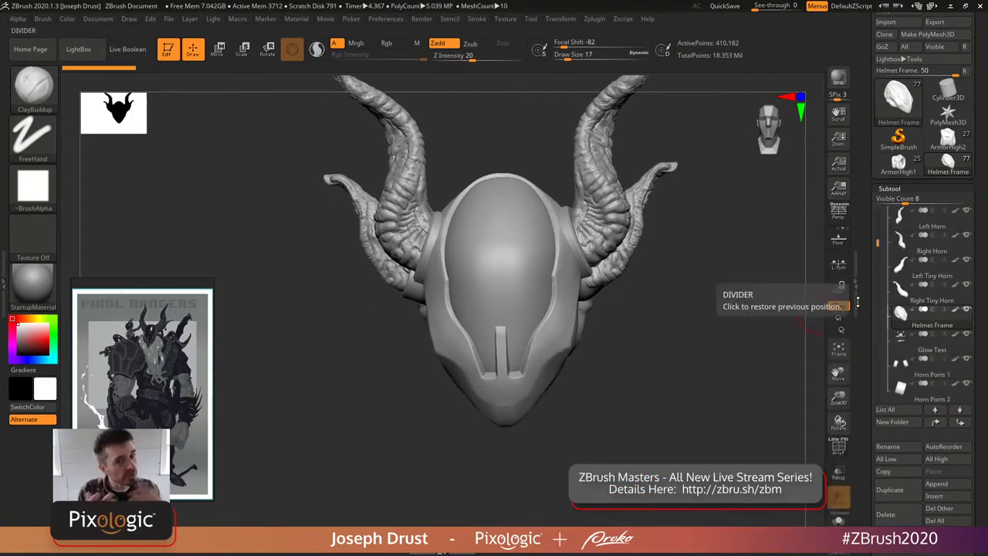
left_click(927, 351)
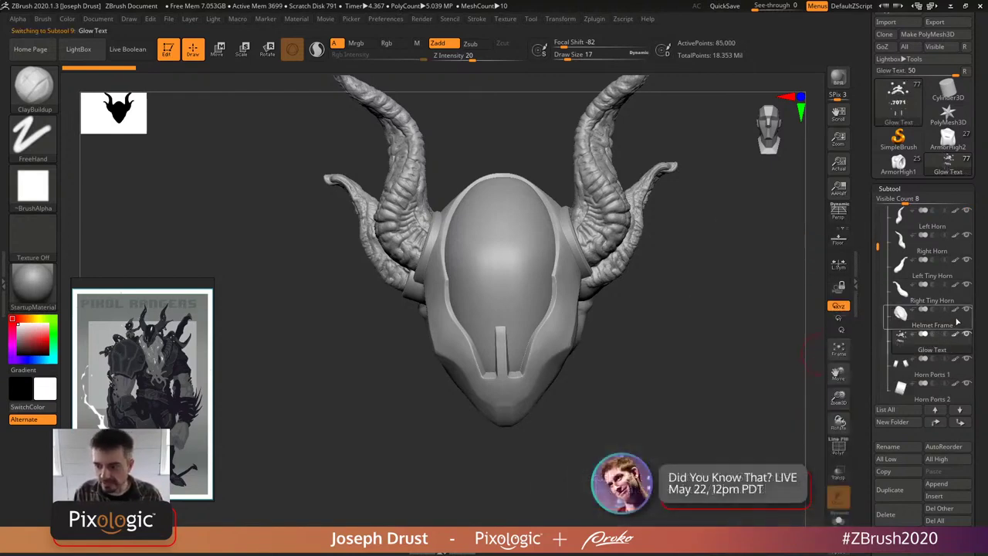
scroll(885, 255, "up", 2)
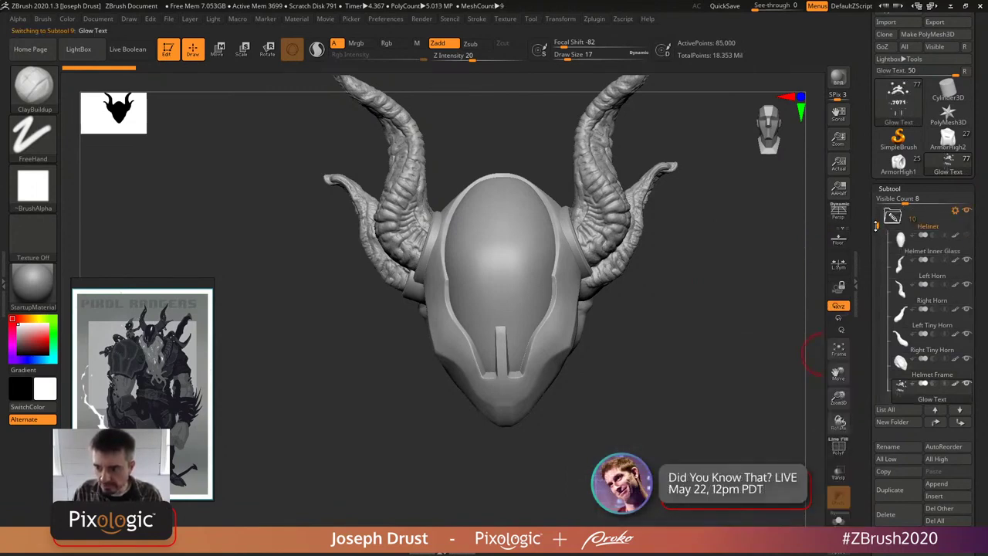
scroll(927, 309, "down", 5)
left_click(954, 336)
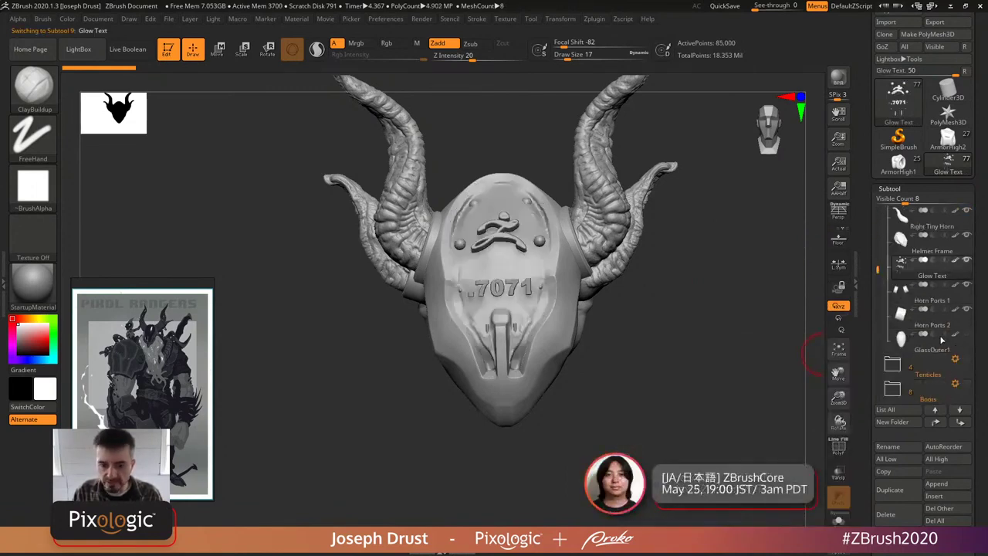
- Show the GlassOuter1 and Helmet Inner Glass subtools of the Helmet folder again
mouse_move(757, 319)
left_mouse_down()
mouse_move(773, 312)
mouse_move(747, 321)
left_mouse_up()
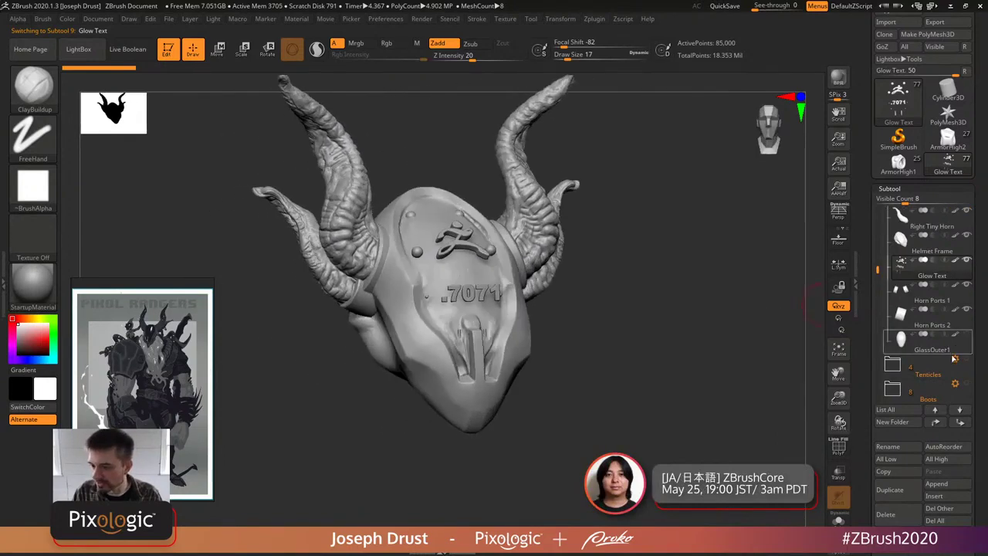
left_click(968, 337)
left_click_drag(878, 270, 879, 221)
mouse_move(970, 241)
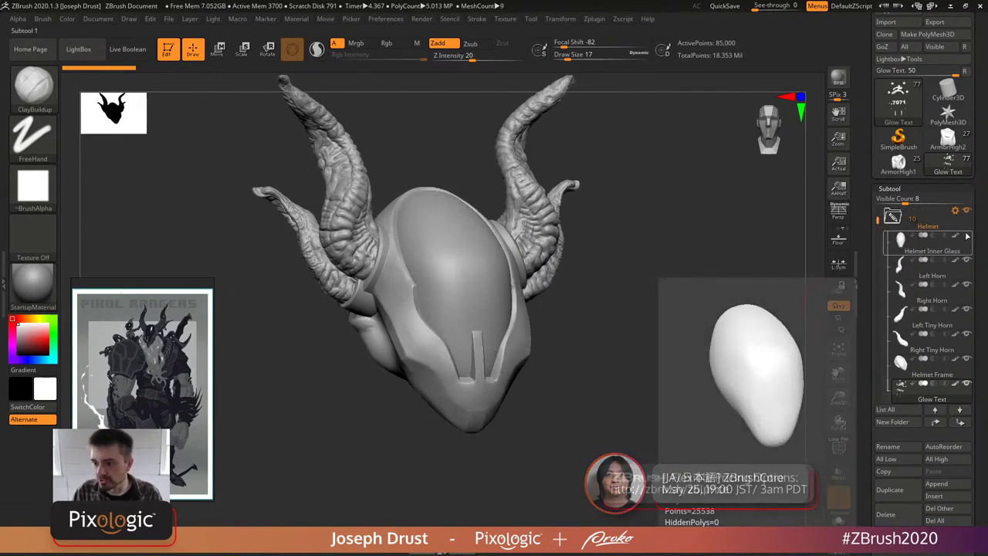
left_click_drag(777, 294, 694, 290)
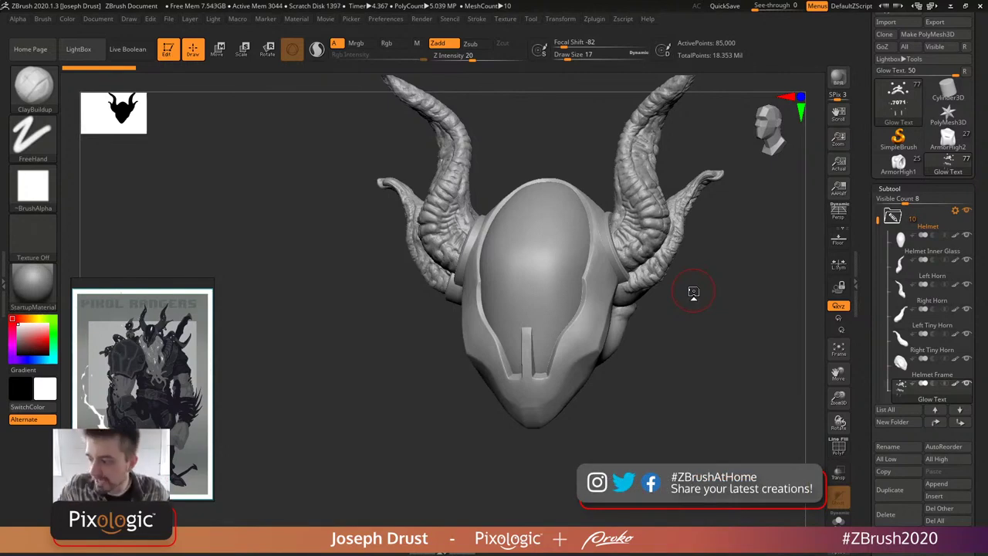
- Make the Helmet Frame the active subtool and zoom the reference image in on the creature's helmet
mouse_move(878, 220)
left_mouse_down()
mouse_move(877, 270)
mouse_move(877, 224)
left_mouse_up()
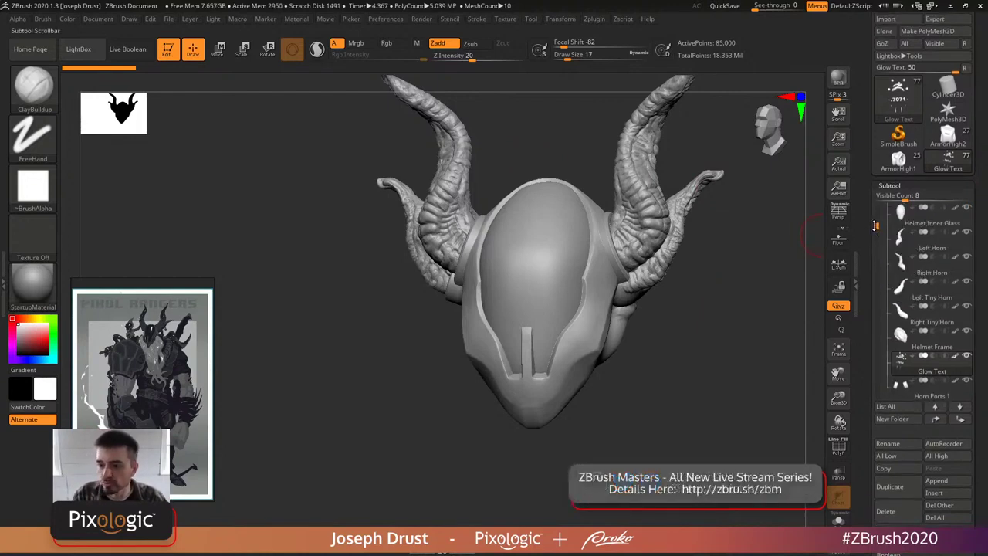
left_click_drag(759, 290, 764, 347)
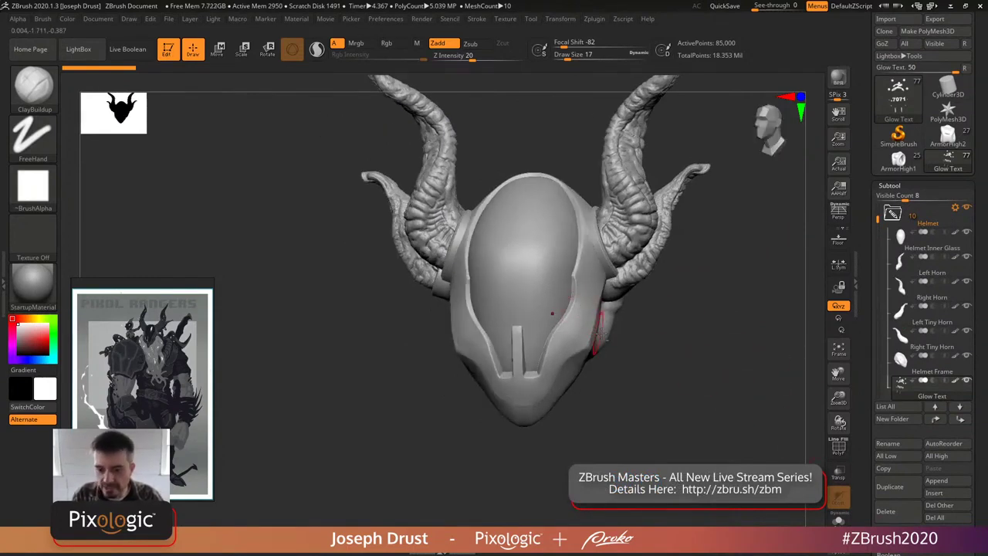
left_click(593, 239, "alt")
left_click_drag(671, 376, 248, 357)
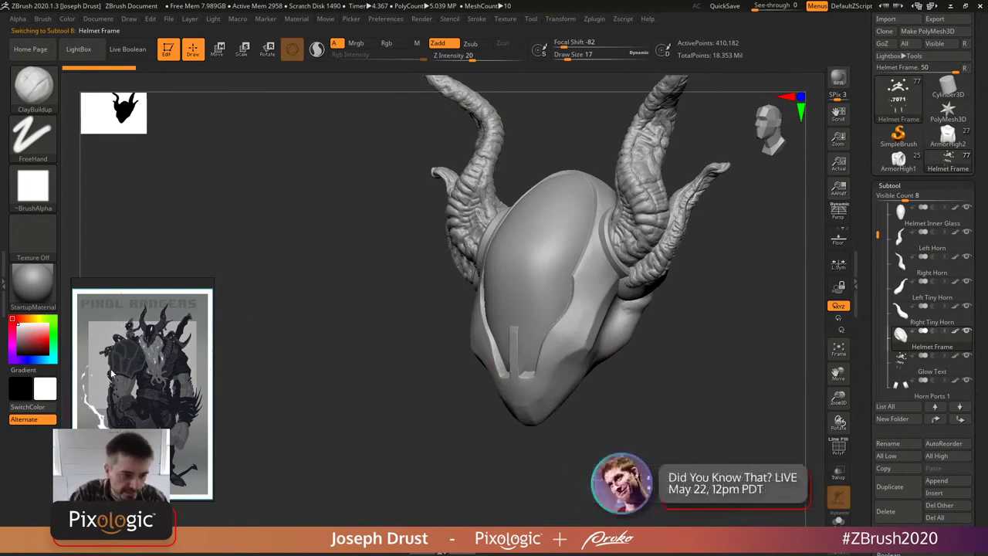
scroll(154, 340, "up", 3)
scroll(163, 332, "down", 3)
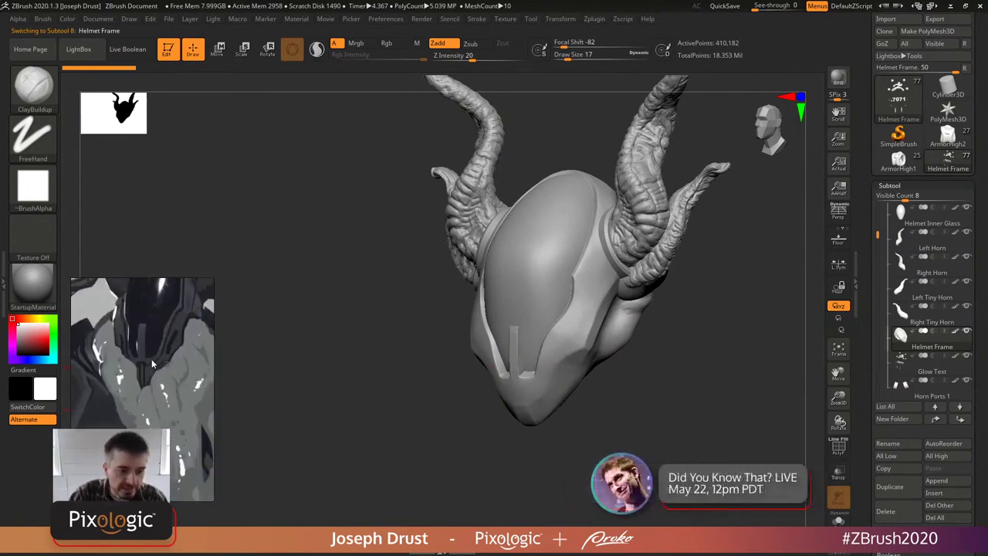
scroll(155, 359, "up", 3)
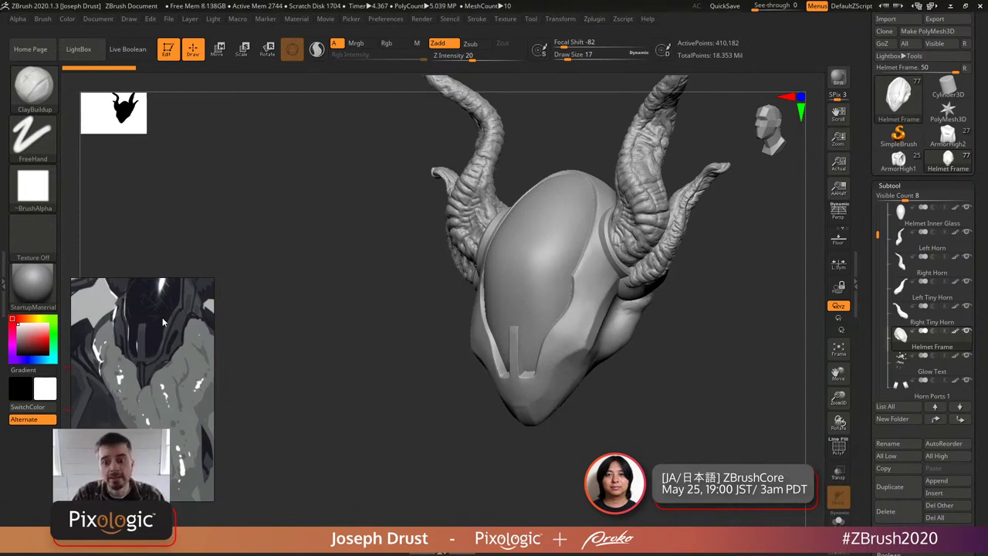
- Switch from ClayBuildup to the Jdrust_Standard brush for detailing the helmet frame
left_click_drag(738, 345, 723, 369)
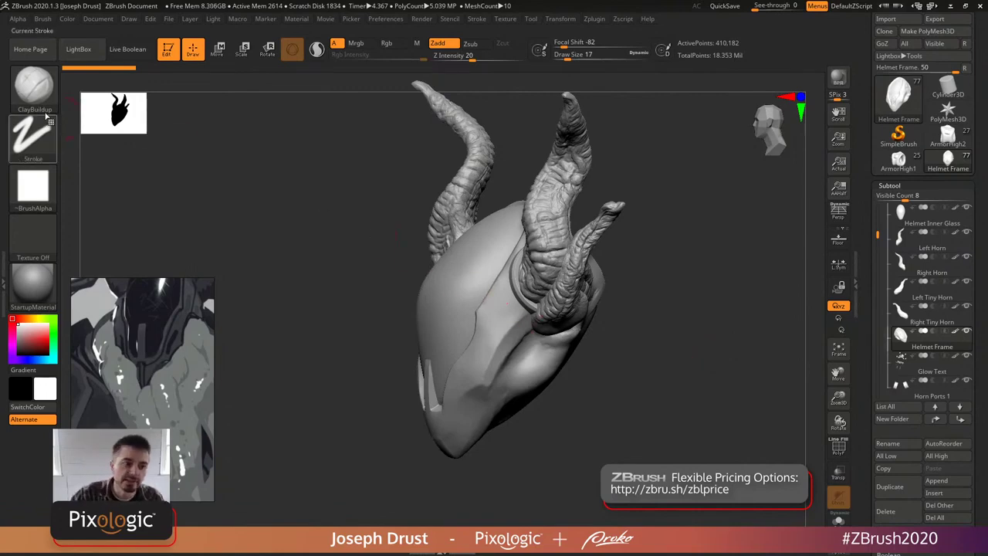
left_click(33, 86)
left_click(541, 97)
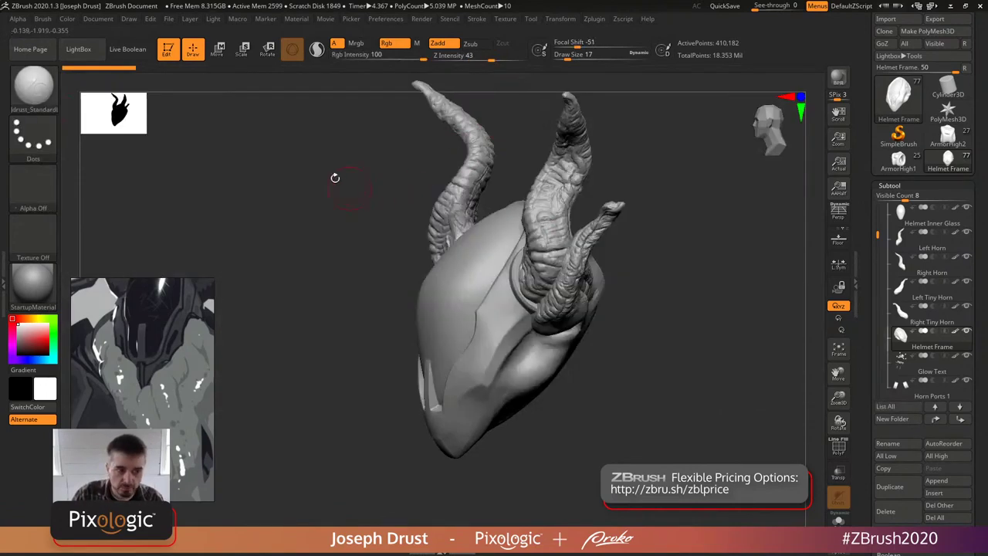
left_click(477, 18)
left_click(509, 200)
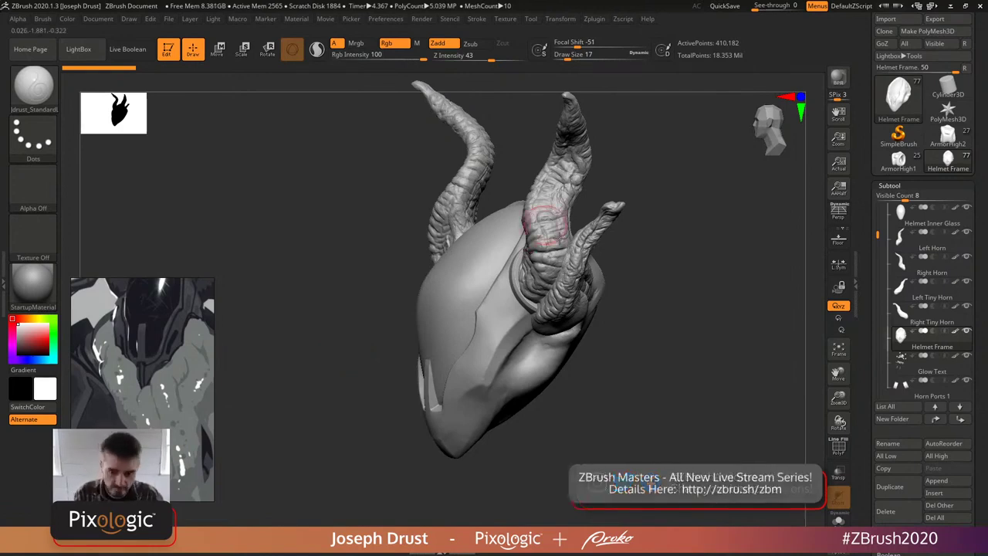
- Isolate the Helmet Frame in Solo mode and check its polygon wireframe, turning the wireframe display off again
left_click(838, 518)
mouse_move(711, 375)
left_mouse_down()
mouse_move(673, 373)
mouse_move(686, 363)
mouse_move(649, 364)
mouse_move(695, 371)
mouse_move(525, 358)
left_mouse_up()
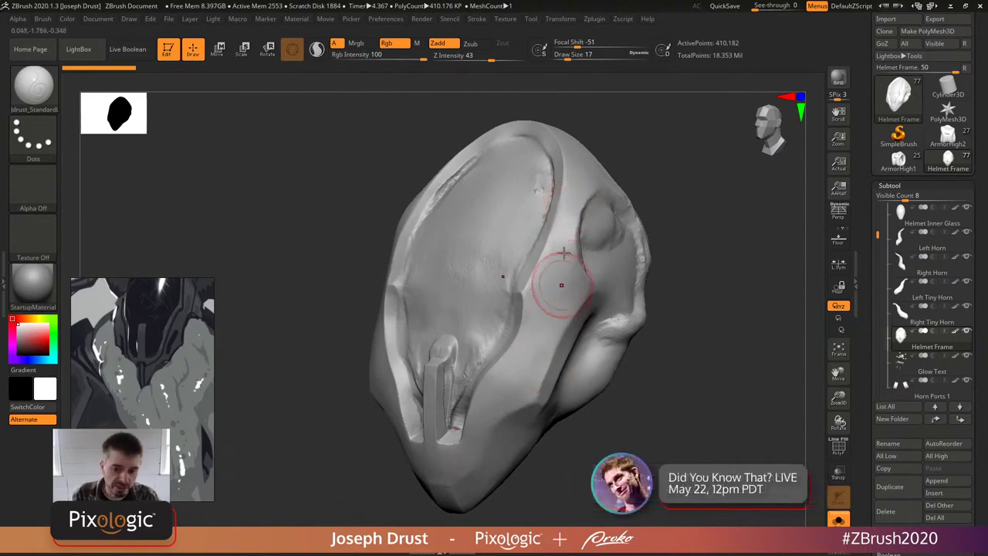
right_click_drag(552, 221, 706, 271)
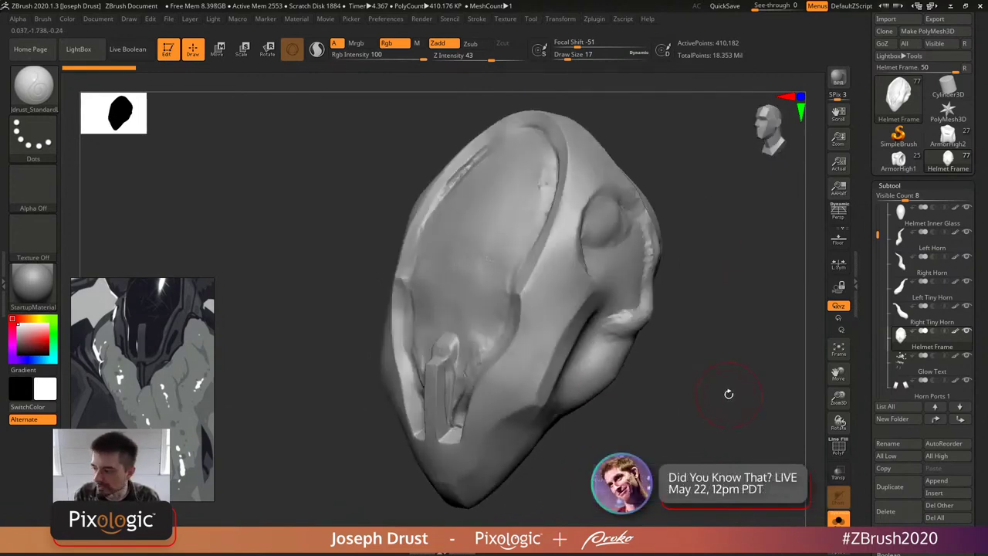
left_click(839, 448)
mouse_move(713, 404)
left_mouse_down()
mouse_move(676, 397)
mouse_move(695, 344)
mouse_move(731, 337)
mouse_move(716, 353)
mouse_move(665, 266)
mouse_move(680, 277)
mouse_move(677, 314)
left_mouse_up()
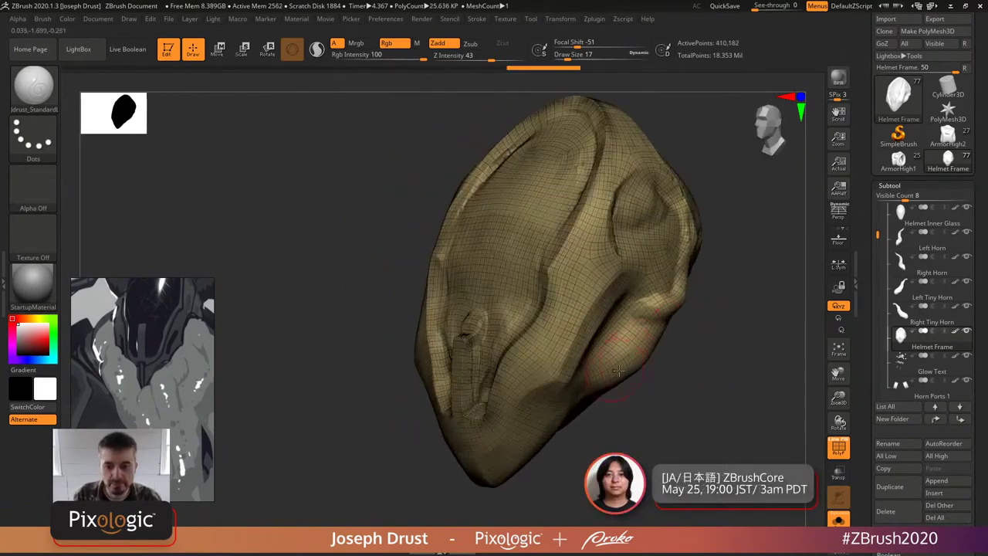
left_click(842, 450)
mouse_move(719, 435)
left_mouse_down()
mouse_move(713, 404)
mouse_move(723, 404)
mouse_move(701, 392)
mouse_move(713, 404)
mouse_move(660, 199)
left_mouse_up()
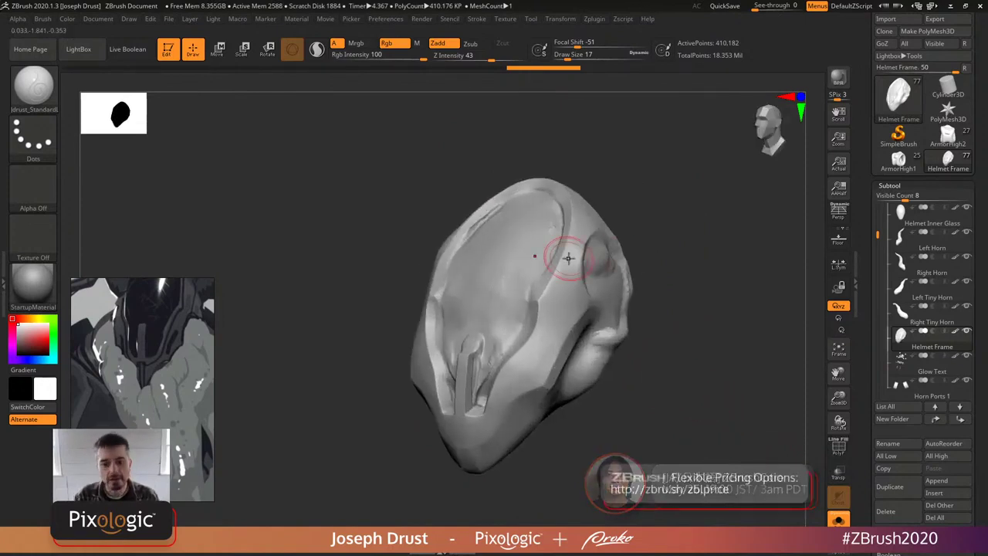
- Try a short stroke at draw size 4 beside the visor opening without posable symmetry
left_click_drag(705, 282, 539, 356)
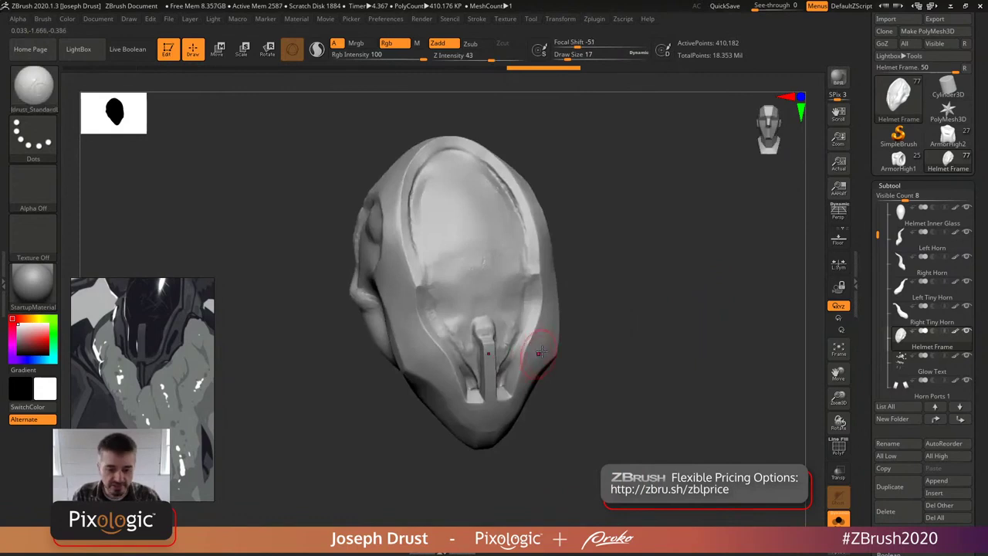
right_click_drag(545, 343, 541, 313)
key("space")
left_click_drag(541, 333, 533, 340)
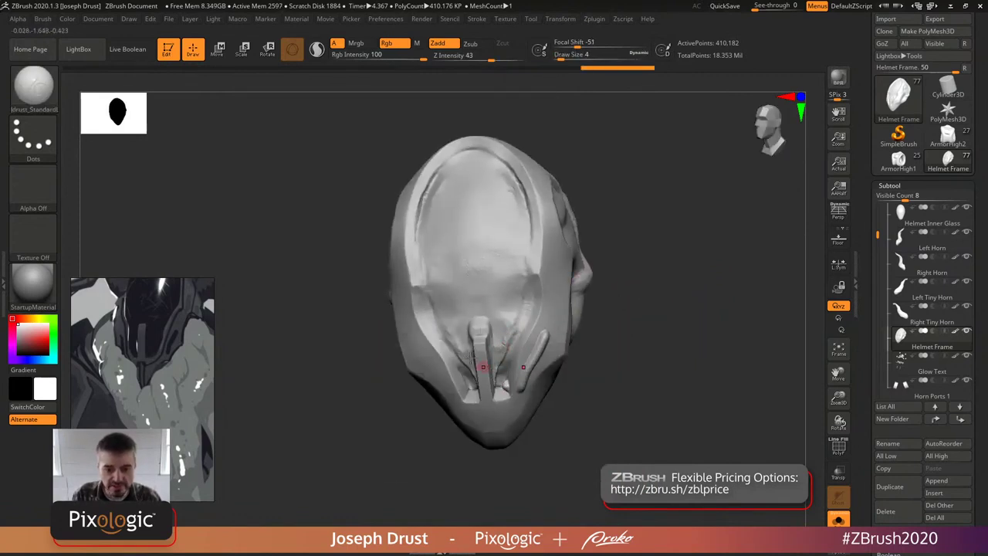
- Turn on Use Posable Symmetry for the posed Helmet Frame
left_click(530, 19)
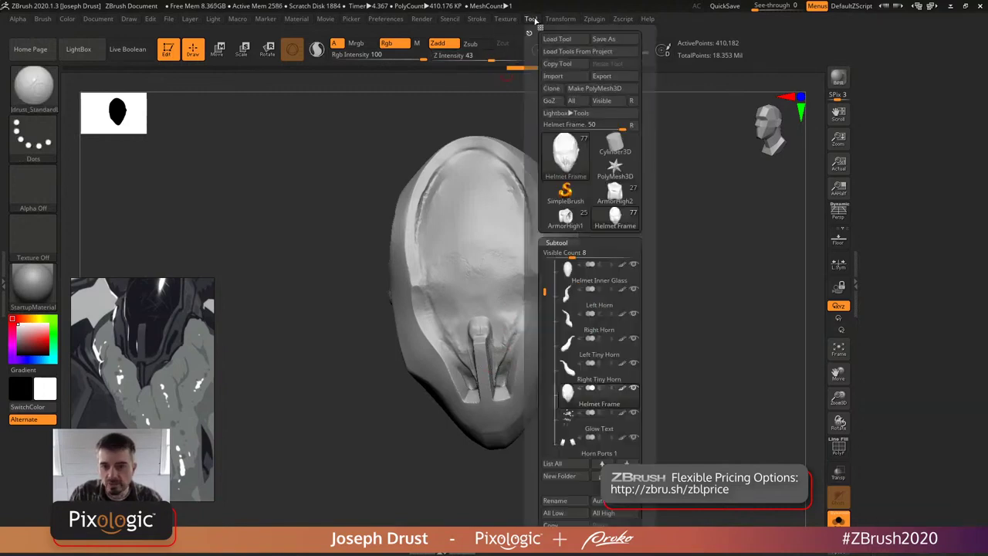
left_click(561, 19)
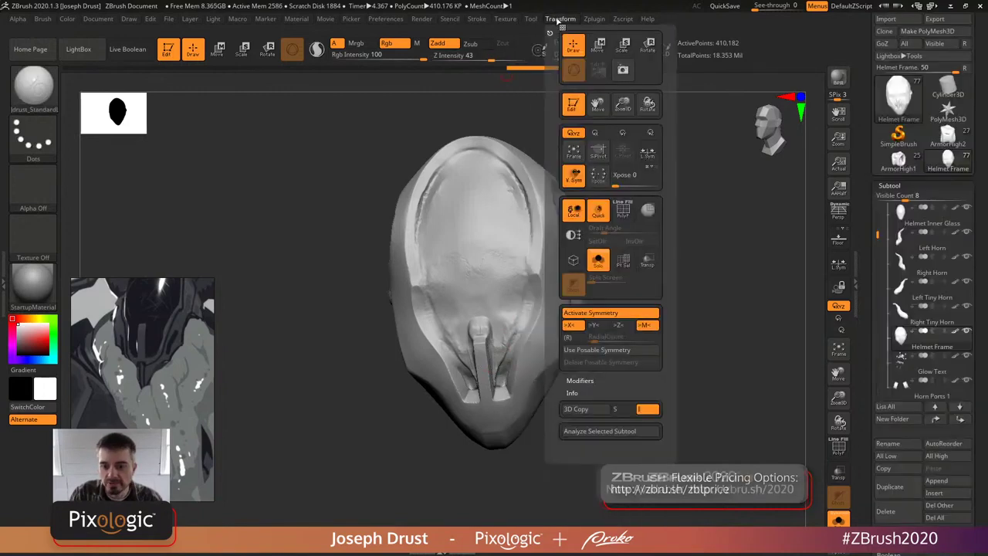
left_click(605, 352)
left_click_drag(732, 360, 569, 219)
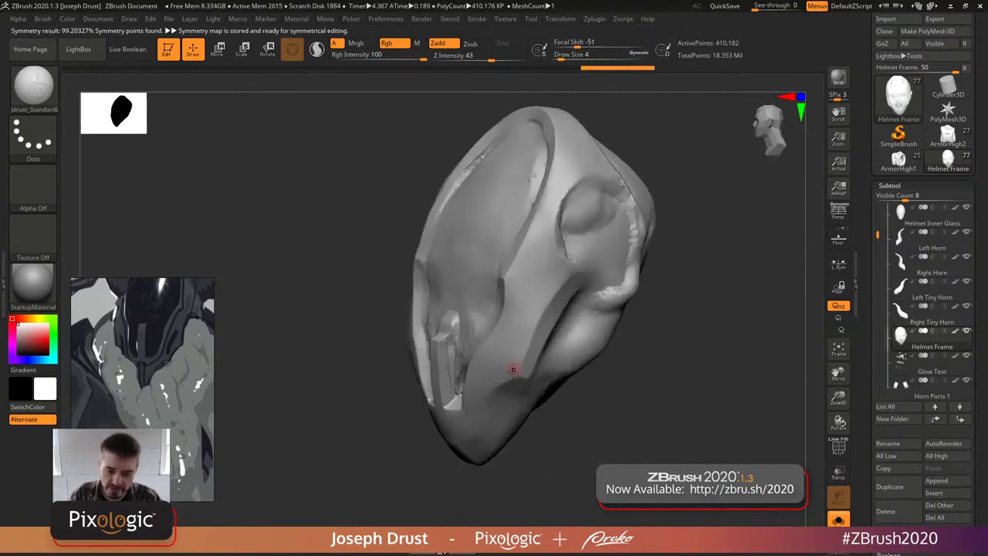
- Try a mirrored stroke at draw size 2 from the lower corner of the visor opening, and undo it
left_click_drag(691, 382, 510, 287)
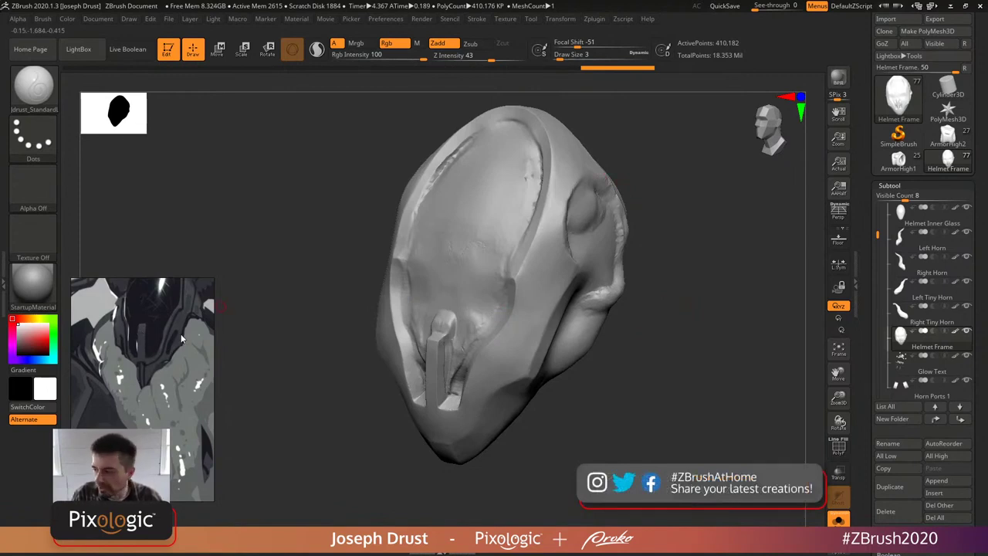
left_click_drag(737, 361, 680, 317)
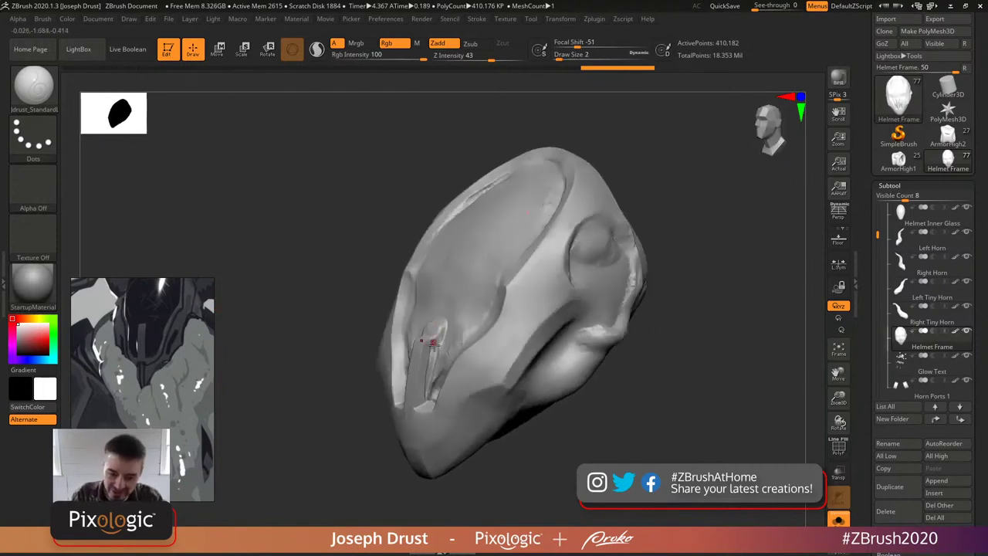
left_click_drag(698, 236, 503, 297)
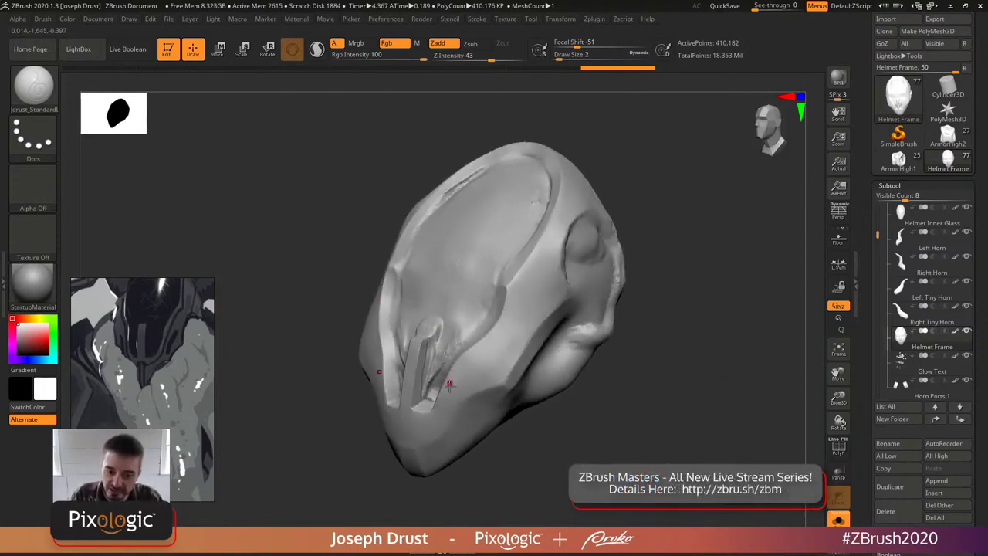
left_click_drag(664, 190, 633, 203)
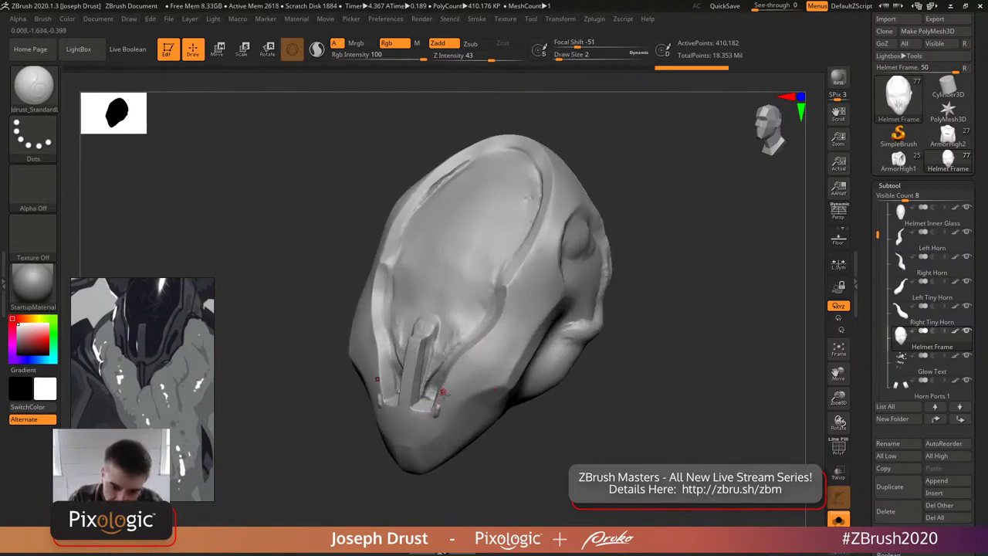
left_click_drag(437, 409, 441, 394)
key("ctrl+z")
- Turn off Rgb, set the draw size to 1, and draw a thin mirrored line around the visor opening's rim
left_click(395, 44)
key("bracketleft")
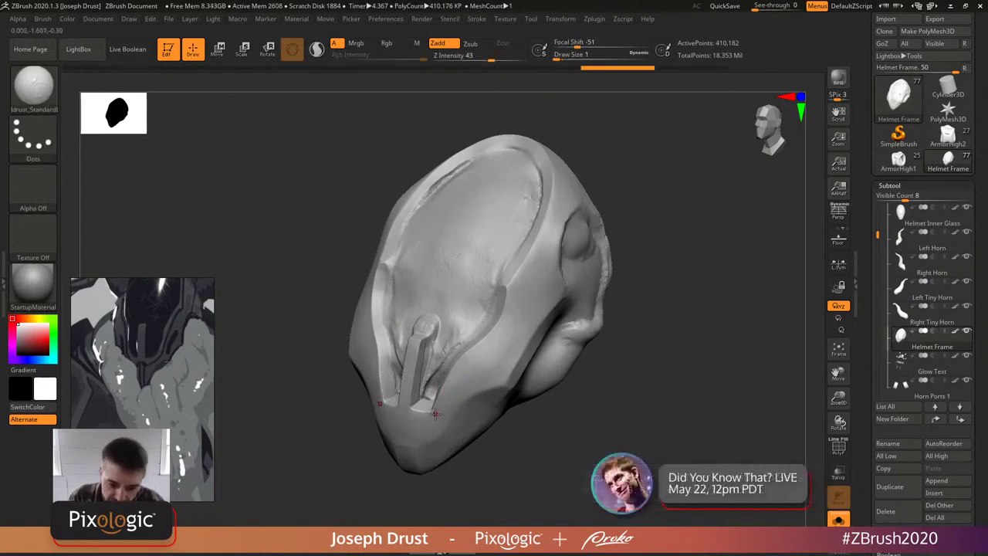
mouse_move(442, 392)
left_mouse_down()
mouse_move(459, 360)
mouse_move(505, 317)
mouse_move(513, 272)
mouse_move(552, 211)
mouse_move(559, 153)
left_mouse_up()
mouse_move(677, 267)
left_mouse_down()
mouse_move(674, 216)
mouse_move(650, 266)
mouse_move(816, 278)
mouse_move(780, 273)
mouse_move(772, 286)
left_mouse_up()
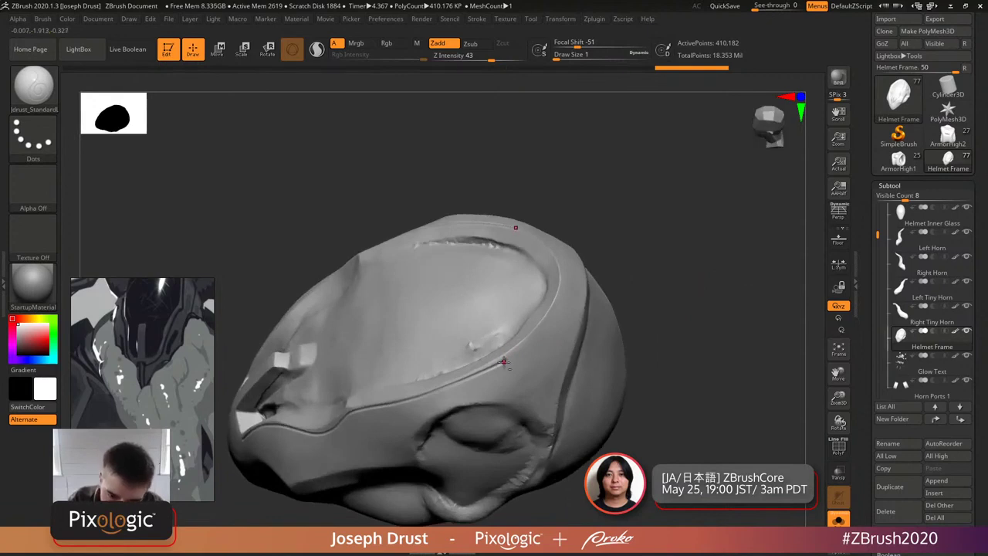
mouse_move(535, 339)
left_mouse_down()
mouse_move(567, 296)
mouse_move(569, 255)
left_mouse_up()
- Smooth the visor rim line and extend it across the lower edge of the opening below the central bar
mouse_move(677, 249)
left_mouse_down()
mouse_move(812, 286)
mouse_move(514, 294)
left_mouse_up()
key("shift")
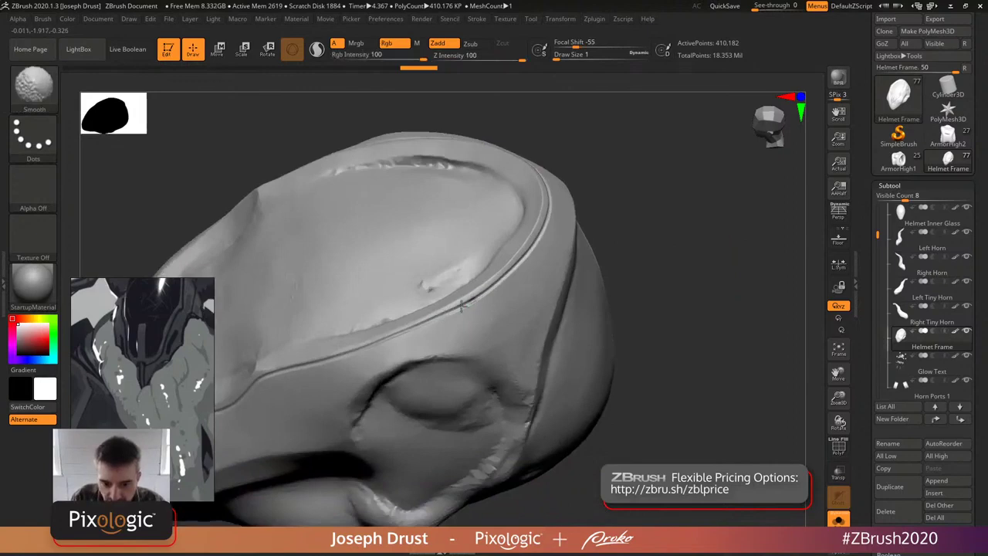
mouse_move(730, 309)
left_mouse_down()
mouse_move(695, 332)
mouse_move(686, 298)
mouse_move(666, 298)
mouse_move(713, 288)
mouse_move(717, 300)
mouse_move(480, 390)
left_mouse_up()
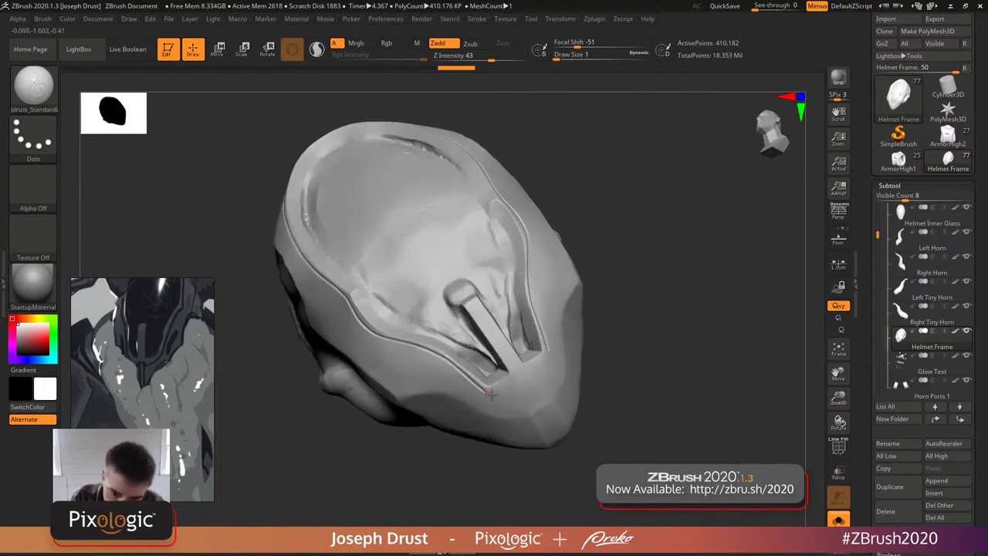
left_click_drag(498, 387, 550, 360)
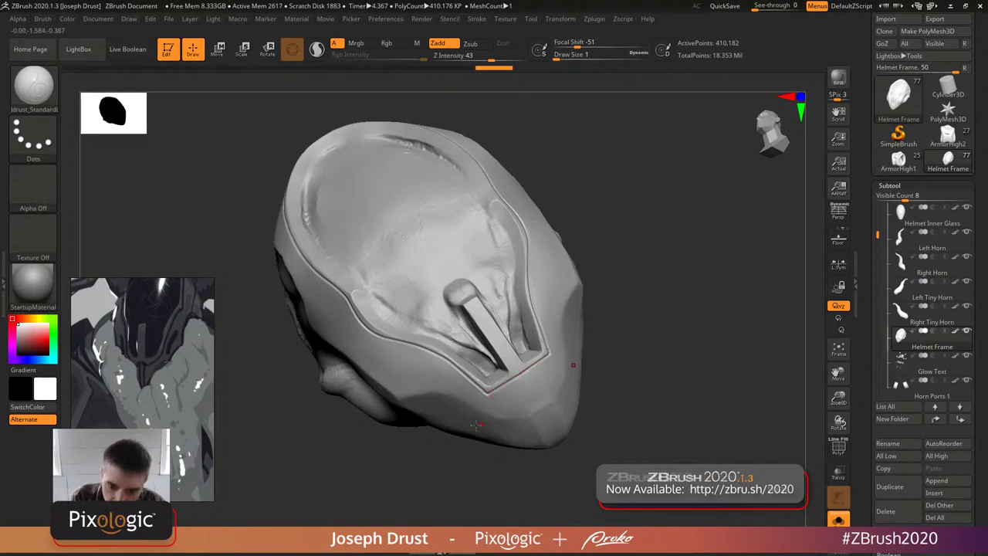
key("shift")
- Draw a mirrored thin panel line outlining the plate on the side of the helmet's chin
mouse_move(703, 335)
left_mouse_down()
mouse_move(710, 278)
mouse_move(696, 371)
mouse_move(483, 417)
left_mouse_up()
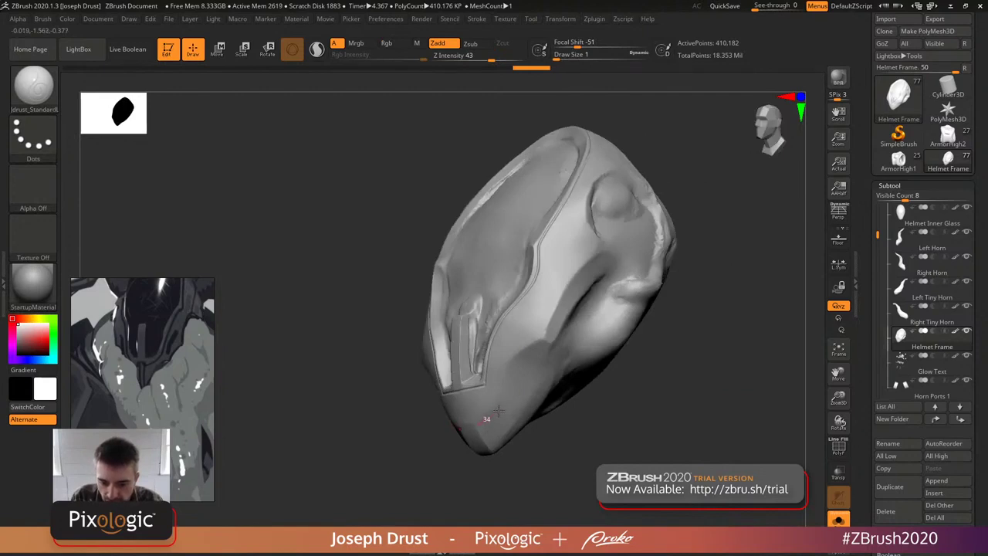
mouse_move(510, 394)
left_mouse_down()
mouse_move(528, 346)
mouse_move(563, 330)
mouse_move(525, 386)
mouse_move(479, 425)
left_mouse_up()
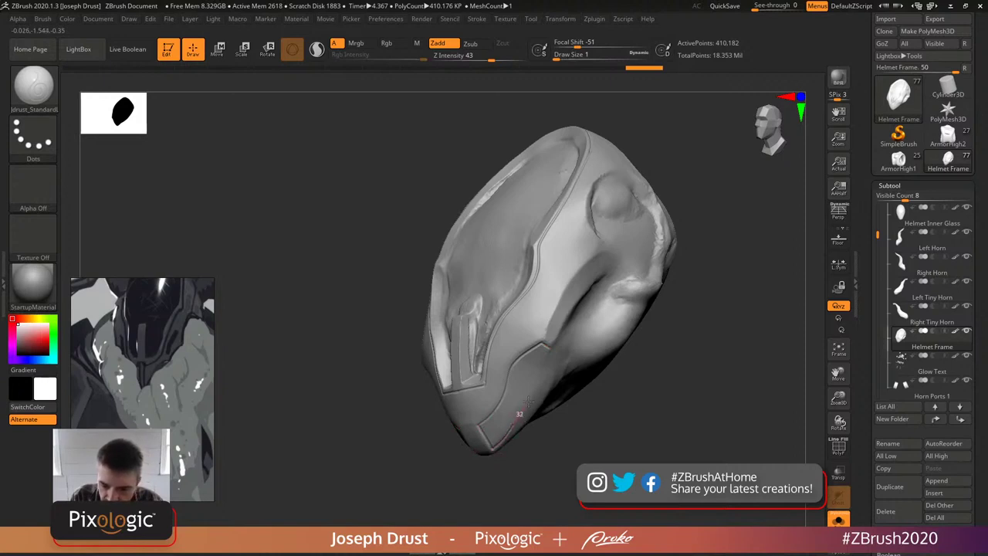
left_click_drag(721, 415, 675, 377)
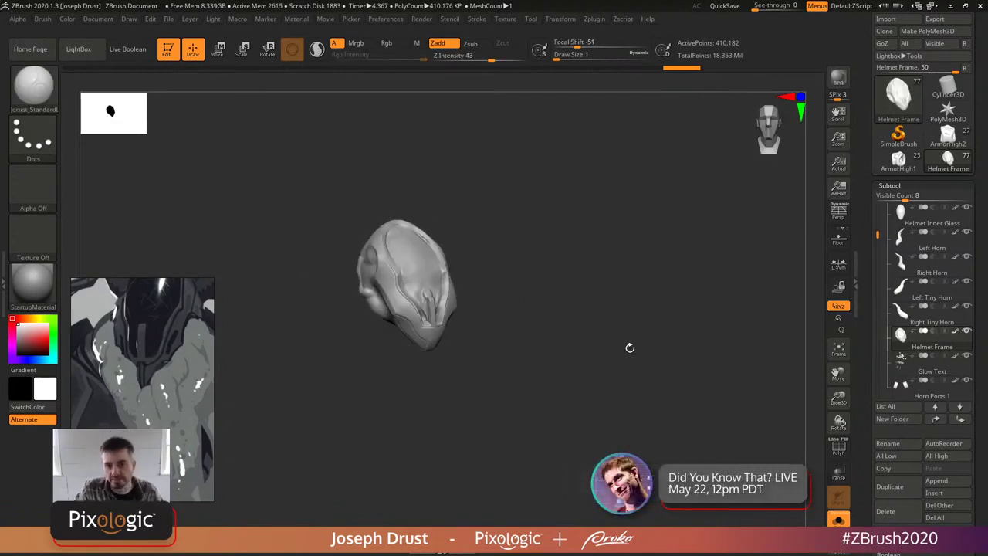
- Examine the helmet frame's visor and chin panel lines from the front and side, near and far
left_click_drag(634, 214, 662, 259)
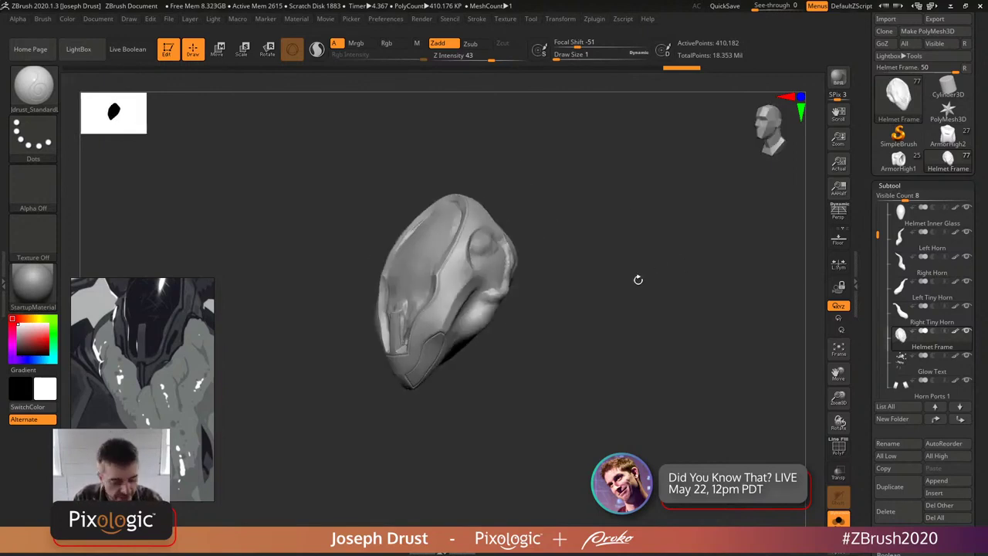
mouse_move(638, 293)
left_mouse_down()
mouse_move(643, 343)
mouse_move(688, 397)
mouse_move(661, 386)
mouse_move(697, 430)
mouse_move(617, 348)
left_mouse_up()
left_click_drag(626, 406, 430, 263)
mouse_move(378, 397)
left_mouse_down()
mouse_move(409, 335)
mouse_move(471, 295)
left_mouse_up()
mouse_move(653, 395)
left_mouse_down()
mouse_move(677, 382)
mouse_move(670, 392)
mouse_move(728, 328)
mouse_move(660, 364)
mouse_move(638, 407)
mouse_move(616, 393)
mouse_move(607, 287)
mouse_move(618, 331)
mouse_move(604, 397)
left_mouse_up()
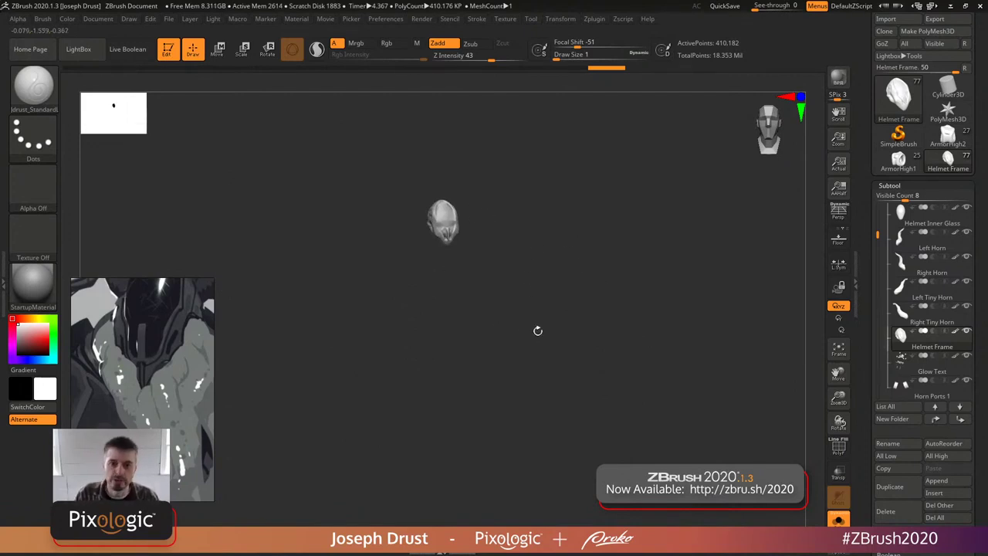
left_click_drag(571, 330, 598, 382)
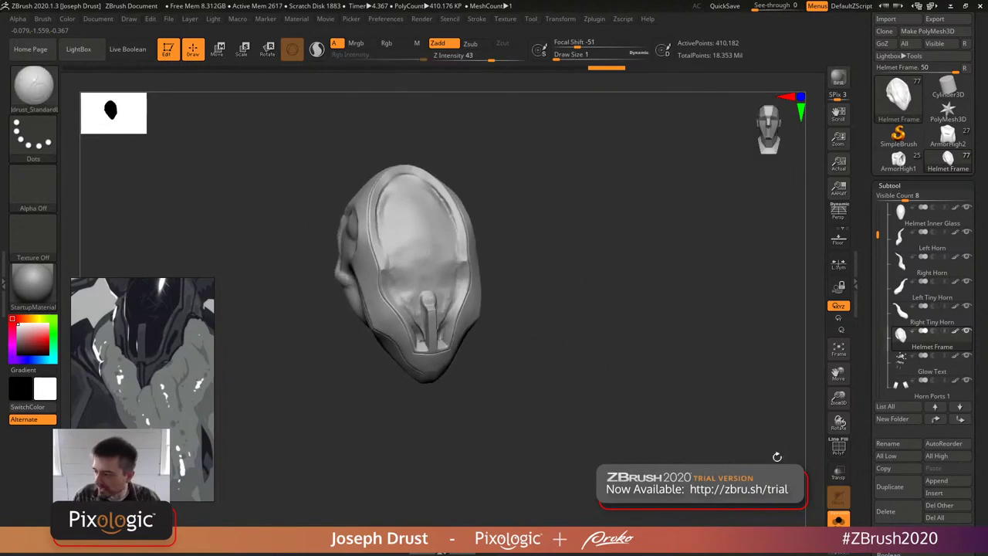
- Show all the parts again and draw thin mirrored lines on the helmet frame around the bases of the large horns
left_click(838, 519)
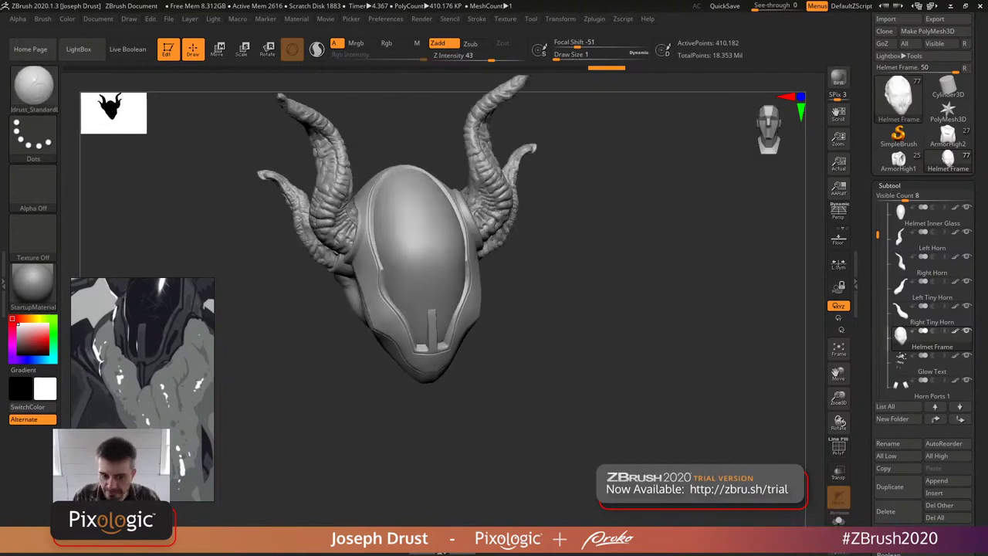
left_click_drag(669, 406, 690, 395, "alt")
left_click_drag(652, 368, 431, 318)
left_click_drag(598, 263, 454, 350)
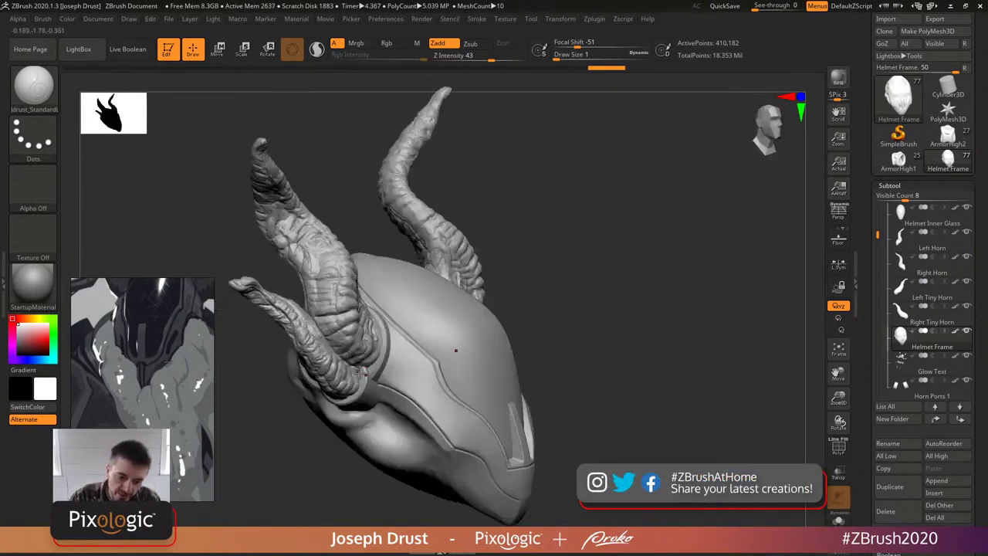
left_click_drag(432, 307, 351, 370)
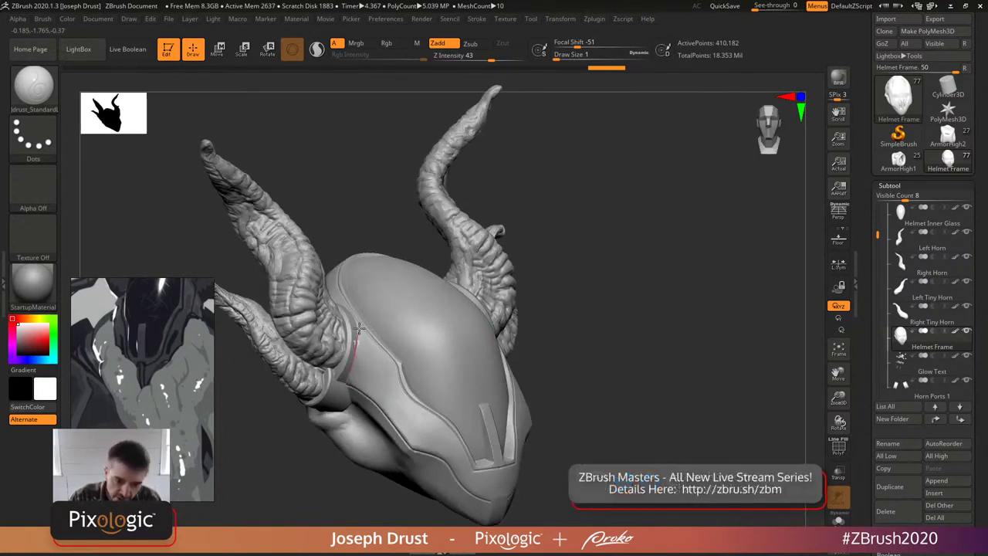
left_click_drag(646, 271, 530, 290)
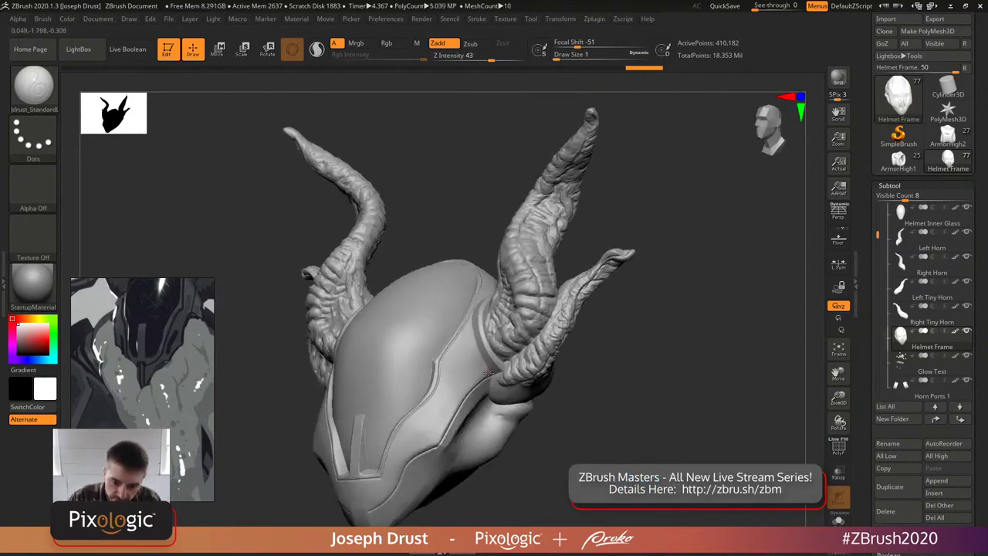
left_click_drag(480, 351, 467, 310)
left_click_drag(696, 231, 492, 373)
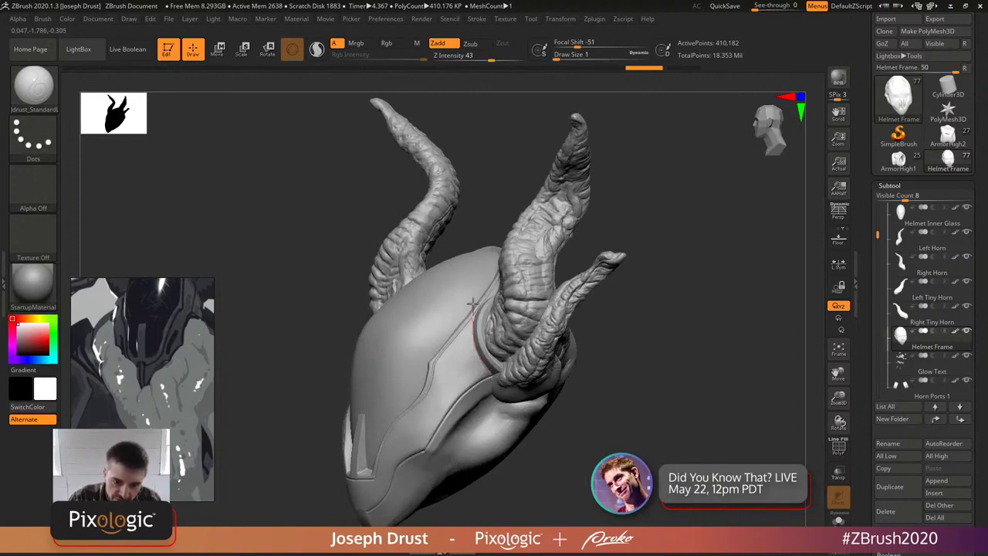
left_click_drag(693, 332, 420, 313)
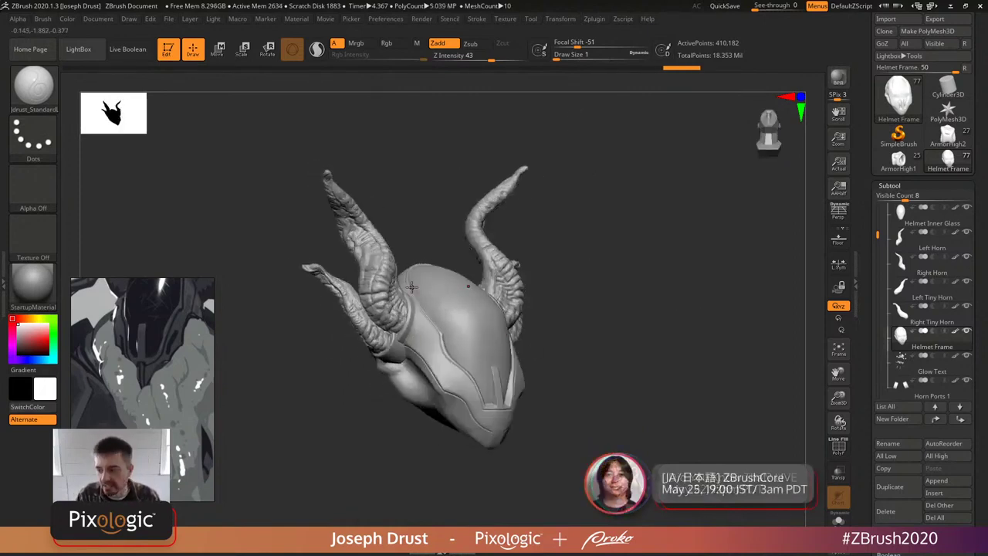
- Examine the helmet, its panel lines and the horns from the front and both sides
left_click_drag(693, 264, 509, 272)
key("Tab")
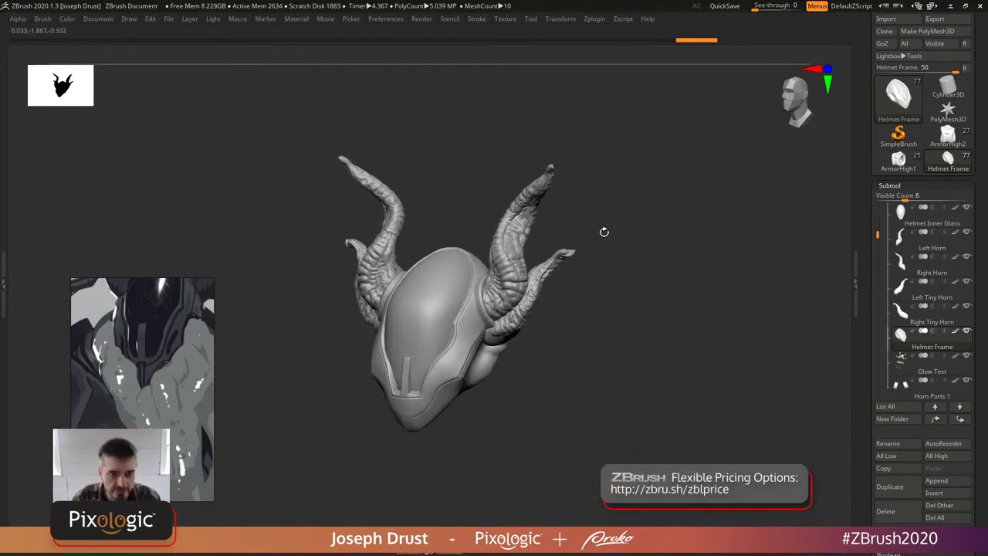
key("Tab")
left_click_drag(675, 290, 660, 232)
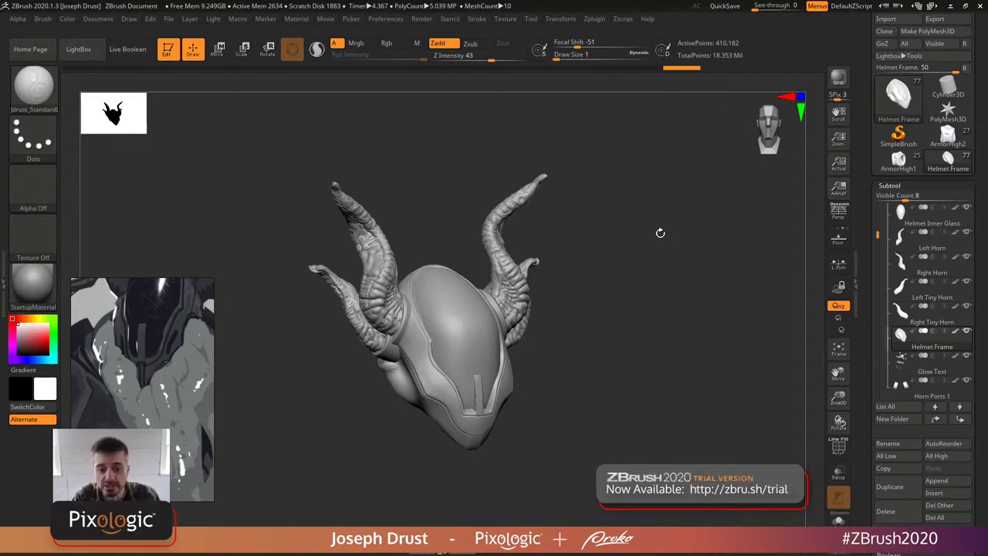
left_click_drag(542, 224, 504, 284)
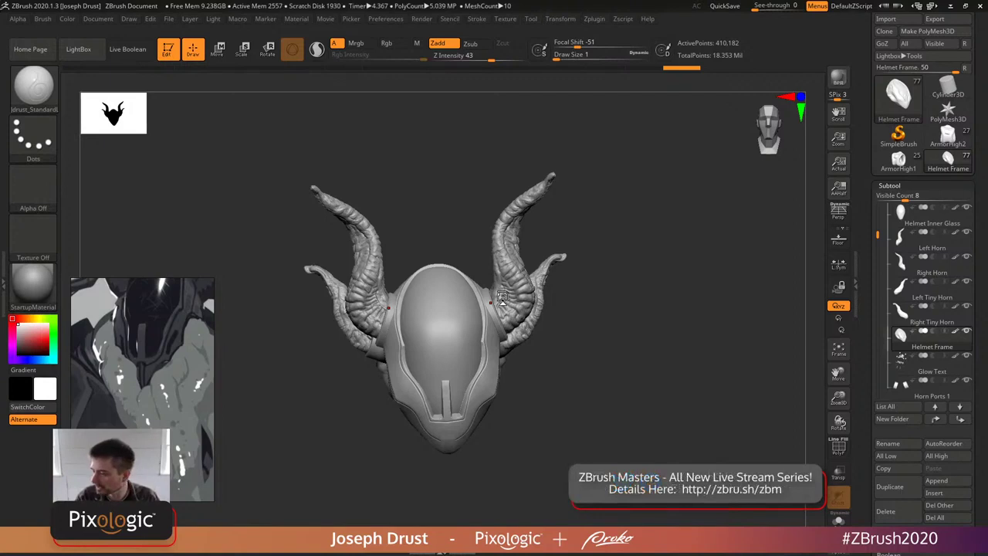
left_click_drag(724, 315, 783, 358)
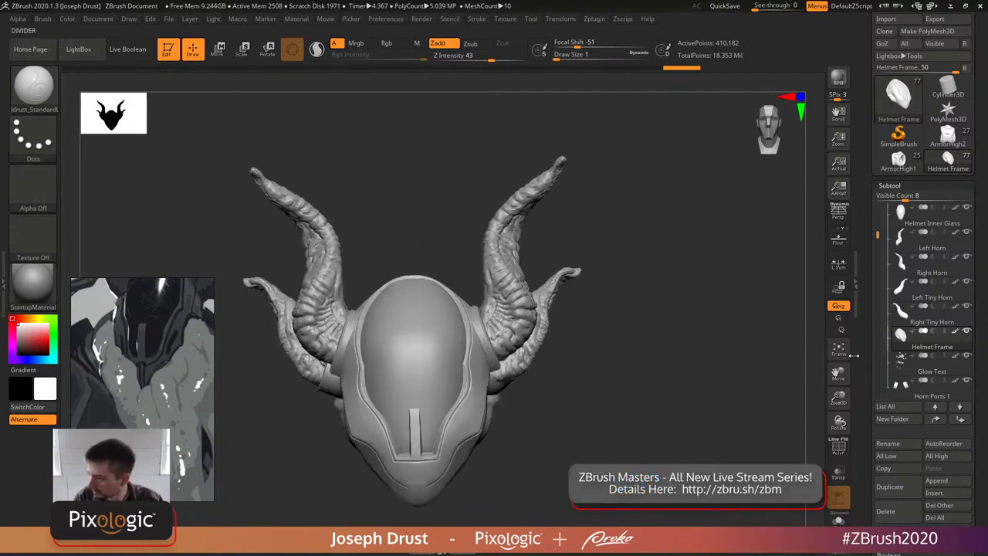
scroll(919, 309, "down", 2)
left_click_drag(699, 309, 598, 233)
- Switch to the ClayBuildup brush, select the Left Horn subtool and isolate it with its wireframe hidden
key("b")
key("c")
key("b")
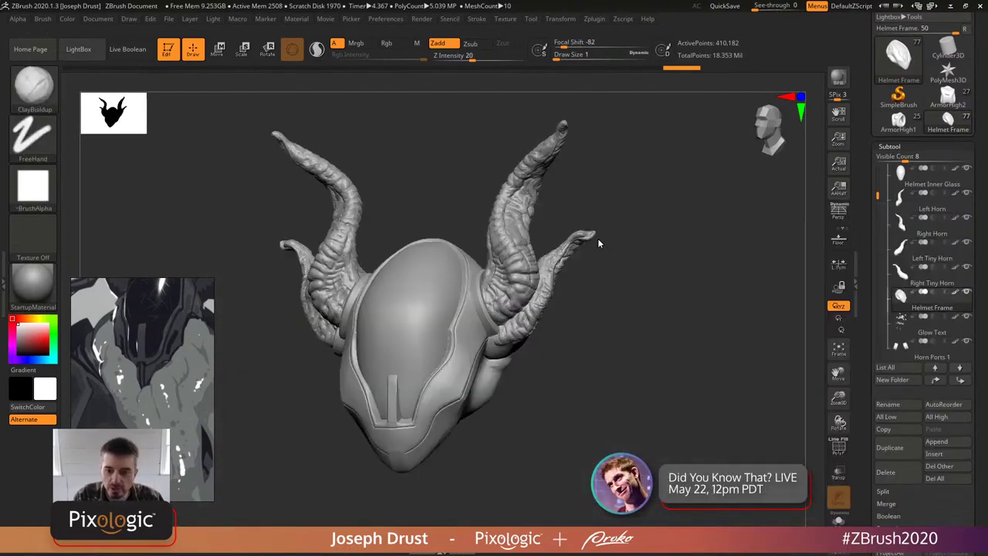
left_click_drag(618, 193, 507, 319, "shift")
left_click_drag(624, 236, 587, 309)
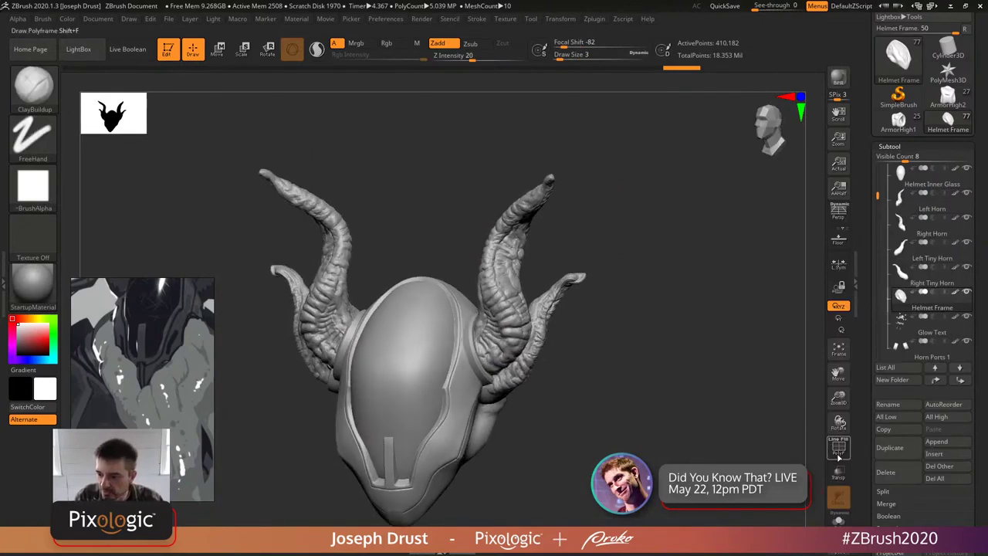
left_click(525, 330, "alt")
left_click(839, 447)
left_click_drag(688, 348, 681, 437, "alt")
left_click(705, 397)
left_click_drag(705, 396, 710, 366)
left_click_drag(641, 313, 677, 346)
key("shift+f")
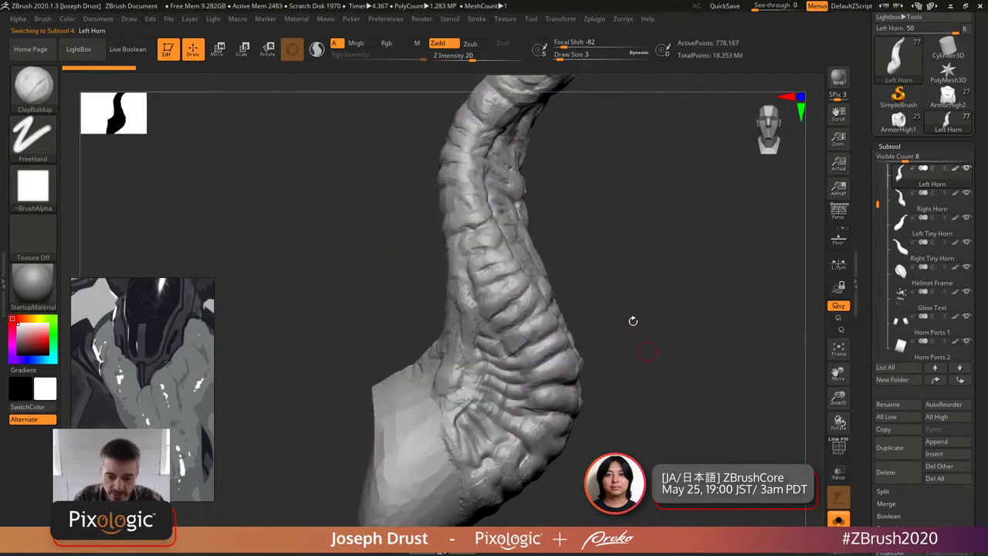
key("[")
key("]")
mouse_move(522, 375)
left_mouse_down()
mouse_move(520, 401)
mouse_move(535, 384)
mouse_move(525, 375)
mouse_move(556, 399)
left_mouse_up()
key("ctrl+z")
- Turn on Sculptris Pro, set the draw size to 7, and build up clay on the isolated horn
left_click(317, 49)
key("space")
key("space")
mouse_move(591, 363)
left_mouse_down()
mouse_move(613, 348)
mouse_move(718, 348)
mouse_move(684, 329)
left_mouse_up()
left_click_drag(680, 225, 536, 369)
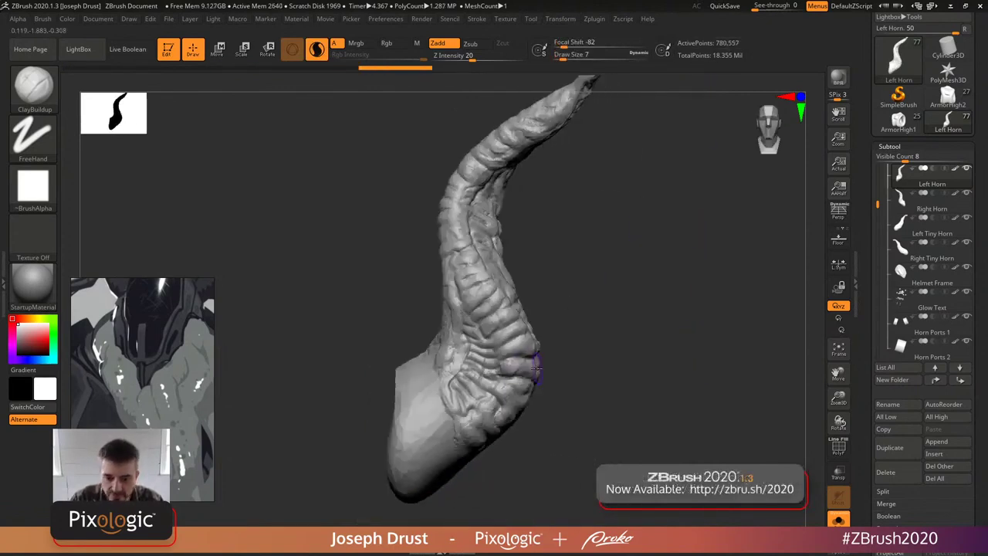
- Decimate the left horn with Decimation Master's 75 k preset
left_click(593, 18)
left_click(644, 356)
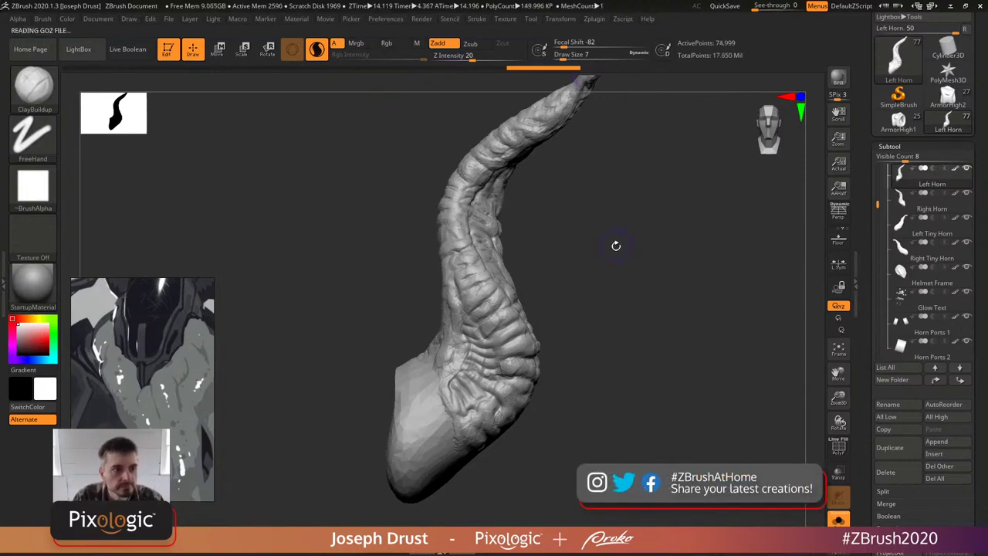
mouse_move(615, 272)
left_mouse_down()
mouse_move(638, 278)
mouse_move(627, 277)
left_mouse_up()
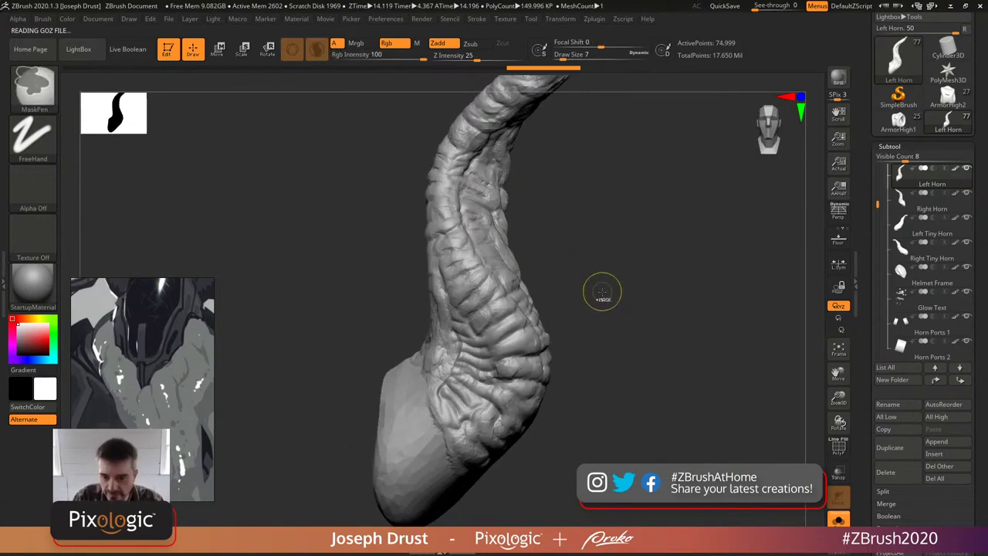
mouse_move(626, 273)
left_mouse_down()
mouse_move(621, 289)
mouse_move(624, 278)
left_mouse_up()
- Compare the horn's surface before and after decimation by stepping back and forth through the history
key("ctrl+shift+z")
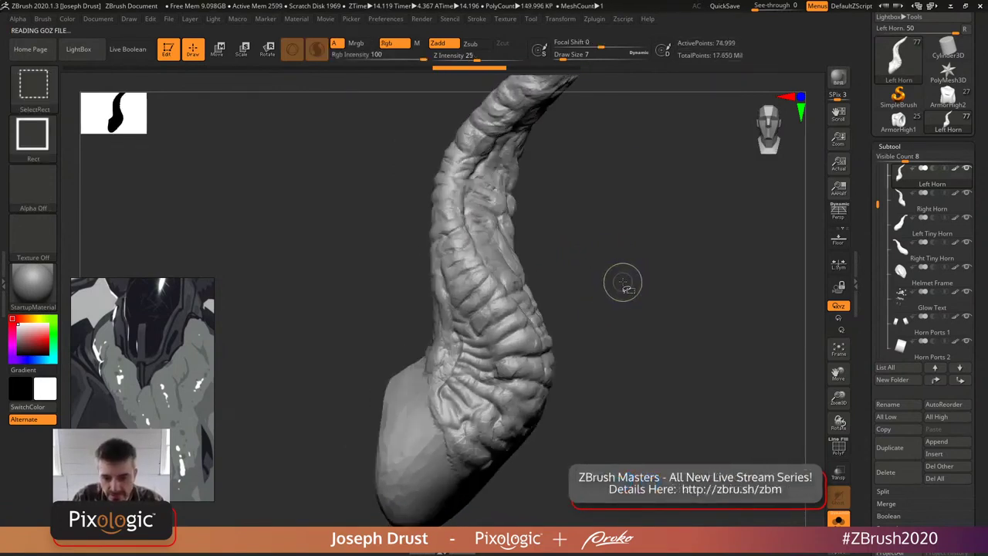
key("ctrl")
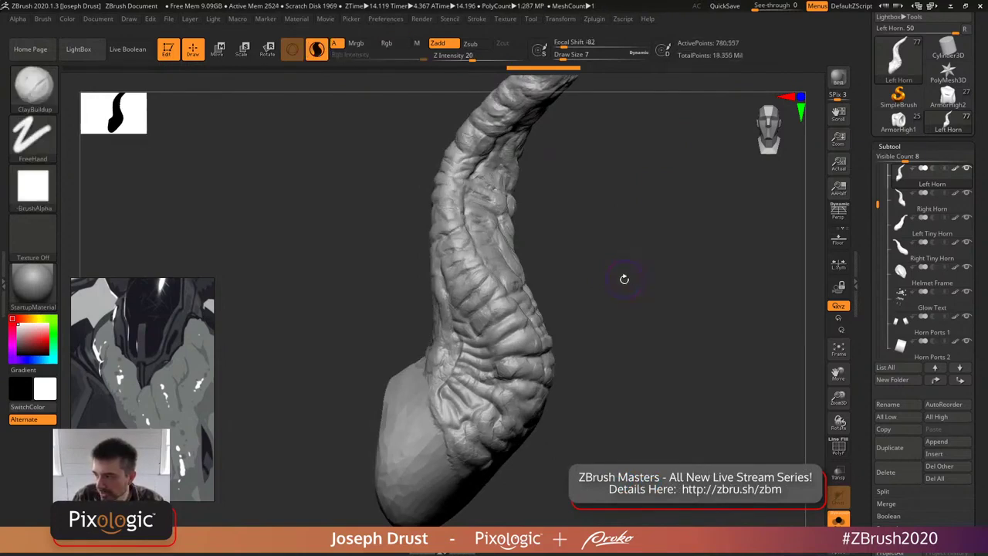
key("ctrl")
key("ctrl+z")
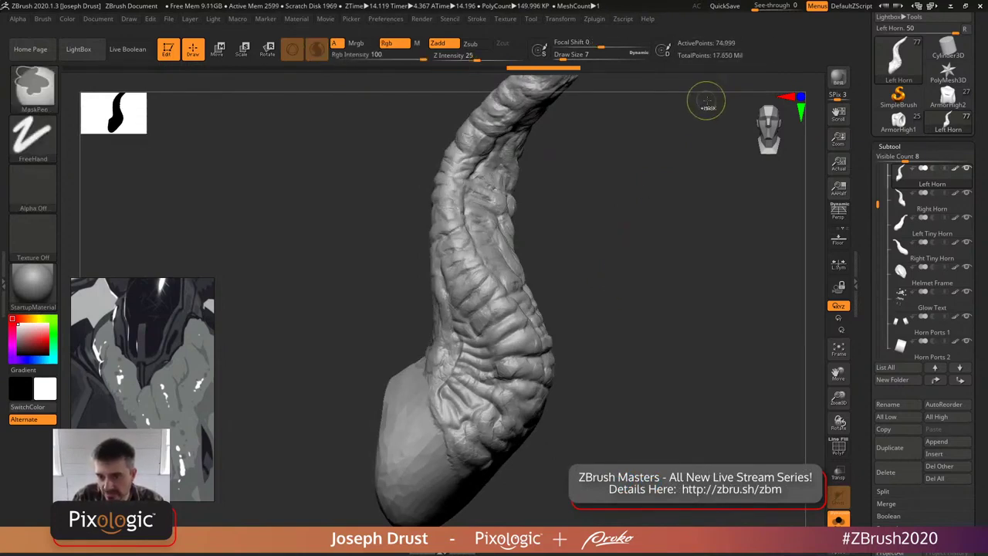
key("ctrl")
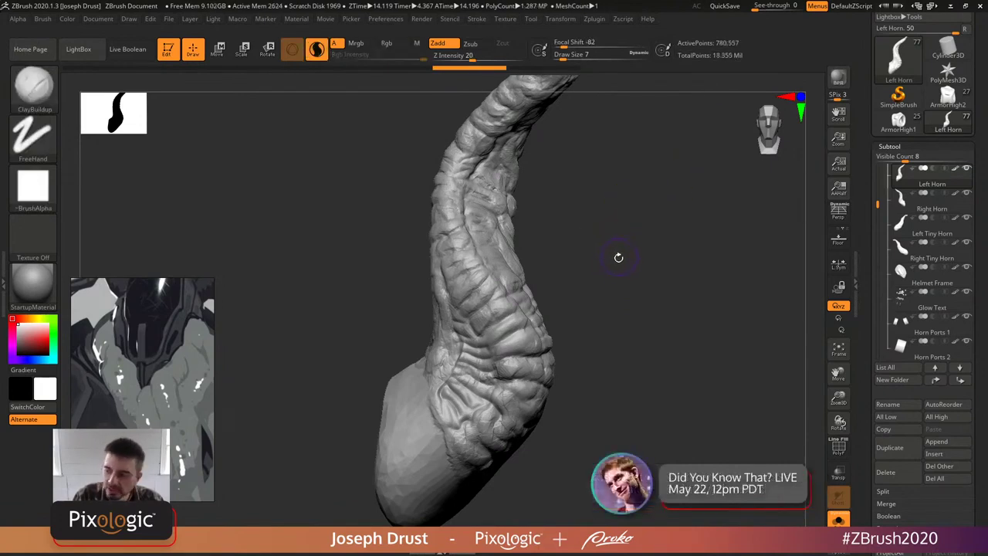
- Compare the horn's wireframe density before and after decimation, ending on the decimated mesh with the wireframe hidden
left_click(839, 446)
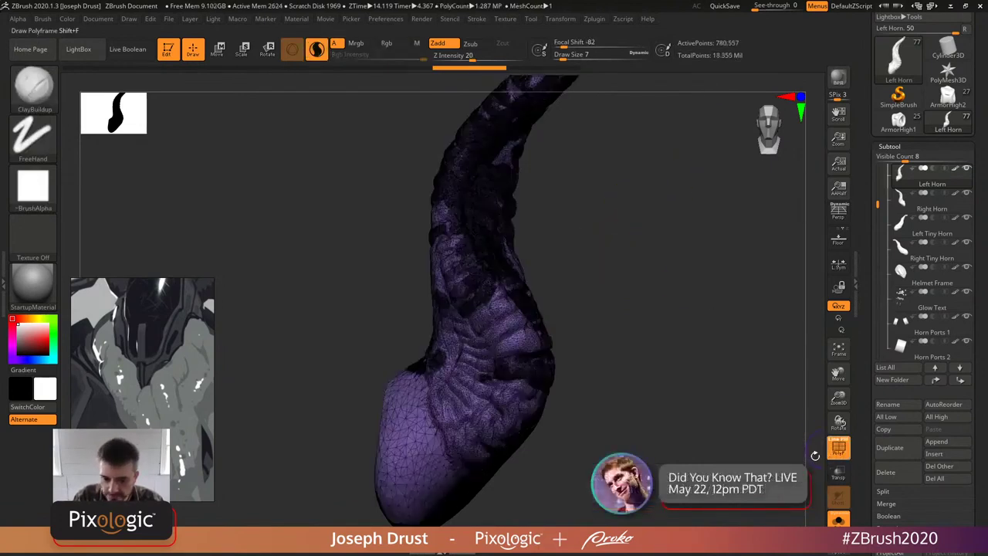
key("ctrl+shift")
left_click(688, 359, "ctrl")
left_click(687, 358, "ctrl")
left_click(688, 359, "ctrl")
left_click(689, 359, "ctrl")
left_click(690, 358, "ctrl")
left_click(690, 359, "ctrl")
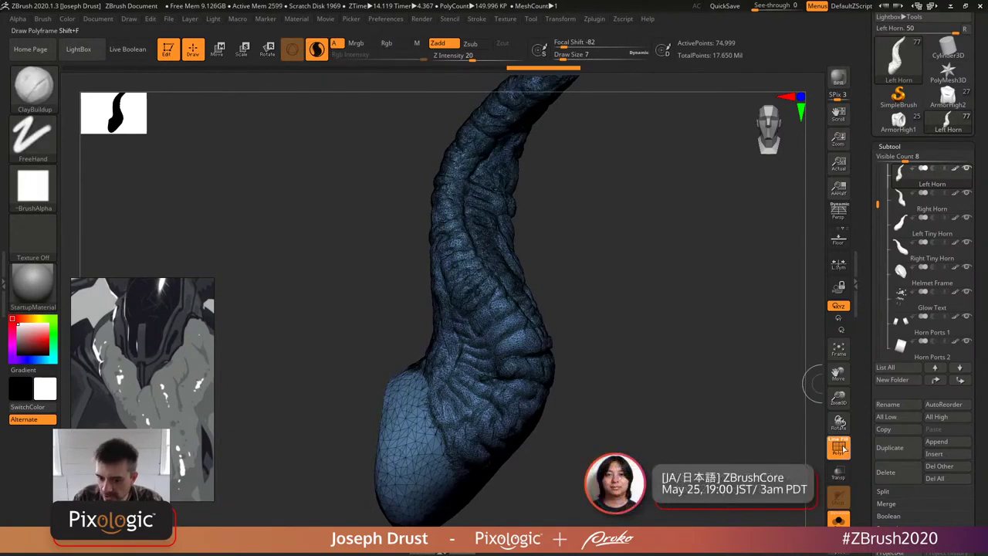
key("shift+f")
- Set the draw size to 3 and sculpt fine ClayBuildup detail with Sculptris Pro into the ridges near the horn's base
mouse_move(657, 324)
left_mouse_down()
mouse_move(648, 338)
mouse_move(662, 322)
left_mouse_up()
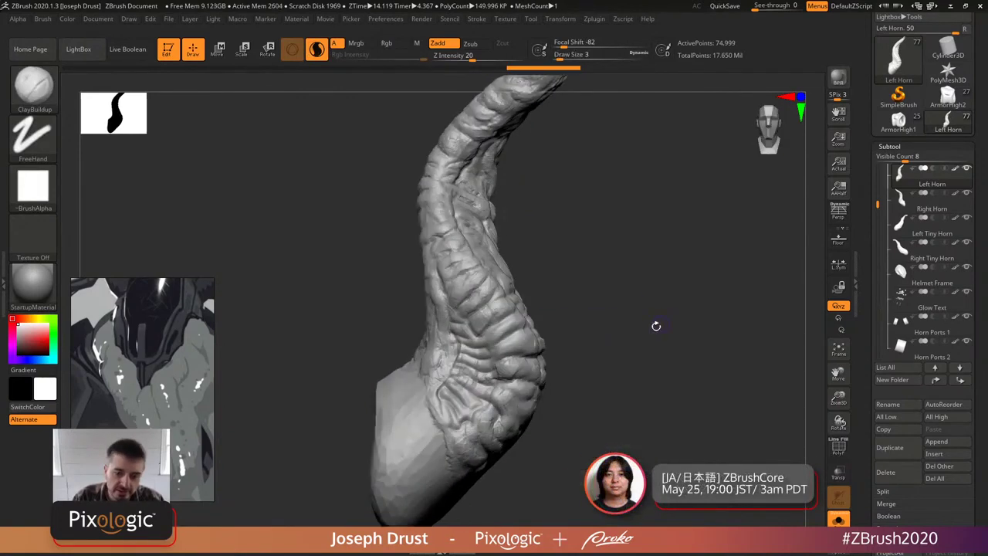
right_click_drag(510, 345, 483, 353)
mouse_move(476, 349)
left_mouse_down()
mouse_move(498, 350)
mouse_move(478, 365)
mouse_move(486, 340)
left_mouse_up()
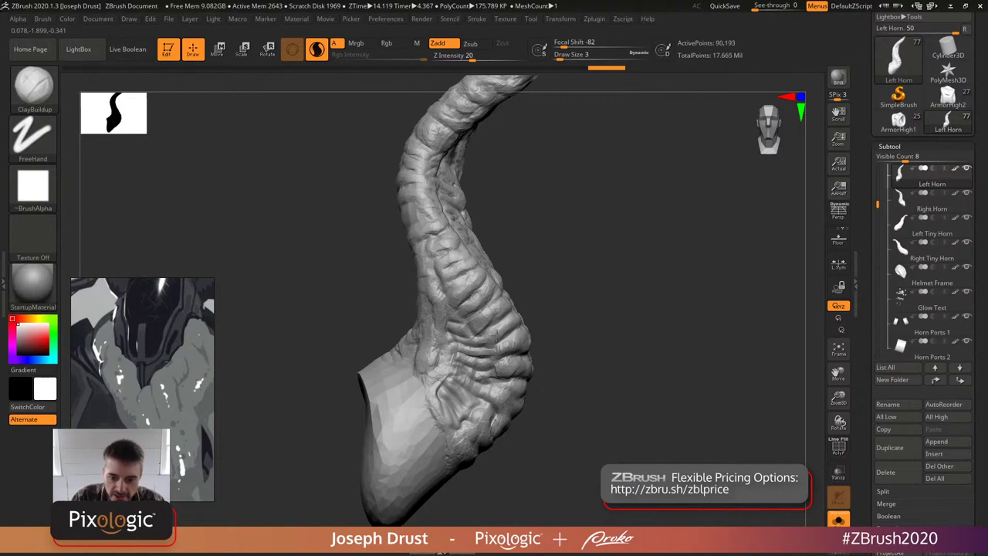
mouse_move(616, 304)
left_mouse_down()
mouse_move(611, 275)
mouse_move(615, 288)
left_mouse_up()
mouse_move(477, 377)
left_mouse_down()
mouse_move(511, 386)
mouse_move(501, 412)
left_mouse_up()
left_click_drag(542, 386, 551, 377)
mouse_move(495, 396)
left_mouse_down()
mouse_move(488, 405)
mouse_move(498, 413)
left_mouse_up()
left_click_drag(587, 346, 624, 315)
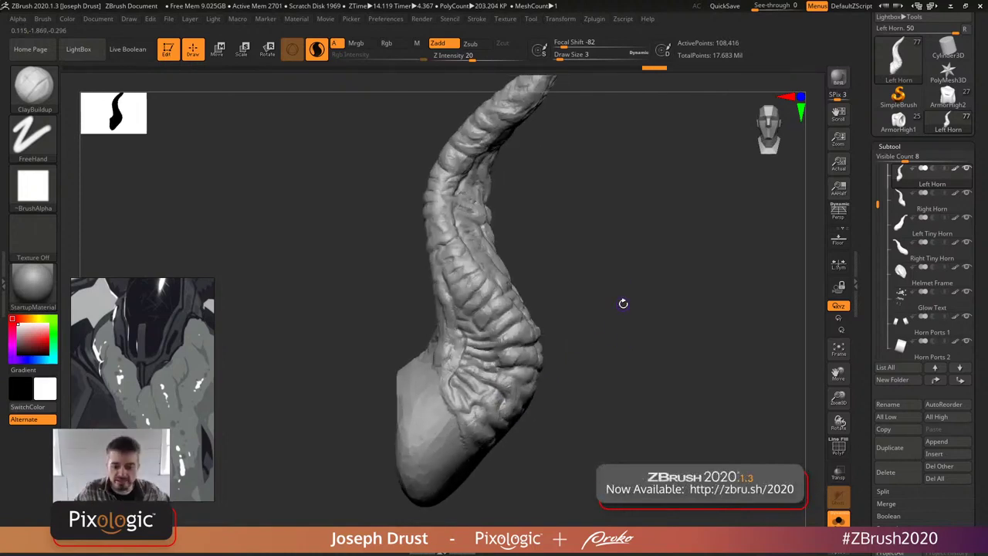
- Sculpt more fine ClayBuildup detail on the outer side of the left horn
mouse_move(541, 329)
left_mouse_down()
mouse_move(595, 258)
mouse_move(582, 287)
mouse_move(564, 292)
left_mouse_up()
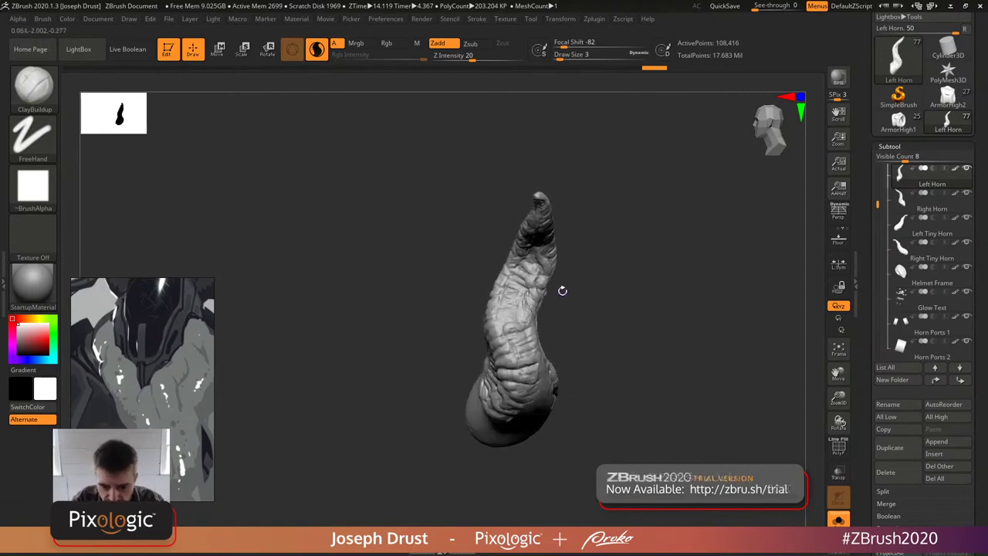
left_click_drag(519, 329, 578, 396)
mouse_move(634, 343)
left_mouse_down()
mouse_move(631, 375)
mouse_move(627, 356)
left_mouse_up()
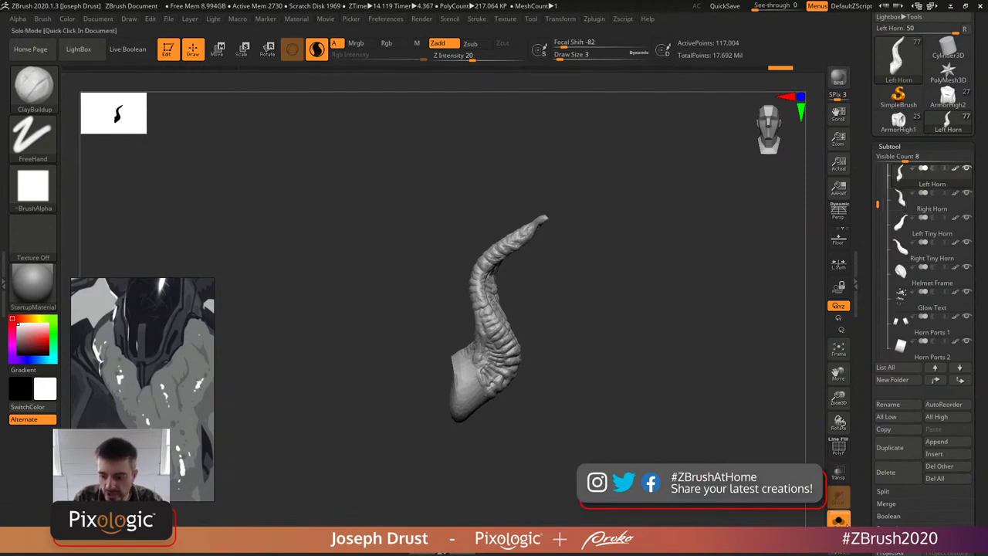
- Show the whole helmet again, select the Left Tiny Horn subtool and check the horns from the front
left_click(838, 519)
left_click_drag(669, 336, 540, 375)
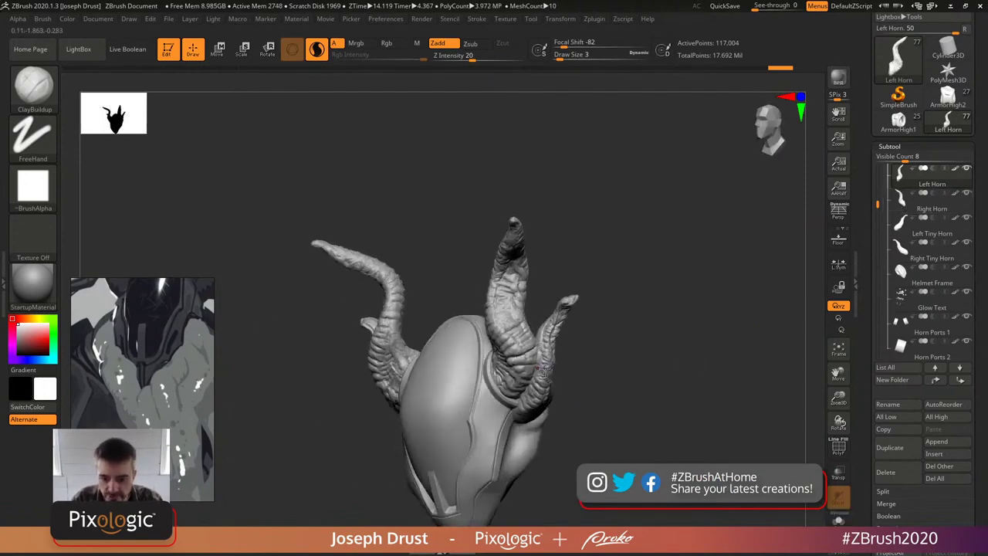
left_click_drag(619, 335, 533, 384)
left_click(533, 384, "alt")
left_click_drag(626, 348, 710, 347)
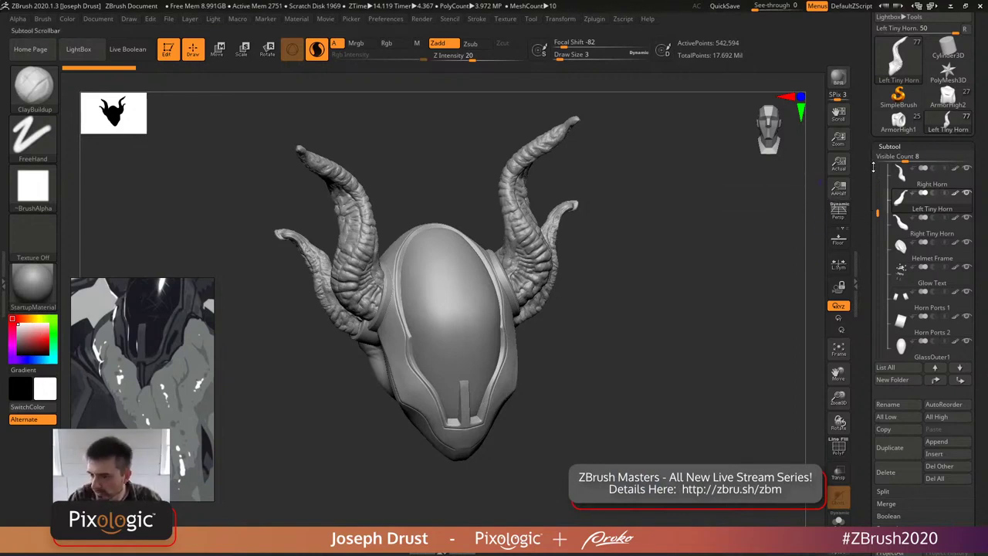
scroll(877, 170, "up", 1)
left_click_drag(771, 259, 757, 258)
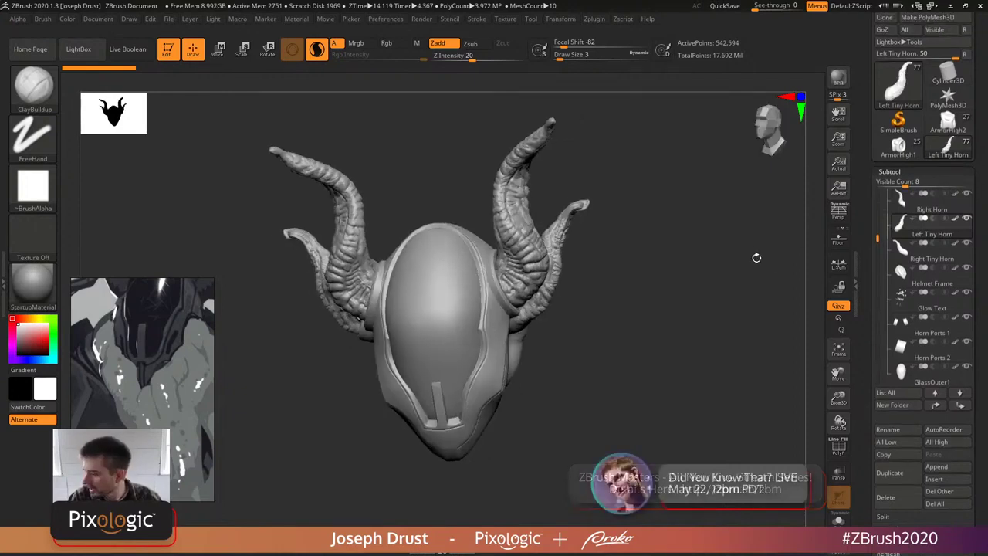
- Load the 00_HoseCoils.ZTL file from the LightBox projects
left_click_drag(805, 230, 820, 280)
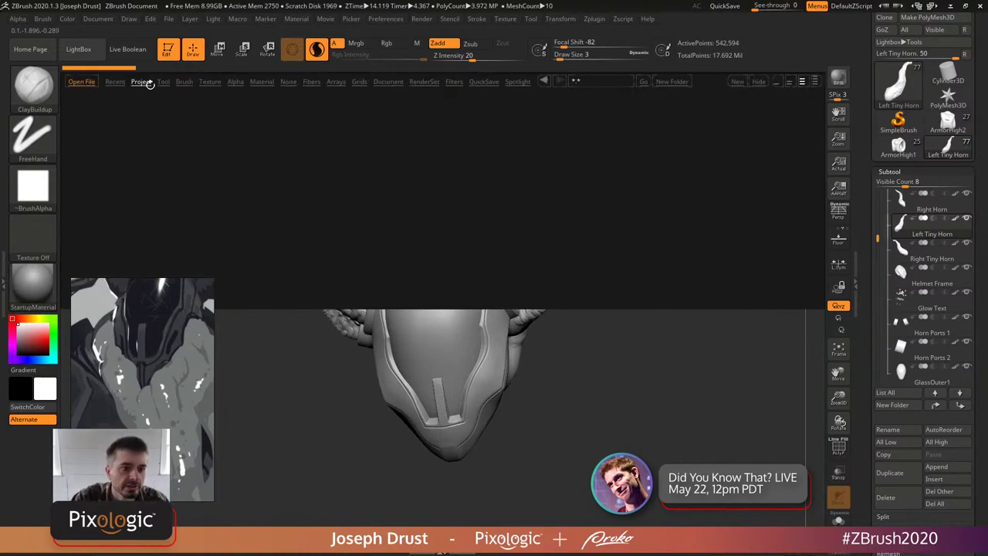
left_click(142, 81)
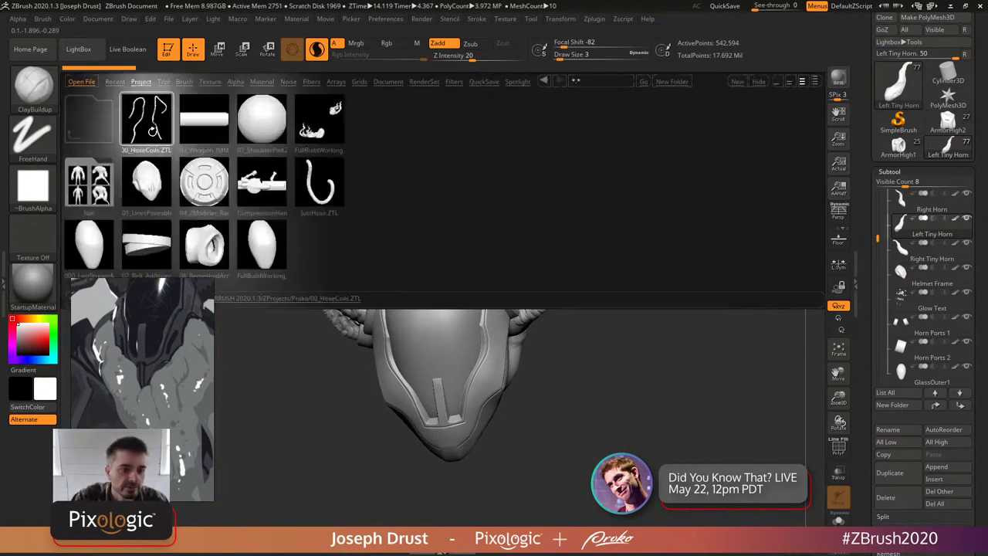
double_click(150, 128)
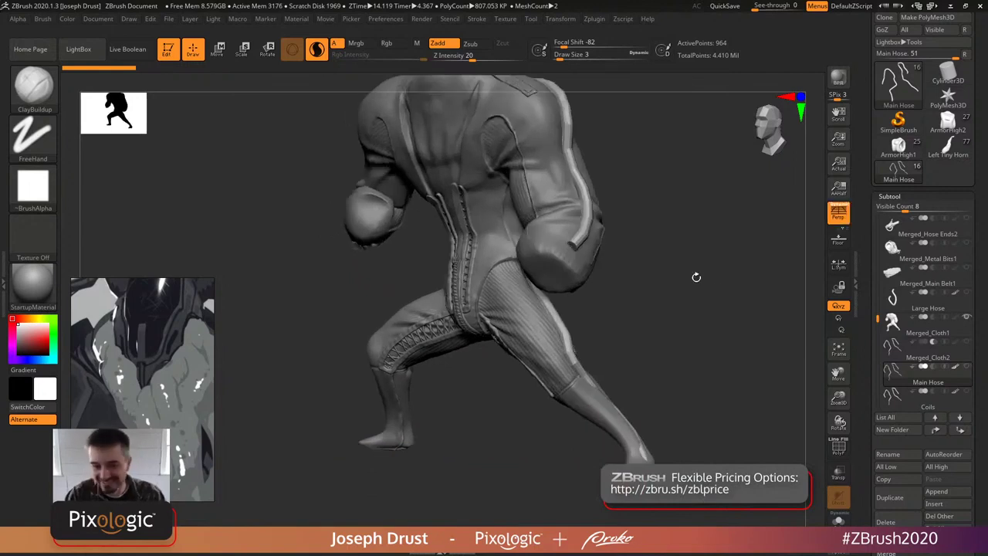
- Show the suit's back with its hoses and bring up the UV Master plugin options
left_click_drag(714, 274, 707, 309)
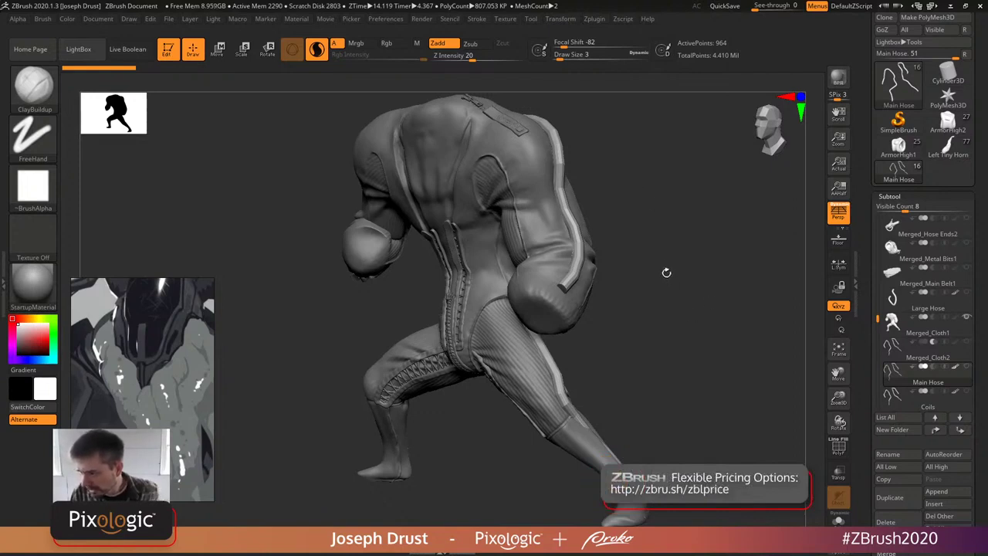
left_click_drag(668, 291, 699, 270)
left_click(594, 18)
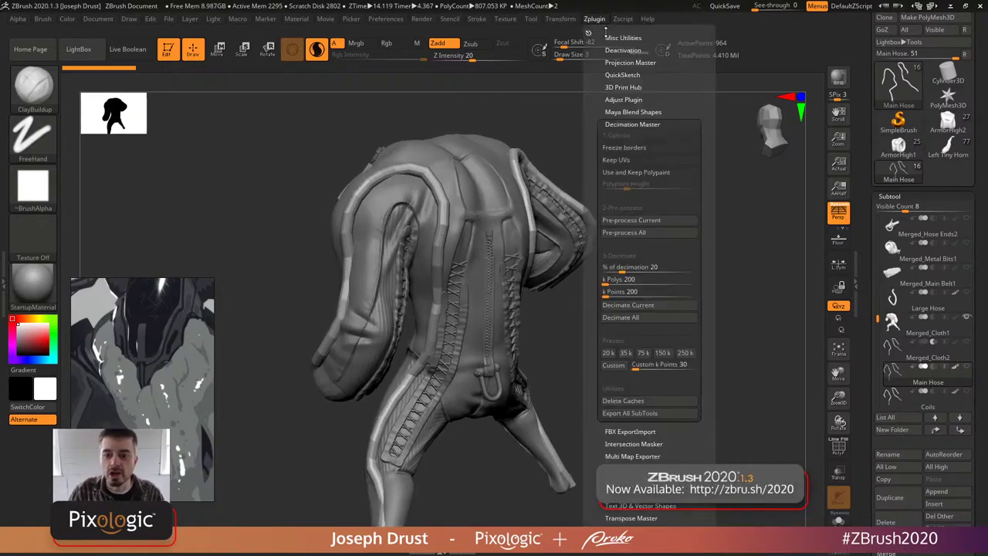
left_click(643, 122)
left_click(624, 233)
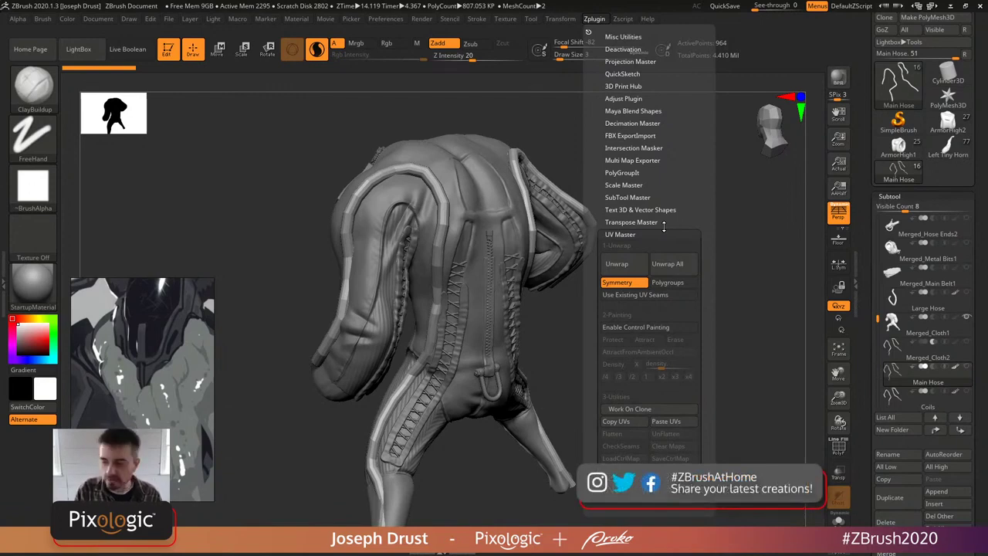
- Inspect the hoses running along the suit's back, arms and legs from several angles
mouse_move(750, 291)
left_mouse_down()
mouse_move(743, 300)
mouse_move(786, 305)
mouse_move(753, 267)
left_mouse_up()
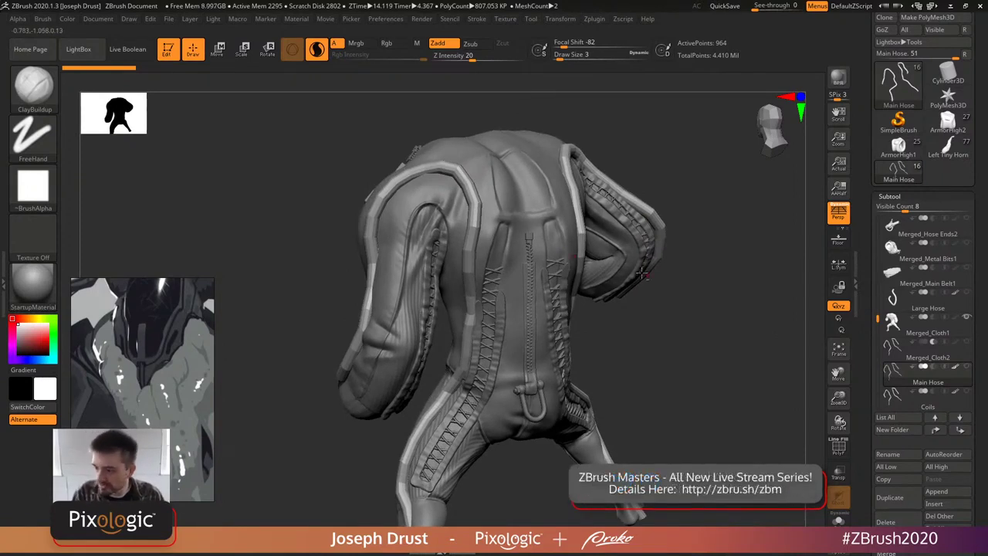
left_click_drag(712, 275, 714, 295)
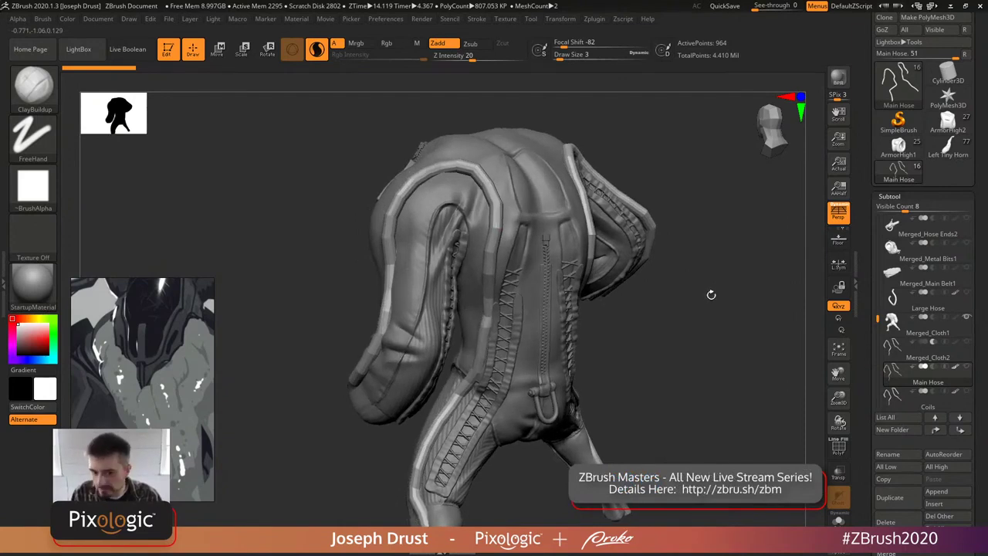
left_click_drag(618, 298, 701, 267)
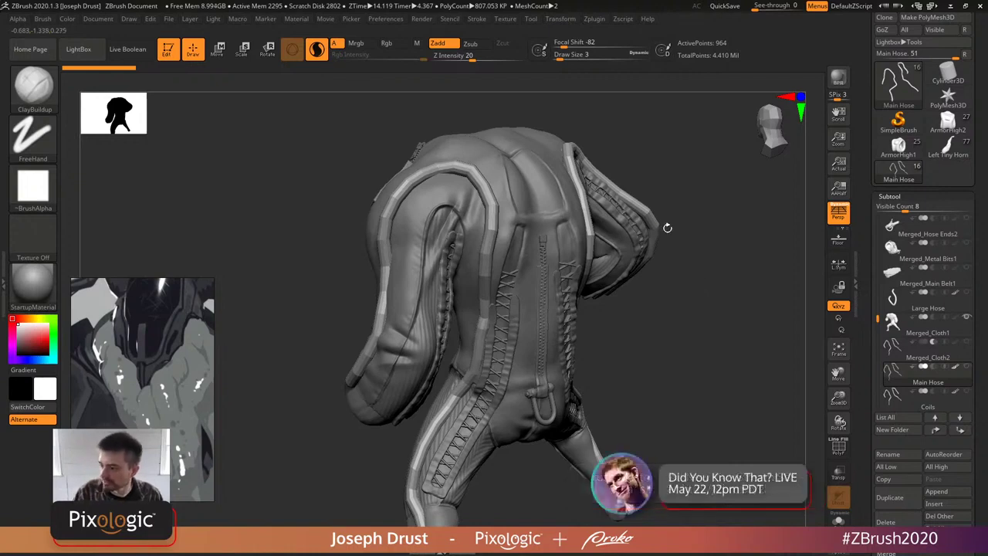
mouse_move(704, 333)
left_mouse_down()
mouse_move(700, 340)
mouse_move(706, 327)
mouse_move(651, 298)
left_mouse_up()
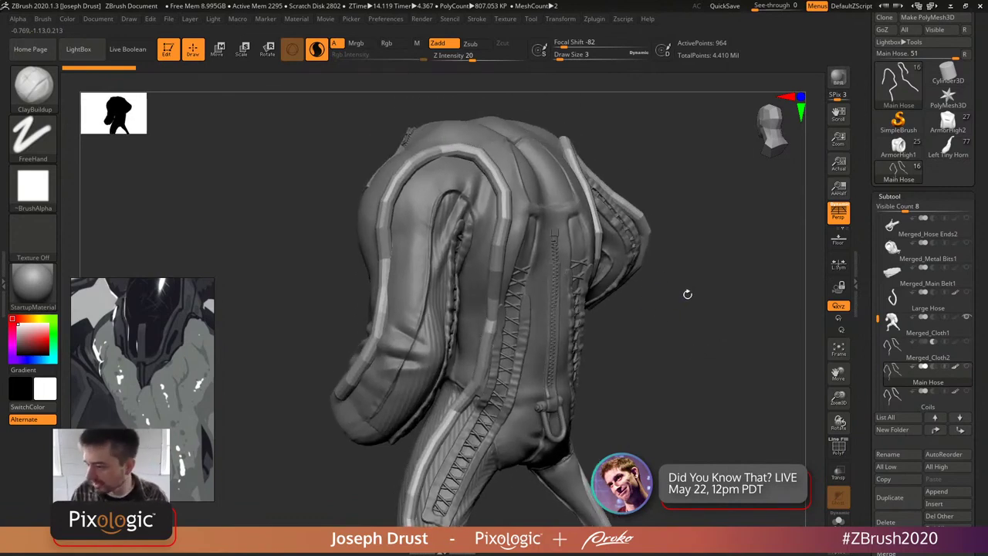
left_click_drag(676, 315, 655, 283)
mouse_move(677, 325)
left_mouse_down()
mouse_move(688, 311)
mouse_move(716, 311)
mouse_move(702, 349)
mouse_move(718, 316)
mouse_move(579, 337)
left_mouse_up()
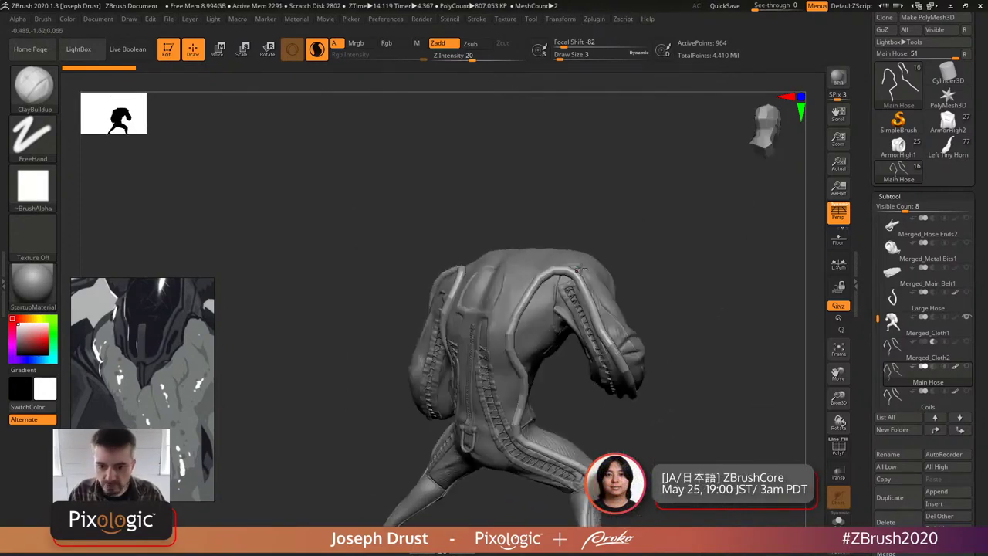
mouse_move(652, 316)
left_mouse_down()
mouse_move(714, 287)
mouse_move(721, 225)
mouse_move(719, 234)
left_mouse_up()
- Widen the reference board and bring its group of flight suit and space suit photos into view
scroll(154, 371, "down", 5)
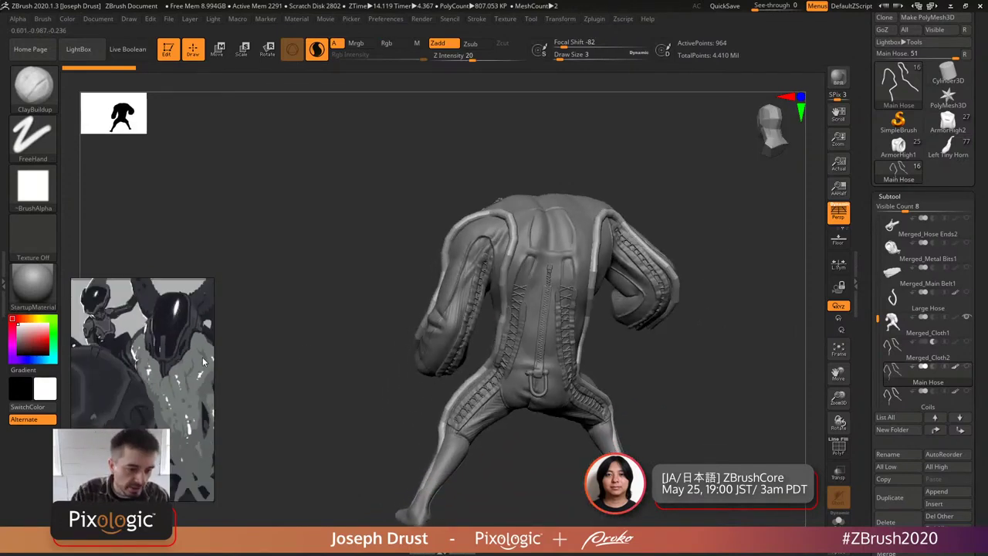
scroll(153, 392, "down", 3)
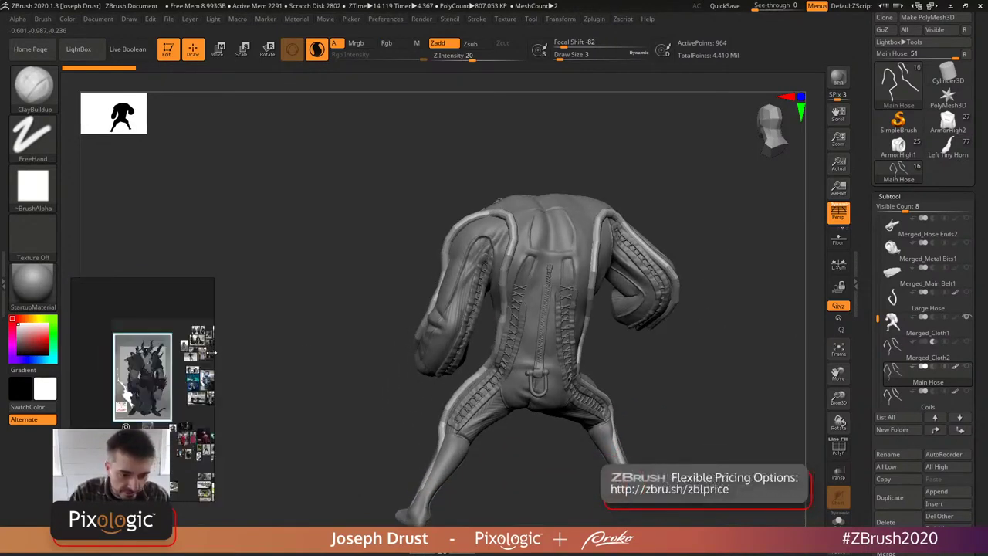
left_click_drag(214, 305, 383, 312)
scroll(244, 349, "up", 10)
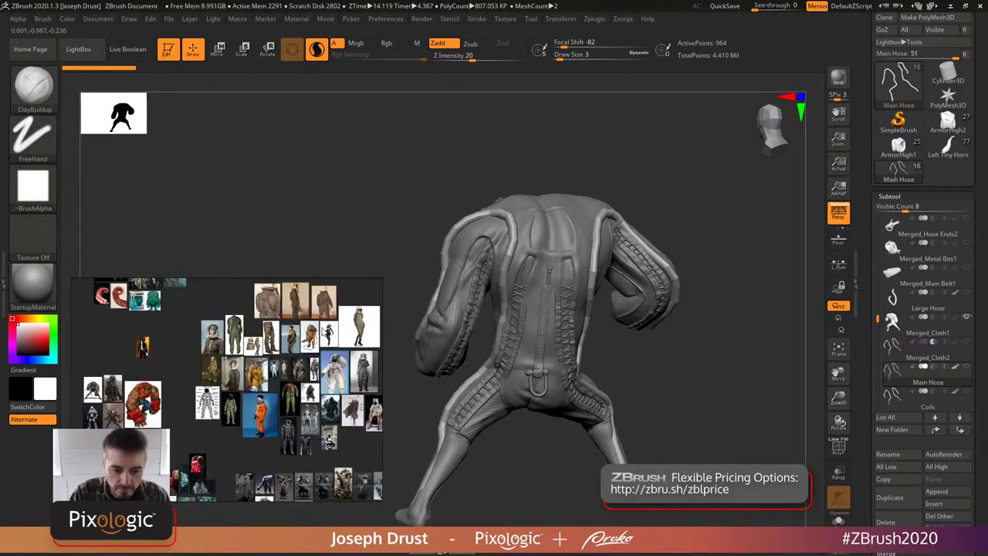
- Examine the hoses and lacing on the brown and green pressure suits in the reference photos
scroll(243, 349, "down", 8)
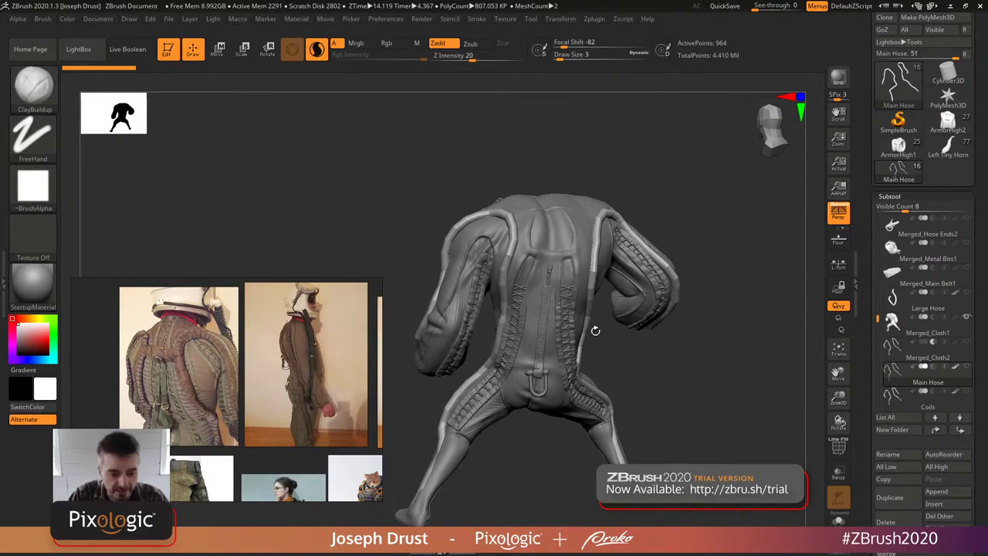
scroll(270, 382, "down", 3)
scroll(253, 414, "up", 5)
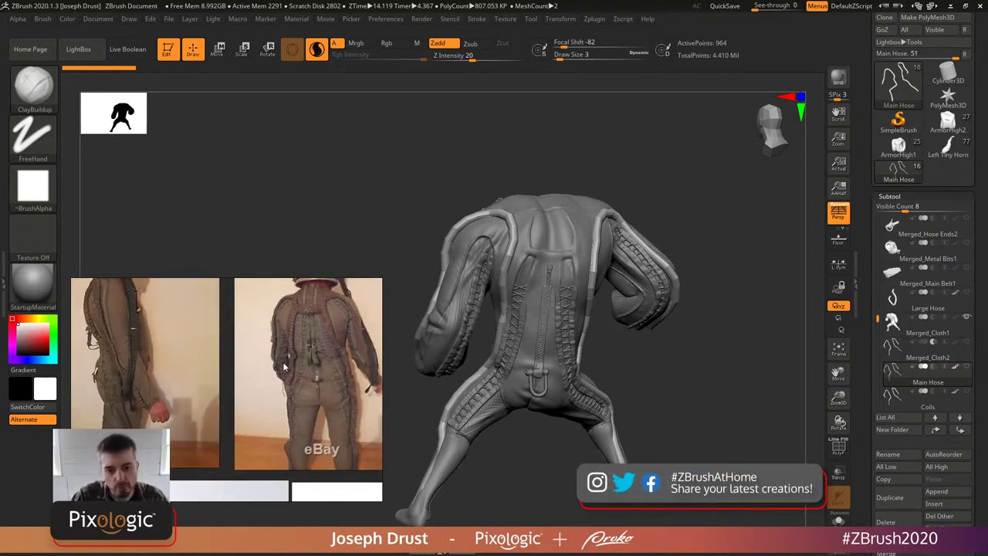
scroll(301, 334, "up", 3)
scroll(301, 339, "down", 3)
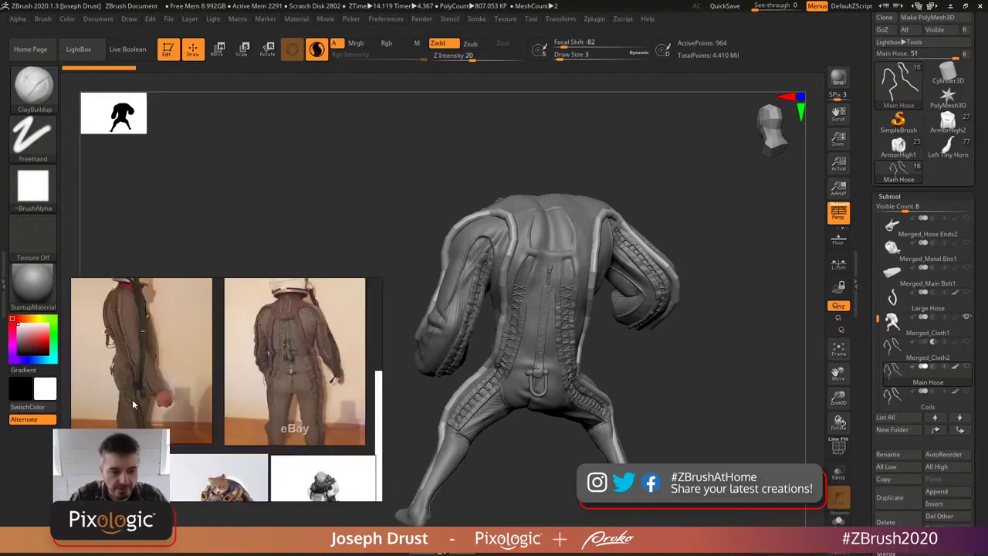
scroll(171, 346, "up", 5)
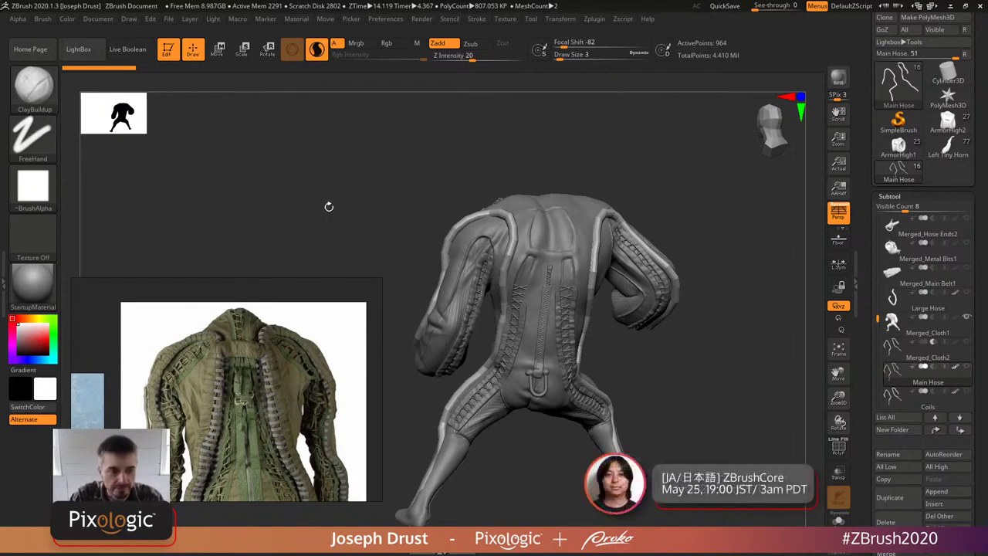
double_click(193, 365)
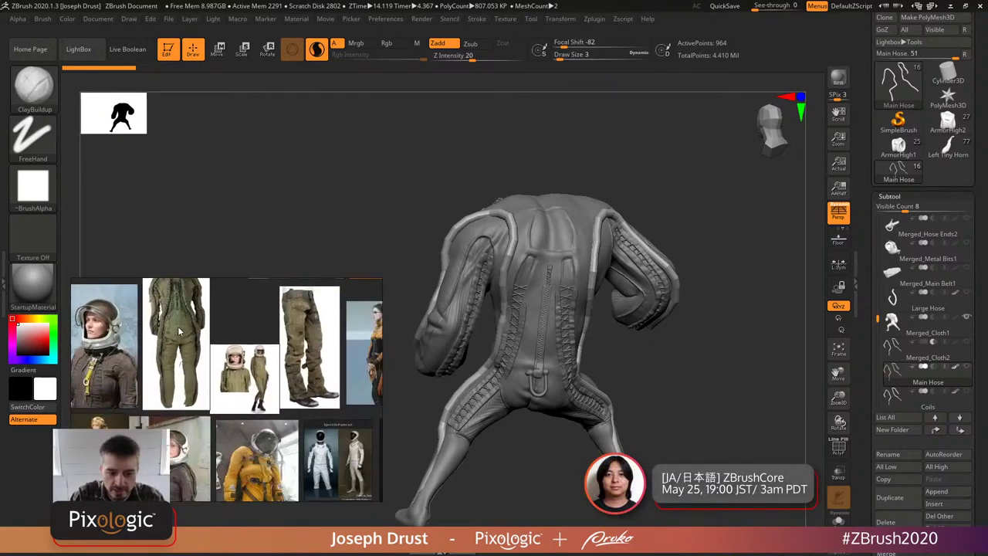
- Display the polygon wireframe and isolate the Main Hose subtool in Solo mode
left_click_drag(475, 166, 497, 169)
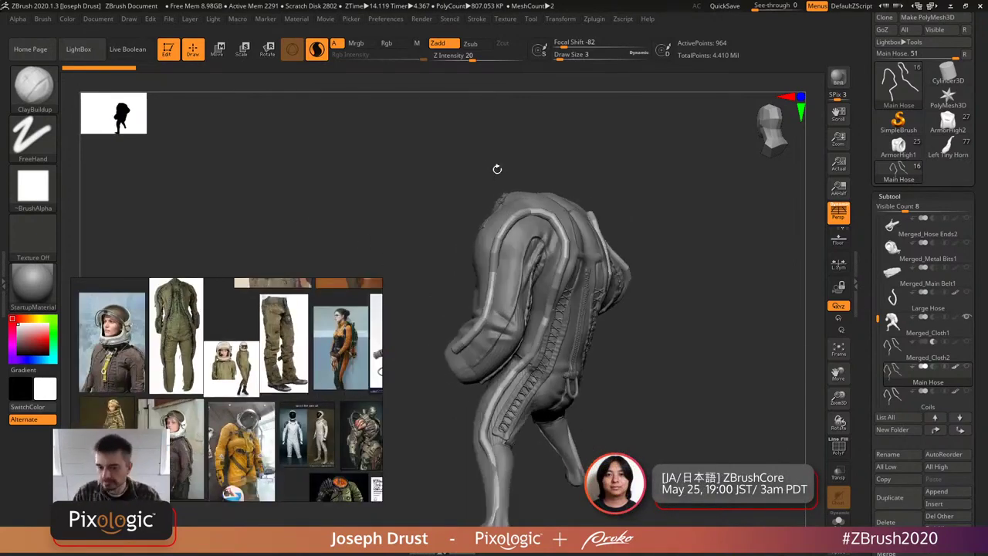
left_click_drag(672, 280, 744, 247)
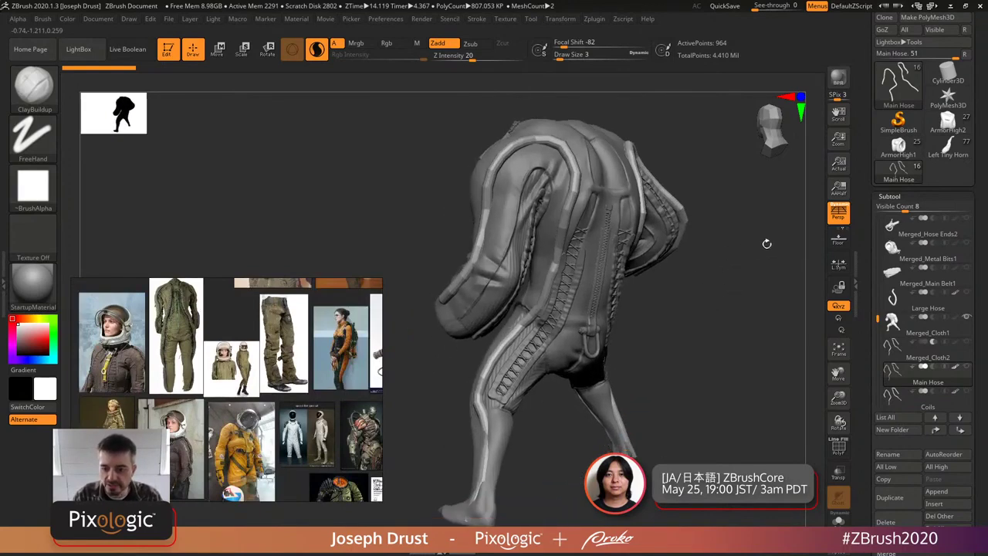
left_click(838, 446)
left_click_drag(684, 331, 698, 212)
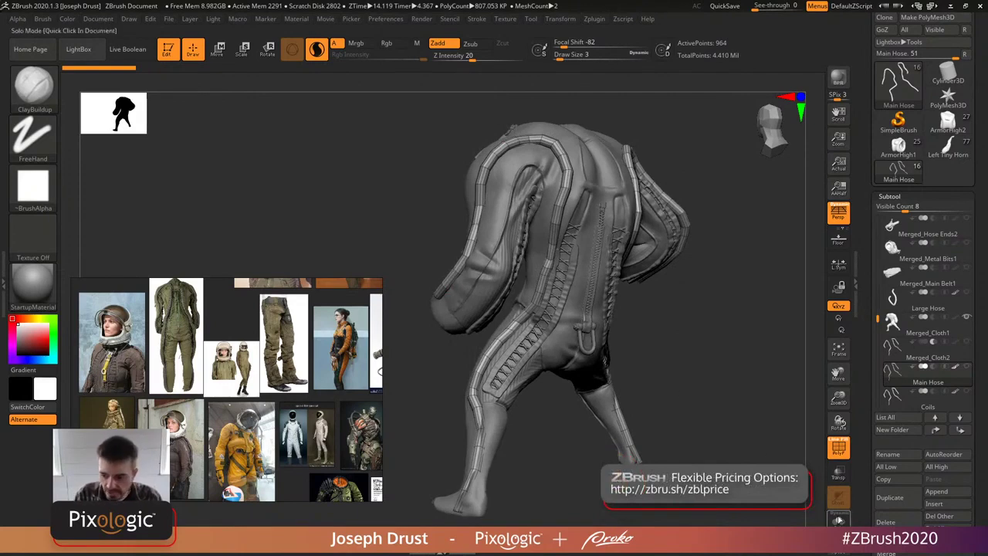
left_click(839, 519)
left_click_drag(746, 392, 768, 390)
- Assign the black hexagon texture to the Main Hose as its texture map
scroll(868, 297, "down", 10)
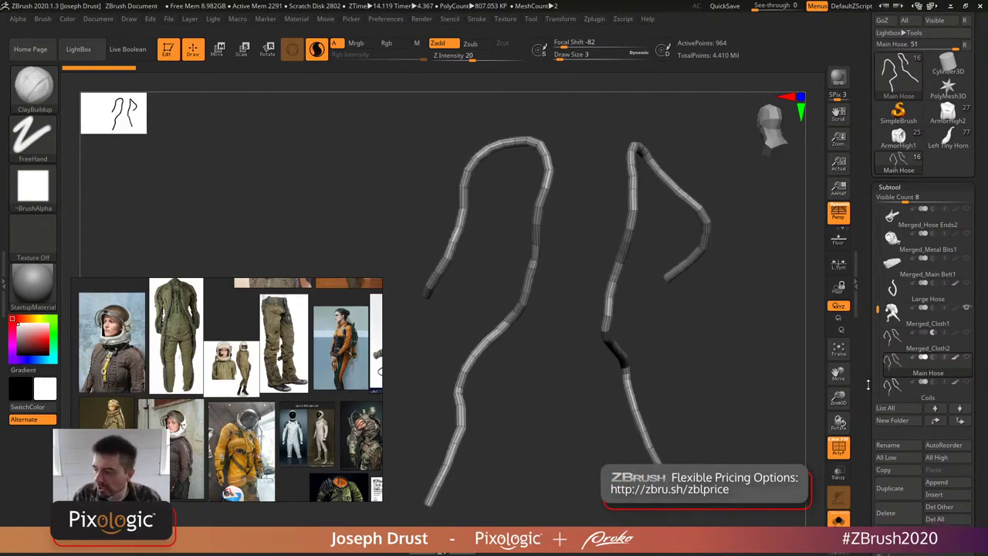
scroll(868, 297, "down", 15)
key("shift")
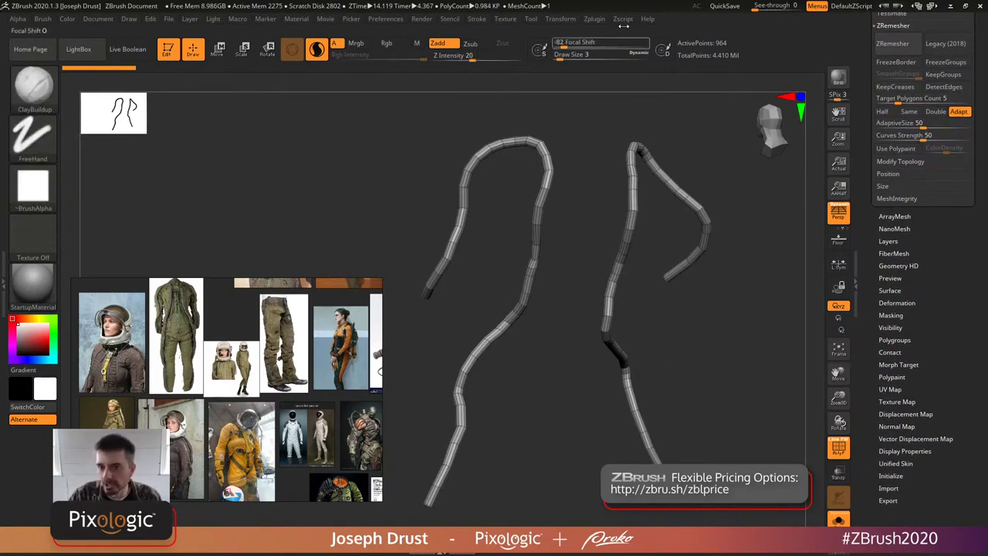
left_click(593, 19)
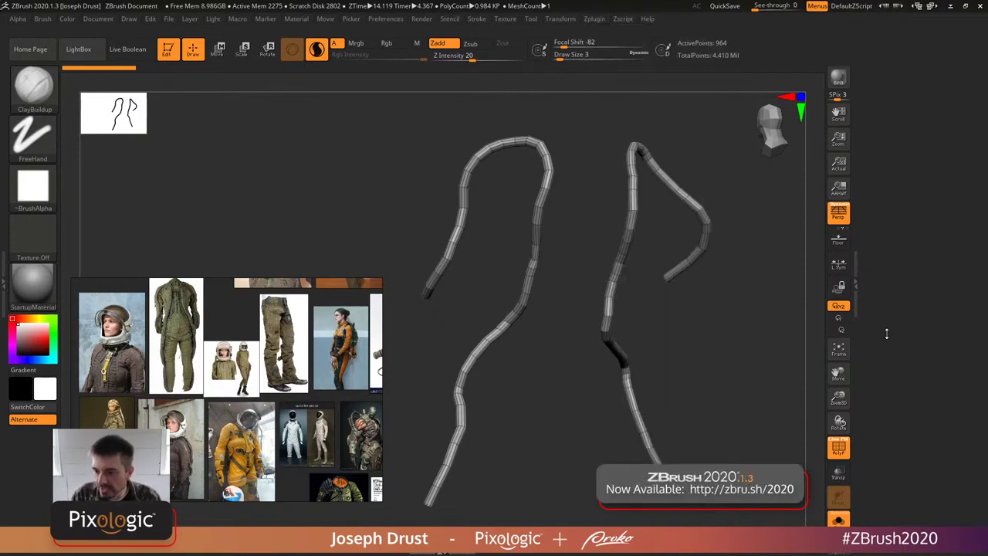
left_click(885, 310)
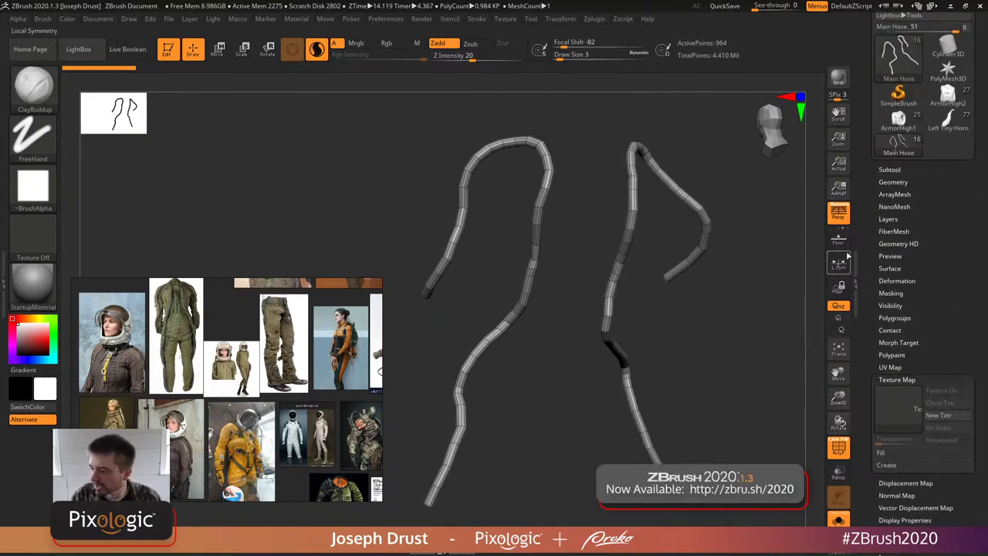
mouse_move(722, 340)
left_mouse_down()
mouse_move(748, 338)
mouse_move(739, 334)
left_mouse_up()
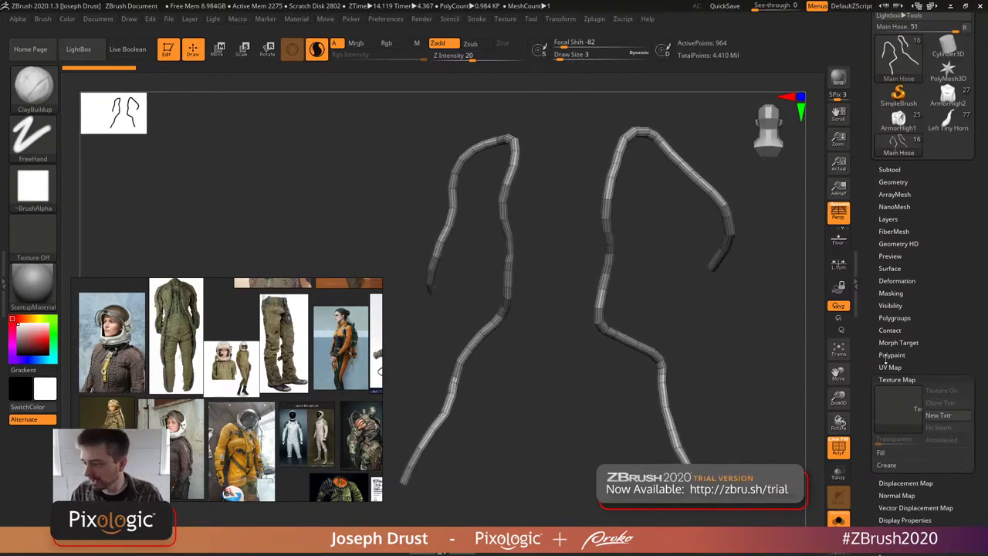
left_click(896, 403)
left_click(444, 477)
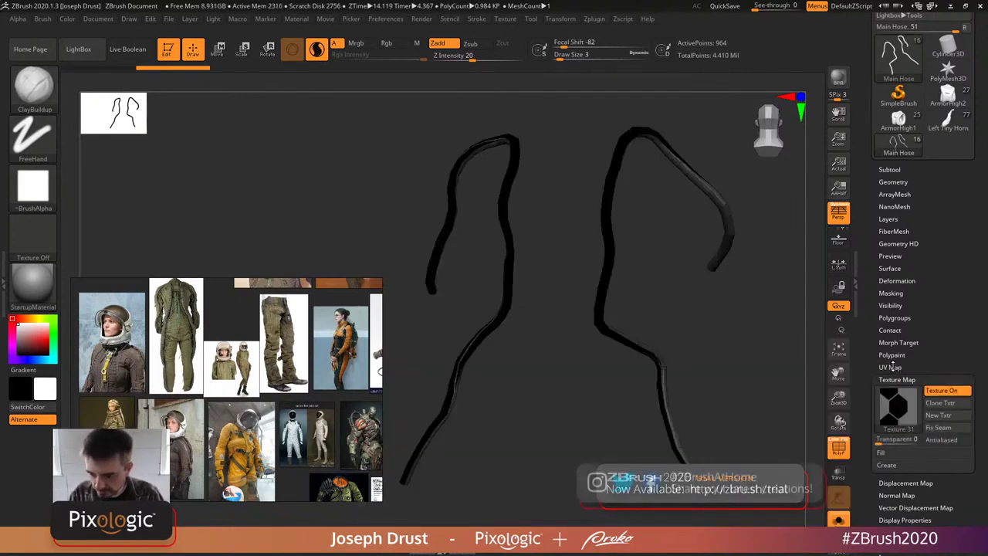
- Turn off the texture display on the Main Hose and view it from behind
left_click(893, 402)
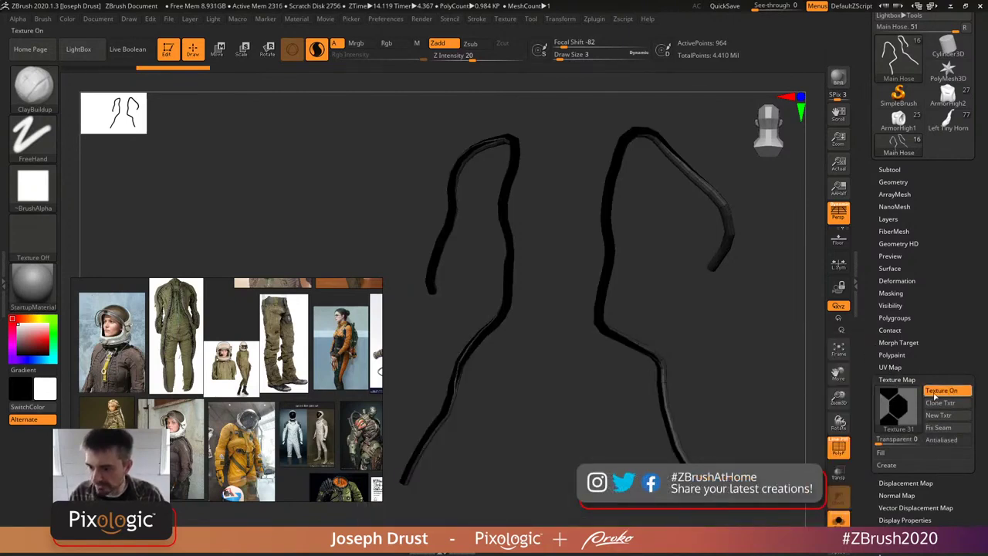
left_click(941, 391)
left_click_drag(728, 335, 740, 306)
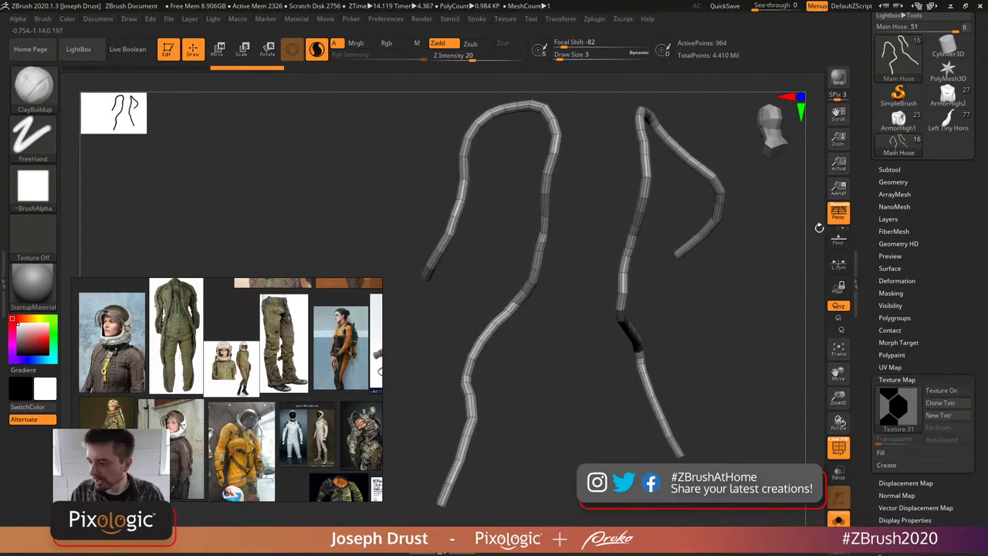
- Adjust the Alpha Scale of the UV-based striped surface noise on the Main Hose in NoiseMaker and accept it
left_click(890, 268)
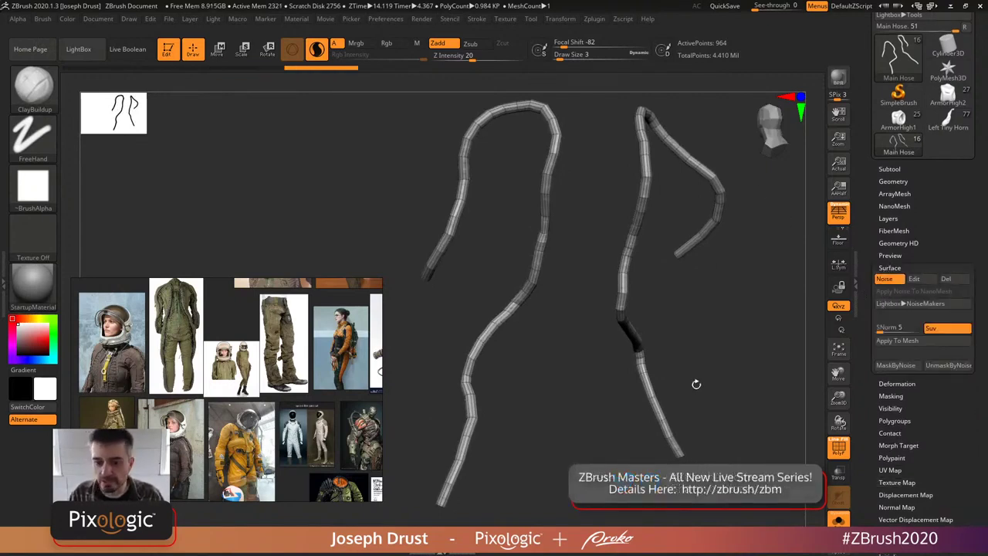
left_click(914, 279)
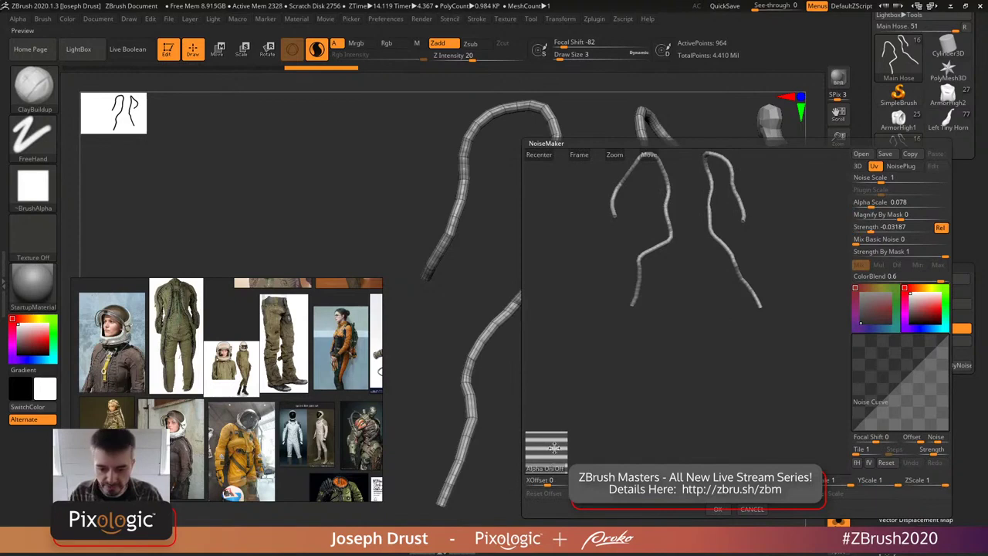
scroll(656, 353, "up", 6)
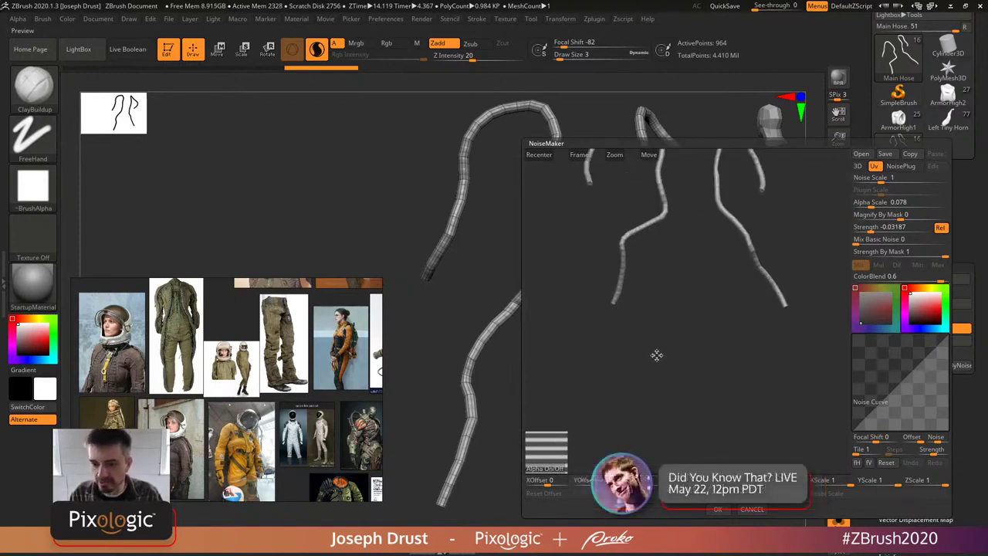
left_click_drag(682, 354, 719, 223)
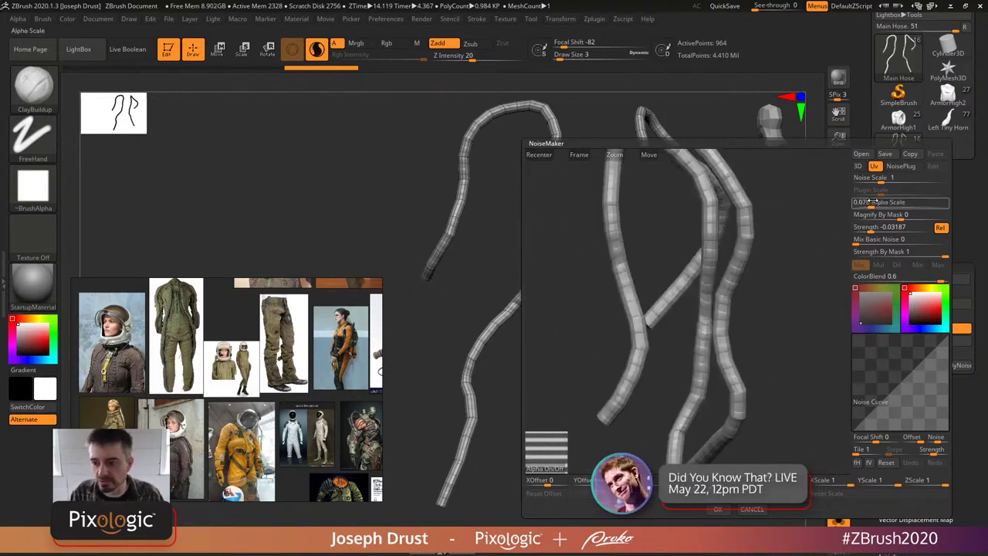
left_click_drag(872, 202, 864, 203)
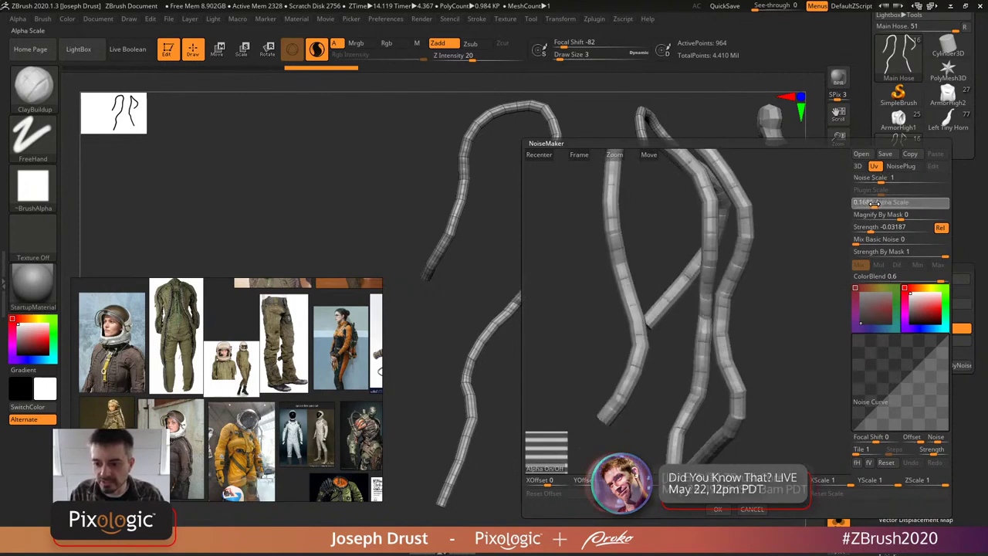
left_click(717, 509)
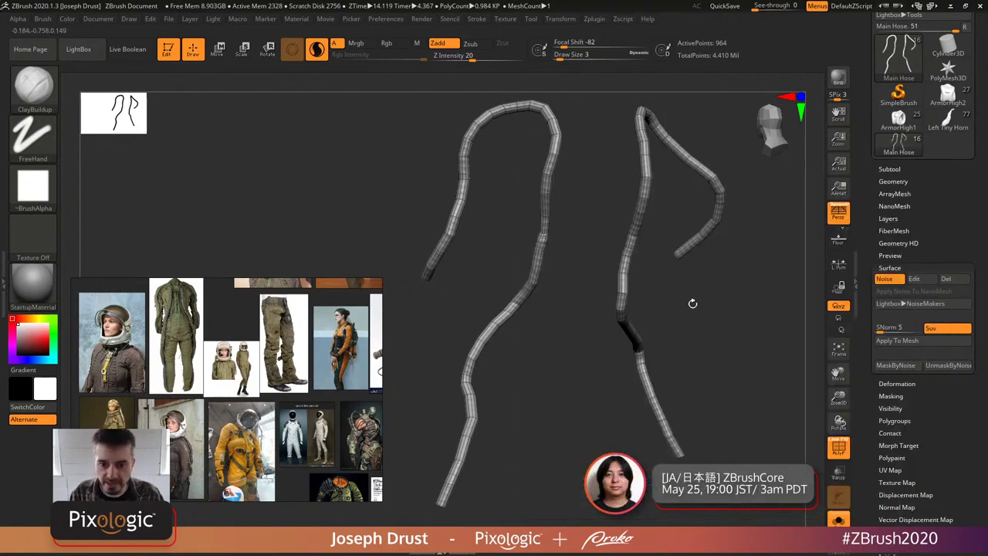
- Hide the wireframe, smooth the Main Hose with Dynamic Subdivision and preview its surface noise rings from the side and back
left_click(839, 448)
key("d")
left_click(544, 185)
mouse_move(741, 344)
left_mouse_down()
mouse_move(761, 340)
mouse_move(755, 316)
mouse_move(743, 370)
mouse_move(756, 356)
left_mouse_up()
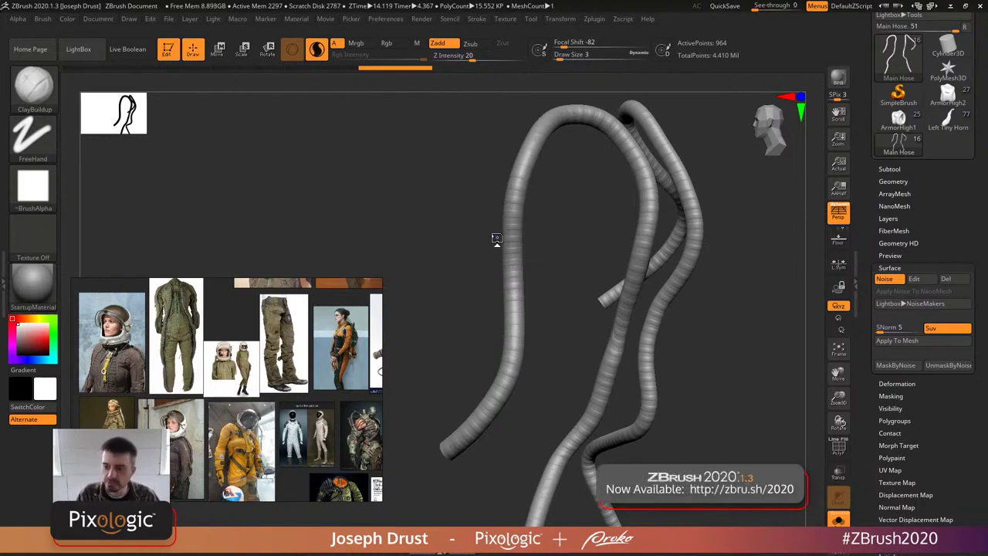
left_click(887, 280)
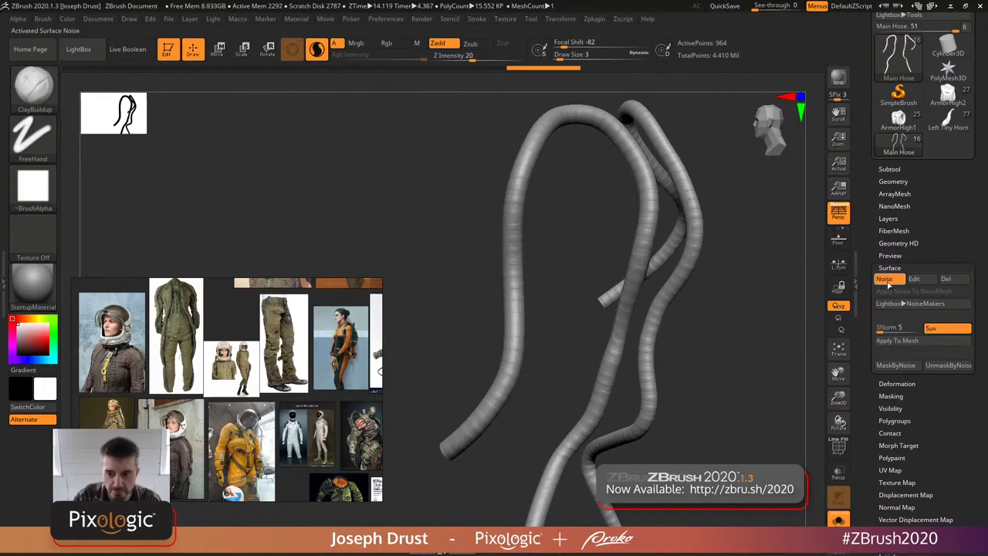
left_click_drag(772, 340, 795, 333)
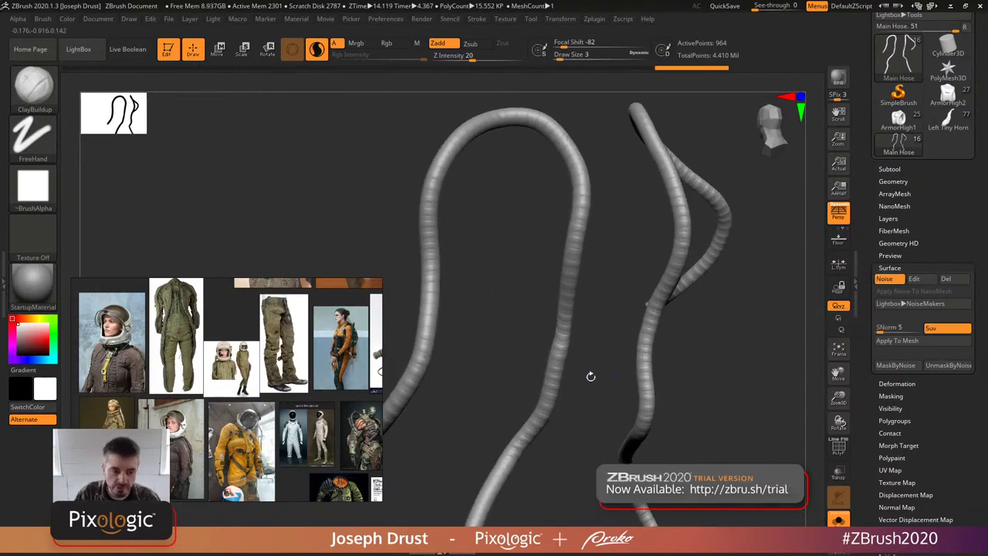
- Compare the hose's rings with the ribbed, laced tubes in the green pressure suit reference photo
scroll(171, 311, "up", 6)
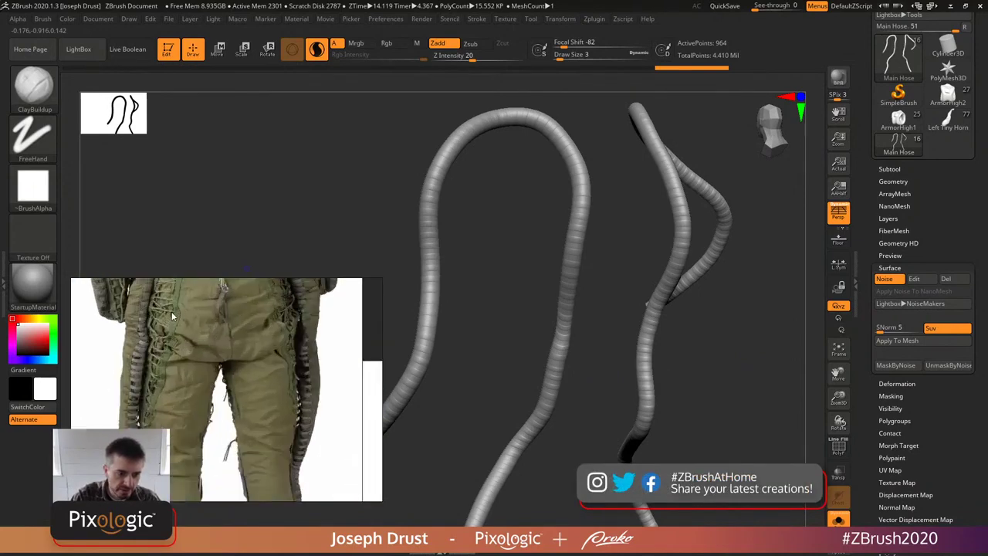
scroll(184, 327, "up", 4)
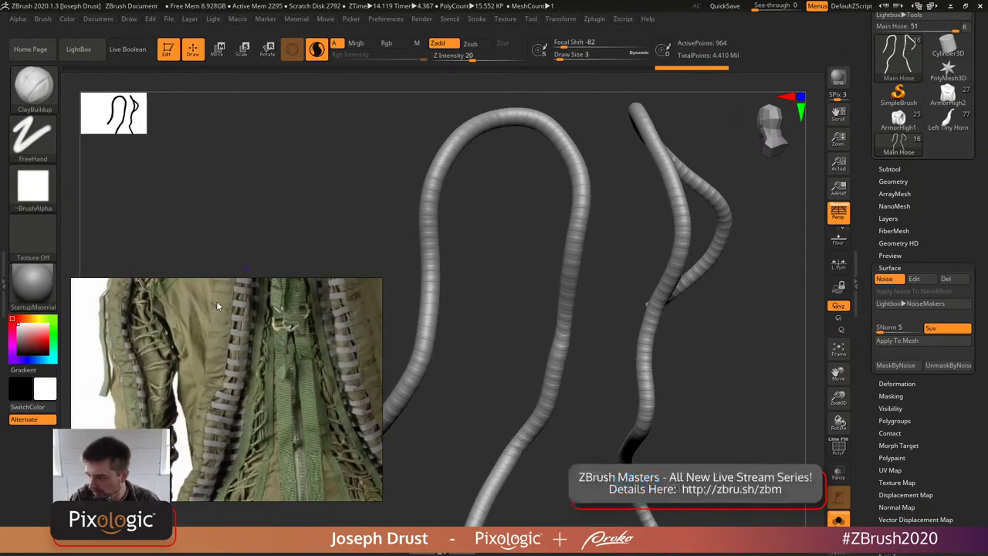
scroll(224, 348, "down", 4)
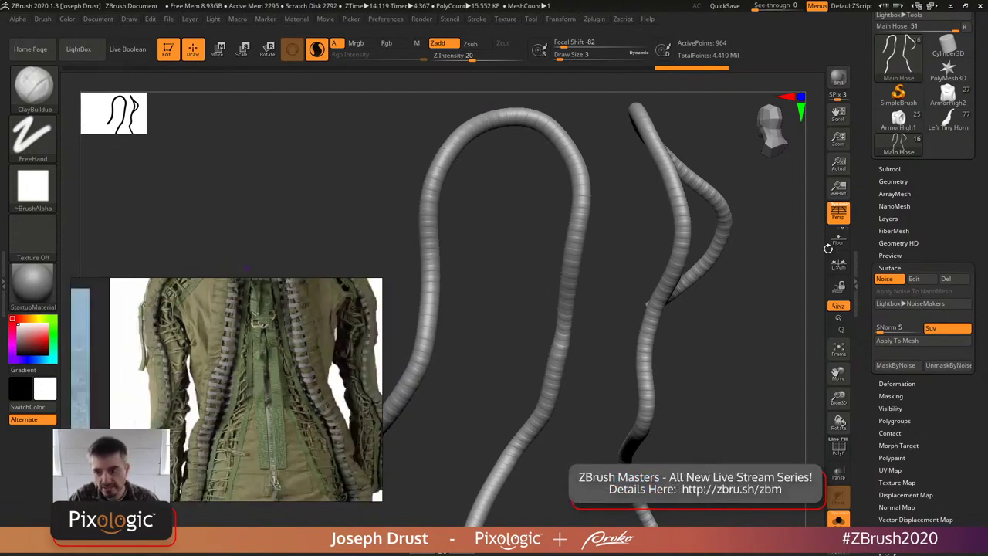
- Leave the isolated view of the Main Hose and show it together with the rest of the suit
left_click(888, 280)
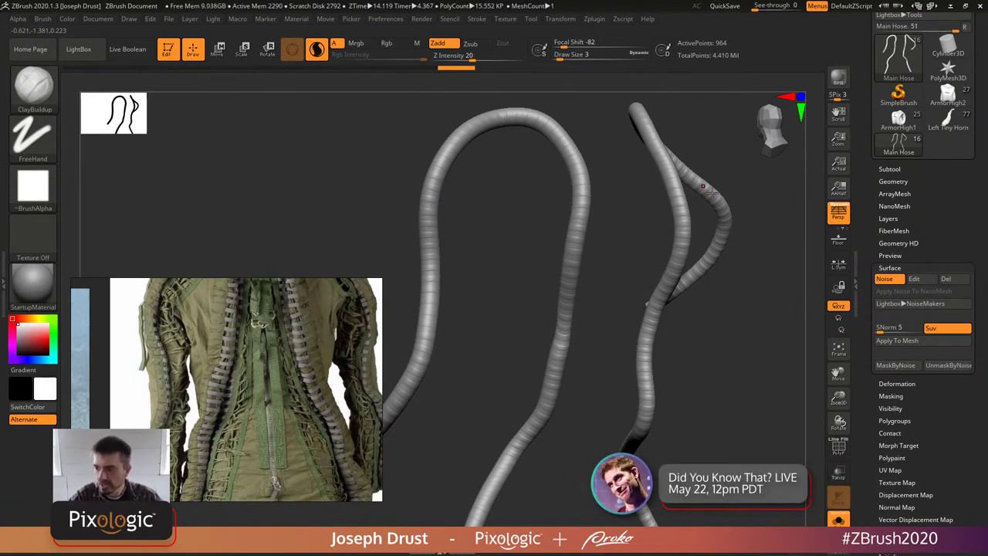
left_click_drag(802, 274, 730, 242)
left_click_drag(767, 333, 801, 419)
left_click(842, 521)
left_click_drag(795, 365, 769, 281)
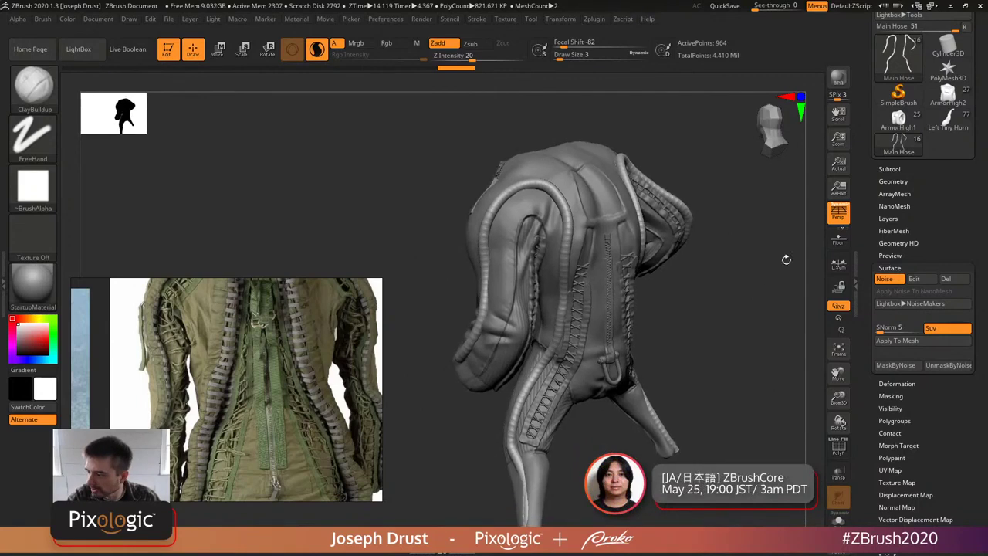
- Select the Coils subtool in the subtool list and make it visible on the suit
left_click(892, 170)
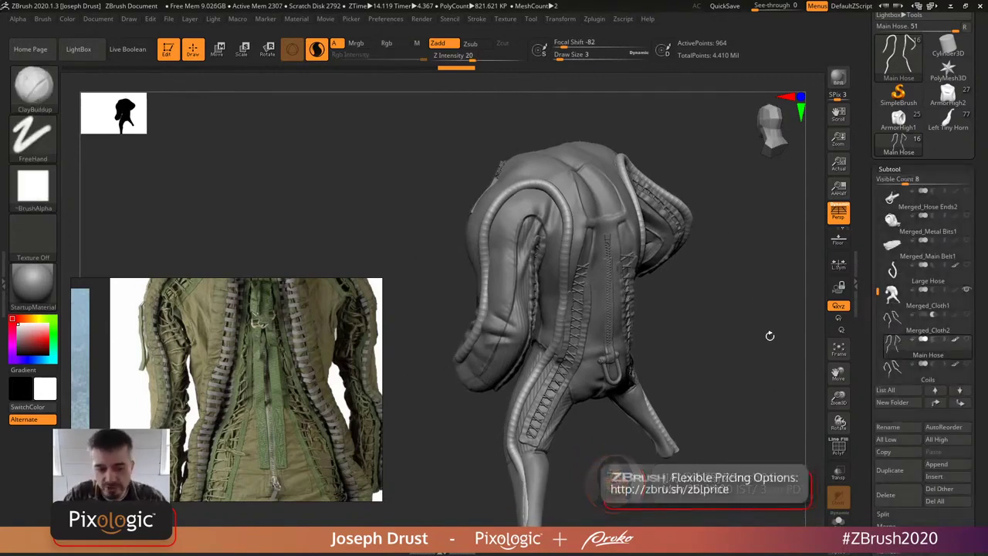
mouse_move(959, 367)
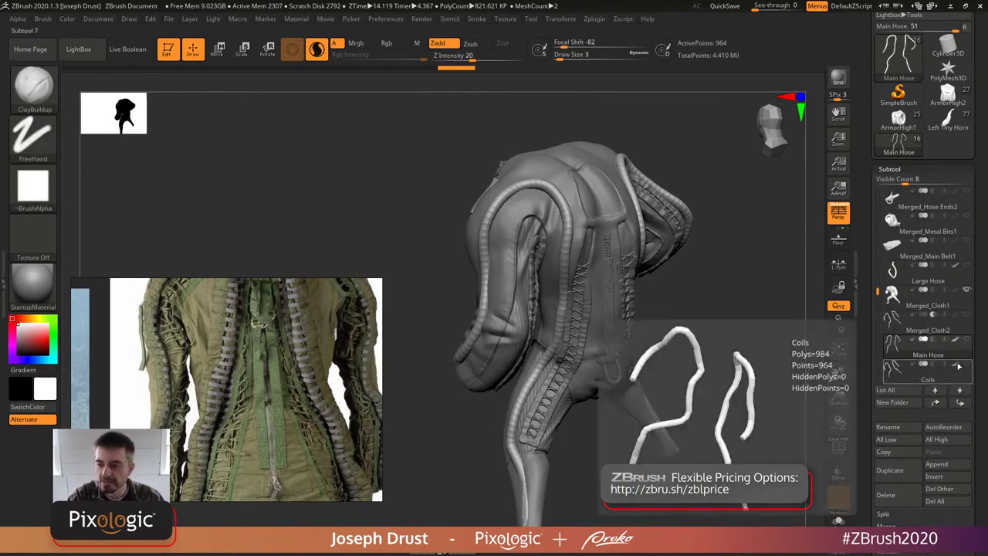
left_click(927, 379)
left_click_drag(800, 336, 711, 326)
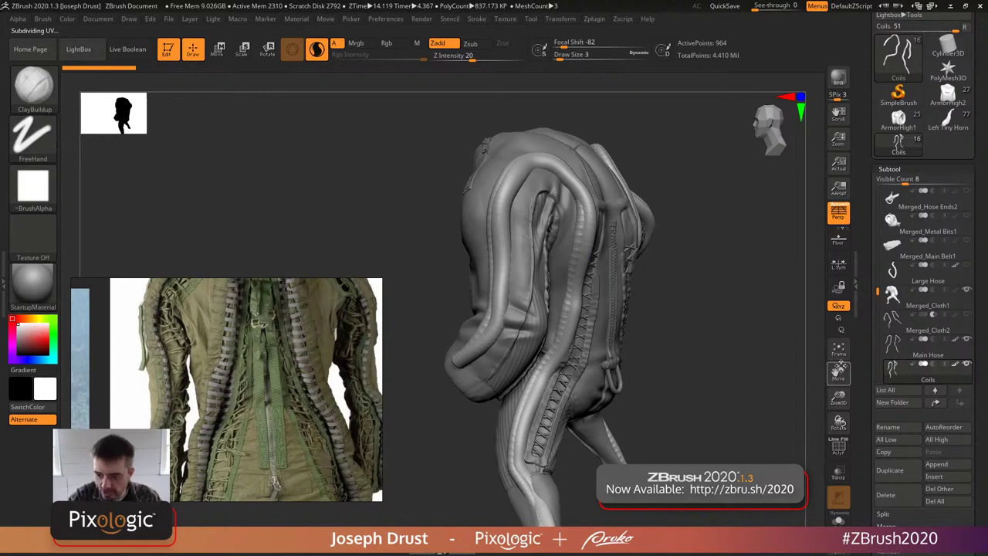
- Try an Inflate deformation of 2 on the Coils subtool
left_click(855, 293)
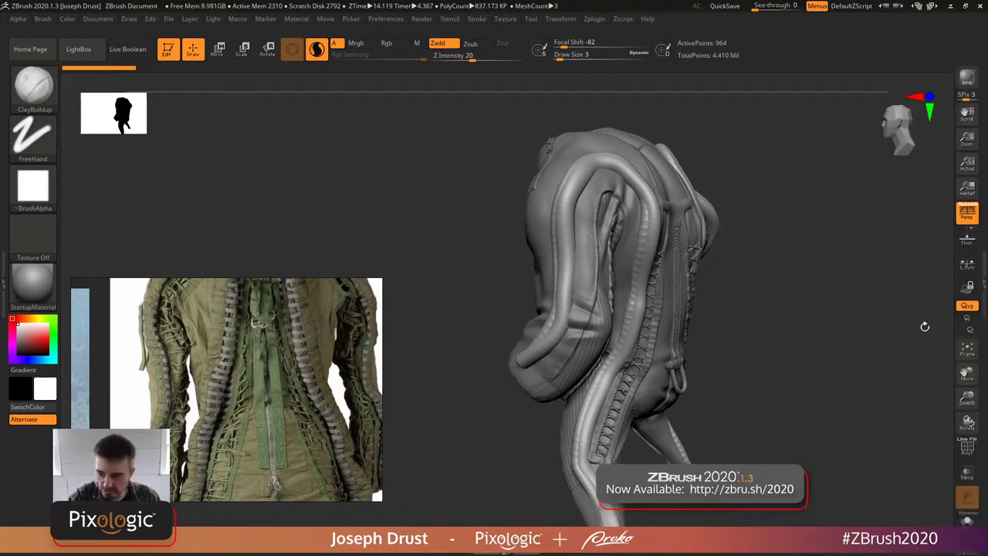
left_click(982, 313)
left_click_drag(865, 401, 864, 267)
left_click(890, 220, "shift")
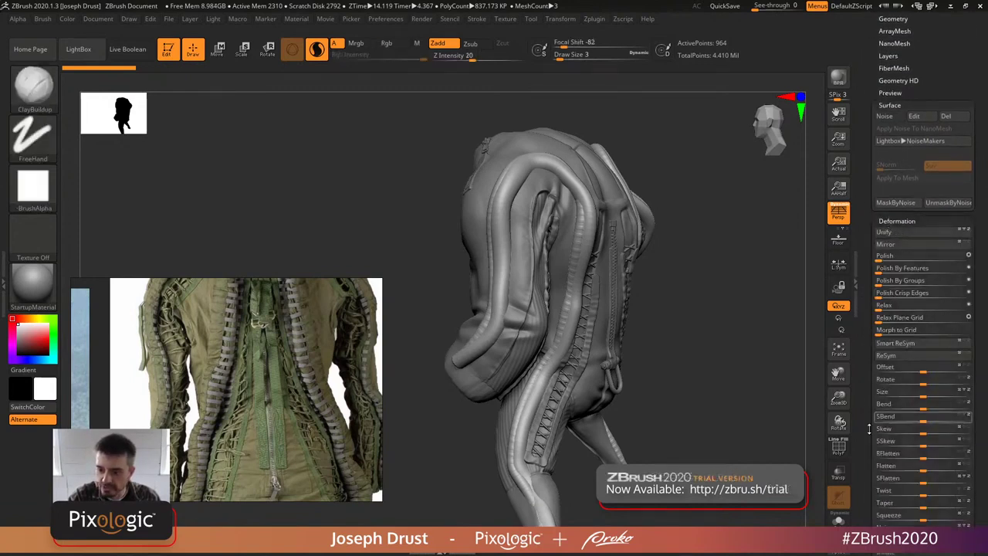
scroll(926, 436, "down", 3)
mouse_move(925, 436)
left_mouse_down()
mouse_move(934, 436)
mouse_move(925, 436)
left_mouse_up()
left_click(922, 436)
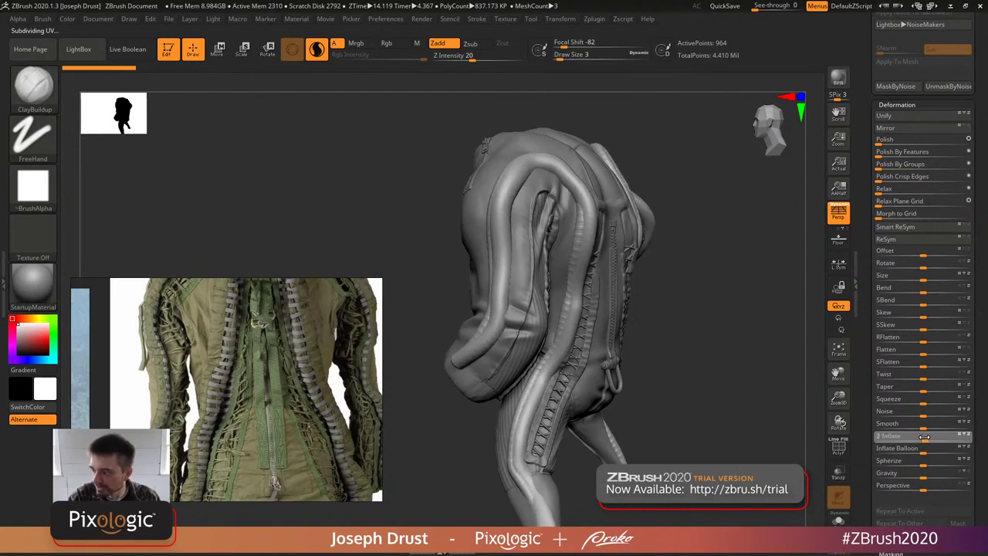
key("ctrl+z")
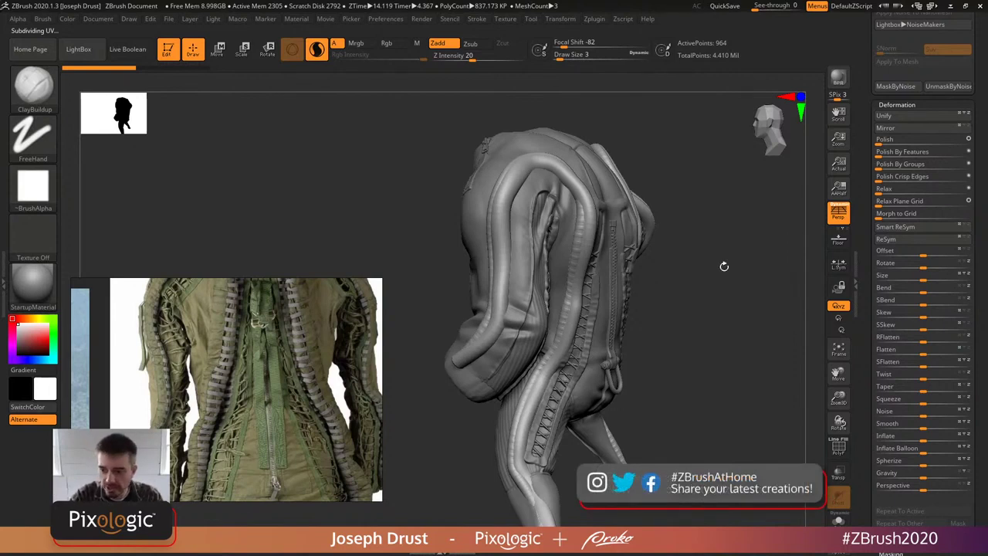
- Turn on surface noise for the Coils subtool with a noise scale of 0 and open its noise settings for editing
left_click_drag(861, 132, 866, 275)
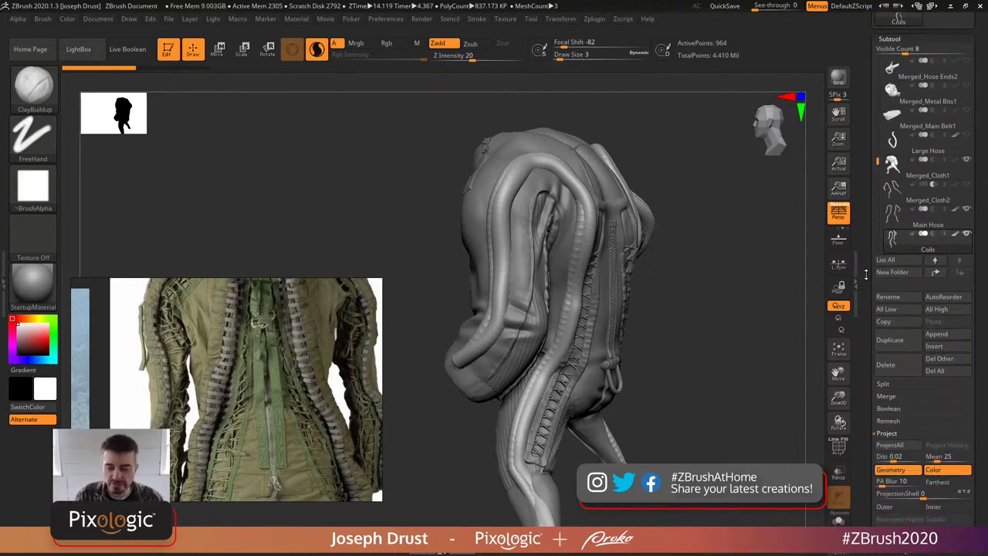
left_click_drag(726, 249, 541, 227)
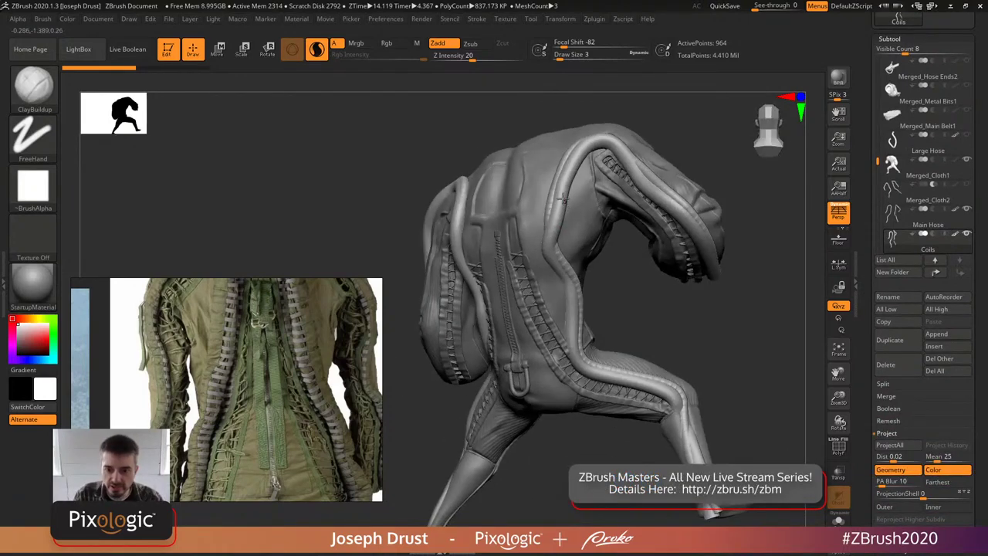
left_click_drag(753, 215, 680, 224)
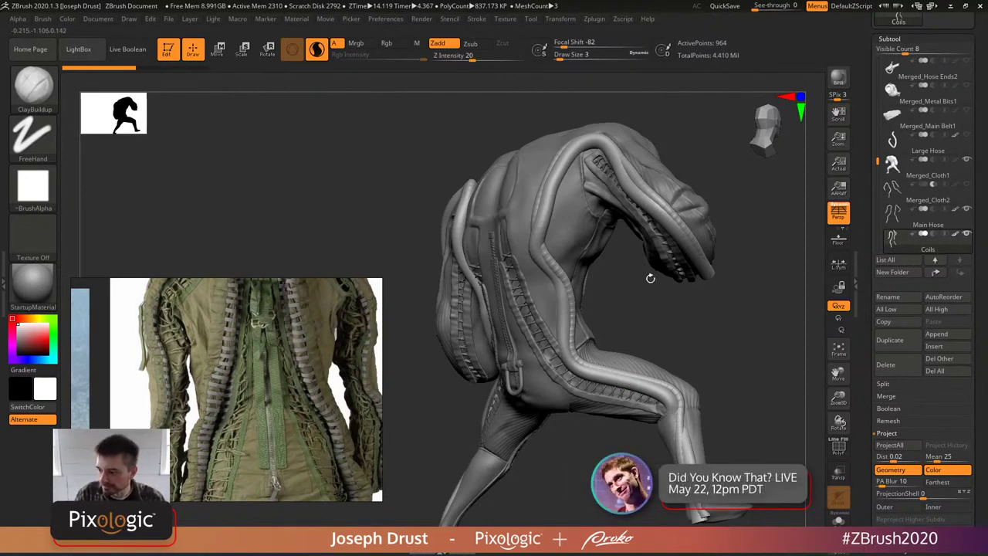
left_click_drag(688, 329, 685, 286)
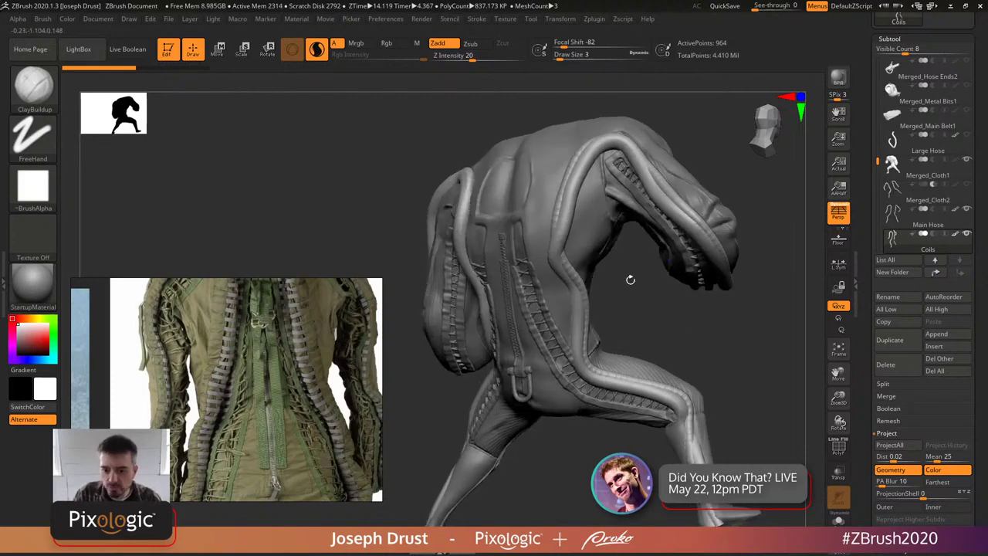
left_click_drag(706, 326, 865, 376, "shift")
scroll(919, 309, "down", 10)
left_click(885, 176)
left_click(915, 176)
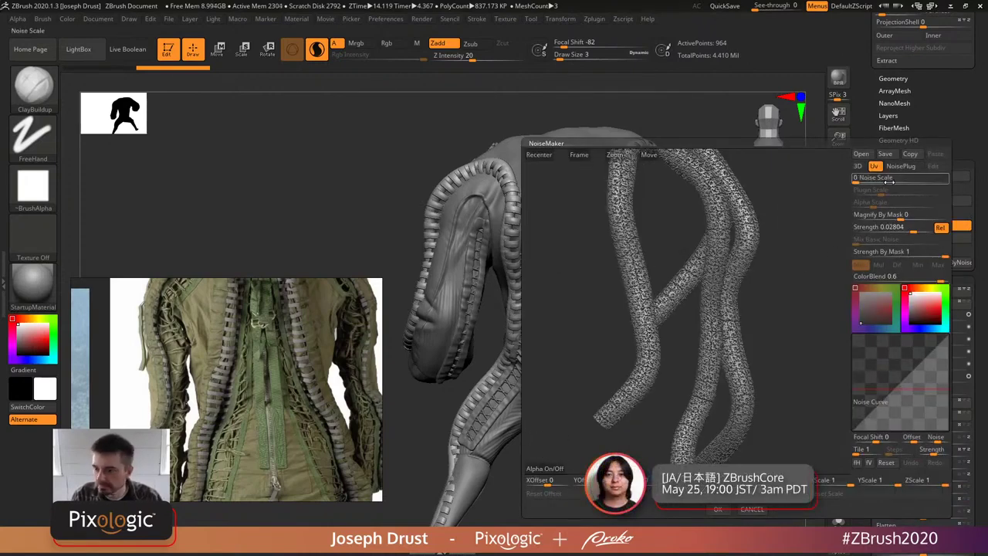
- Set the noise strength to 0.00021 and load the image stripes_8wide_slightbevel_rotated as the noise alpha
left_click_drag(913, 227, 906, 226)
type("0.00021")
key("Return")
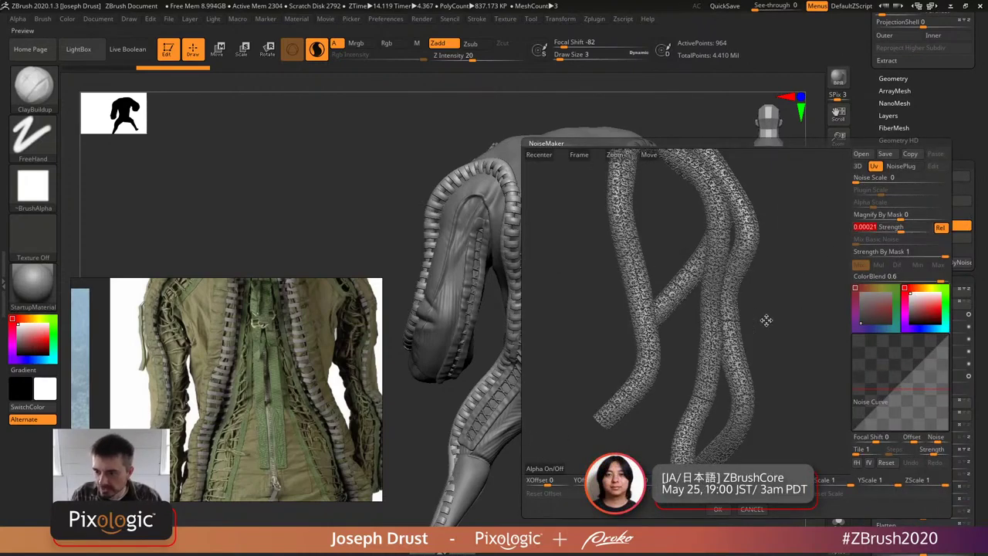
left_click_drag(773, 228, 838, 362)
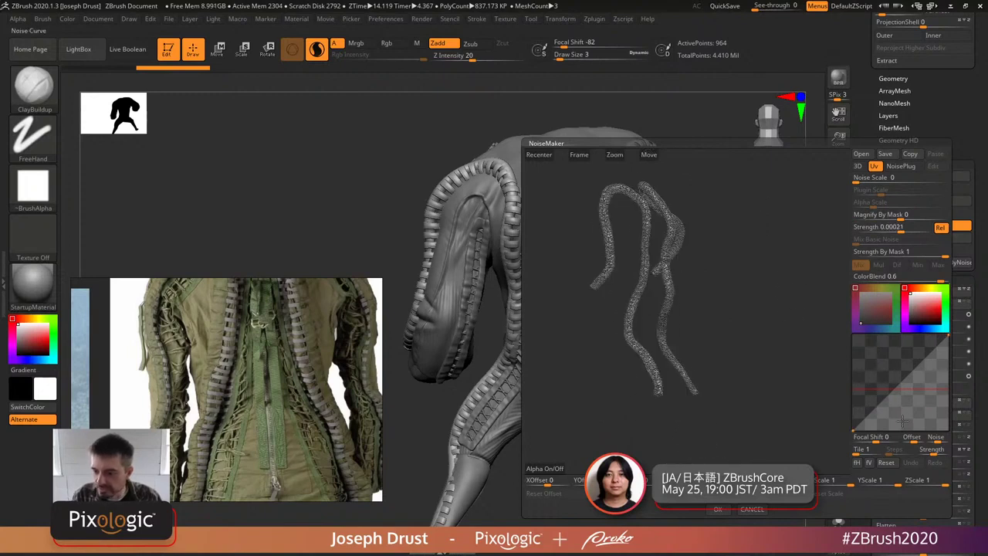
left_click_drag(743, 341, 796, 358)
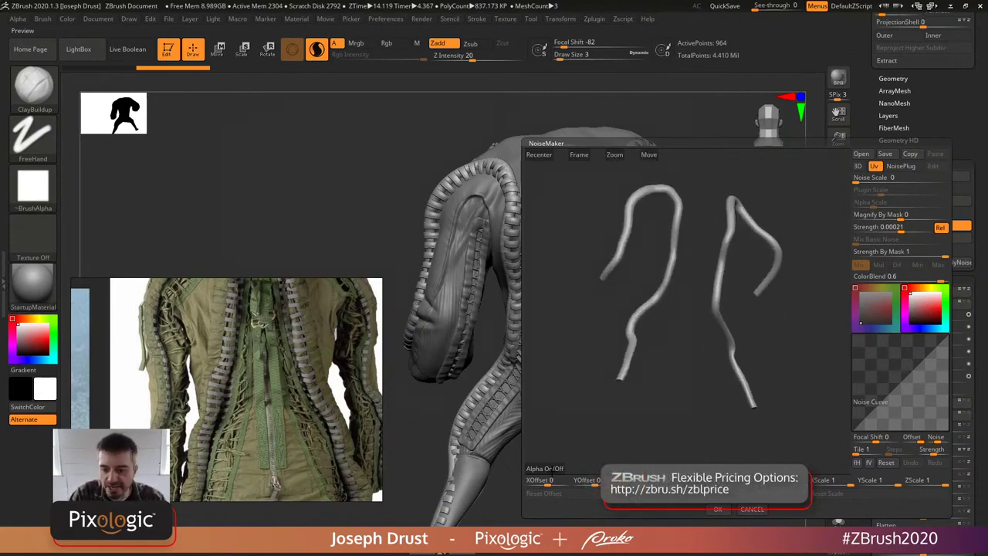
left_click(551, 473)
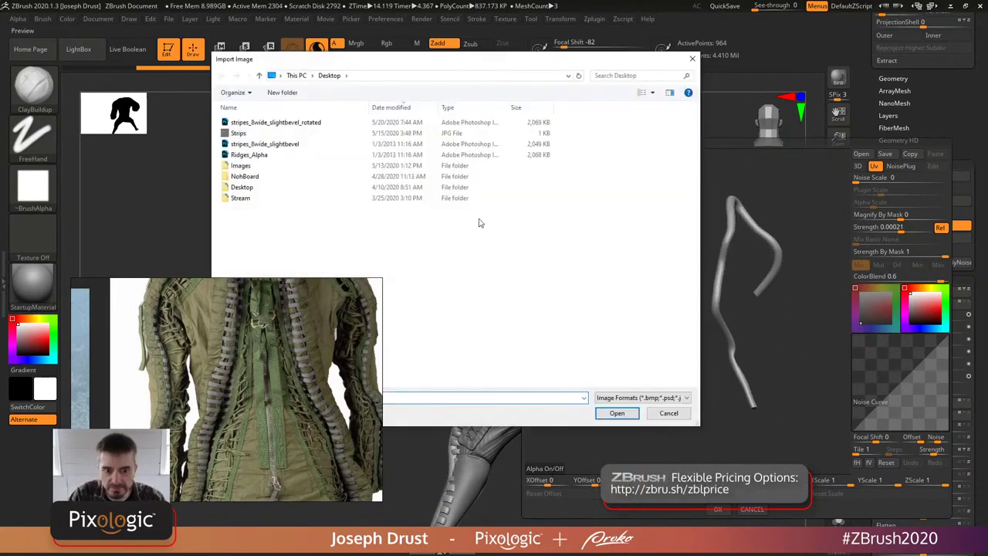
double_click(274, 122)
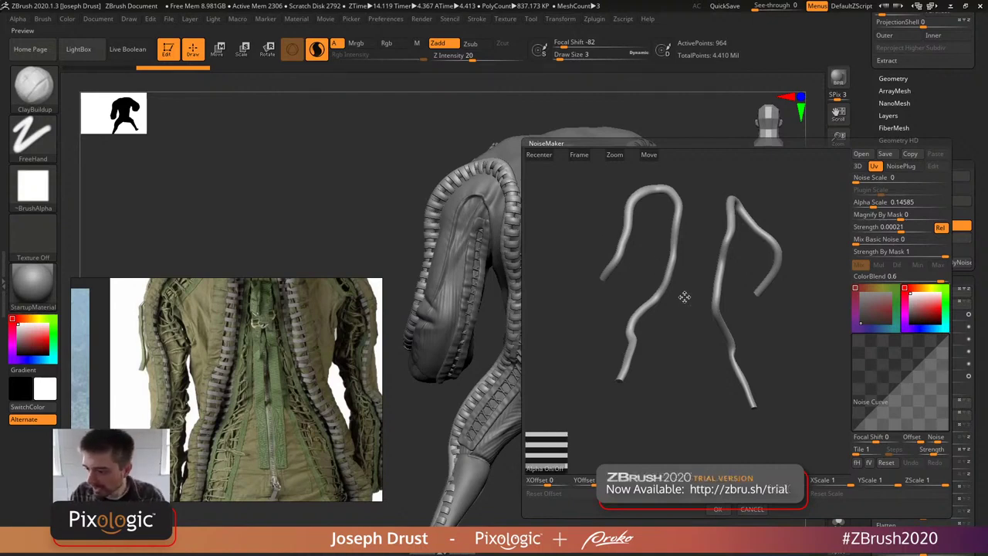
- Try a noise strength of -0.05163 with an alpha scale of 0.04606 for the stripes on the coils
left_click_drag(690, 335, 665, 342)
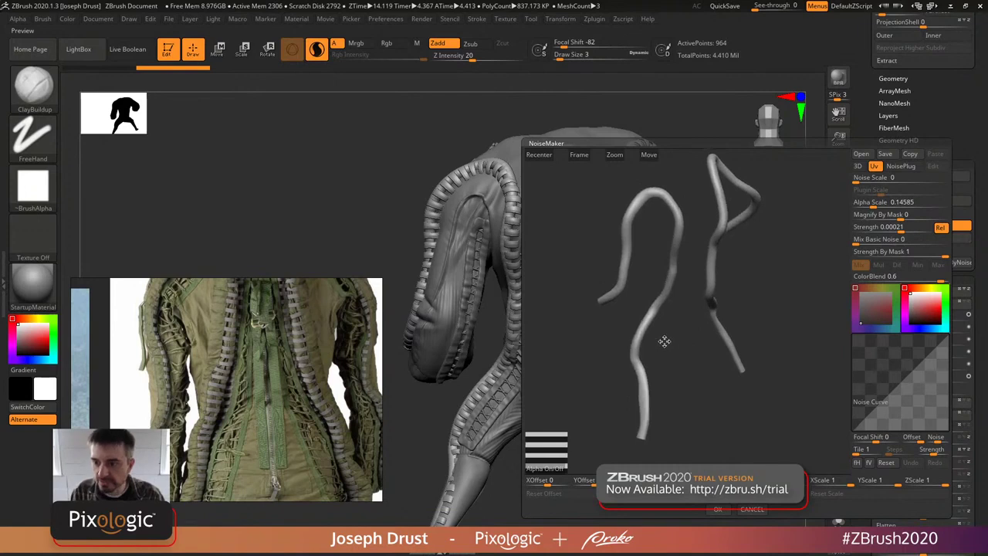
left_click(878, 202)
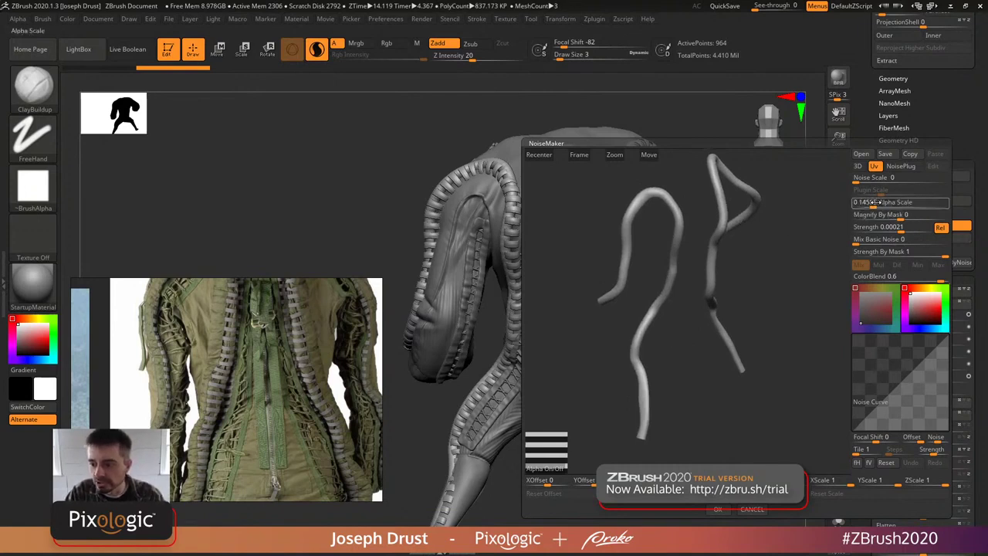
left_click_drag(900, 227, 875, 209)
left_click(889, 203)
left_click(880, 203)
left_click_drag(796, 309, 787, 289)
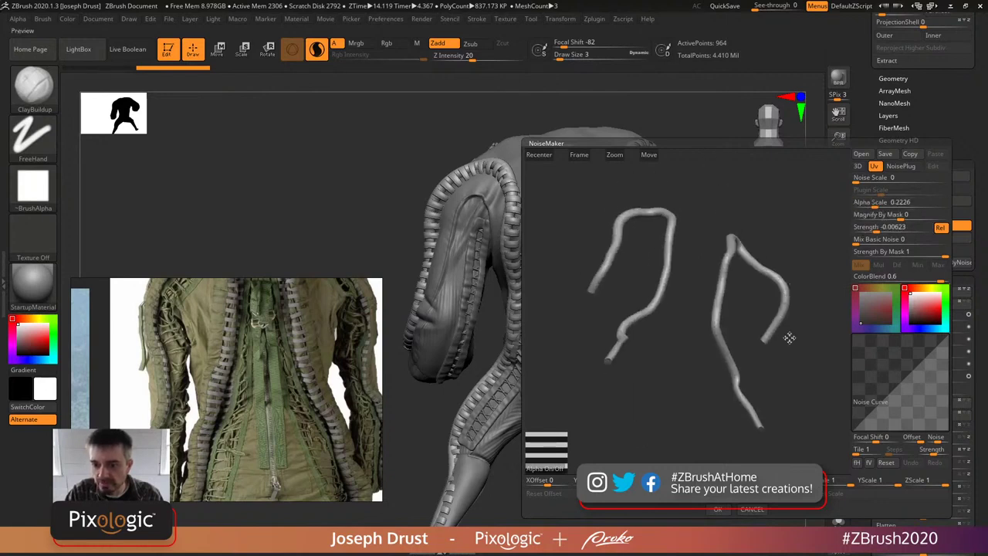
left_click_drag(800, 362, 870, 205)
left_click(877, 227)
left_click(869, 203)
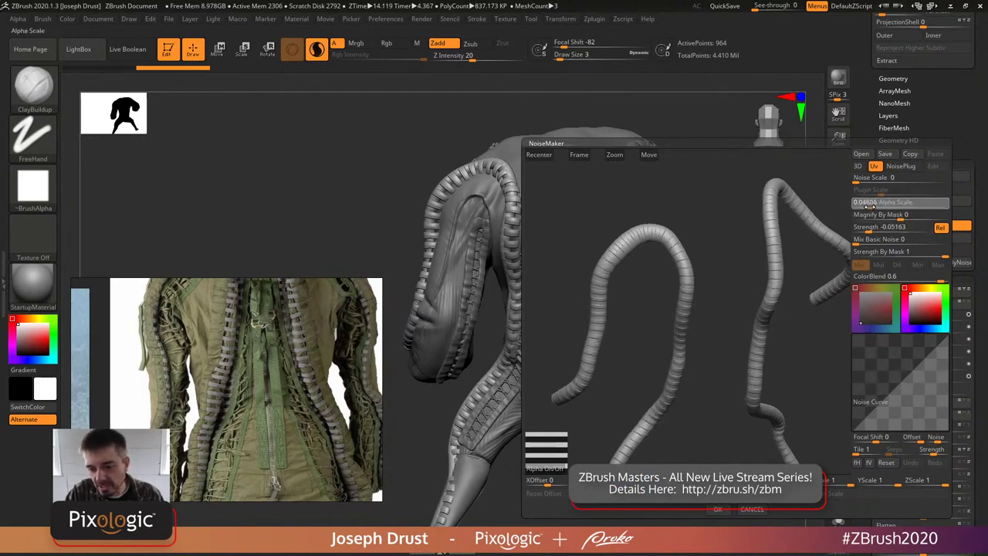
- Strengthen the stripe noise to -0.08896 and set its alpha scale to 0.078
left_click(867, 228)
mouse_move(868, 228)
left_mouse_down()
mouse_move(858, 231)
mouse_move(868, 233)
left_mouse_up()
type("-0.5")
left_click(870, 203)
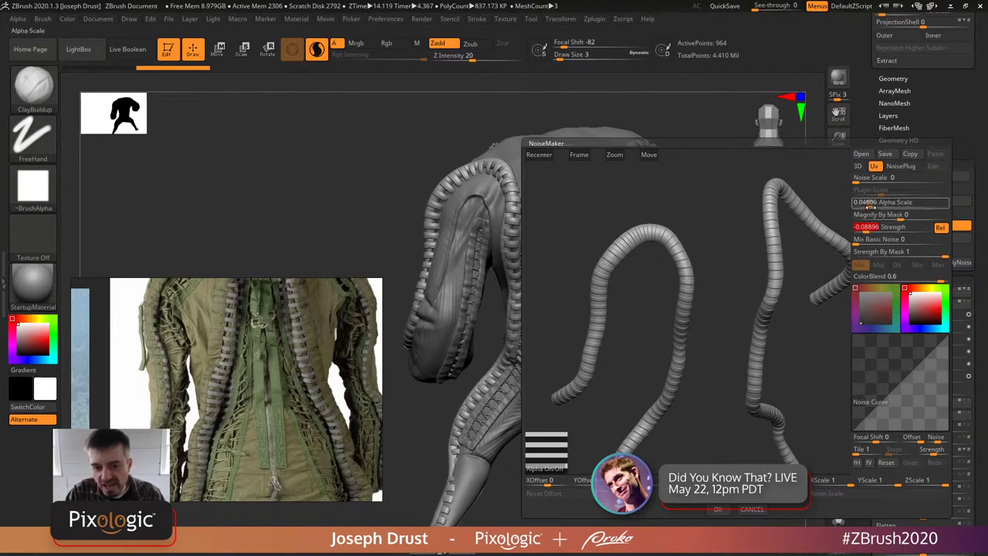
left_click_drag(870, 202, 872, 202)
mouse_move(819, 381)
left_mouse_down()
mouse_move(816, 391)
mouse_move(812, 359)
mouse_move(807, 371)
left_mouse_up()
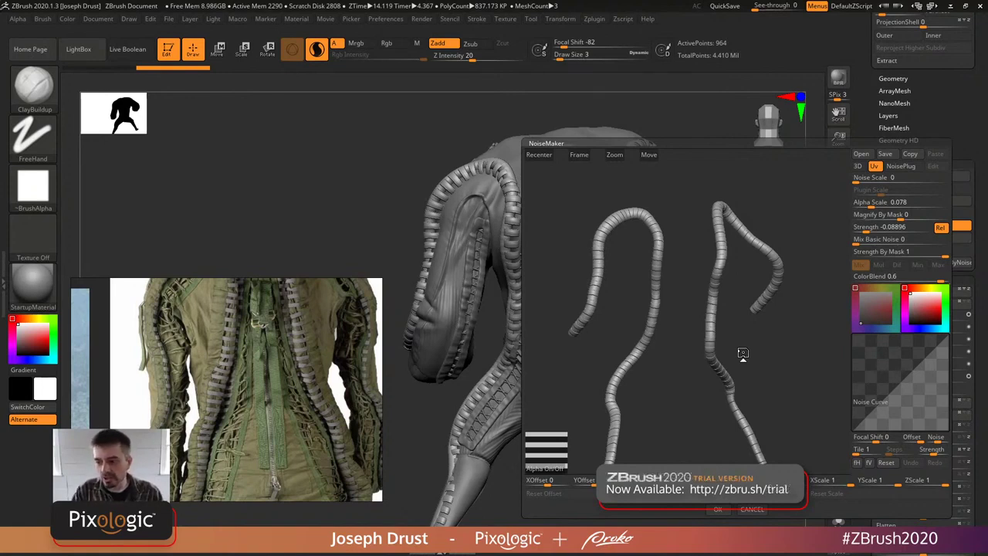
- Set the noise curve offset to about -0.27 and the alpha scale to 0.05524, and apply the noise to the Coils
left_click_drag(908, 438, 913, 438)
left_click_drag(783, 370, 780, 339)
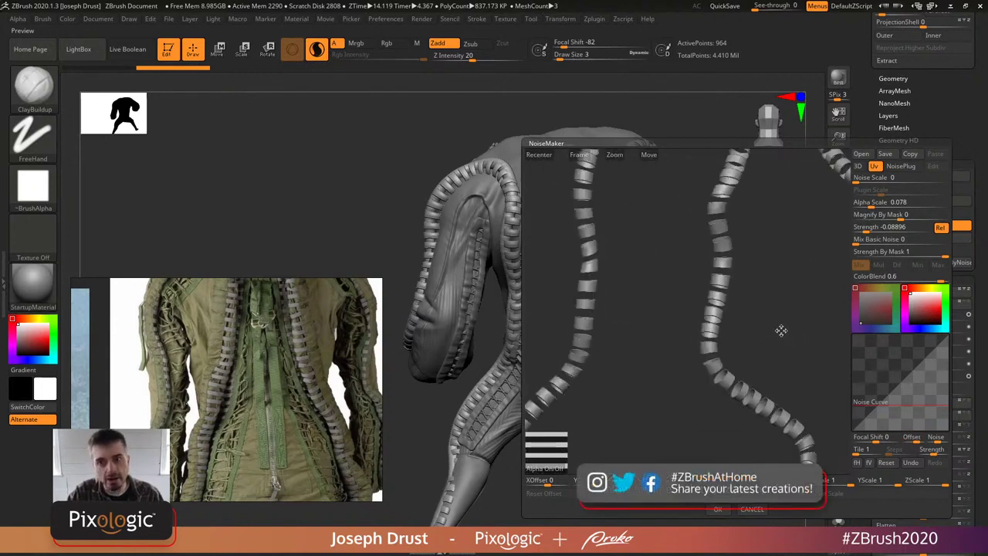
left_click_drag(865, 204, 861, 204)
left_click_drag(772, 309, 806, 296)
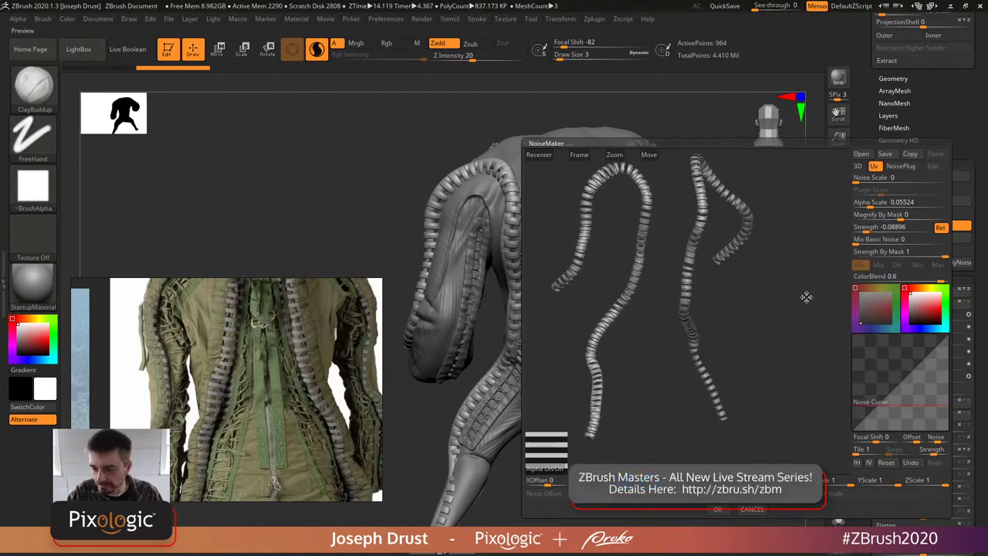
left_click(718, 509)
mouse_move(759, 373)
left_mouse_down()
mouse_move(768, 370)
mouse_move(530, 366)
left_mouse_up()
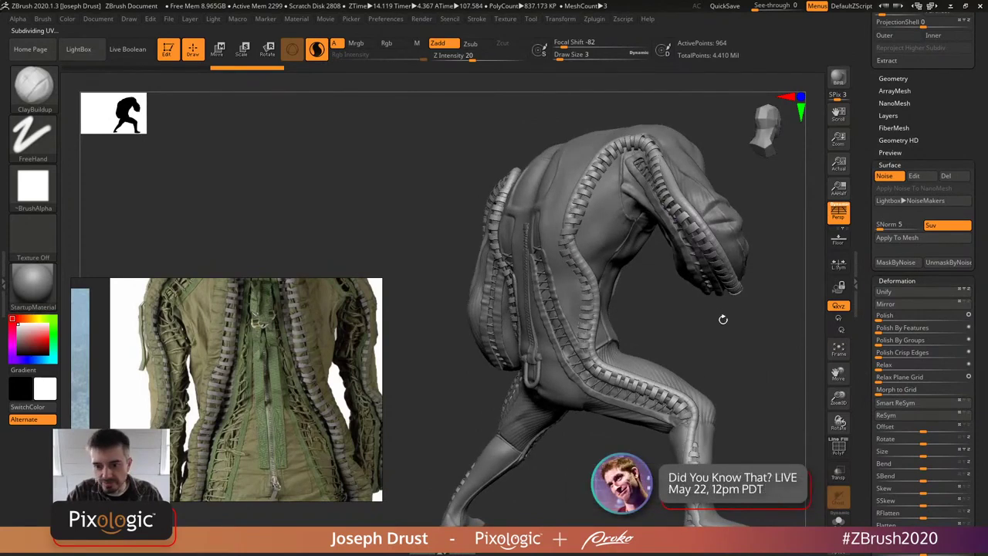
left_click_drag(720, 316, 726, 322)
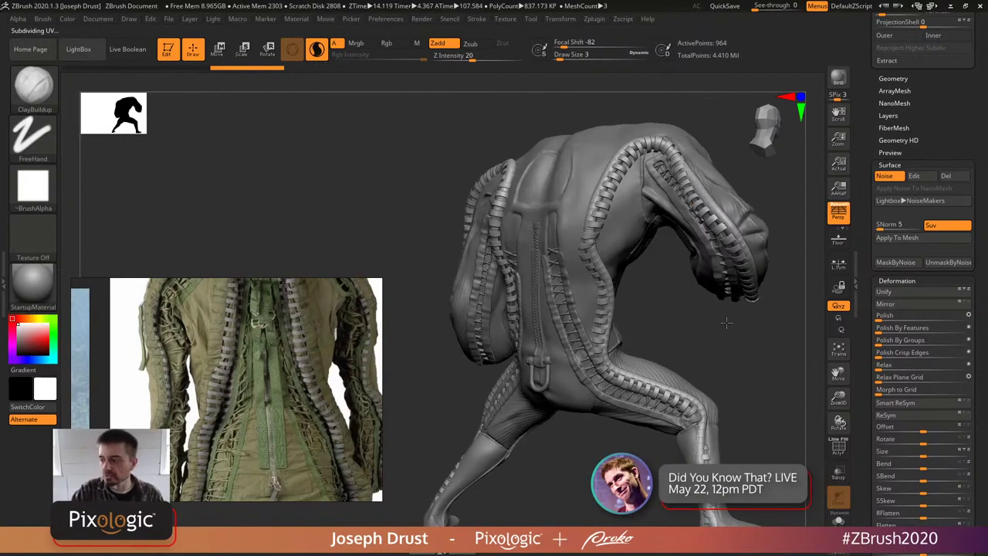
- Reopen the Coils noise settings, change the noise curve offset to about -0.4 and apply it
left_click(915, 176)
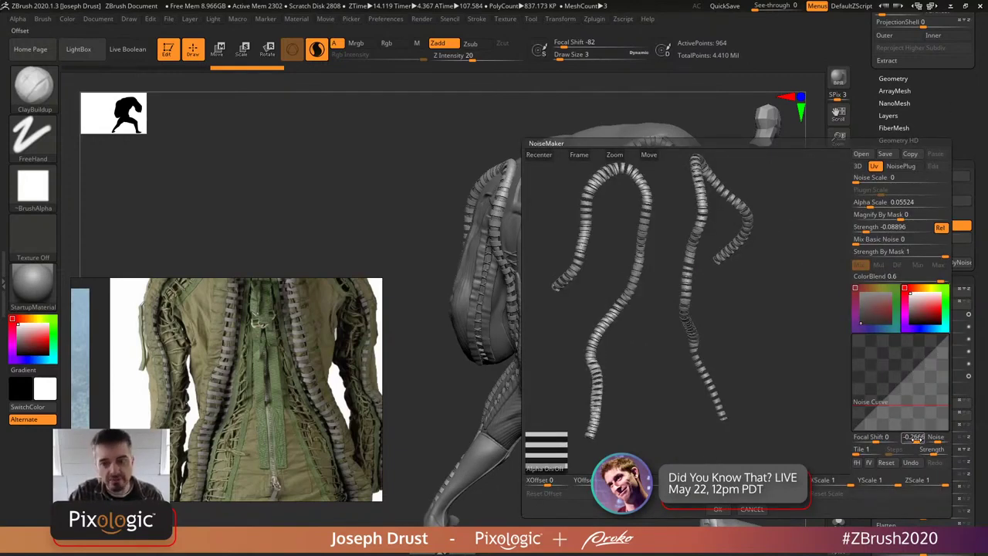
left_click_drag(914, 438, 917, 440)
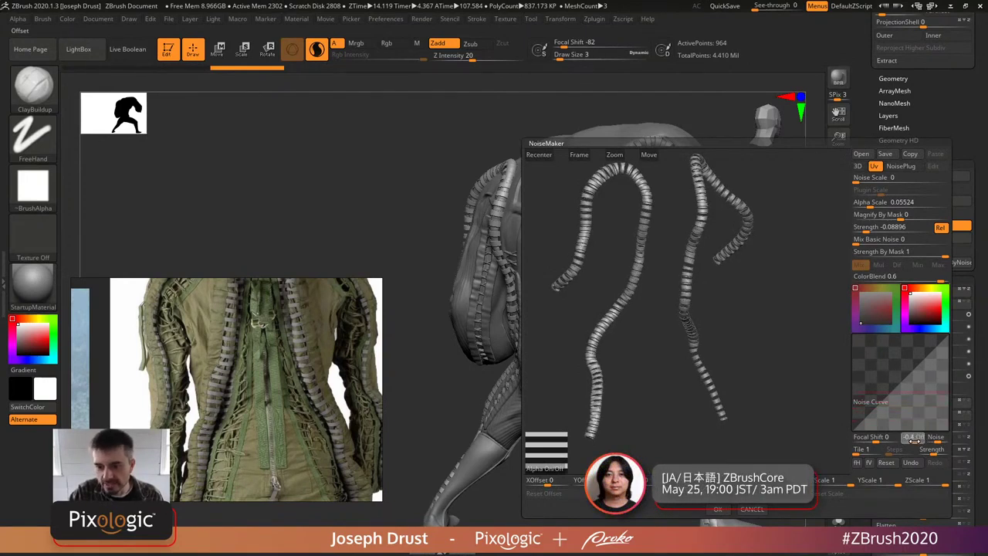
left_click(717, 509)
left_click_drag(792, 367, 776, 368)
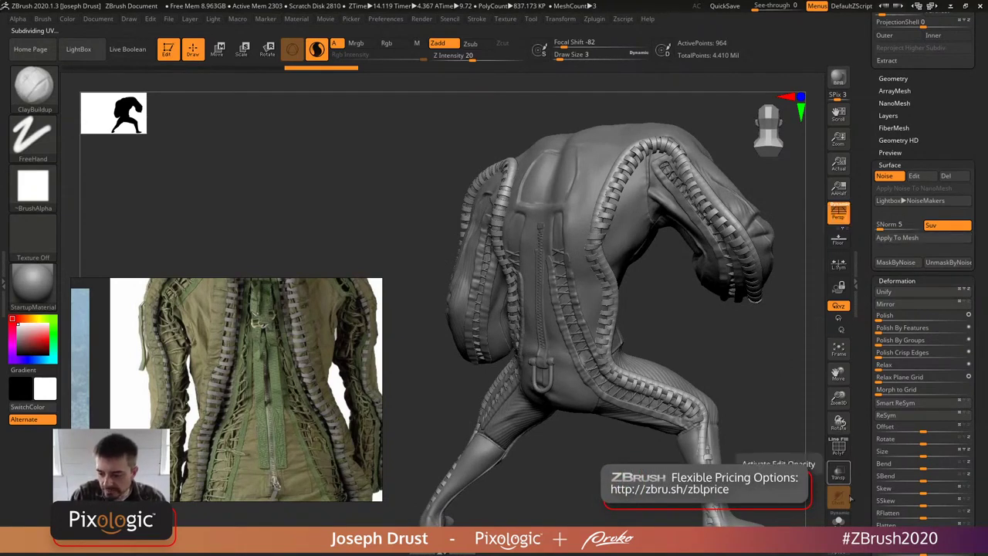
- Isolate the coils subtool and open the BPR settings of its display properties
left_click(839, 519)
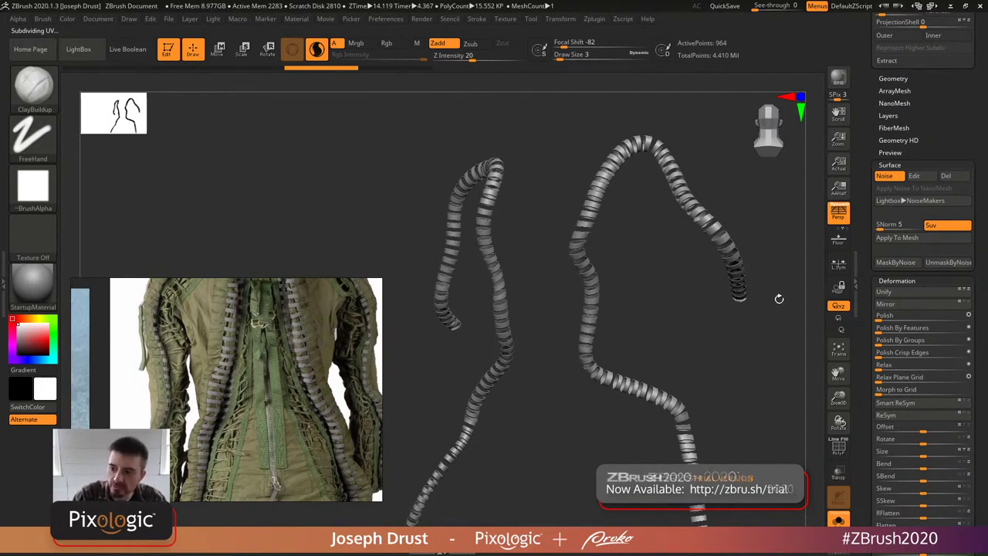
left_click(893, 79)
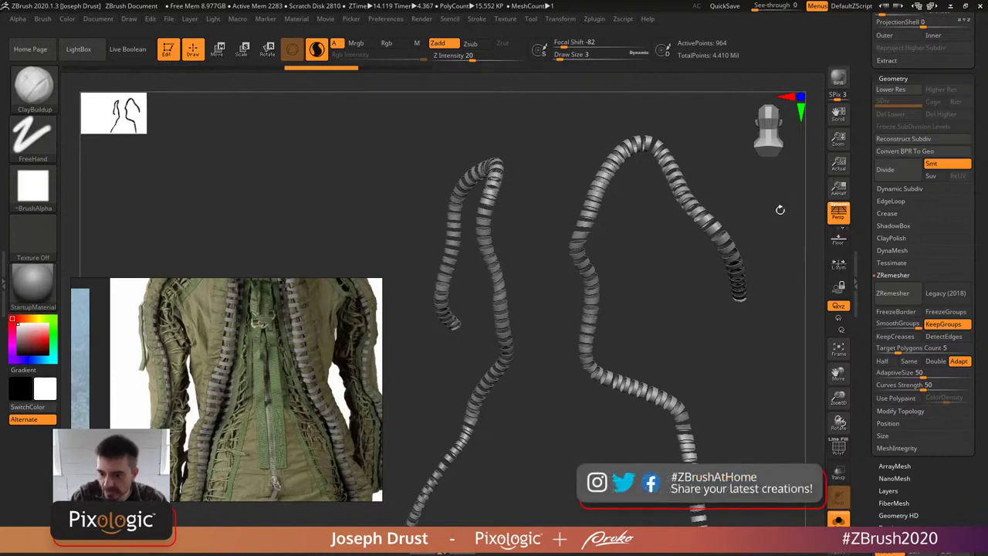
left_click_drag(782, 212, 811, 194)
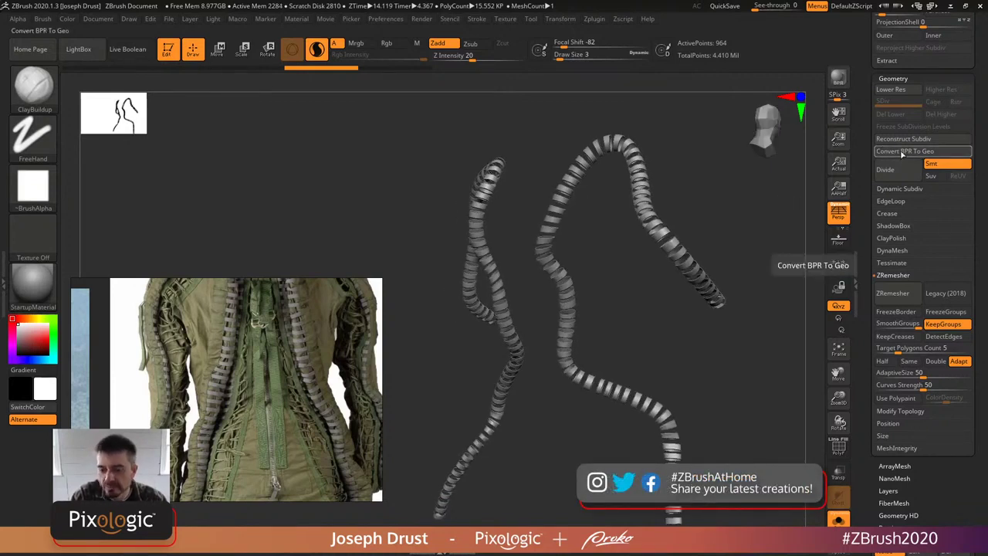
scroll(869, 375, "down", 5)
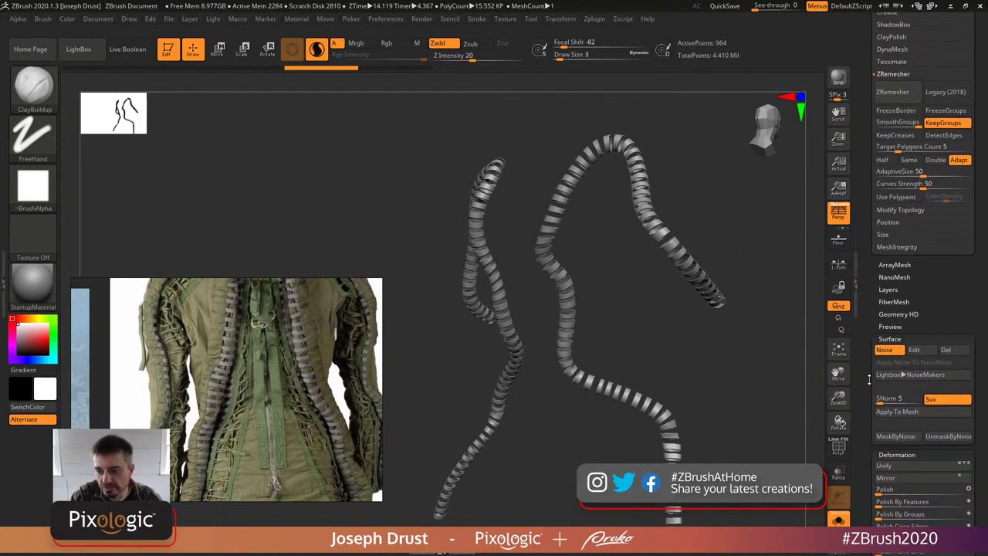
scroll(869, 374, "down", 10)
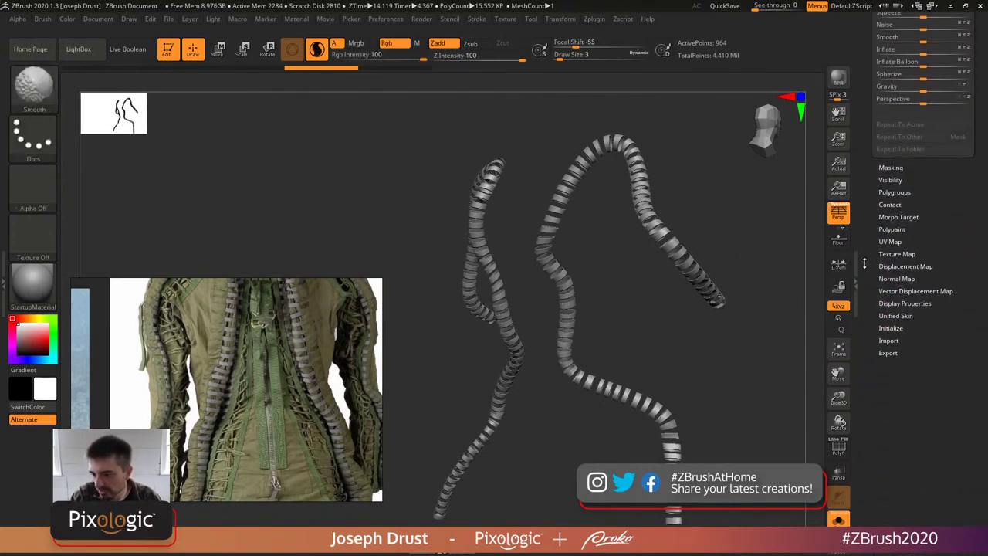
left_click(905, 304, "shift")
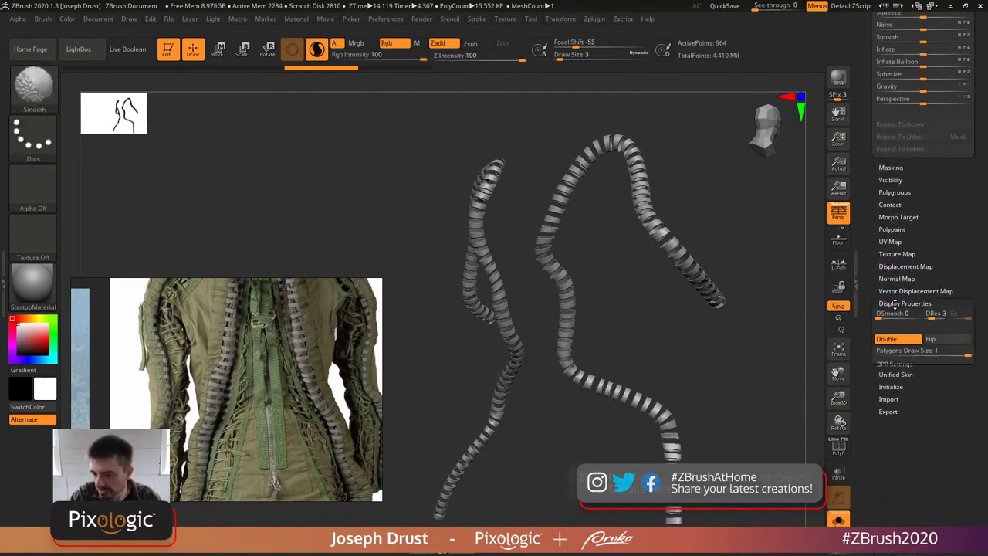
left_click(895, 364, "shift")
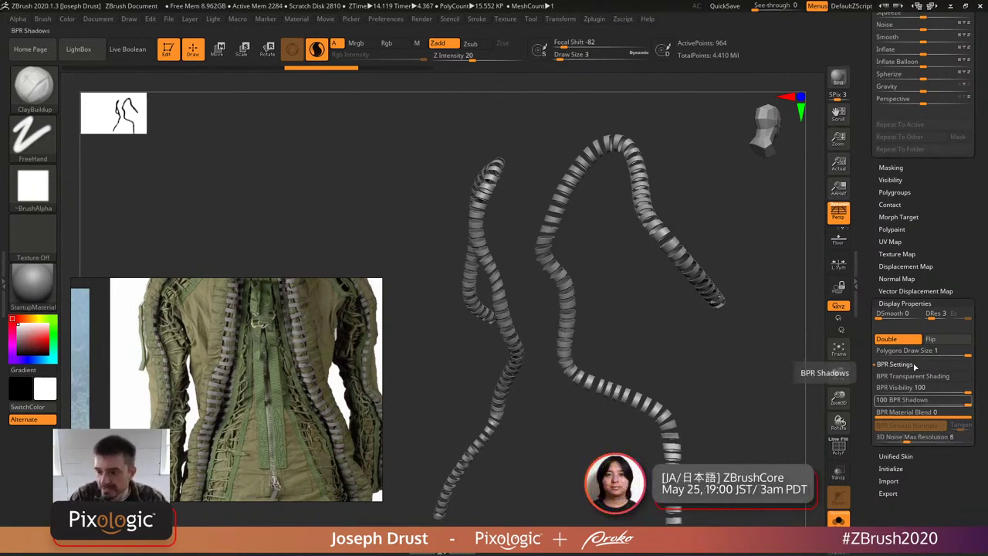
- Convert the coils' BPR noise to real geometry
scroll(969, 386, "up", 10)
scroll(970, 386, "up", 8)
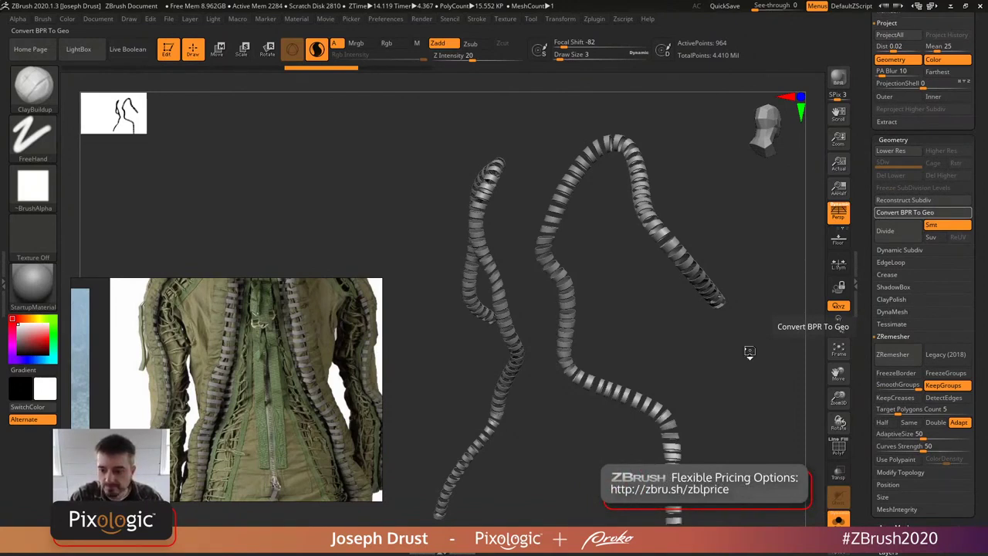
mouse_move(753, 355)
left_mouse_down()
mouse_move(717, 277)
mouse_move(750, 317)
mouse_move(749, 362)
left_mouse_up()
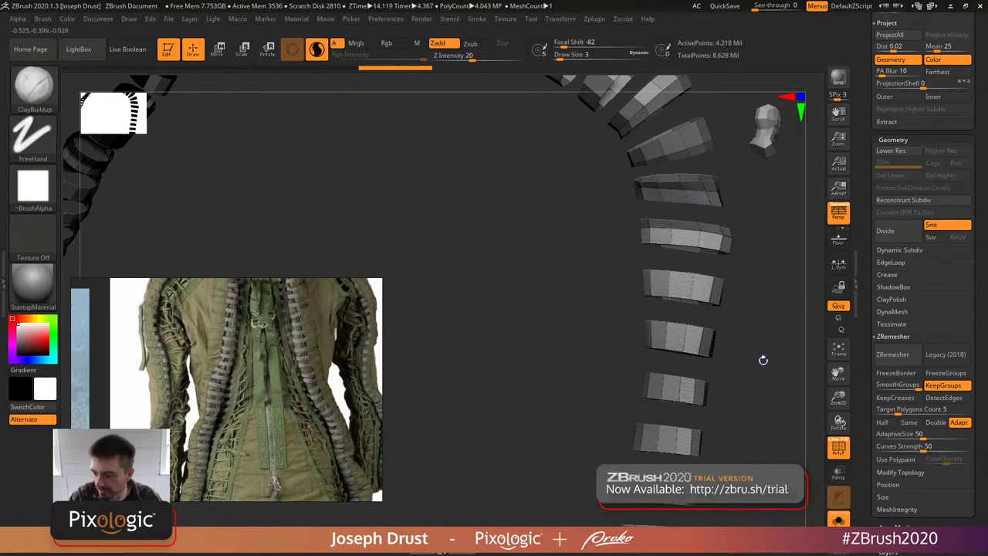
- Undo the BPR-to-geometry conversion of the coils
key("ctrl+z")
key("ctrl+z")
key("ctrl+z")
key("ctrl+z")
key("ctrl+z")
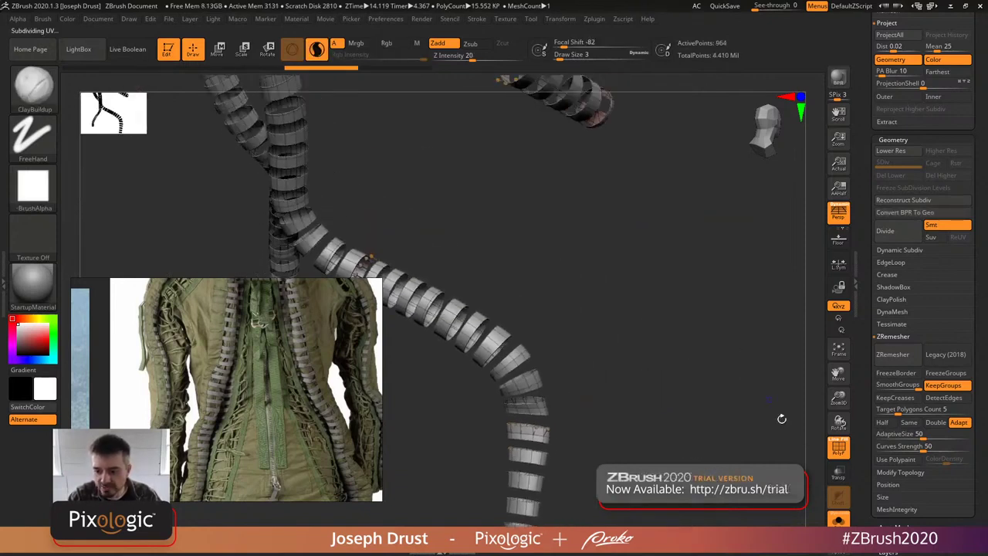
key("ctrl+z")
key("ctrl+z")
key("ctrl+z")
left_click_drag(724, 335, 729, 361)
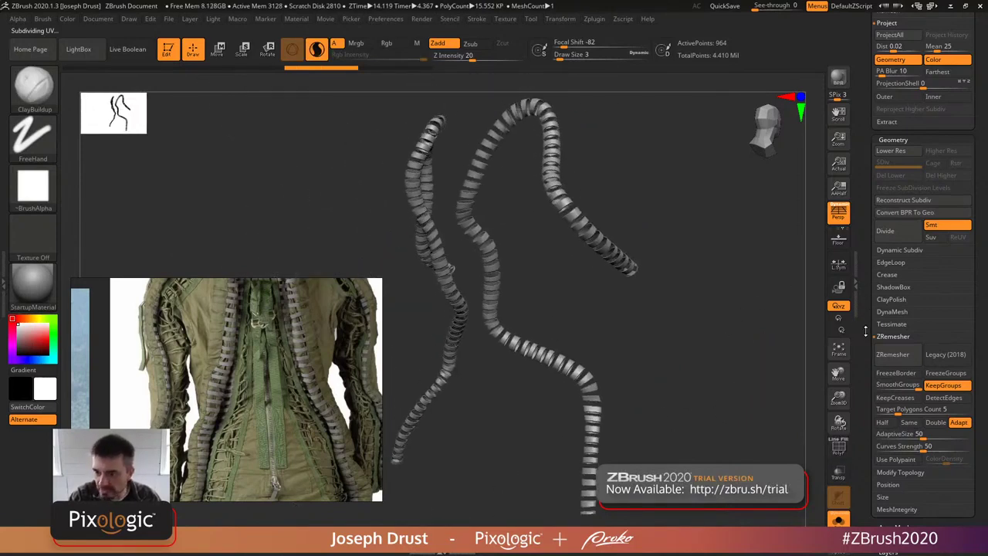
- Lower the coils' 3D Noise Max Resolution, retry the BPR-to-geometry conversion and inspect the wireframe of the rings
scroll(864, 332, "down", 15)
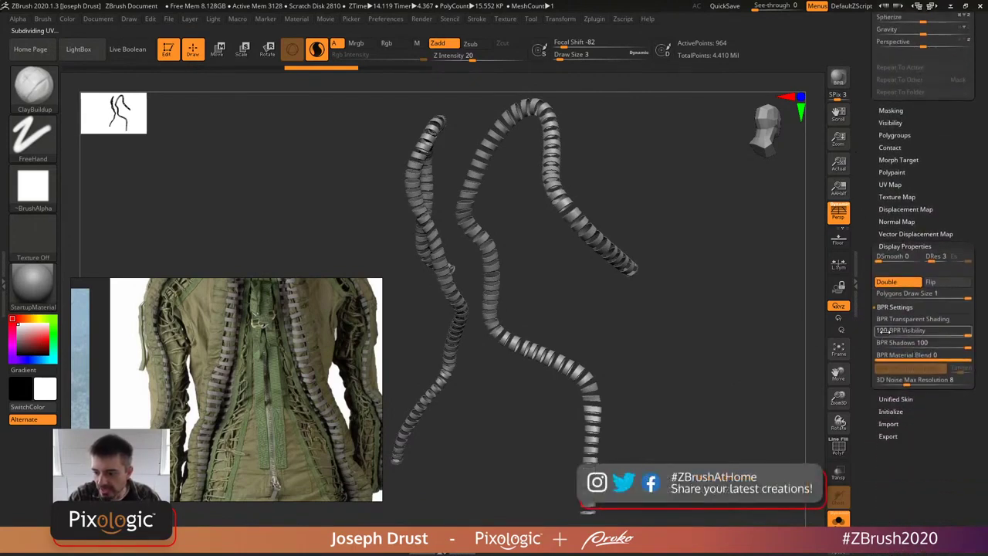
left_click(882, 380)
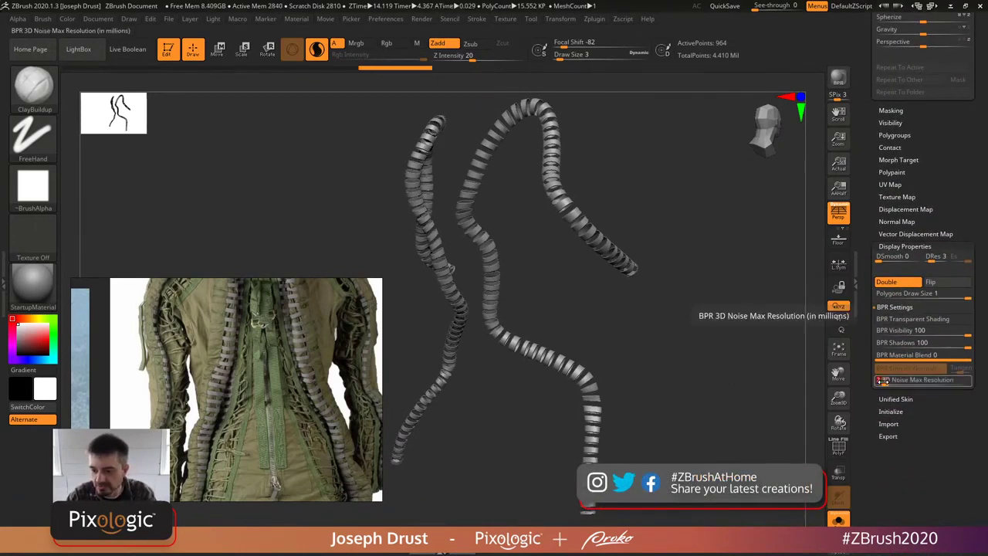
scroll(868, 438, "up", 10)
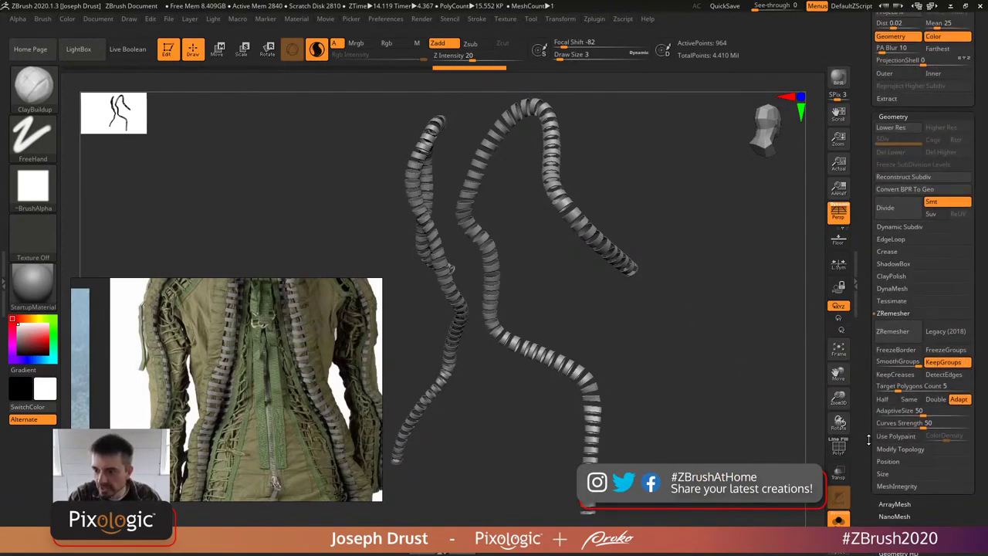
left_click(904, 189)
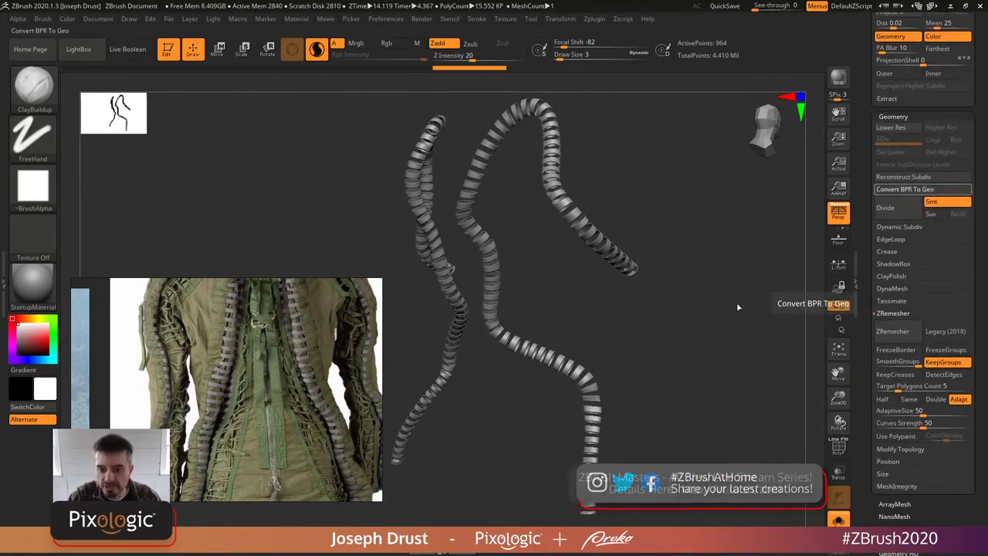
left_click_drag(717, 327, 781, 412)
left_click_drag(833, 449, 832, 440)
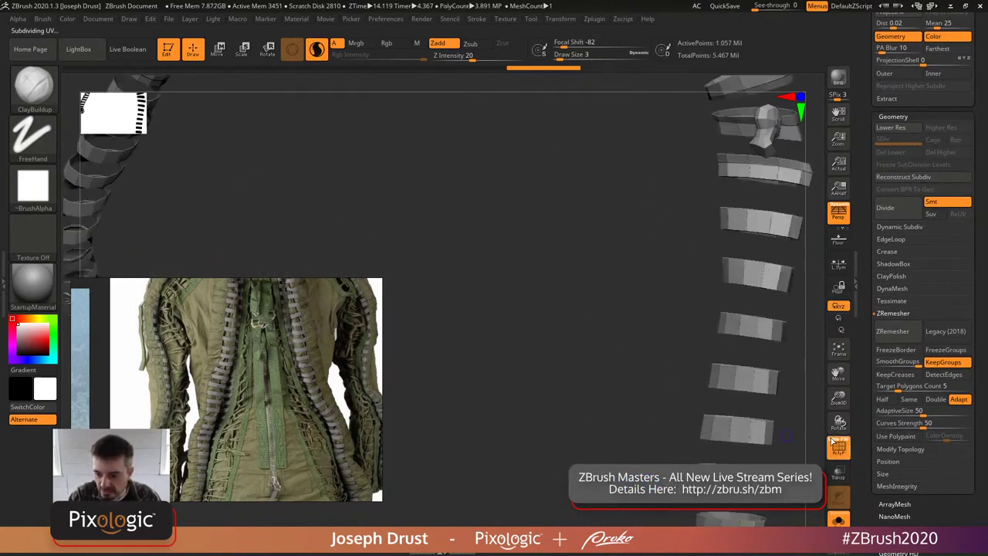
left_click_drag(788, 387, 620, 370)
left_click_drag(690, 376, 743, 401)
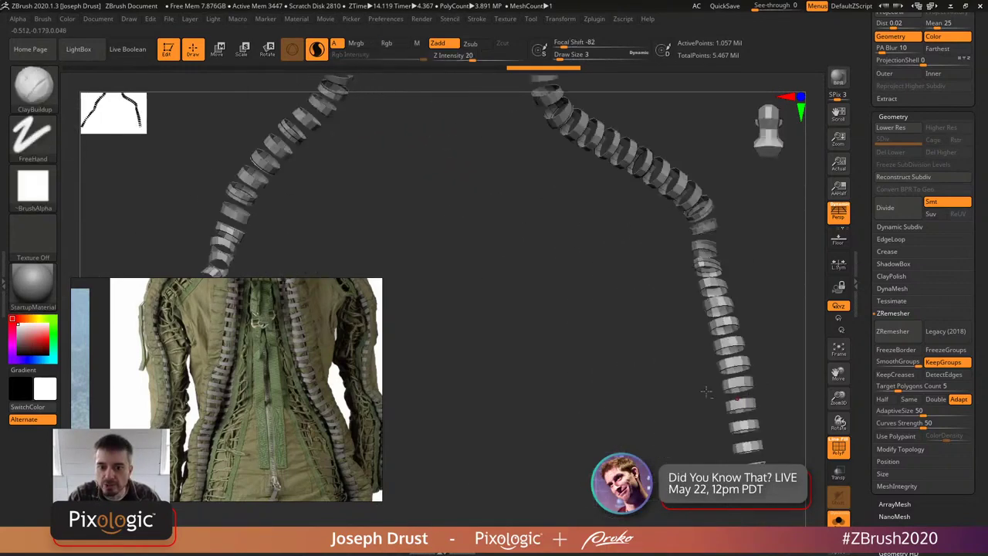
left_click_drag(603, 360, 752, 361)
- Undo the latest conversion and set the coils' 3D Noise Max Resolution to 1
key("ctrl")
left_click(840, 447)
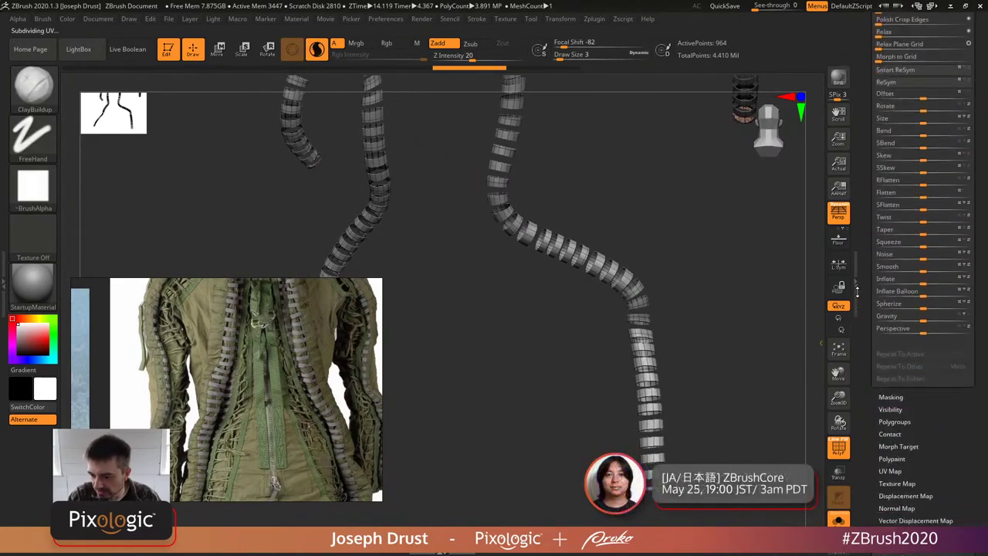
scroll(896, 424, "down", 5)
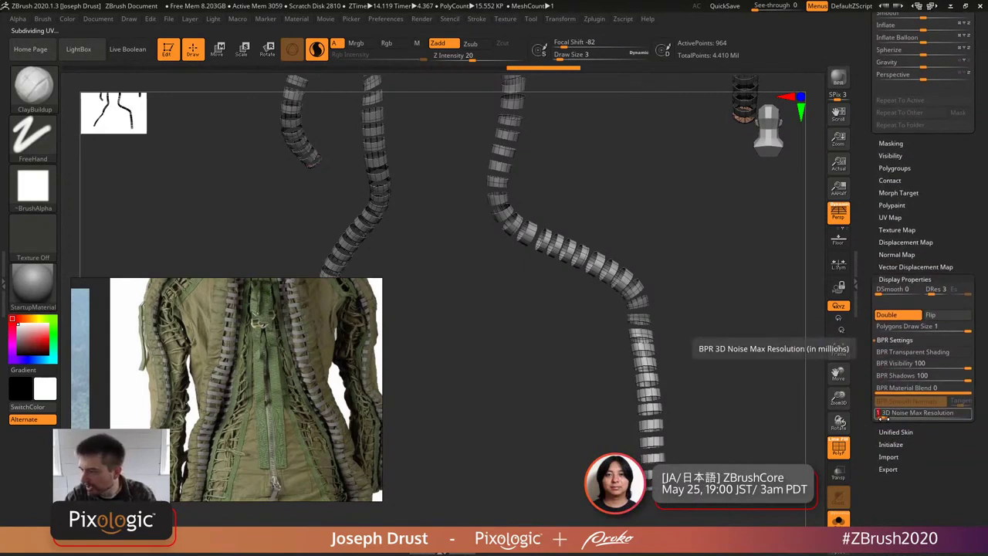
left_click(882, 413)
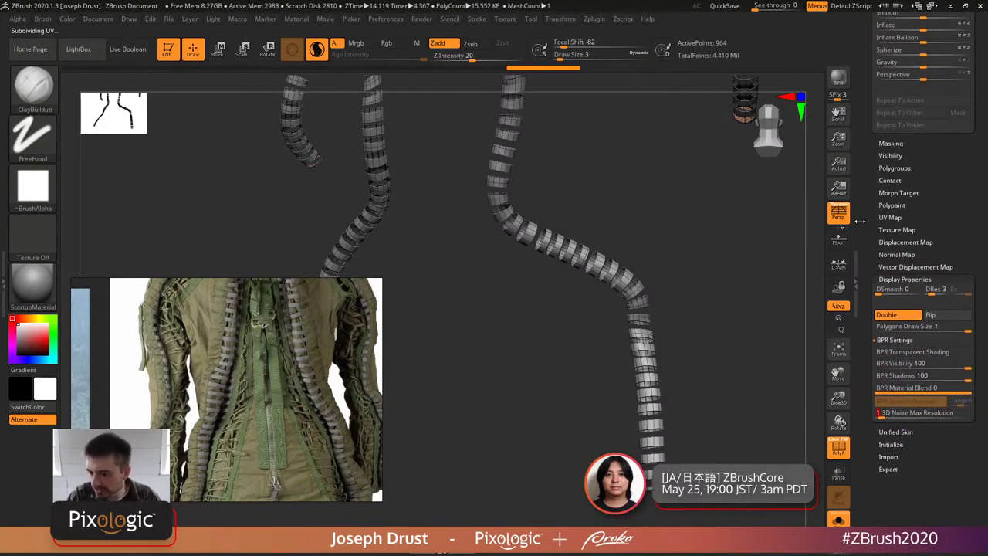
- Convert the coils' noise to geometry at the reduced resolution and inspect the rings with and without the wireframe
scroll(924, 192, "up", 10)
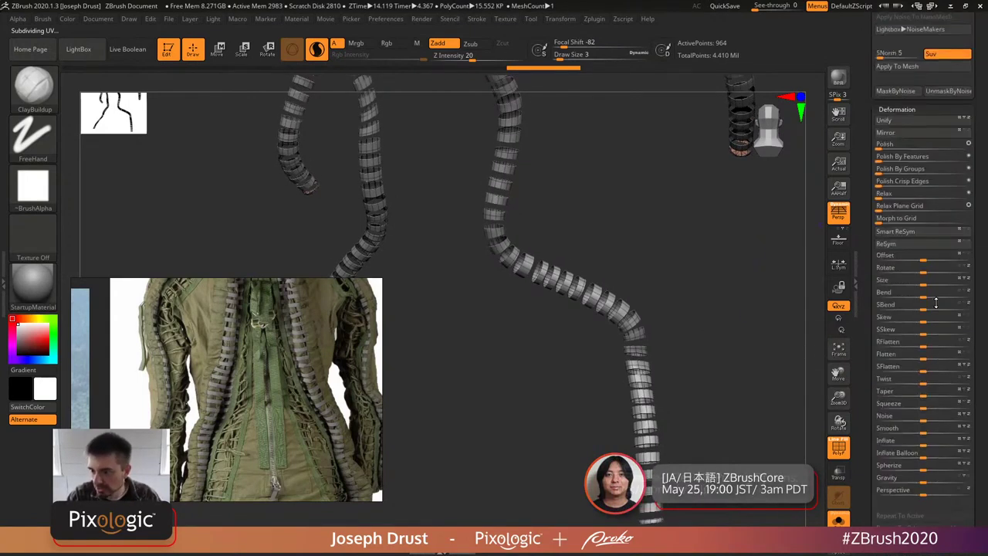
scroll(915, 278, "down", 2)
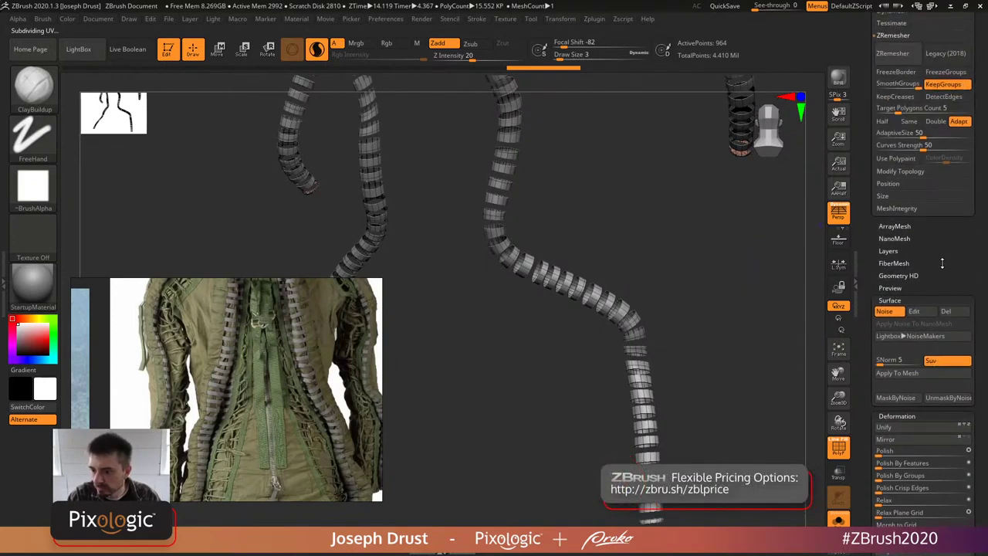
scroll(864, 171, "up", 10)
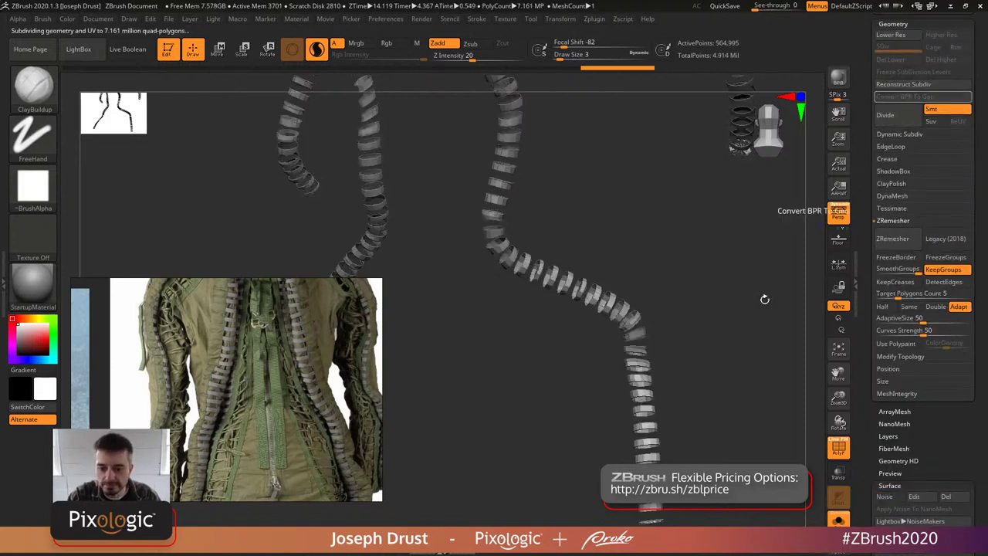
left_click(837, 449)
left_click_drag(734, 348, 770, 439)
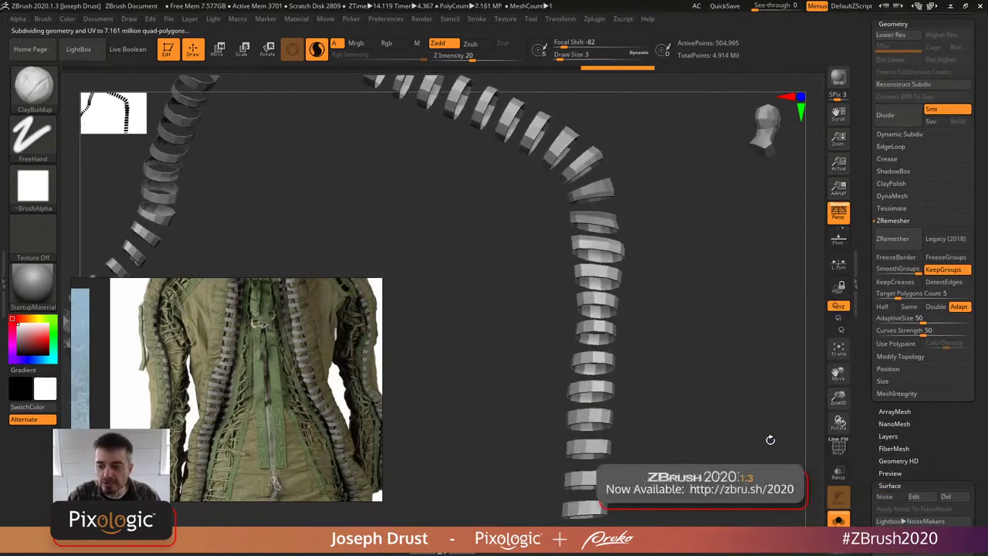
left_click(839, 448)
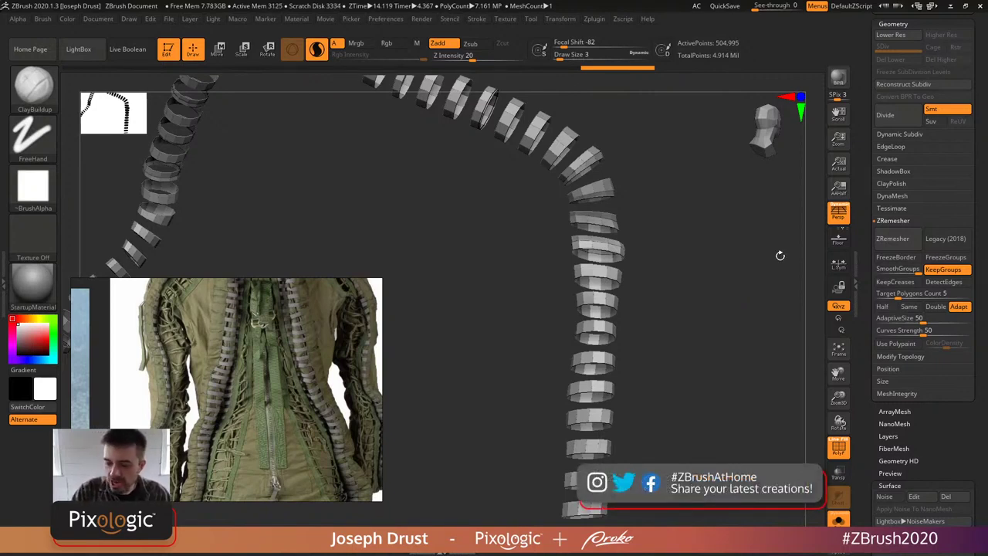
left_click_drag(773, 429, 600, 334)
left_click_drag(657, 390, 664, 363)
- Turn off double-sided display for the coils in the display properties
scroll(925, 283, "down", 10)
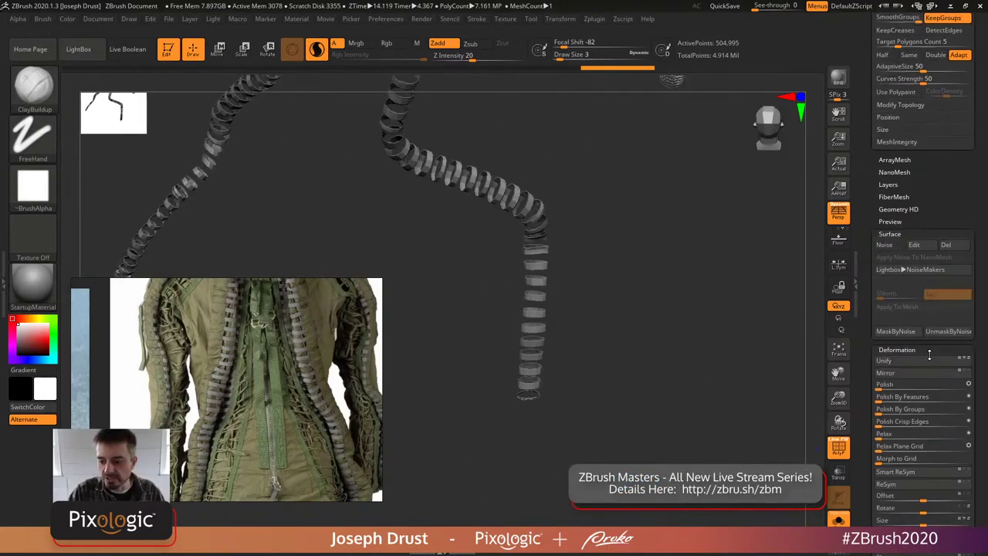
scroll(924, 283, "down", 1)
left_click(888, 341)
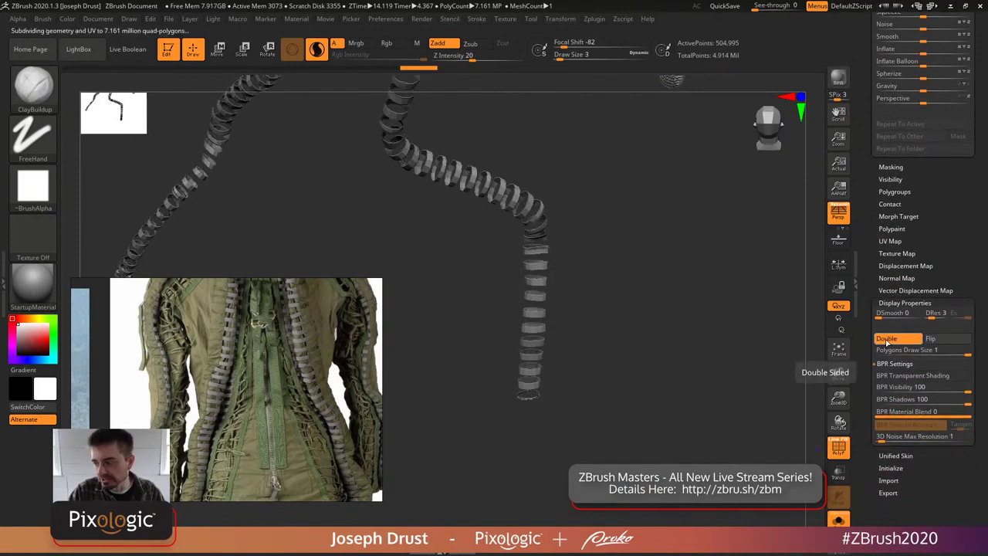
left_click(886, 340)
left_click_drag(654, 406, 648, 390)
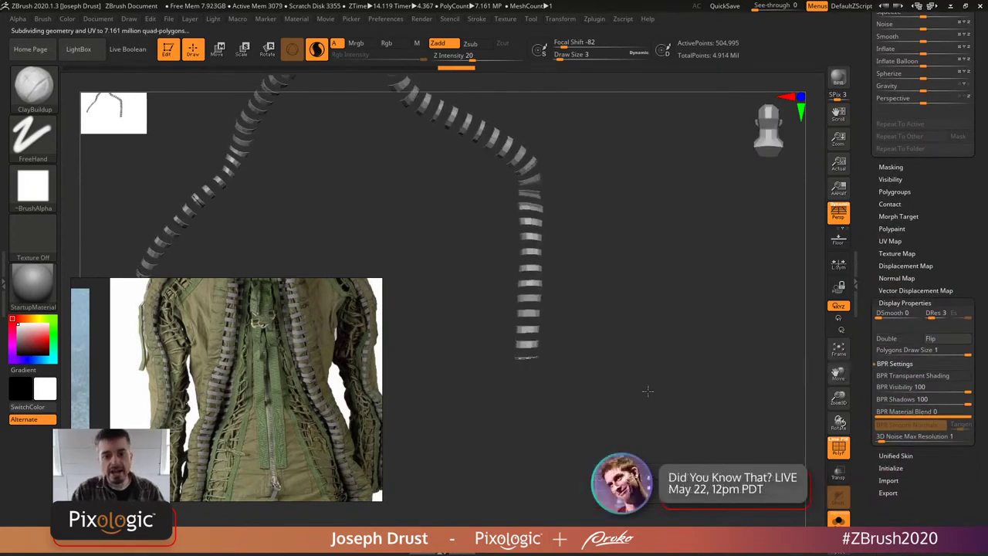
- Hide the thin leftover geometry at the lower end of the leg coil
left_click_drag(499, 348, 578, 419, "ctrl+alt+shift")
left_click_drag(441, 307, 463, 346)
mouse_move(627, 301)
left_mouse_down("alt")
mouse_move(620, 353)
mouse_move(615, 316)
mouse_move(486, 292)
mouse_move(476, 370)
mouse_move(423, 346)
left_mouse_up("alt")
left_click_drag(658, 409, 602, 293)
left_click_drag(690, 316, 602, 403)
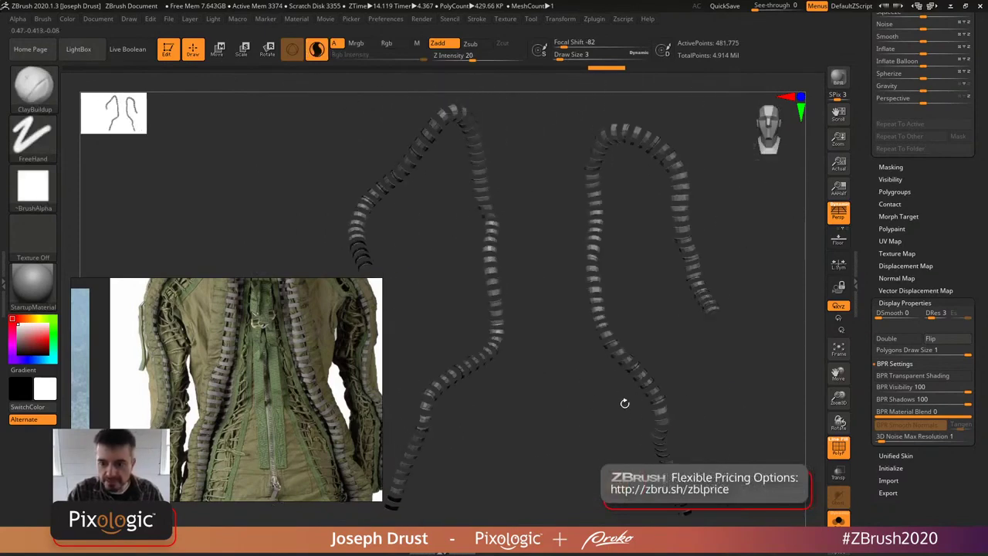
- Delete the hidden geometry of the coils
scroll(939, 360, "up", 10)
scroll(939, 361, "up", 5)
left_click(900, 335)
key("ctrl+d")
left_click_drag(742, 365, 803, 356)
- Close the holes on all the coil rings and turn off the wireframe display
left_click_drag(865, 190, 866, 236)
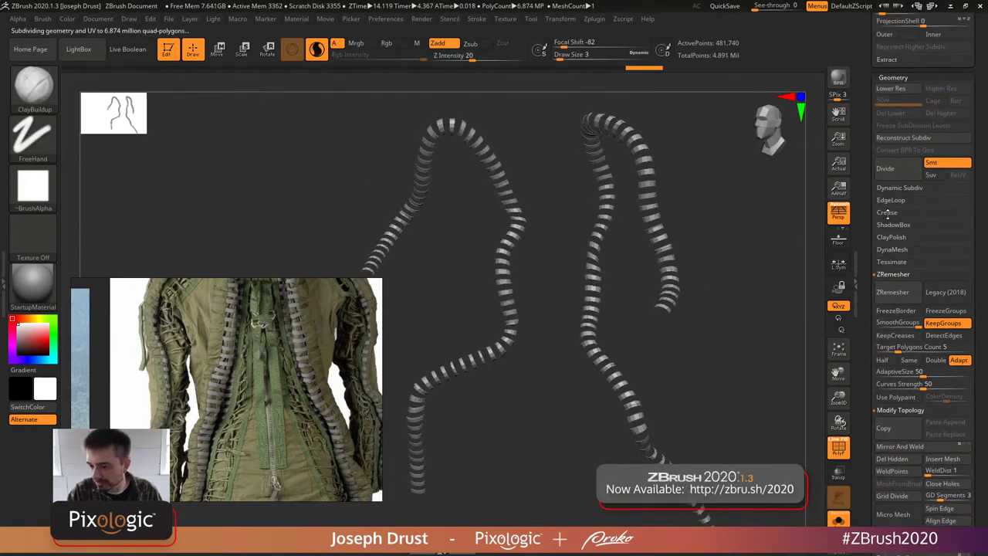
left_click_drag(871, 282, 872, 197)
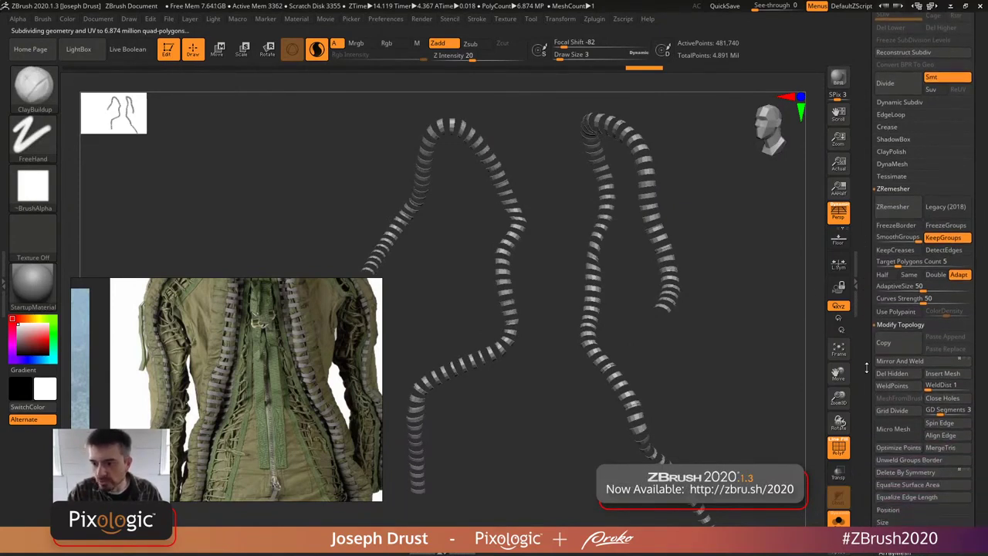
left_click_drag(781, 335, 767, 351)
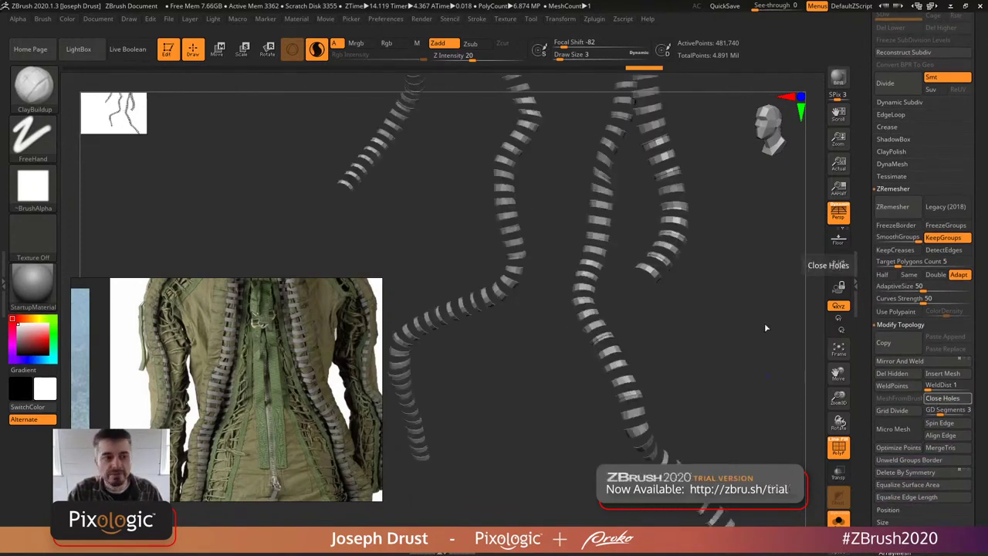
key("ctrl+d")
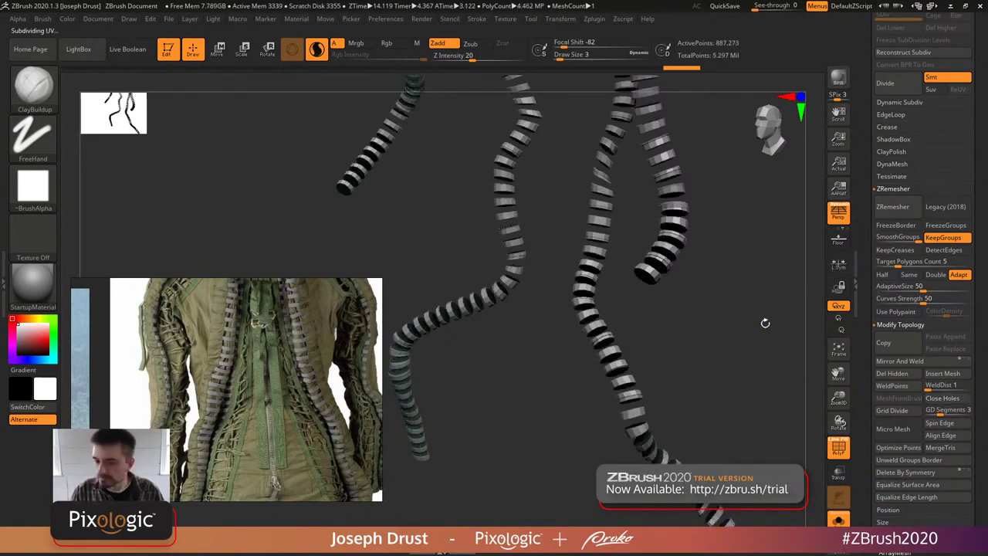
mouse_move(765, 315)
left_mouse_down()
mouse_move(753, 324)
mouse_move(753, 290)
mouse_move(761, 297)
left_mouse_up()
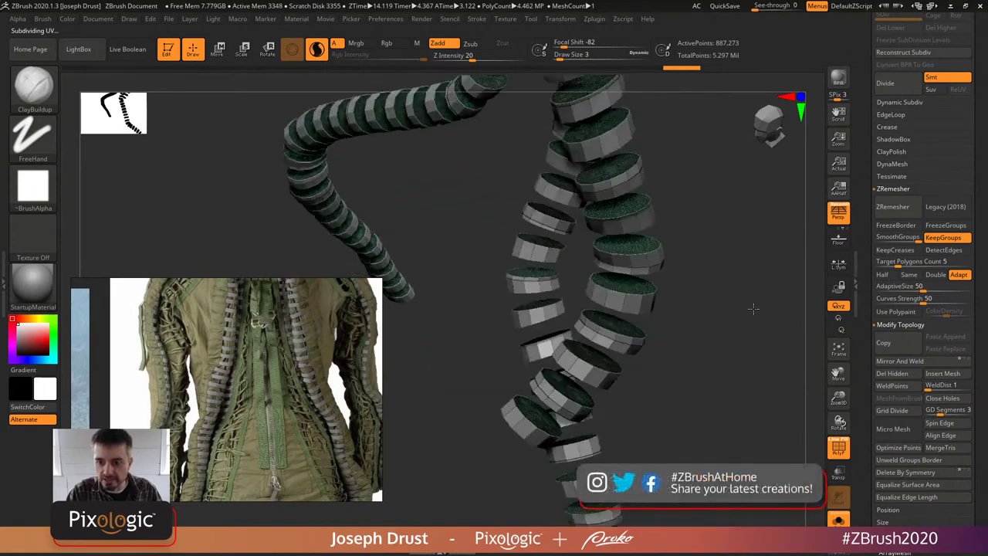
left_click(839, 446)
left_click_drag(728, 373, 710, 326)
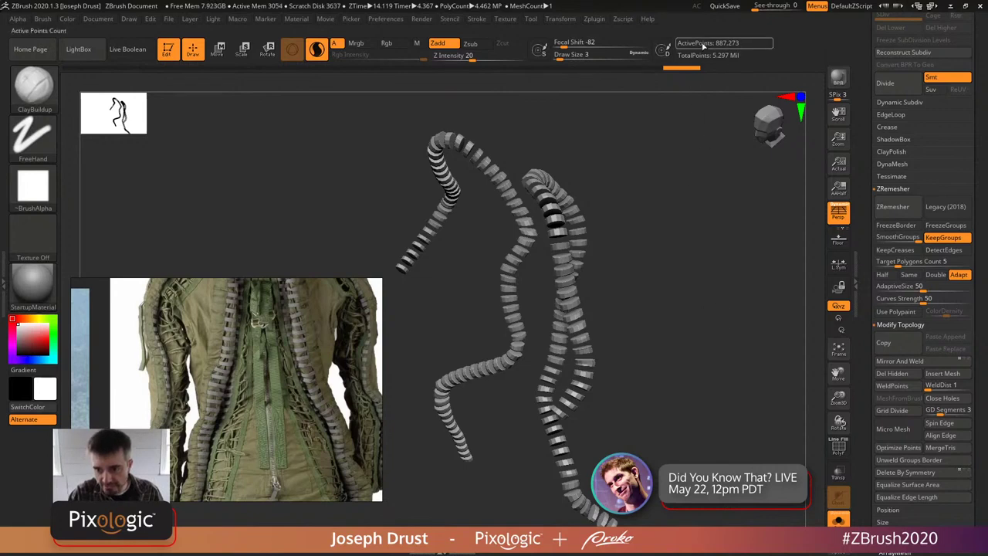
- Give each coil ring its own polygroup and remesh the rings with ZRemesher, keeping the groups
left_click_drag(711, 192, 713, 155)
left_click_drag(727, 197, 698, 277)
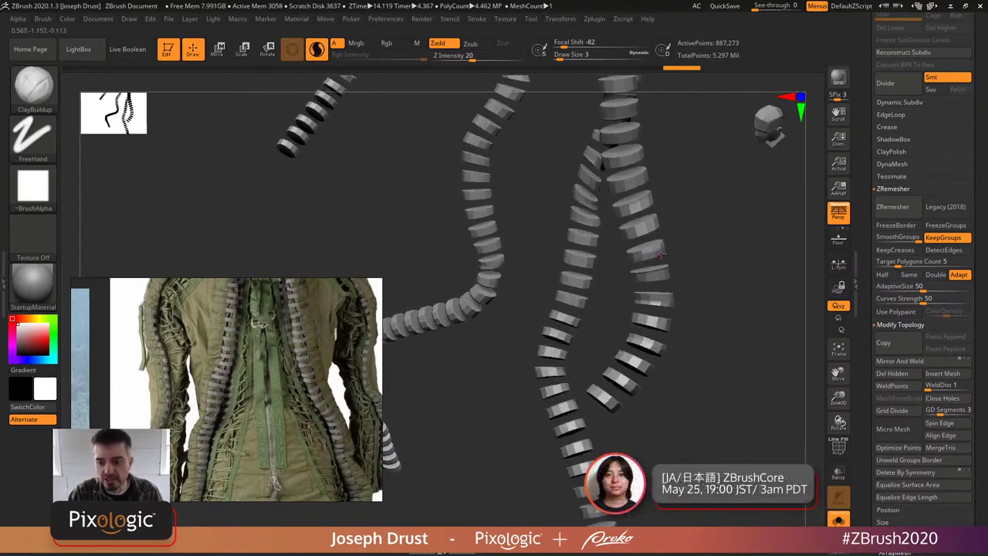
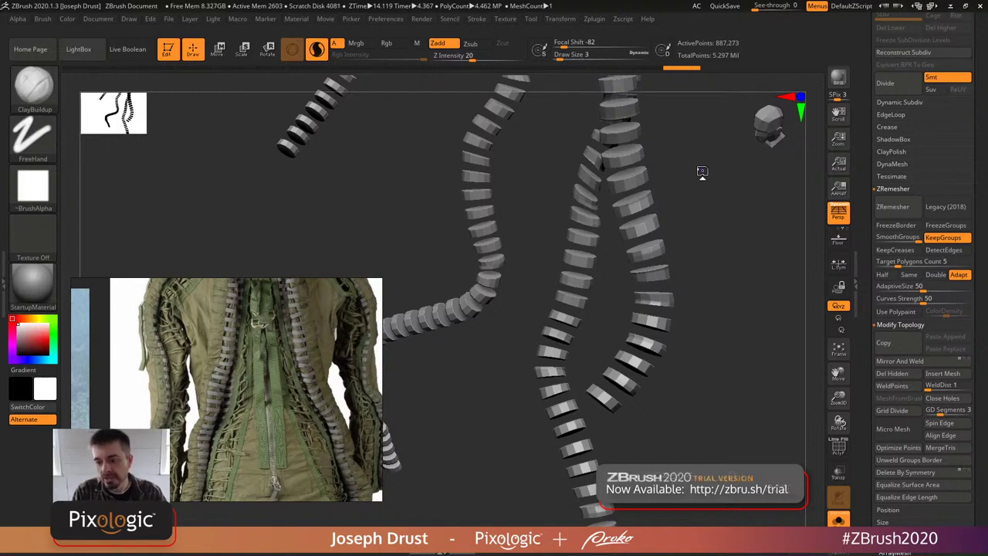
left_click(837, 451)
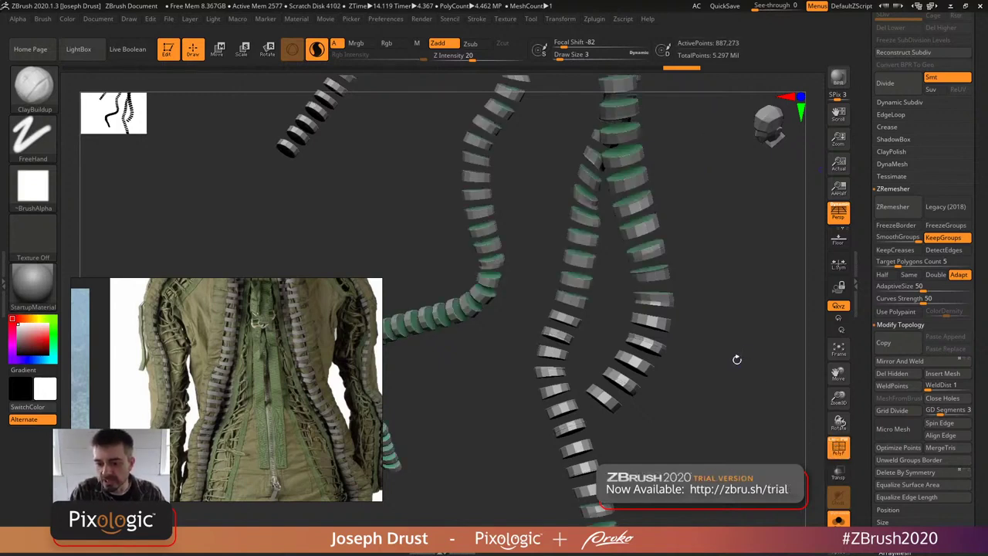
key("ctrl+z")
key("ctrl+z")
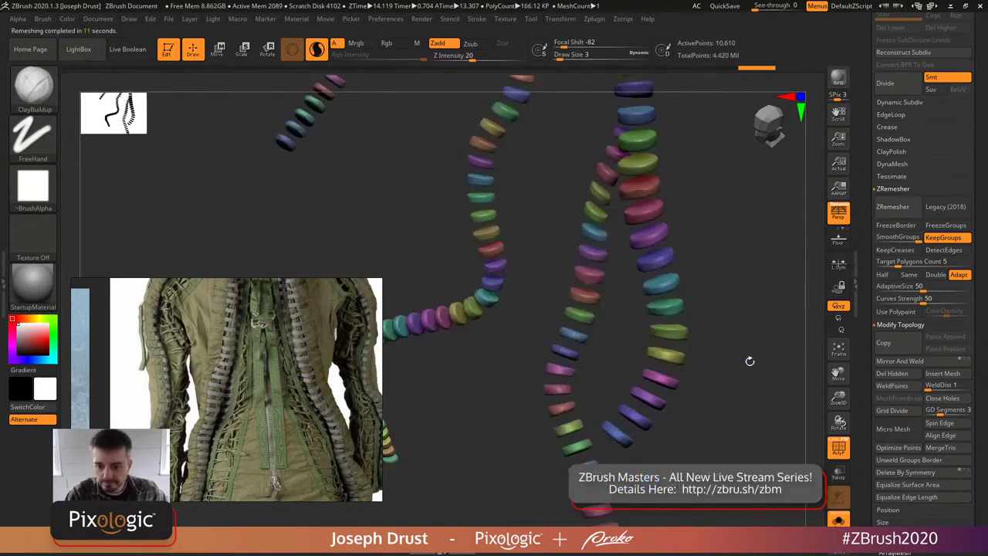
- Inspect the remeshed coil rings up close with and without the wireframe and polygroup colours
left_click(840, 450)
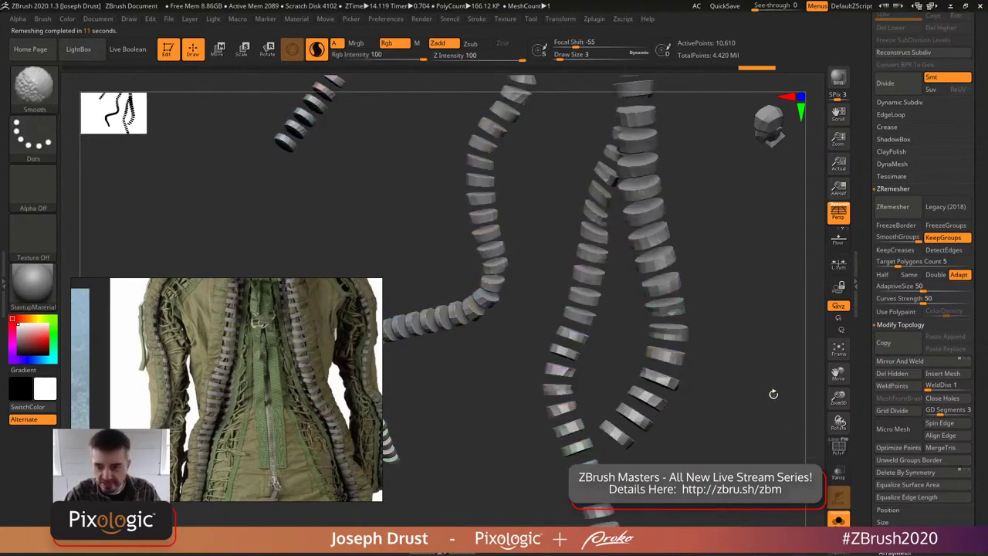
left_click(840, 450)
left_click_drag(803, 432, 622, 329)
left_click_drag(687, 314, 589, 221)
left_click_drag(699, 265, 705, 219)
left_click_drag(772, 281, 585, 260)
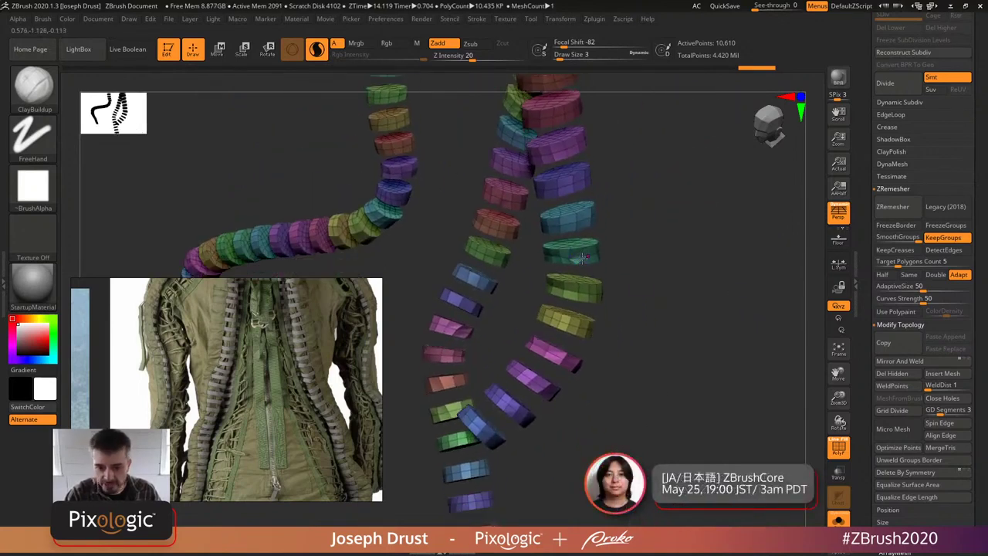
left_click_drag(667, 278, 655, 285)
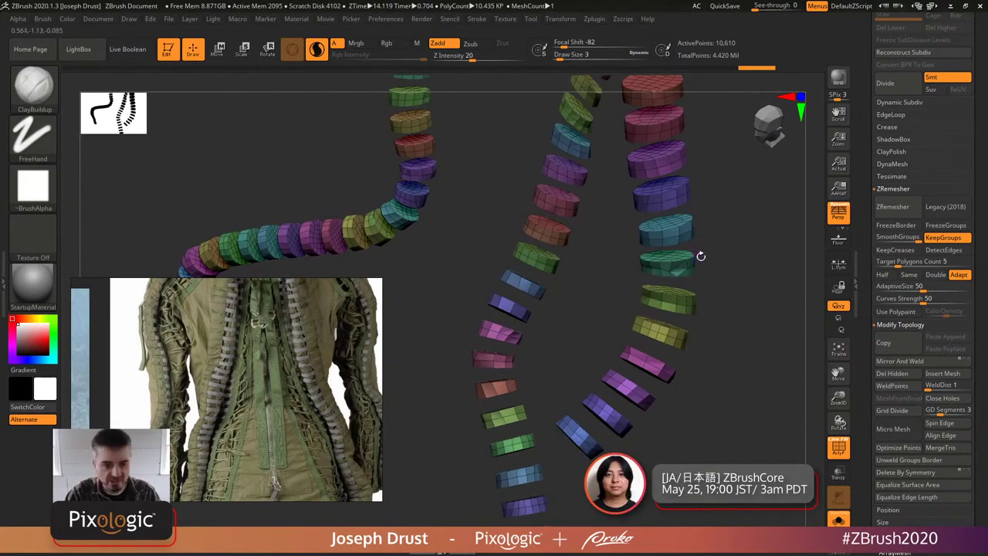
left_click_drag(726, 265, 707, 267)
left_click_drag(606, 210, 664, 216)
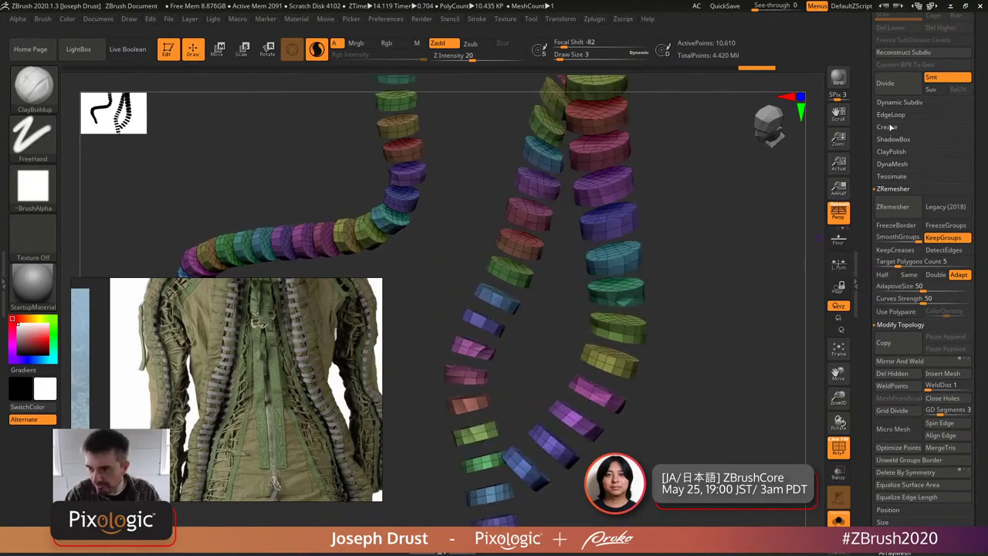
- Try to enable dynamic subdivision on the coil rings, then check and fix their mesh integrity
left_click(888, 127)
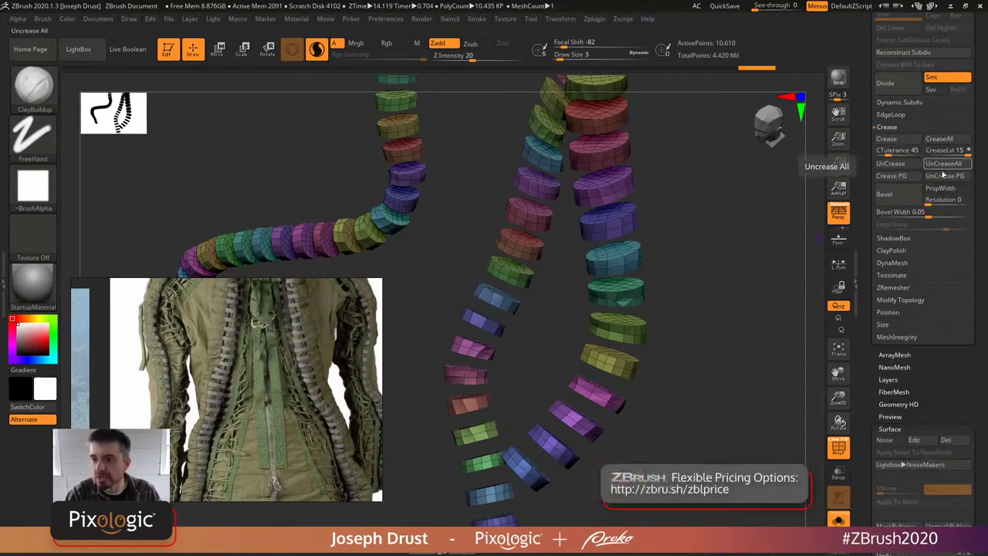
left_click(892, 103)
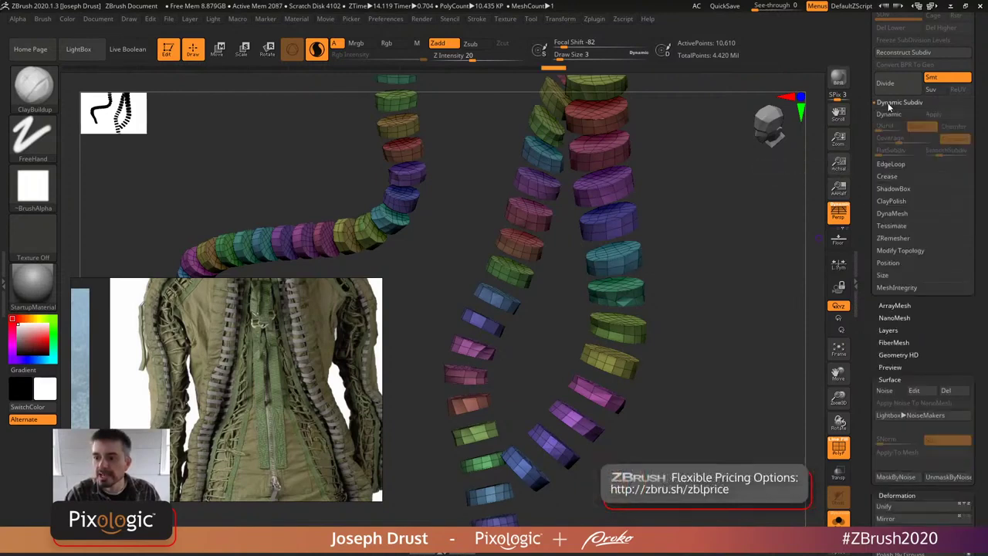
left_click(890, 115)
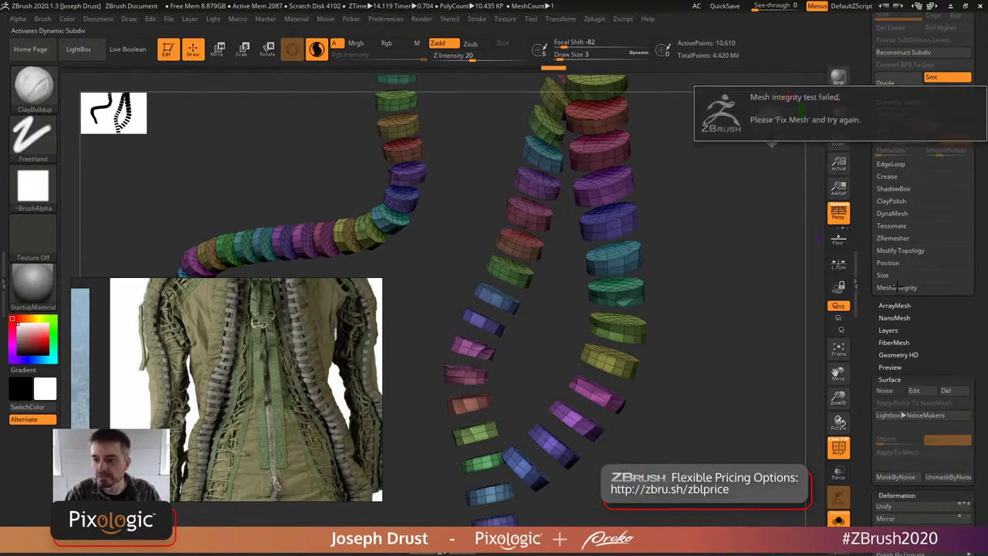
left_click(898, 287)
left_click(892, 251)
left_click(930, 251)
- Enable dynamic subdivision on the coil rings, hide the wireframe and show the rest of the suit again
left_click(895, 102)
left_click(889, 114)
left_click(839, 448)
mouse_move(772, 463)
left_mouse_down()
mouse_move(777, 443)
mouse_move(750, 342)
mouse_move(695, 434)
mouse_move(740, 359)
mouse_move(765, 357)
mouse_move(747, 337)
mouse_move(752, 373)
mouse_move(707, 358)
mouse_move(723, 371)
left_mouse_up()
key("shift+d")
key("shift+d")
key("shift+d")
key("shift+d")
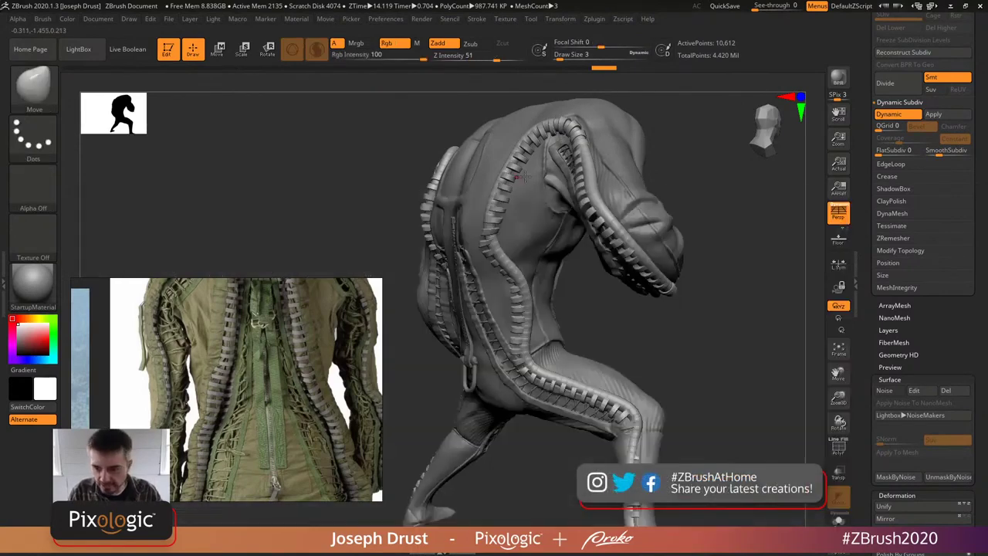
- Examine the ribbed coils on the whole suit from the side and the back
key("space")
left_click_drag(589, 168, 595, 168)
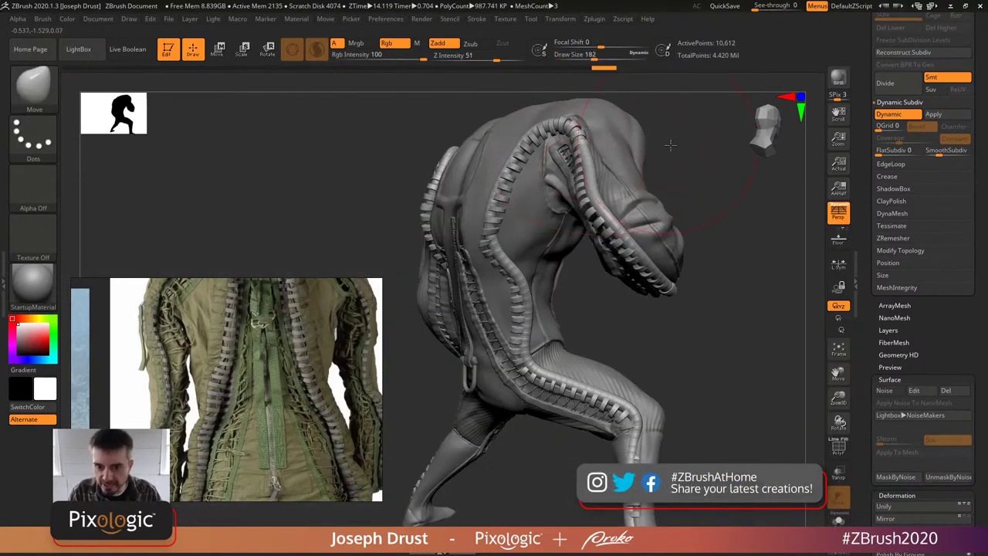
left_click_drag(695, 231, 662, 203)
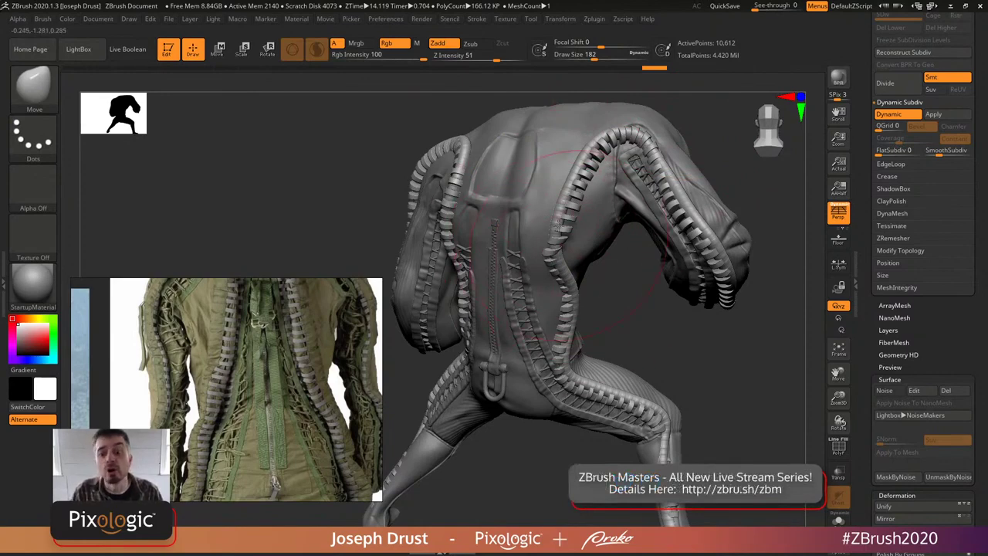
left_click_drag(726, 159, 539, 182)
mouse_move(690, 331)
left_mouse_down()
mouse_move(767, 327)
mouse_move(695, 324)
mouse_move(728, 309)
mouse_move(760, 322)
mouse_move(724, 329)
left_mouse_up()
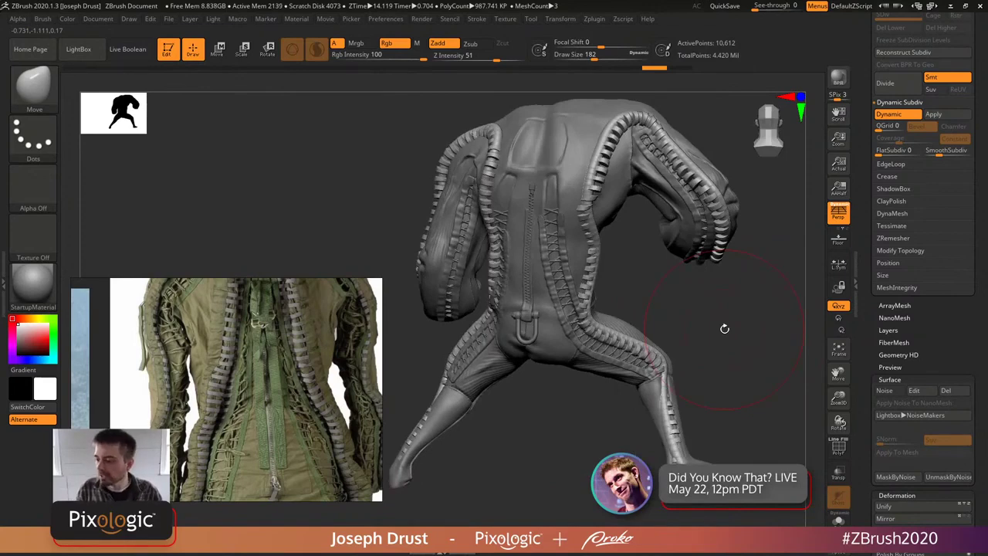
mouse_move(733, 305)
left_mouse_down()
mouse_move(719, 313)
mouse_move(741, 299)
left_mouse_up()
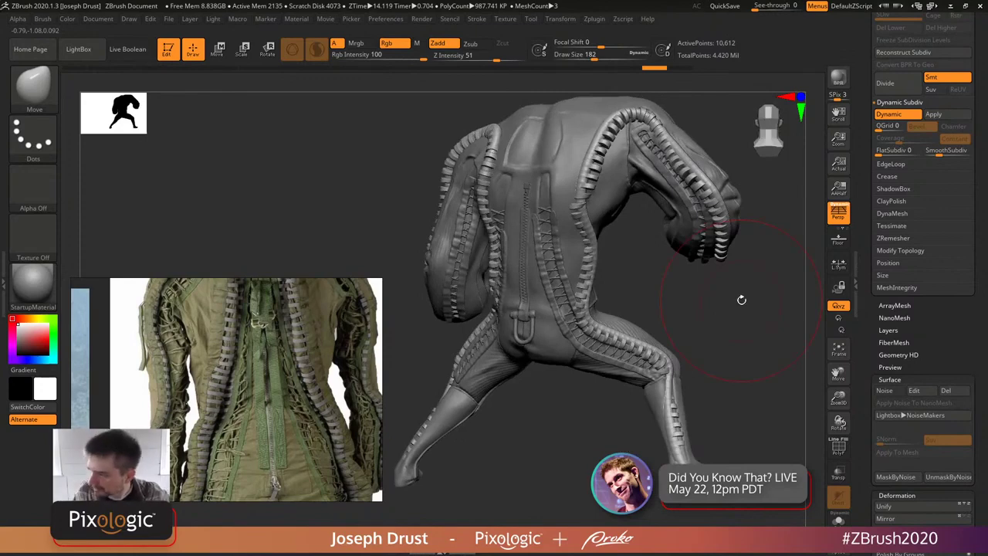
mouse_move(673, 302)
left_mouse_down()
mouse_move(614, 319)
mouse_move(698, 327)
mouse_move(690, 311)
mouse_move(716, 317)
mouse_move(702, 320)
mouse_move(699, 371)
left_mouse_up()
- Select the suit subtool Merged_Cloth1, solo it and isolate two crossed lace strands from the back lacing
key("space")
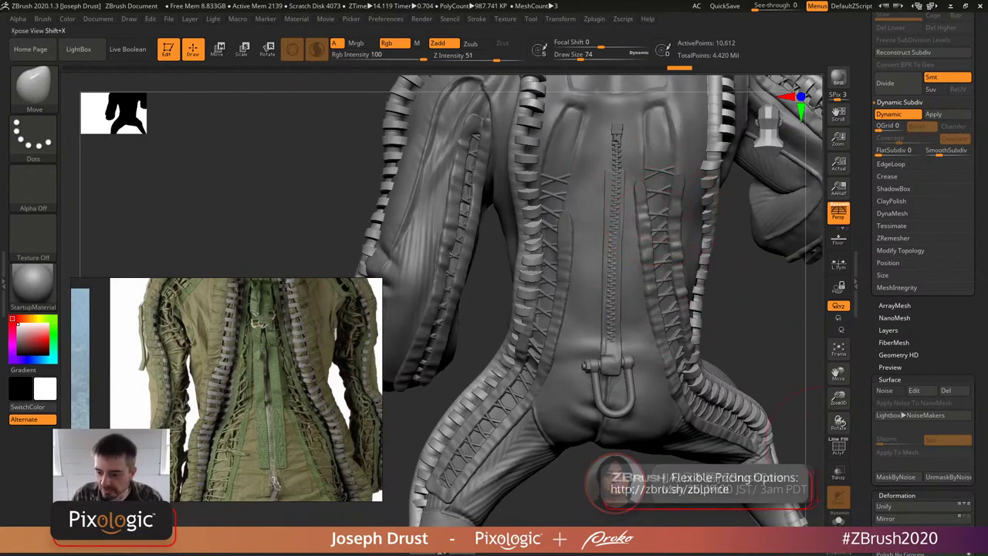
left_click(838, 519)
left_click(839, 519)
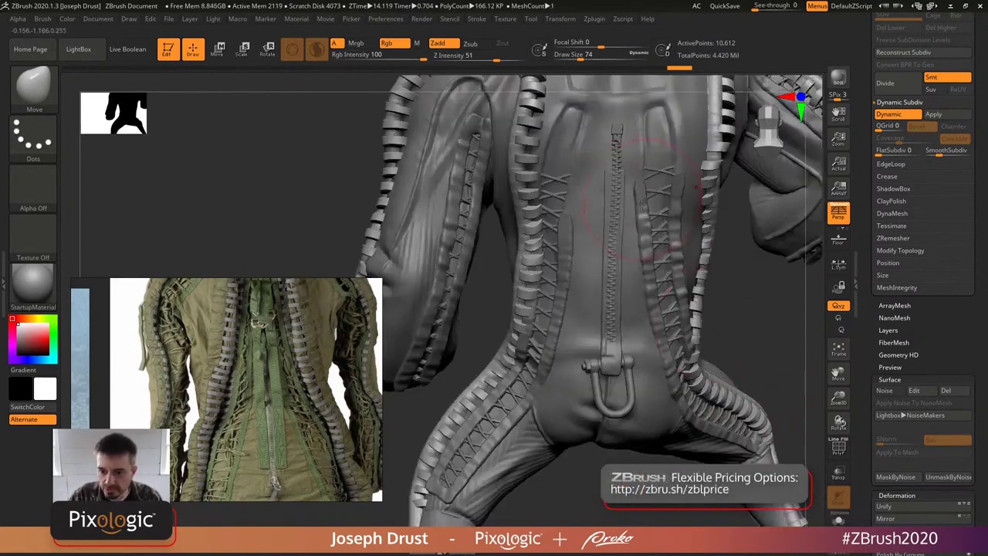
left_click(660, 216, "alt")
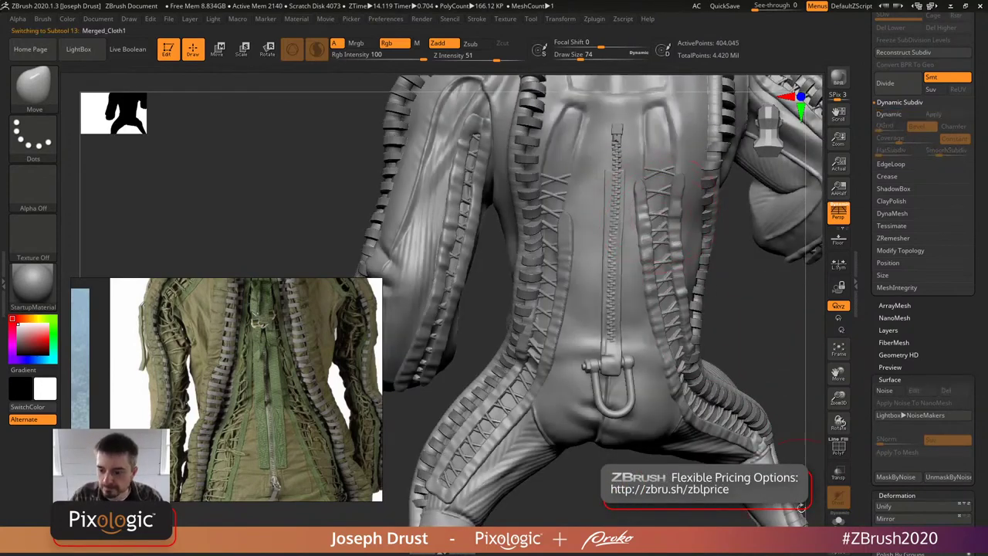
left_click_drag(759, 347, 603, 278)
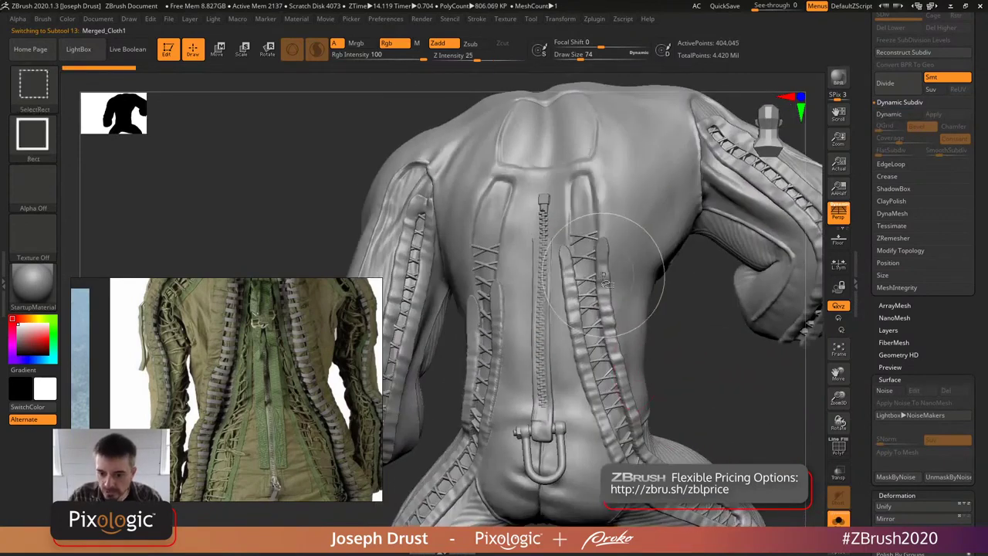
left_click(590, 282, "ctrl+shift")
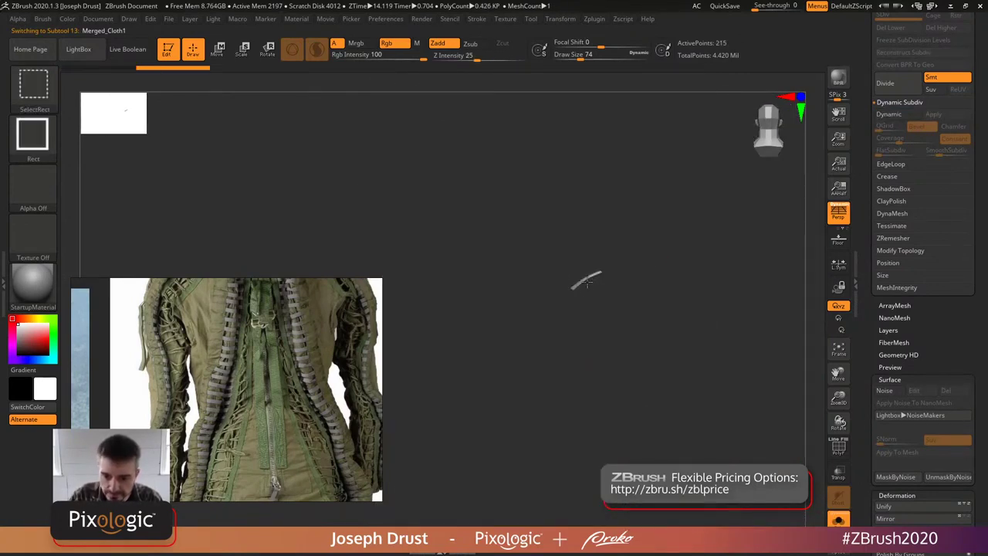
left_click(595, 288, "ctrl+shift")
left_click_drag(706, 349, 765, 358, "ctrl+shift")
- Turn on the wireframe, face the crossed strands squarely and create a new InsertMesh brush from them
key("space")
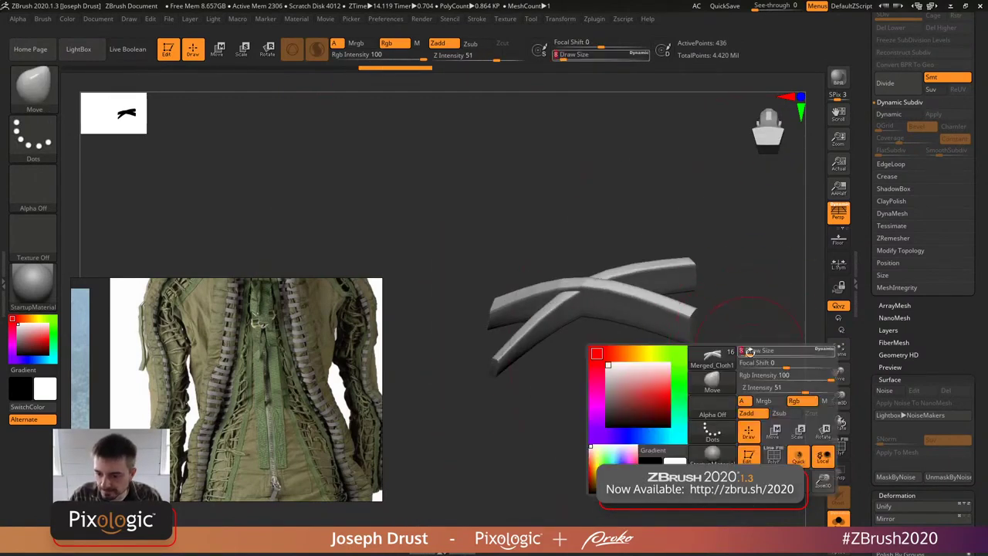
key("shift+f")
left_click_drag(738, 414, 749, 346)
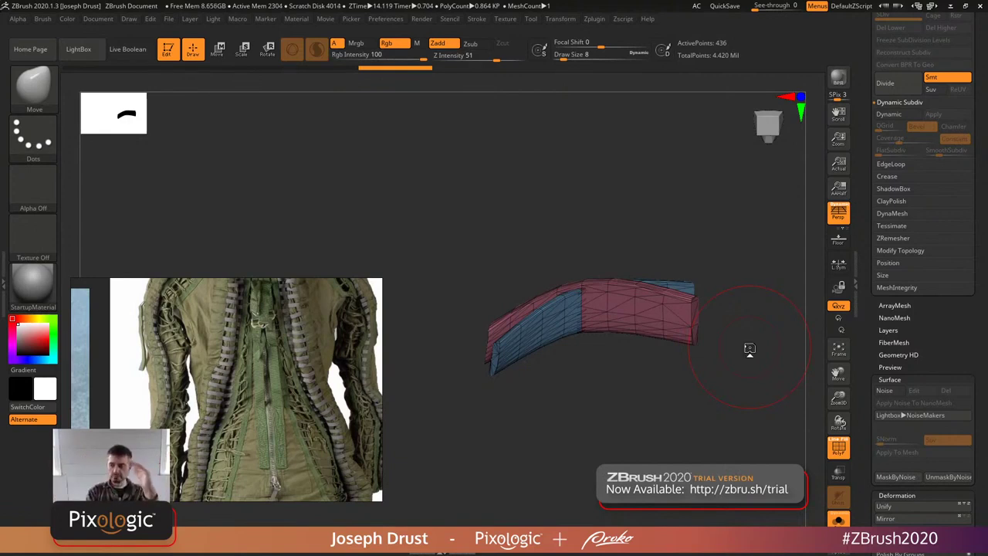
left_click_drag(572, 183, 581, 202)
left_click(42, 19)
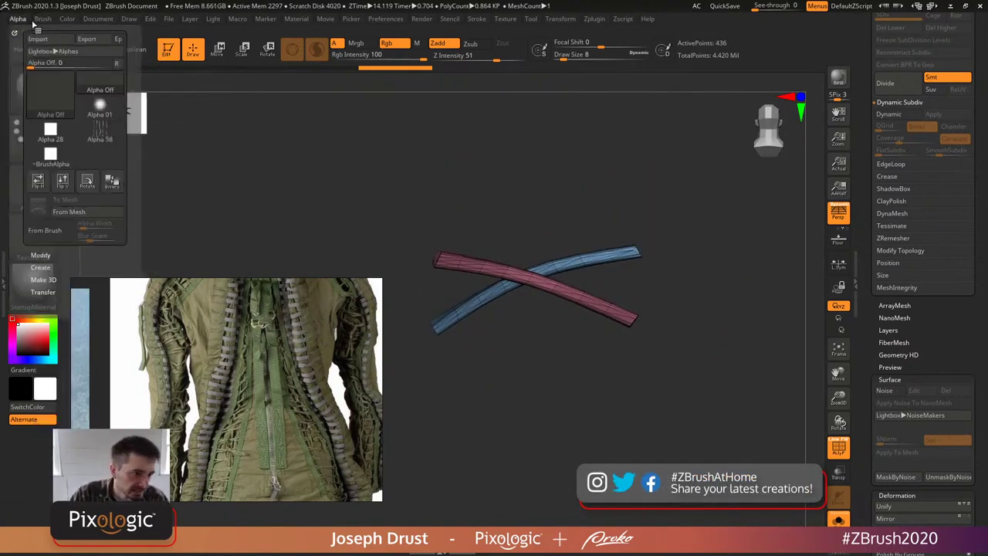
left_click(73, 255)
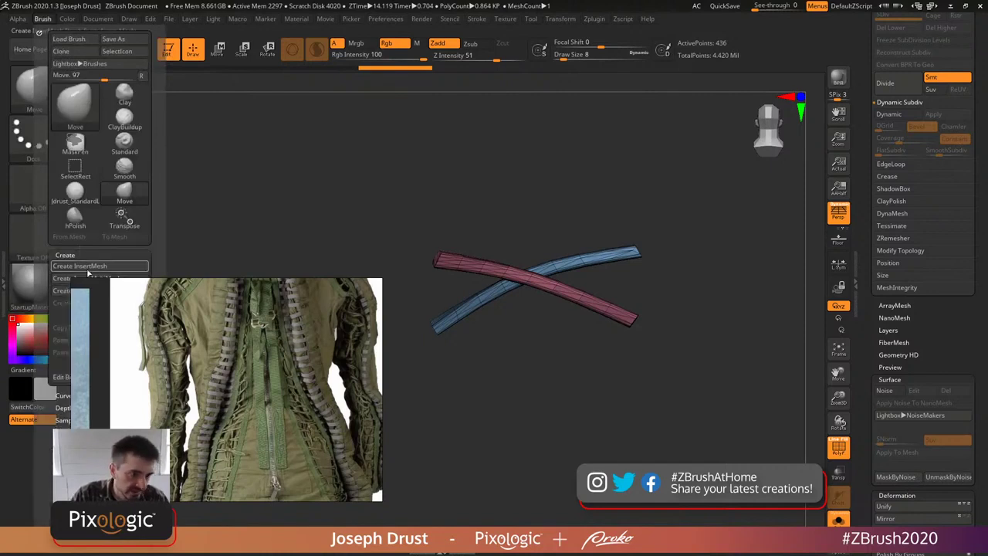
left_click(90, 265)
left_click(438, 190)
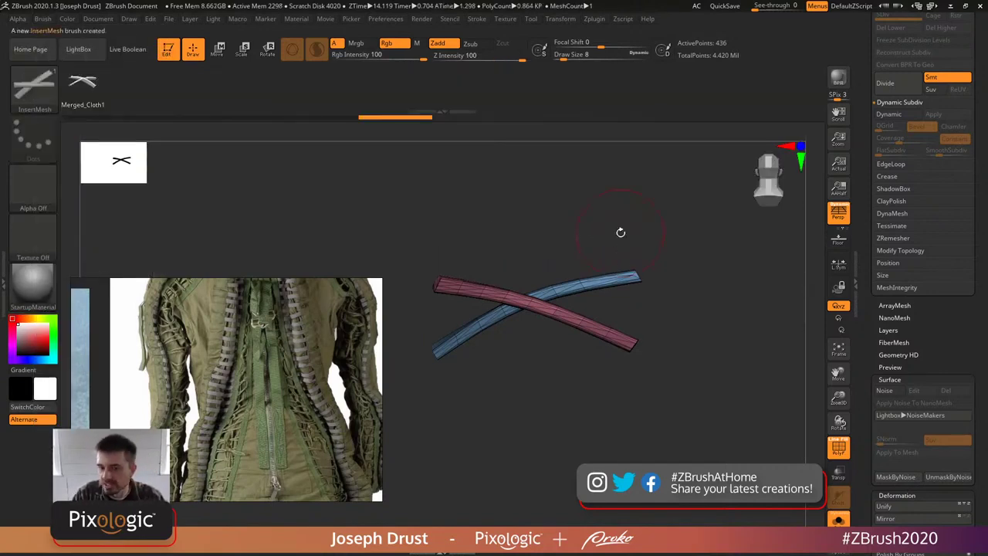
- Bring up the Pixol Rangers character concept on the reference board, then shrink and reposition the board's window
scroll(254, 398, "down", 8)
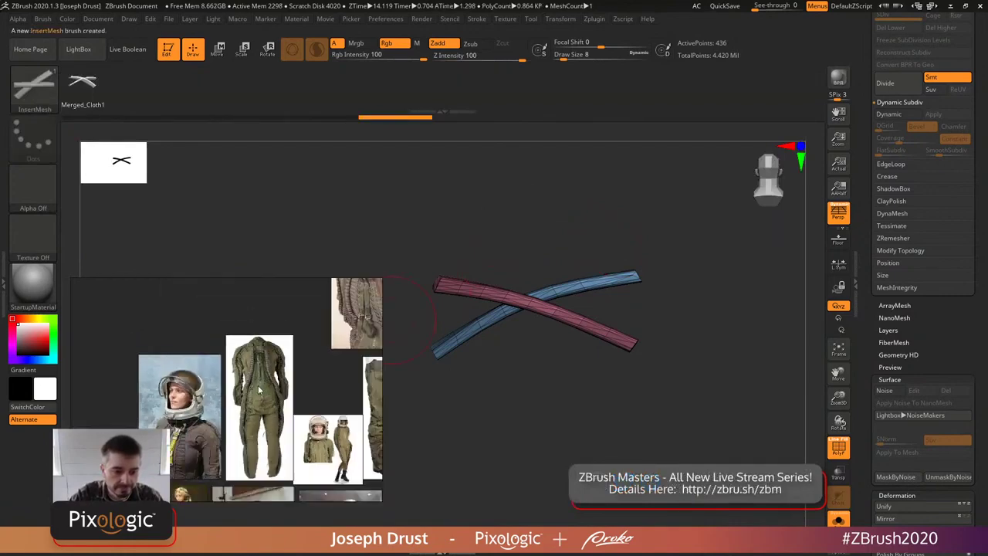
scroll(326, 381, "up", 5)
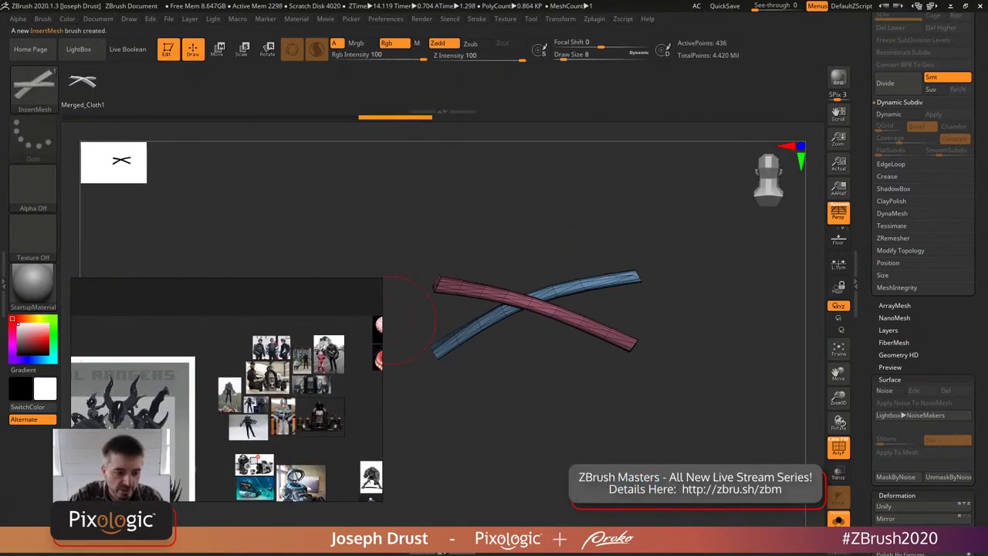
left_click_drag(379, 500, 223, 485)
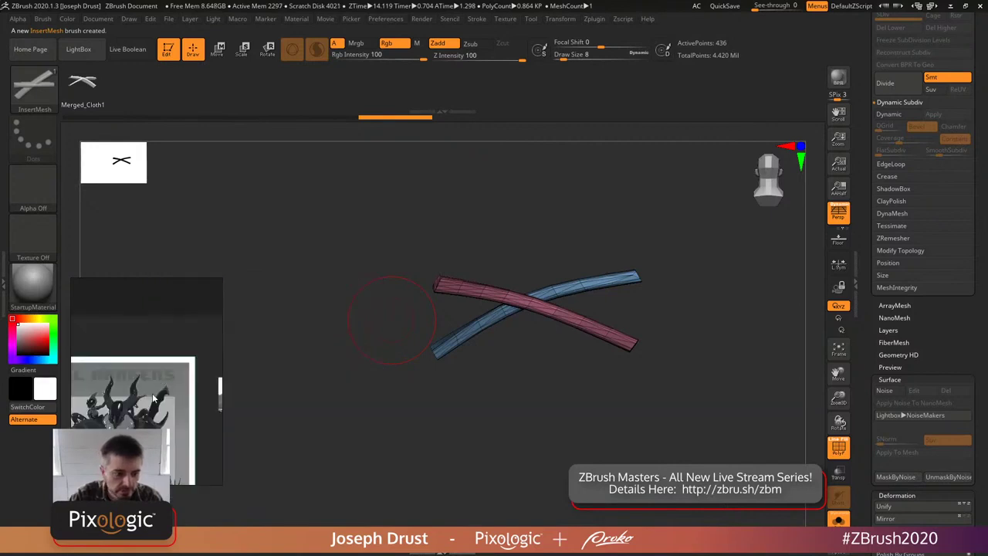
scroll(153, 398, "up", 3)
scroll(158, 402, "down", 3)
scroll(161, 405, "up", 3)
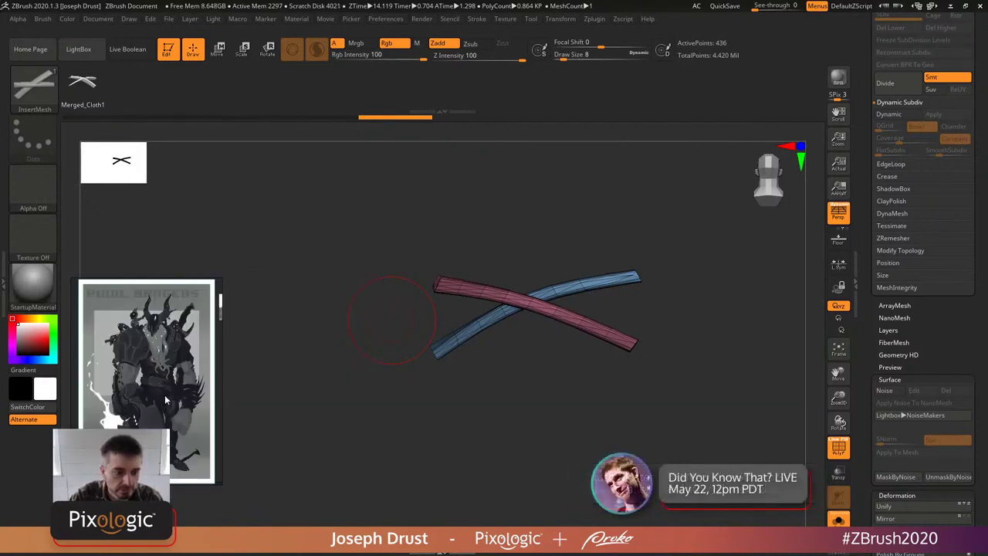
left_click_drag(171, 313, 165, 155)
scroll(163, 165, "down", 1)
- Unhide the whole suit mesh together with the other subtools, frame it and turn off the wireframe
left_click_drag(579, 222, 512, 214)
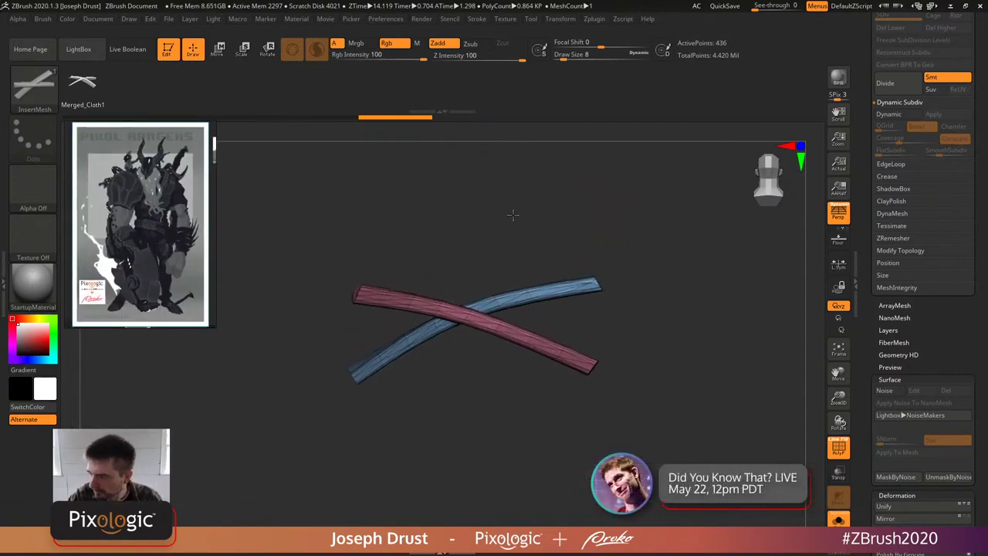
left_click_drag(863, 199, 878, 352)
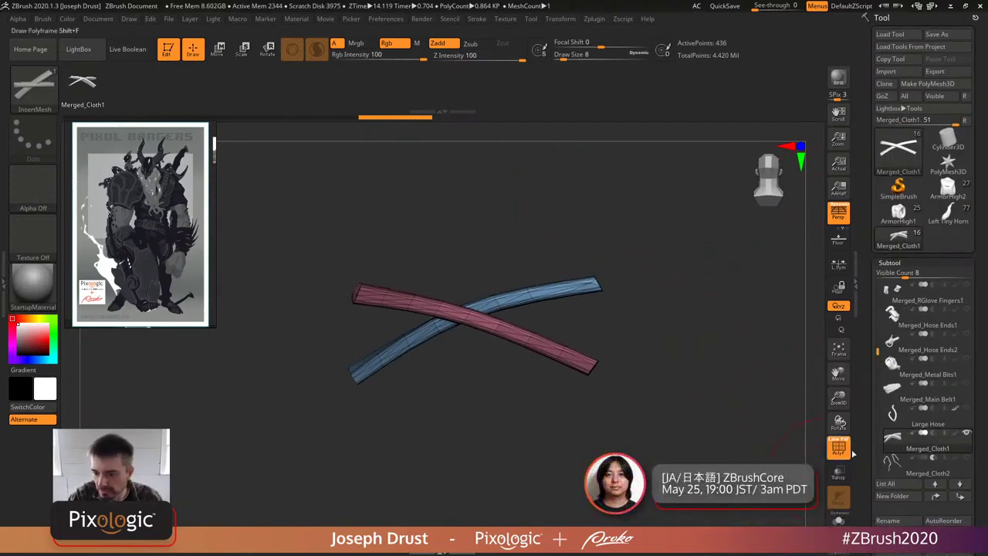
left_click(738, 357, "ctrl+shift")
left_click(839, 347)
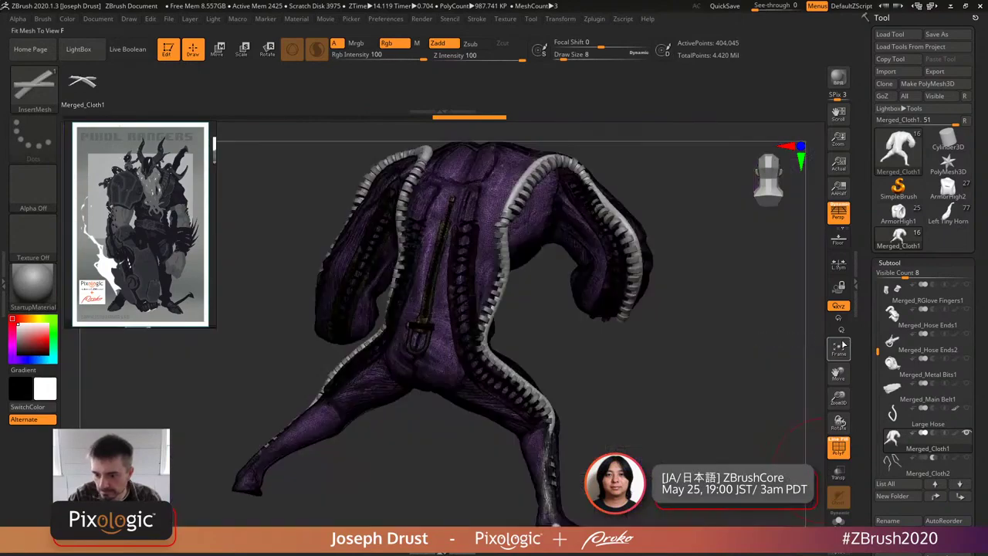
key("shift+f")
- Frame the suit's upper back and set the InsertMesh brush's draw size to 17
left_click_drag(757, 408, 740, 431)
left_click(686, 344, "ctrl")
left_click_drag(686, 343, 388, 183)
key("space")
left_click_drag(595, 261, 719, 254)
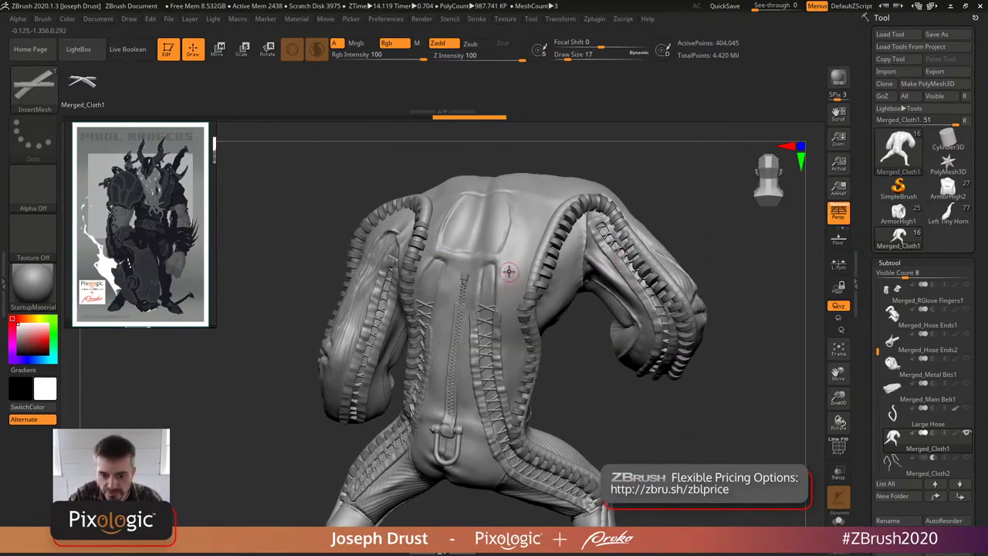
mouse_move(487, 292)
right_mouse_down()
mouse_move(501, 292)
mouse_move(484, 291)
right_mouse_up()
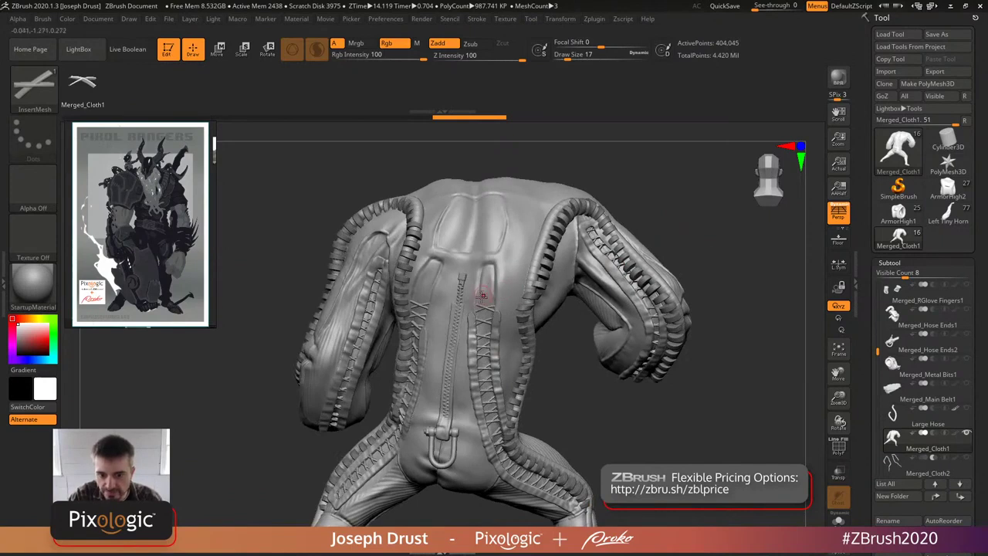
- Set the InsertMesh brush's Imbed depth to 0 and move the reference image window clear of the brush settings and back
left_click(43, 19)
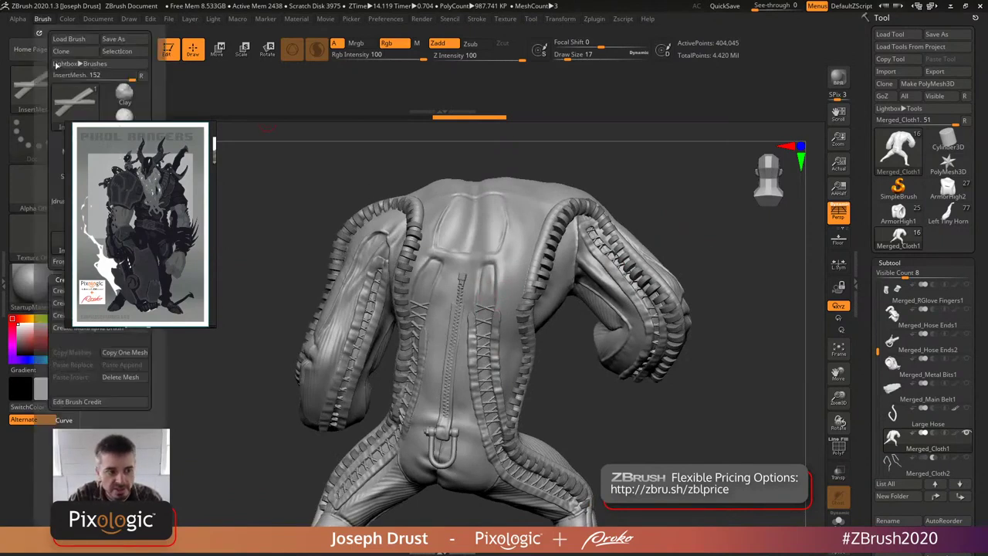
left_click_drag(170, 125, 276, 128)
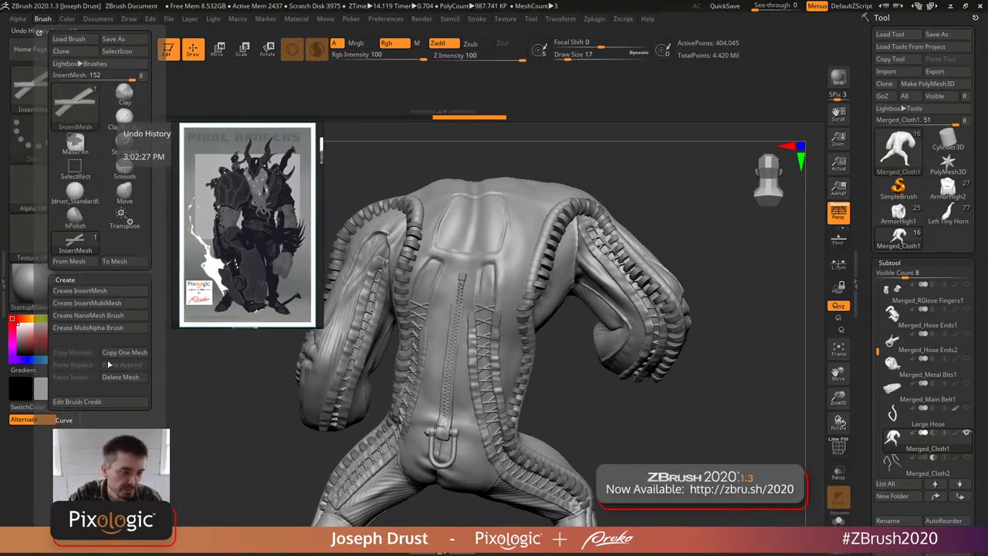
left_click(63, 432)
left_click_drag(135, 315, 101, 315)
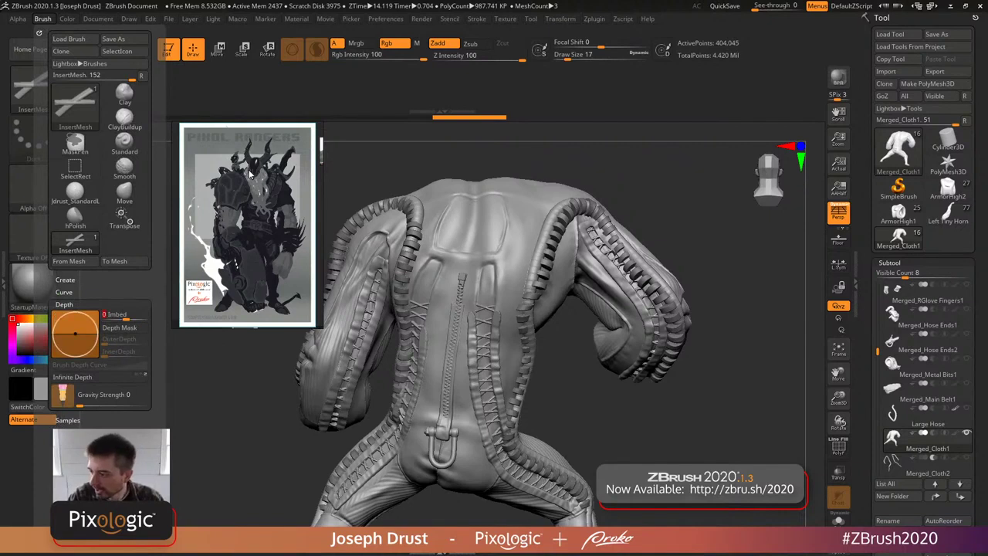
mouse_move(263, 128)
left_mouse_down()
mouse_move(164, 115)
mouse_move(153, 141)
left_mouse_up()
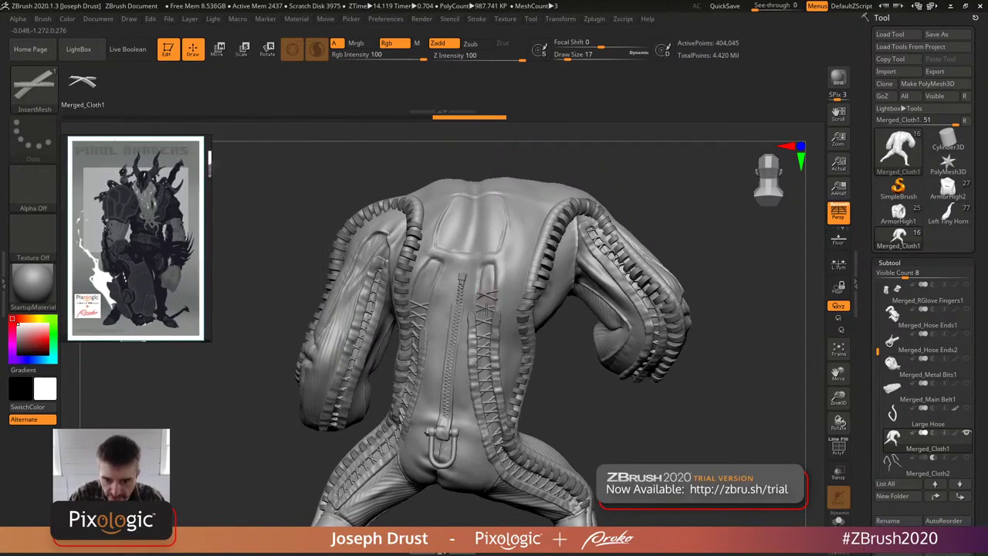
- Try stamping two crossed laces just above the right lacing column at draw size 17, and undo them
left_click_drag(487, 296, 485, 283)
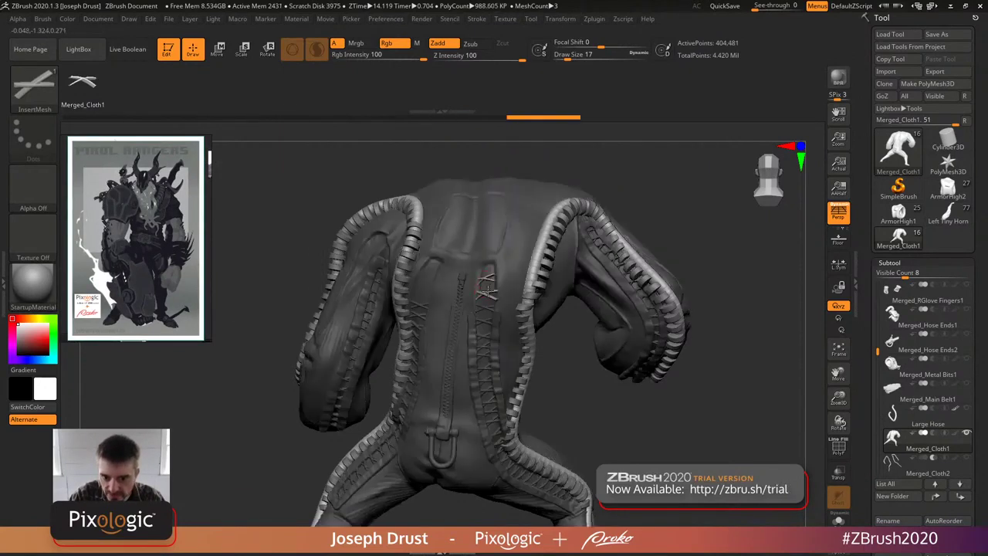
left_click_drag(752, 264, 764, 260)
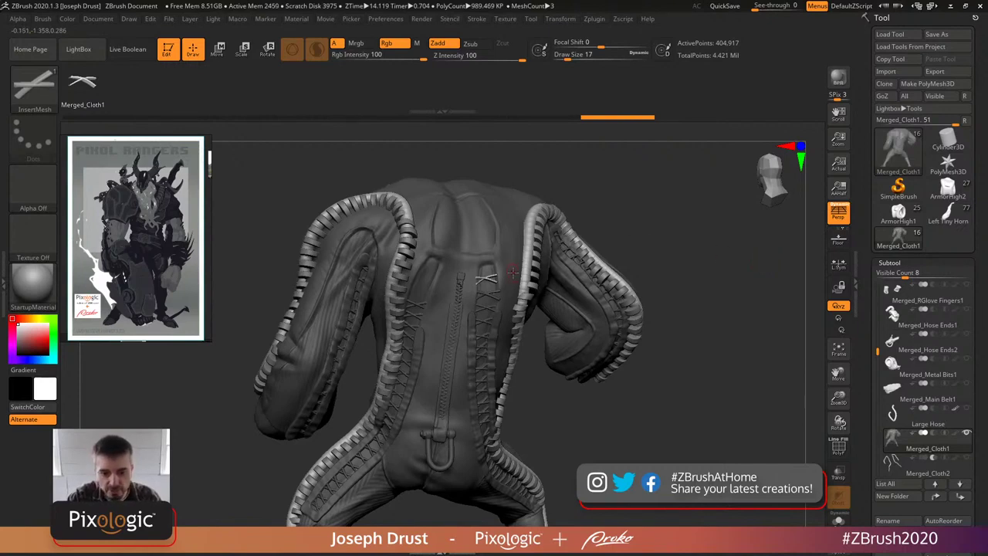
key("ctrl+z")
key("ctrl+z")
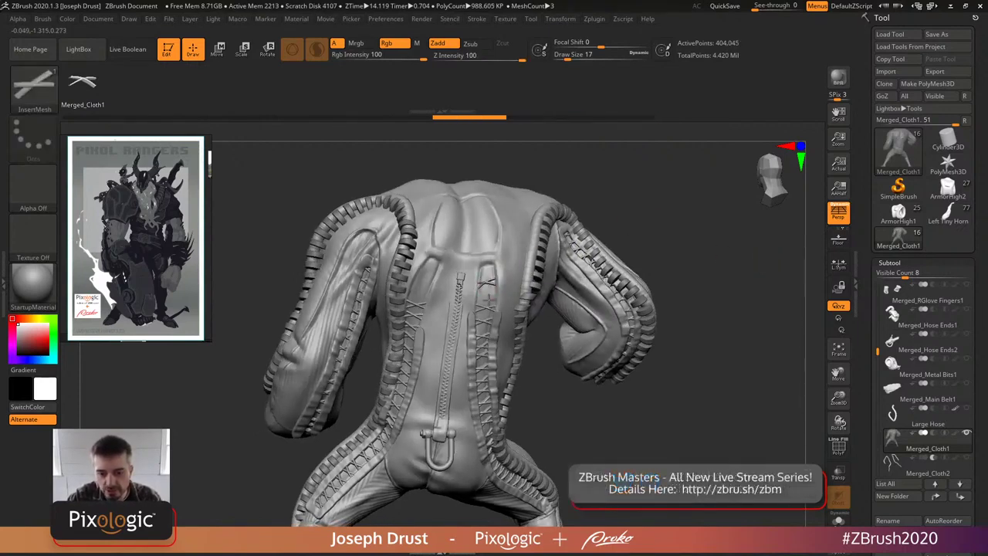
- Try stacking individual lace crosses above the right lacing column at draw size 20, and undo all of them
key("ctrl+shift+z")
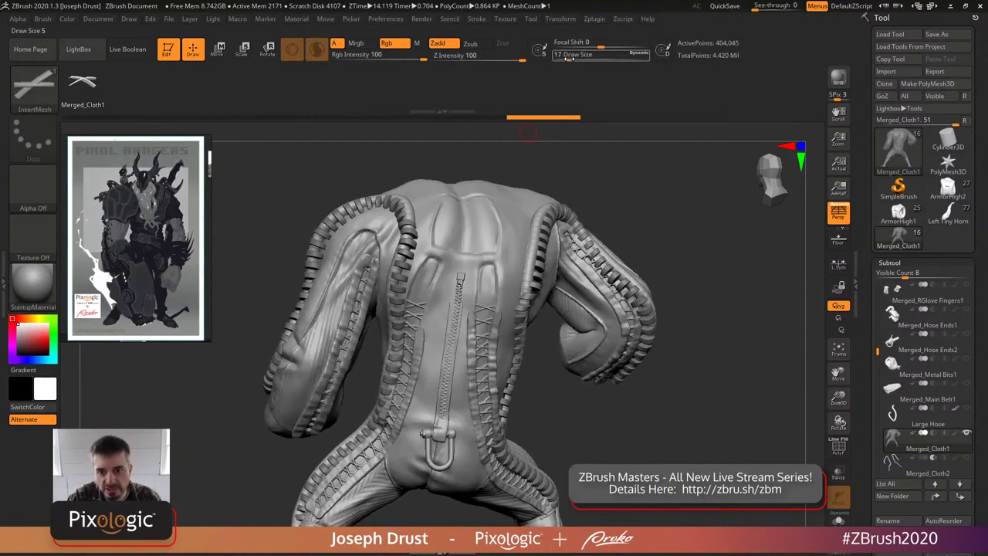
left_click(487, 284)
left_click(486, 293)
left_click(488, 302)
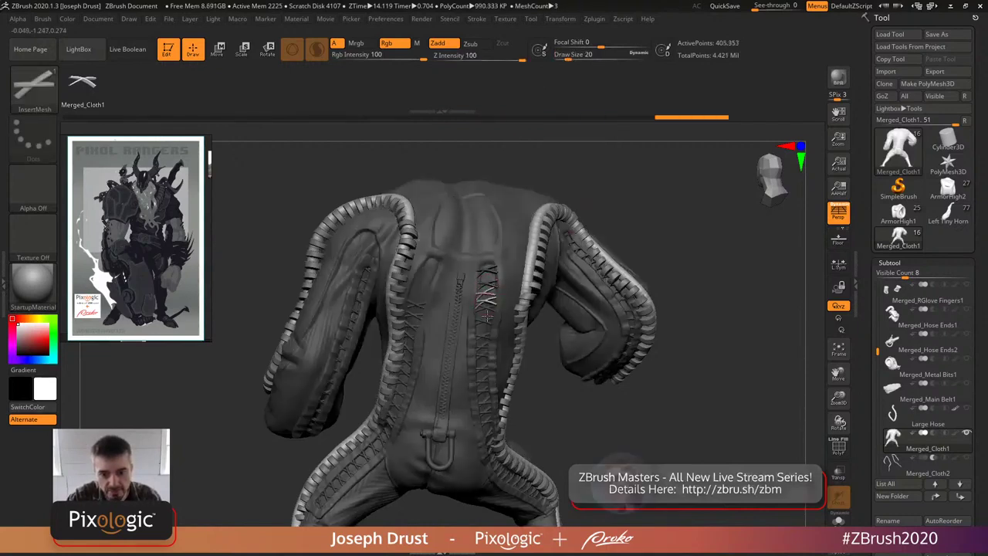
mouse_move(718, 348)
left_mouse_down()
mouse_move(709, 340)
mouse_move(724, 335)
left_mouse_up()
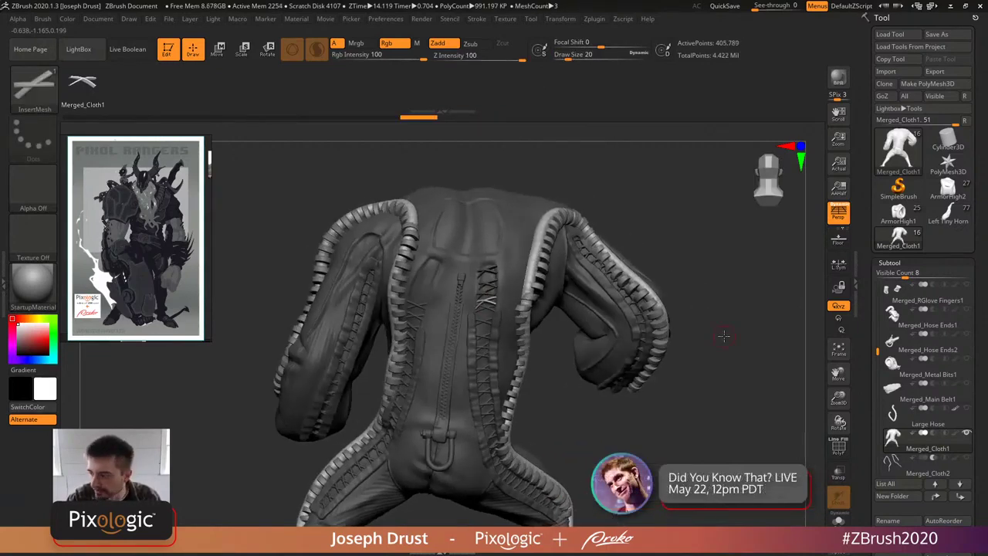
key("ctrl+z")
key("ctrl+z")
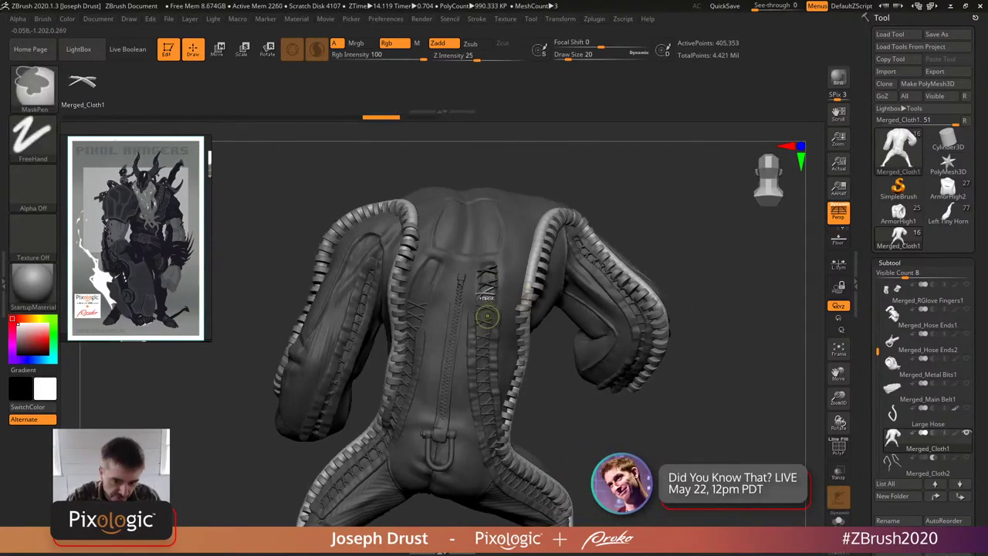
key("ctrl+z")
key("ctrl+z")
key("ctrl+z")
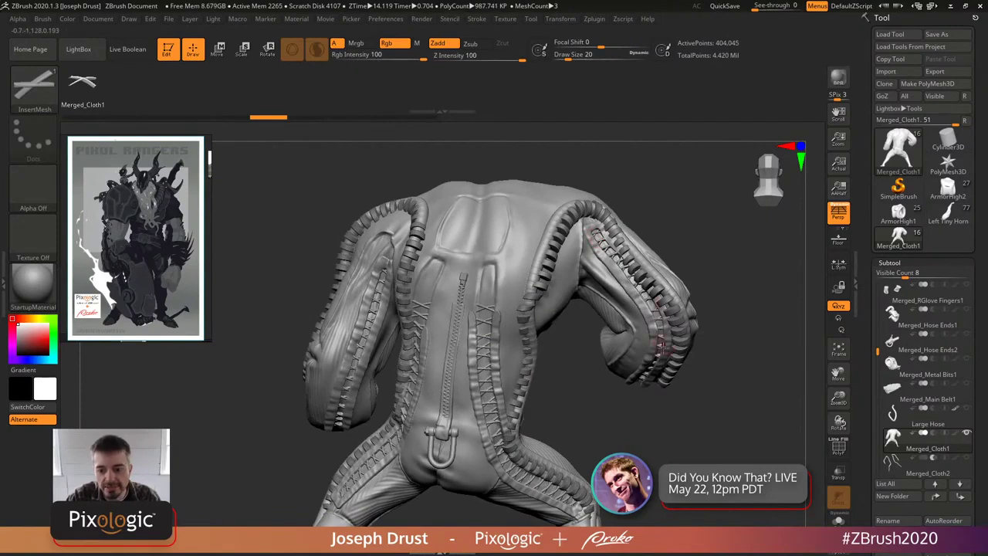
- Try placing lace crosses one by one from the upper end of the right seam at draw size 20, and undo them
left_click_drag(634, 448, 481, 325)
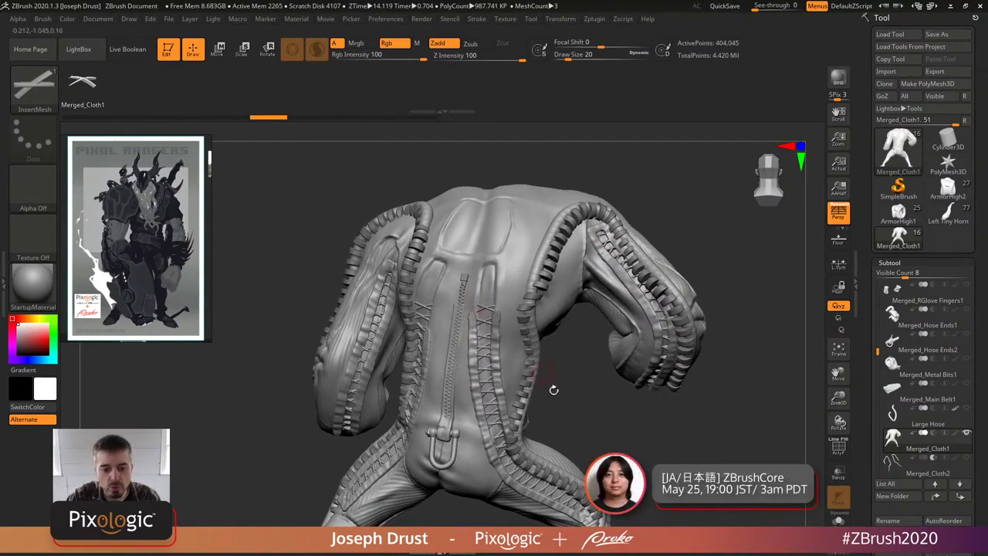
left_click_drag(580, 411, 591, 411)
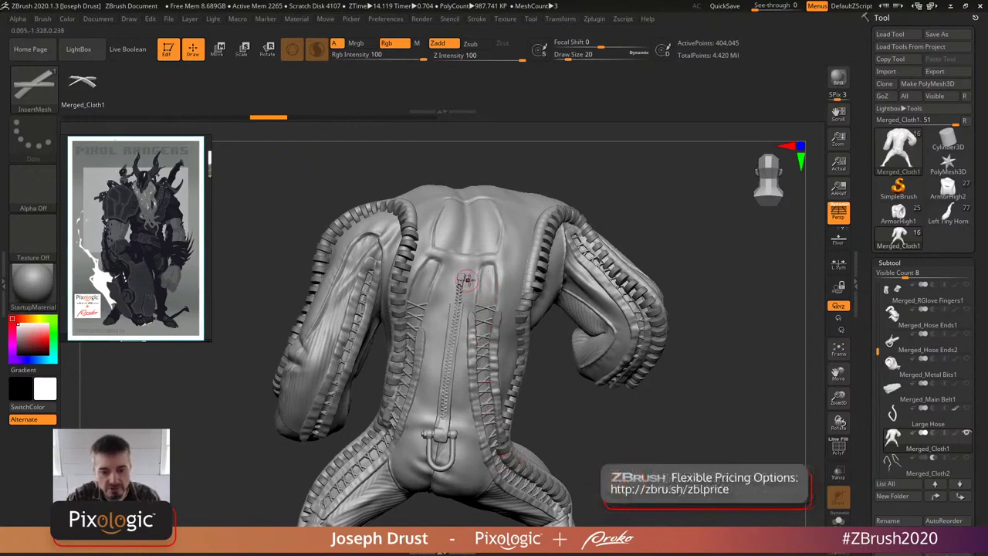
left_click_drag(487, 283, 487, 270)
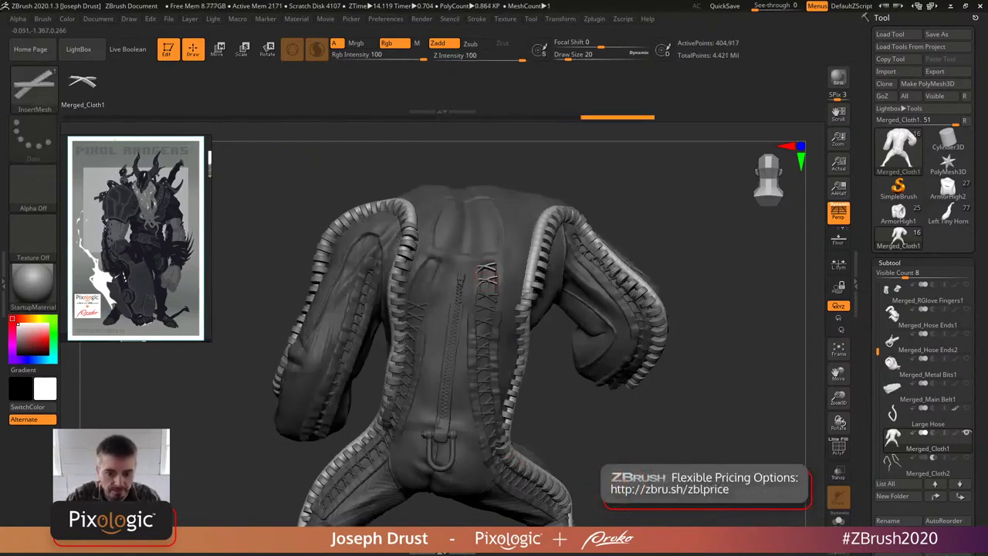
right_click_drag(387, 307, 324, 463)
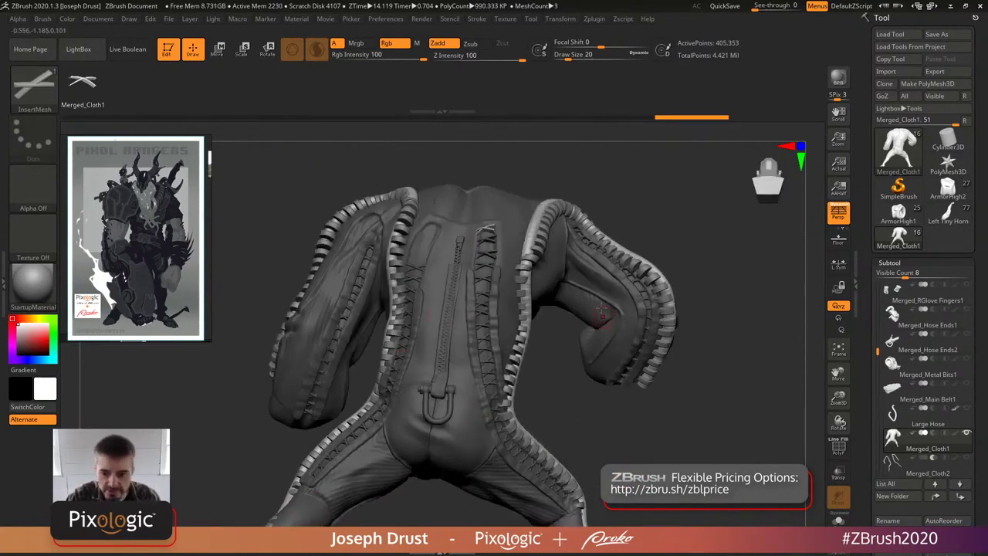
right_click_drag(633, 424, 679, 456)
key("ctrl")
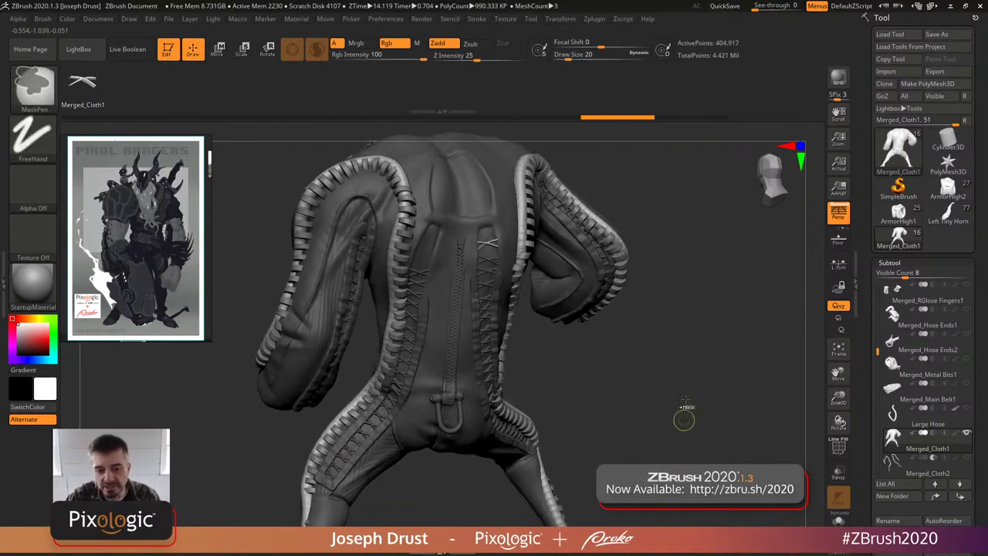
mouse_move(703, 322)
right_mouse_down()
mouse_move(735, 346)
mouse_move(647, 182)
right_mouse_up()
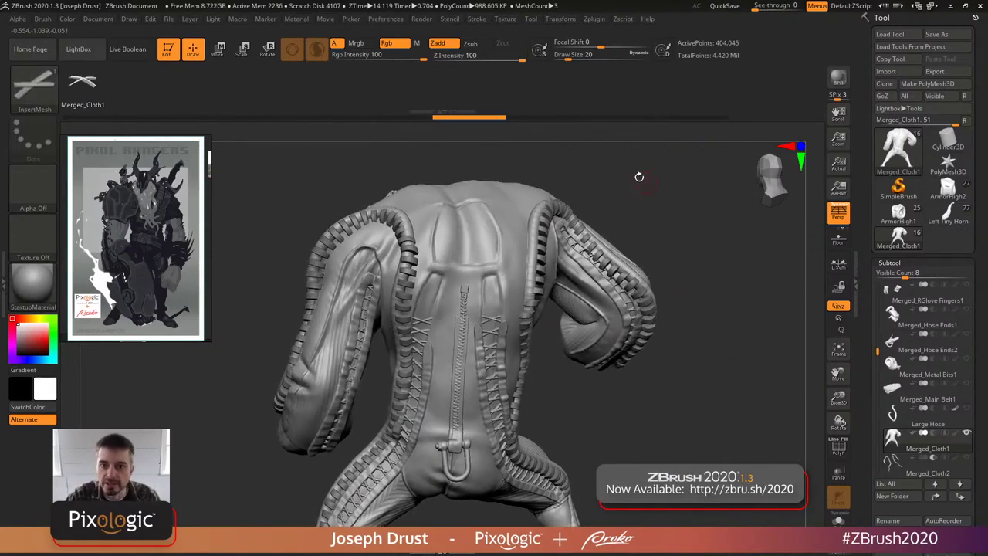
- Turn on the curve stroke for the InsertMesh brush and lay a continuous row of lace crosses down the upper back
left_click(477, 19)
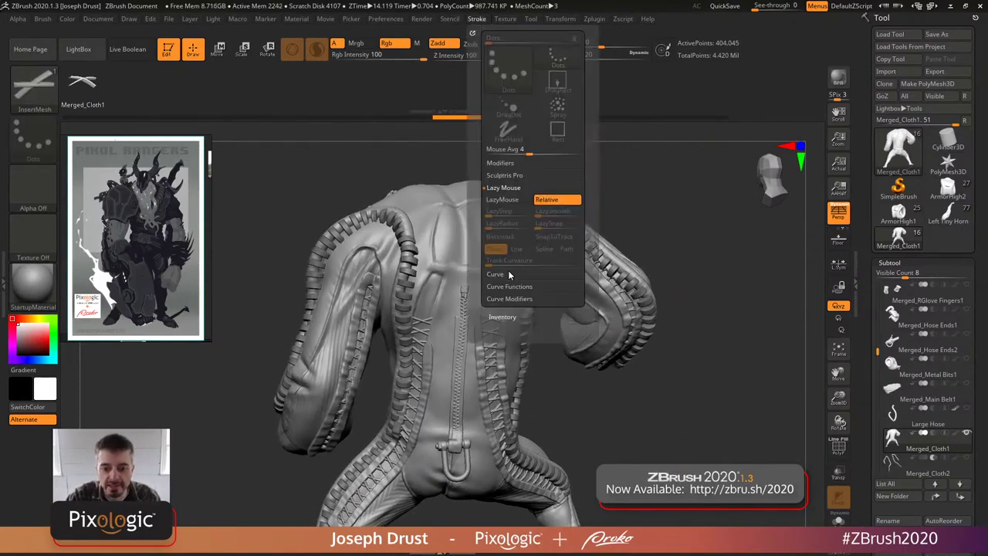
left_click(502, 199)
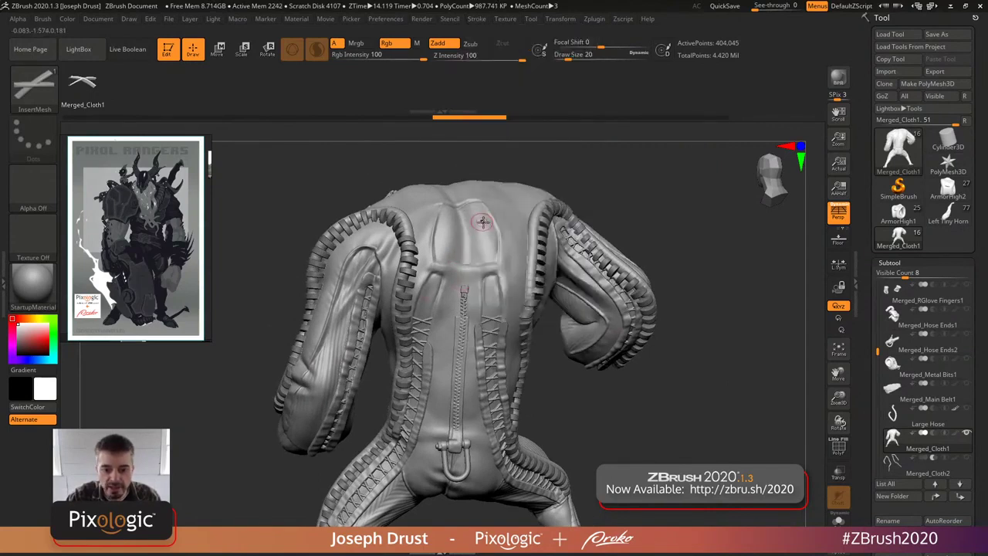
left_click_drag(479, 222, 502, 312)
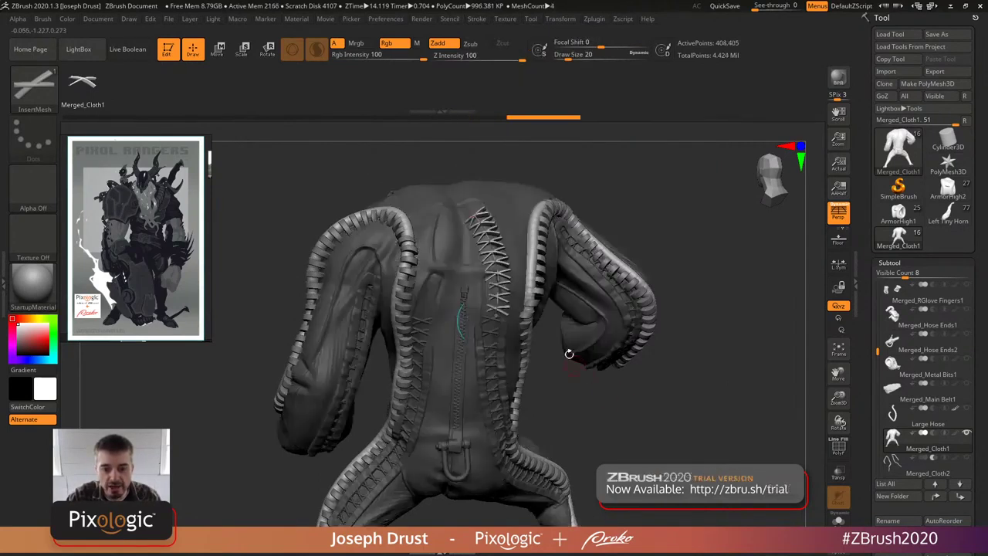
mouse_move(498, 315)
left_mouse_down()
mouse_move(492, 354)
mouse_move(503, 416)
mouse_move(485, 317)
left_mouse_up()
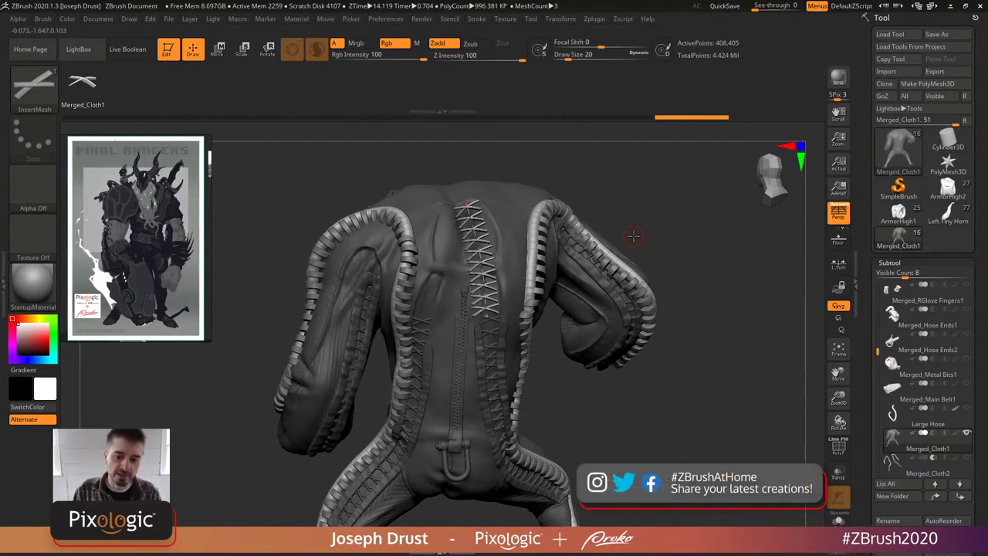
- Try bending and shifting the lace row's curve over the upper back at draw sizes 64 and 20, and undo the row
left_click_drag(657, 198, 587, 224)
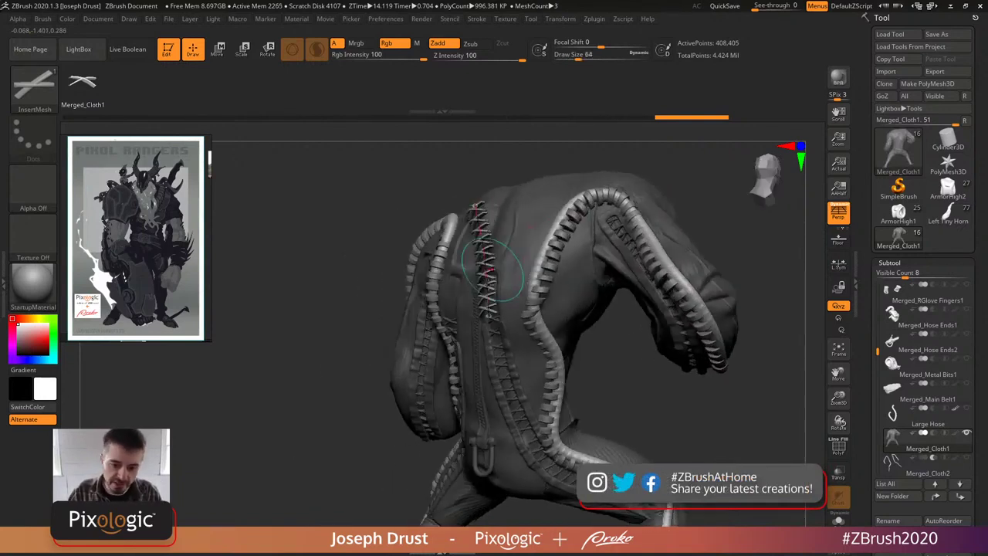
left_click_drag(485, 205, 516, 204)
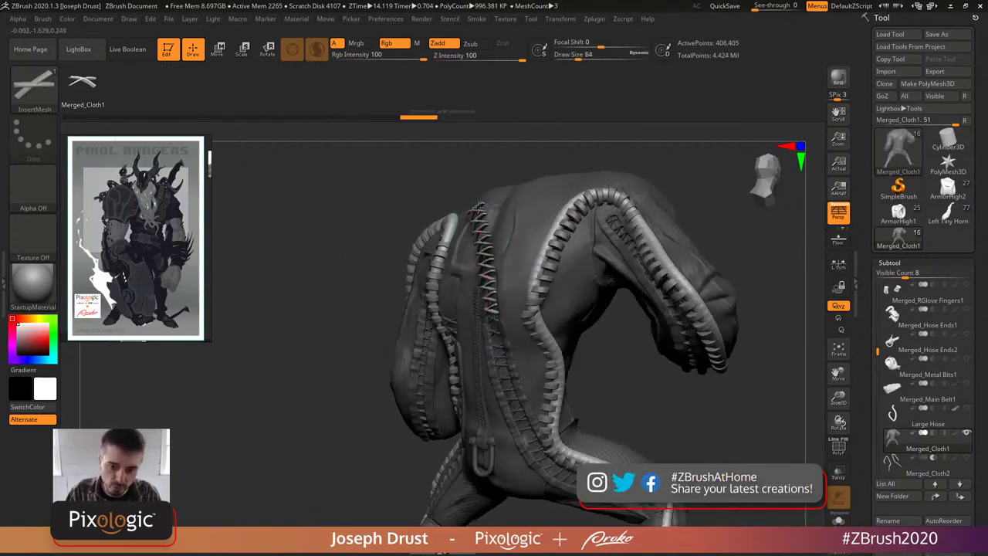
left_click_drag(489, 261, 497, 257)
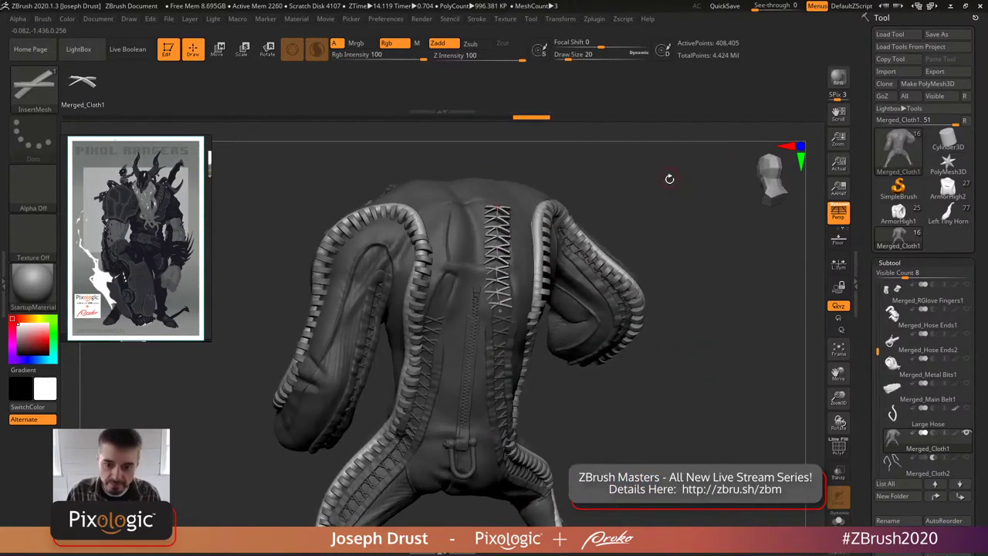
left_click_drag(669, 177, 540, 259)
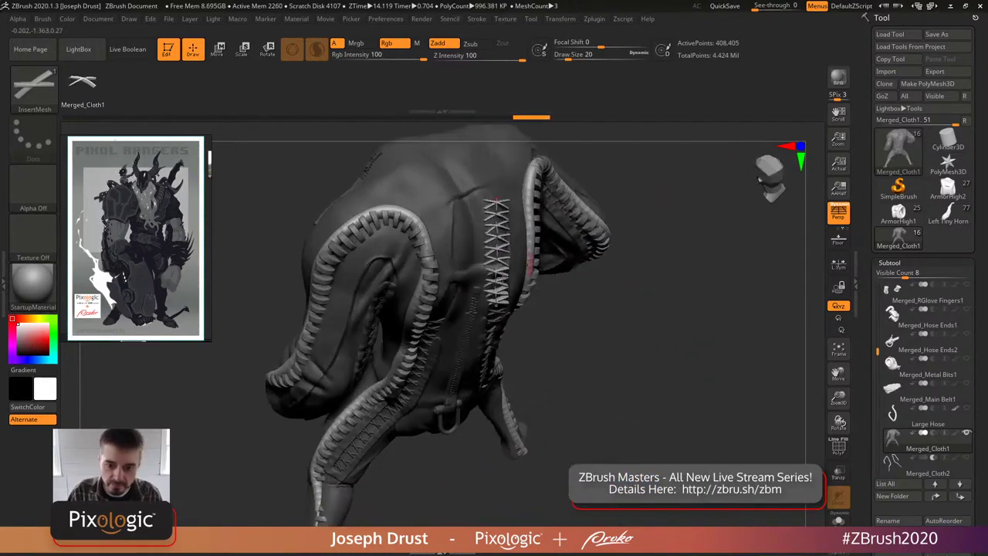
left_click_drag(495, 284, 495, 249)
left_click_drag(624, 156, 485, 221)
left_click_drag(375, 364, 512, 286)
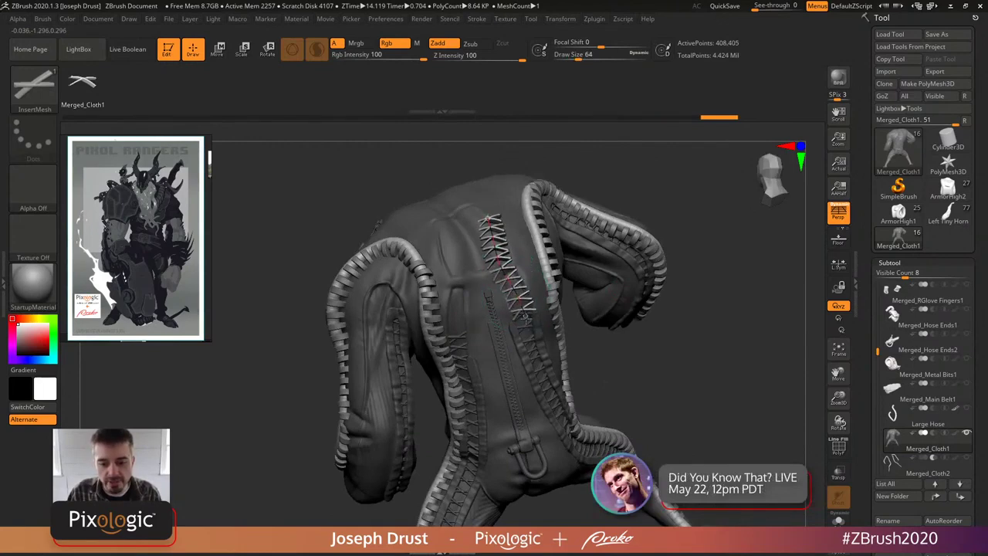
mouse_move(686, 370)
left_mouse_down()
mouse_move(700, 371)
mouse_move(731, 319)
mouse_move(669, 312)
left_mouse_up()
key("ctrl")
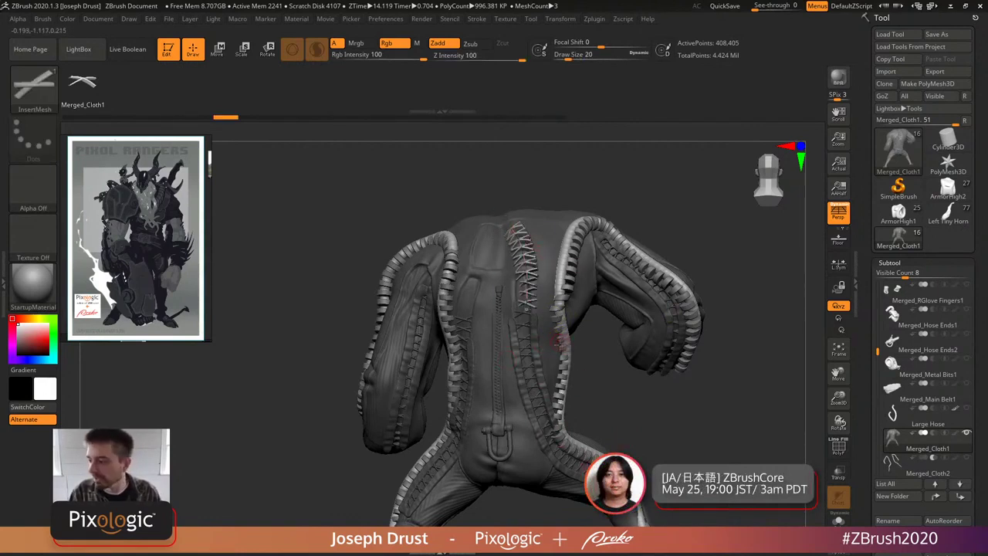
key("ctrl+z")
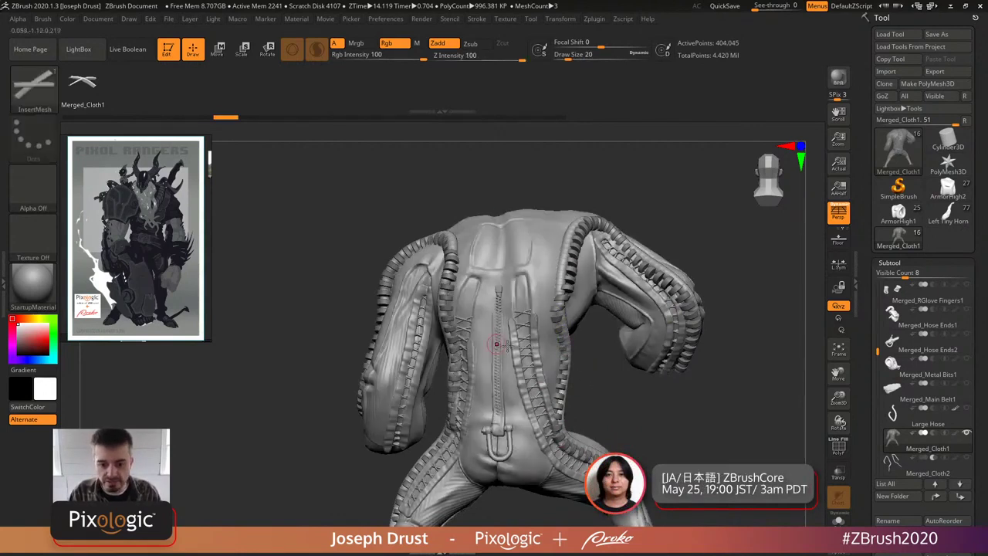
- Switch to the Coils subtool and back to Merged_Cloth1, isolating the part at the right lacing column and showing everything again
left_click_drag(665, 202, 614, 222)
left_click(612, 221, "alt")
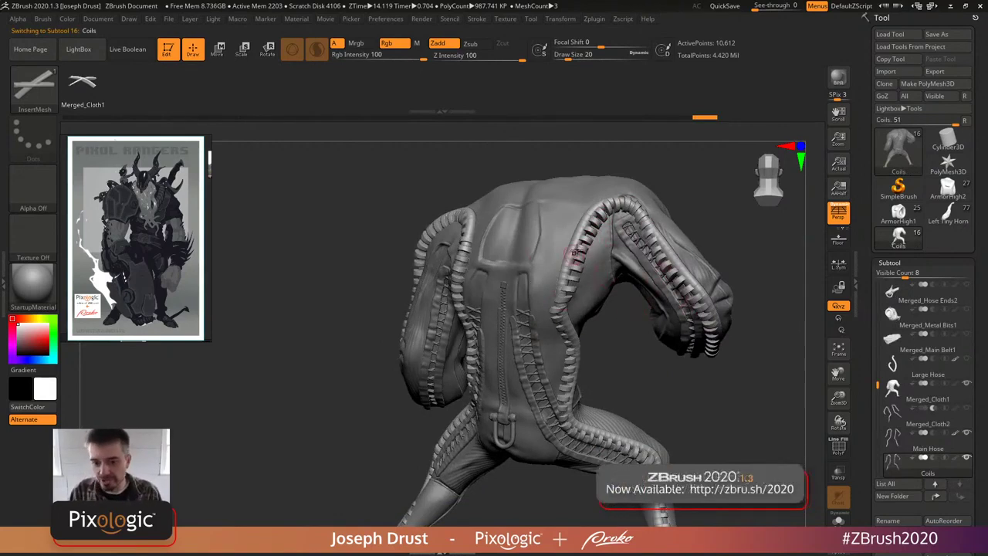
left_click_drag(643, 350, 554, 311)
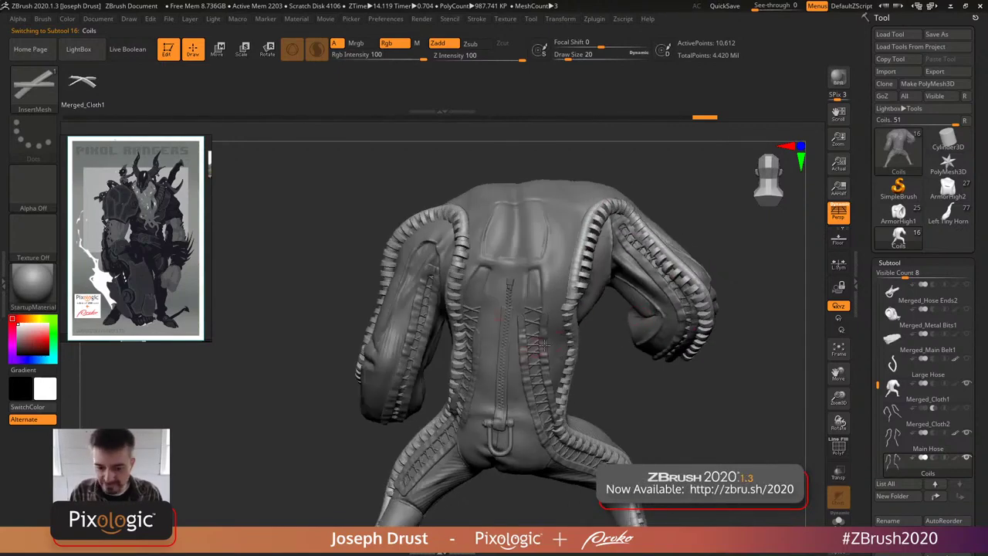
left_click(533, 340, "alt")
mouse_move(684, 408)
left_mouse_down()
mouse_move(681, 420)
mouse_move(550, 340)
mouse_move(624, 347)
left_mouse_up()
left_click(541, 340, "ctrl+shift")
left_click(624, 346, "ctrl+shift")
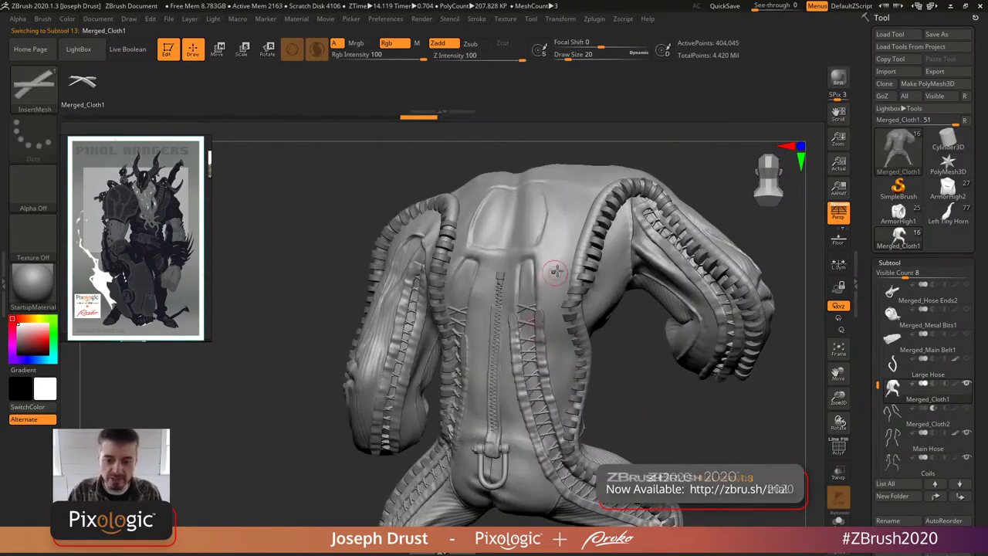
- Try extracting an arch-shaped panel with thickness 0.02 from a mask around the upper end of the right lacing column, and clear it
left_click_drag(533, 255, 512, 286, "ctrl")
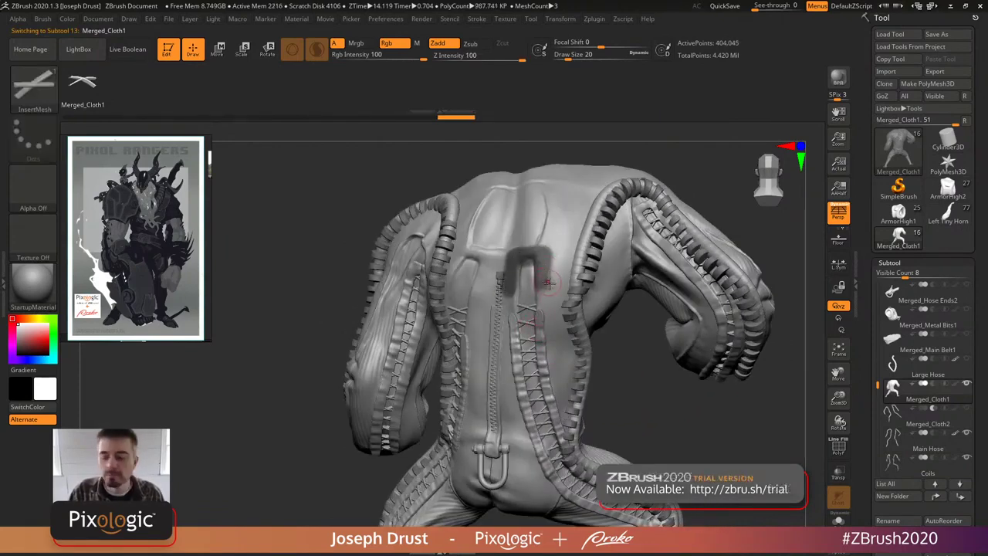
left_click_drag(863, 358, 866, 390)
left_click(887, 401)
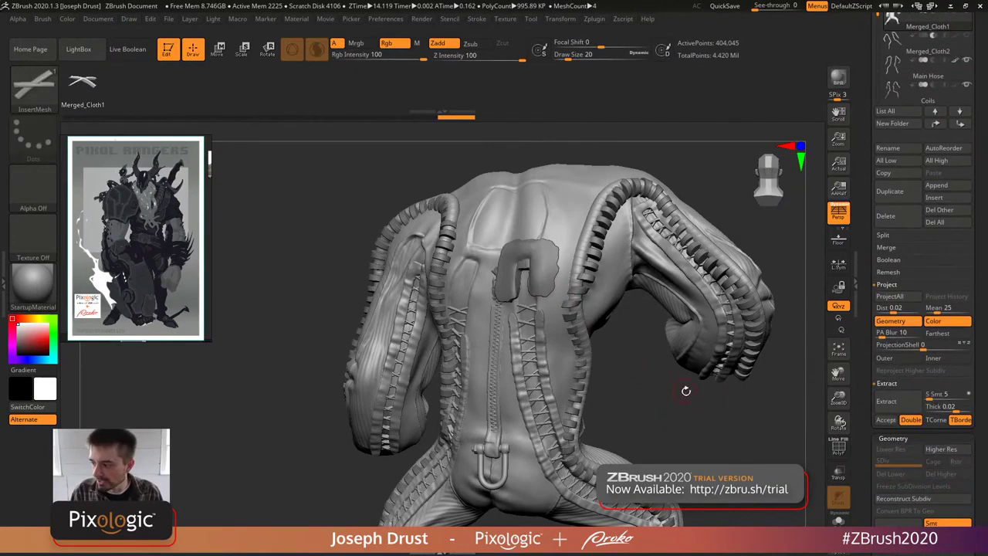
left_click_drag(684, 427, 589, 327)
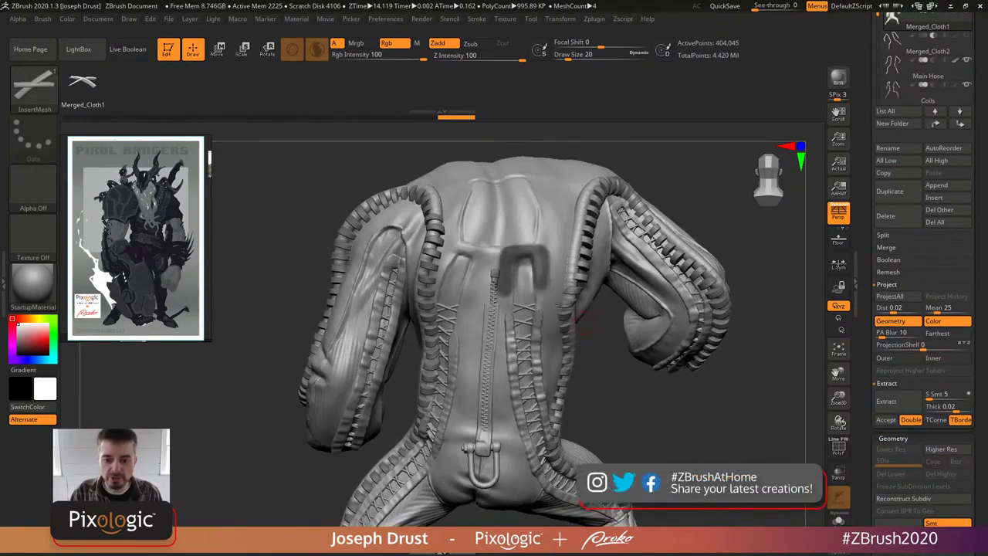
left_click(540, 325, "ctrl")
left_click_drag(621, 402, 546, 334)
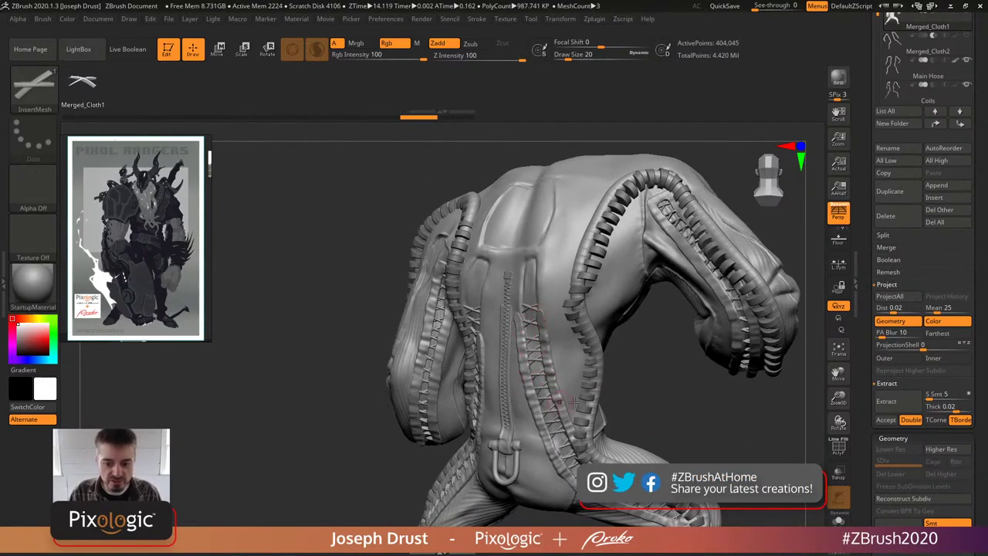
- Switch to the ClayBuildup brush at draw size 13 for work along the lacing seam on the back
left_click_drag(674, 395, 696, 293)
scroll(669, 340, "up", 3)
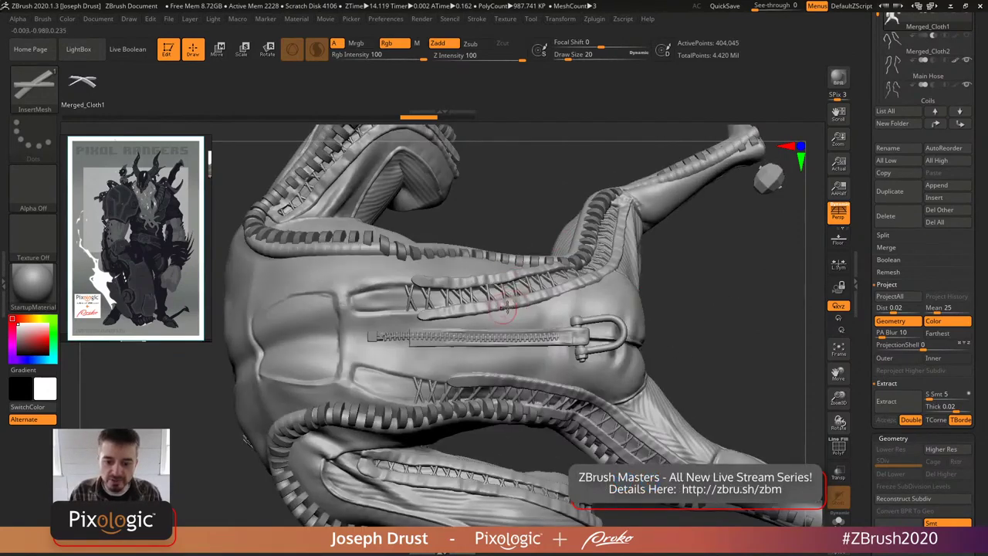
key("b")
key("c")
key("b")
key("space")
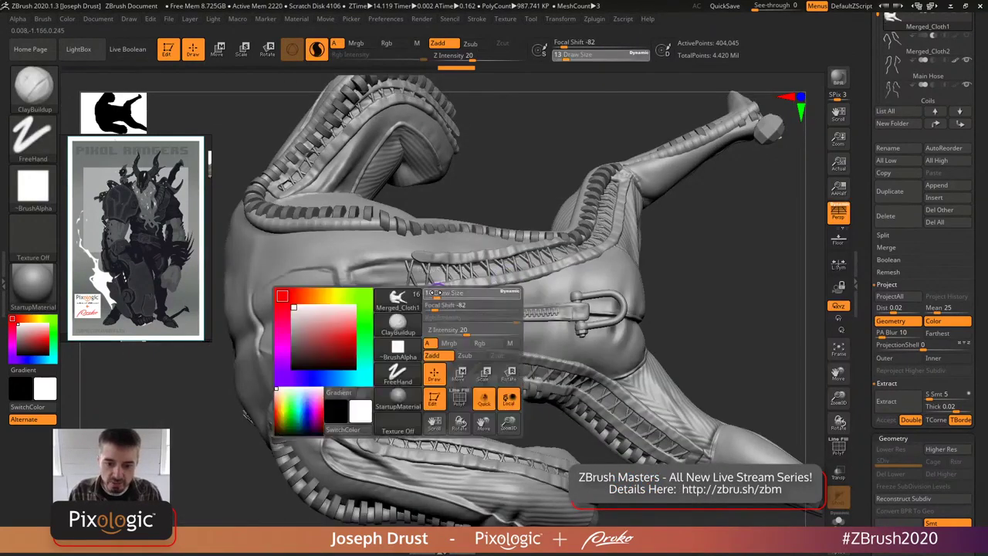
left_click_drag(718, 262, 450, 275)
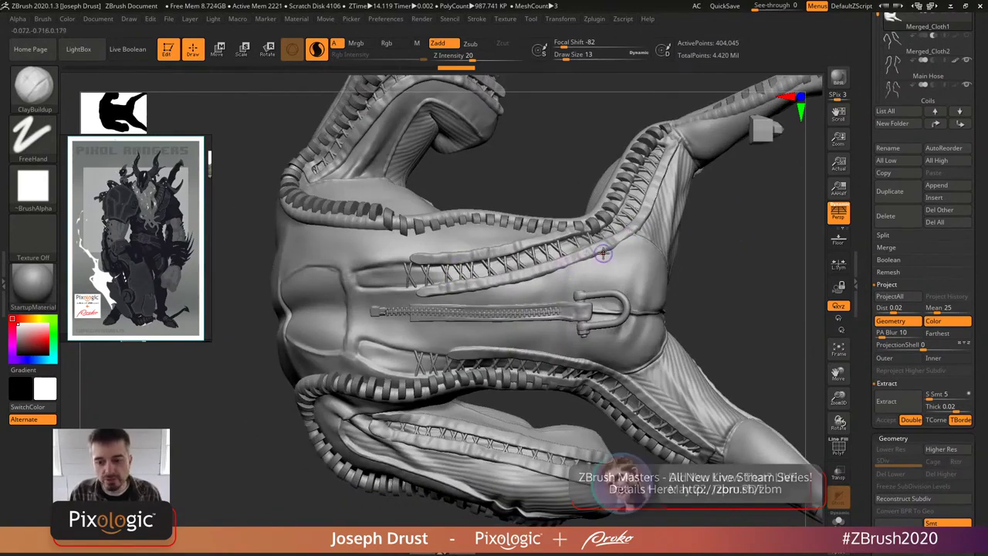
mouse_move(722, 240)
left_mouse_down()
mouse_move(690, 266)
mouse_move(664, 255)
left_mouse_up()
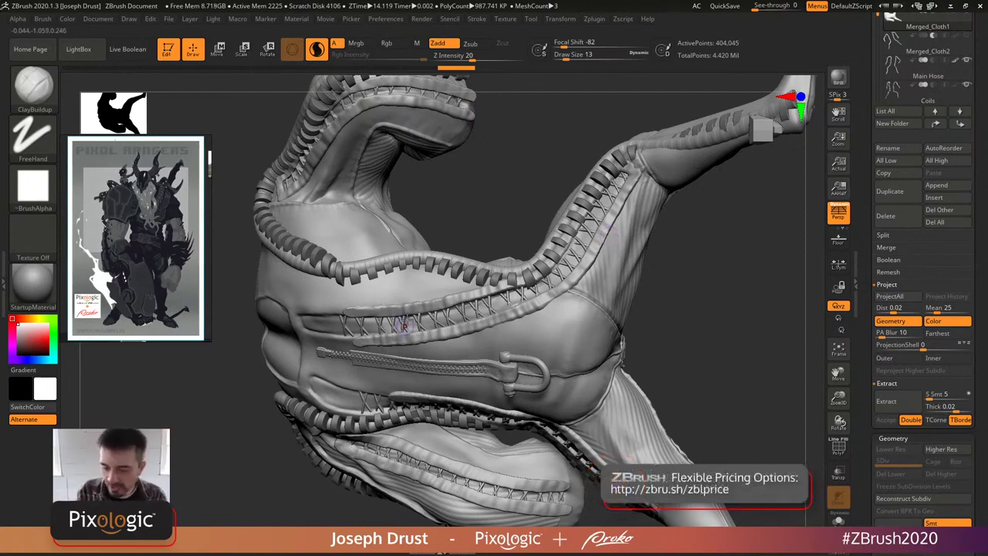
- Sculpt along the lacing seam from the lower back toward the thigh with the Standard brush at draw size 13 and Z Intensity 25
key("b")
key("s")
key("t")
mouse_move(469, 344)
left_mouse_down()
mouse_move(624, 230)
mouse_move(622, 209)
mouse_move(649, 167)
left_mouse_up()
- Examine the back of the suit, checking the hose coils, lacing columns and zipper from a distance and up close
left_click_drag(721, 309, 677, 408)
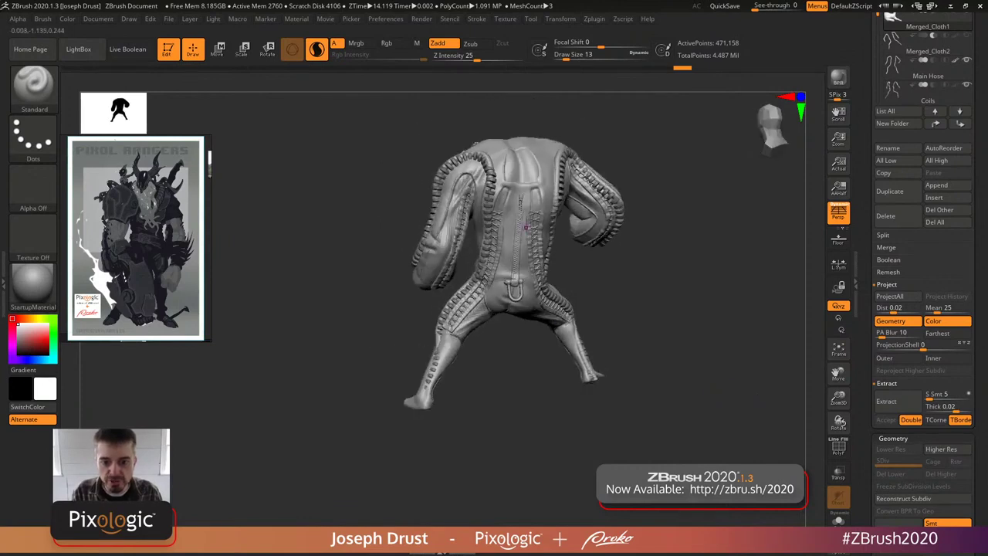
left_click_drag(704, 302, 566, 269)
left_click_drag(575, 322, 553, 216)
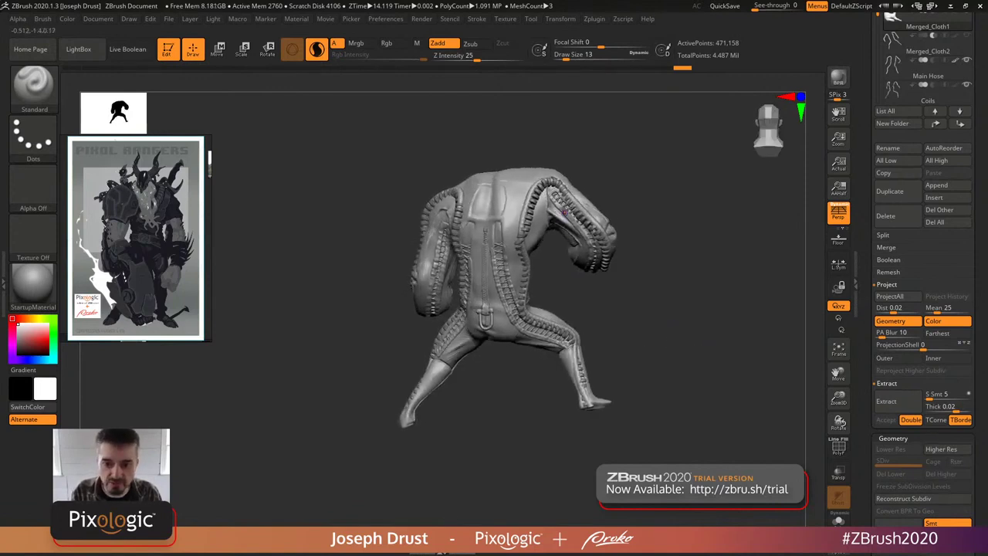
left_click_drag(608, 180, 610, 197)
left_click_drag(669, 222, 657, 211)
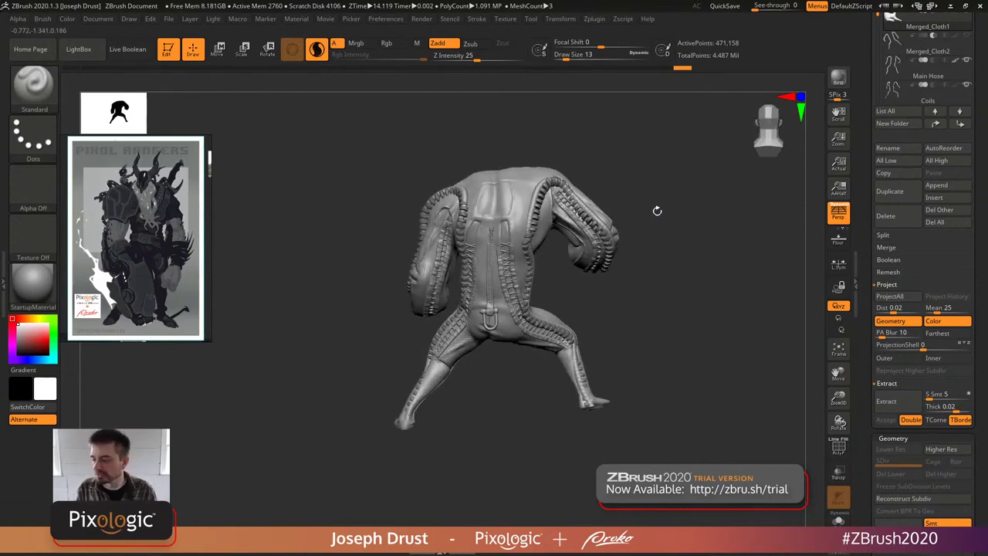
mouse_move(631, 289)
left_mouse_down("alt")
mouse_move(607, 335)
mouse_move(462, 286)
left_mouse_up("alt")
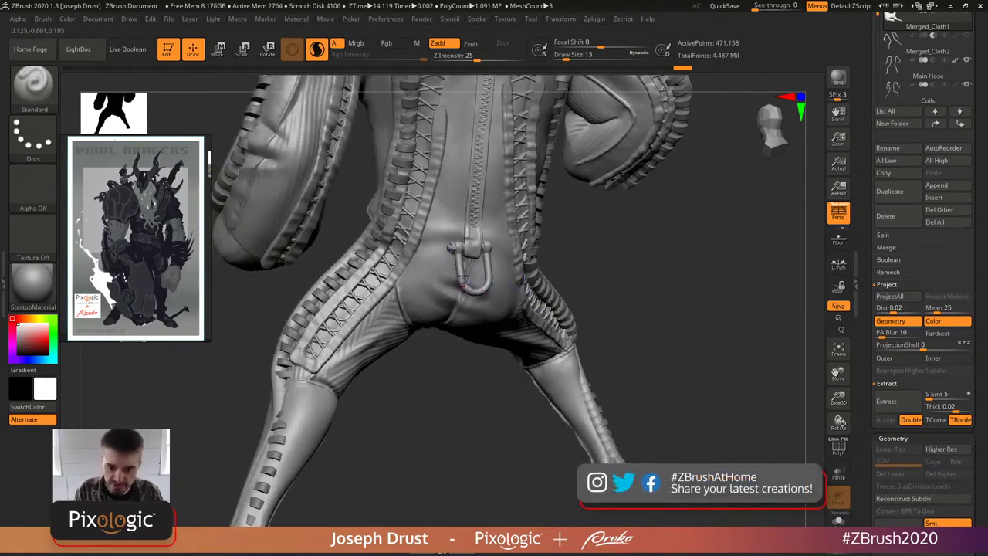
left_click_drag(588, 245, 473, 205)
- Move the reference image lower in the workspace
left_click(33, 84)
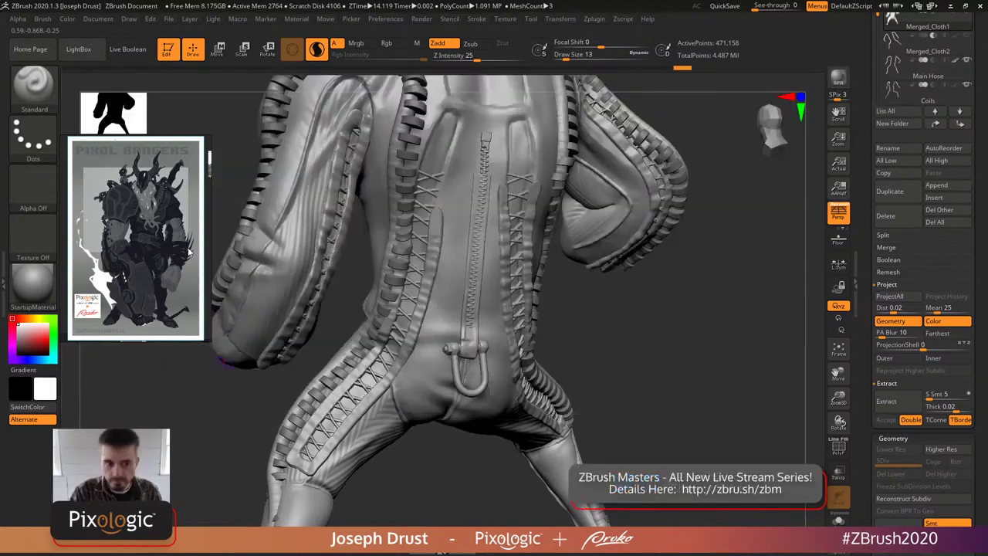
left_click_drag(207, 143, 229, 350)
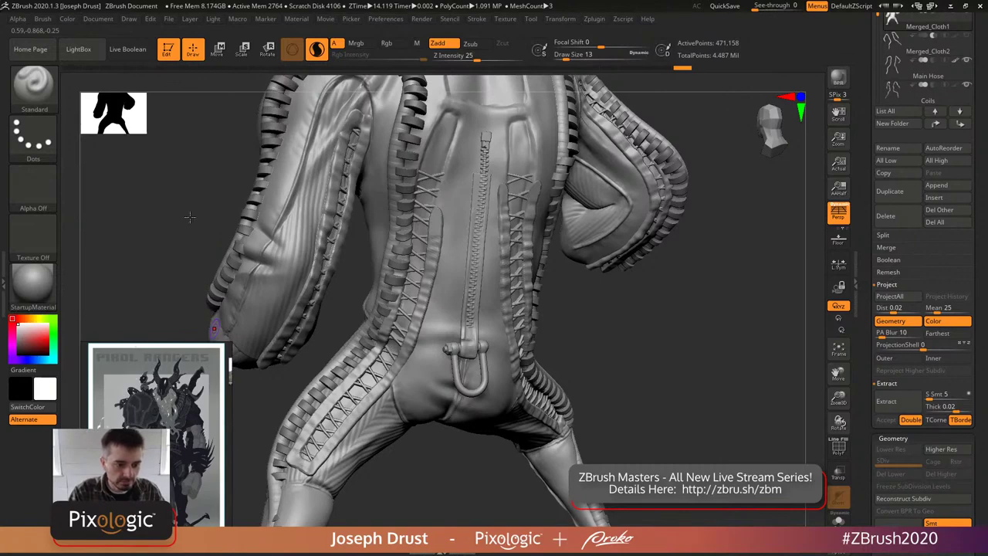
left_click(33, 81)
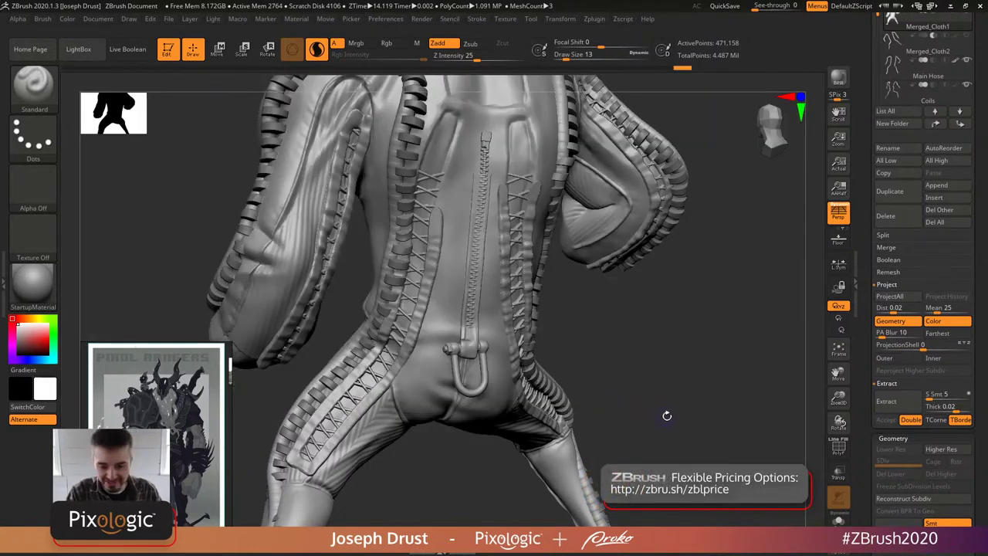
- Examine the back zipper's teeth and pull, and the zipper and lacing around the crotch and front of the suit
left_click_drag(666, 417, 568, 353)
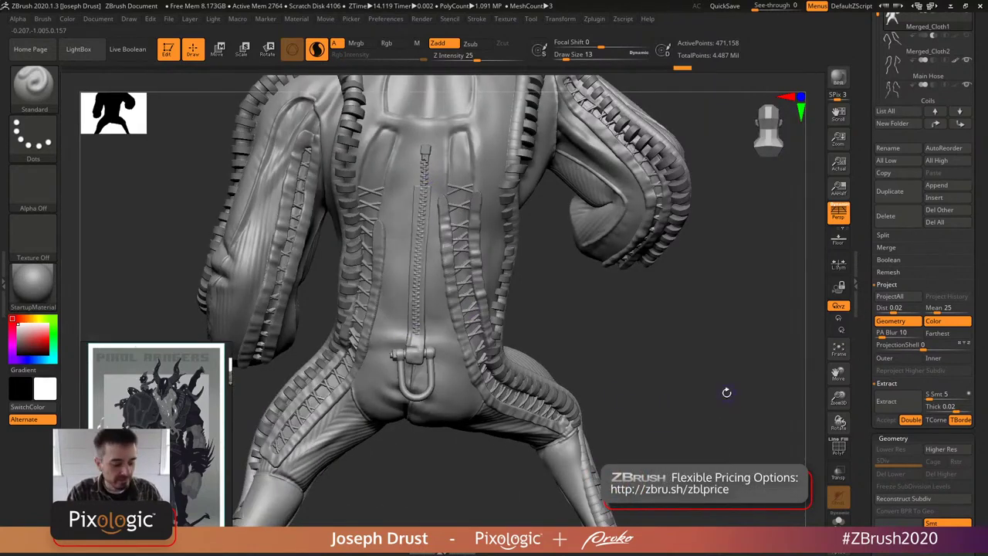
left_click_drag(686, 370, 602, 268)
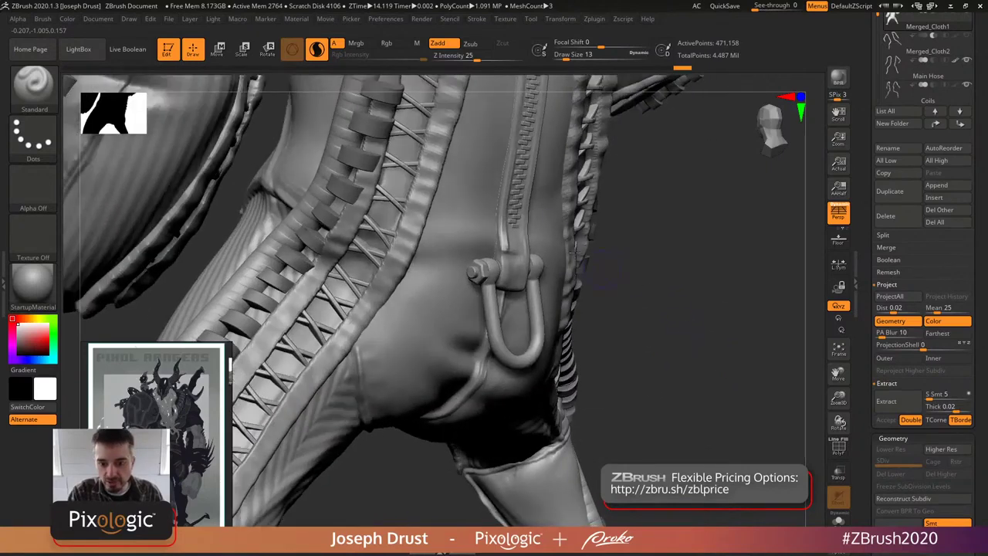
mouse_move(664, 231)
left_mouse_down()
mouse_move(653, 247)
mouse_move(664, 262)
mouse_move(657, 231)
left_mouse_up()
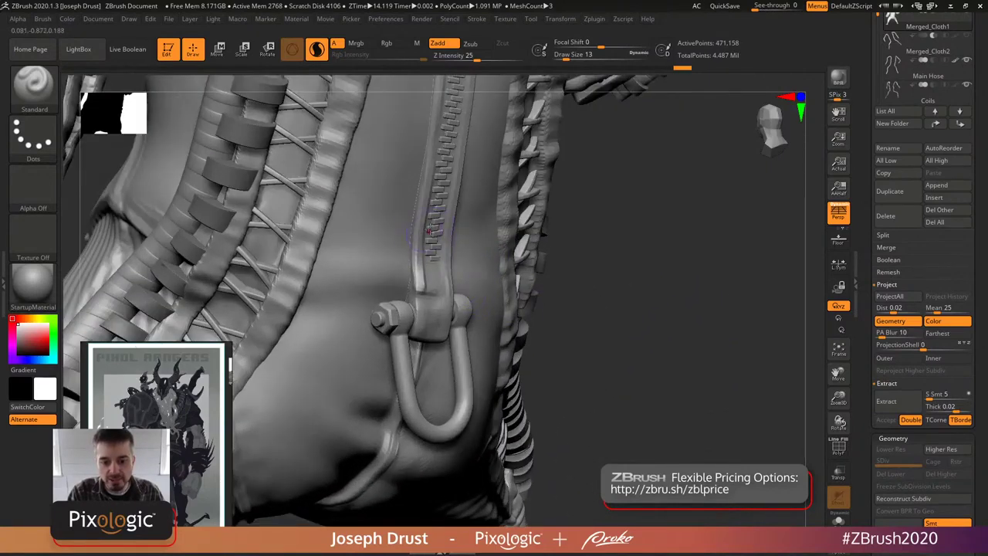
left_click_drag(434, 227, 596, 309)
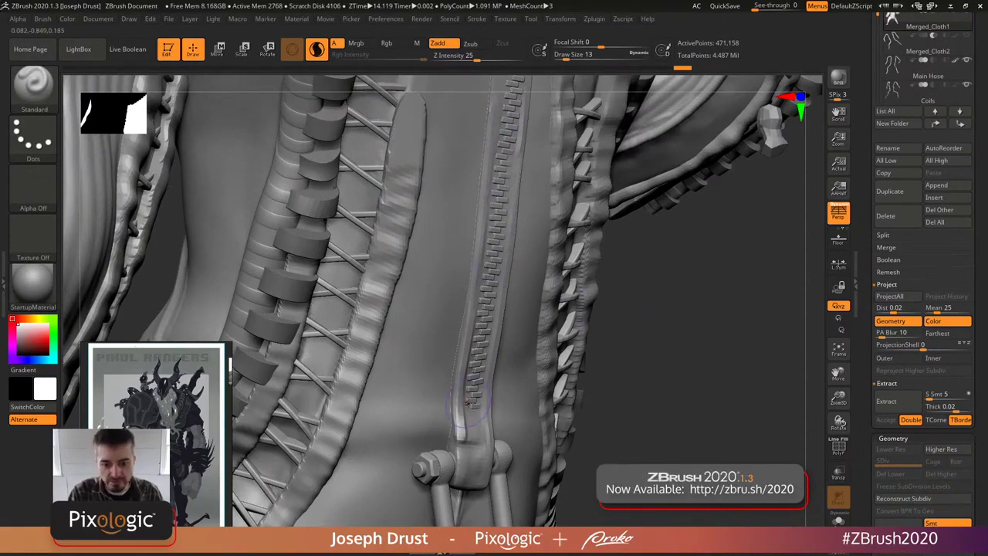
left_click_drag(476, 353, 463, 216)
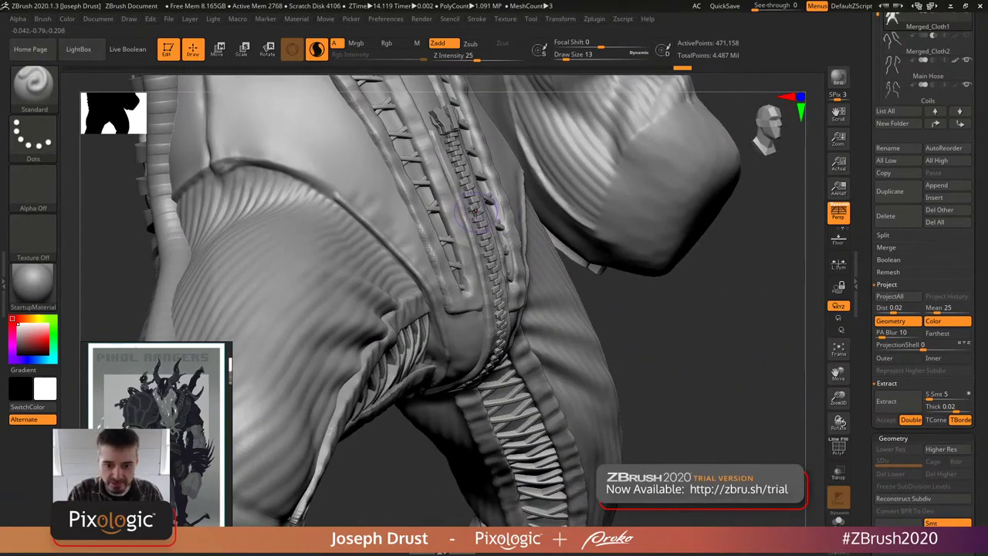
left_click_drag(654, 347, 393, 264)
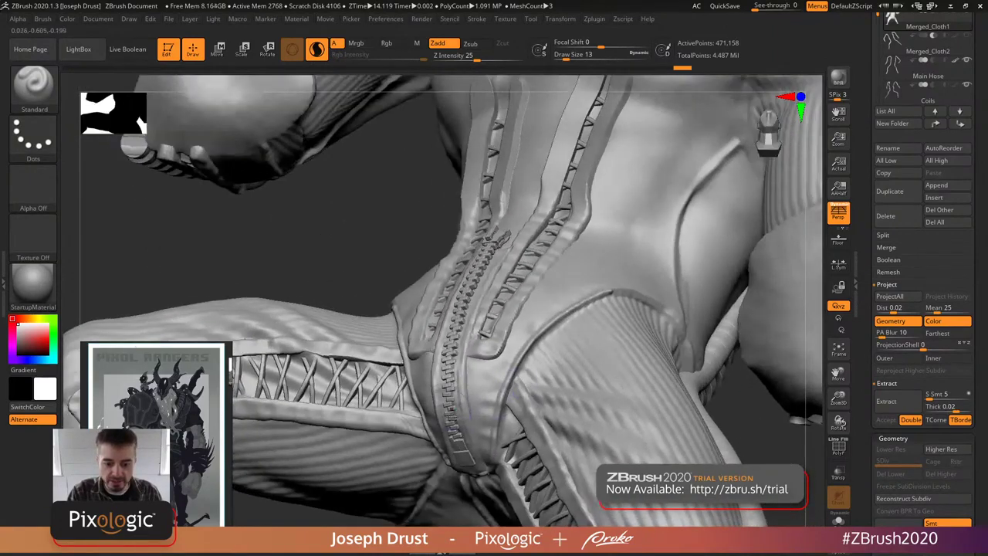
left_click_drag(377, 221, 657, 397)
left_click_drag(695, 433, 756, 400)
- Load the 02_Belt_Additions file from the project files in LightBox
key("p")
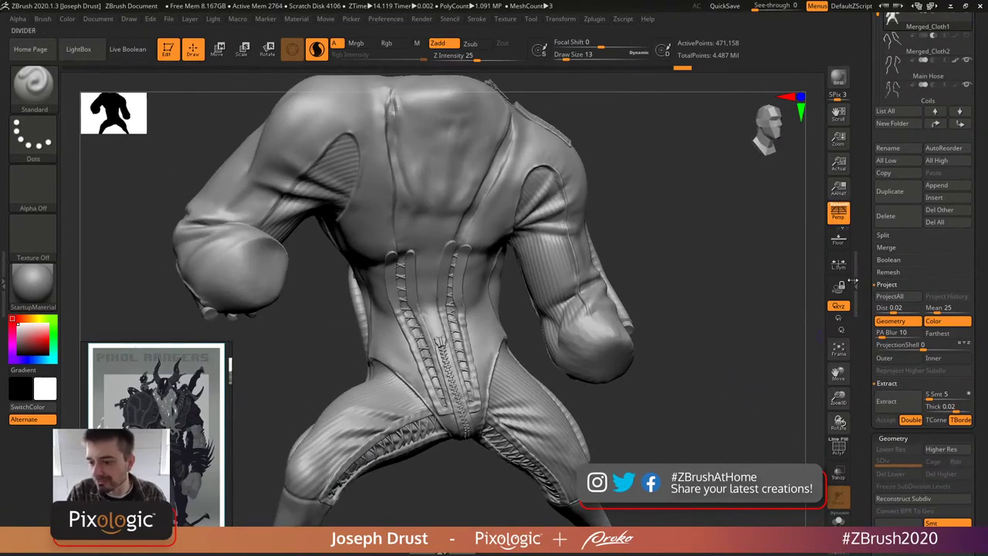
scroll(865, 294, "up", 2)
scroll(865, 294, "up", 5)
left_click_drag(714, 333, 710, 332)
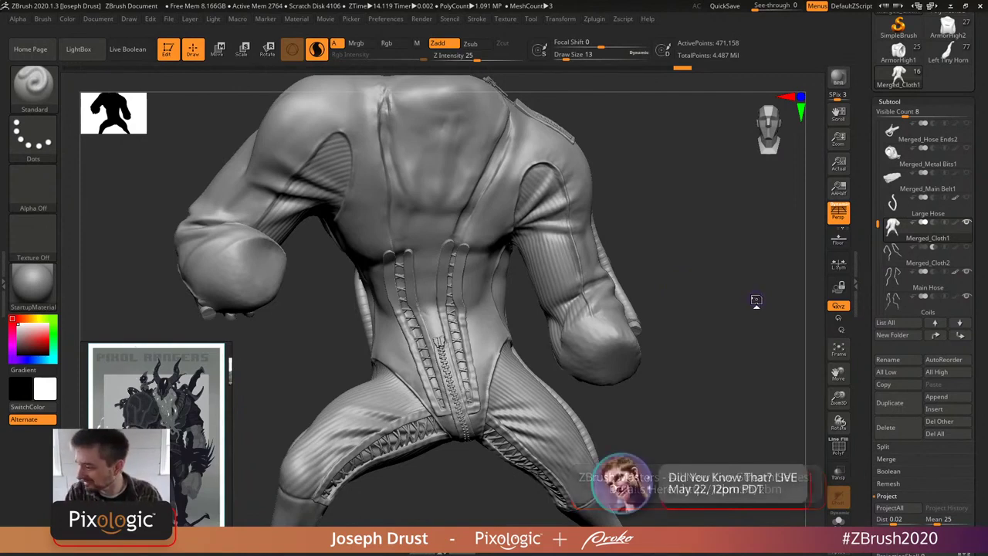
left_click_drag(739, 297, 756, 287)
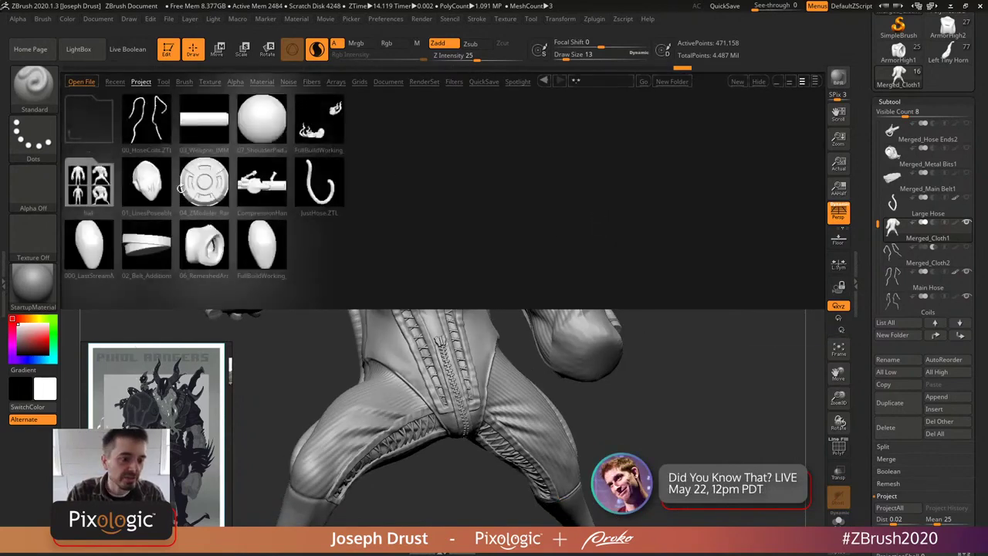
double_click(149, 244)
left_click_drag(673, 349, 726, 368)
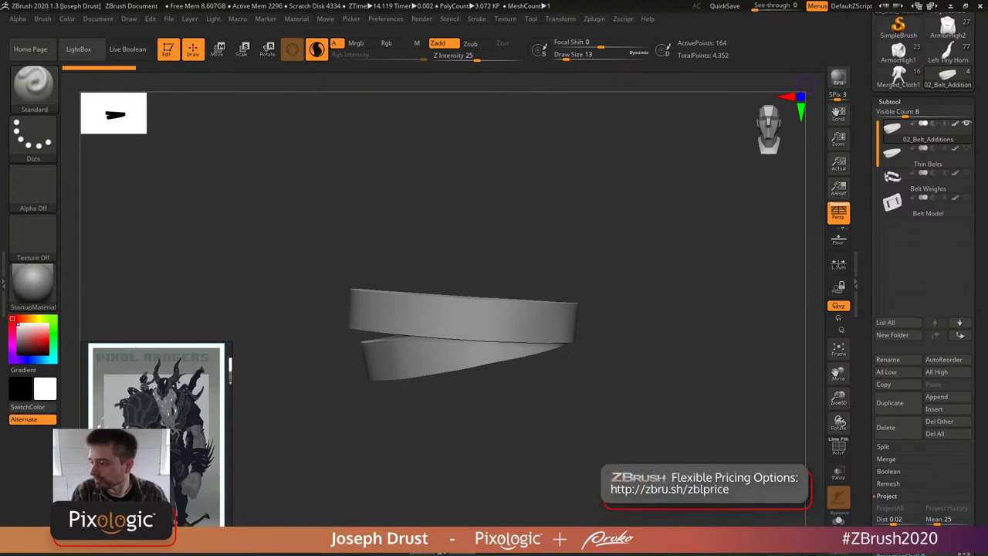
- Display the polyframe on the two overlapping waist belts and inspect their topology and polygroups from several angles
left_click_drag(558, 235, 690, 221)
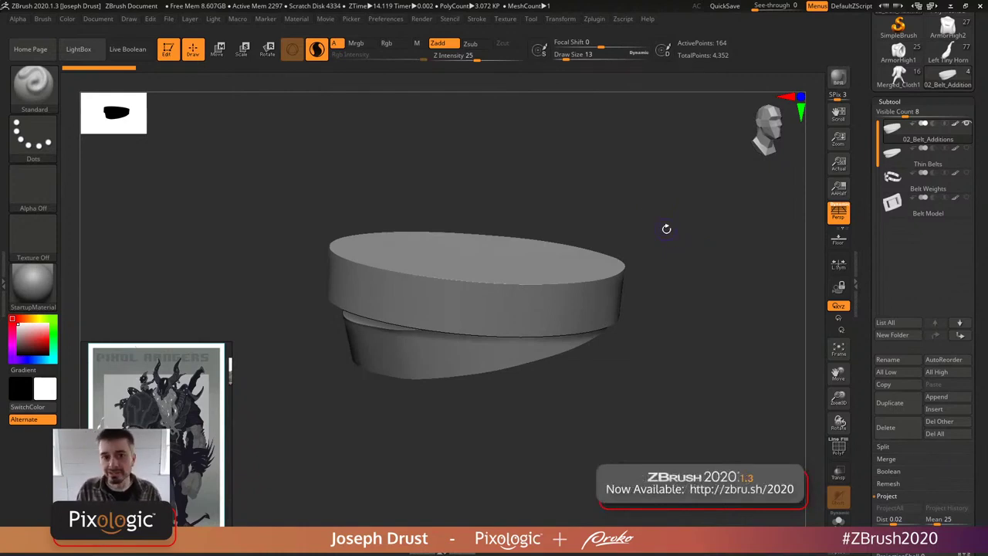
mouse_move(620, 218)
left_mouse_down()
mouse_move(635, 203)
mouse_move(610, 227)
left_mouse_up()
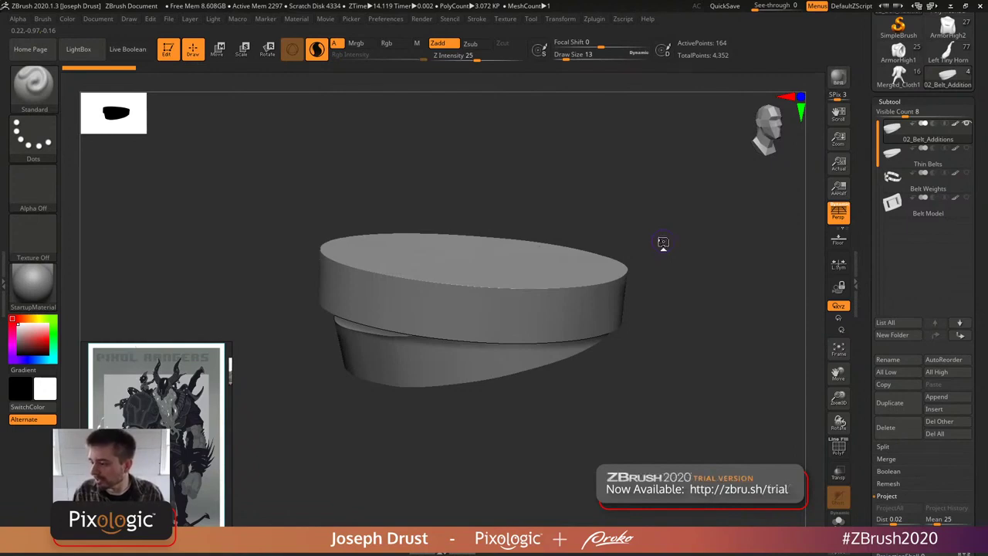
left_click_drag(609, 190, 623, 212)
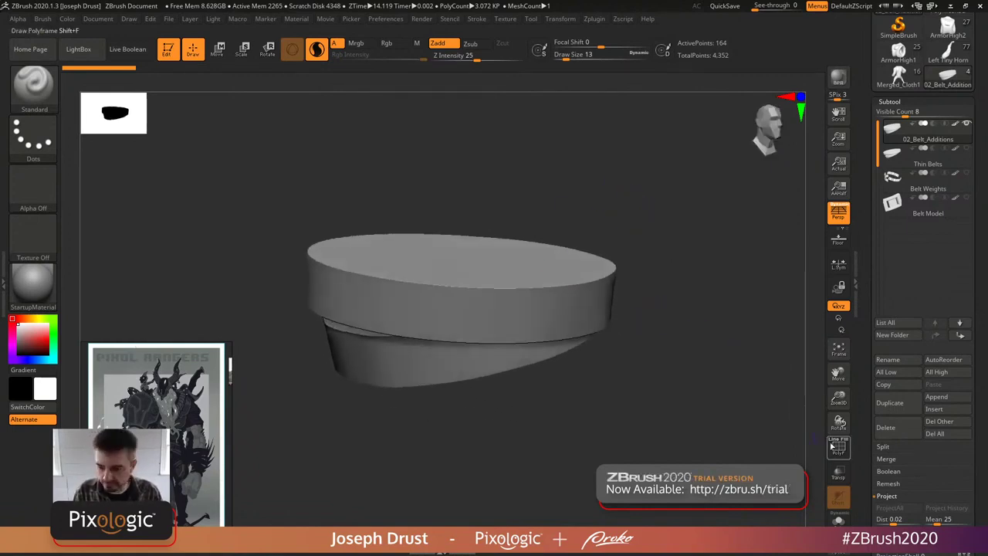
left_click(839, 446)
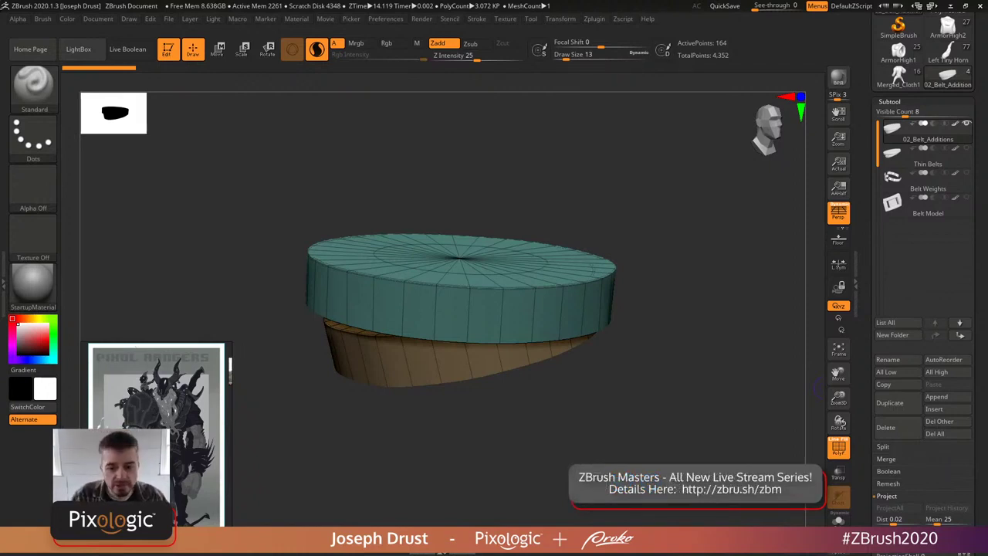
mouse_move(745, 212)
left_mouse_down()
mouse_move(762, 221)
mouse_move(713, 226)
mouse_move(731, 220)
mouse_move(721, 219)
mouse_move(734, 257)
mouse_move(742, 231)
left_mouse_up()
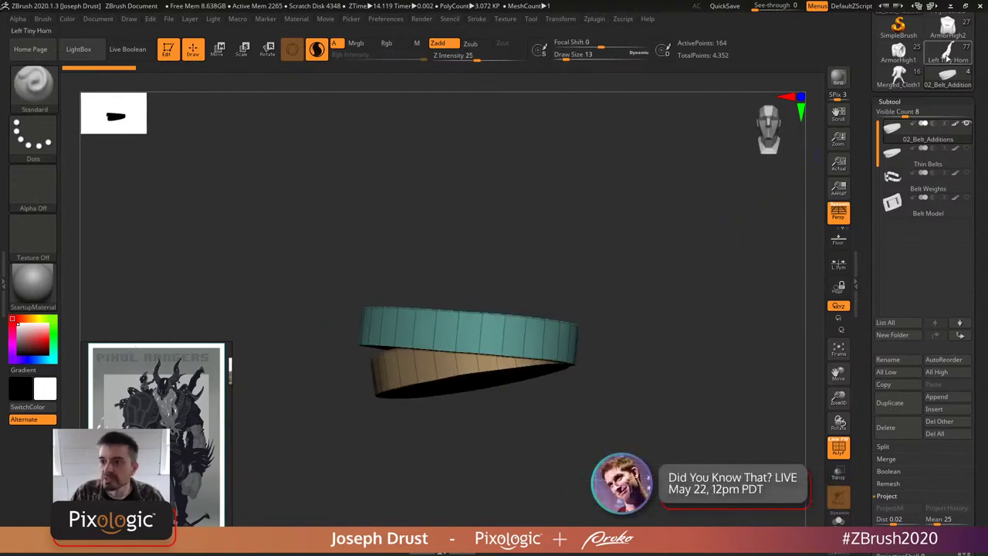
- Switch to the ArmorHigh2 tool and show its Belts subtool around the body's waist
left_click(896, 77)
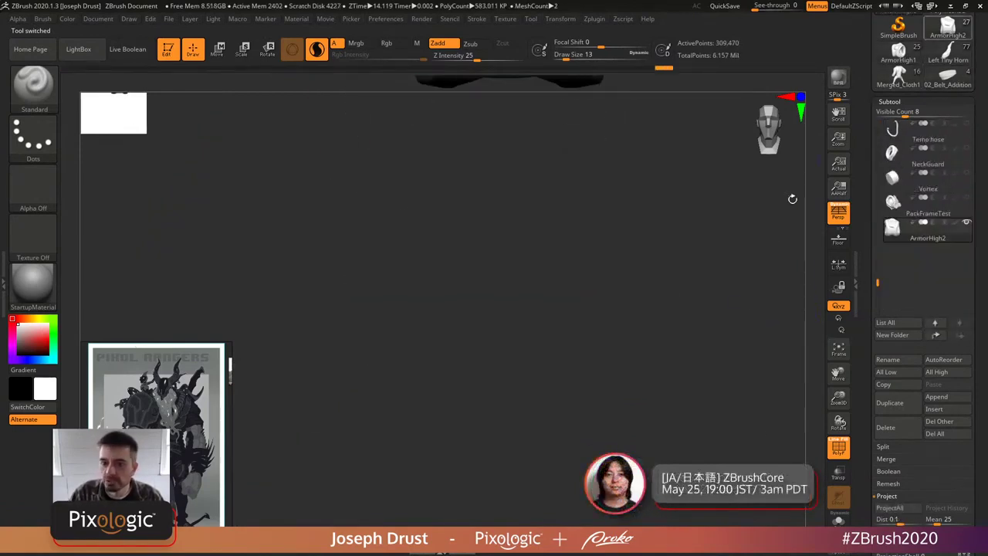
scroll(888, 247, "up", 5)
left_click(962, 223)
mouse_move(734, 293)
left_mouse_down()
mouse_move(664, 290)
mouse_move(753, 283)
mouse_move(736, 294)
left_mouse_up()
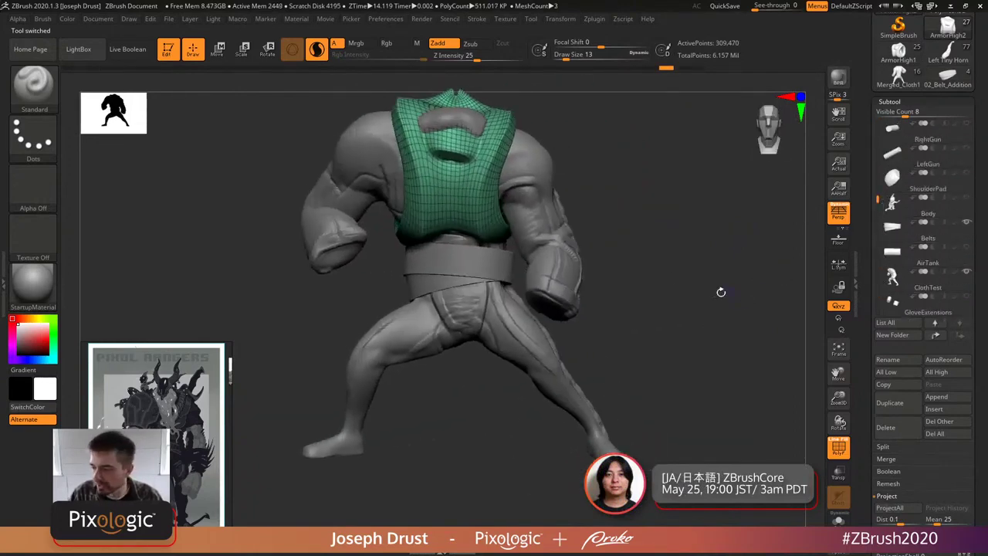
- Switch back to the 02_Belt_Additions tool and view its two overlapping belts from above and the front
scroll(929, 199, "up", 3)
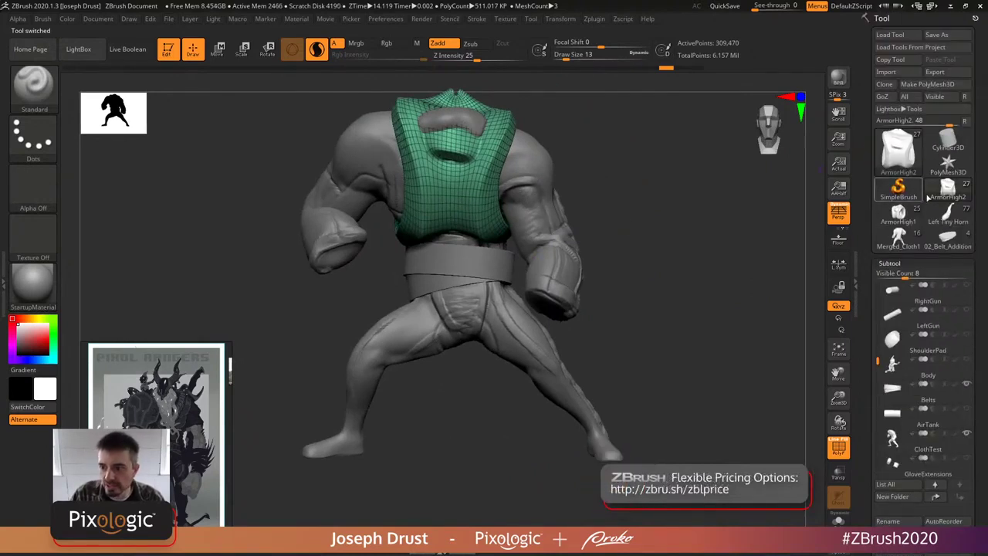
left_click(944, 243)
left_click_drag(710, 287, 791, 425)
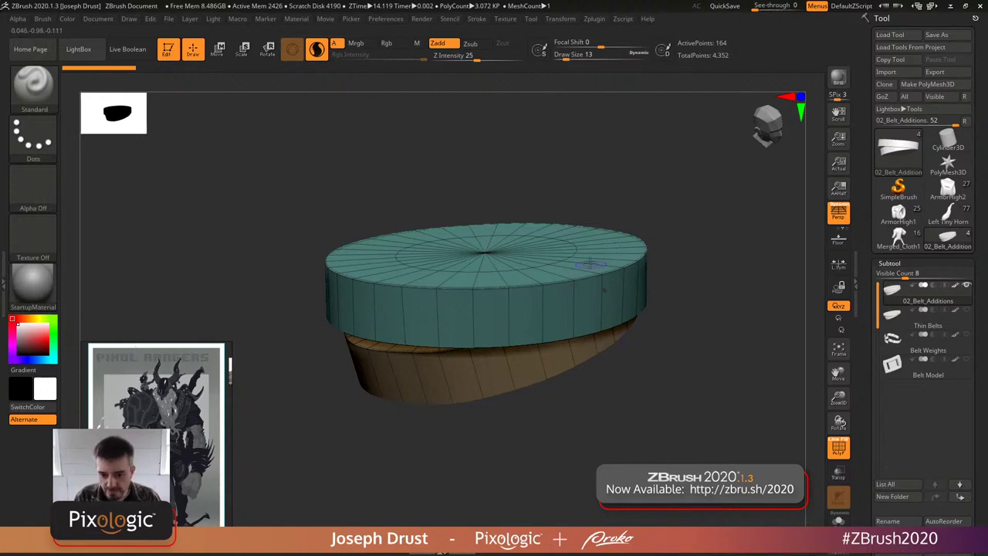
mouse_move(733, 232)
left_mouse_down()
mouse_move(735, 268)
mouse_move(720, 219)
left_mouse_up()
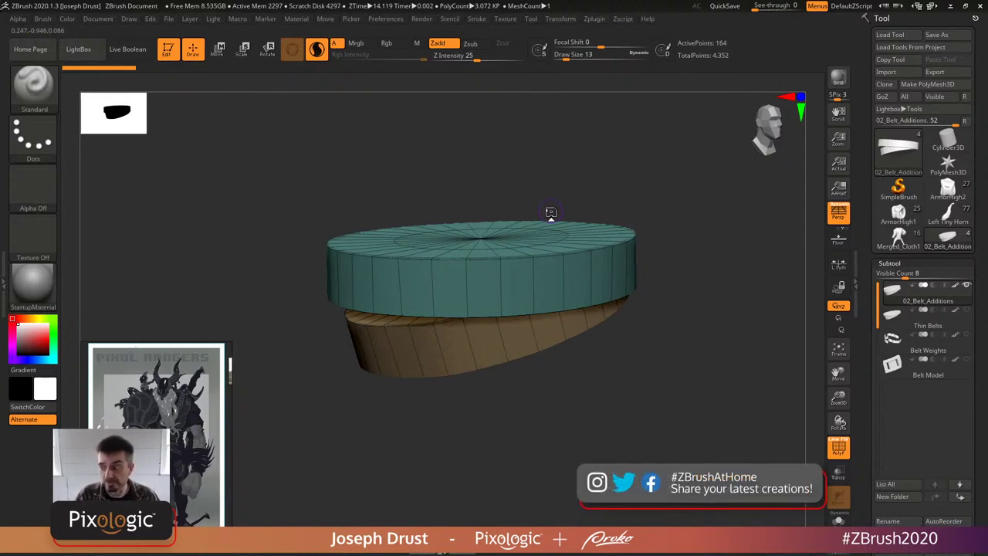
left_click_drag(664, 262, 681, 225)
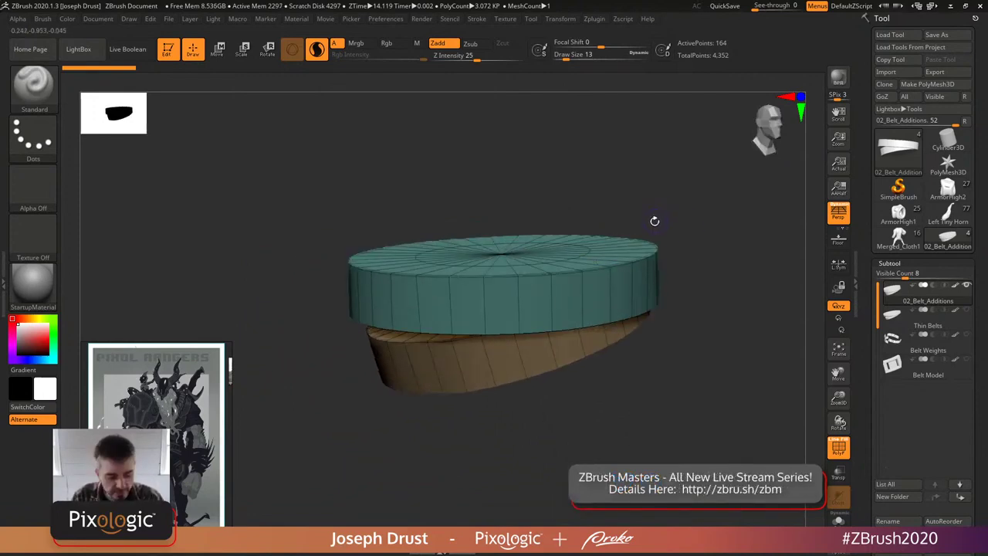
- Choose the ZModeler brush and set its polygon action to Move with the Flat Island target
key("b")
key("z")
key("m")
left_click_drag(697, 208, 664, 255)
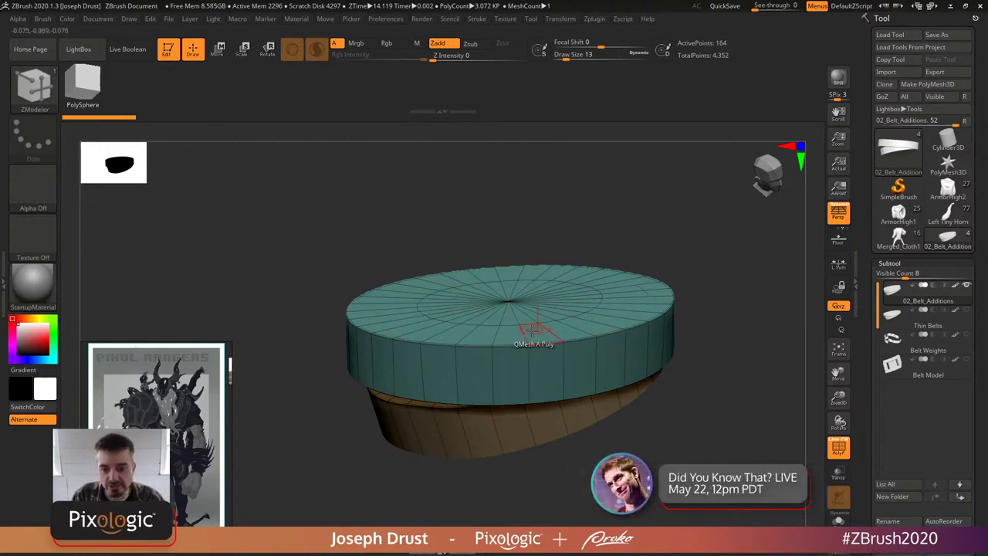
key("space")
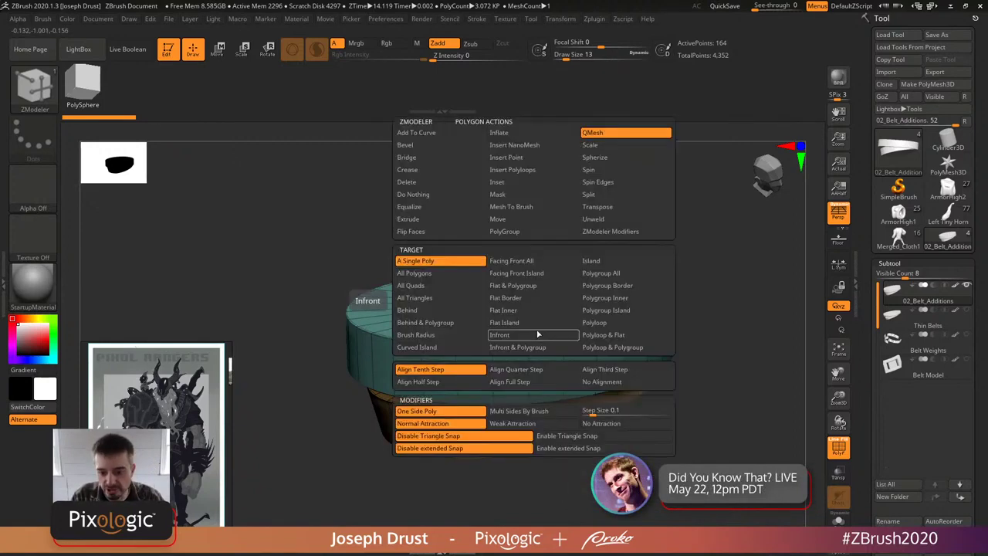
left_click(511, 219)
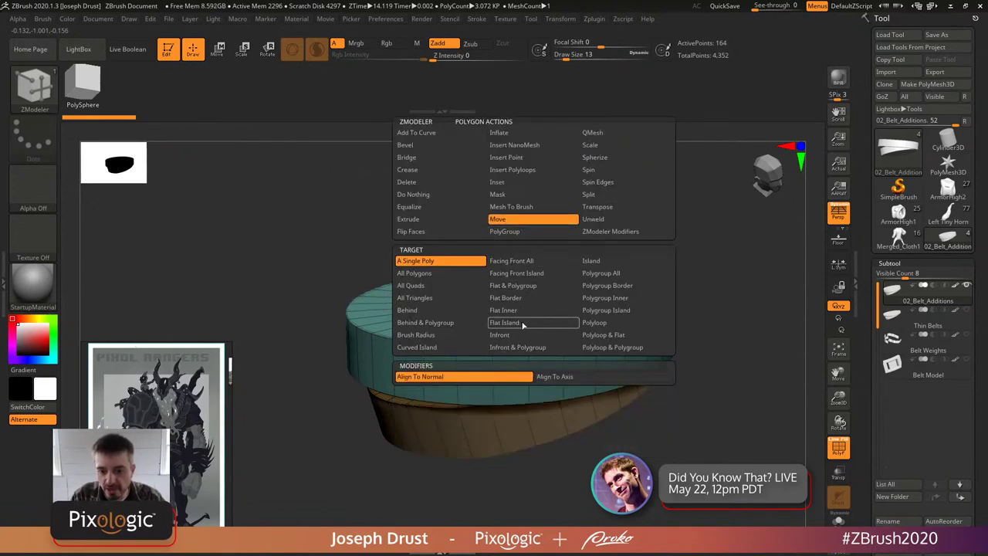
left_click(525, 323)
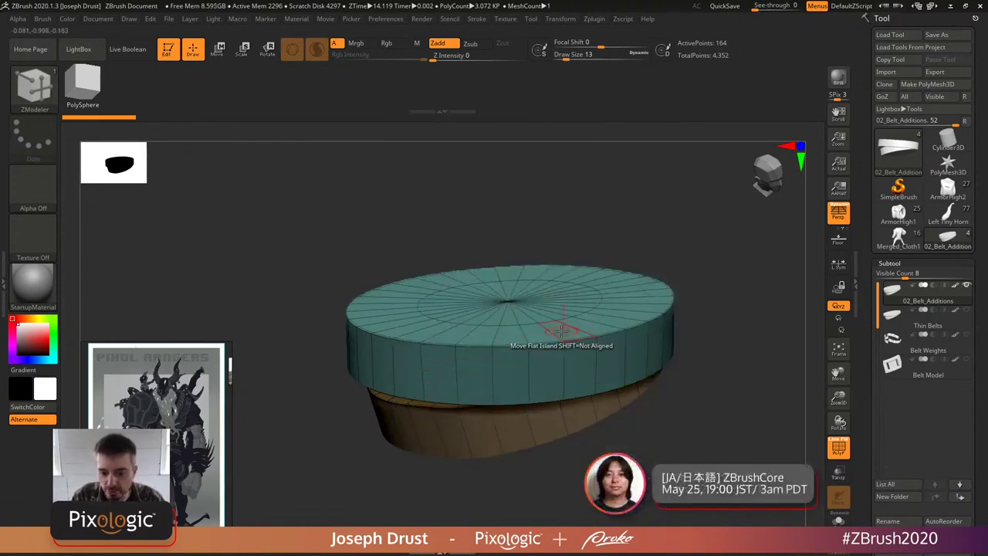
- Try moving the upper belt's flat cap faces as an island, and undo the moves
left_click_drag(559, 332, 563, 350)
left_click_drag(698, 254, 541, 276, "shift")
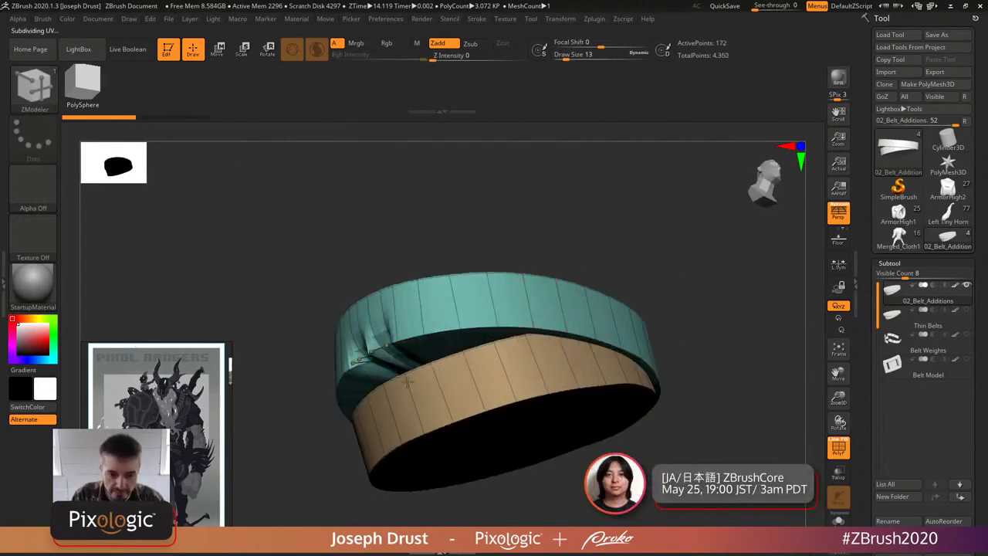
mouse_move(425, 348)
right_mouse_down()
mouse_move(425, 315)
mouse_move(419, 342)
mouse_move(503, 401)
mouse_move(678, 258)
right_mouse_up()
key("ctrl+z")
right_click_drag(532, 278, 538, 264)
key("ctrl+shift+z")
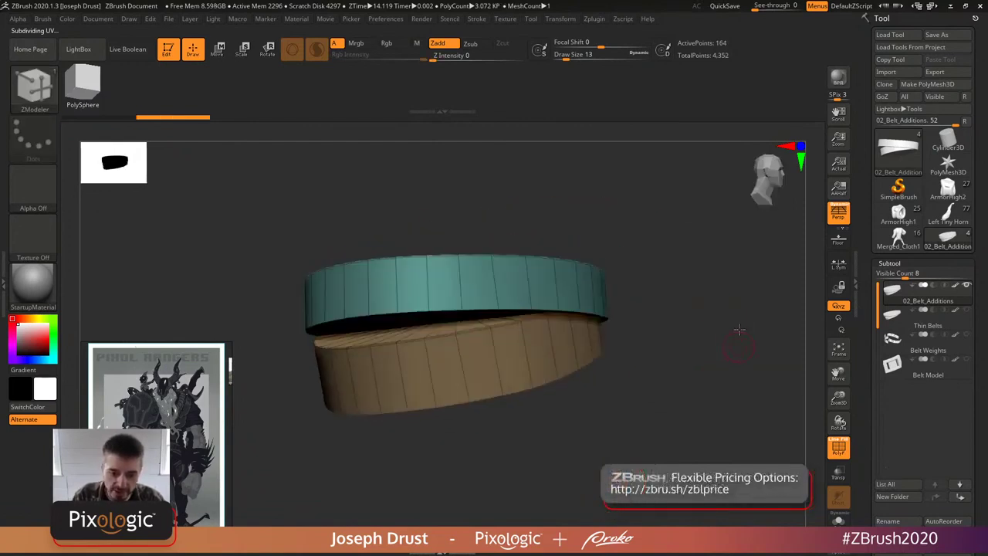
right_click_drag(739, 342, 684, 250)
right_click_drag(468, 268, 715, 387)
key("ctrl+shift+z")
key("ctrl+z")
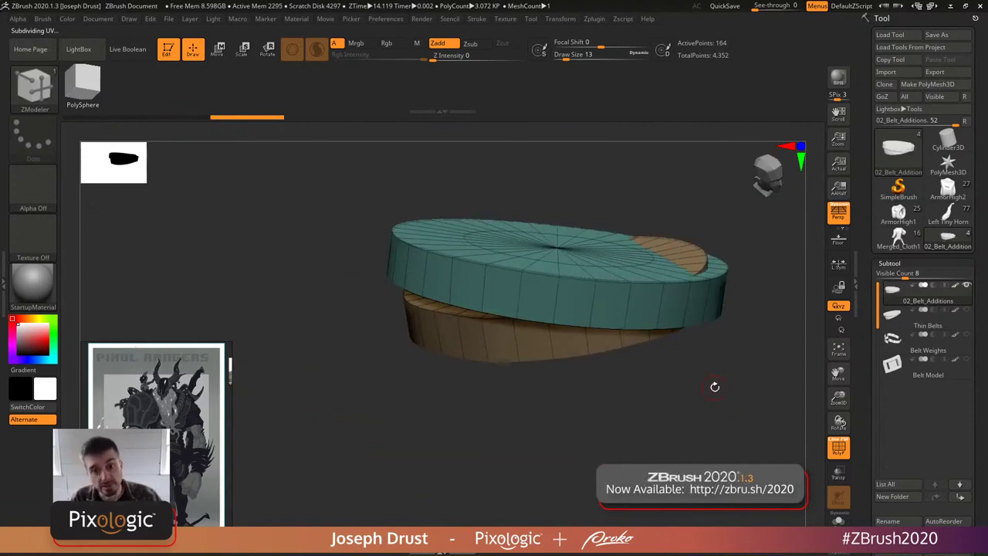
right_click_drag(715, 387, 682, 277)
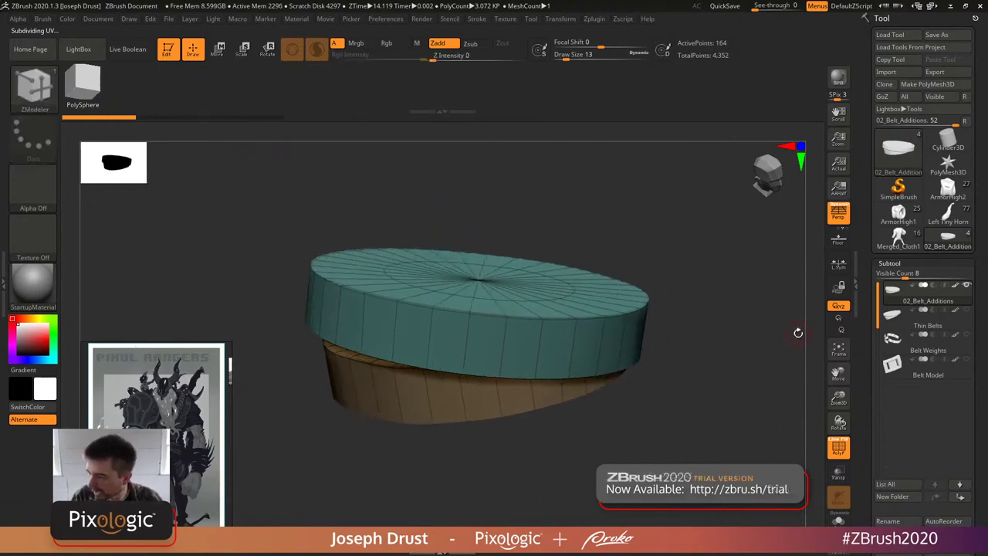
- Move the reference board higher and examine the photo of the numbered belt weights up close
right_click_drag(717, 353, 635, 366)
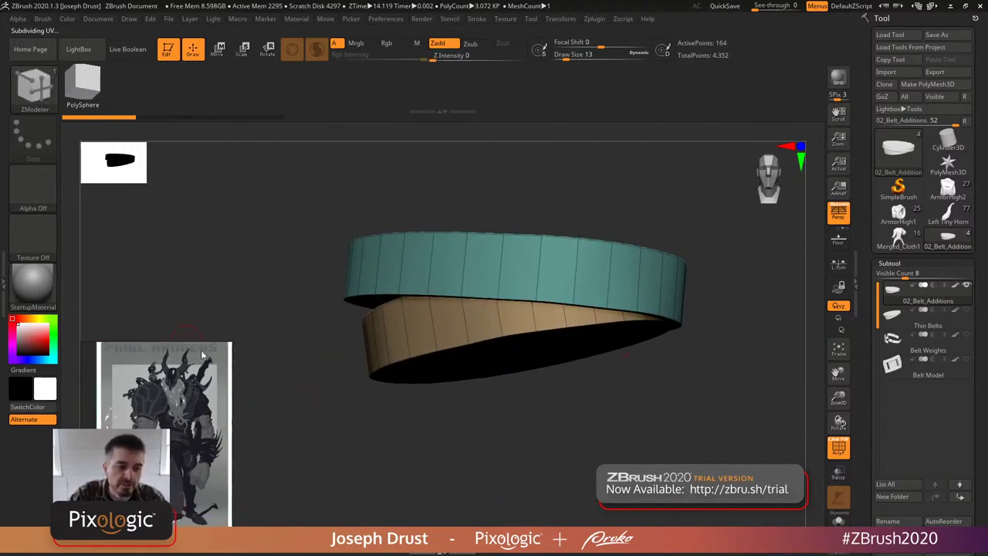
left_click_drag(210, 359, 208, 179)
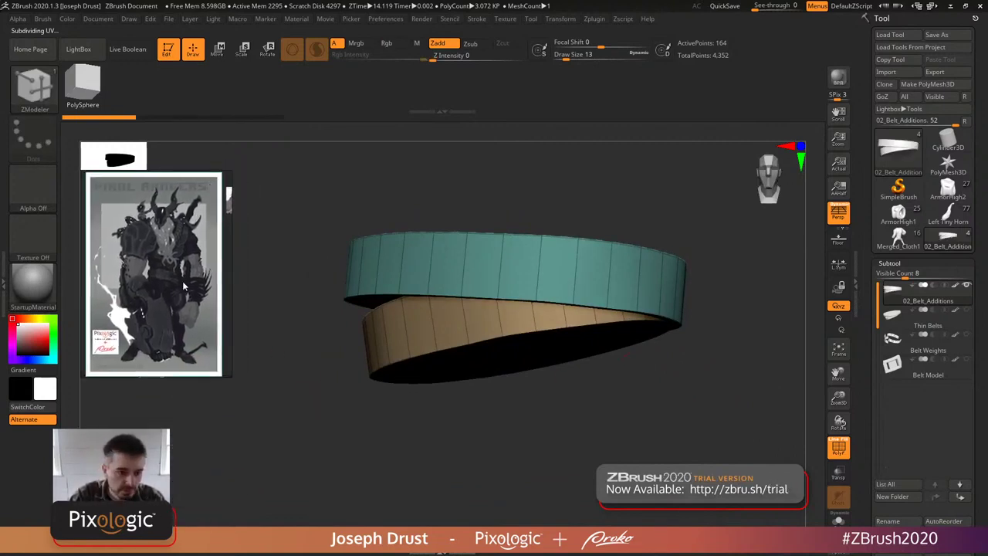
scroll(149, 306, "down", 4)
scroll(149, 307, "up", 5)
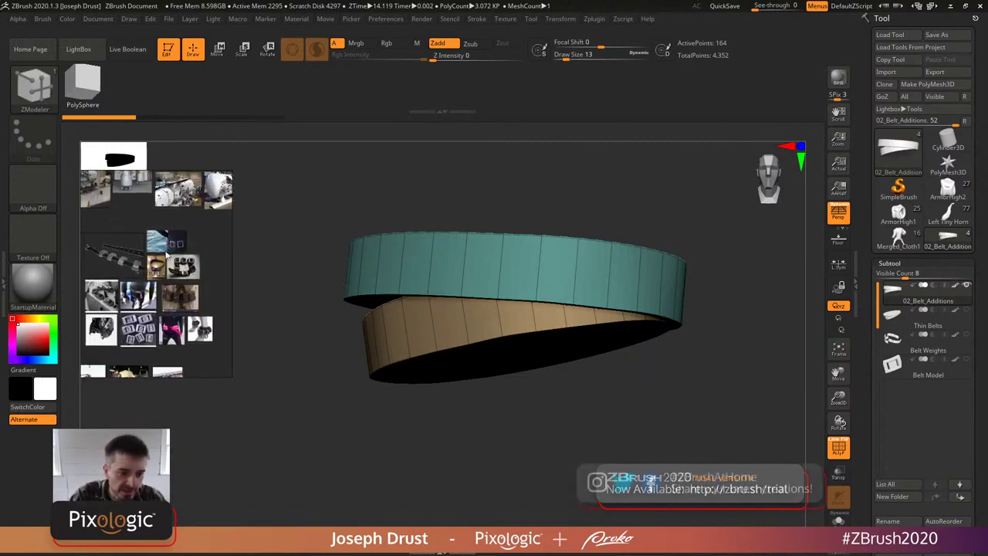
scroll(142, 325, "up", 5)
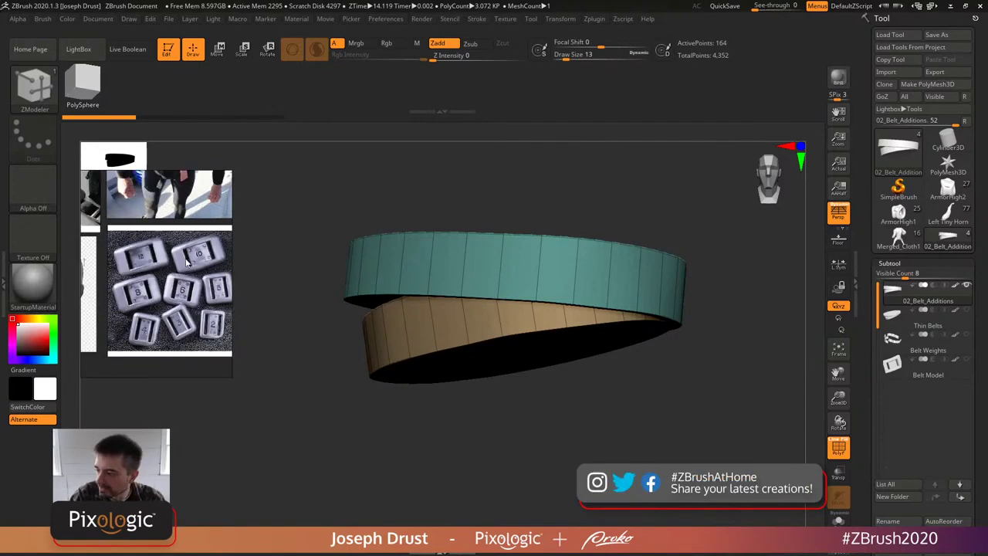
scroll(189, 263, "down", 3)
scroll(159, 245, "up", 4)
scroll(159, 246, "down", 3)
scroll(152, 277, "up", 3)
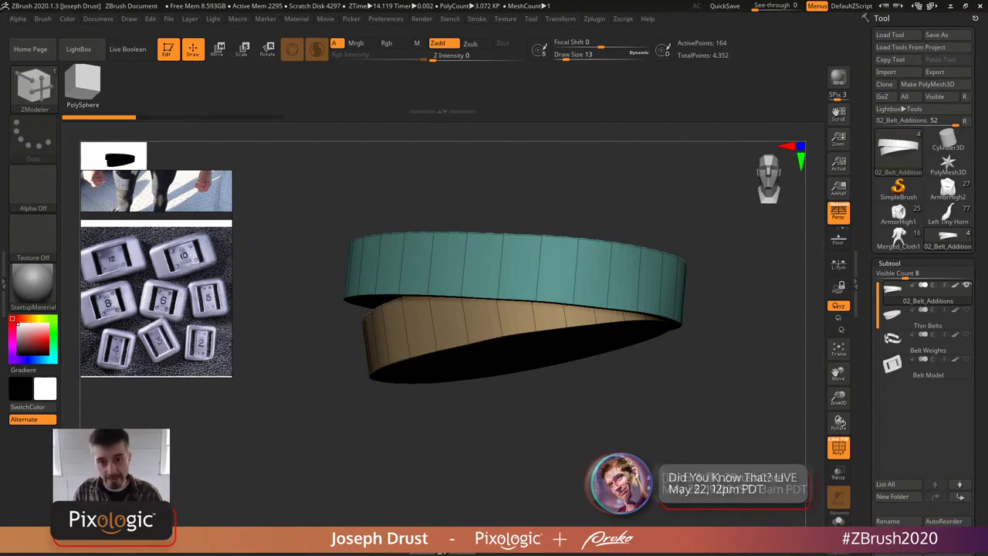
- Append a PolyMesh3D subtool to the belts and reinitialize it as a QCube
left_click_drag(692, 208, 721, 367)
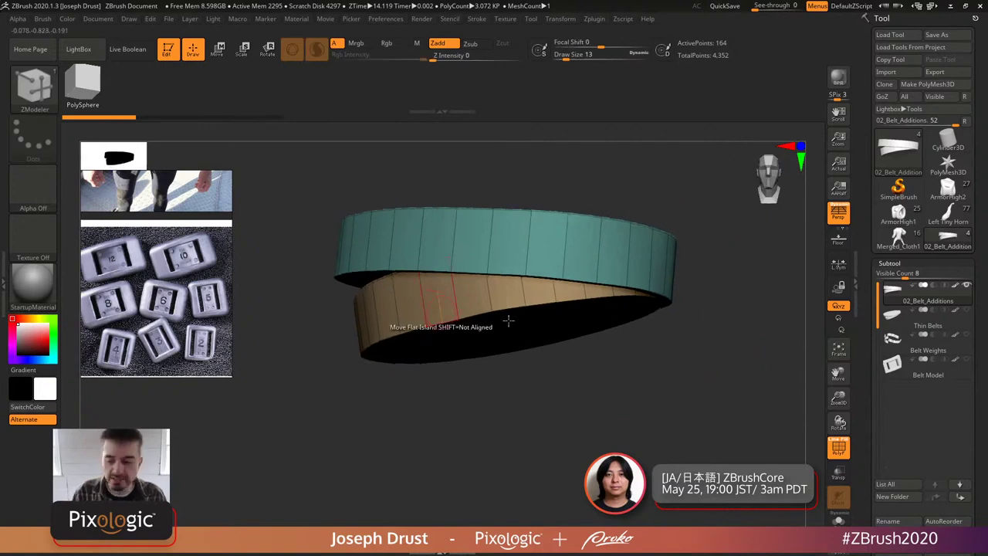
scroll(922, 384, "down", 5)
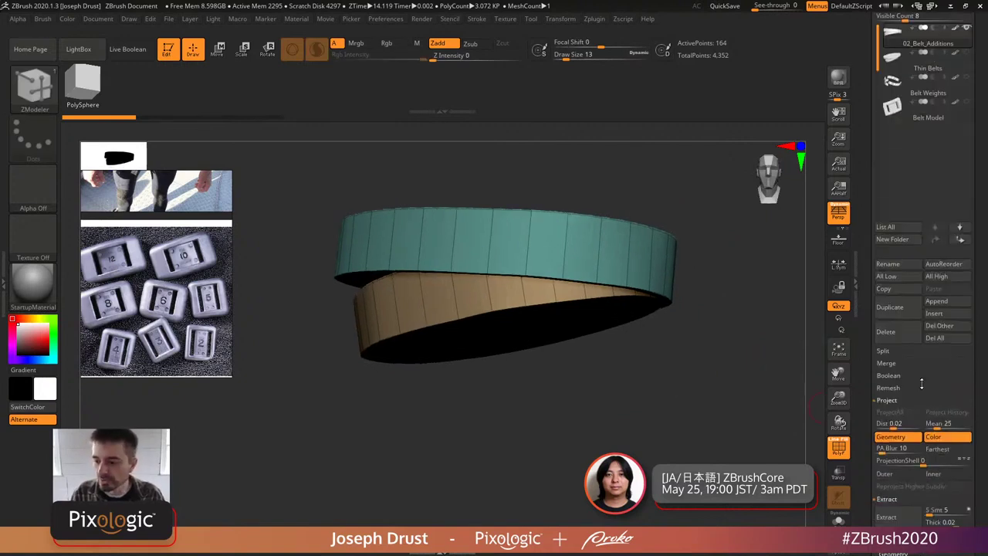
left_click(935, 302)
left_click(637, 348)
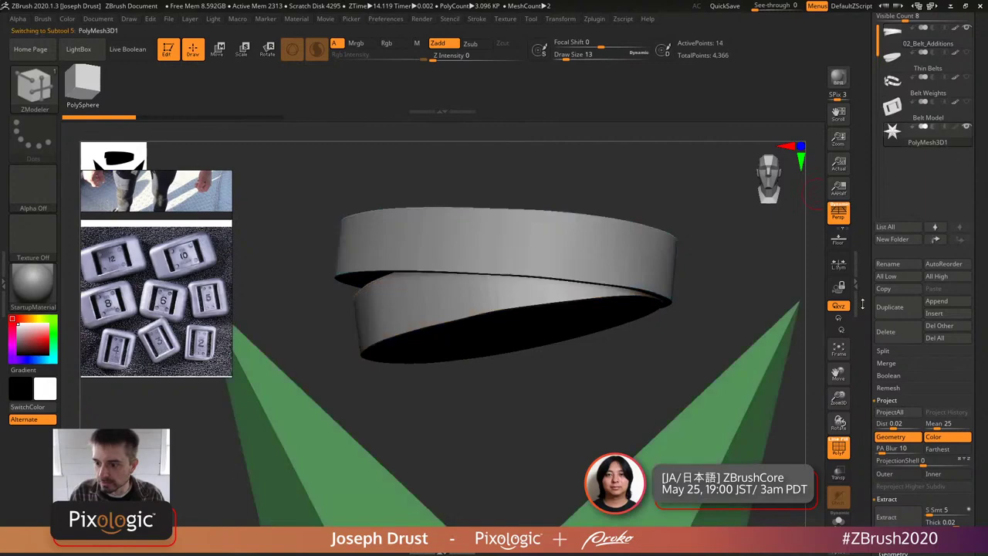
scroll(868, 332, "down", 10)
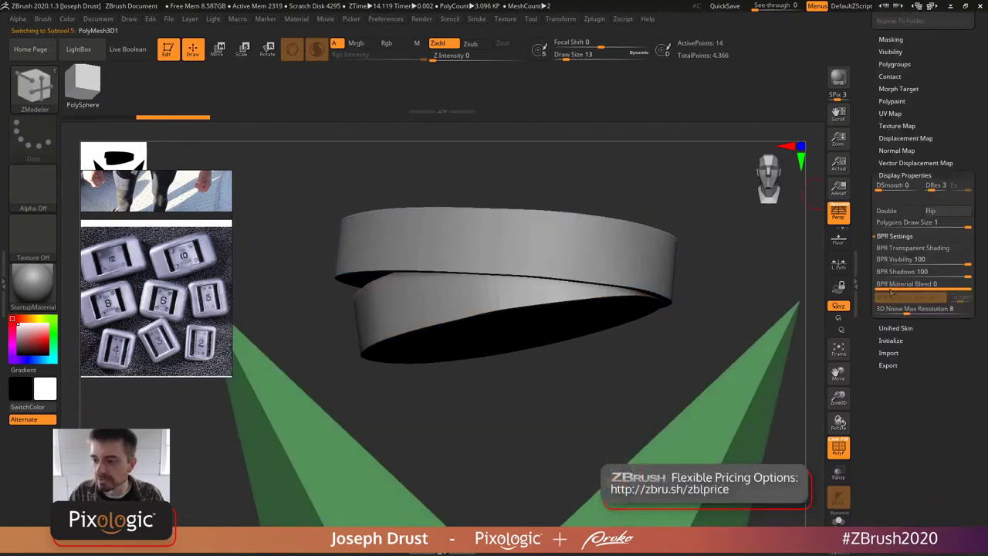
key("shift")
left_click(890, 340)
left_click(886, 350)
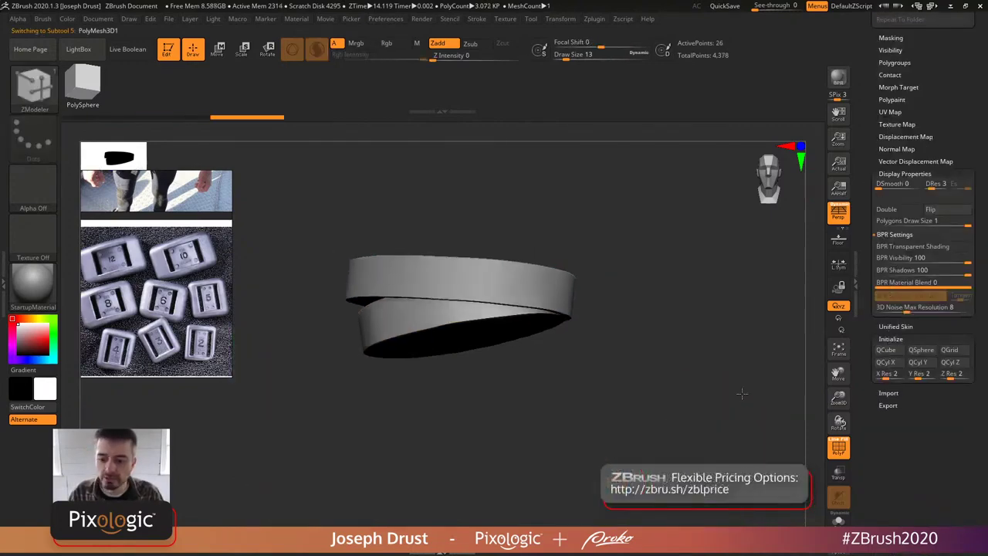
- Turn off perspective, move the cube in front of the belts and scale it into a thin rectangular block
left_click(844, 356)
key("w")
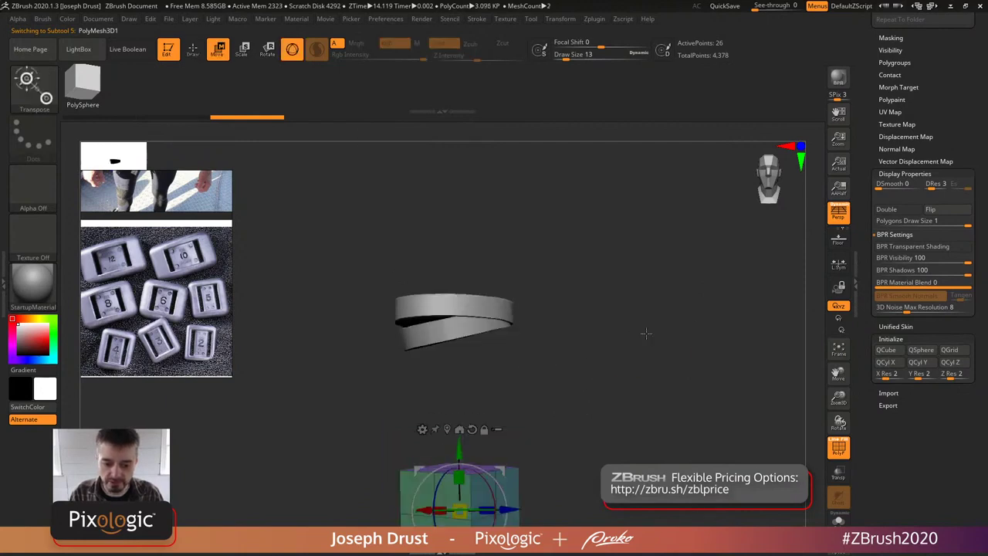
left_click_drag(479, 380, 577, 319)
key("p")
left_click_drag(651, 309, 638, 324, "shift")
left_click_drag(449, 327, 457, 325)
left_click_drag(680, 255, 680, 301)
left_click_drag(562, 322, 461, 337)
left_click_drag(687, 242, 686, 262)
left_click_drag(525, 325, 544, 326)
left_click_drag(767, 249, 739, 255, "alt")
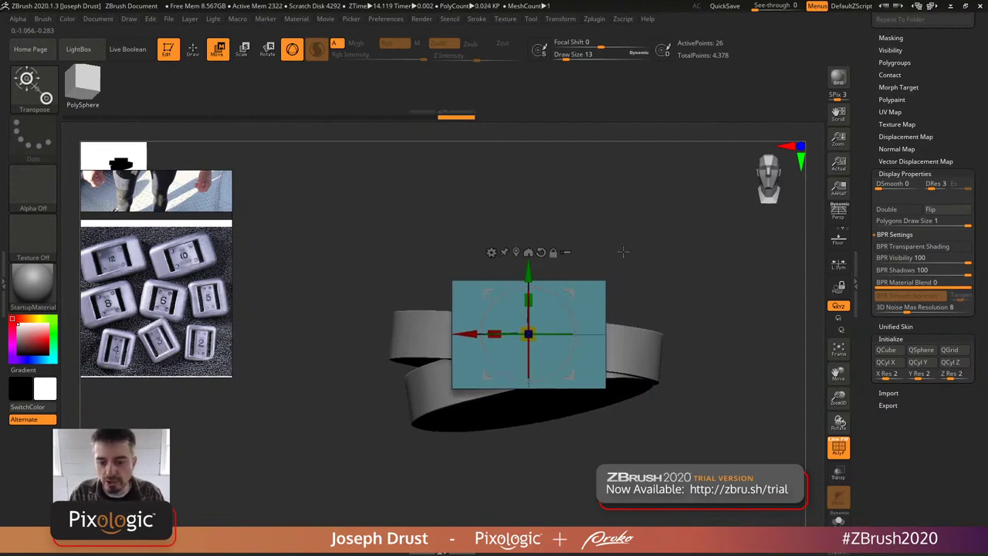
left_click_drag(575, 266, 501, 216)
- Insert two mirrored pairs of vertical edge loops and two horizontal edge loops near the block's upper and lower edges
left_click(193, 50)
left_click_drag(641, 224, 582, 339)
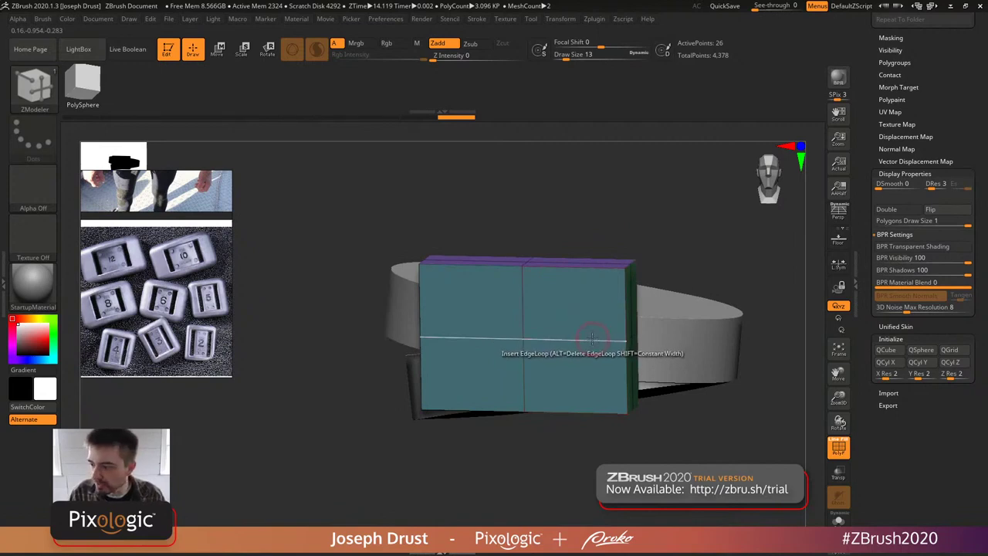
left_click(601, 340)
left_click_drag(603, 343, 572, 337)
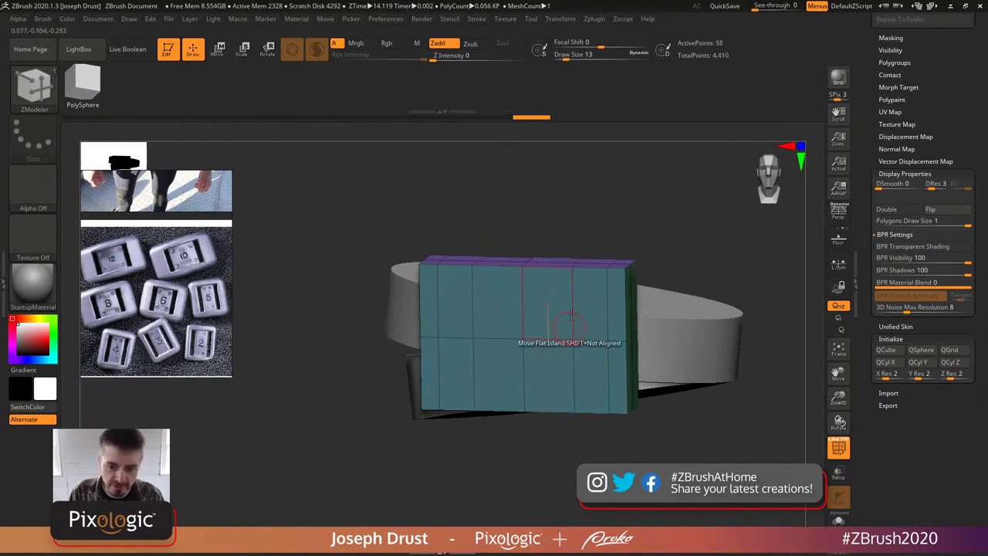
left_click(575, 386)
left_click_drag(638, 324, 640, 281)
left_click_drag(730, 266, 773, 209)
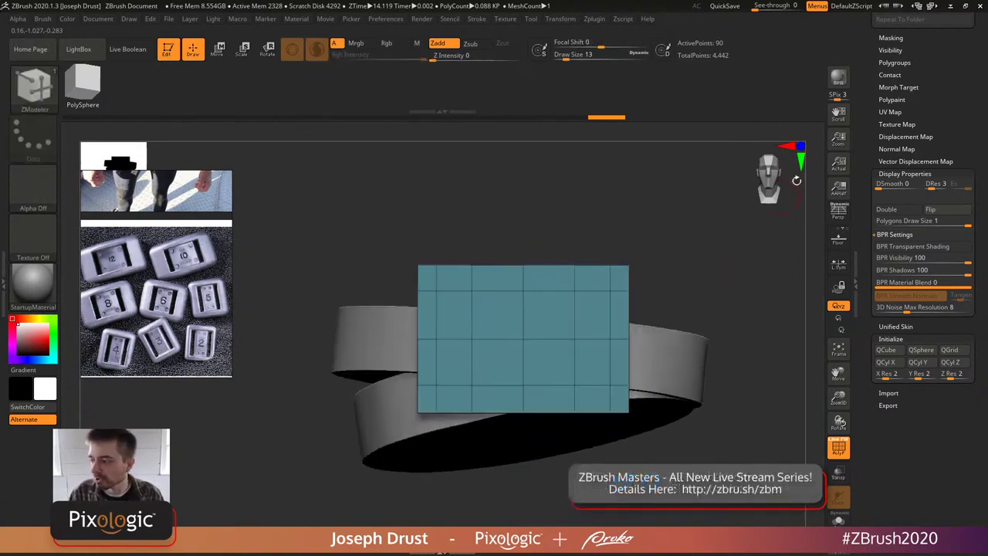
- Mirror and weld the block vertically so its upper and lower edge loops match
scroll(859, 309, "down", 10)
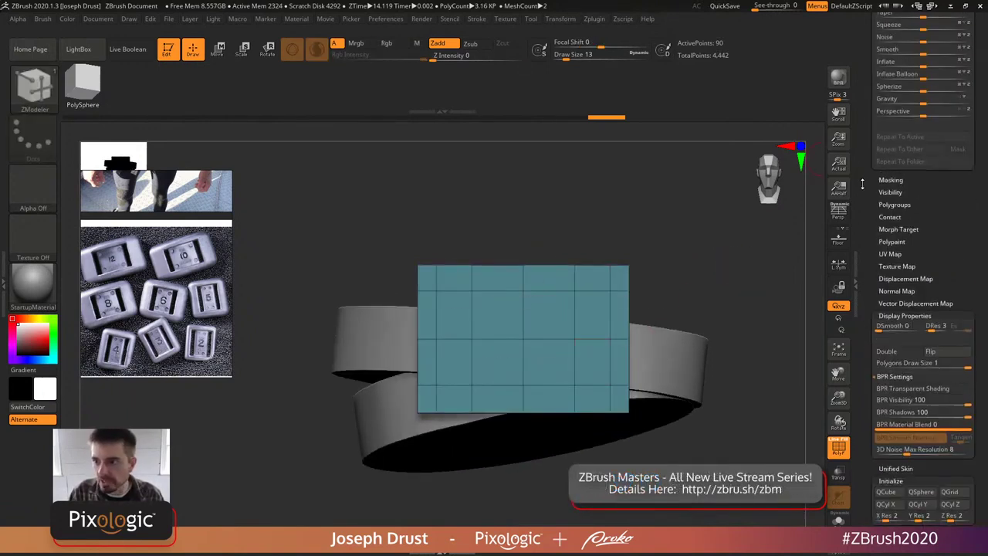
scroll(860, 309, "up", 4)
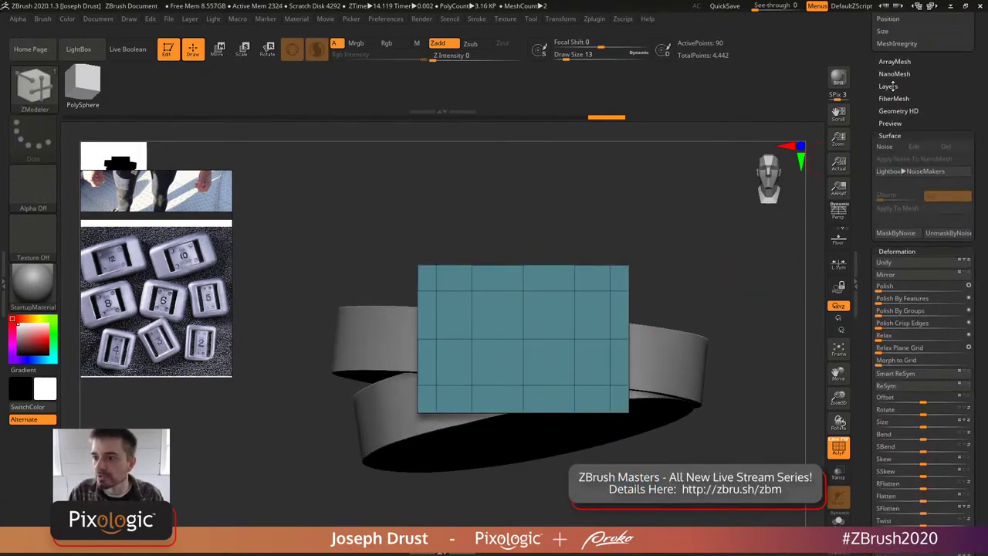
scroll(888, 170, "up", 7)
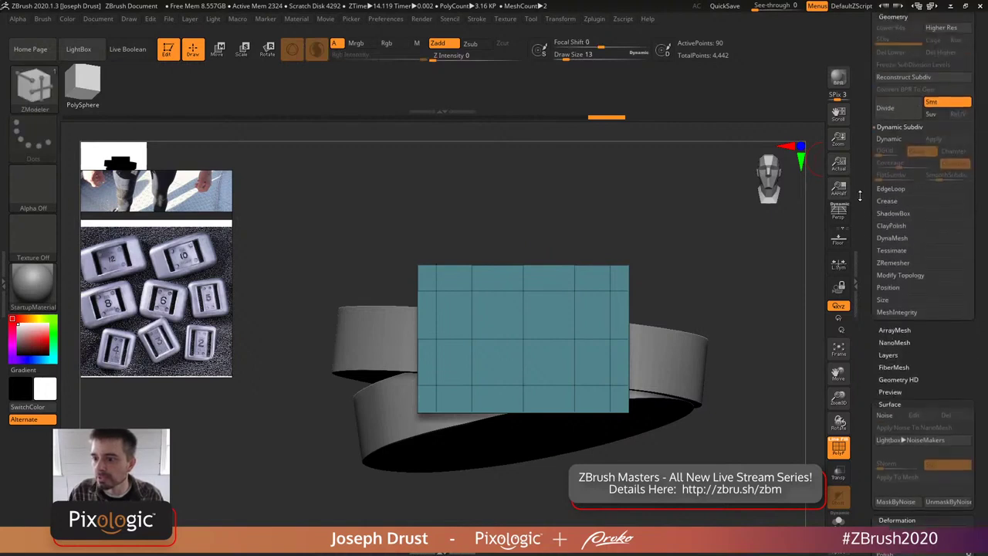
left_click(896, 272)
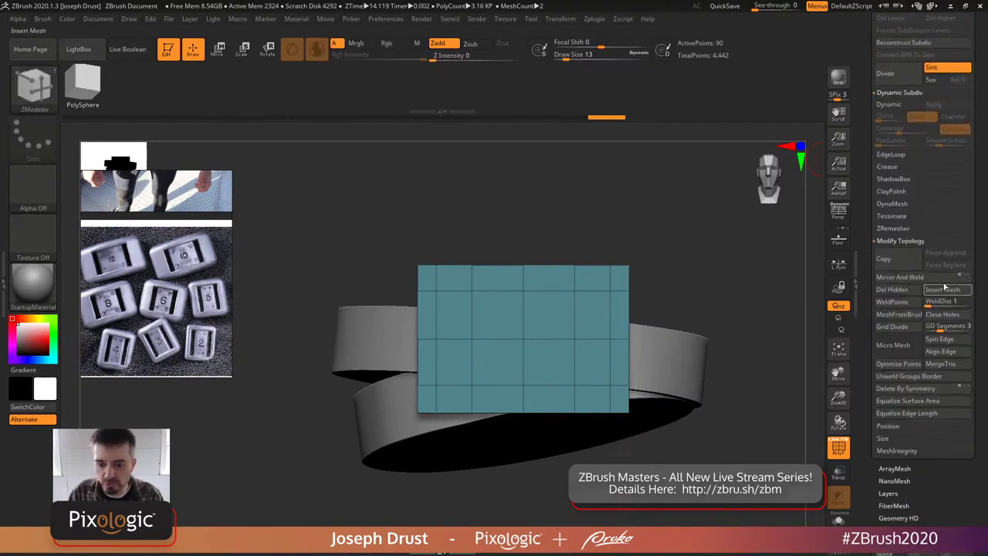
left_click(966, 277)
left_click(948, 281)
left_click_drag(797, 293, 600, 283)
left_click_drag(742, 251, 728, 261)
key("ctrl+z")
key("ctrl+z")
left_click_drag(739, 304, 706, 315)
- Turn on local symmetry for the block
left_click(838, 262)
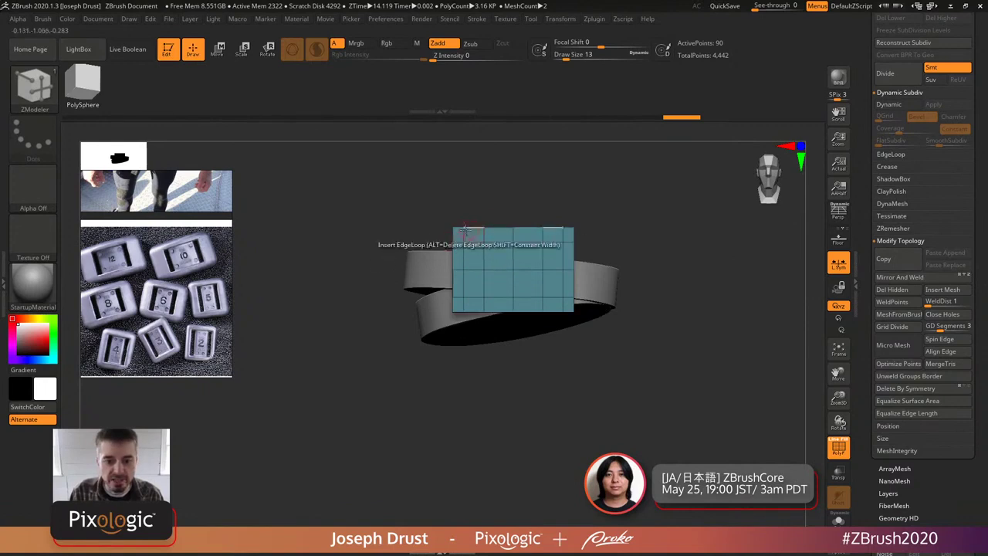
left_click_drag(700, 217, 744, 265, "alt")
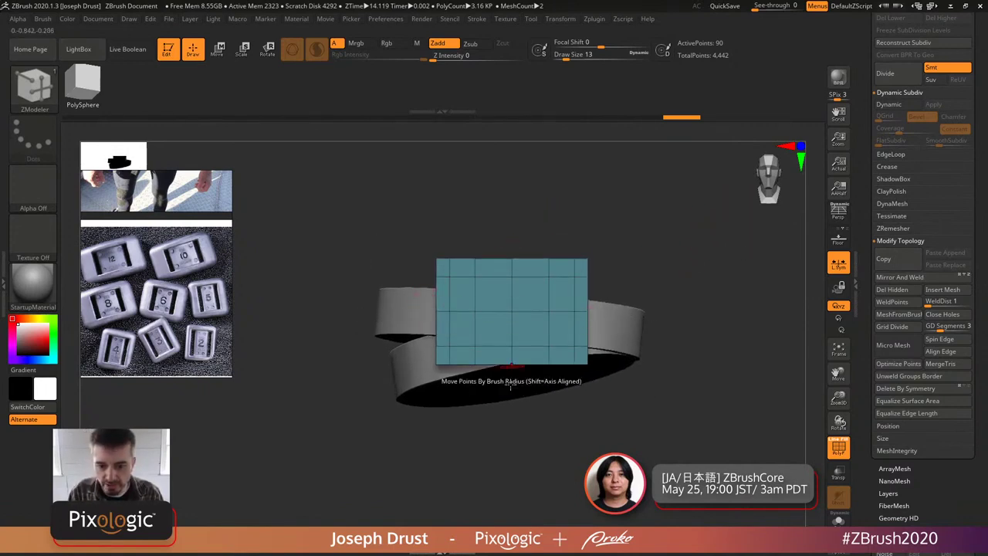
left_click_drag(746, 314, 510, 340)
left_click_drag(657, 415, 680, 401, "shift")
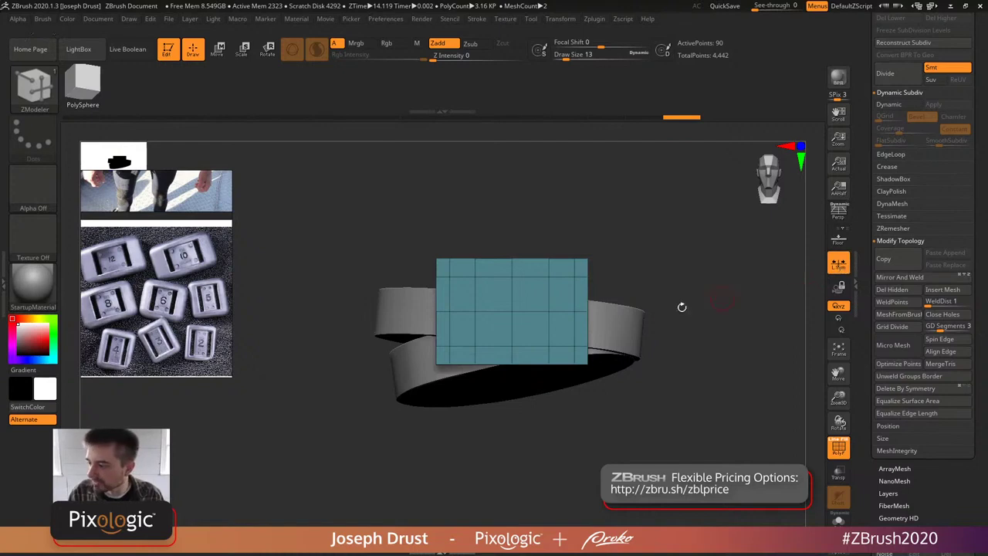
right_click_drag(690, 256, 659, 249, "ctrl")
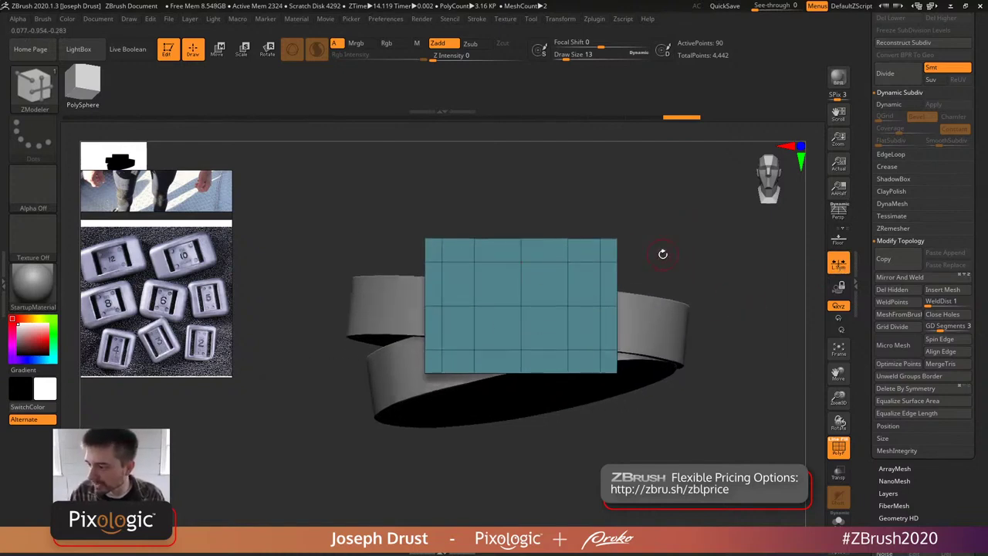
- Insert another mirrored pair of vertical edge loops and cut two vertical slots through the block using QMesh on single polygons
left_click(579, 307)
left_click_drag(657, 240, 575, 291)
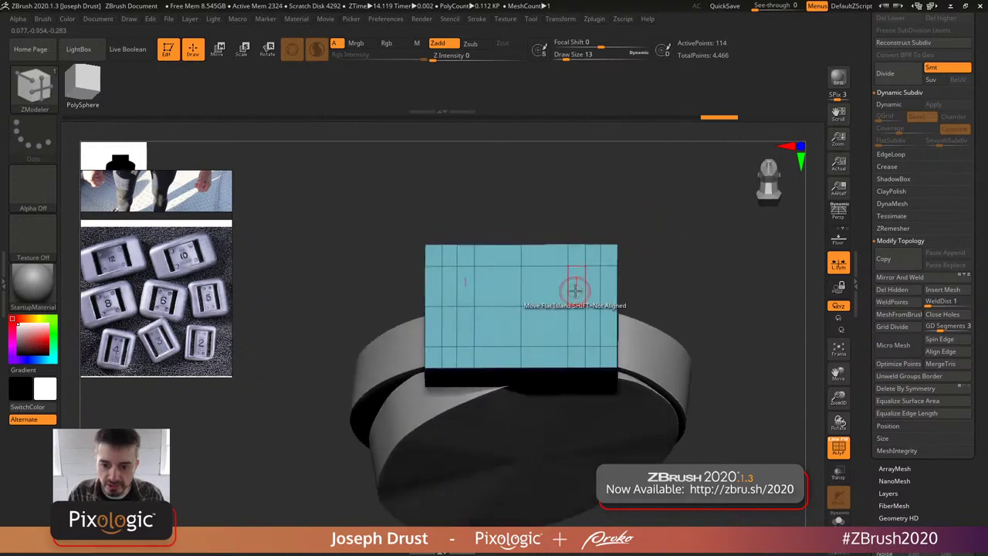
key("space")
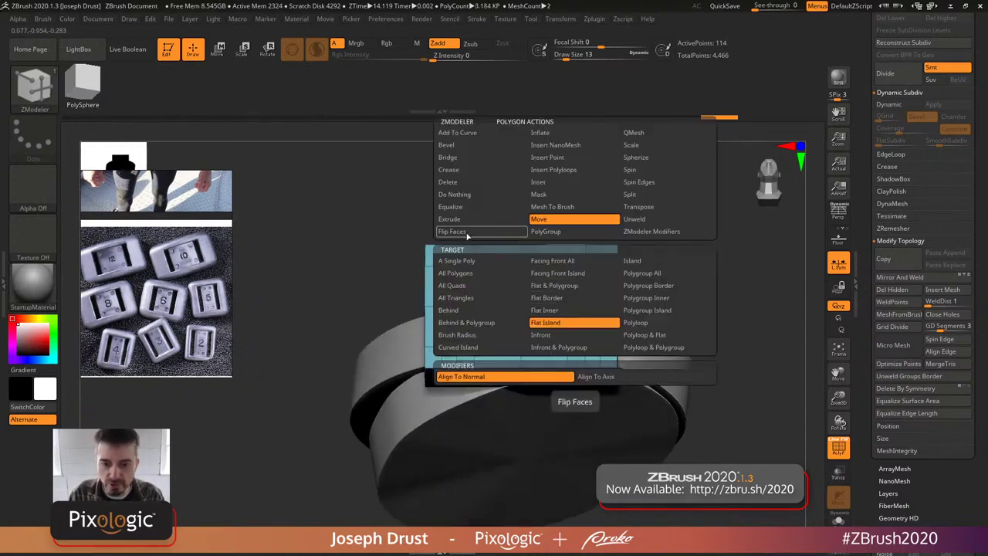
left_click(641, 134)
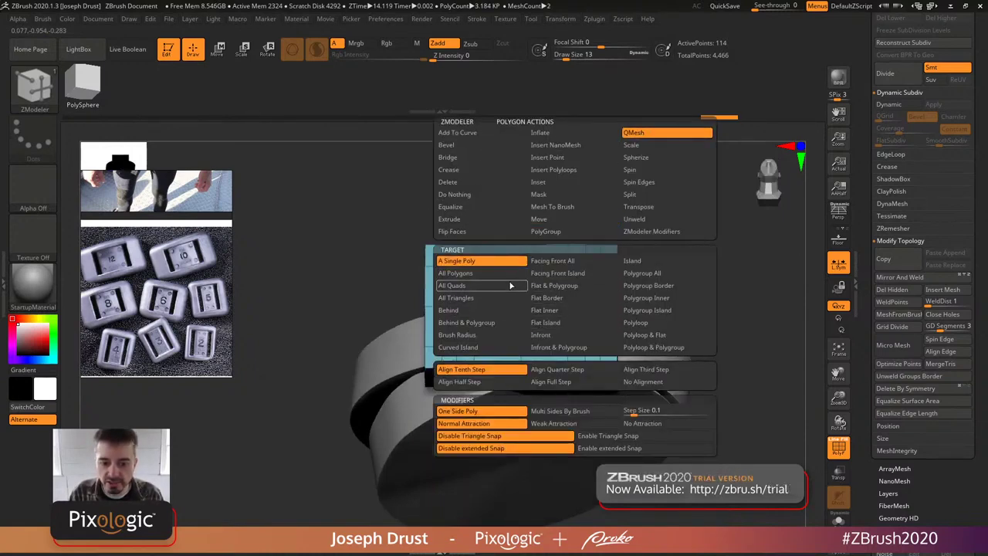
left_click(479, 285)
left_click_drag(582, 290, 580, 337)
left_click_drag(637, 296, 681, 278)
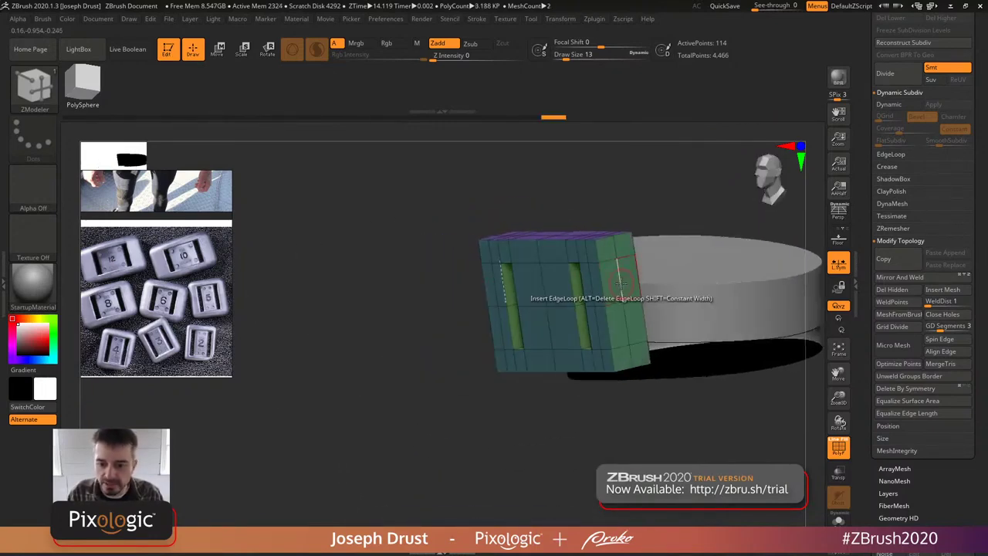
left_click_drag(695, 212, 695, 235)
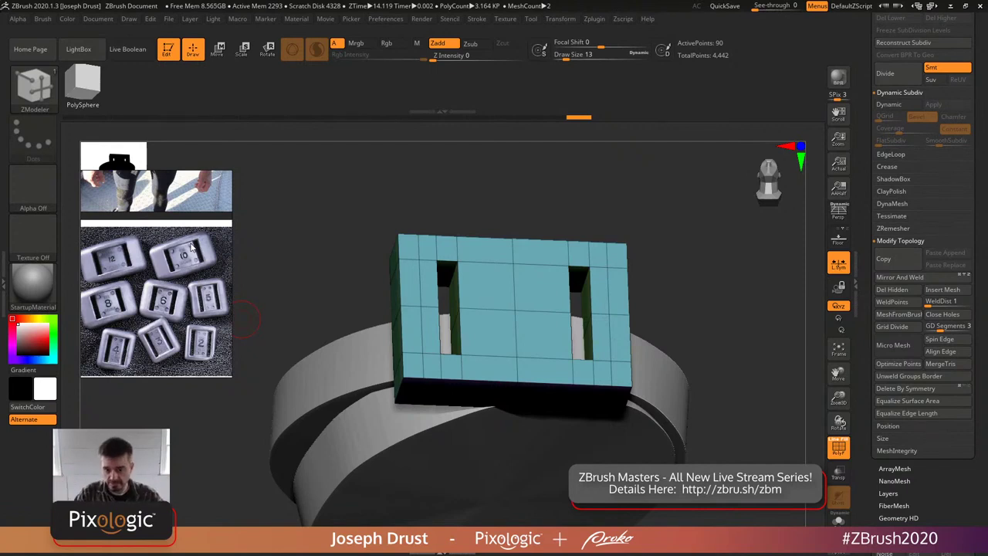
- Mark the frame polygons surrounding the central panel and extrude them forward with QMesh as a raised rim
left_click_drag(612, 229, 647, 227)
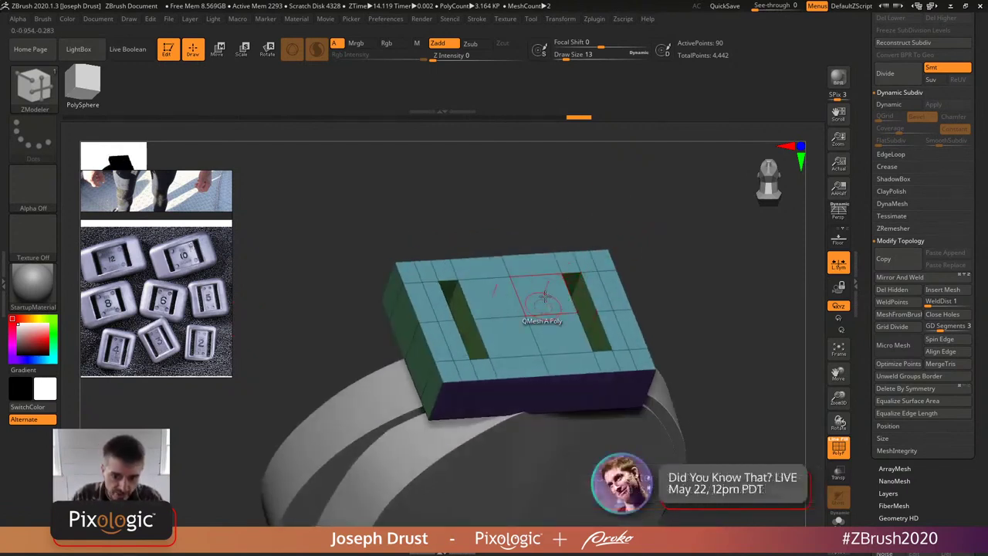
left_click_drag(673, 280, 664, 243)
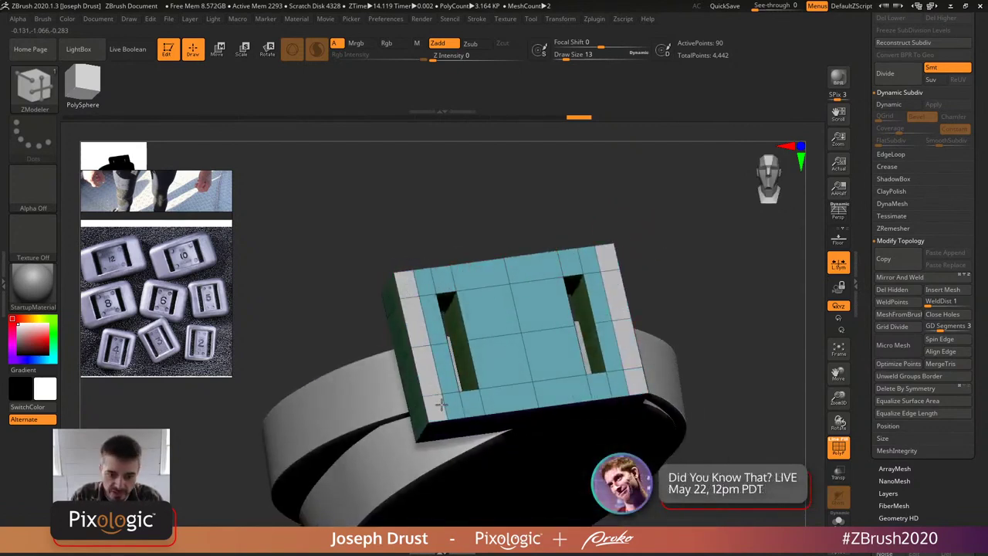
left_click_drag(501, 229, 534, 353)
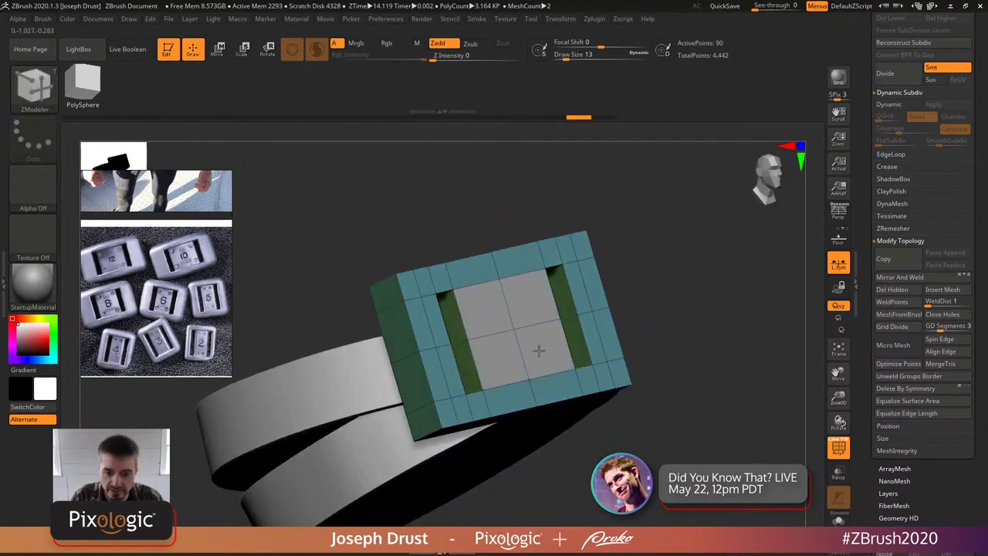
left_click_drag(520, 304, 533, 340)
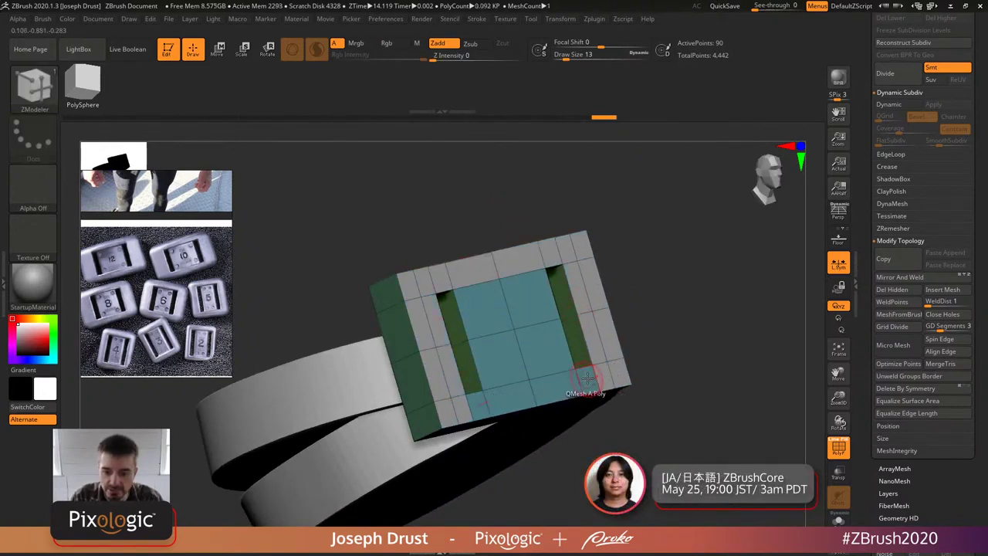
left_click_drag(649, 348, 695, 318)
left_click(596, 290)
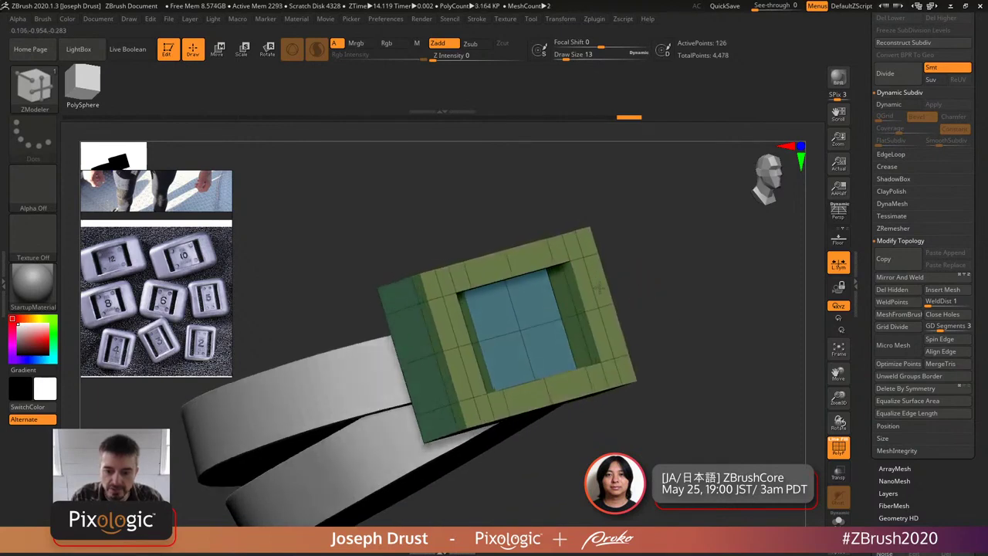
mouse_move(618, 232)
left_mouse_down()
mouse_move(633, 211)
mouse_move(710, 243)
mouse_move(710, 261)
left_mouse_up()
key("ctrl")
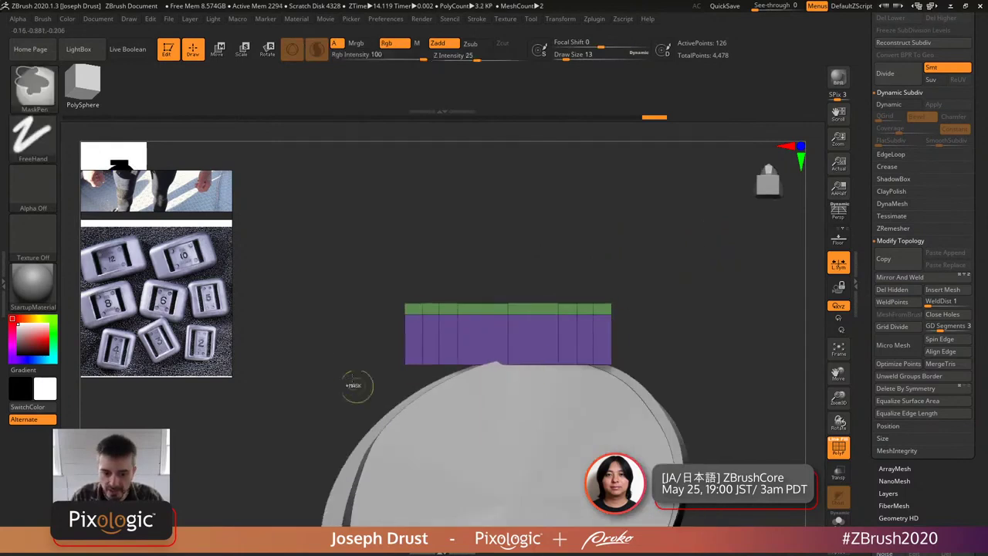
mouse_move(335, 350)
left_mouse_down()
mouse_move(697, 267)
mouse_move(677, 216)
mouse_move(712, 288)
mouse_move(490, 267)
left_mouse_up()
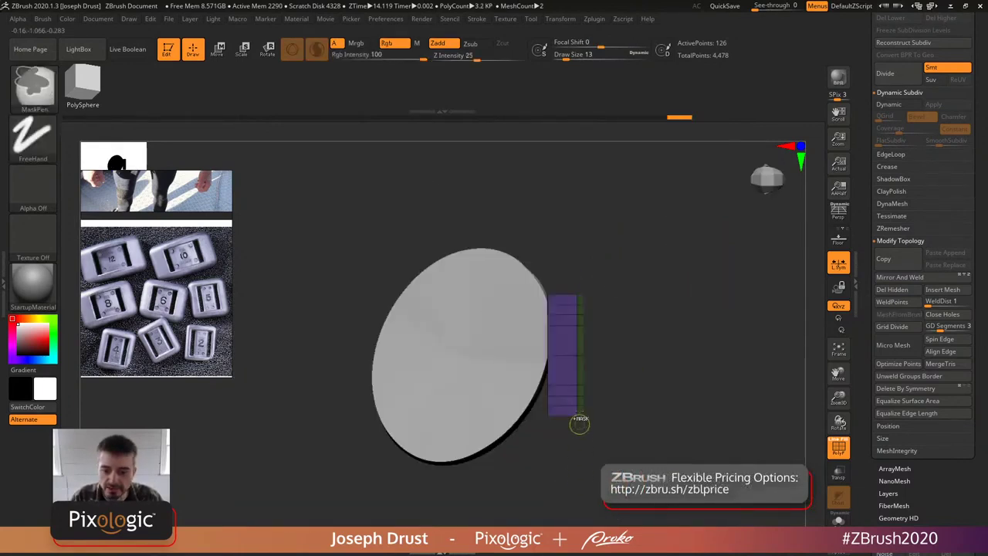
key("w")
left_click_drag(602, 216, 516, 205)
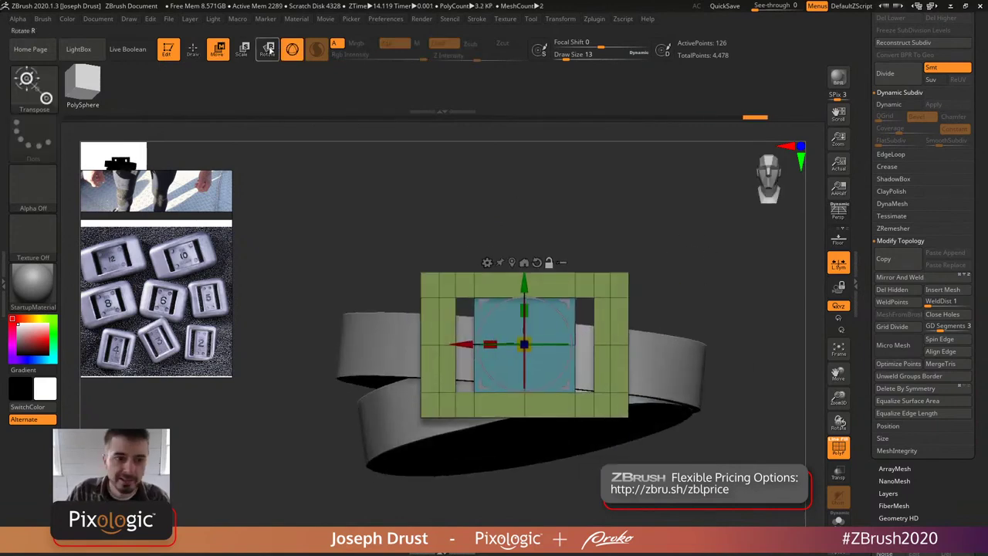
left_click(193, 51)
- Examine the block's slots, recessed panel and raised frame from several angles against the reference photo
mouse_move(675, 207)
left_mouse_down()
mouse_move(680, 229)
mouse_move(692, 212)
mouse_move(692, 237)
mouse_move(710, 218)
mouse_move(708, 200)
mouse_move(695, 216)
mouse_move(729, 224)
left_mouse_up()
key("p")
key("p")
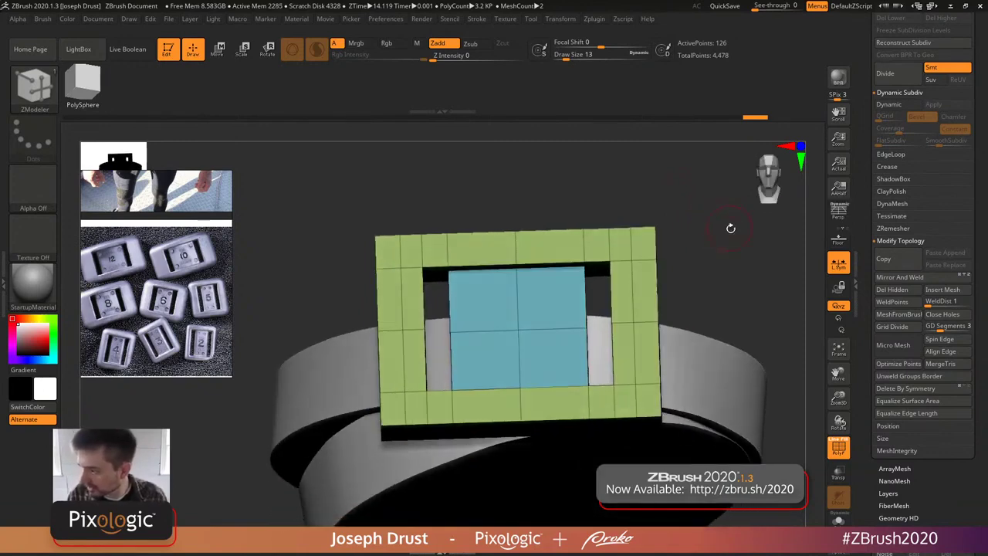
left_click_drag(636, 183, 585, 122)
left_click_drag(616, 187, 611, 183)
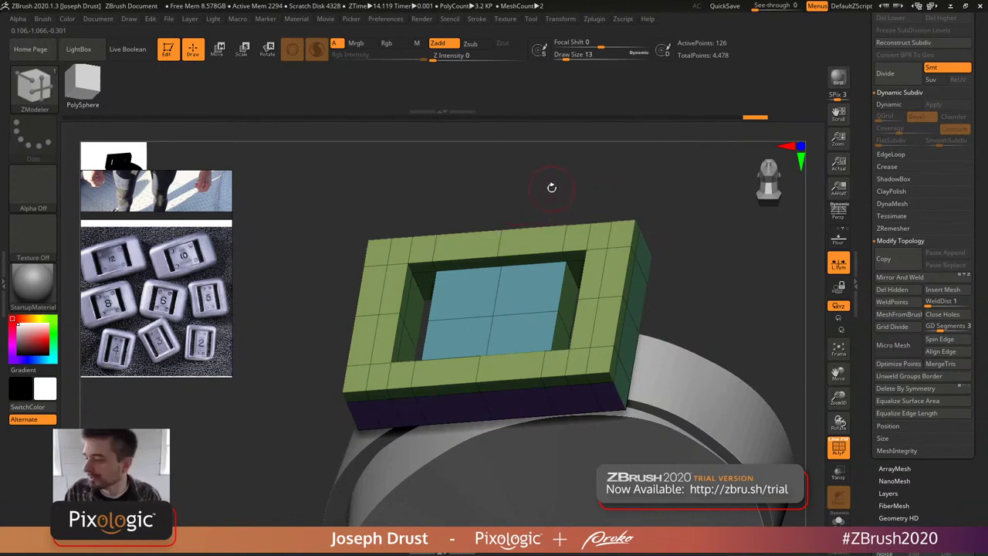
left_click_drag(585, 177, 613, 183)
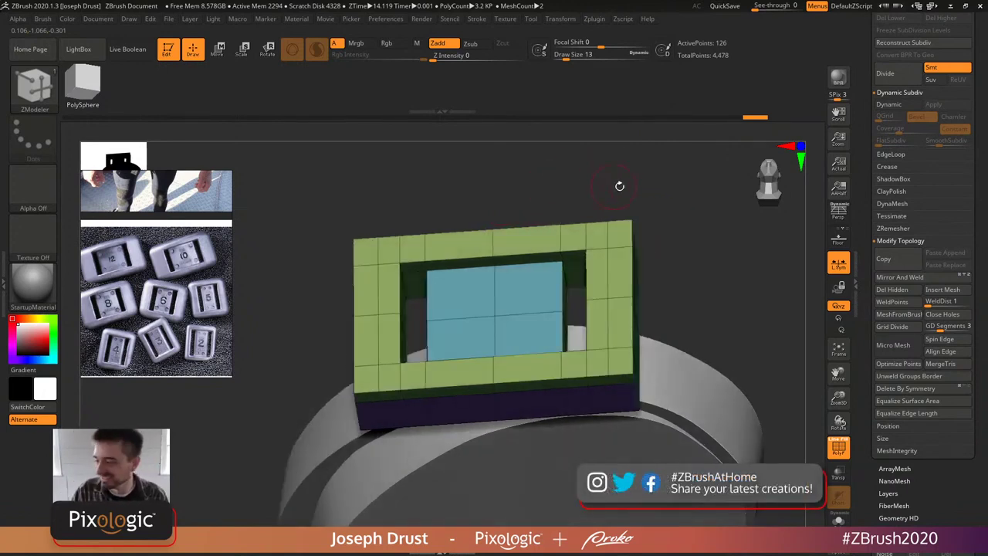
left_click_drag(678, 201, 669, 227)
left_click_drag(655, 192, 677, 217)
left_click_drag(732, 246, 765, 444)
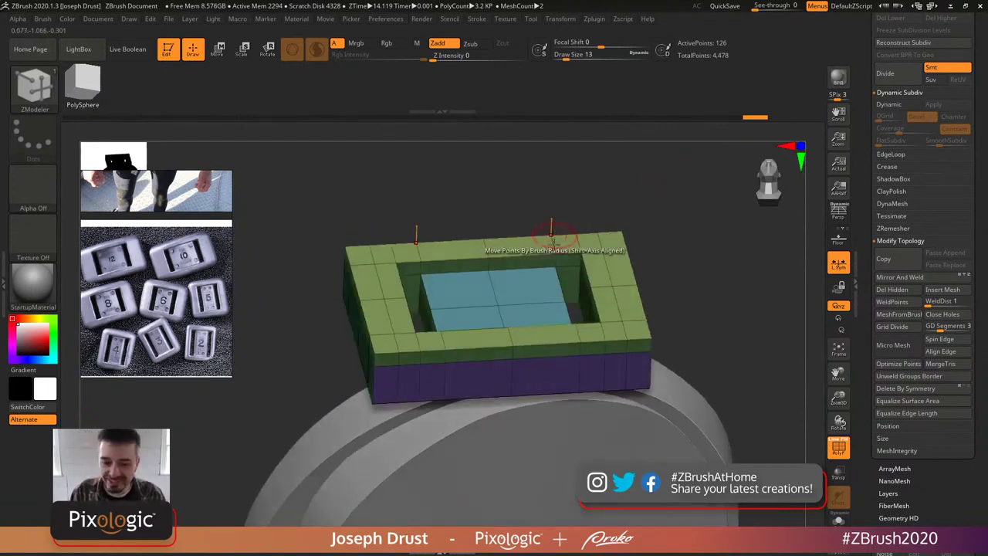
left_click_drag(642, 190, 715, 304)
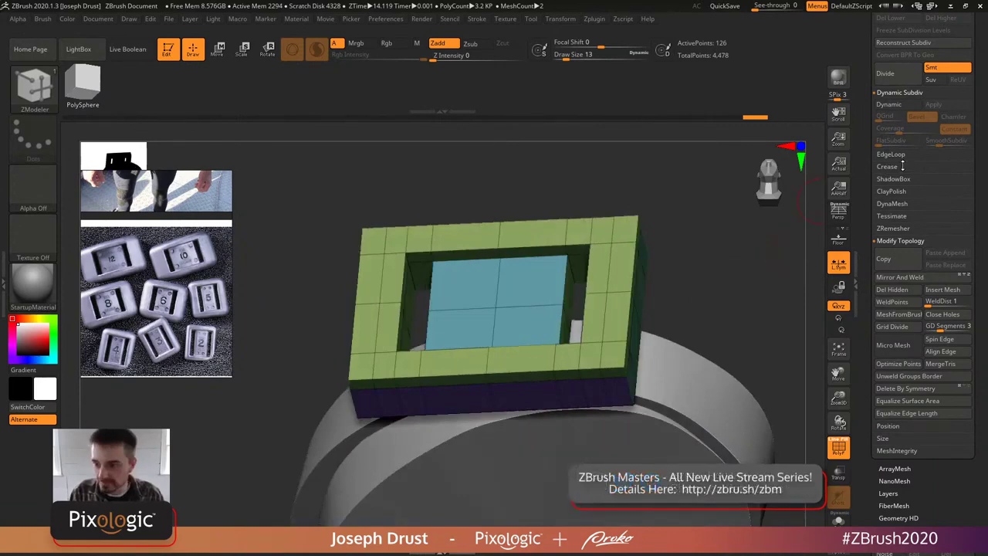
- Preview the block with Dynamic Subdiv smoothing, then turn the smoothing off
left_click(888, 104)
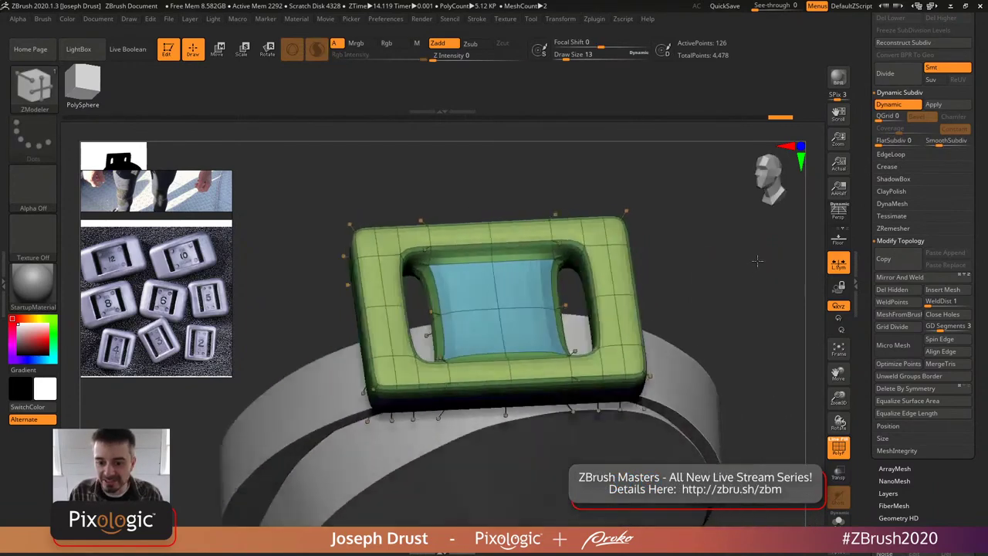
left_click_drag(704, 219, 702, 210)
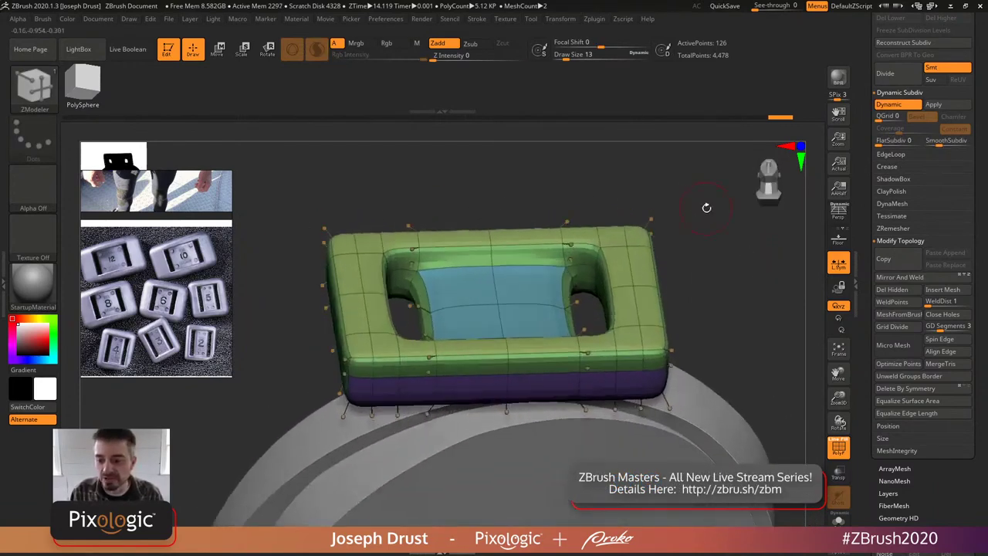
key("shift+d")
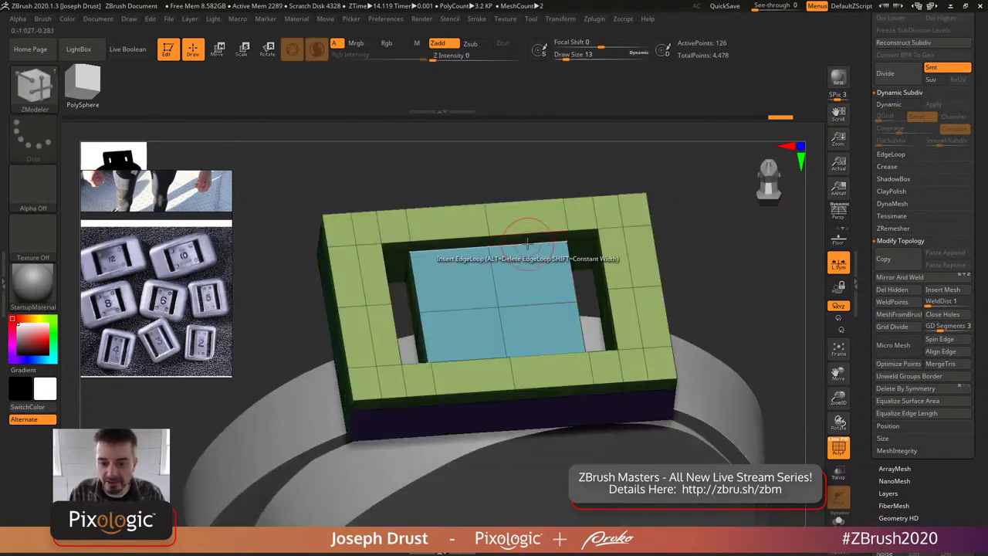
- Insert a mirrored pair of vertical edge loops just inside the central panel's side edges, checking them with Dynamic Subdiv smoothing
left_click(536, 237)
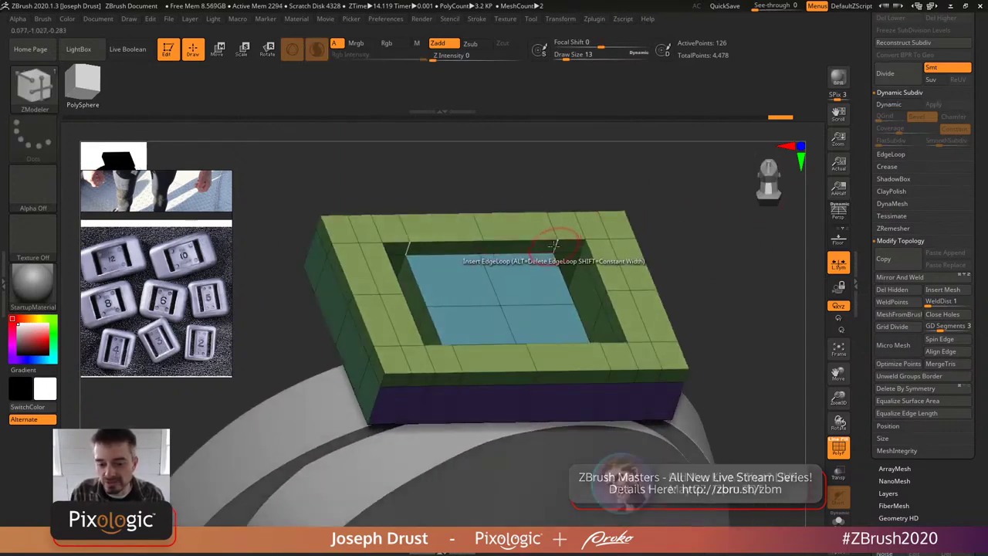
key("d")
left_click_drag(660, 199, 562, 258)
key("shift+d")
left_click(538, 312)
key("d")
left_click_drag(670, 195, 688, 184)
key("shift+d")
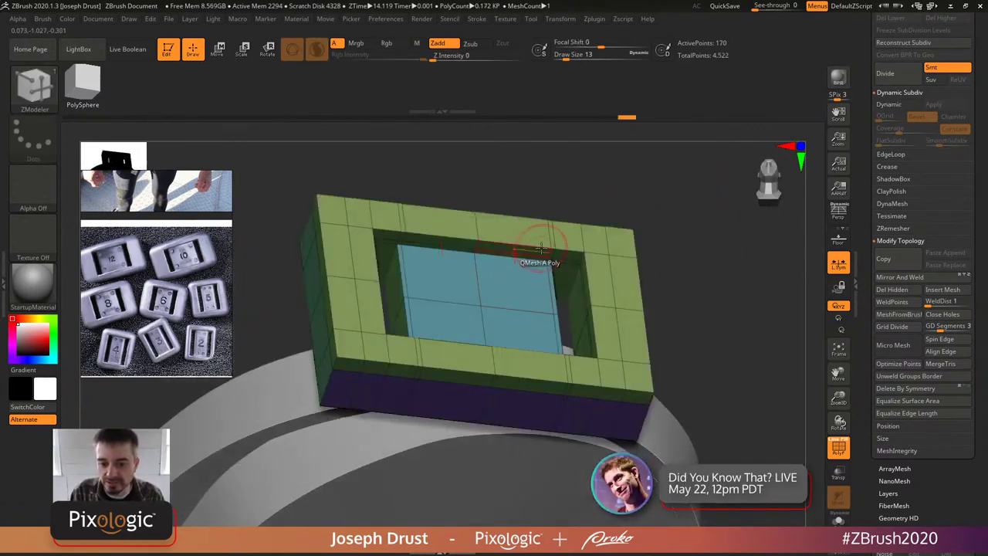
- Add further mirrored support edge loops around the central panel and slots, toggling Dynamic Subdiv to check the corners
left_click_drag(681, 205, 610, 278)
key("d")
key("shift+d")
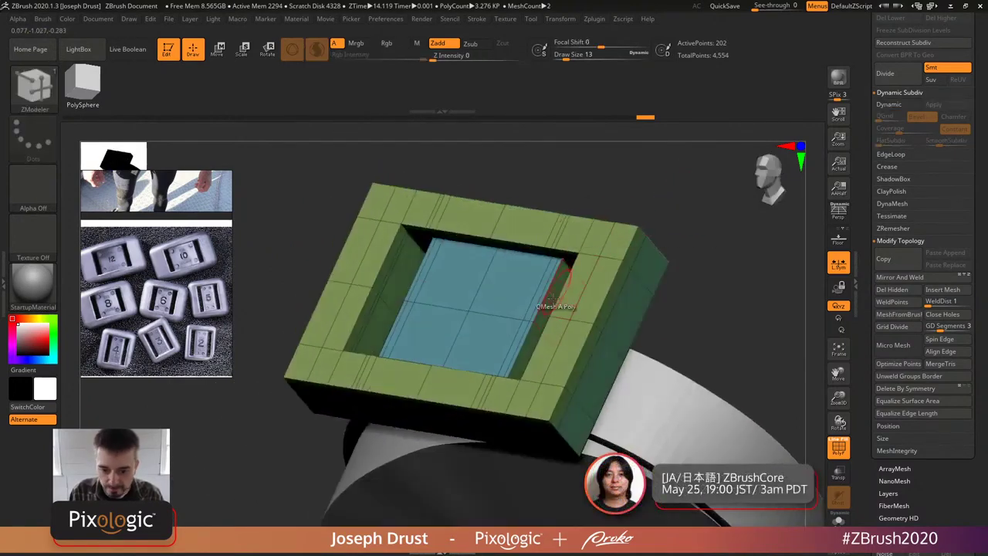
key("d")
key("shift+d")
left_click_drag(528, 315, 553, 261)
key("d")
key("shift+d")
key("d")
left_click_drag(673, 239, 587, 421)
key("shift+d")
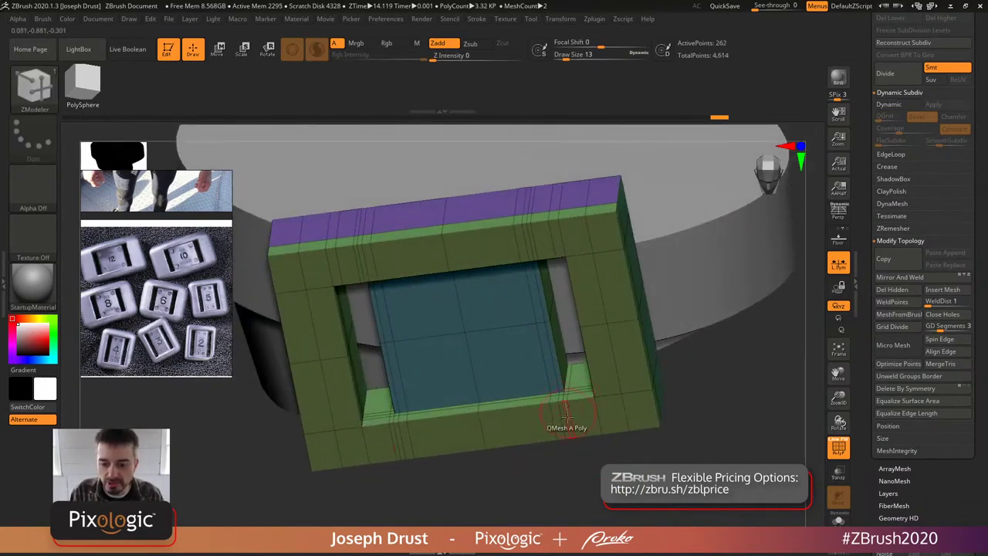
- Mirror and weld the block front to back so both faces match, and turn on Dynamic Subdiv smoothing
left_click(897, 276)
left_click_drag(757, 255, 812, 447)
key("shift+d")
key("shift+f")
left_click_drag(757, 408, 821, 424)
key("shift+f")
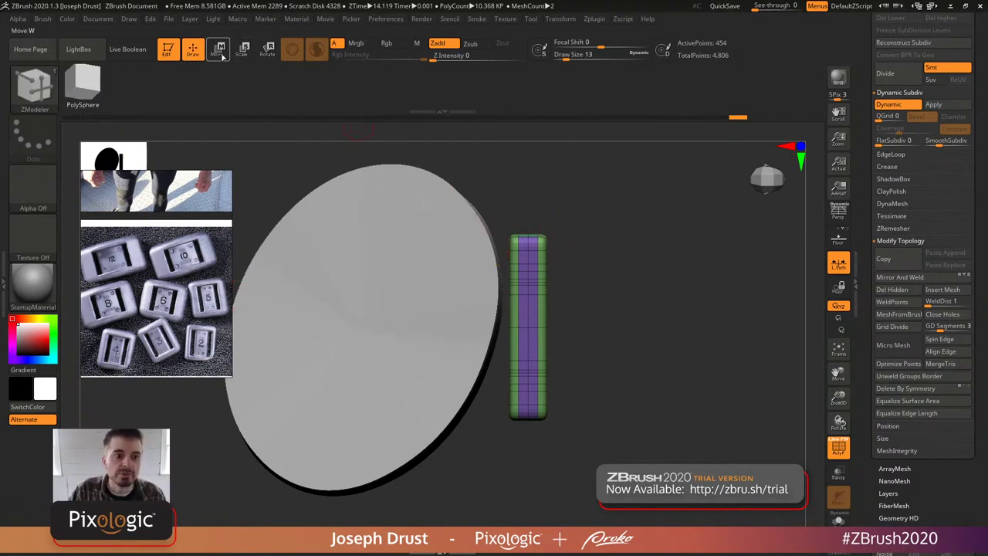
- Apply the Bend Arc deformer to curve the belt weight slightly along its width
key("w")
left_click(493, 246)
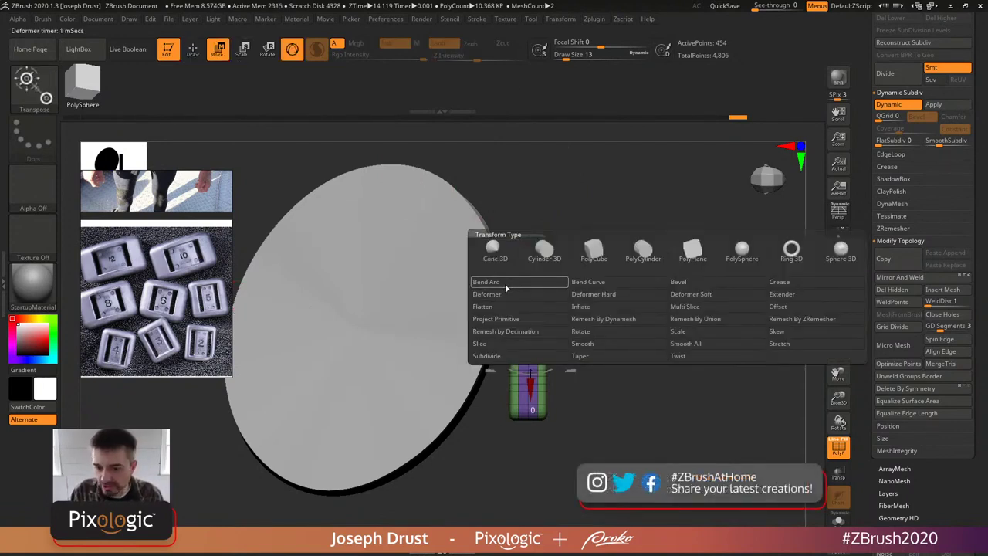
left_click(507, 286)
mouse_move(539, 327)
left_mouse_down()
mouse_move(548, 329)
mouse_move(526, 331)
left_mouse_up()
left_click_drag(662, 301, 523, 210)
left_click(192, 51)
mouse_move(664, 247)
left_mouse_down()
mouse_move(677, 231)
mouse_move(641, 209)
mouse_move(717, 327)
left_mouse_up()
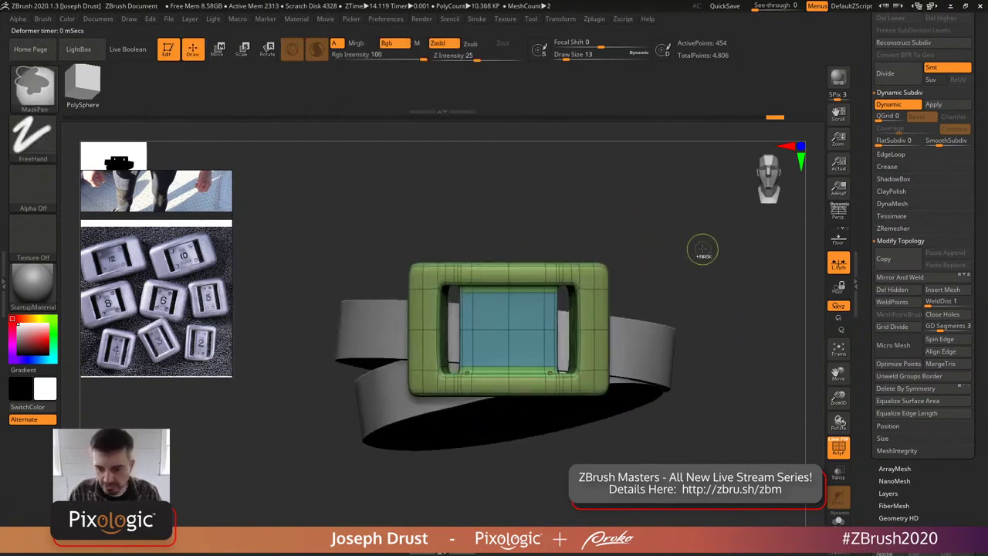
- Switch back to the ZModeler brush and hide the polyframe to review the smooth weight
key("b")
key("z")
key("m")
mouse_move(718, 214)
left_mouse_down()
mouse_move(746, 247)
mouse_move(771, 424)
mouse_move(694, 281)
mouse_move(701, 355)
mouse_move(725, 392)
mouse_move(689, 214)
left_mouse_up()
key("shift+f")
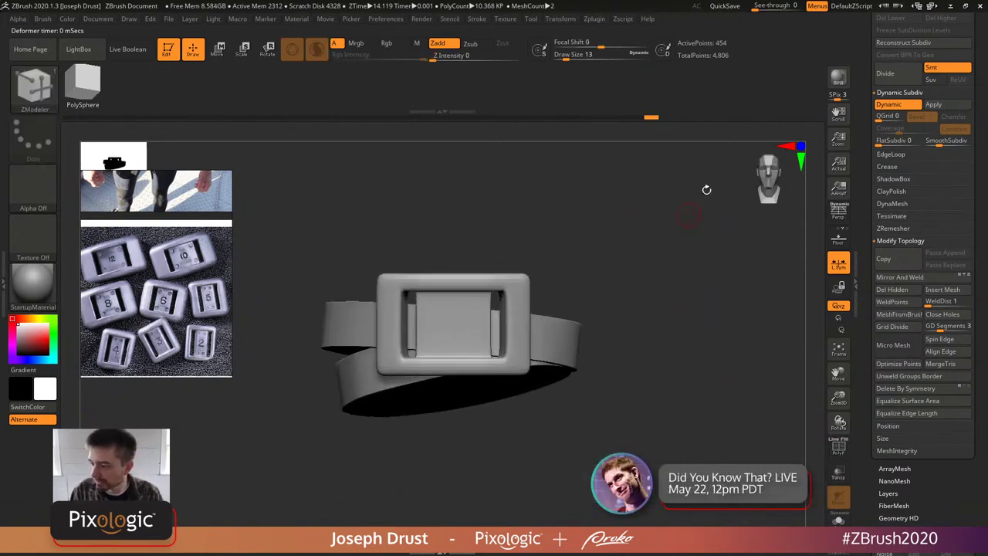
key("p")
key("p")
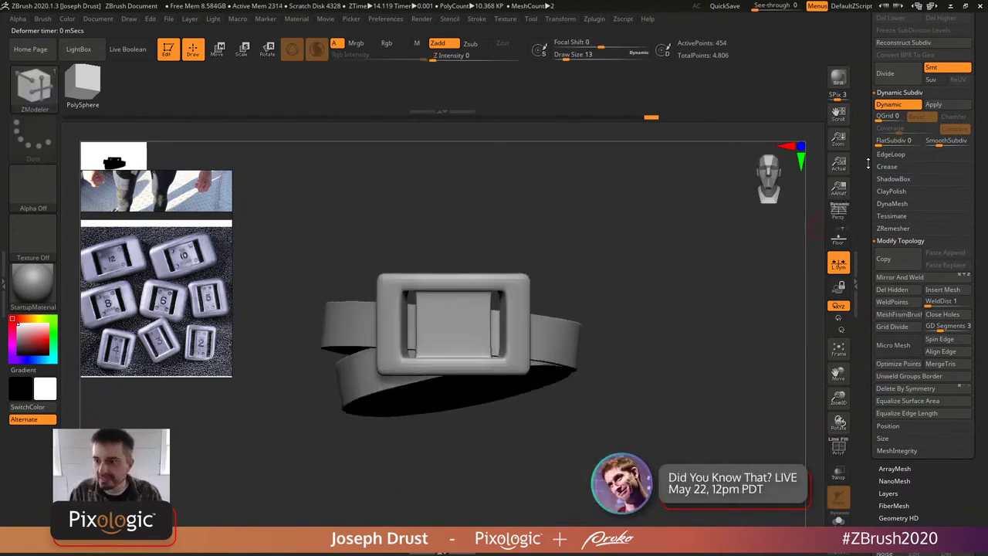
- Move the reference image aside and create a new InsertMesh brush from the finished belt weight
scroll(936, 207, "up", 10)
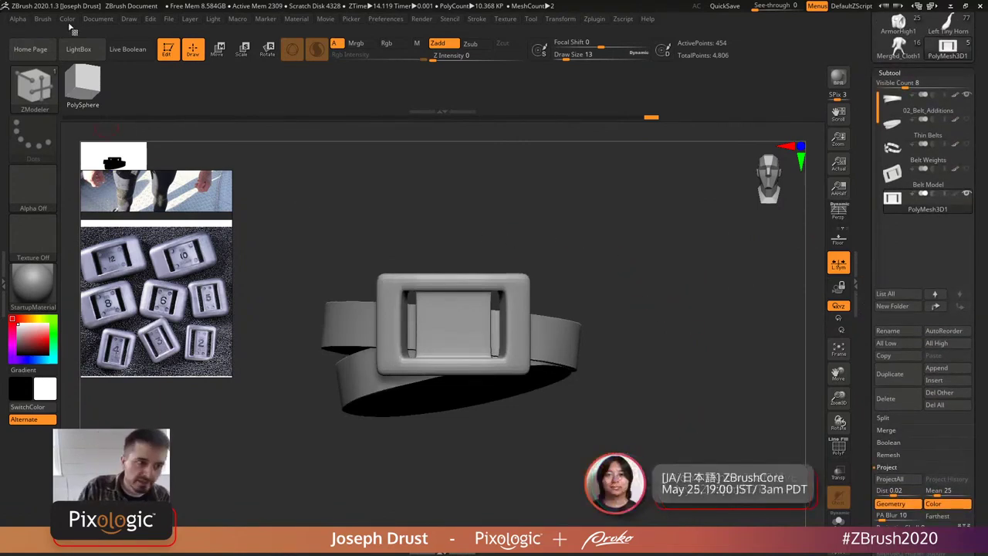
left_click(43, 18)
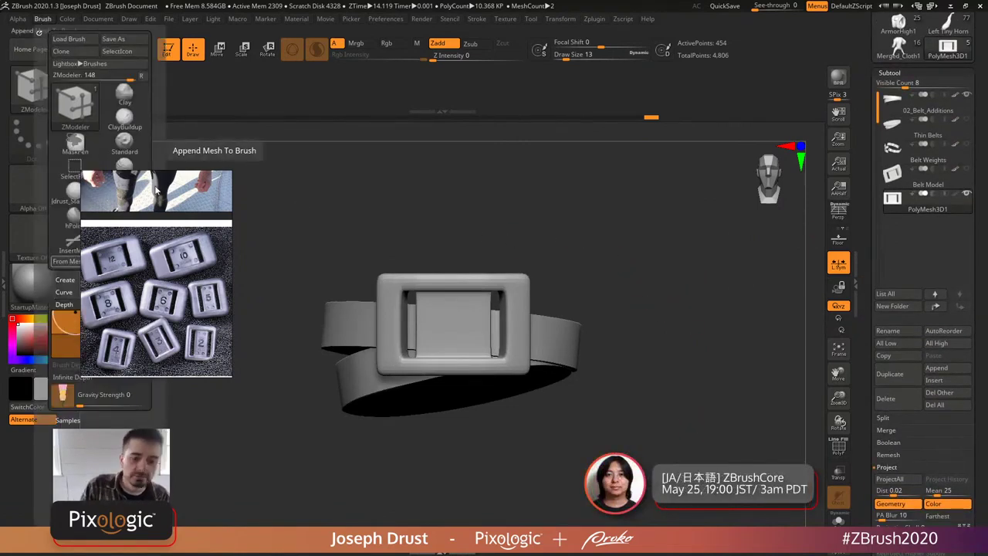
mouse_move(155, 189)
left_mouse_down()
mouse_move(284, 137)
mouse_move(244, 155)
left_mouse_up()
left_click(87, 284)
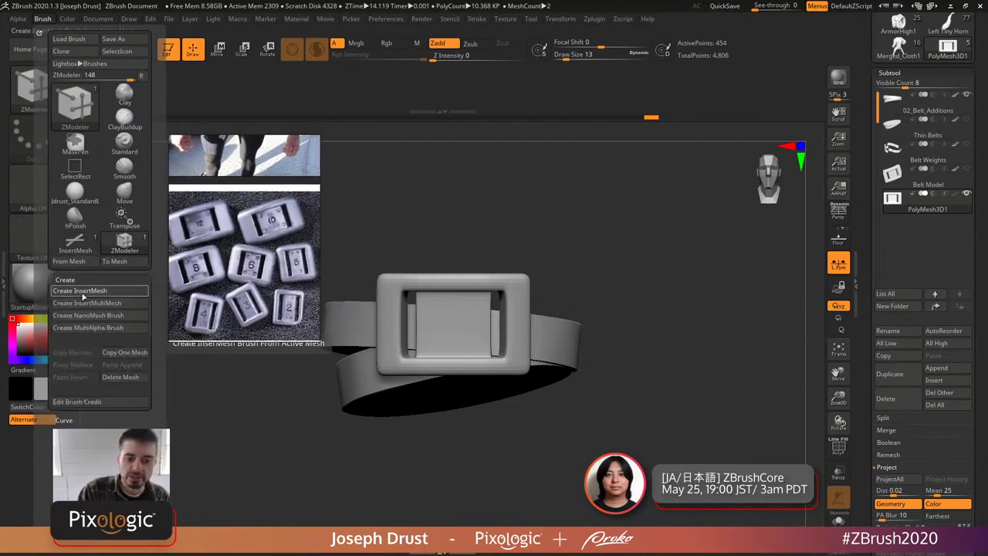
left_click(87, 292)
left_click(438, 189)
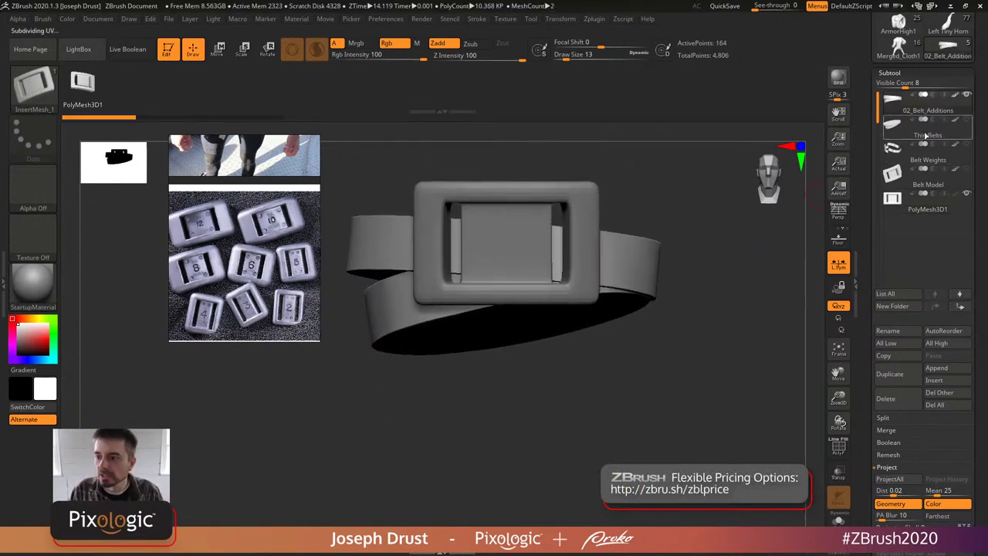
- Make the Thin Belts subtool active, hide the belt weight, and display the polyframe on the two belts
left_click_drag(772, 232, 813, 358)
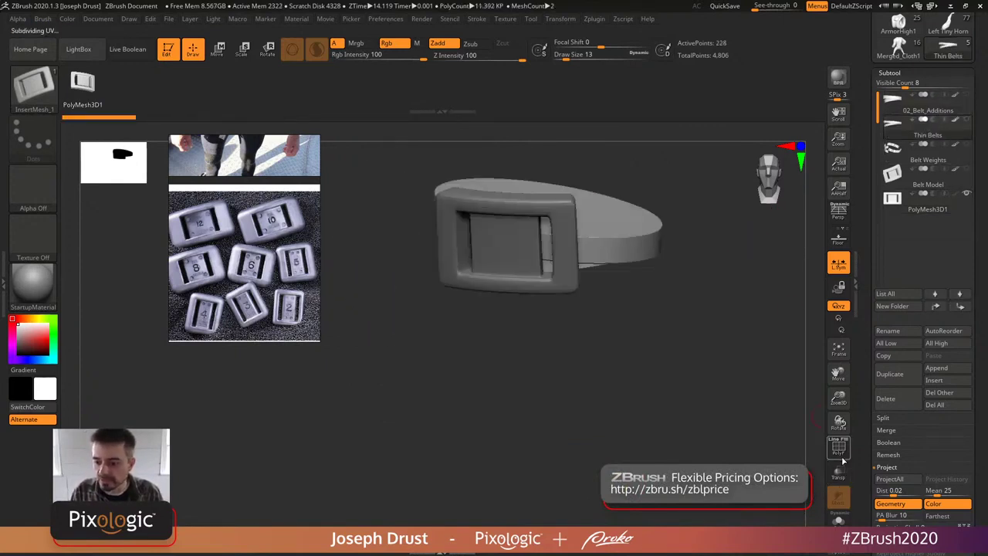
left_click(967, 193)
left_click_drag(769, 337, 650, 341)
left_click(839, 446)
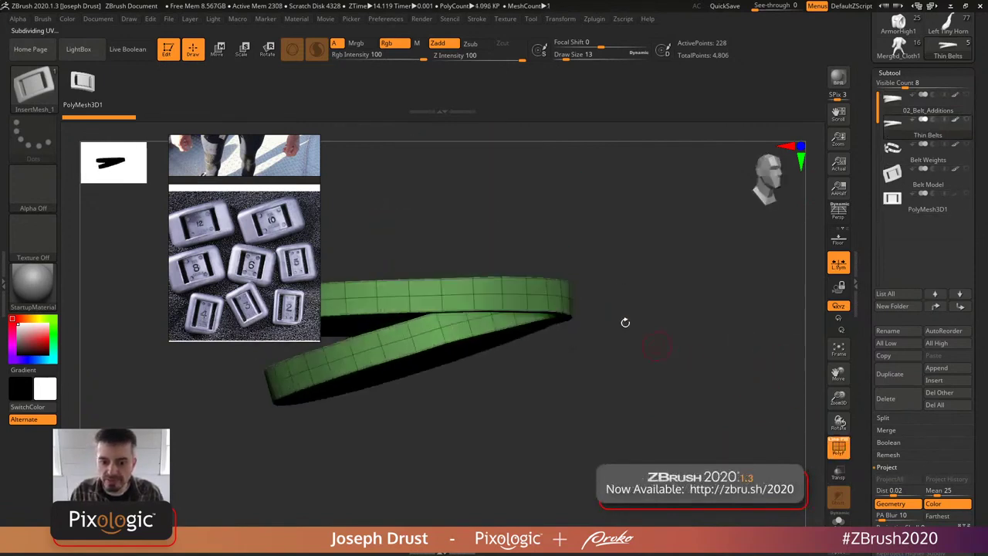
left_click_drag(656, 271, 647, 219)
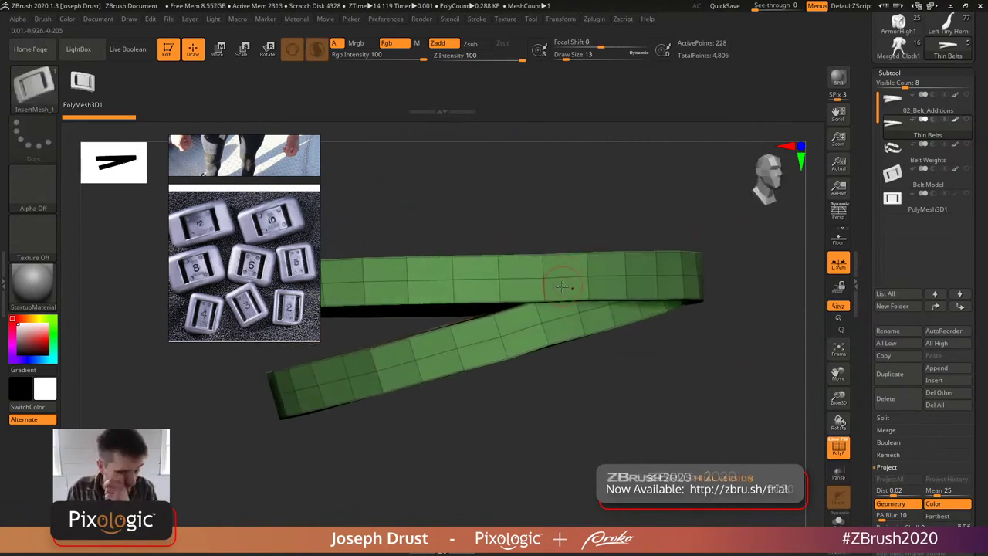
mouse_move(569, 197)
left_mouse_down()
mouse_move(582, 194)
mouse_move(565, 189)
left_mouse_up()
left_click_drag(668, 191, 677, 200)
left_click_drag(664, 189, 647, 197)
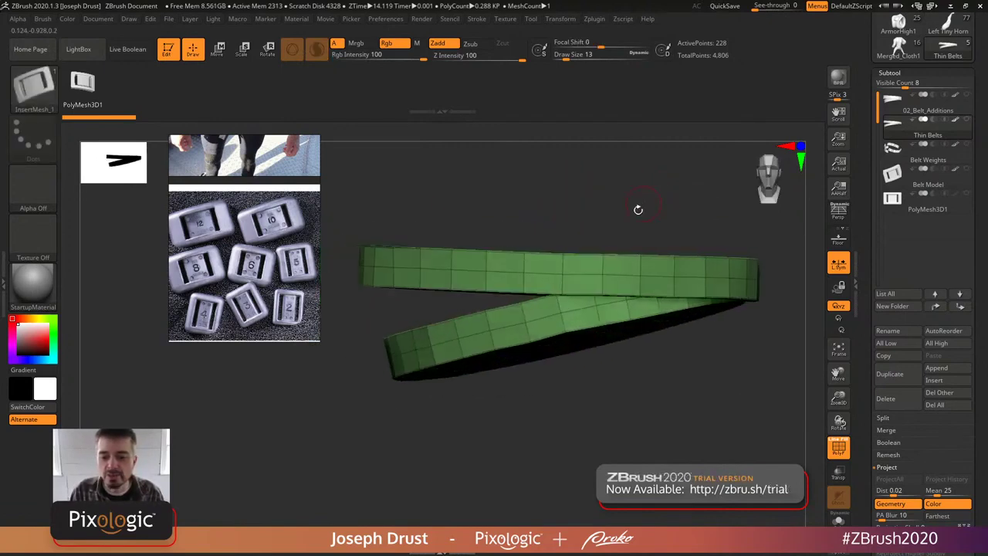
- Use ZModeler's PolyGroup action with the Polyloop target to give the upper belt's two side bands separate polygroups
key("b")
key("z")
key("m")
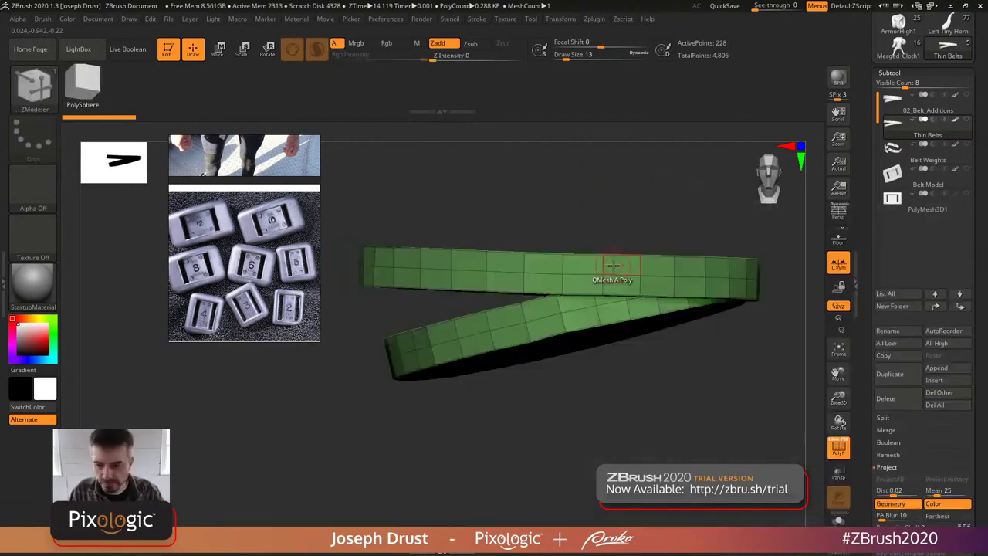
key("space")
left_click(547, 402)
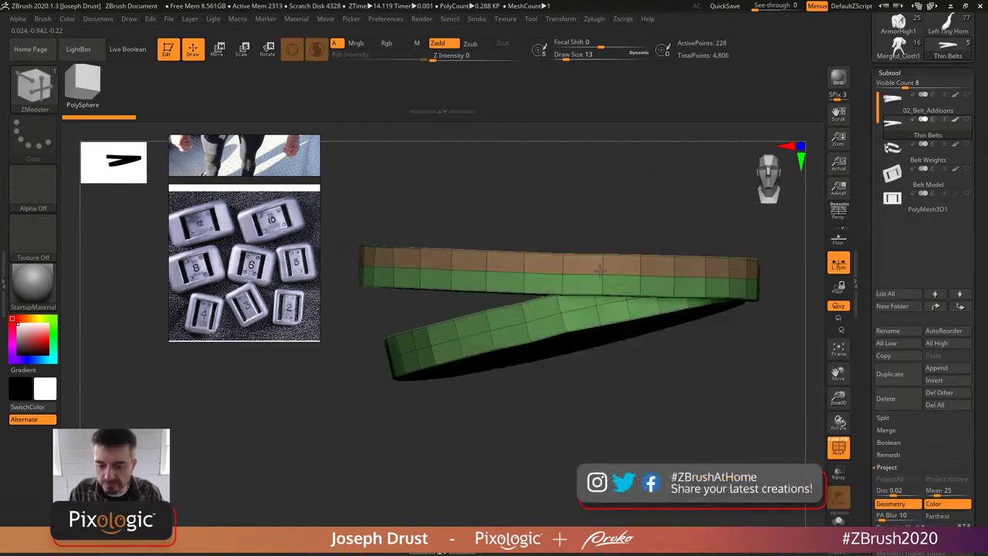
left_click(603, 286)
left_click(603, 285)
- Isolate the upper belt's cap and upper band and merge them into a single polygroup
left_click_drag(657, 176, 556, 243)
key("ctrl+shift")
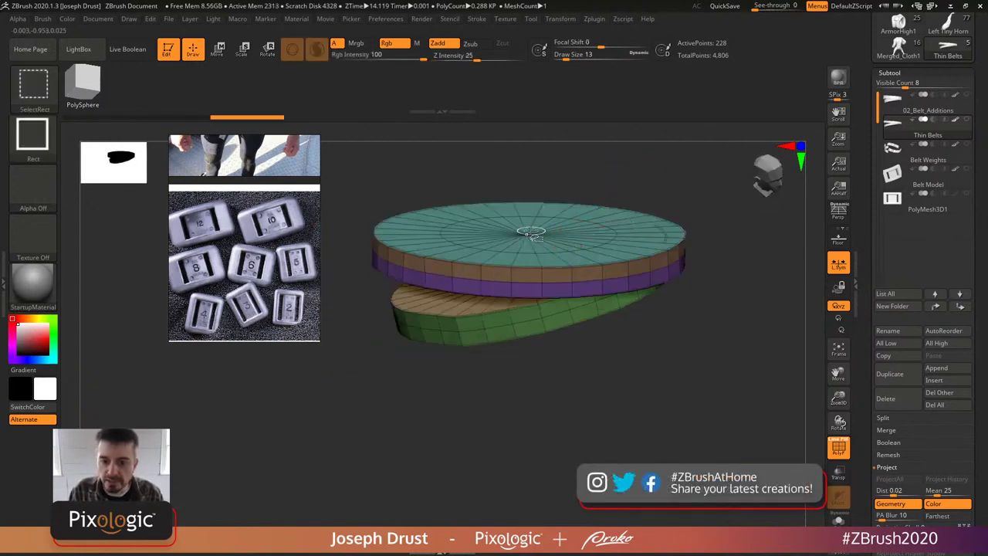
left_click(573, 269, "ctrl+shift")
key("ctrl+w")
left_click(668, 192, "ctrl+shift")
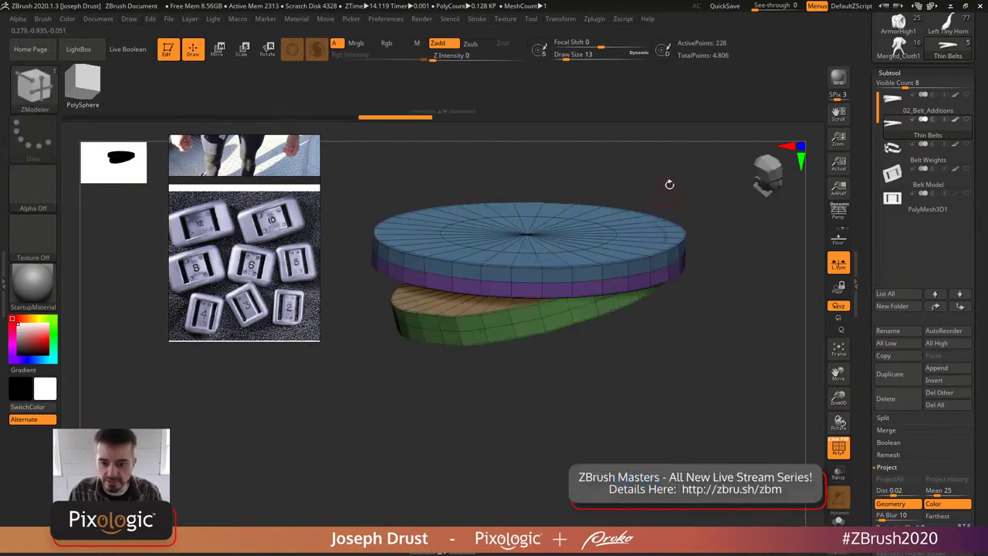
- Isolate and reveal the upper belt's polygroups in turn to examine how its caps and side bands are grouped
left_click_drag(668, 193, 481, 249)
left_click(397, 280, "ctrl+shift")
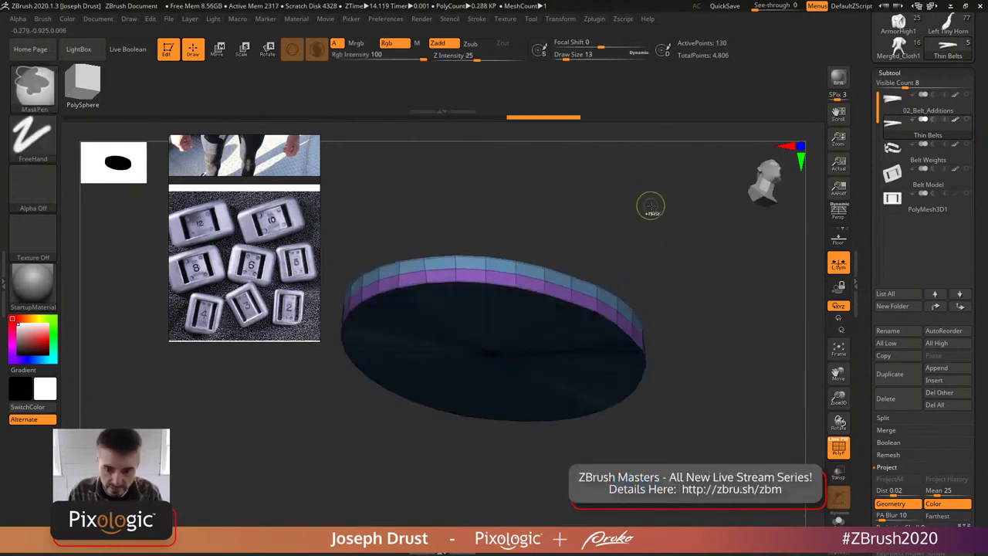
left_click_drag(650, 207, 647, 220, "ctrl+shift")
left_click(653, 215, "ctrl+shift")
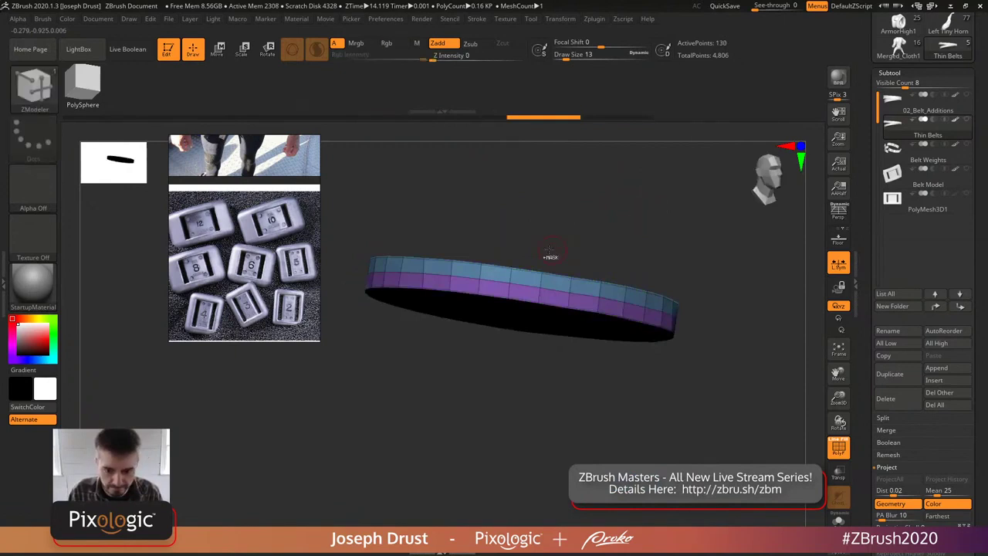
left_click_drag(505, 205, 503, 183)
left_click(471, 217, "ctrl+shift")
left_click_drag(470, 216, 409, 278)
left_click(398, 289, "ctrl+shift")
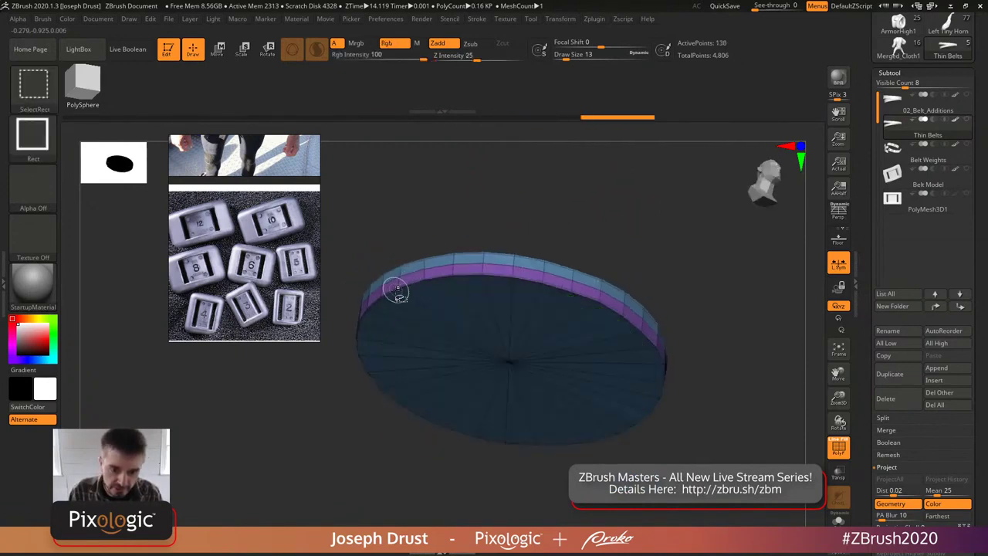
left_click(397, 289, "ctrl+shift")
left_click(437, 243, "ctrl+shift")
left_click_drag(454, 224, 503, 165)
left_click(507, 214, "ctrl+shift")
left_click(468, 284, "ctrl+shift")
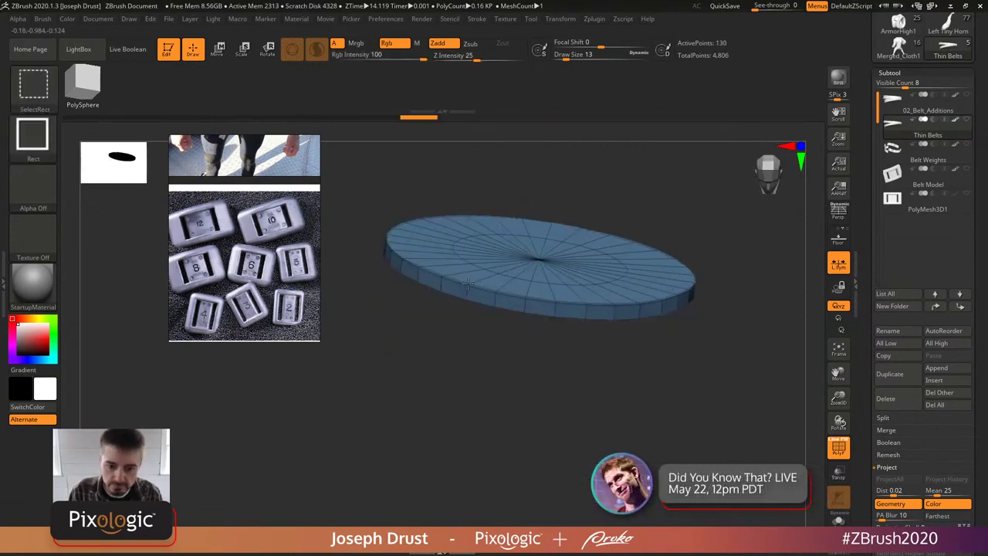
- Isolate the upper belt's lower band to inspect it, and bring both belts back into view with ZModeler active
left_click(467, 284, "ctrl+shift")
left_click_drag(468, 285, 444, 348)
left_click(468, 326, "ctrl+shift")
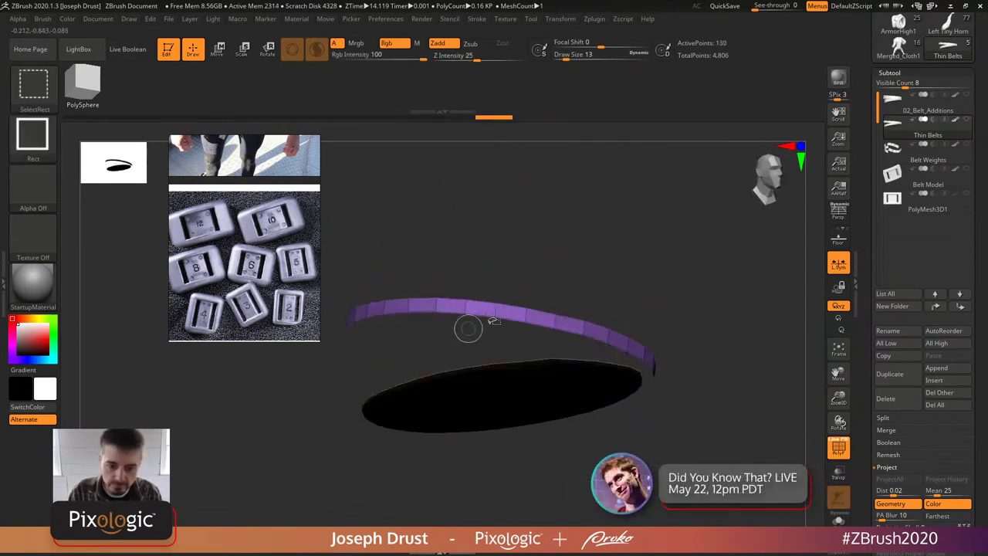
left_click(482, 367, "ctrl+shift")
key("b")
key("z")
key("m")
left_click_drag(587, 219, 678, 217)
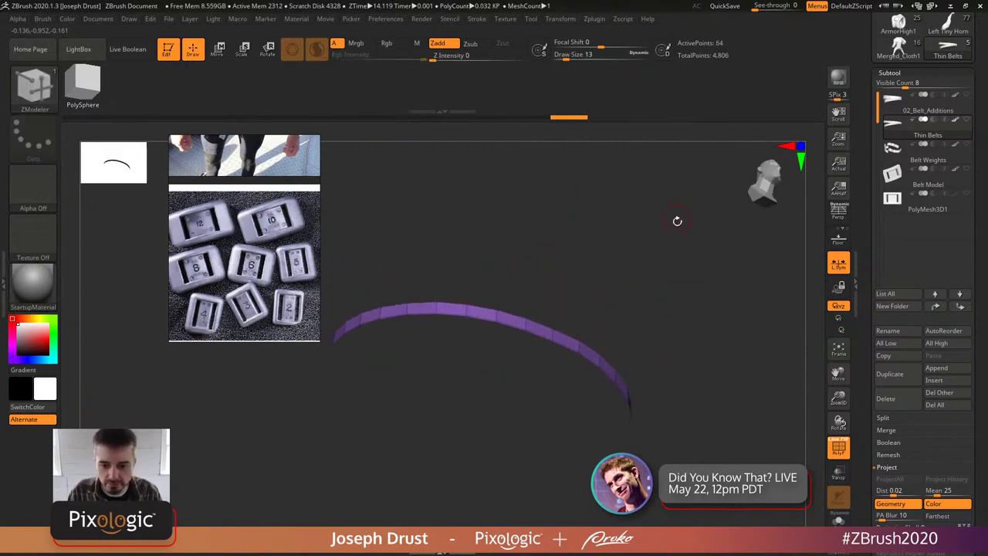
left_click(662, 263, "ctrl+shift")
left_click_drag(662, 263, 662, 264)
left_click_drag(527, 292, 587, 256)
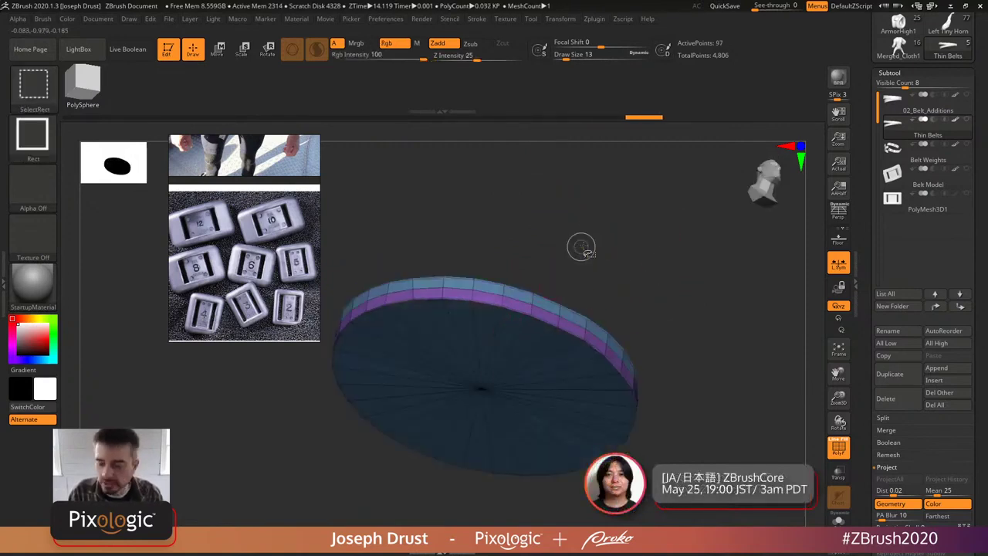
left_click(584, 252, "ctrl+shift")
- Set ZModeler to PolyGroup with the Flat Island target and group the upper belt's underside with its lower band
key("space")
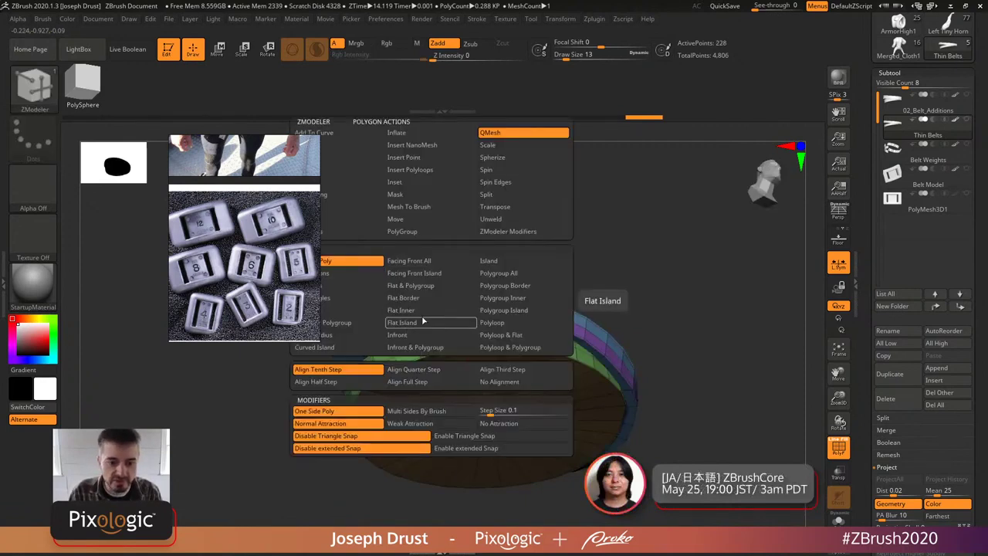
key("space")
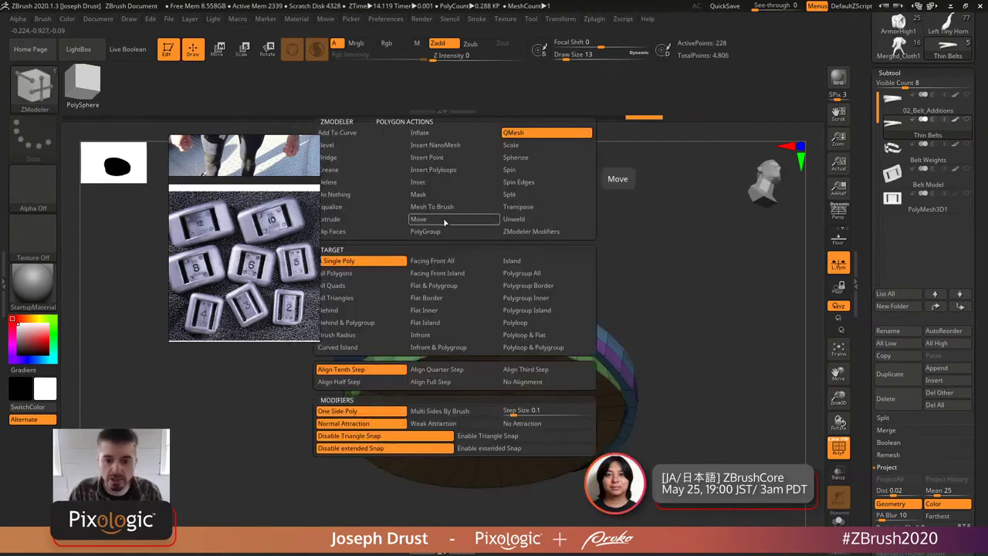
left_click(427, 234)
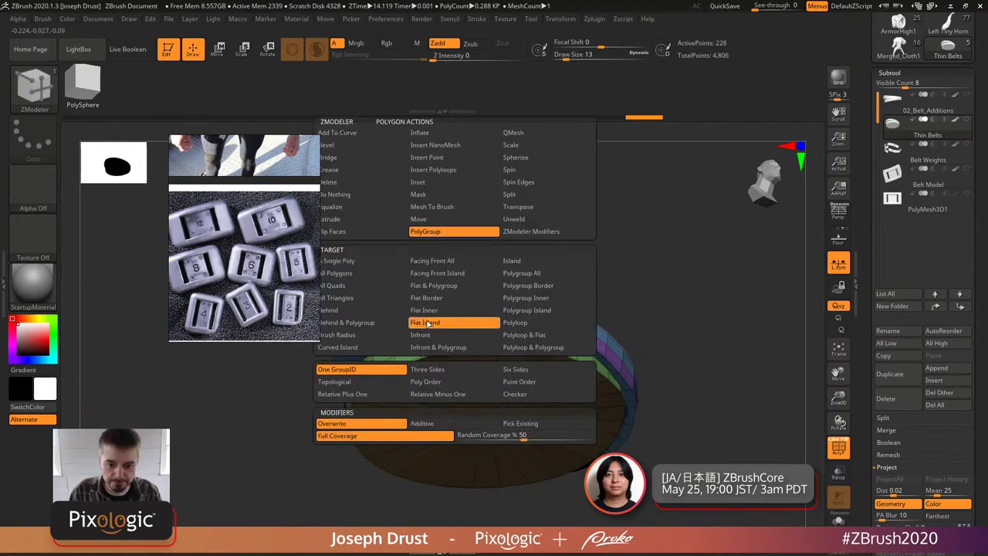
left_click(430, 324)
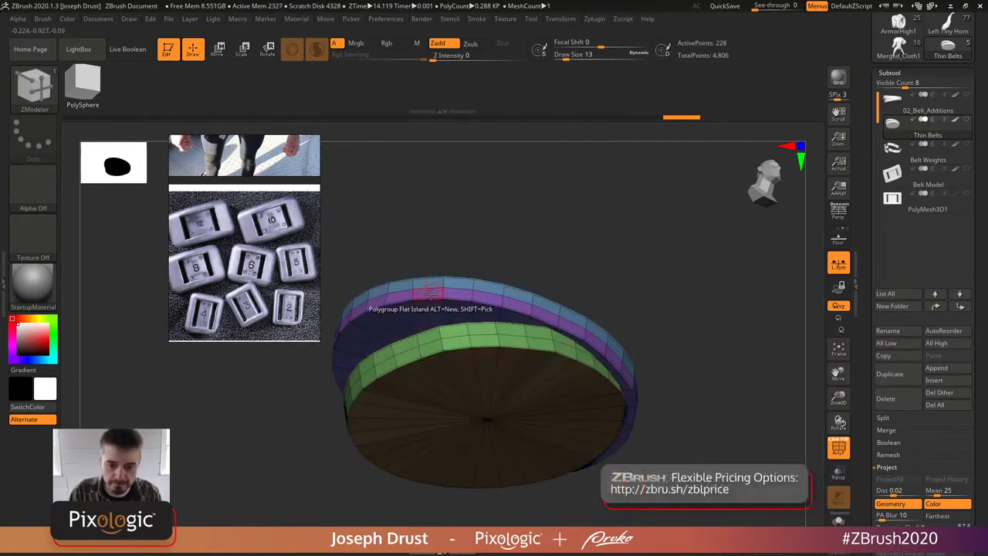
left_click_drag(480, 230, 441, 302)
left_click(441, 302, "ctrl+shift")
left_click_drag(514, 224, 711, 281)
left_click(600, 220, "ctrl+shift")
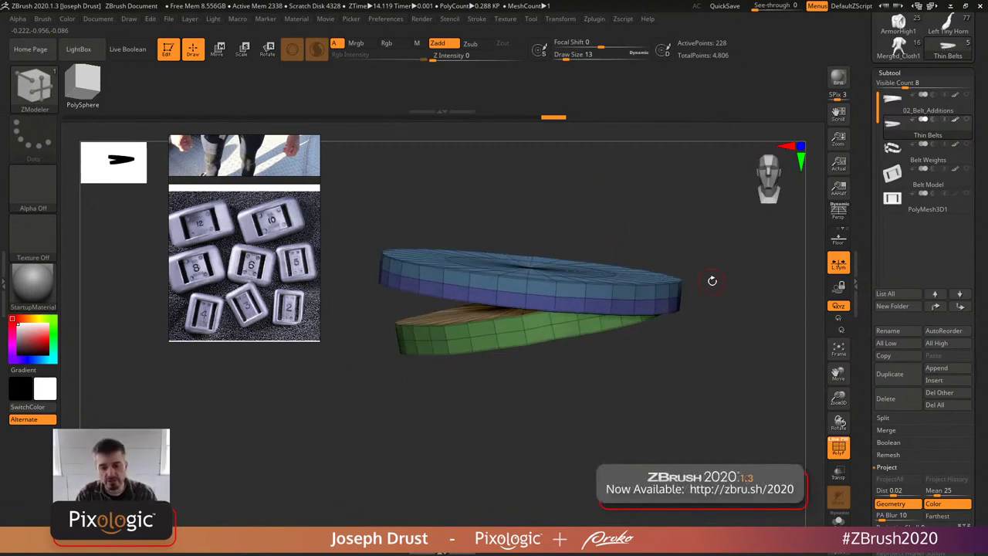
- Assign a separate polygroup to the lower belt's lower band and underside using the PolyLoop target
left_click_drag(467, 420, 458, 353)
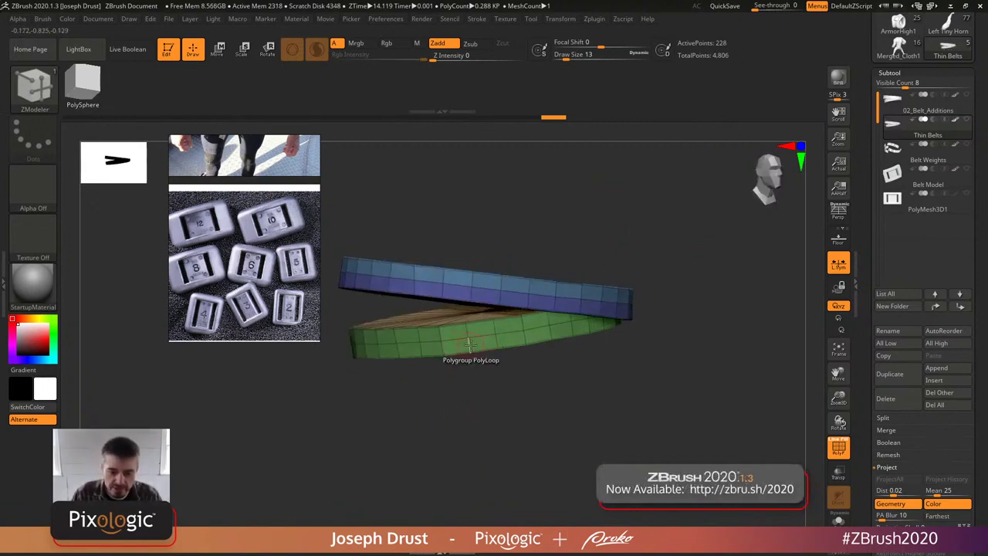
left_click(471, 343)
mouse_move(479, 404)
left_mouse_down()
mouse_move(476, 370)
mouse_move(502, 353)
mouse_move(497, 380)
mouse_move(517, 298)
left_mouse_up()
left_click(484, 370)
mouse_move(536, 225)
left_mouse_down()
mouse_move(545, 185)
mouse_move(465, 369)
left_mouse_up()
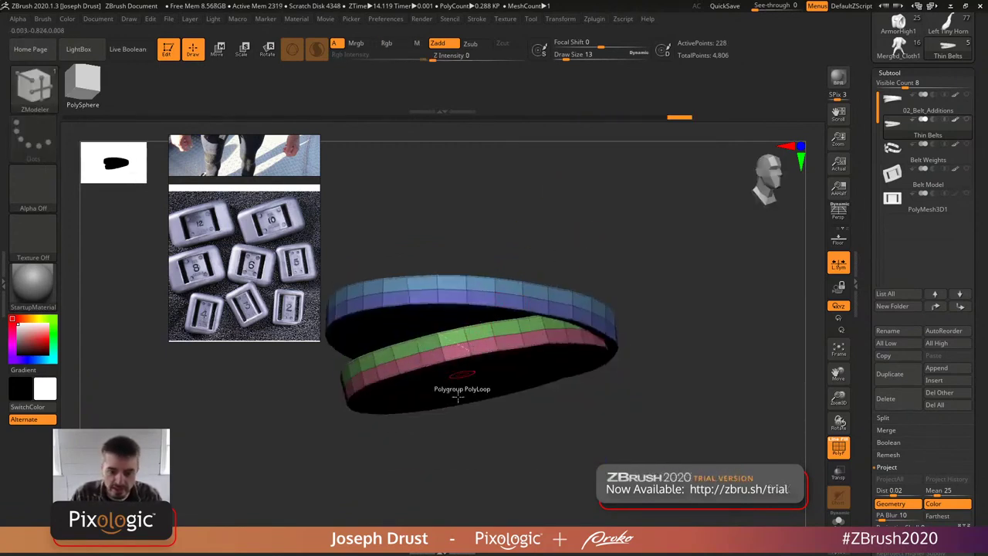
left_click(464, 369)
- Isolate the lower belt's top cap and upper band, group them together, and unhide both belts
left_click(444, 337, "ctrl+shift")
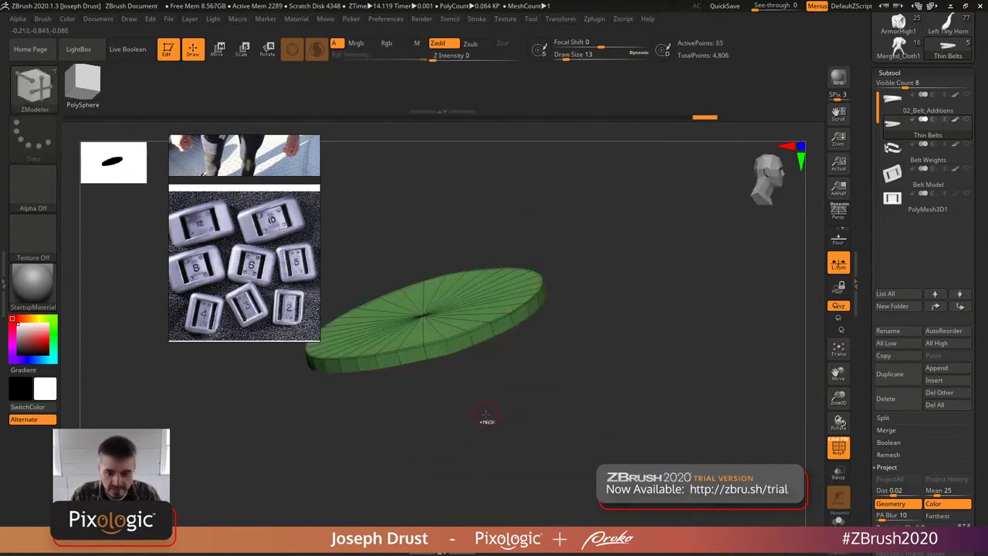
left_click(490, 419, "ctrl+shift")
left_click_drag(636, 430, 608, 329)
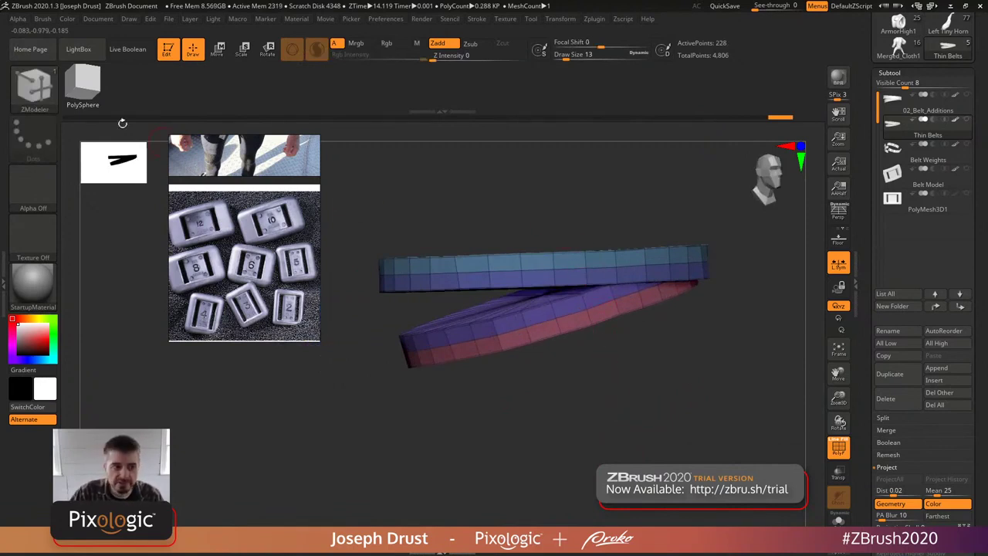
- Choose the InsertMesh_1 brush and try placing a belt weight on the front of the upper belt
left_click(34, 95)
left_click(687, 97)
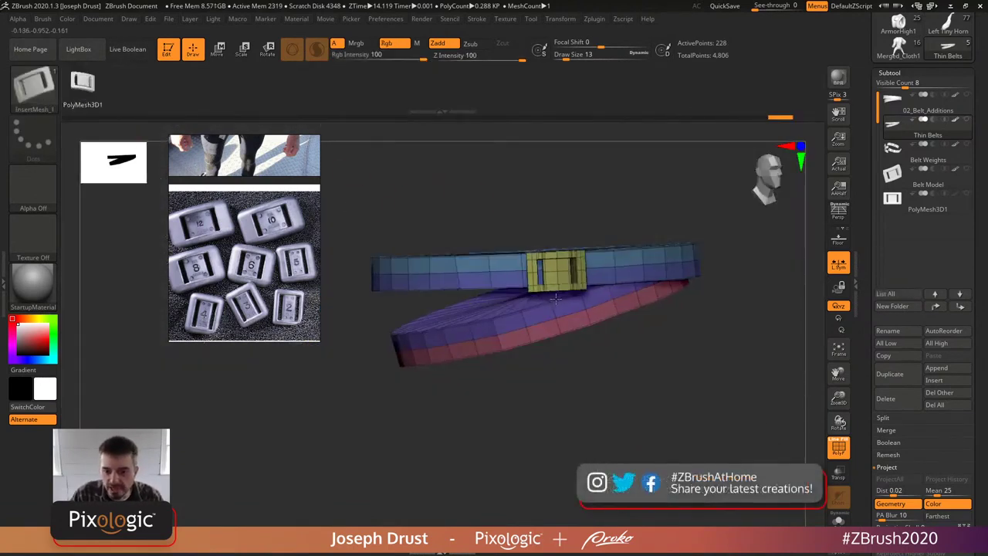
left_click_drag(553, 307, 540, 202)
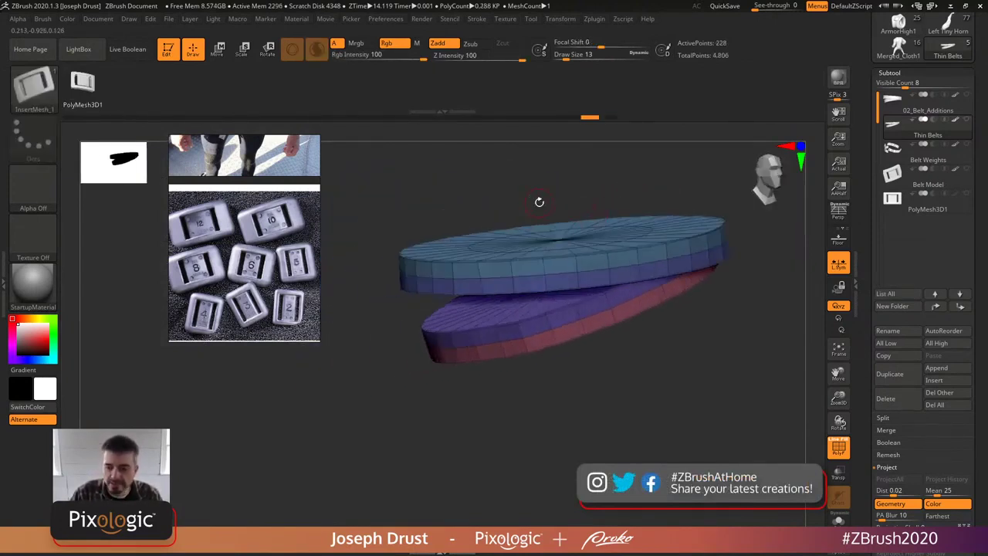
- Move the reference image aside and try inserting belt weights along the upper belt
left_click_drag(294, 151, 195, 146)
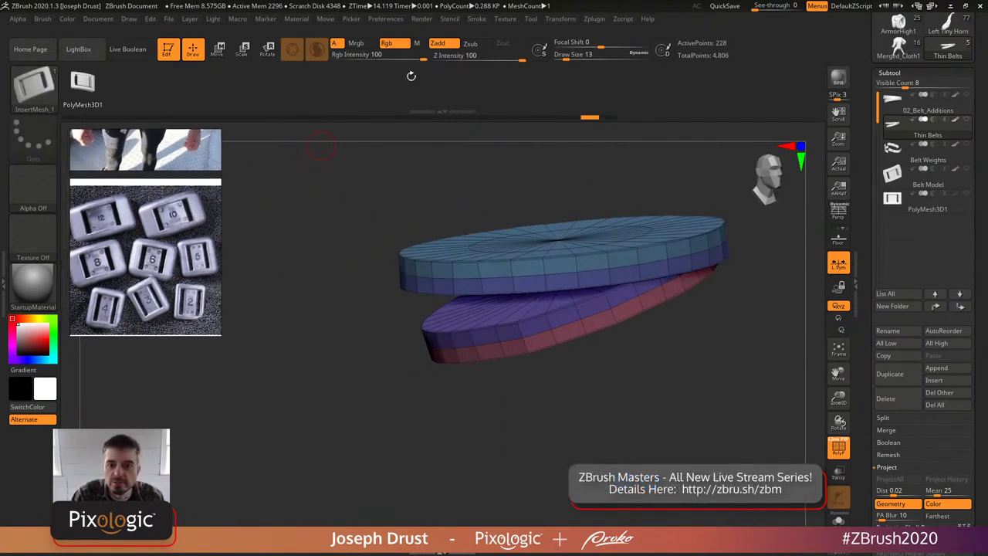
left_click(477, 20)
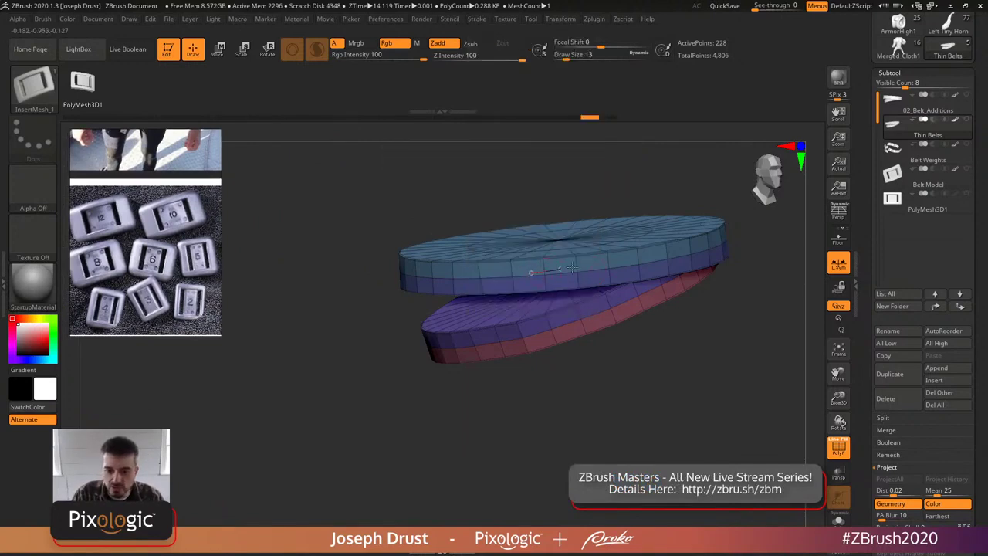
left_click(691, 253)
left_click_drag(763, 265, 754, 287)
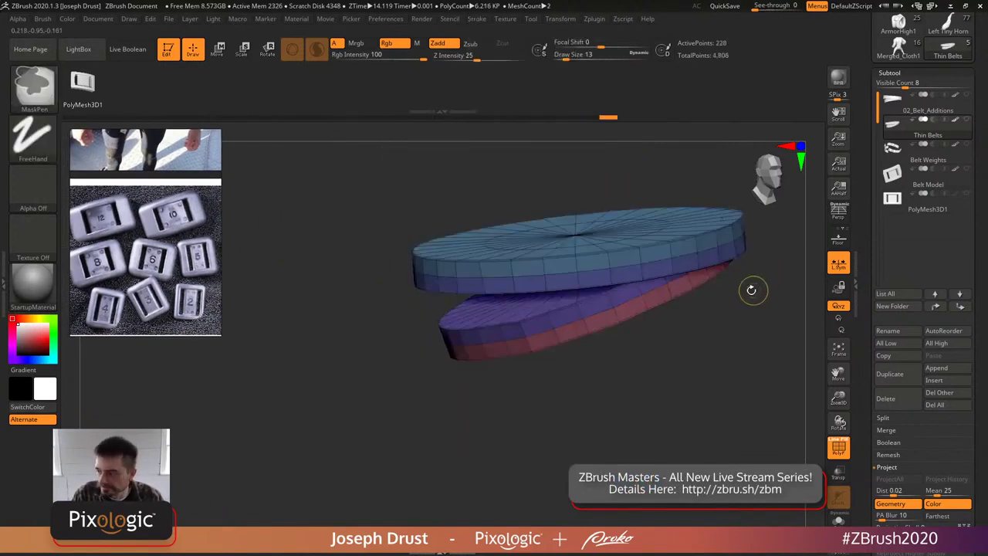
- Select the belt weight subtool, view it straight on turned upright, and create a new InsertMesh brush from it
left_click(924, 197)
left_click_drag(711, 364, 671, 397, "shift")
key("f")
key("p")
left_click_drag(637, 287, 666, 338, "shift")
key("f")
key("p")
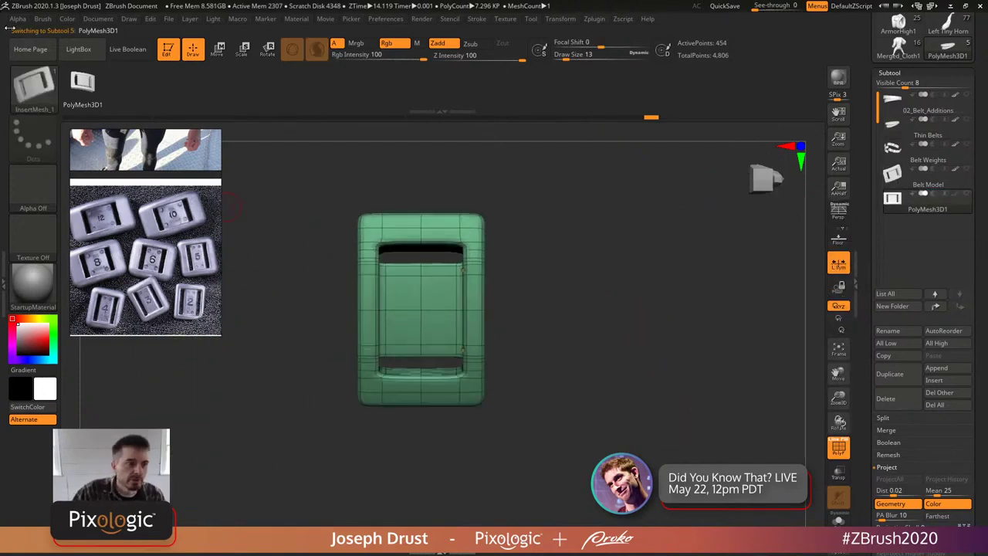
left_click(43, 19)
left_click(85, 60)
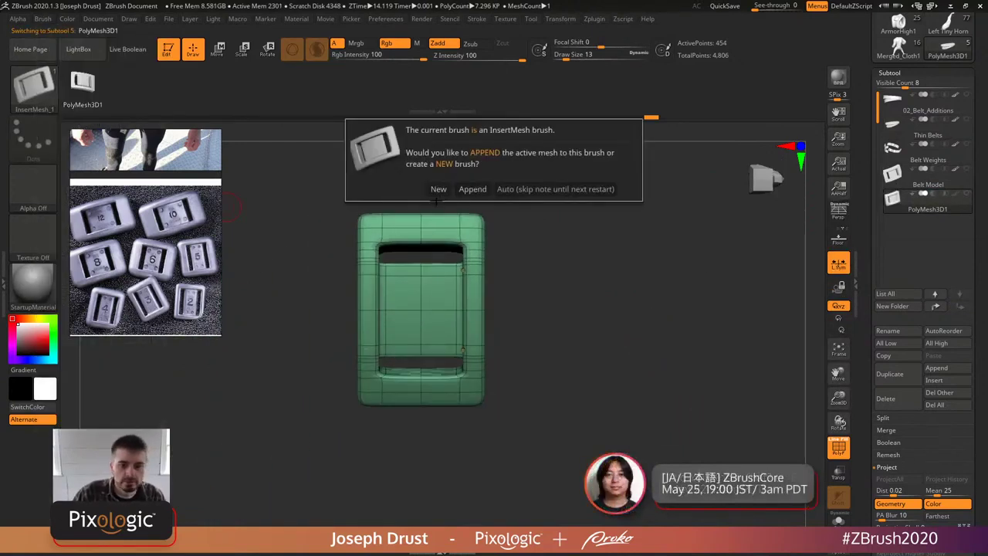
left_click(438, 190)
- Return to the Thin Belts subtool and use Frame Mesh with only Polygroups enabled to create curves along the group borders
left_click(670, 302)
left_click_drag(670, 302, 585, 132)
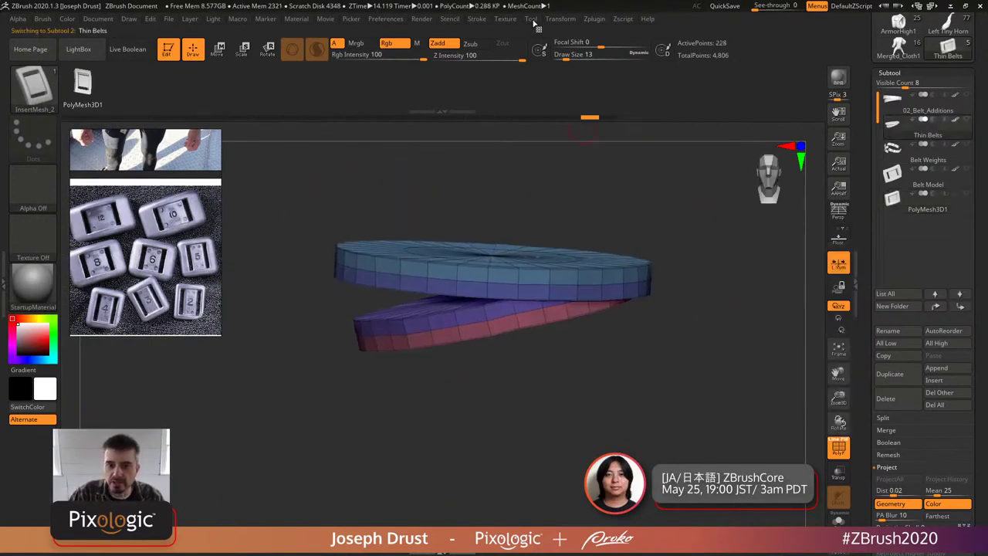
left_click(477, 18)
left_click(503, 262)
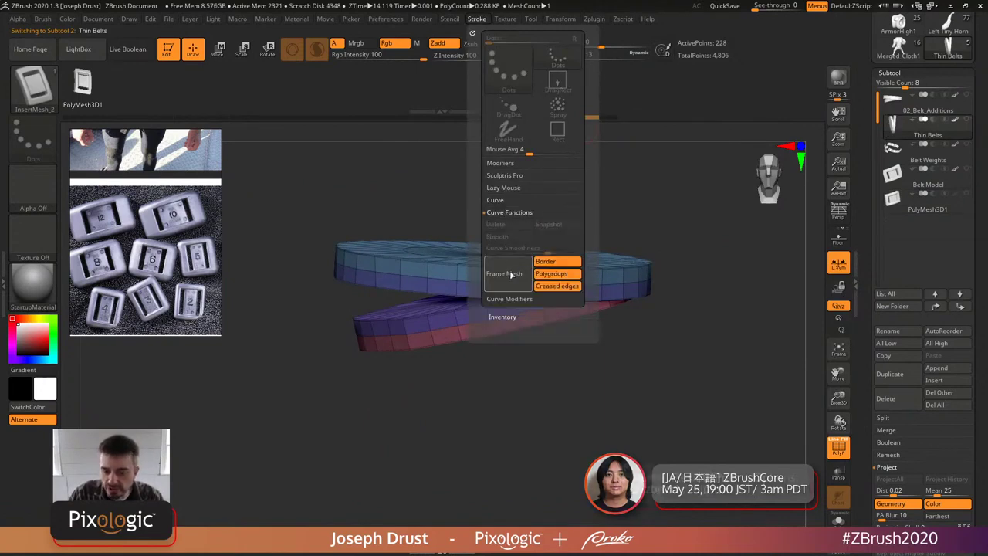
left_click(553, 264)
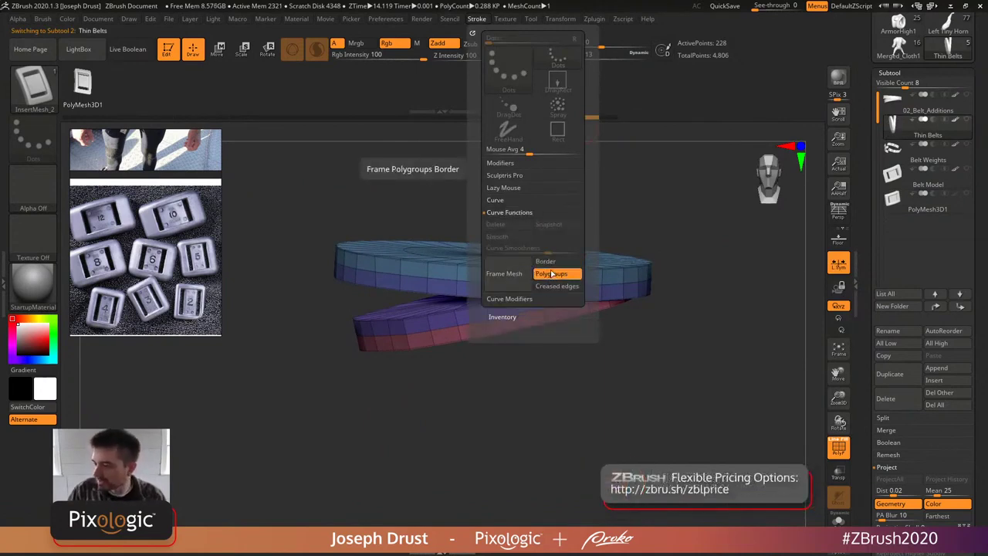
left_click(506, 270)
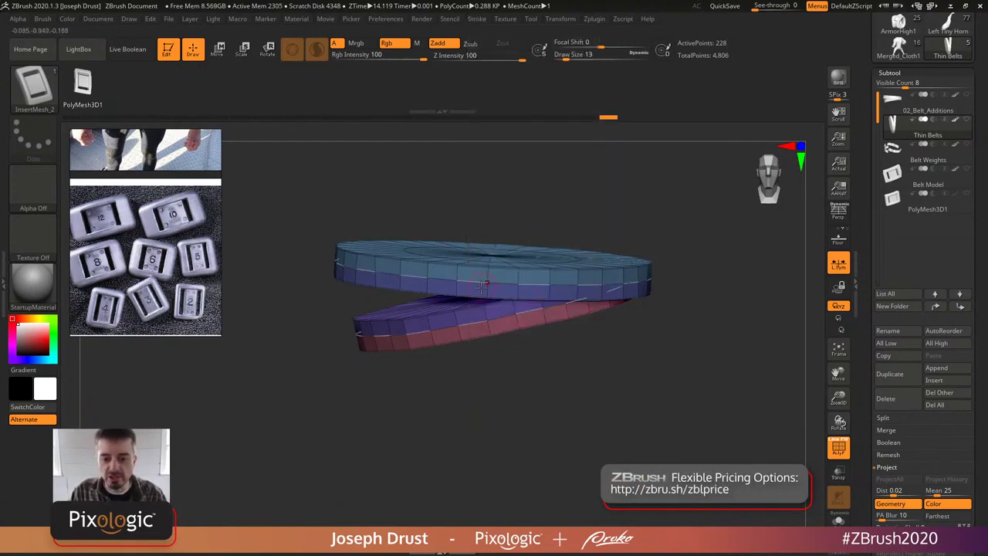
- Regenerate the curves along the Thin Belts' polygroup borders with Frame Mesh, using only Polygroups
left_click(474, 283)
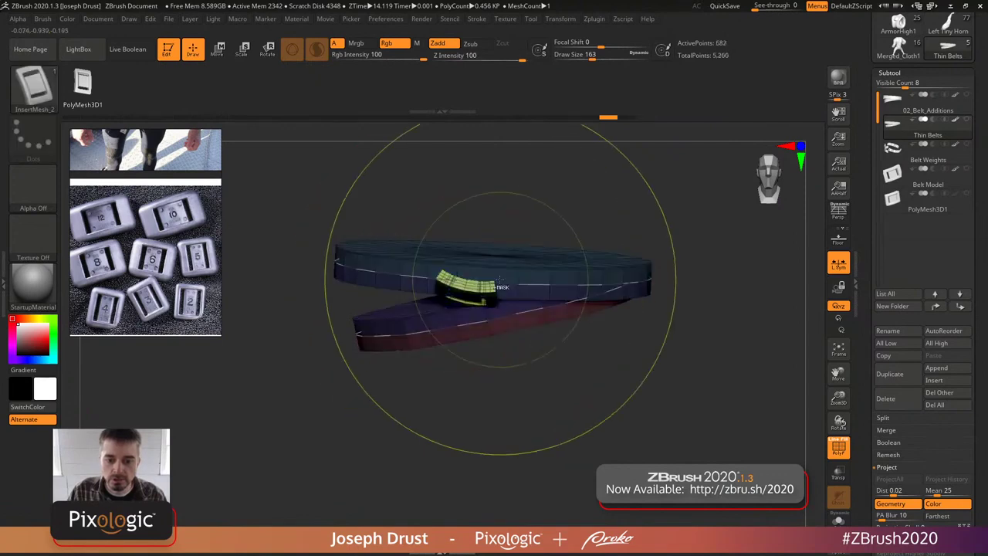
left_click(478, 20)
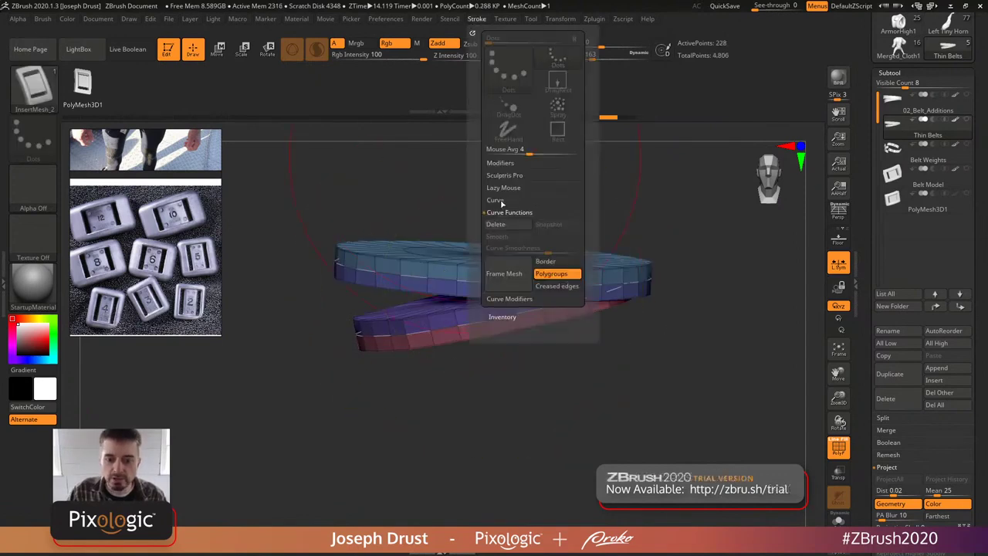
left_click(503, 273)
- Try running belt weights along the framed curves at several draw sizes, including 39 and 64, undoing each attempt
left_click(472, 279)
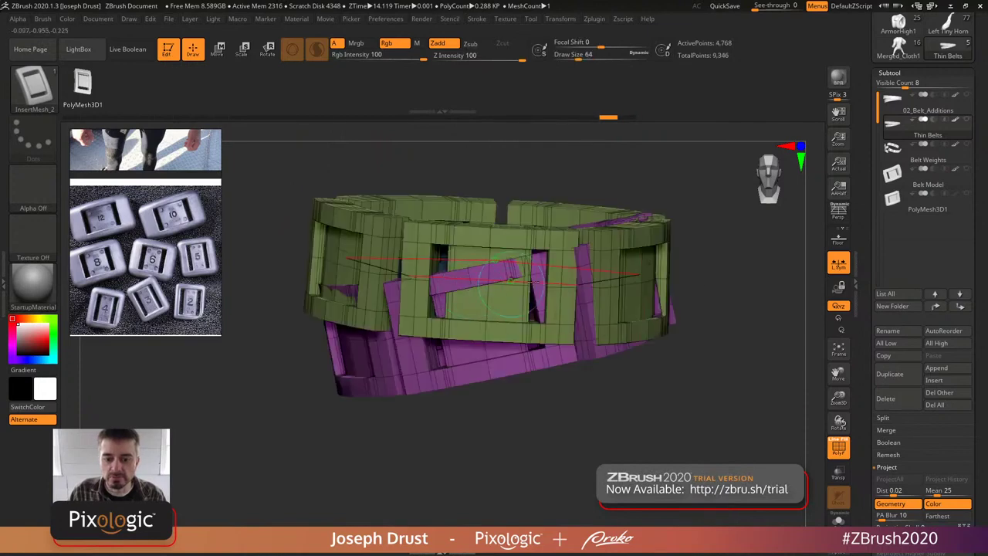
key("ctrl+z")
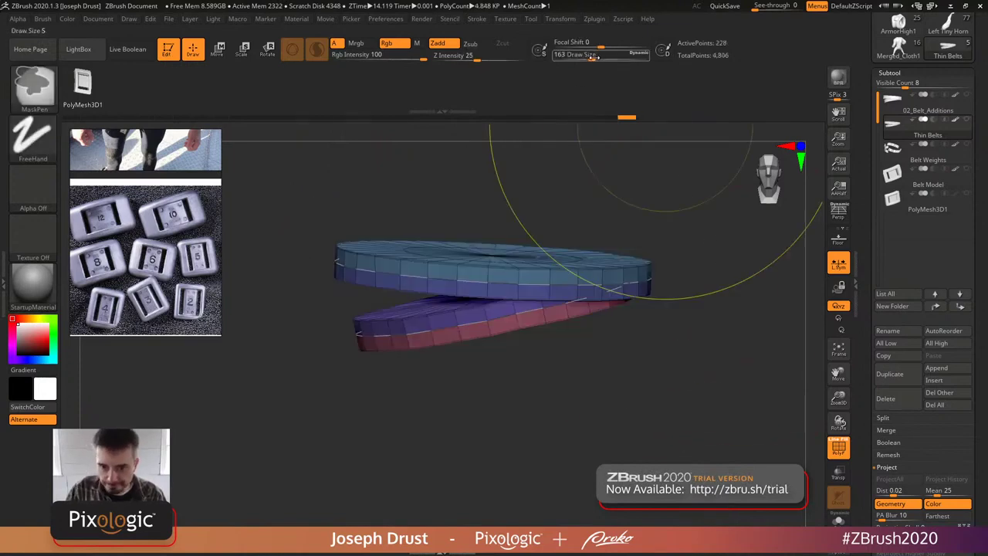
left_click(444, 280)
key("ctrl+z")
left_click(434, 279)
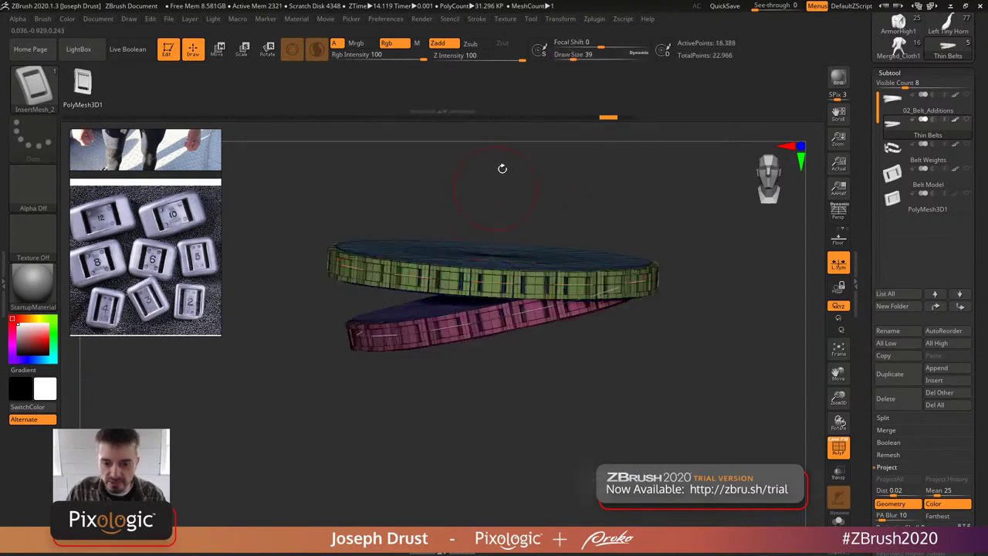
key("ctrl+z")
left_click(442, 280)
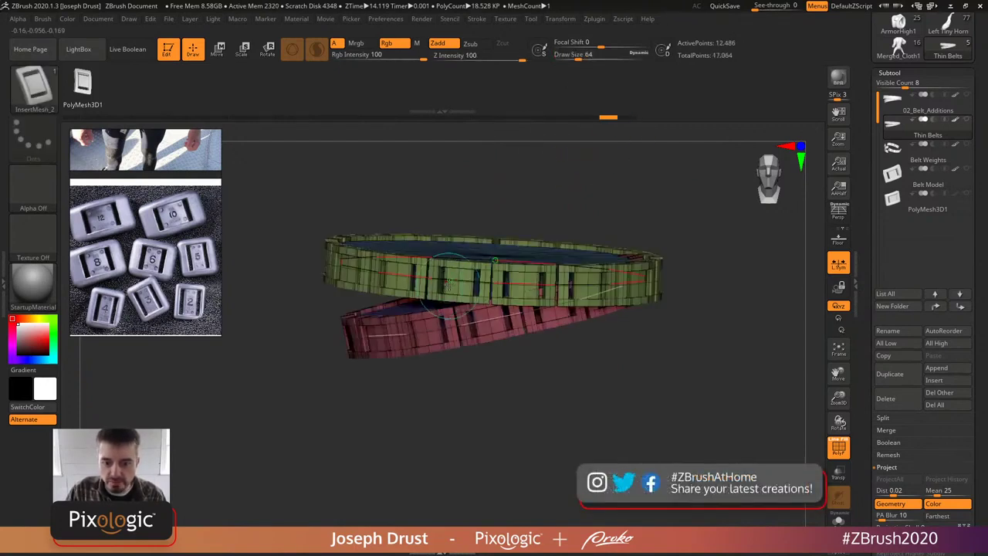
key("ctrl+z")
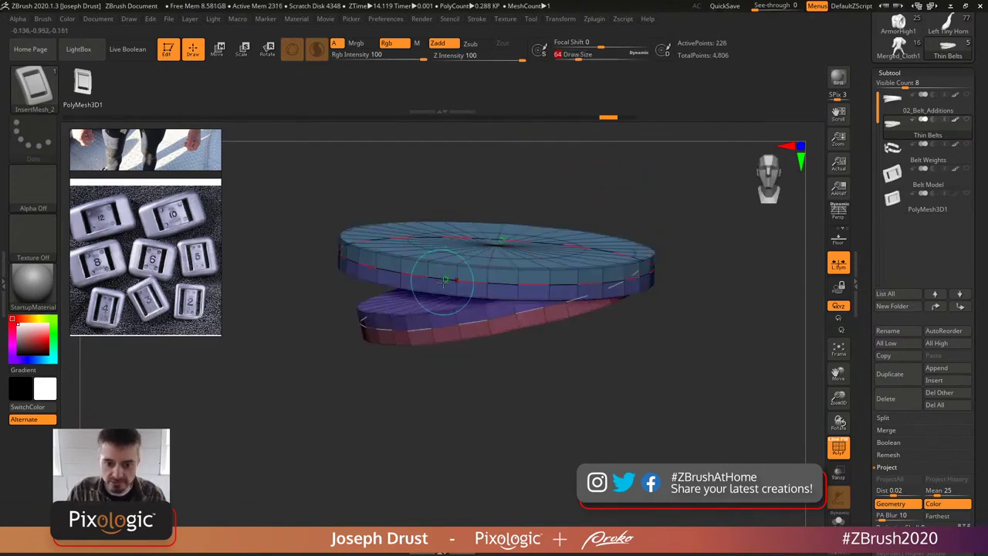
- Try a run of belt weights along the curves at draw size 64, inspect it from above, and undo it
left_click(444, 280)
mouse_move(725, 210)
left_mouse_down()
mouse_move(723, 195)
mouse_move(708, 213)
mouse_move(715, 262)
mouse_move(706, 267)
left_mouse_up()
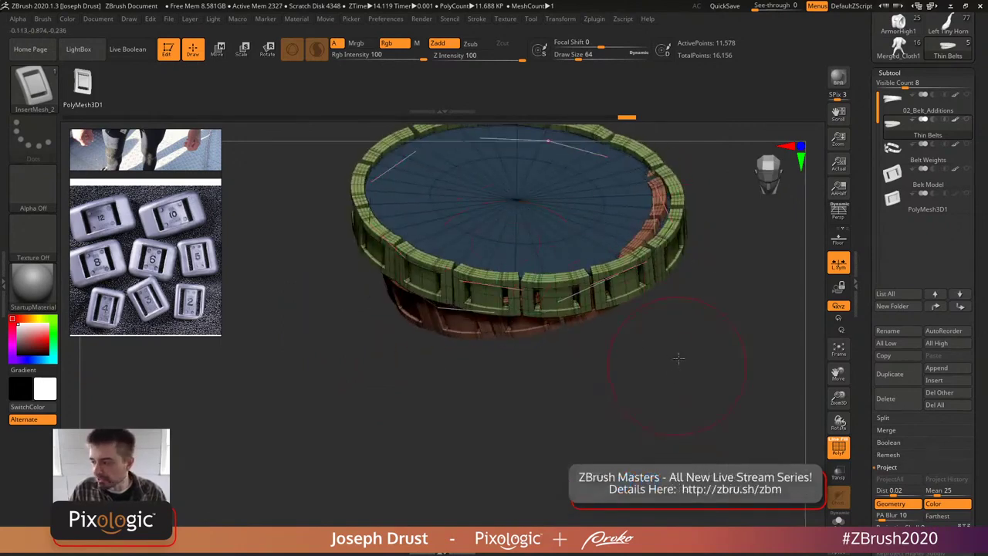
left_click_drag(678, 363, 640, 200)
left_click_drag(729, 230, 725, 192)
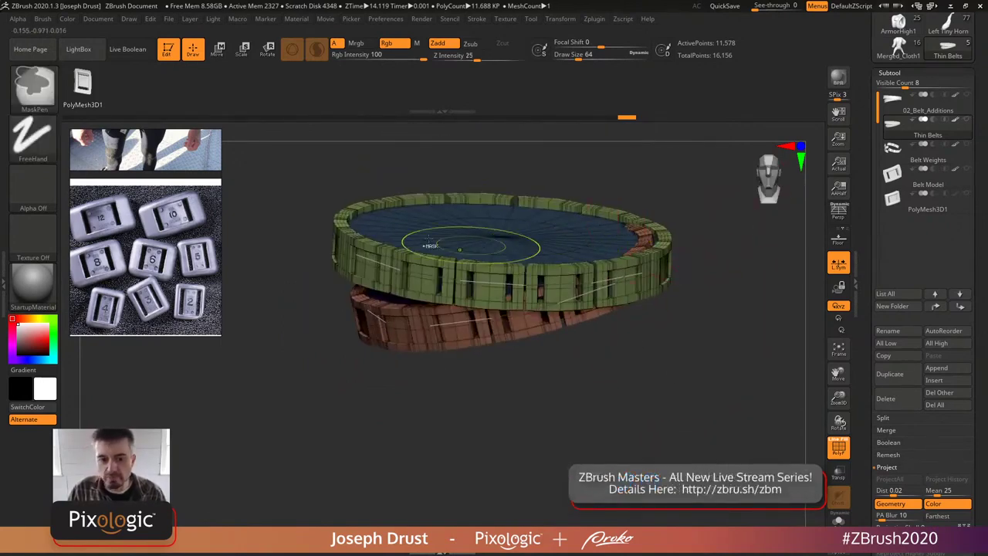
key("ctrl+z")
- Set the InsertMesh brush's depth Imbed to 0 and run belt weights along the framed curves at draw size 64
left_click(42, 18)
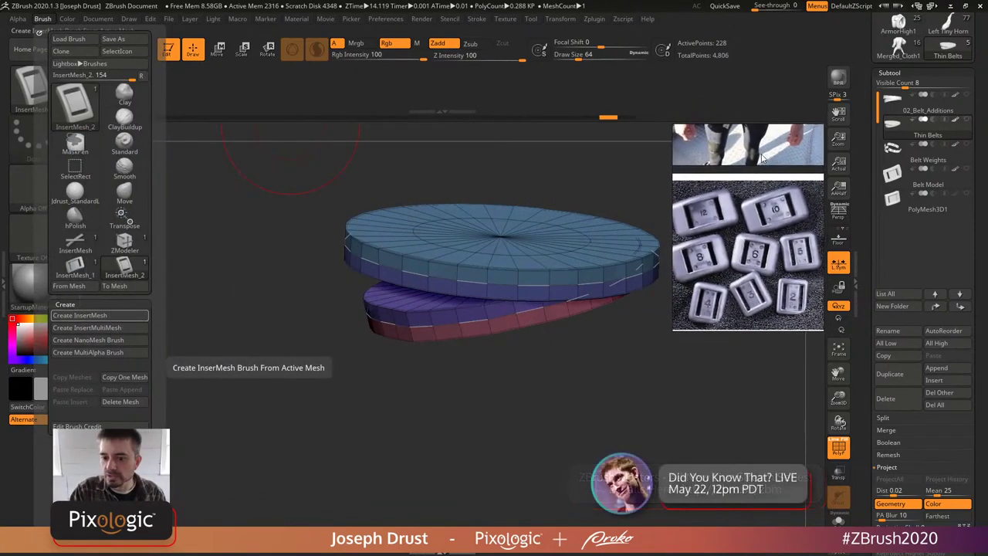
left_click(92, 304)
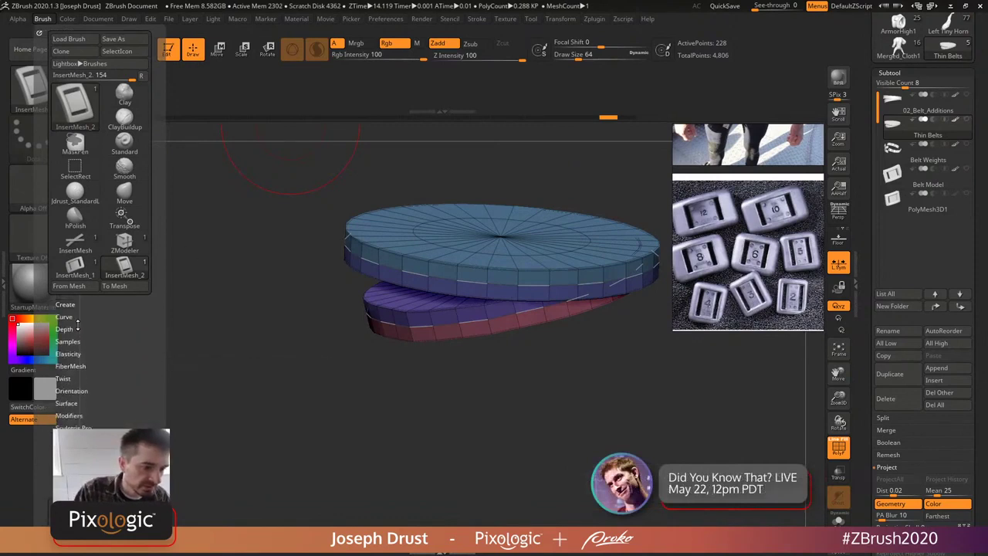
left_click(86, 329)
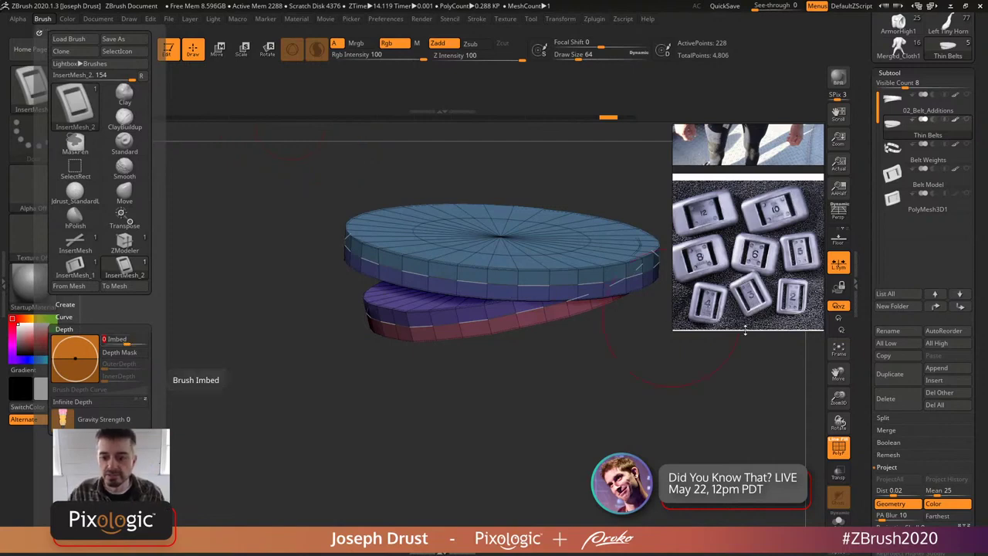
left_click_drag(579, 357, 566, 361)
left_click(498, 286)
mouse_move(506, 422)
left_mouse_down()
mouse_move(501, 402)
mouse_move(504, 414)
left_mouse_up()
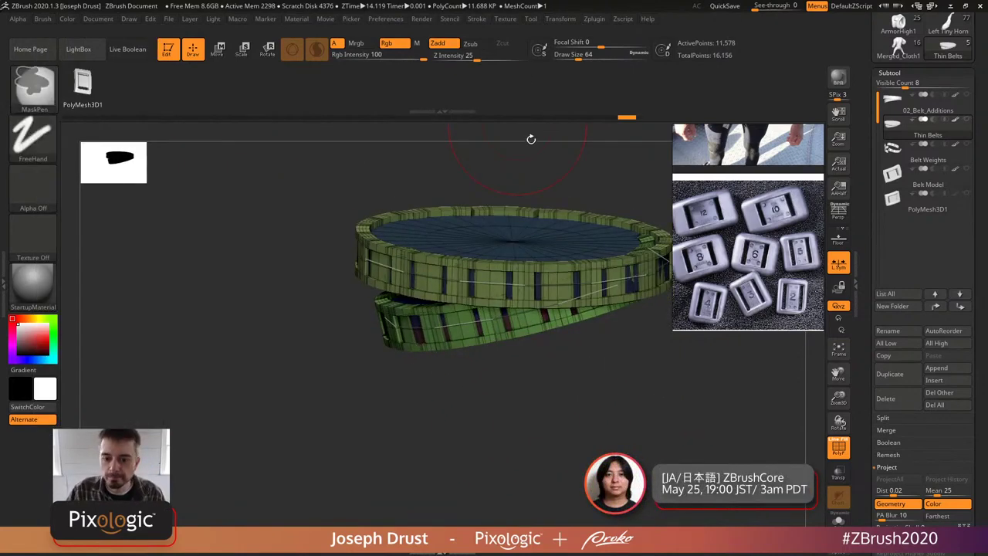
left_click_drag(563, 159, 649, 333)
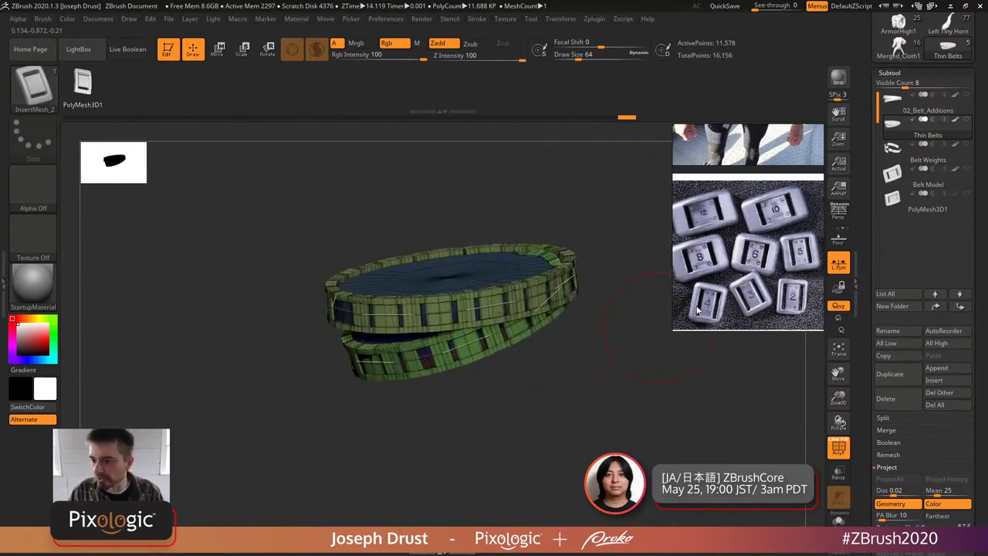
- Split the unmasked belt weights off the Thin Belts into their own subtool and select the new Thin Belts1 subtool
left_click(884, 419)
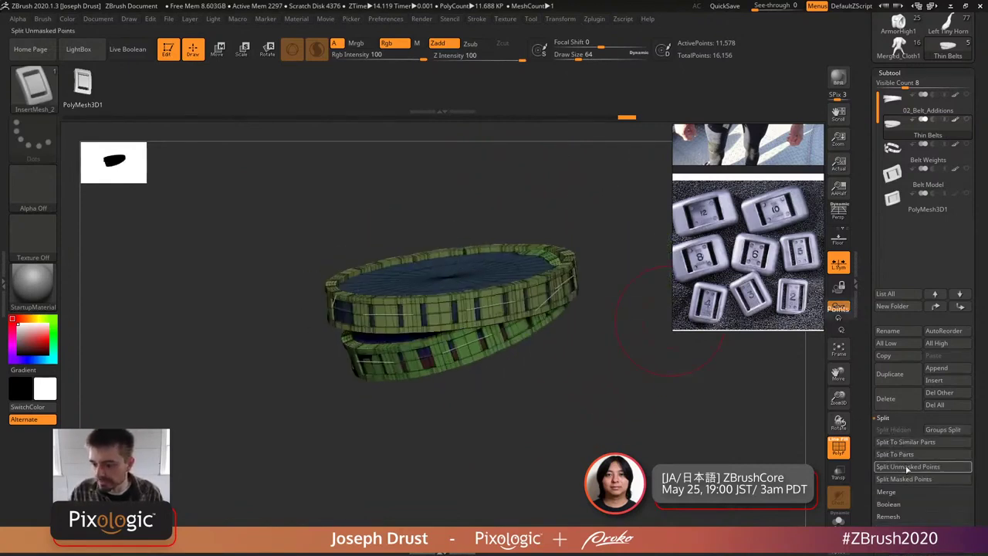
left_click(908, 467)
left_click(916, 159)
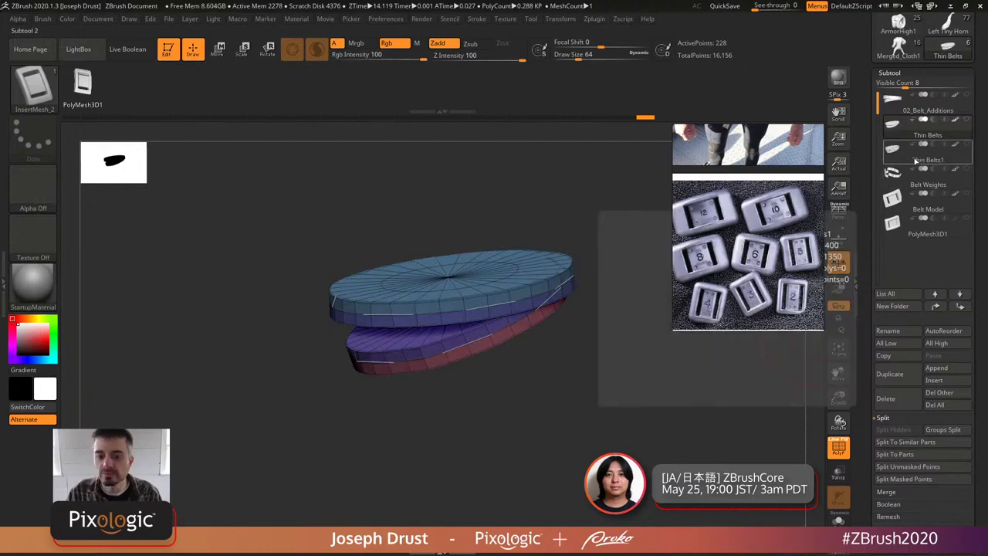
- Turn on the smooth dynamic subdivision preview for the belt weights and switch off the polyframe display
left_click_drag(633, 386, 371, 180)
key("ctrl+d")
key("ctrl+d")
left_click(839, 446)
left_click_drag(796, 439, 544, 175)
- Give each separate belt weight in Thin Belts1 its own polygroup with Auto Groups
left_click_drag(868, 396, 871, 344)
mouse_move(870, 430)
left_mouse_down()
mouse_move(880, 363)
mouse_move(902, 316)
left_mouse_up()
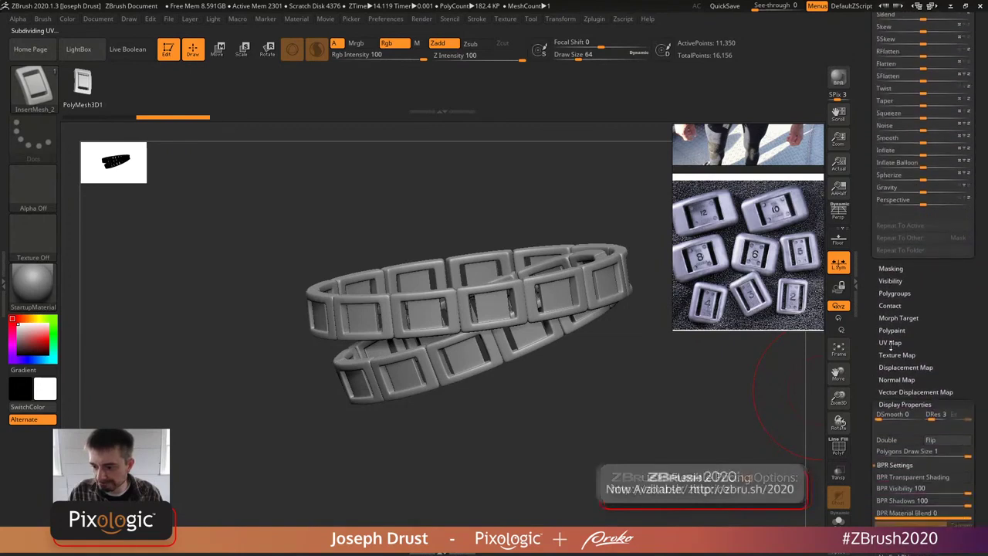
key("shift")
left_click(895, 293)
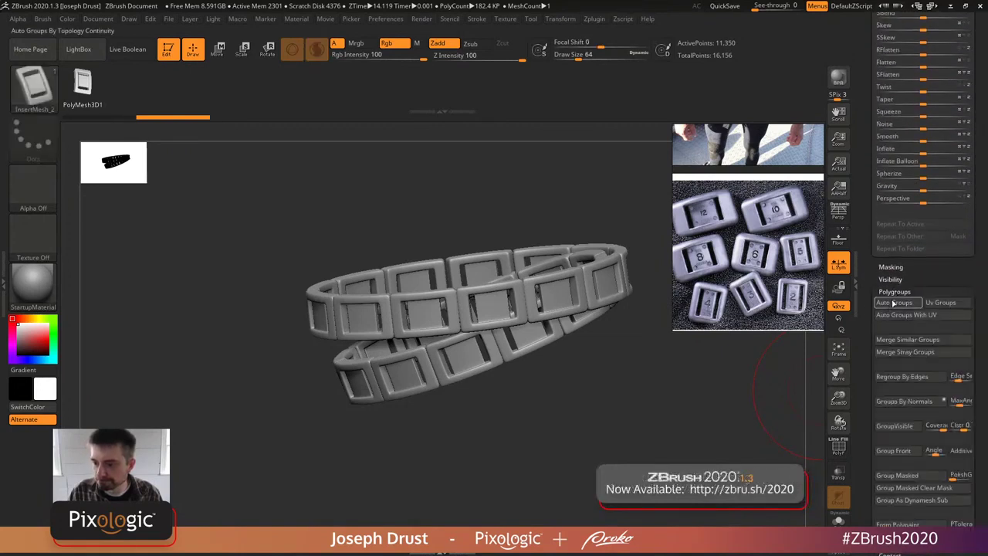
left_click_drag(595, 415, 579, 377)
- Set the draw size to 17 and hide unwanted individual weights around both belt loops, starting on the lower one
key("space")
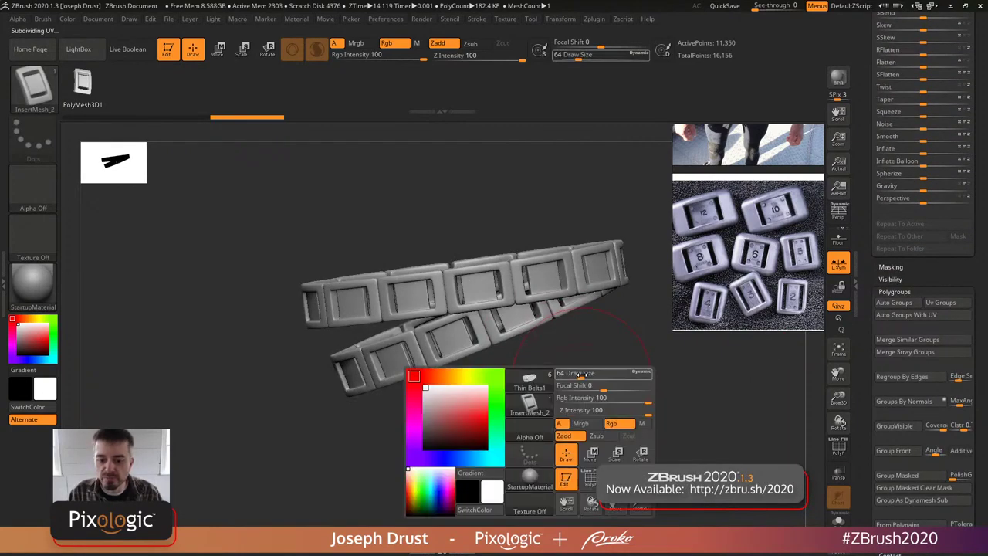
left_click(519, 320, "ctrl+shift")
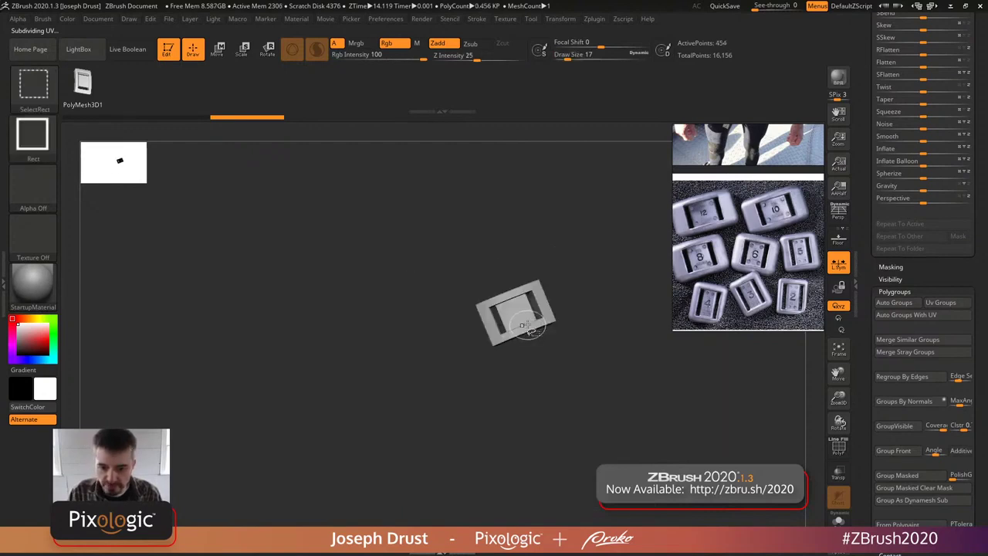
left_click(573, 319, "ctrl+shift")
left_click_drag(610, 360, 508, 346)
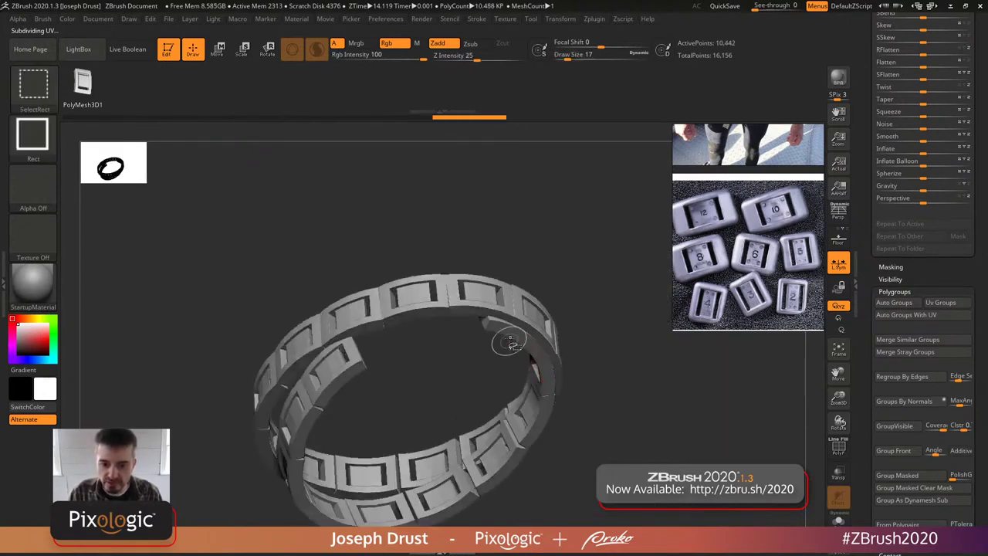
left_click(554, 380, "ctrl+shift")
left_click_drag(617, 439, 595, 339)
left_click(546, 347, "ctrl+shift")
mouse_move(578, 400)
left_mouse_down()
mouse_move(525, 409)
mouse_move(494, 386)
mouse_move(465, 332)
mouse_move(541, 198)
mouse_move(459, 322)
left_mouse_up()
left_click(432, 361, "ctrl+shift")
left_click_drag(396, 328, 231, 254)
left_click(360, 306, "ctrl+shift")
left_click(222, 251, "ctrl+shift")
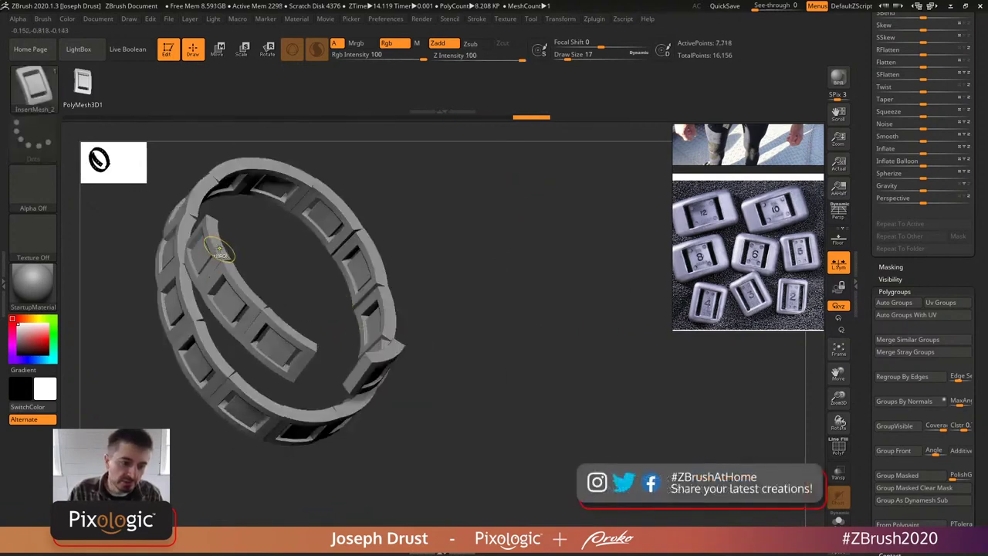
- Show the Thin Belts with the weights and hide more weights to leave irregular gaps around the belts
mouse_move(518, 298)
left_mouse_down()
mouse_move(514, 249)
mouse_move(542, 333)
mouse_move(585, 265)
left_mouse_up()
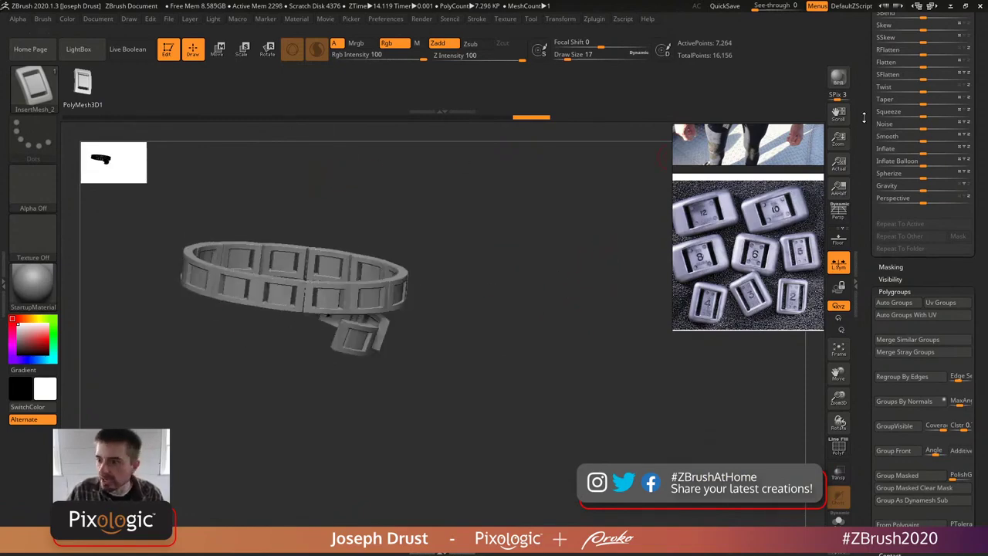
scroll(863, 114, "up", 15)
scroll(918, 269, "up", 1)
left_click_drag(652, 332, 581, 345)
key("ctrl+shift")
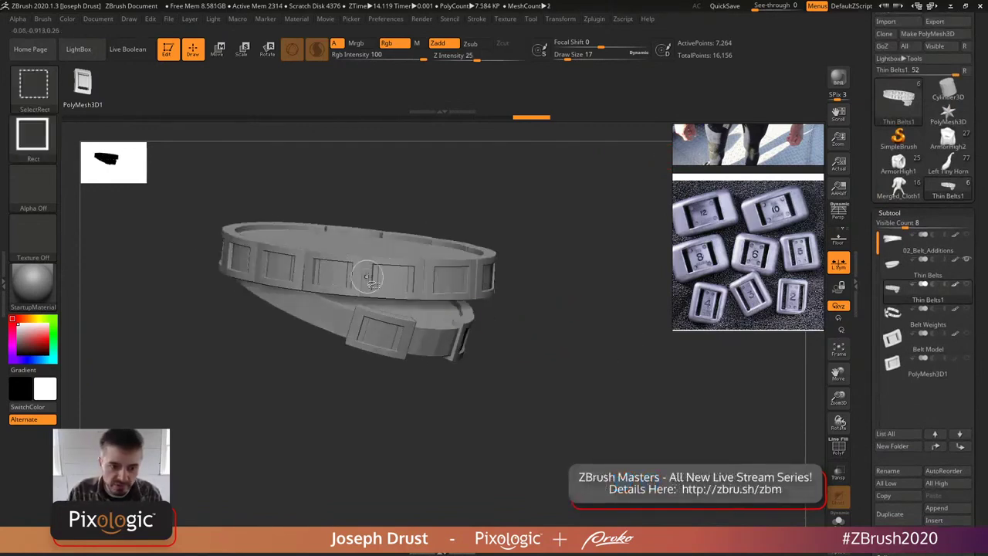
left_click_drag(529, 210, 491, 275)
mouse_move(586, 230)
left_mouse_down()
mouse_move(539, 229)
mouse_move(577, 245)
left_mouse_up()
left_click_drag(559, 191, 665, 375)
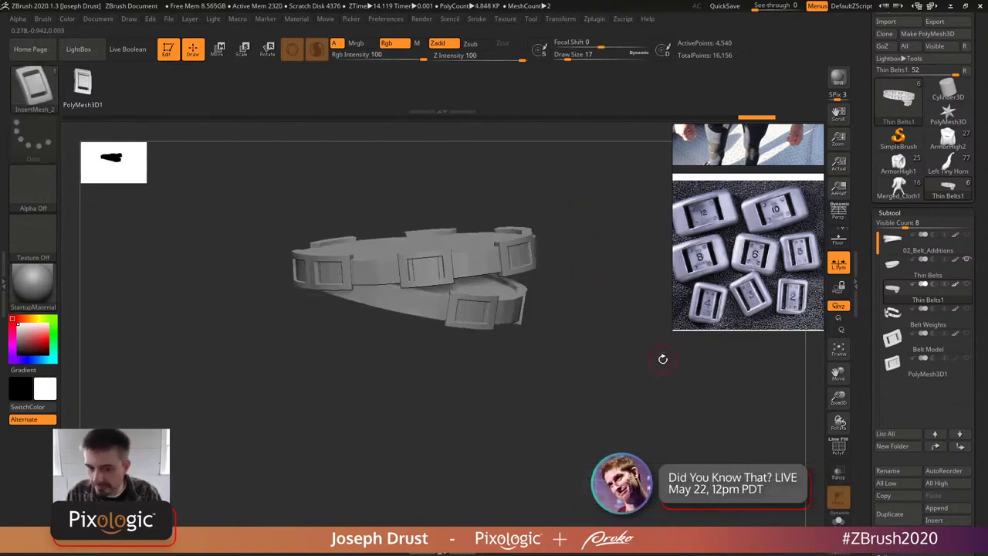
- Delete the hidden weights from the Thin Belts1 subtool
left_click(889, 213)
left_click(900, 231)
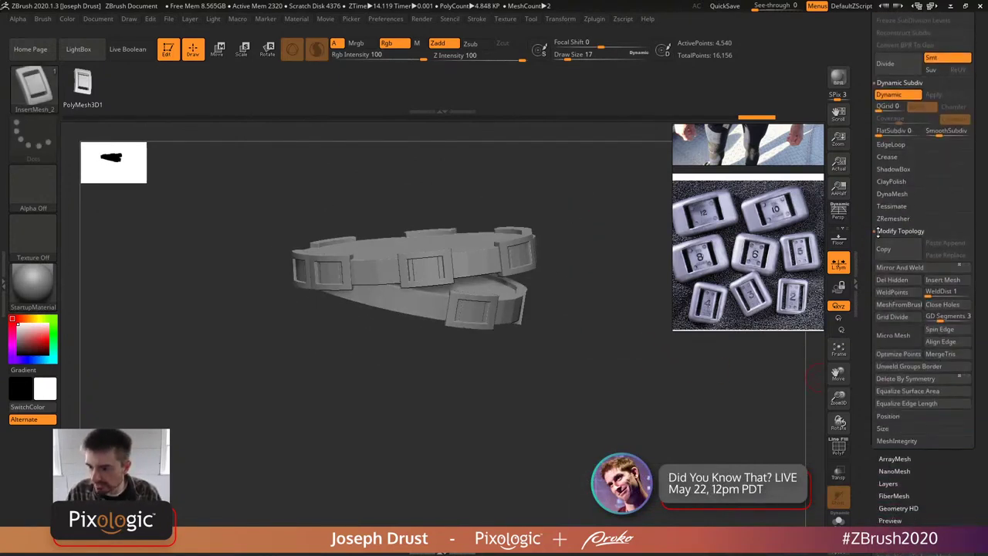
left_click(893, 280)
- Make Thin Belts the active subtool and turn on the visibility of the Belt Weights subtool
left_click_drag(657, 407, 641, 382)
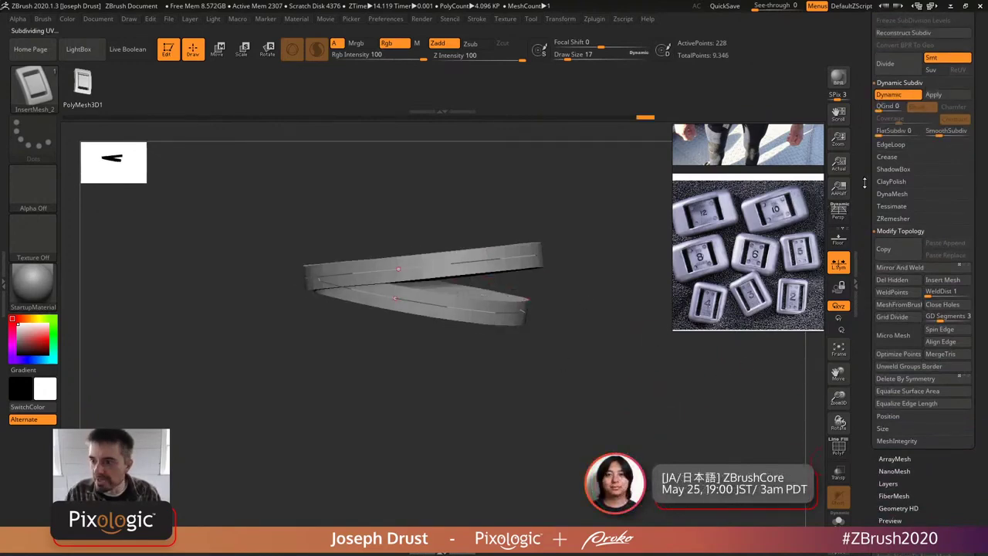
scroll(865, 311, "up", 10)
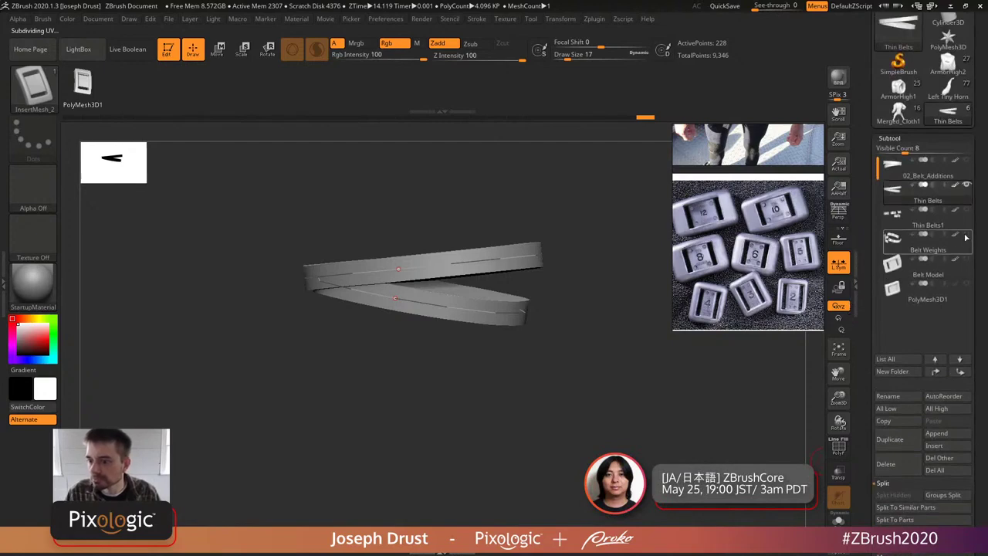
left_click(966, 238)
left_click_drag(705, 375, 518, 332)
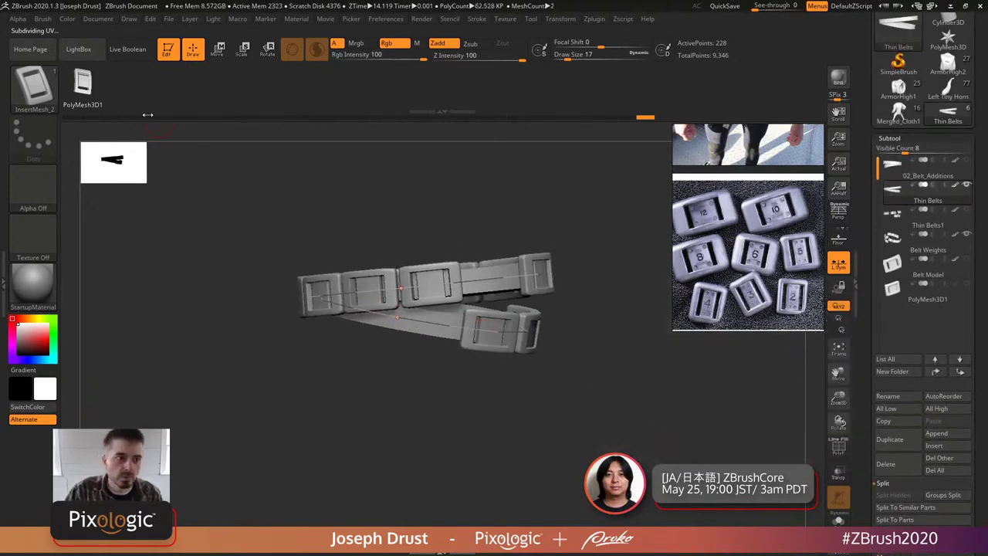
- Switch to the ClayBuildup brush and delete the framed curves from the Thin Belts
key("b")
key("c")
key("b")
mouse_move(614, 412)
left_mouse_down()
mouse_move(624, 401)
mouse_move(671, 410)
left_mouse_up()
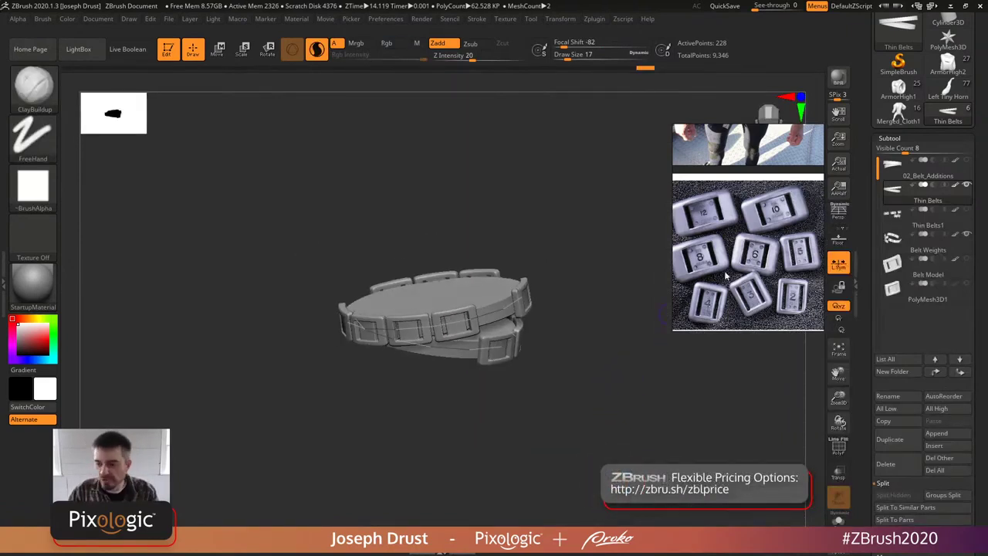
mouse_move(914, 201)
left_click_drag(742, 386, 642, 249)
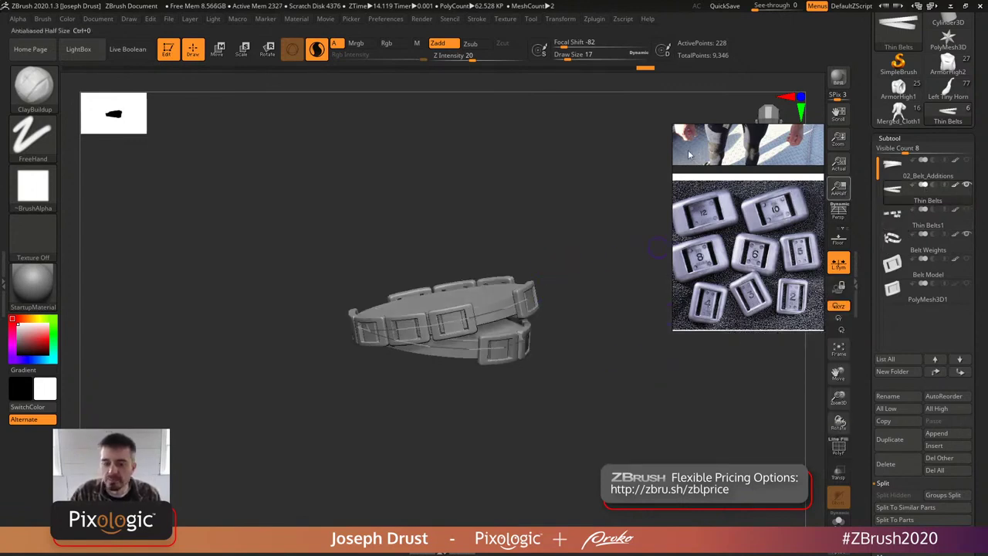
left_click(476, 18)
left_click_drag(610, 355, 668, 376)
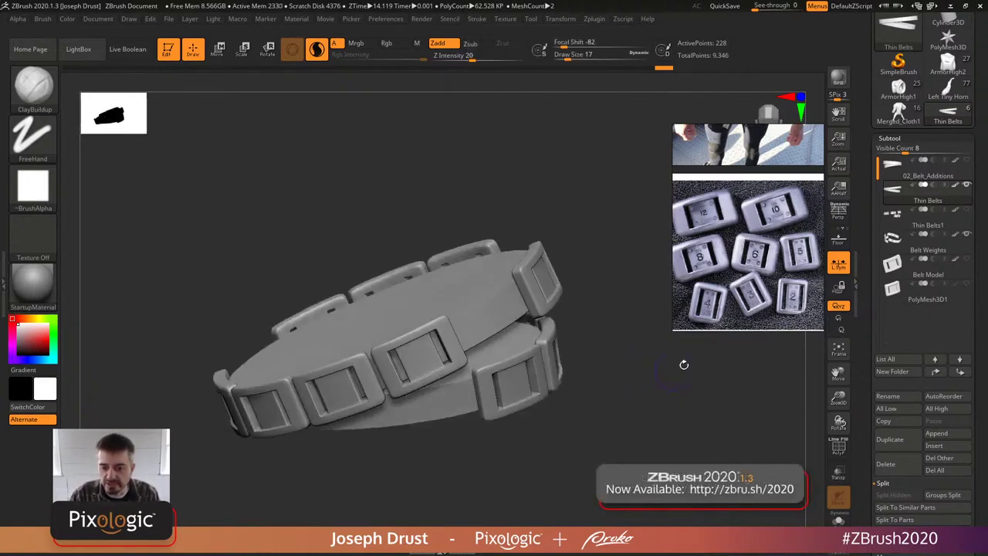
- Check the Thin Belts' polyframe and apply dynamic subdivision to turn it into real subdivision levels
left_click(839, 451)
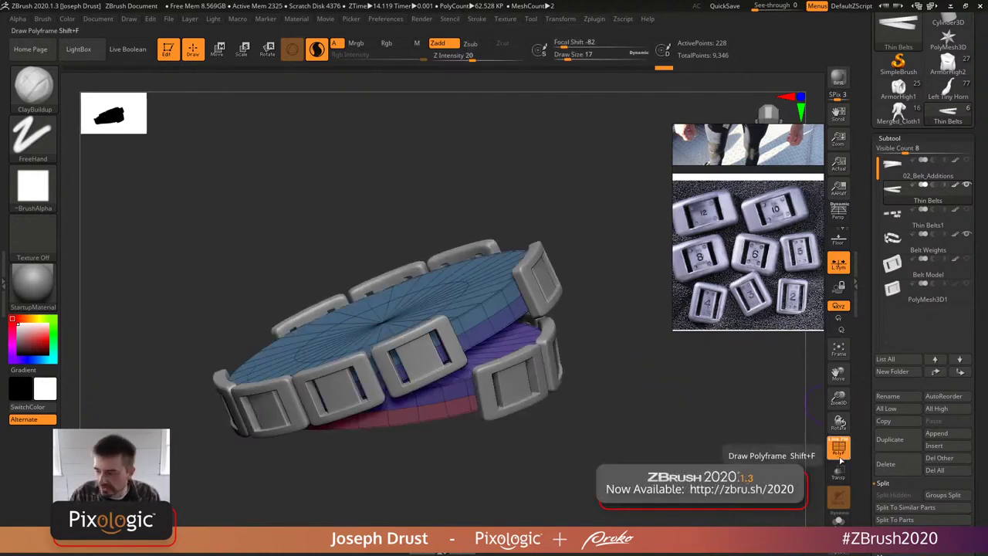
left_click(839, 450)
scroll(927, 293, "down", 5)
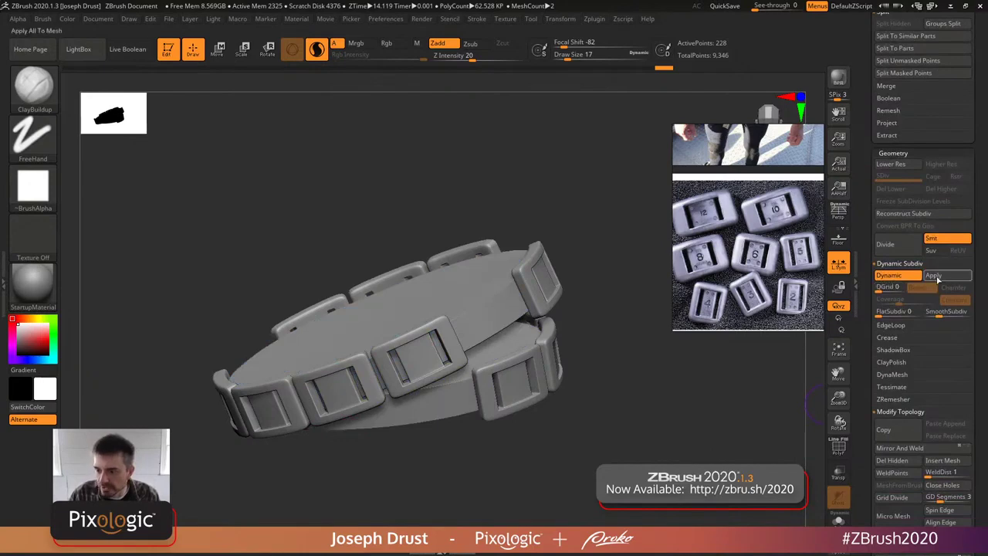
left_click(935, 275)
- Pull the belt strap outward within the opening of the front belt weight using the Move brush at draw size 35
left_click_drag(708, 392, 711, 431)
left_click_drag(610, 244, 606, 332)
key("b")
key("m")
key("v")
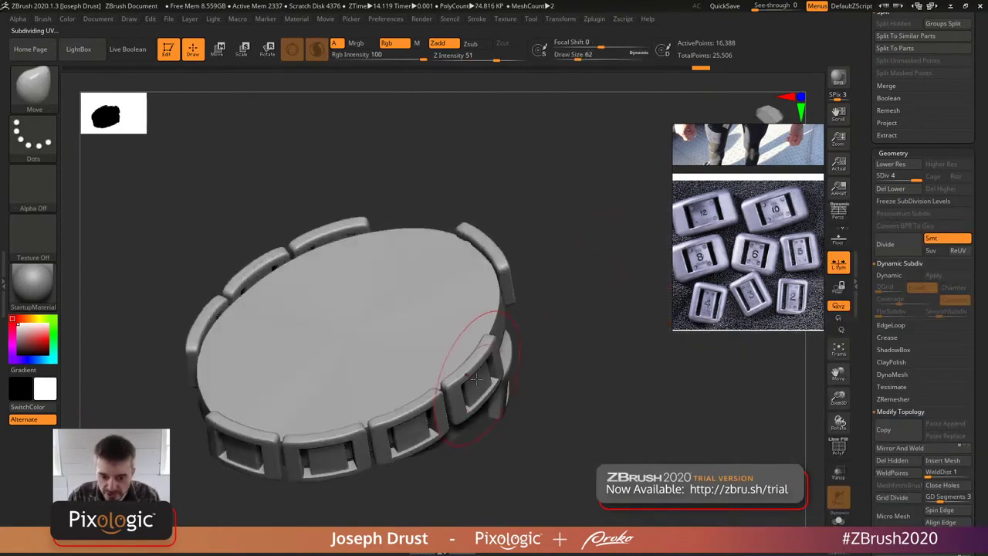
left_click_drag(515, 394, 503, 368)
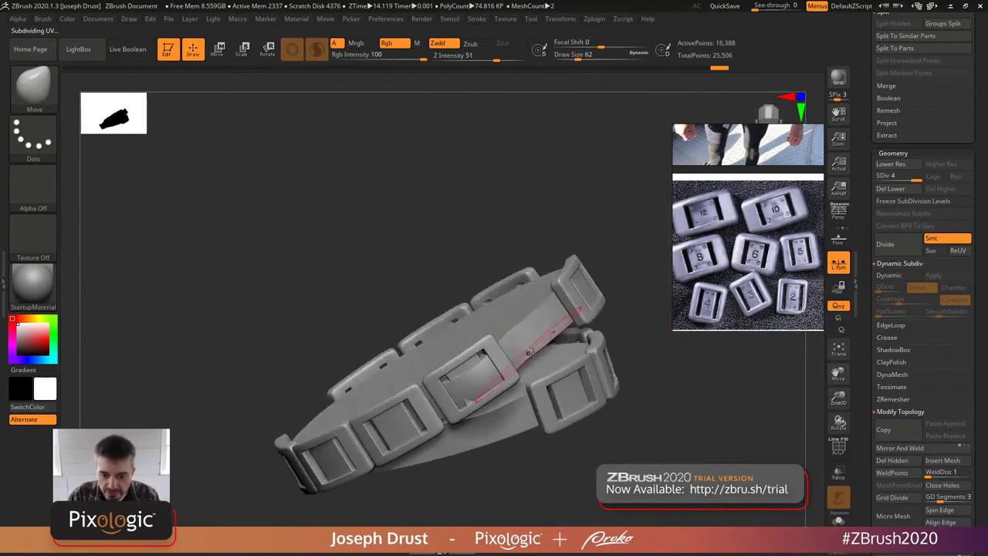
right_click_drag(481, 373, 474, 374, "ctrl")
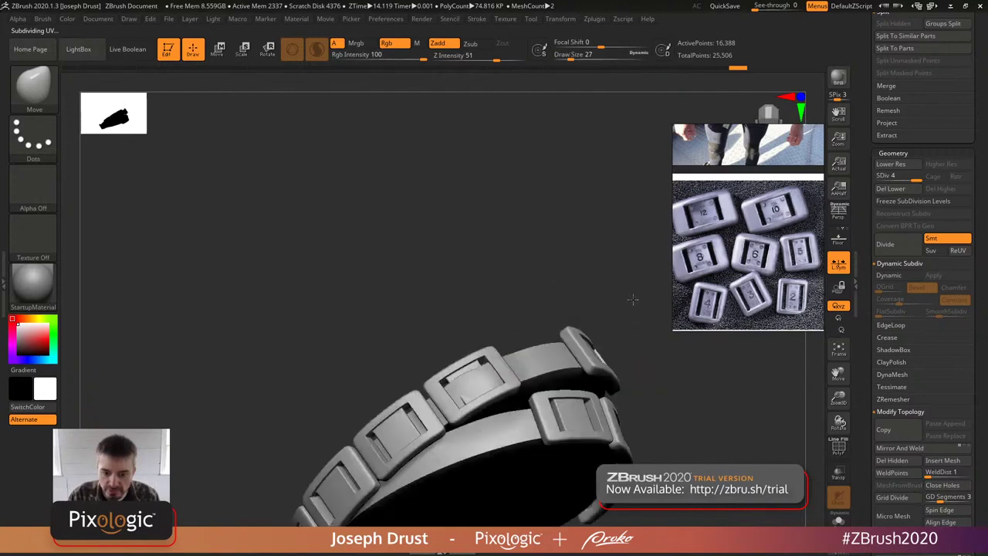
right_click(472, 372)
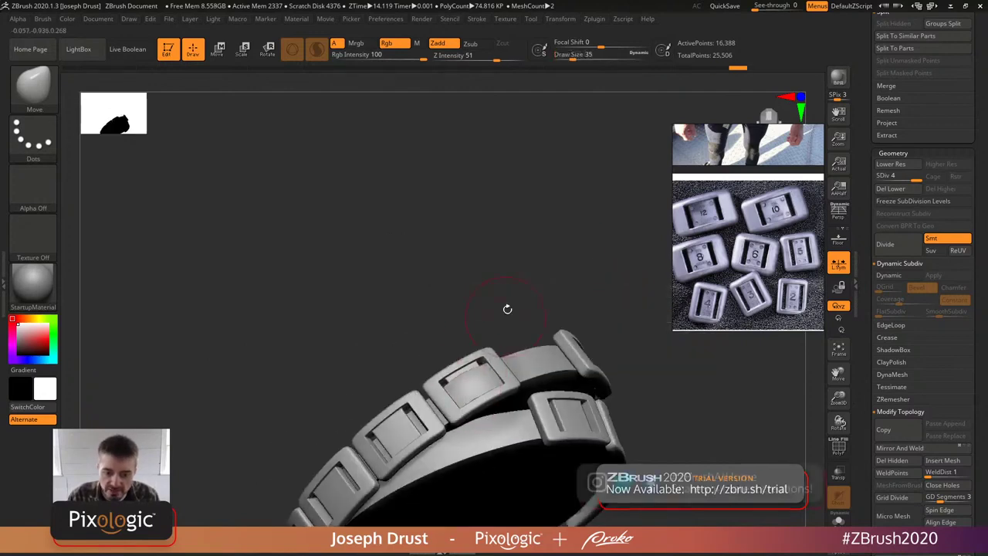
left_click_drag(505, 320, 463, 375)
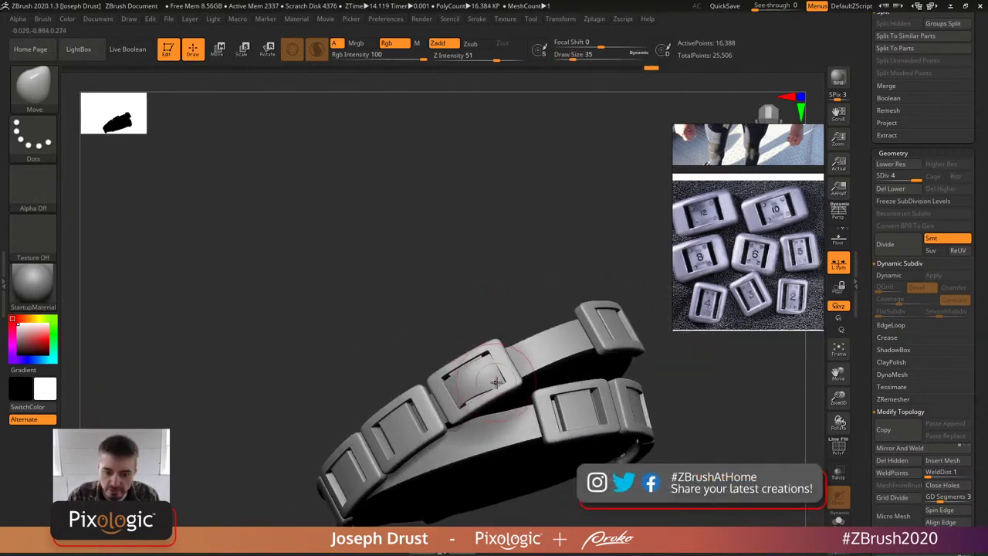
left_click_drag(505, 302, 576, 282)
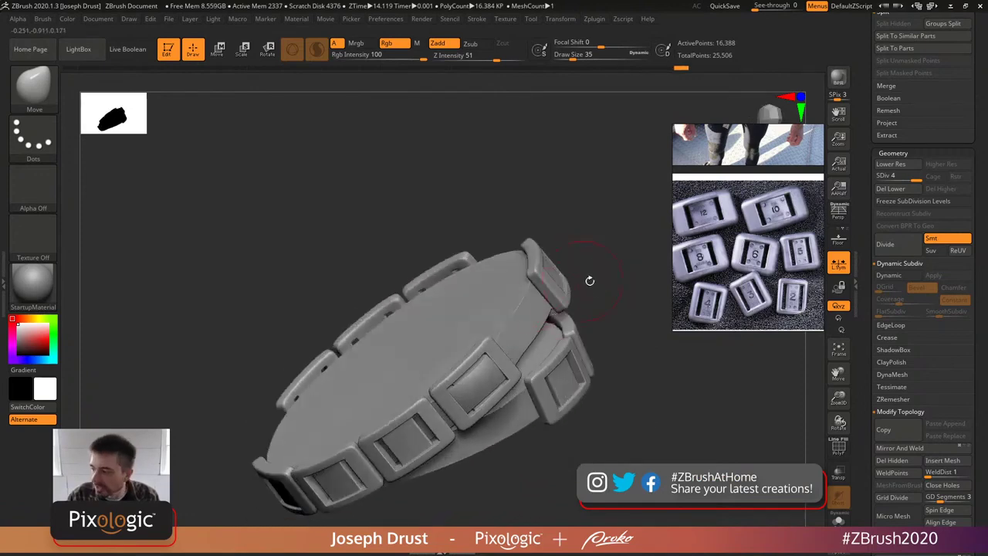
- Build up wrinkles on the strap inside the weight's opening with ClayBuildup at draw size 9 on subdivision level 3
mouse_move(632, 242)
left_mouse_down()
mouse_move(614, 228)
mouse_move(564, 233)
mouse_move(446, 308)
left_mouse_up()
key("b")
key("c")
key("b")
key("space")
key("shift+d")
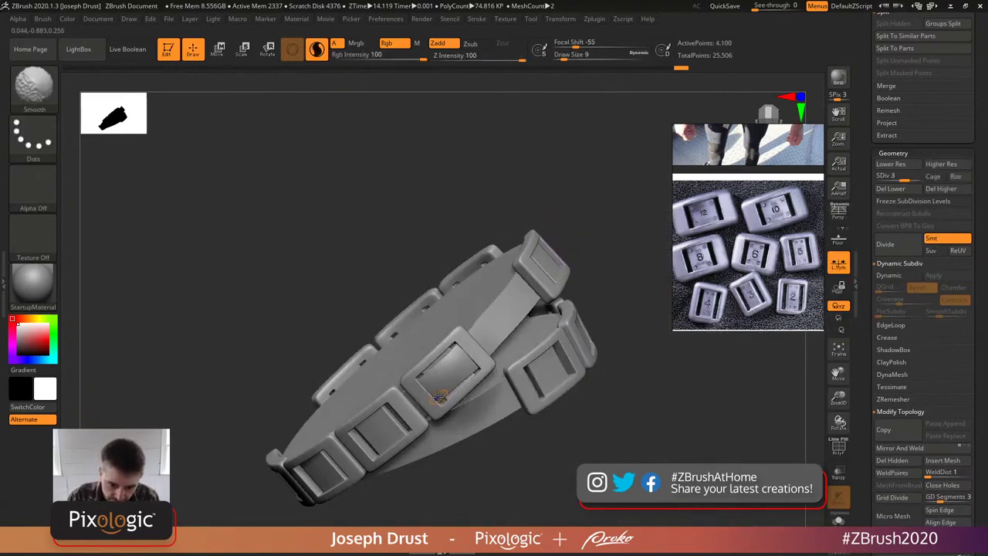
left_click(483, 355)
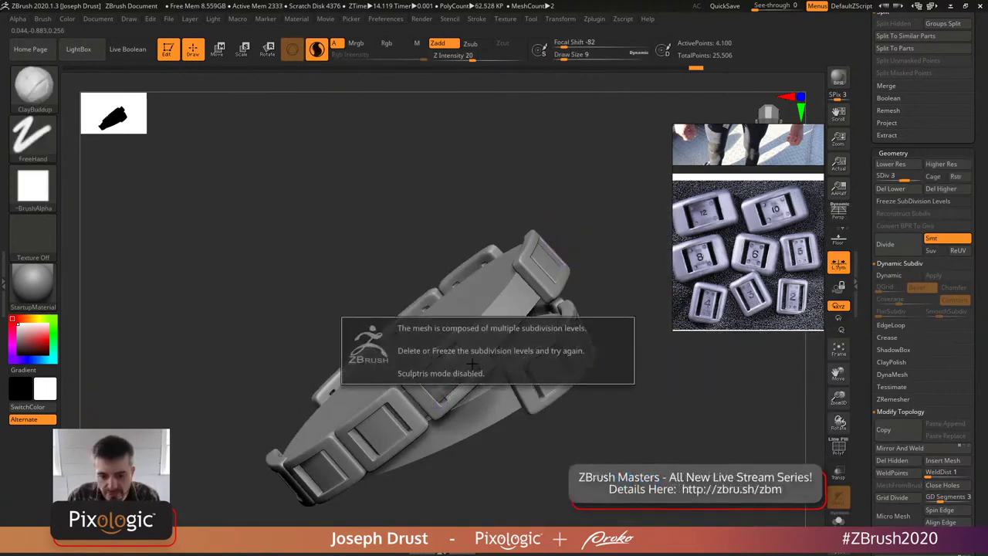
left_click(470, 356)
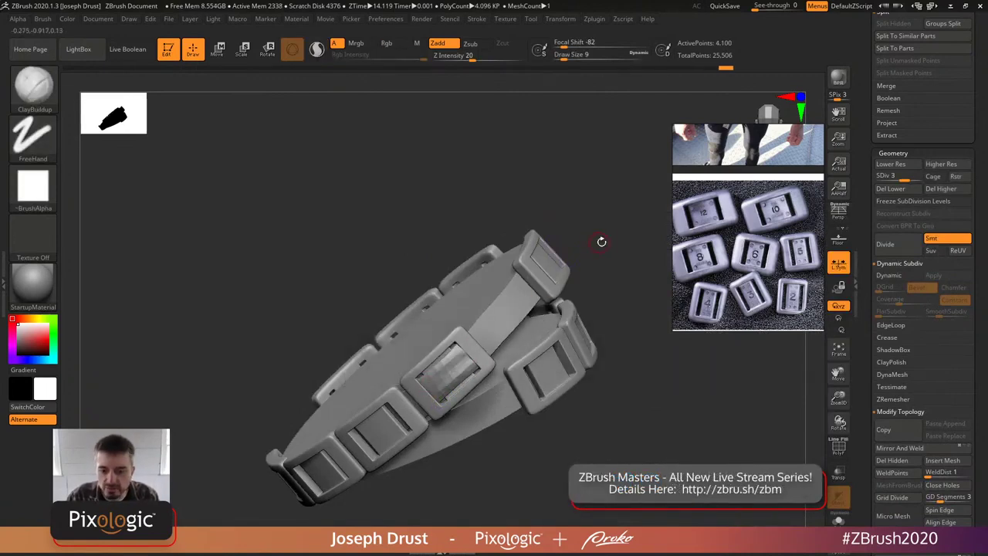
- Build up lengthwise folds on the exposed strap between the two upper weights and smooth them at subdivision level 4
left_click_drag(598, 239, 499, 331)
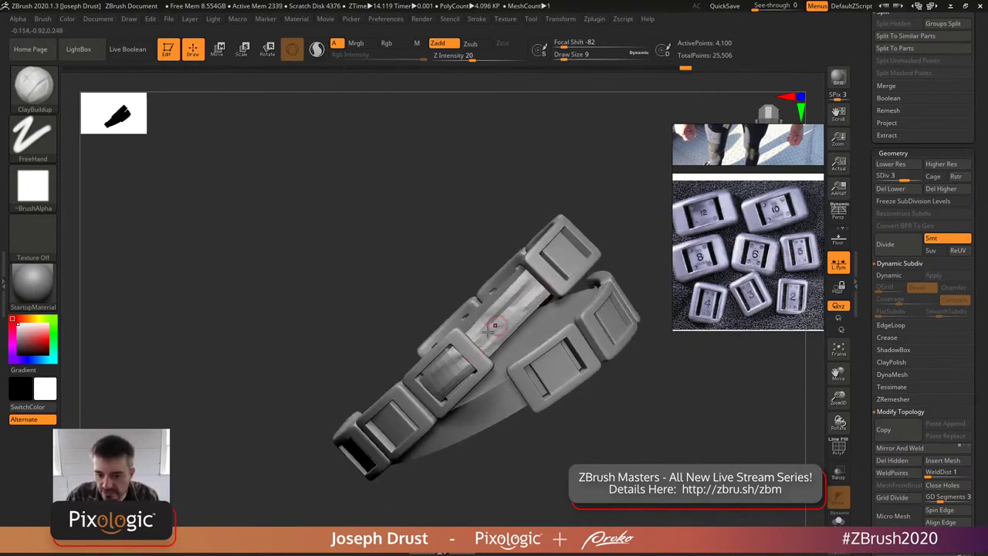
key("d")
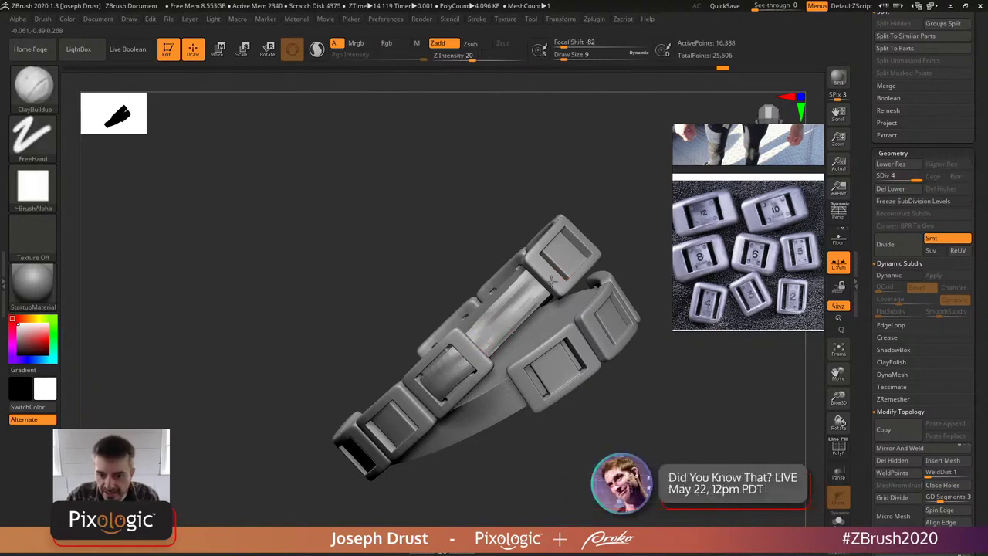
left_click_drag(533, 305, 522, 283, "shift")
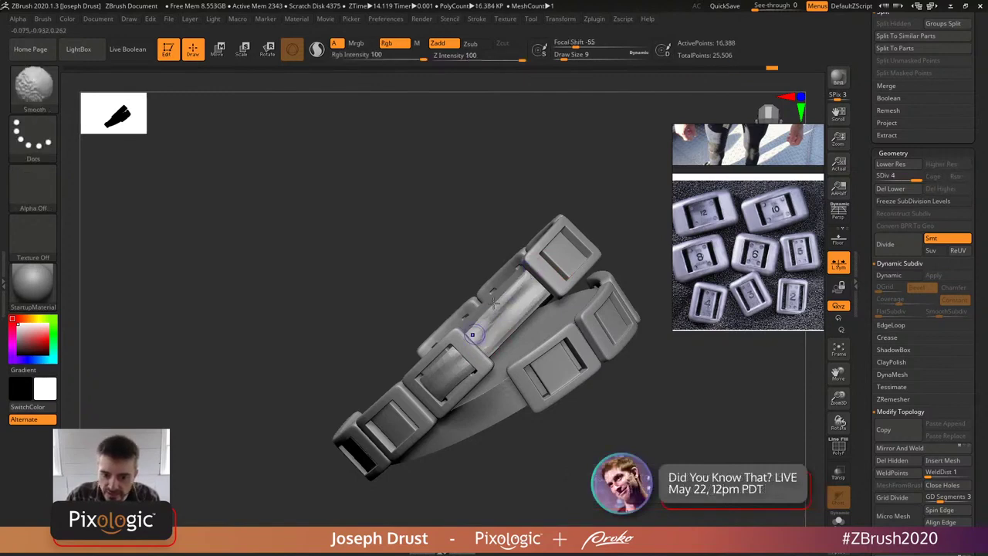
- Add more ClayBuildup folds to the strap inside and beside the weight and smooth the ones in the opening
right_click_drag(462, 345, 462, 345)
left_click_drag(426, 397, 461, 363)
left_click_drag(457, 366, 444, 376, "shift")
right_click_drag(444, 376, 586, 232)
left_click_drag(479, 324, 505, 303)
right_click_drag(502, 339, 592, 251)
mouse_move(625, 301)
right_mouse_down()
mouse_move(624, 260)
mouse_move(602, 260)
mouse_move(636, 276)
mouse_move(598, 276)
right_mouse_up()
- Define fine creases along the strap's edges and folds with the custom Jdrust_Standard brush at draw size 2 on subdivision level 5
left_click(34, 87)
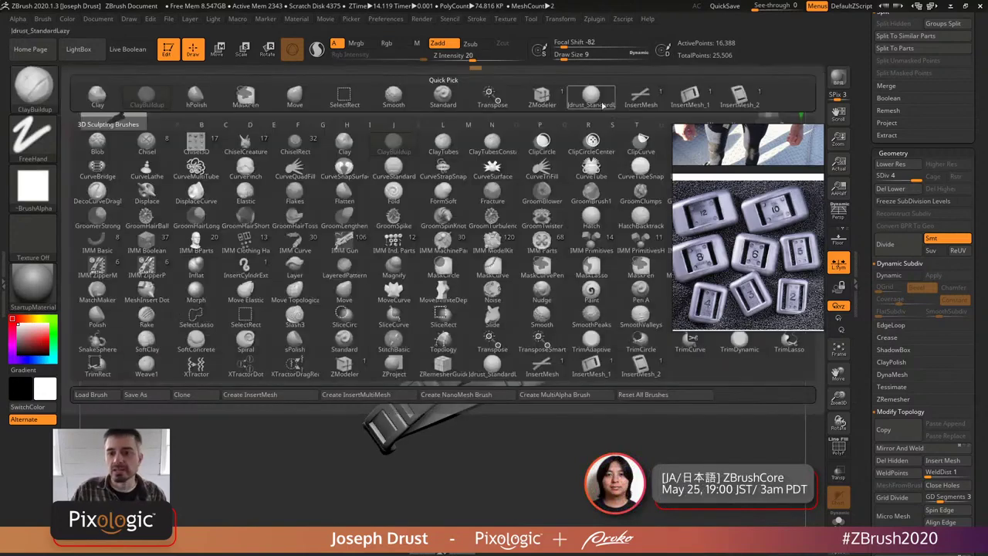
left_click(595, 96)
mouse_move(600, 369)
right_mouse_down()
mouse_move(611, 266)
mouse_move(627, 293)
mouse_move(648, 240)
mouse_move(615, 260)
right_mouse_up()
key("d")
key("space")
right_click_drag(627, 223, 610, 254)
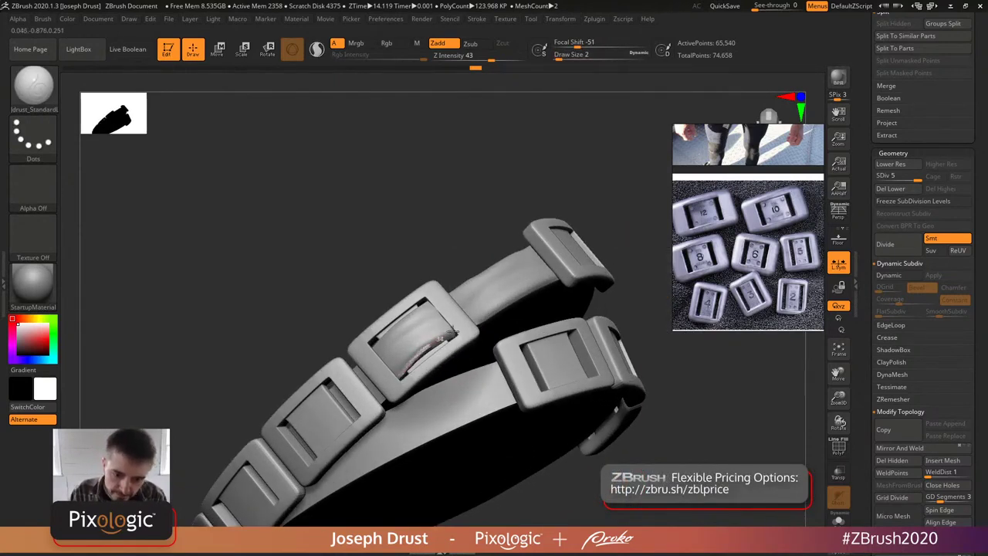
mouse_move(477, 329)
right_mouse_down()
mouse_move(556, 249)
mouse_move(569, 254)
mouse_move(606, 233)
mouse_move(415, 377)
right_mouse_up()
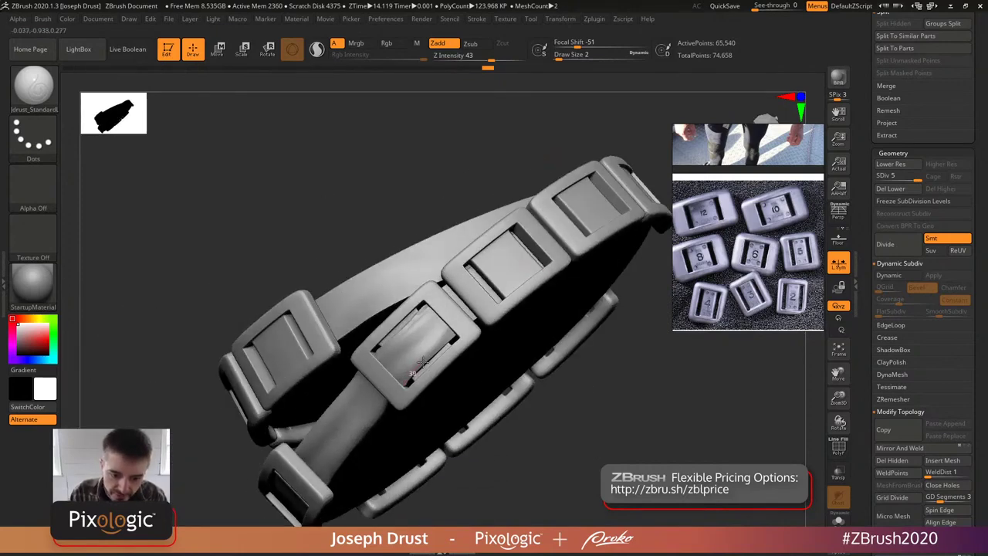
right_click_drag(460, 330, 449, 311)
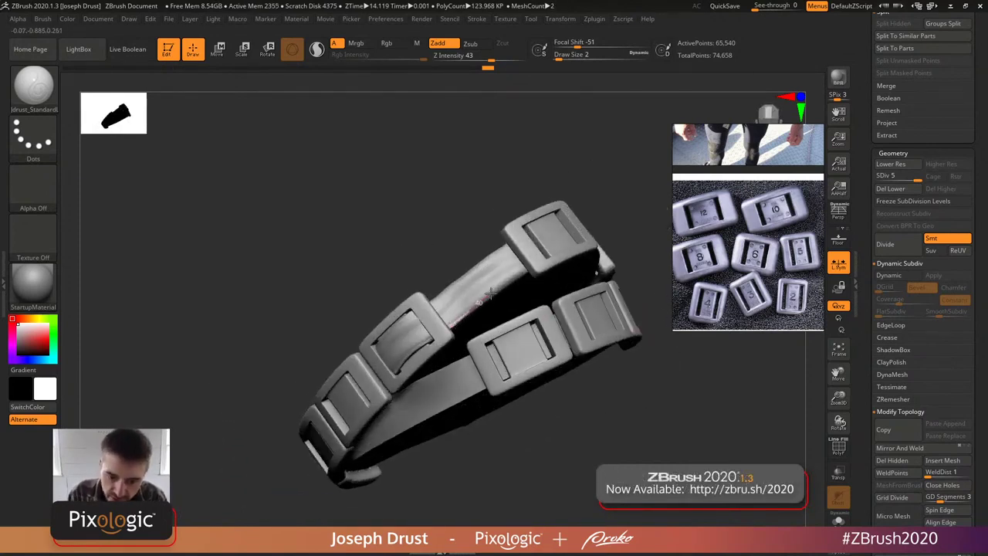
right_click_drag(547, 257, 442, 366)
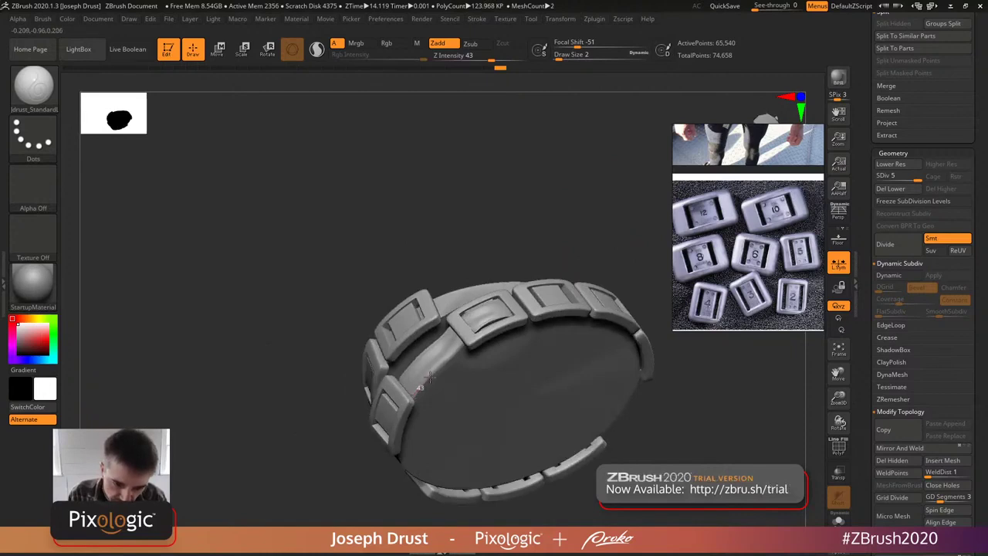
mouse_move(541, 223)
right_mouse_down()
mouse_move(536, 173)
mouse_move(521, 260)
mouse_move(618, 208)
mouse_move(399, 338)
right_mouse_up()
- Adjust the strap's shape inside the weight's opening with the Move brush at draw size 27
key("b")
key("m")
key("v")
key("space")
key("space")
left_click_drag(396, 363, 391, 348)
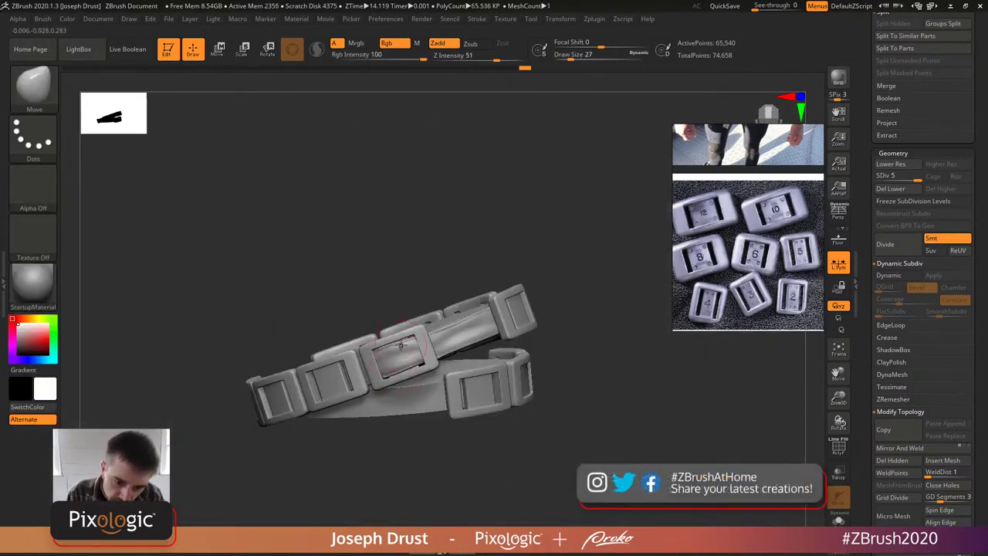
right_click_drag(620, 290, 638, 338, "ctrl")
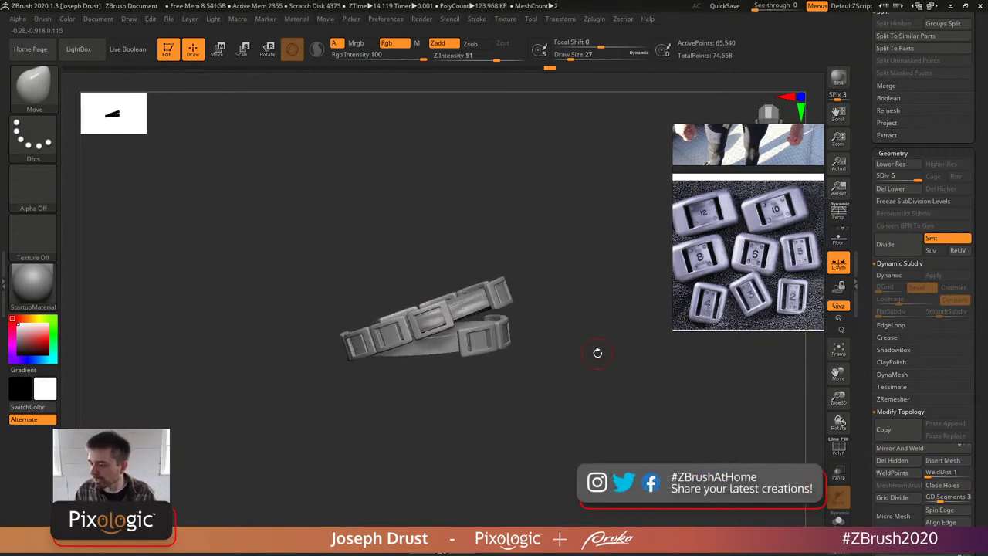
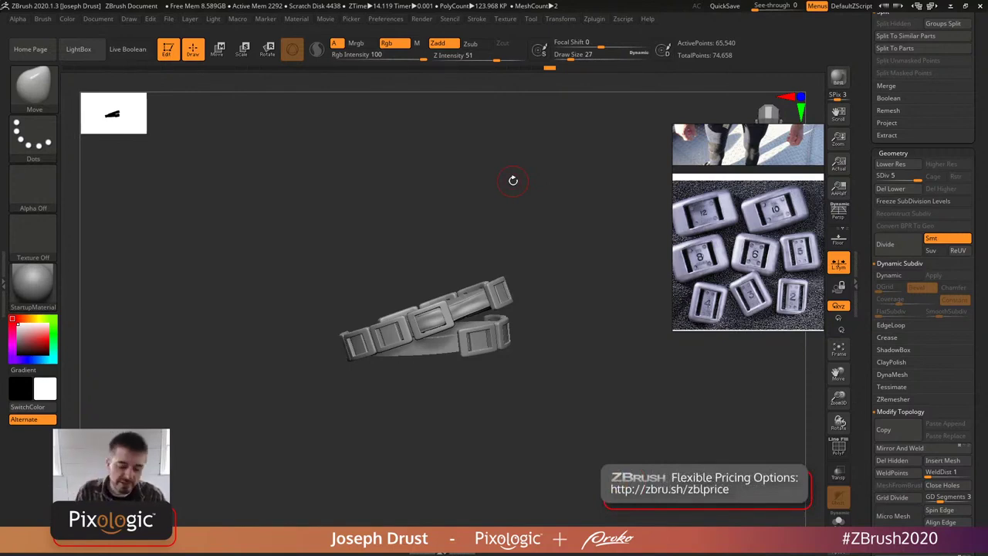
- Load the Leathery Skin13 alpha from the alpha library
left_click_drag(541, 275, 536, 240)
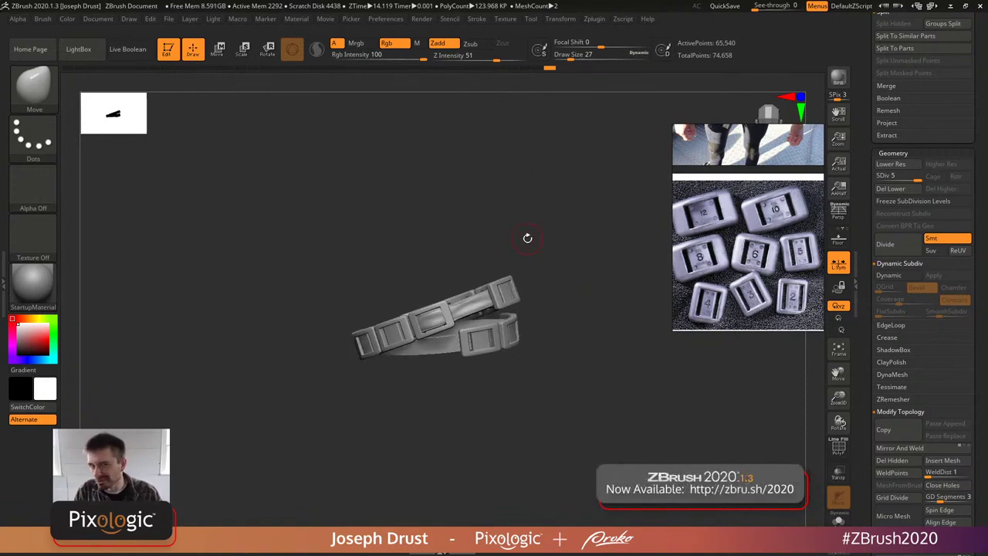
key("comma")
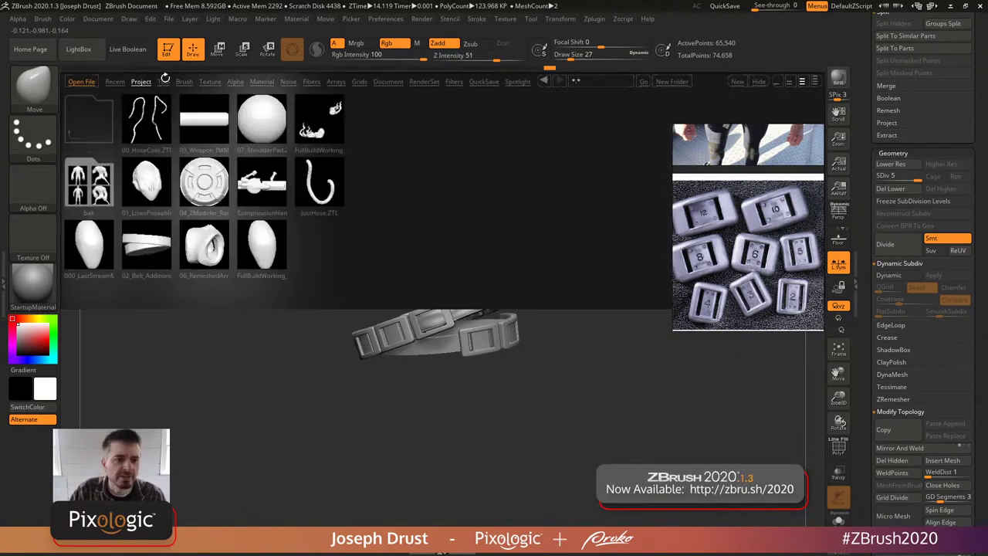
left_click(229, 81)
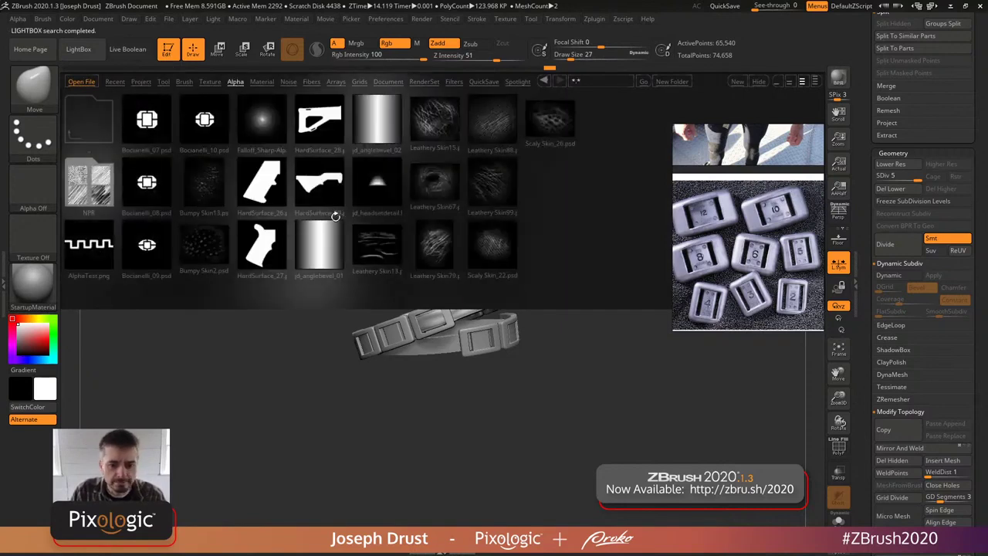
left_click(380, 252)
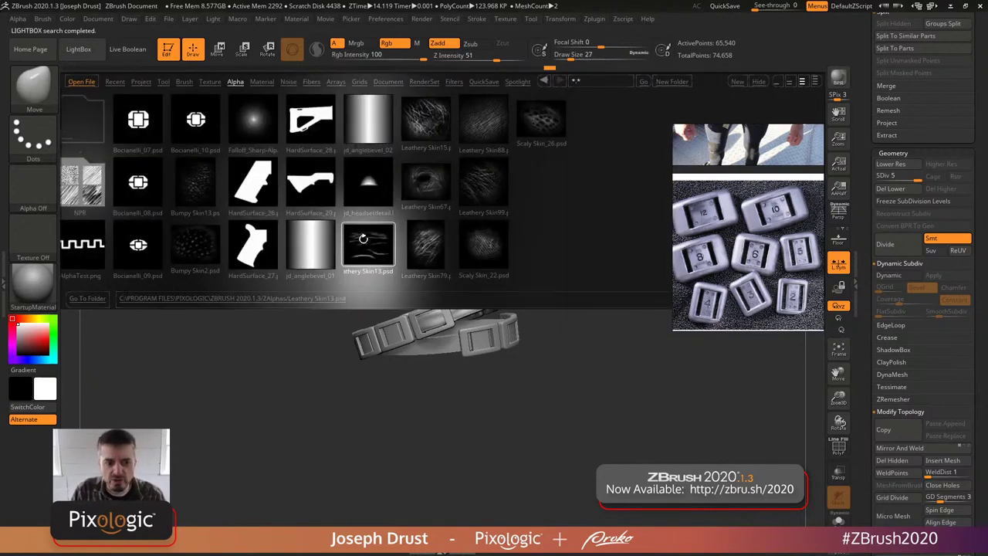
double_click(380, 252)
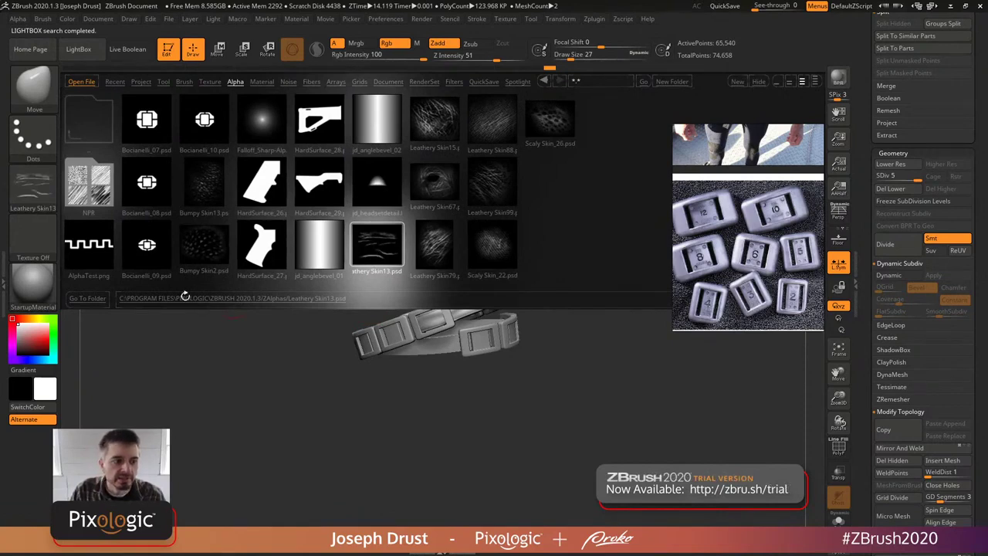
- Clear the Move brush's alpha and set up the Standard brush with the DragRect stroke and the Leathery Skin13 alpha
left_click(33, 186)
key("b")
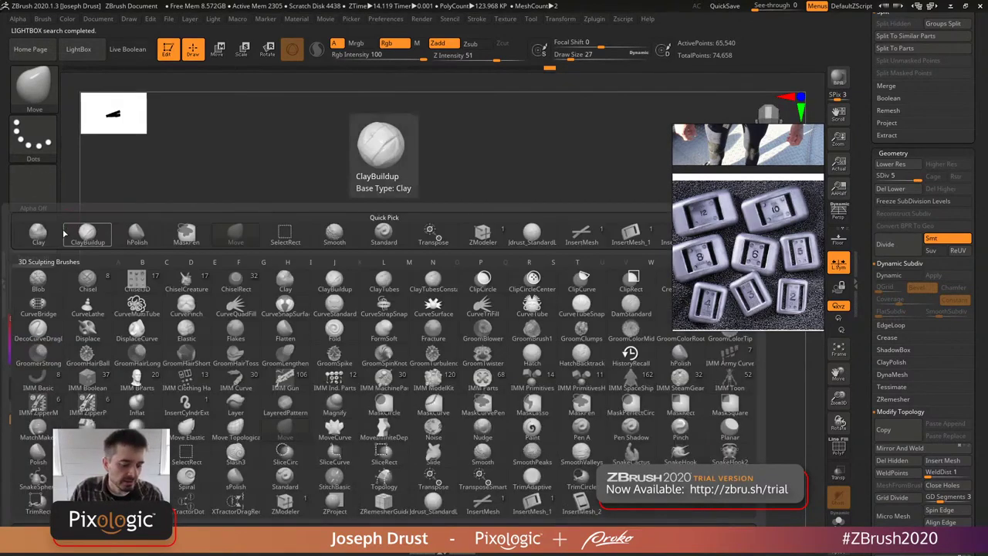
key("s")
key("t")
left_click(33, 137)
left_click(145, 148)
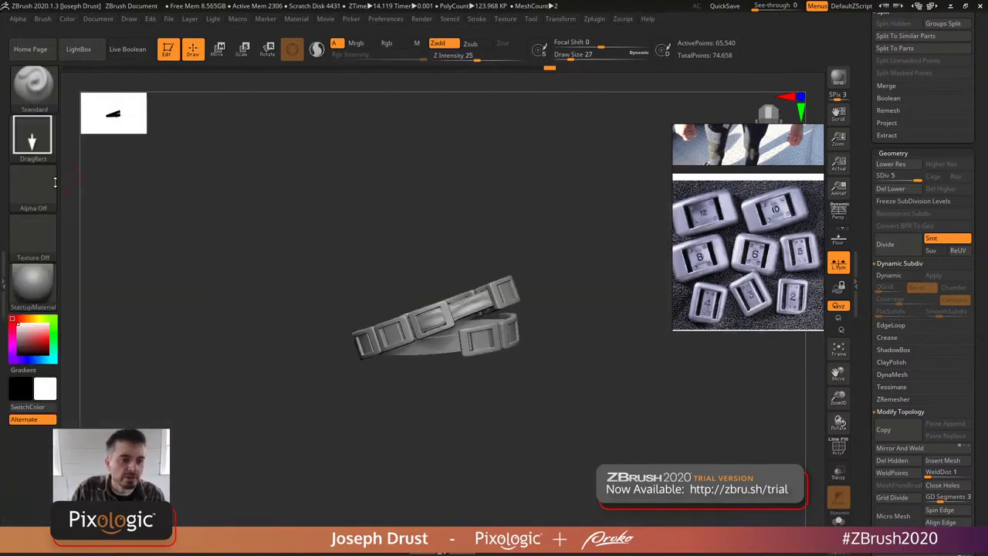
left_click(33, 185)
left_click(342, 194)
- Test the leather alpha on the strap, undo it, and stamp it again at Z Intensity 10 on subdivision level 6
left_click_drag(593, 220, 438, 278)
mouse_move(423, 310)
left_mouse_down()
mouse_move(380, 344)
mouse_move(377, 308)
left_mouse_up()
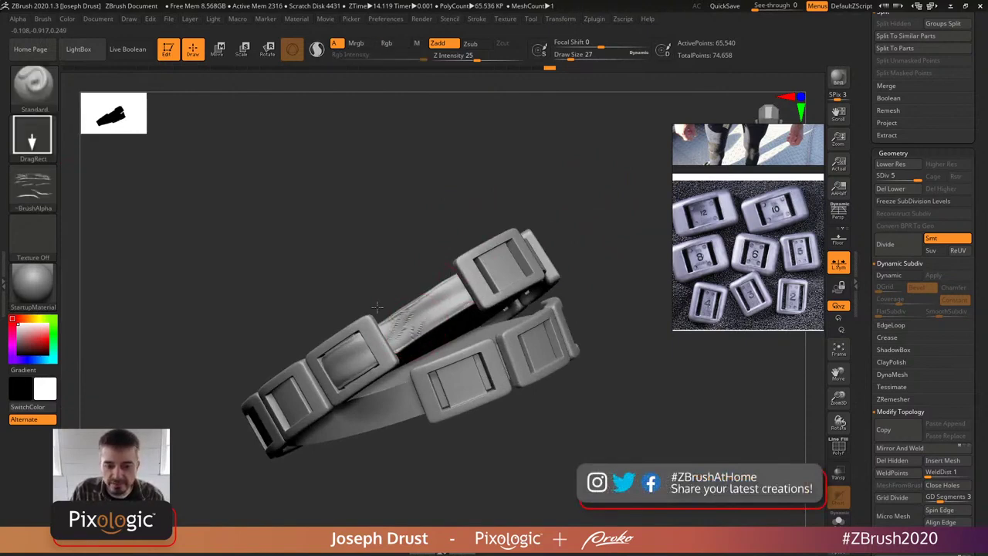
key("ctrl+d")
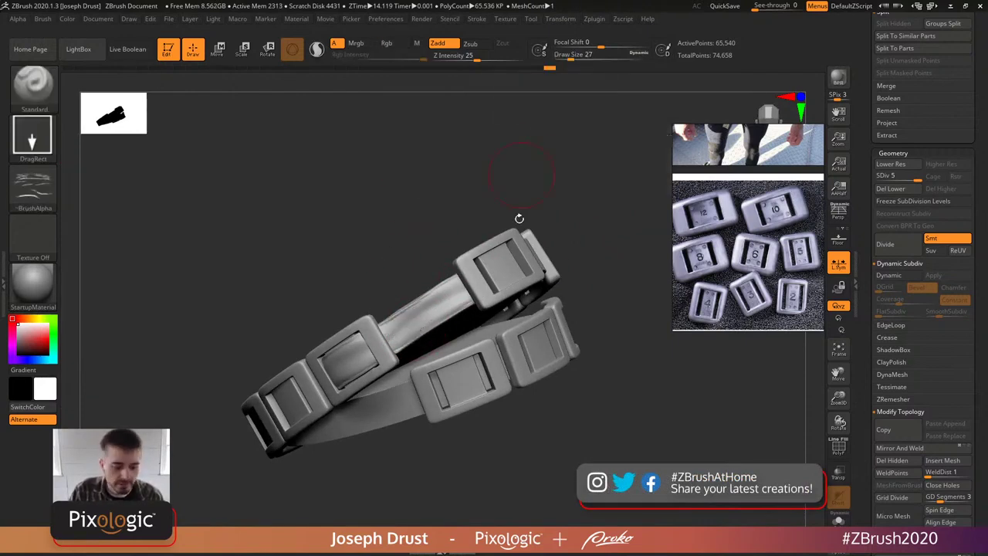
key("ctrl+z")
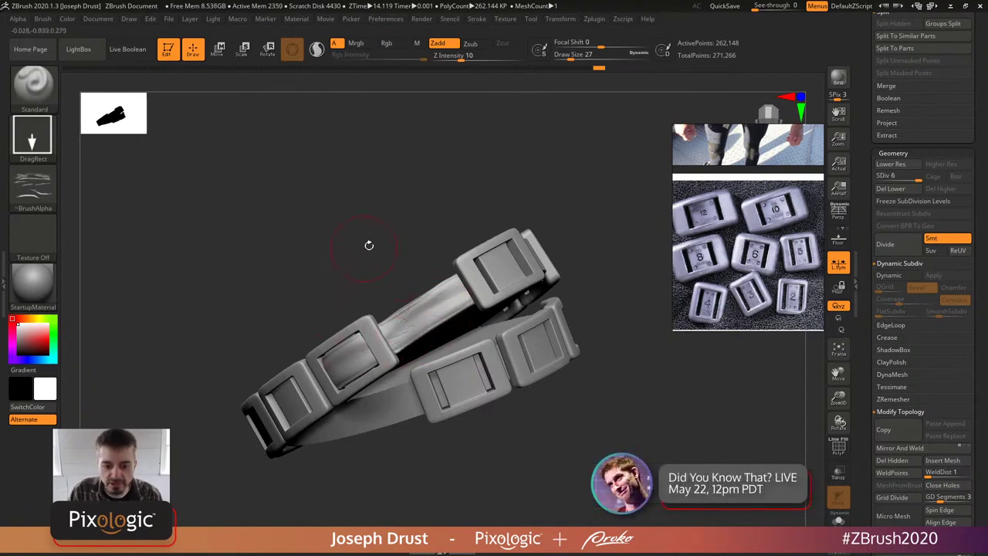
left_click_drag(363, 247, 337, 361)
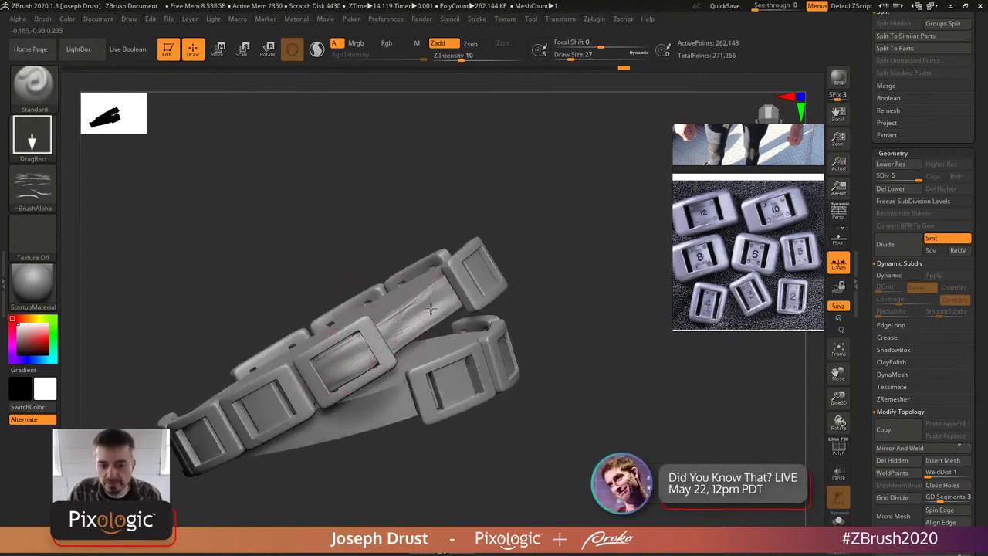
- Change the stroke to Color Spray, texture the strap with the leather alpha, and smooth the area inside the weight
left_click(31, 135)
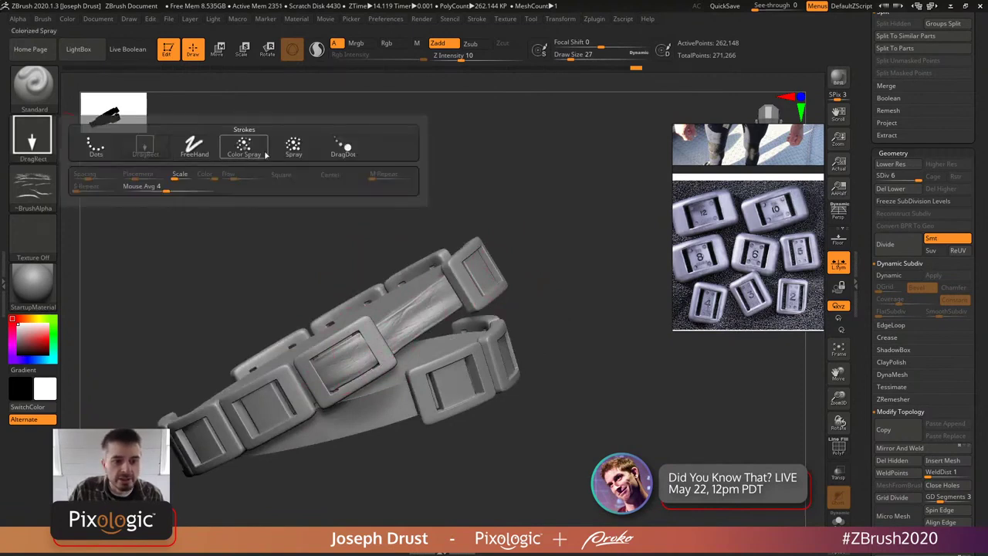
left_click(246, 147)
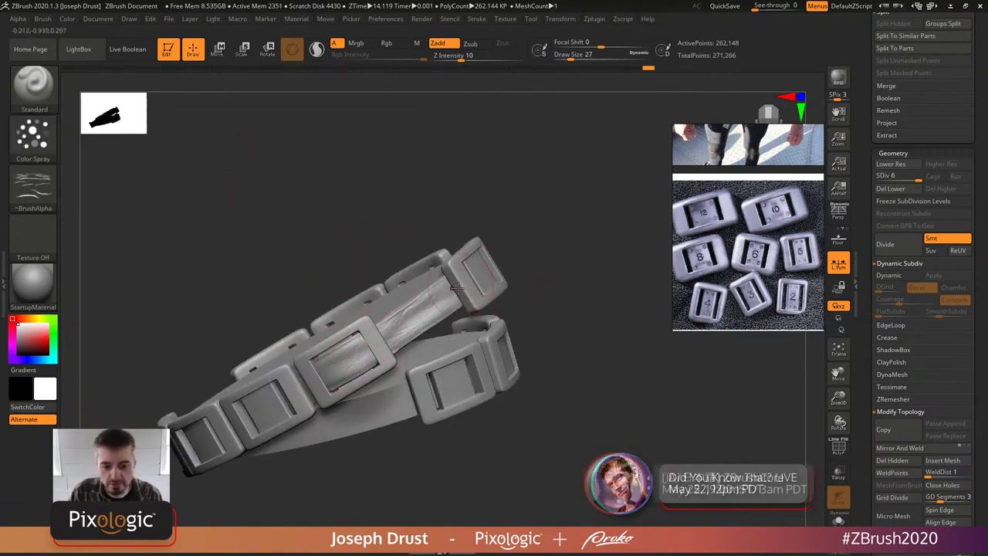
left_click_drag(369, 353, 320, 404, "shift")
left_click_drag(567, 293, 421, 322)
left_click_drag(581, 265, 549, 228)
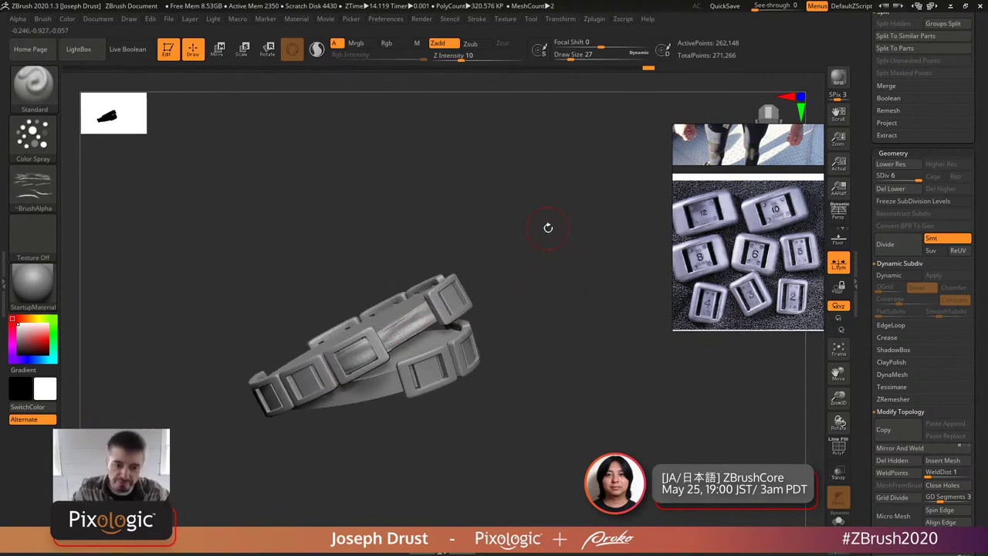
left_click_drag(573, 253, 595, 219)
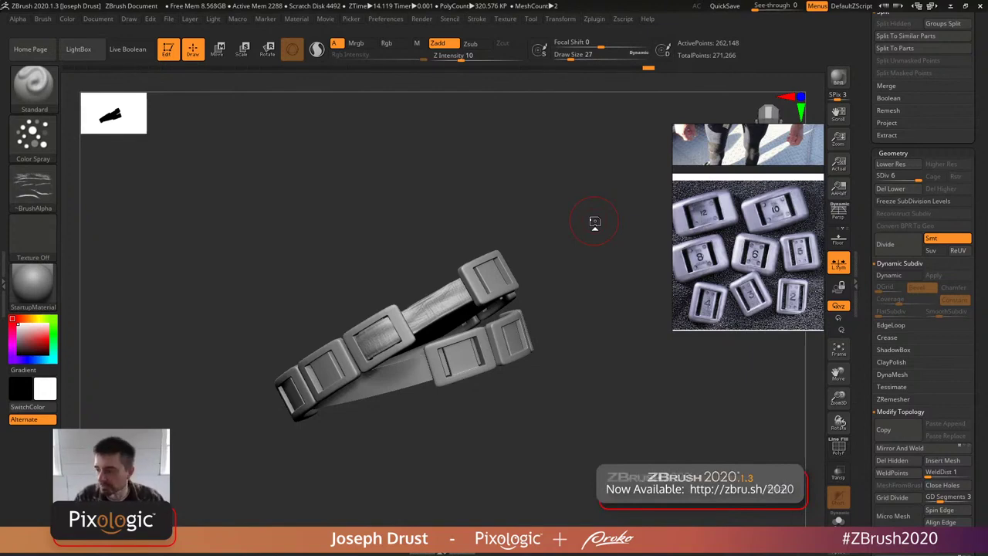
- Switch to the Belt Model subtool, frame it in the view and display its polygroups with PolyFrame
left_click(533, 287)
left_click_drag(533, 289, 617, 251)
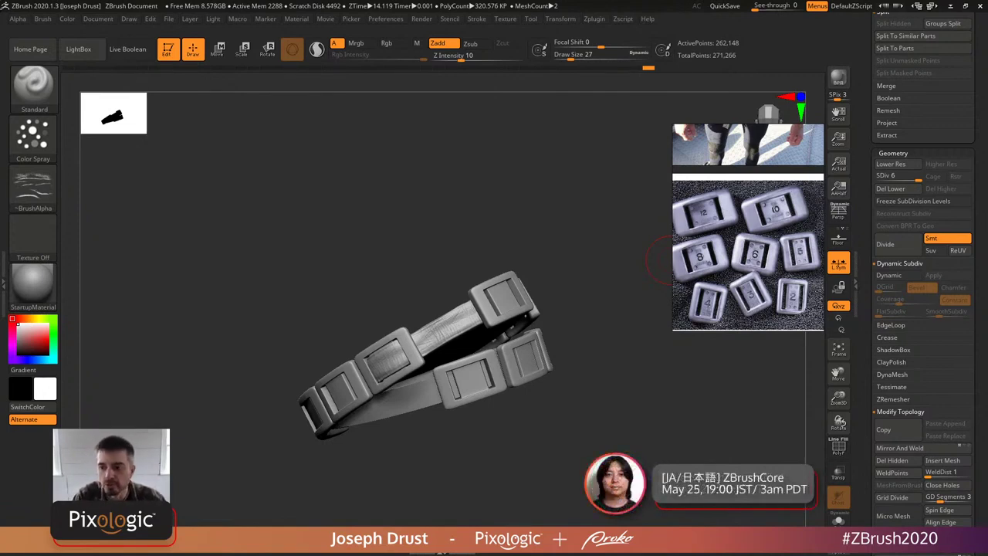
left_click_drag(868, 116, 869, 324)
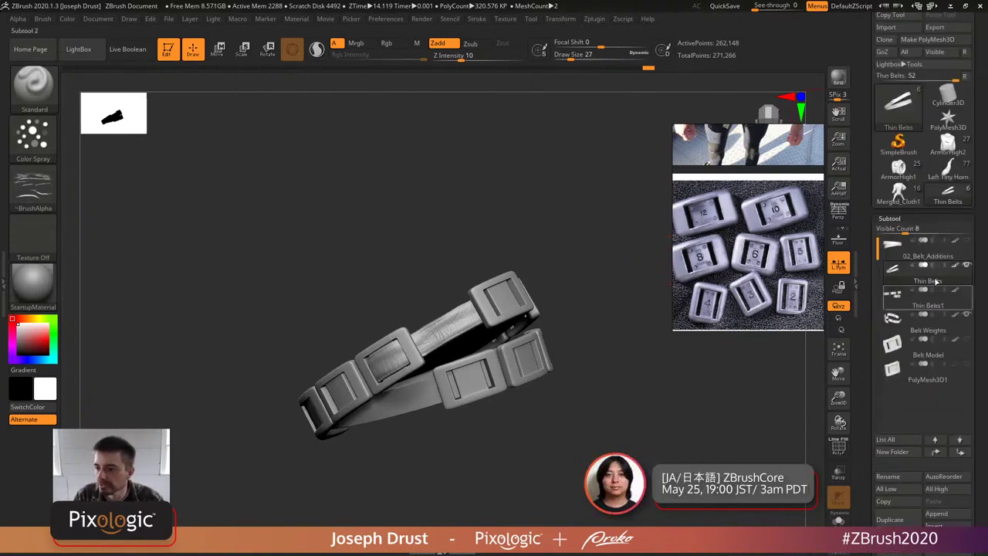
left_click(927, 345)
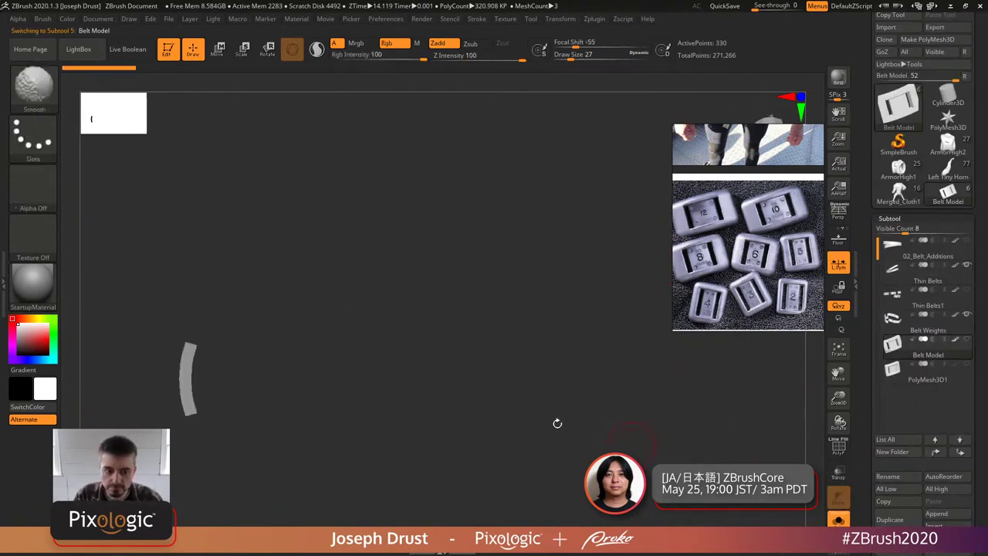
key("shift+f")
left_click_drag(632, 384, 617, 366)
key("shift+f")
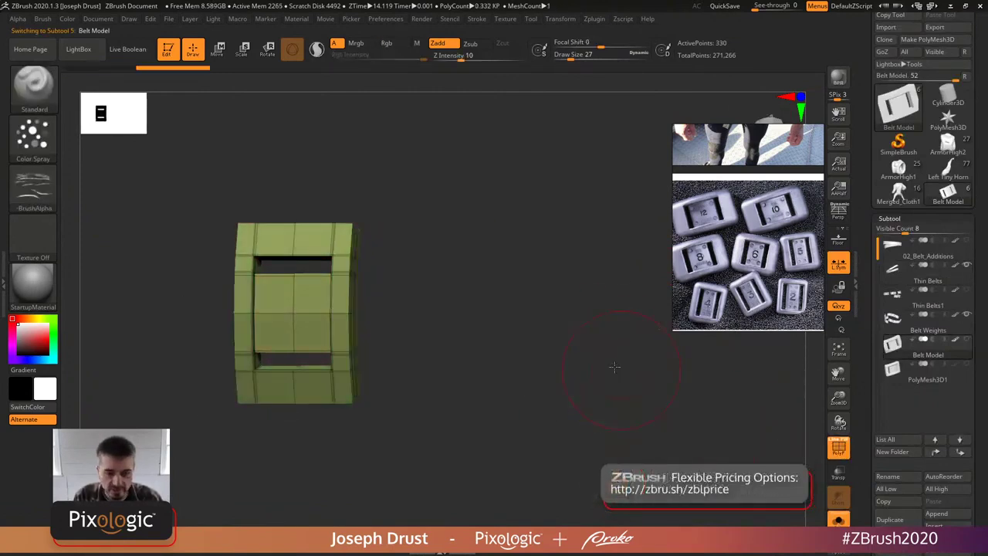
- Give the middle section of the belt weight model its own polygroup and isolate the two end sections
key("ctrl+shift")
left_click_drag(323, 199, 561, 269, "ctrl+shift")
left_click_drag(461, 453, 598, 497, "ctrl+shift")
left_click_drag(427, 442, 304, 368, "ctrl+alt+shift")
key("ctrl")
key("ctrl+shift")
mouse_move(629, 382)
left_mouse_down("ctrl+shift")
mouse_move(452, 188)
mouse_move(453, 239)
mouse_move(486, 234)
left_mouse_up("ctrl+shift")
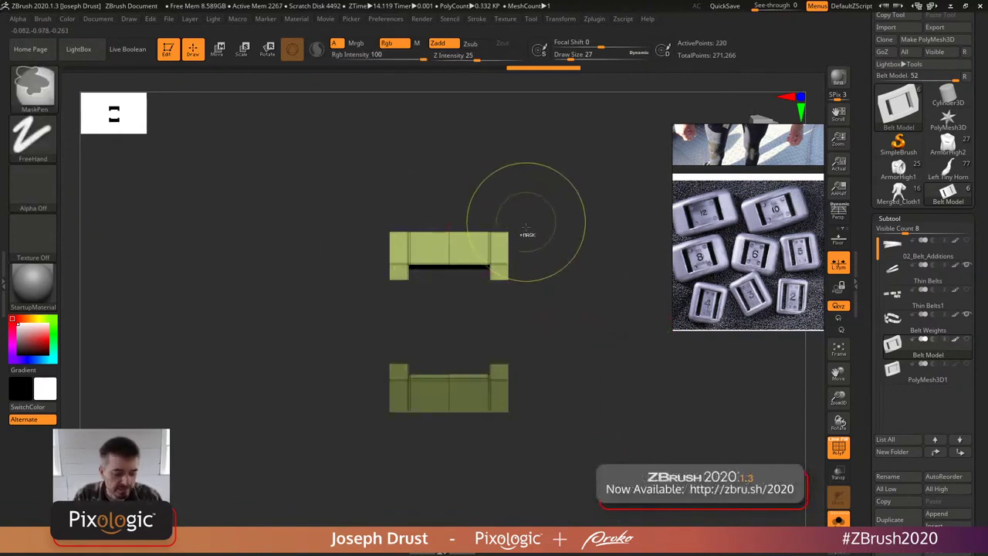
- Assign the upper end section a separate polygroup and unhide the whole belt weight model
mouse_move(316, 192)
left_mouse_down("ctrl+shift")
mouse_move(551, 322)
mouse_move(528, 344)
mouse_move(505, 344)
left_mouse_up("ctrl+shift")
key("ctrl+w")
left_click(530, 335, "ctrl+shift")
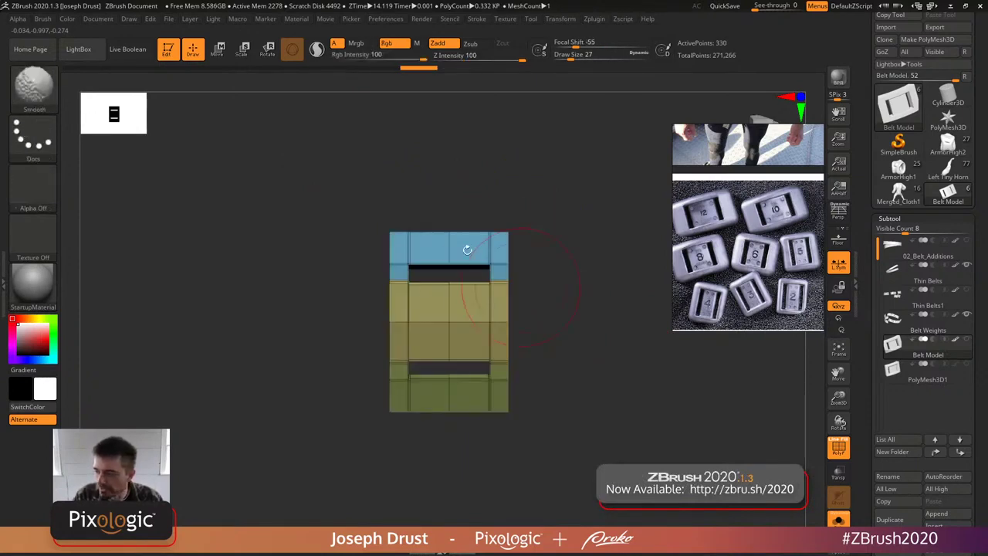
mouse_move(541, 291)
left_mouse_down()
mouse_move(525, 282)
mouse_move(587, 284)
left_mouse_up()
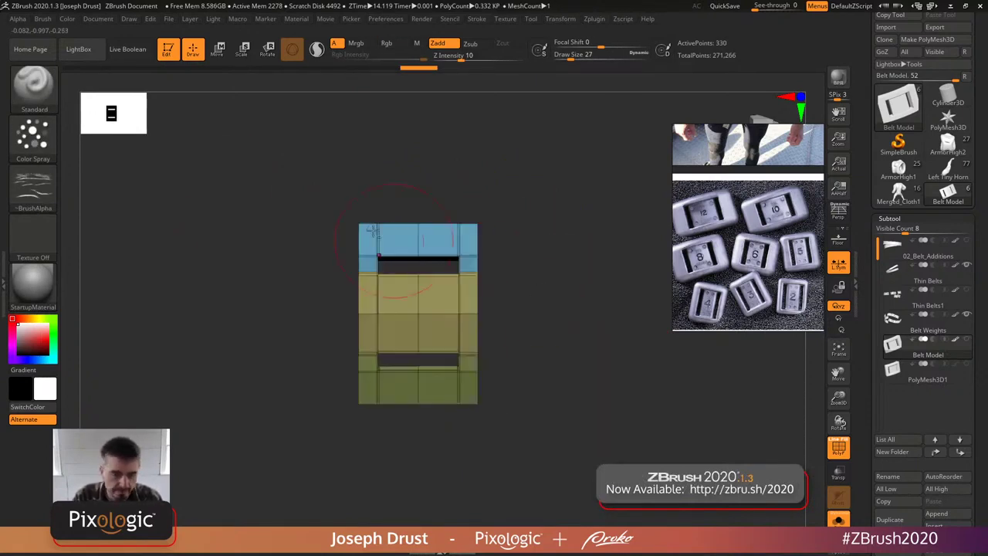
- Create a new InsertMesh brush from the polygrouped Belt Model
left_click(43, 18)
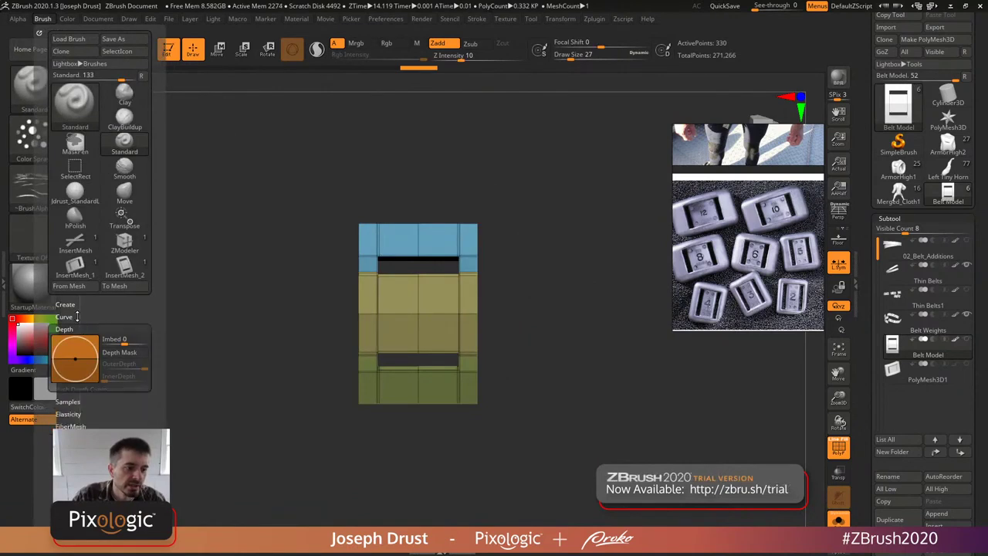
left_click(65, 305)
left_click(85, 313)
left_click(441, 190)
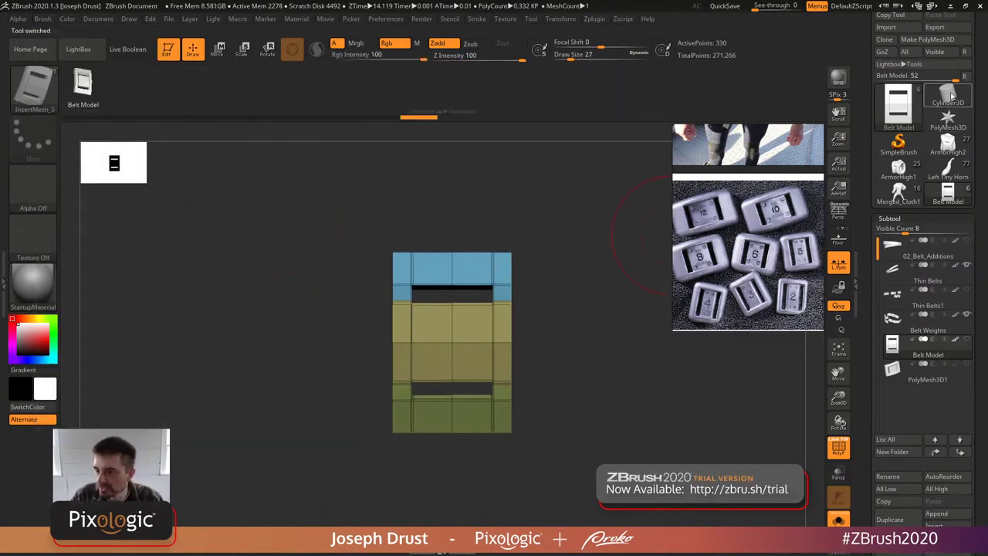
- Switch to the Sphere3D primitive, frame it in the canvas and convert it to a PolyMesh3D
left_click(898, 104)
left_click(637, 140)
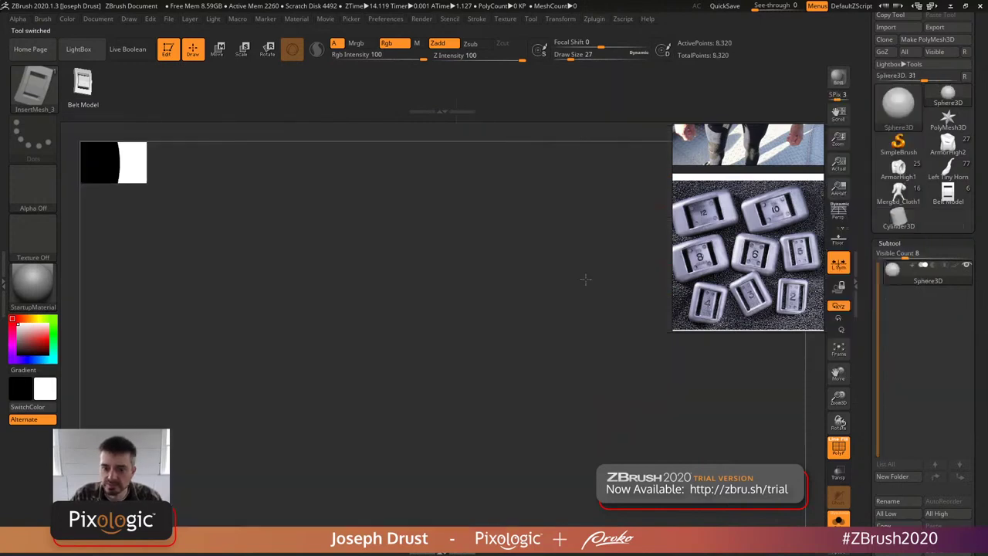
left_click(839, 349)
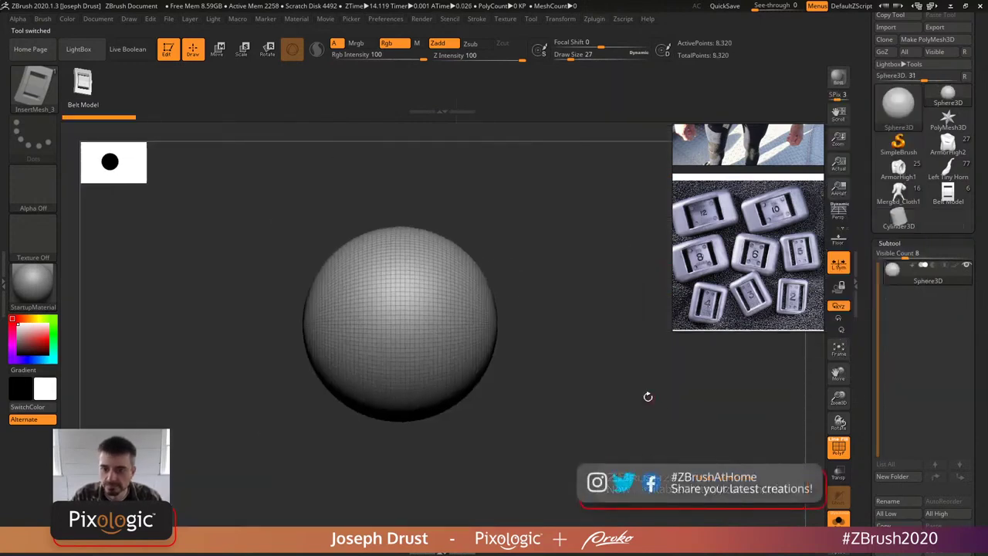
left_click(477, 19)
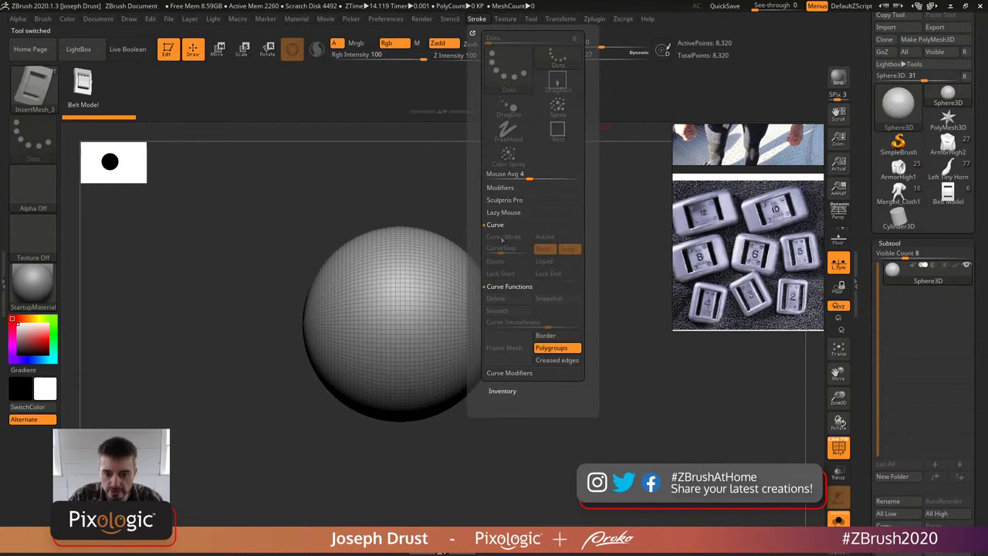
left_click(479, 22)
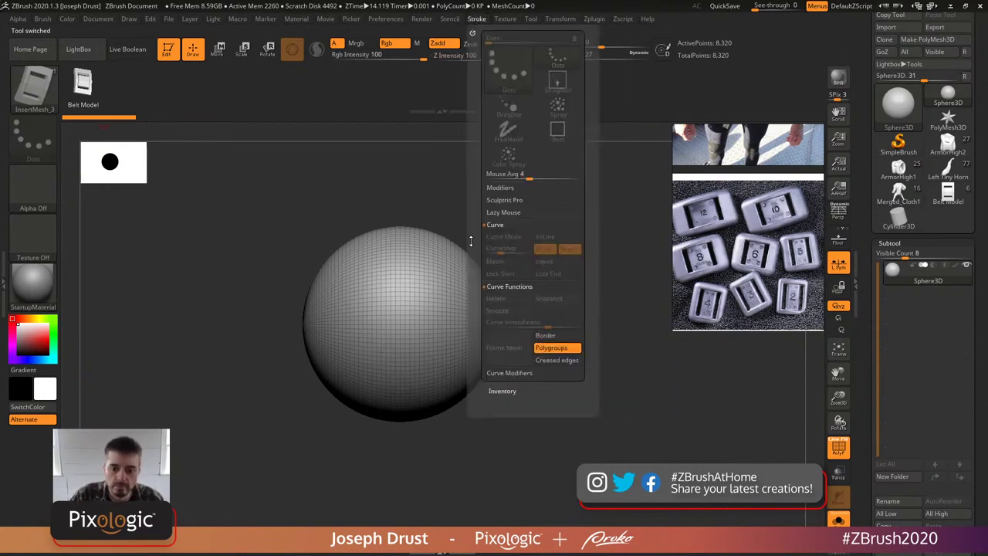
left_click_drag(448, 206, 463, 198)
key("f")
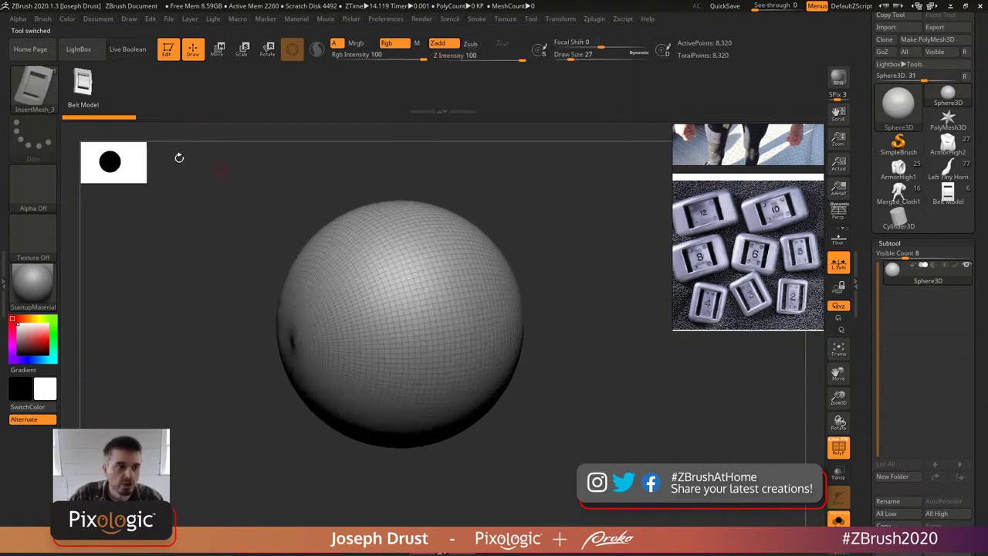
left_click(927, 39)
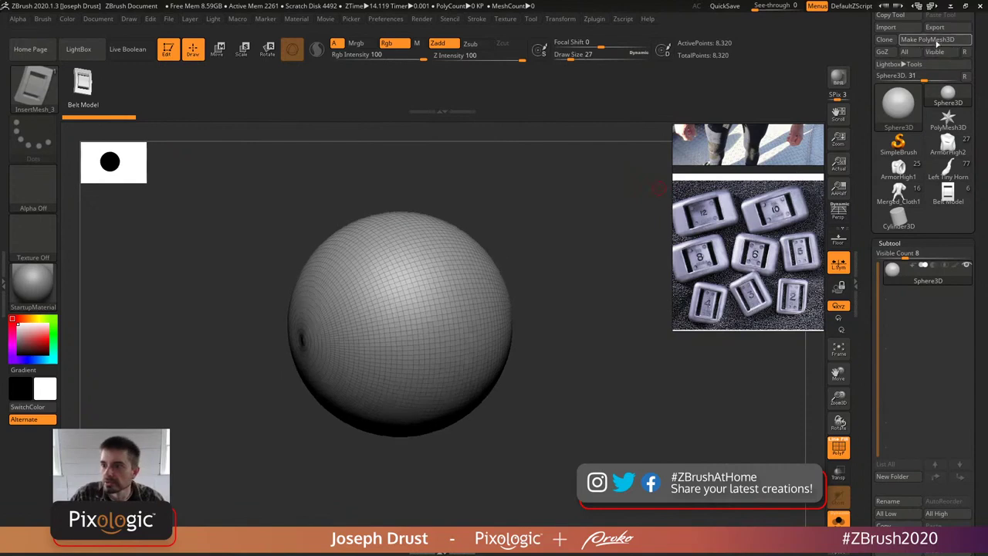
- Draw a curved strip of Belt Model segments down the sphere with the InsertMesh brush at draw size 112, using Curve Mode and Tri Parts
left_click(478, 20)
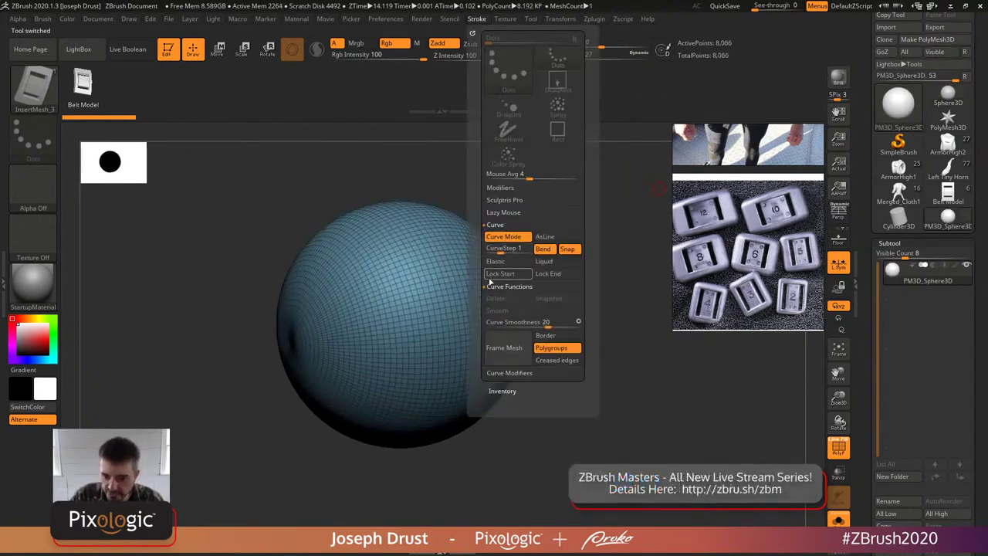
left_click(43, 19)
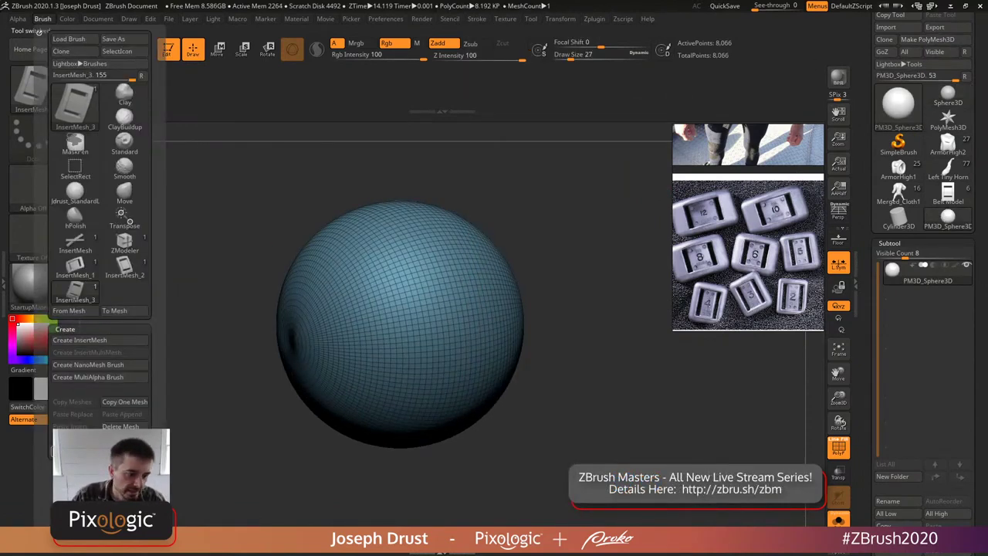
left_click_drag(119, 403, 126, 58)
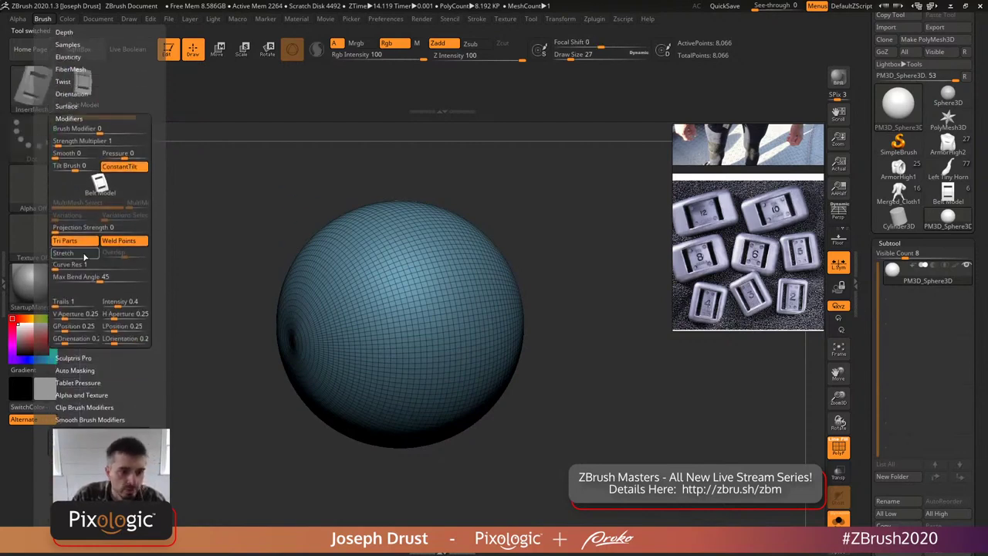
key("space")
mouse_move(390, 229)
left_mouse_down()
mouse_move(436, 305)
mouse_move(421, 383)
left_mouse_up()
left_click_drag(642, 384, 540, 247)
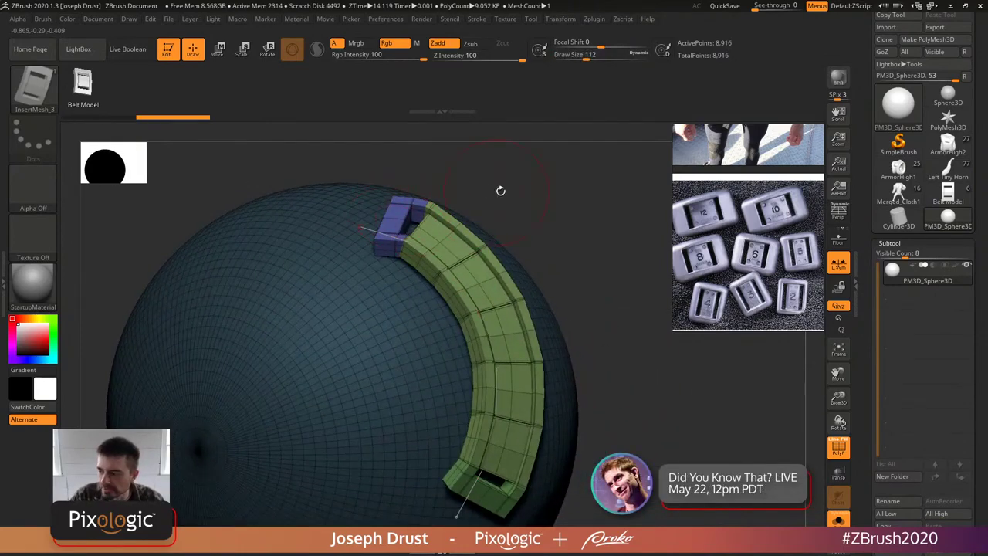
left_click_drag(579, 424, 577, 402)
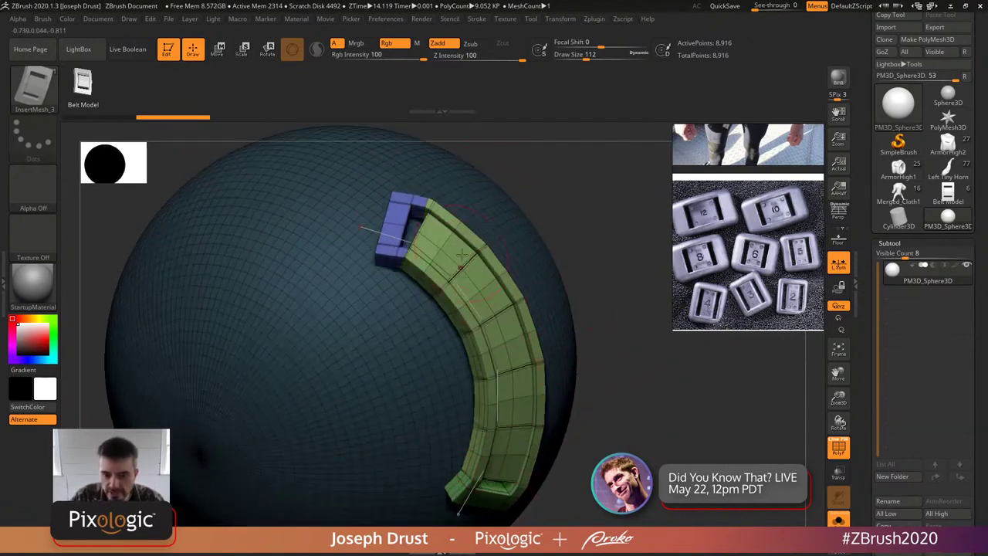
- Smooth five spots along the belt strip's centre, from its upper end to its lower end
left_click_drag(571, 220, 540, 247)
left_click(443, 274)
left_click(478, 323)
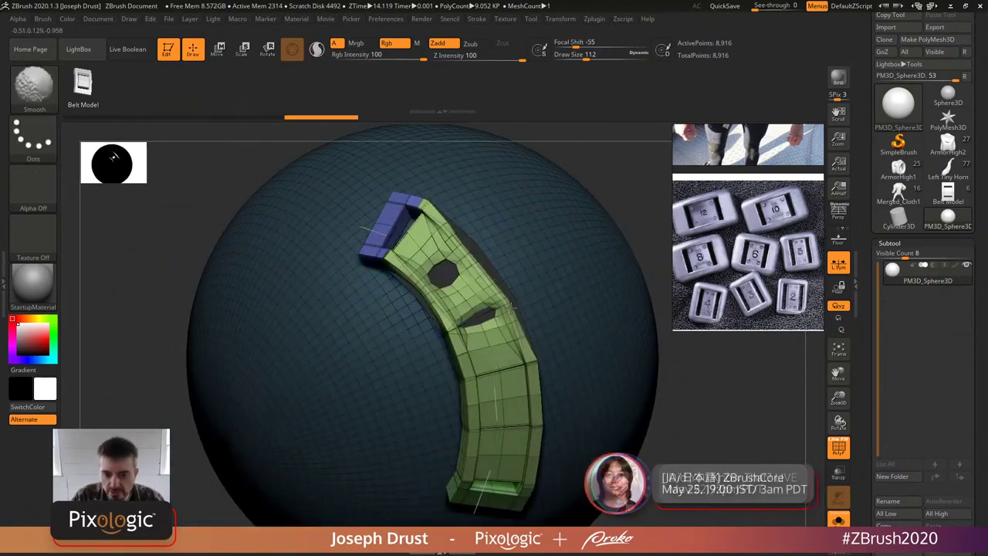
left_click(498, 373)
left_click(499, 421)
left_click(499, 469)
key("f")
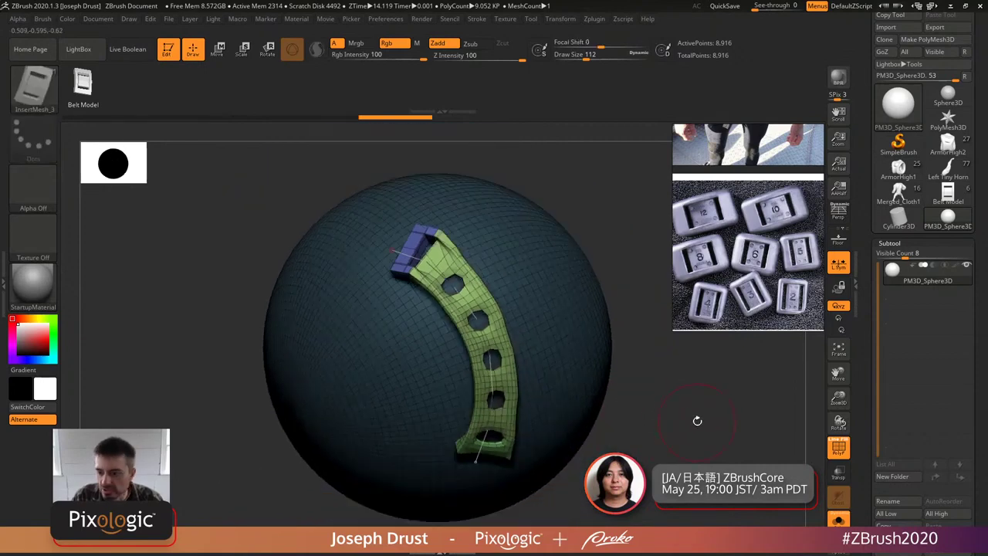
- Switch back to the Belt Model tool, enlarge it in view and set the draw size to 22
mouse_move(956, 192)
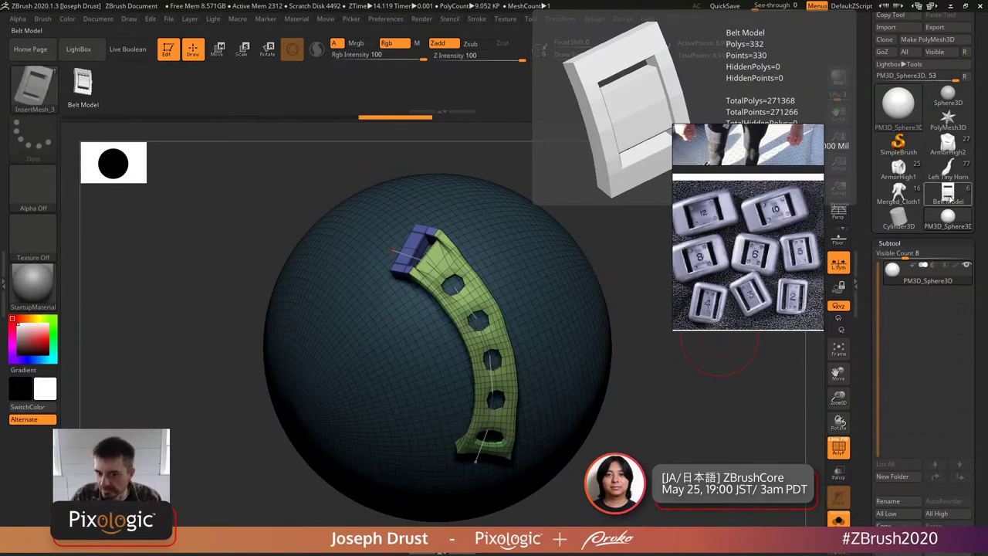
left_click_drag(610, 342, 596, 293)
left_click(965, 203)
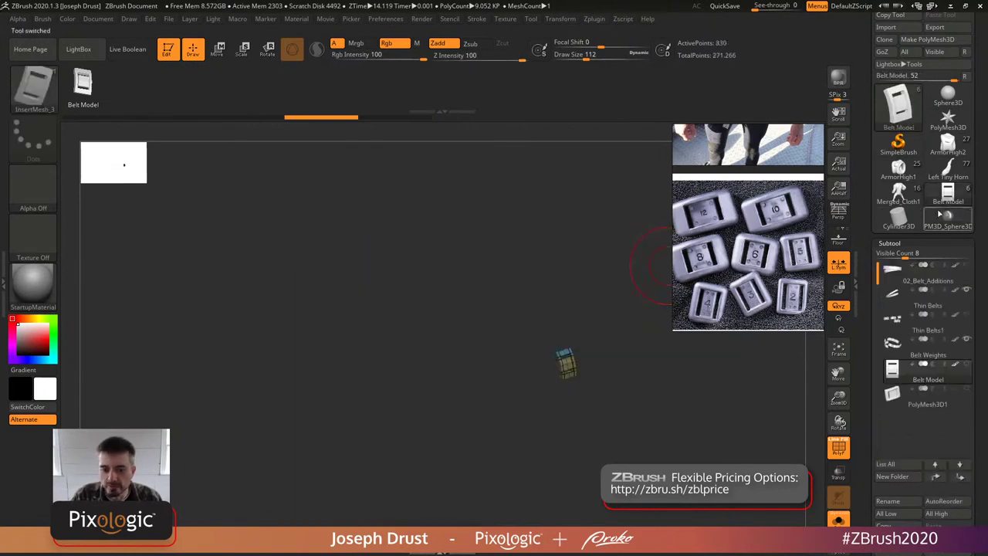
left_click_drag(620, 384, 562, 392)
key("space")
mouse_move(526, 337)
left_mouse_down("shift")
mouse_move(565, 322)
mouse_move(540, 333)
mouse_move(545, 326)
mouse_move(505, 330)
left_mouse_up("shift")
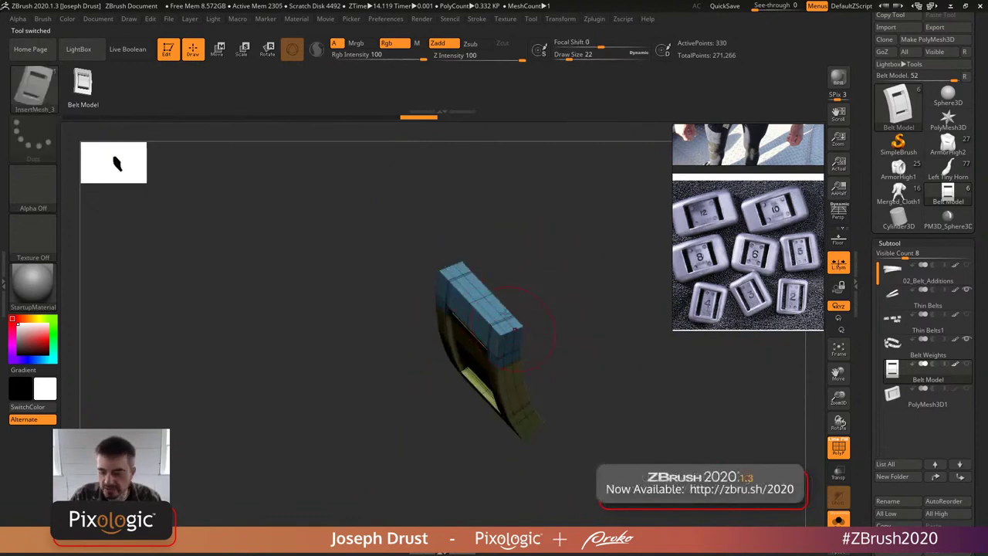
left_click_drag(576, 301, 592, 280, "shift")
left_click_drag(419, 296, 550, 328)
- Isolate the belt piece's end and middle polygroups in turn, restore full visibility and examine the whole piece
left_click(567, 313, "ctrl+shift")
left_click(514, 385, "ctrl+shift")
mouse_move(553, 380)
left_mouse_down()
mouse_move(577, 349)
mouse_move(562, 386)
left_mouse_up()
left_click(577, 348, "ctrl+shift")
left_click(507, 448, "ctrl+shift")
left_click_drag(569, 421, 610, 390)
left_click(556, 335, "ctrl+shift")
left_click_drag(556, 335, 593, 349)
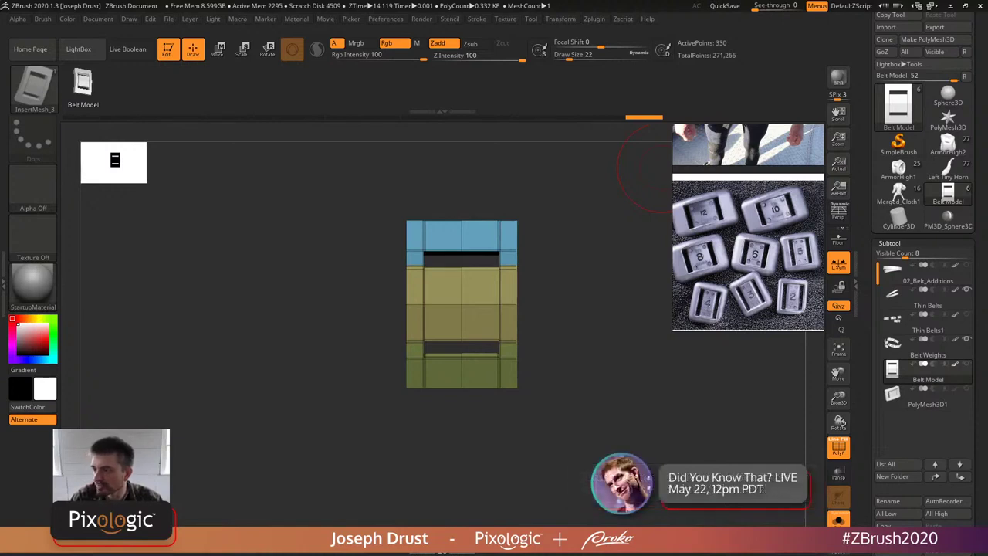
left_click_drag(605, 207, 580, 254)
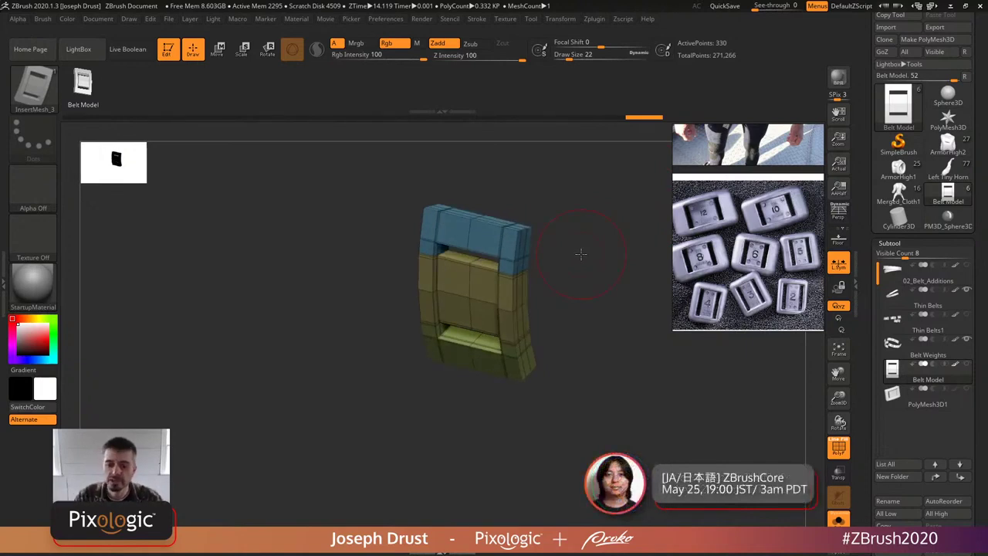
left_click_drag(603, 247, 583, 322, "shift")
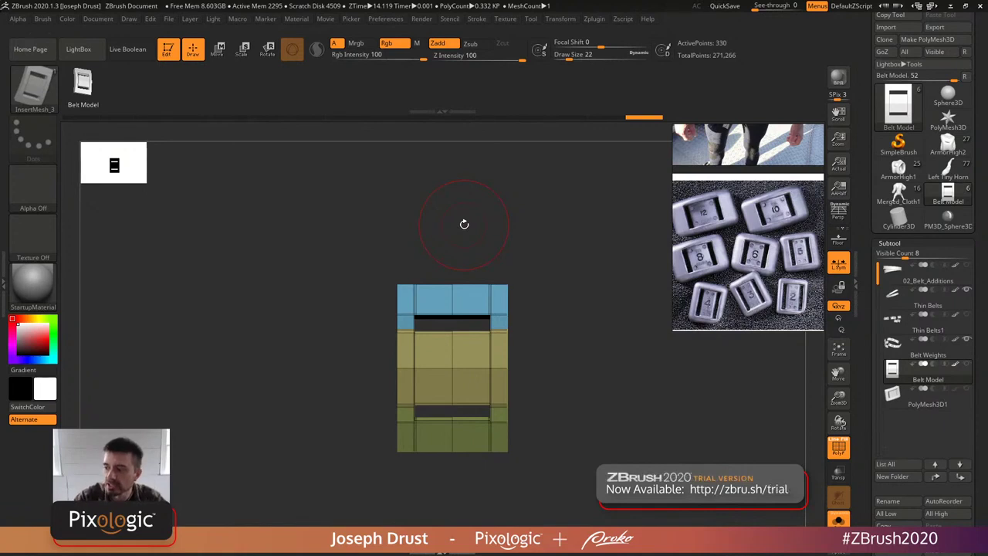
- Load 07_ShoulderPad.ZTL from the Proko project folder in LightBox
mouse_move(948, 193)
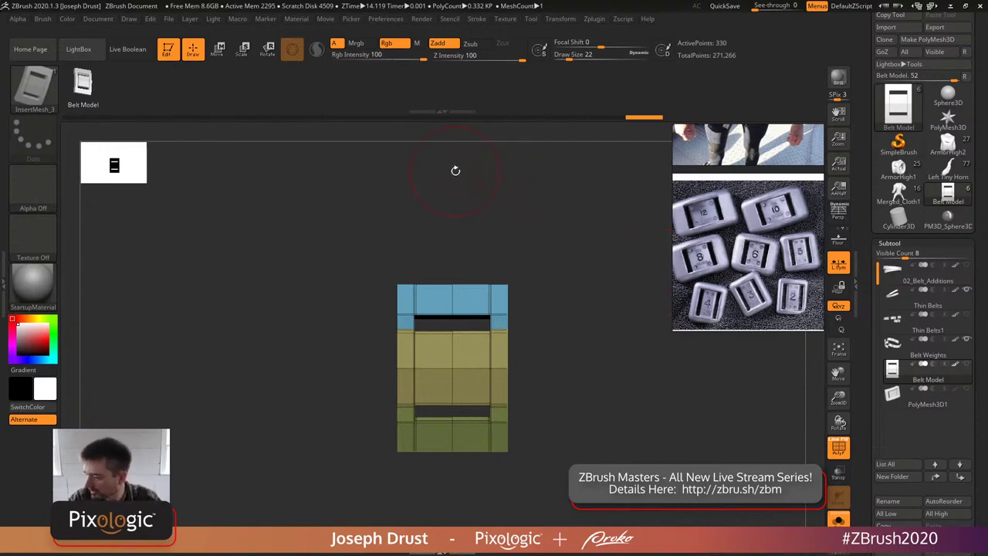
key("comma")
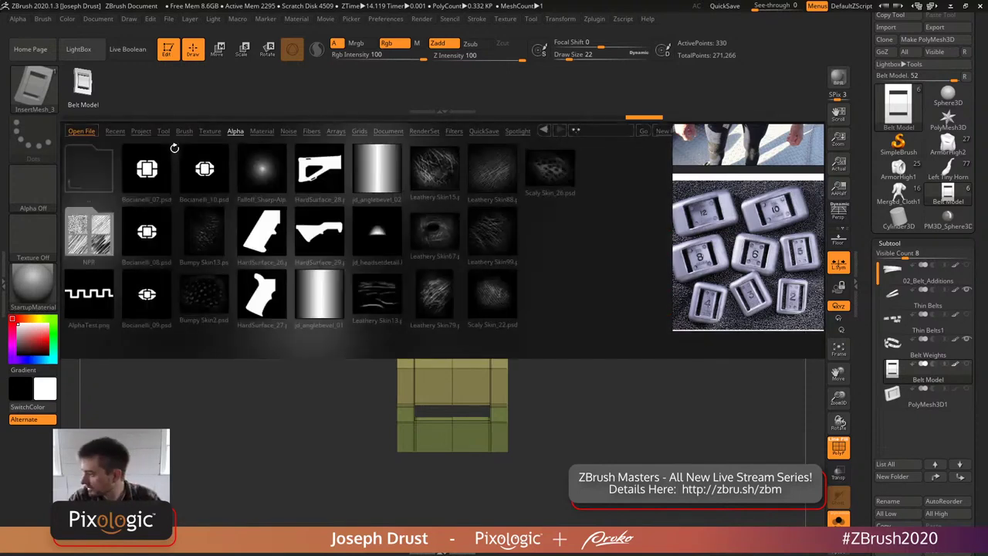
left_click(143, 131)
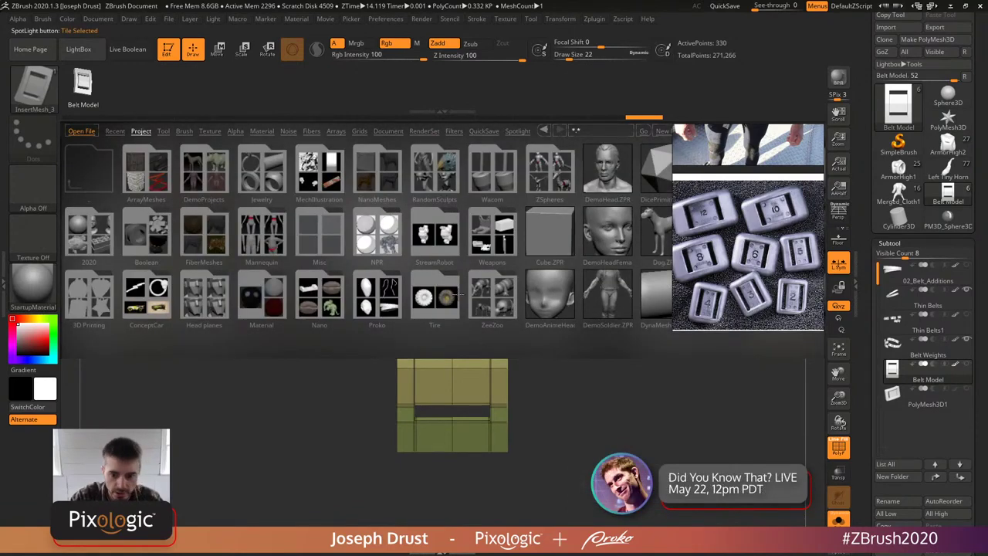
double_click(388, 303)
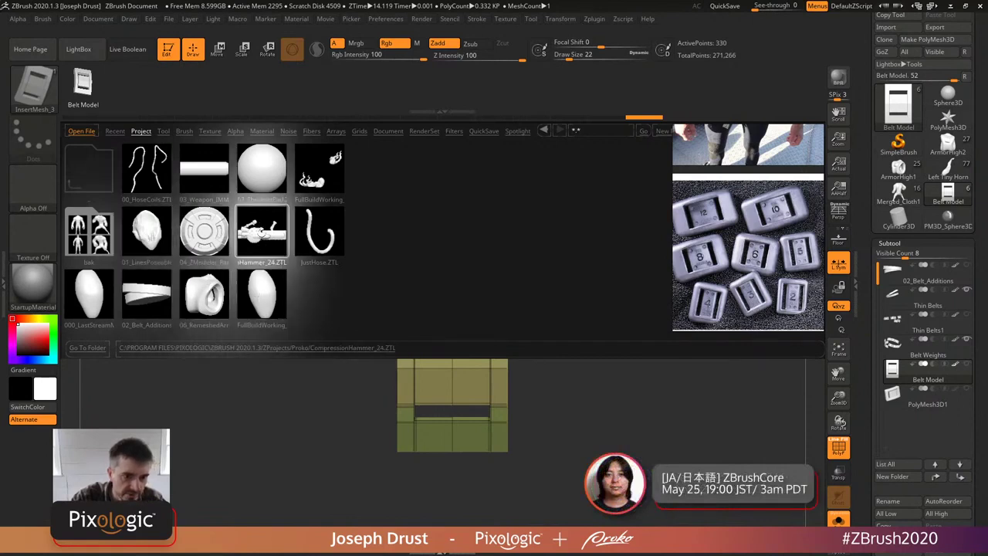
double_click(260, 170)
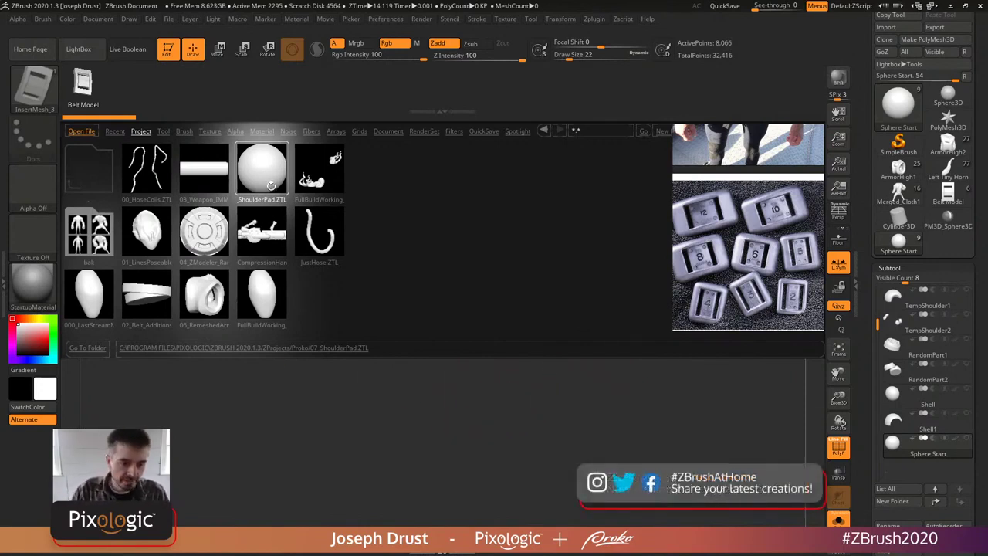
double_click(268, 184)
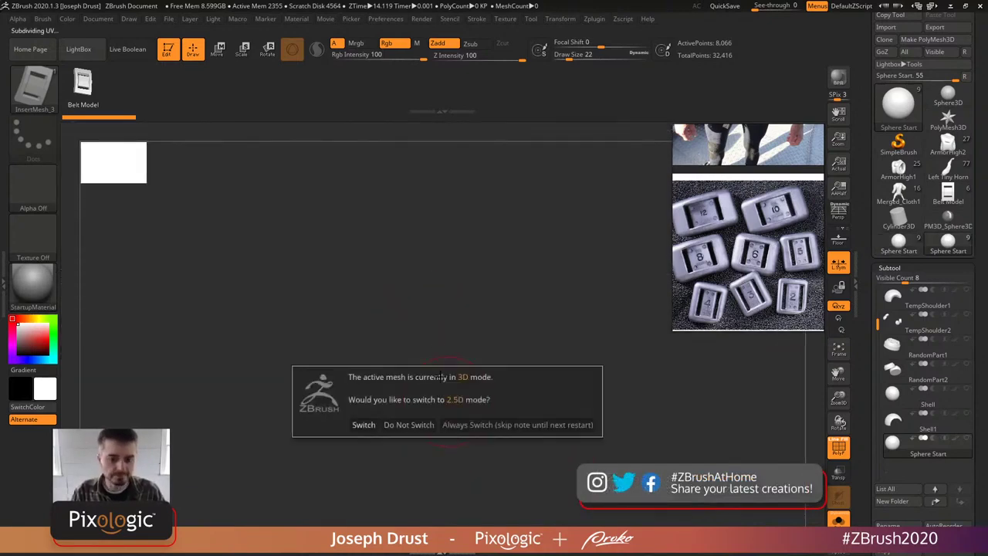
left_click(359, 425)
key("ctrl")
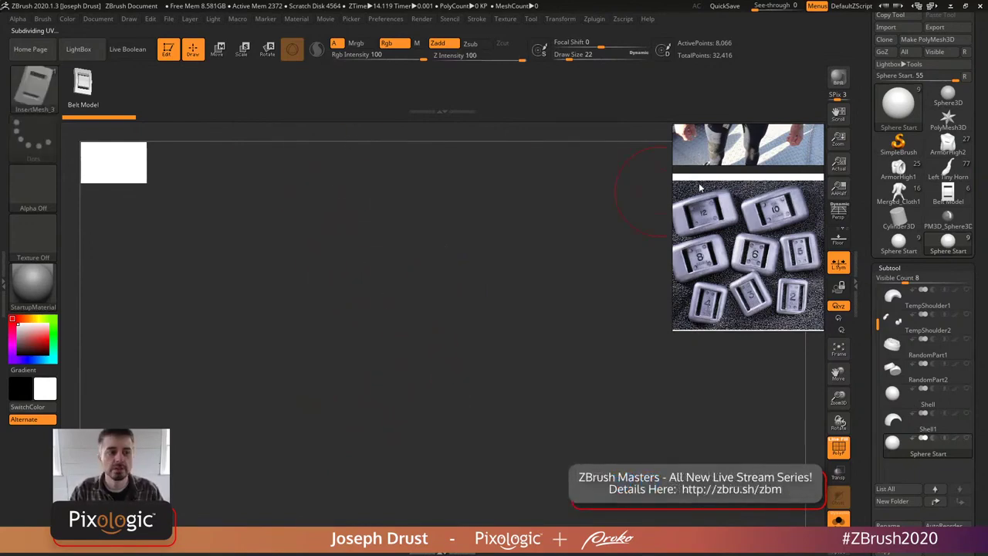
- Choose the ClayBuildup brush, make the Sphere Start tool active on the canvas and turn off its PolyFrame display
key("b")
key("c")
key("b")
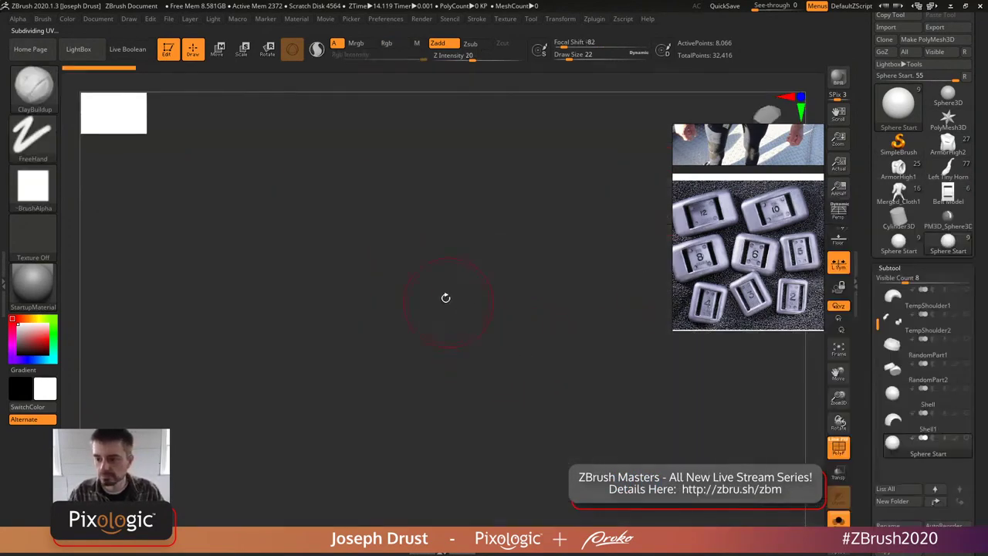
left_click(948, 116)
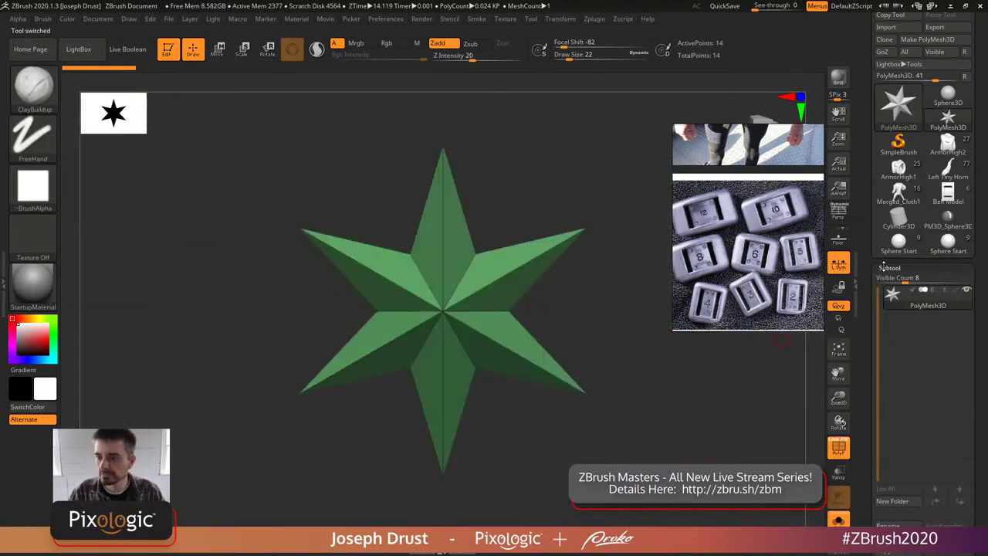
left_click(917, 256)
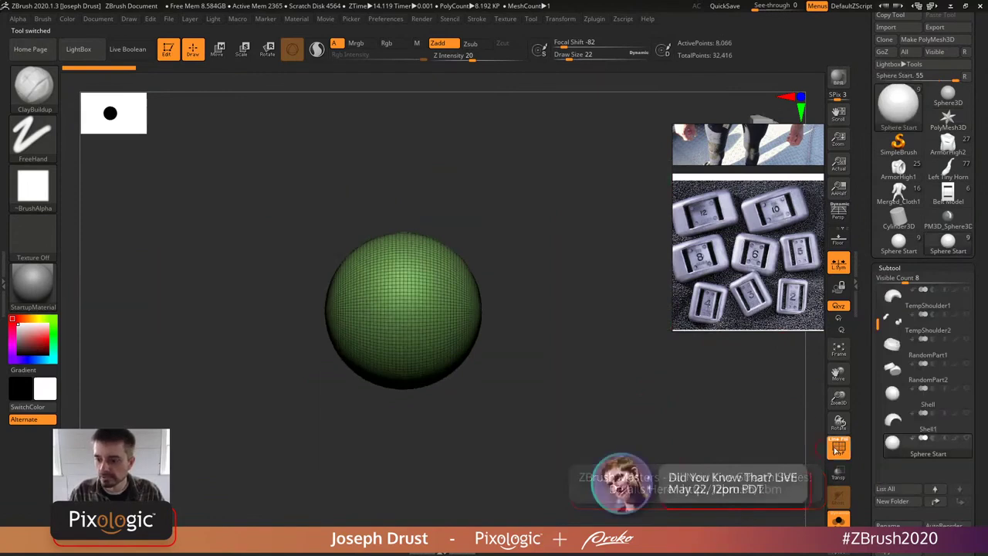
key("shift+f")
- Move the reference board to the opposite side of the canvas and zoom it to fit the full Pixol Rangers armour concept
left_click_drag(753, 149, 155, 111)
scroll(155, 110, "down", 6)
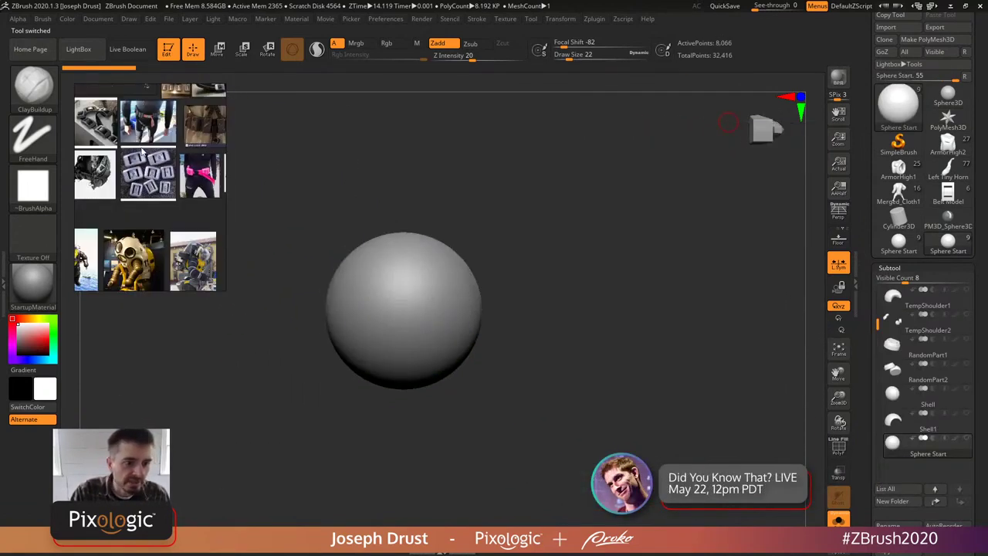
scroll(173, 263, "up", 6)
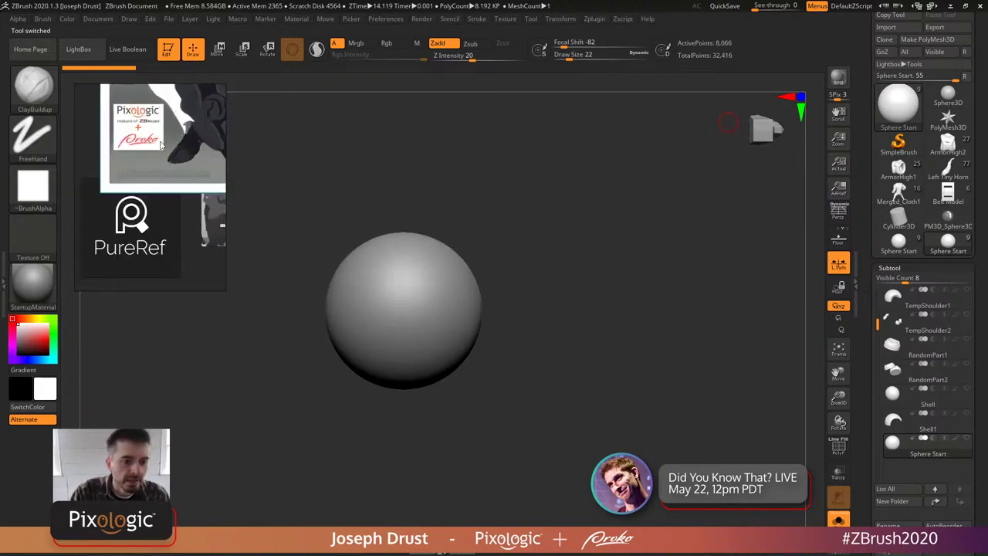
scroll(116, 241, "down", 3)
scroll(122, 181, "up", 4)
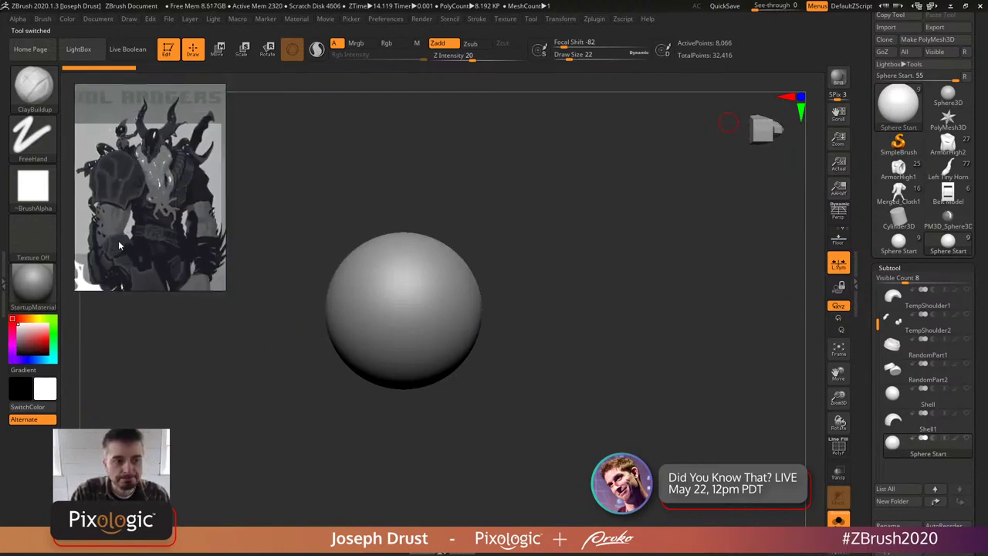
scroll(123, 199, "down", 3)
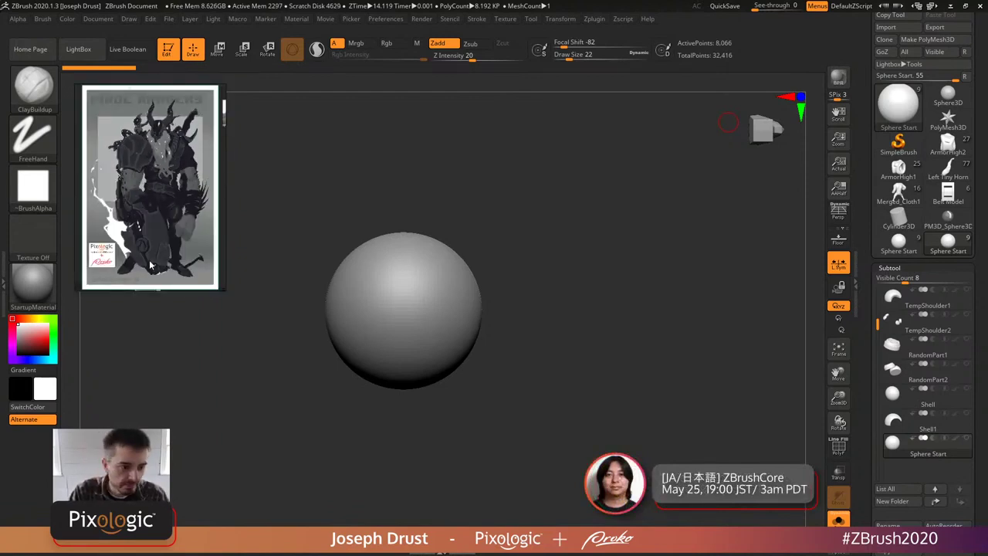
scroll(152, 265, "down", 3)
scroll(139, 217, "up", 4)
scroll(137, 212, "up", 3)
scroll(154, 162, "down", 1)
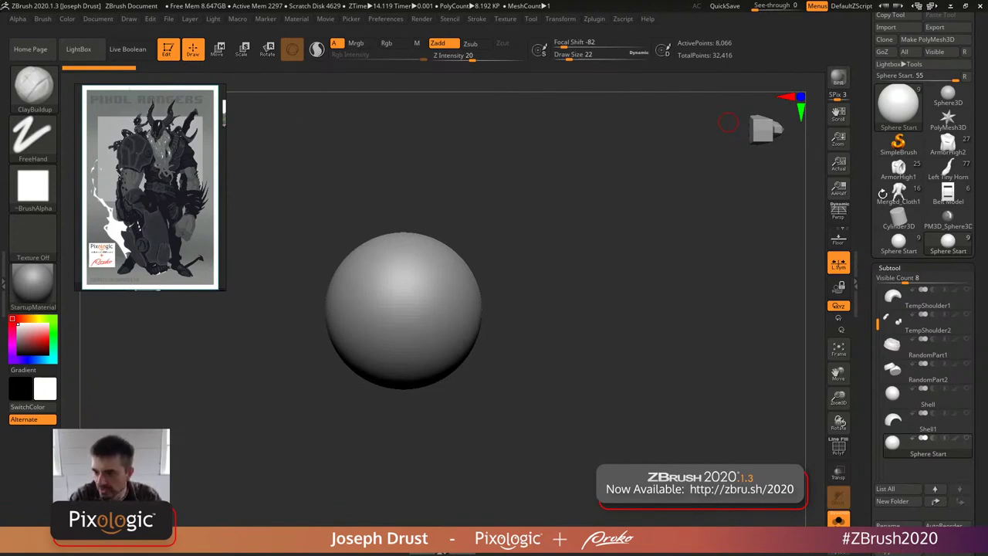
- Check the loaded Merged_Cloth1 and ArmorHigh1 tools on the canvas while looking for the full character
left_click(898, 191)
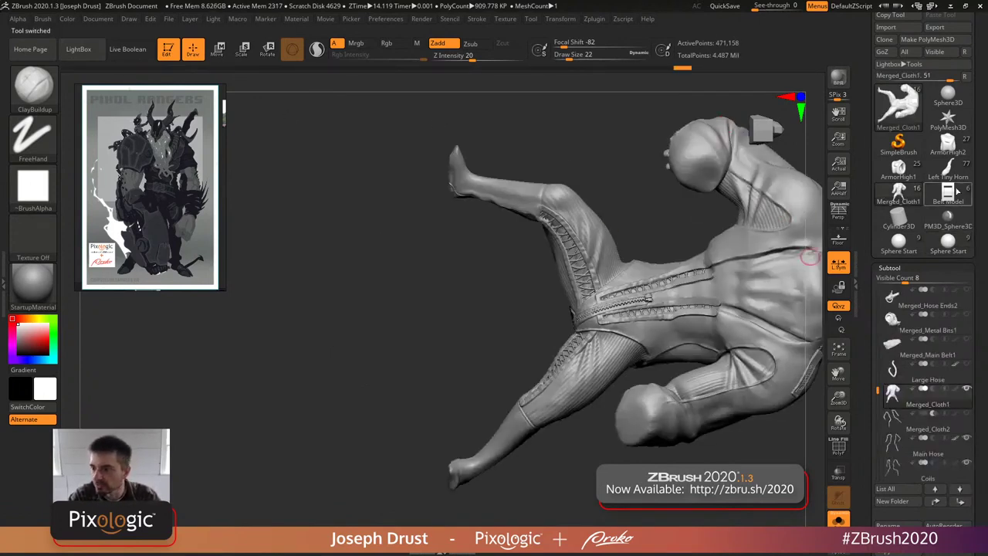
left_click(948, 142)
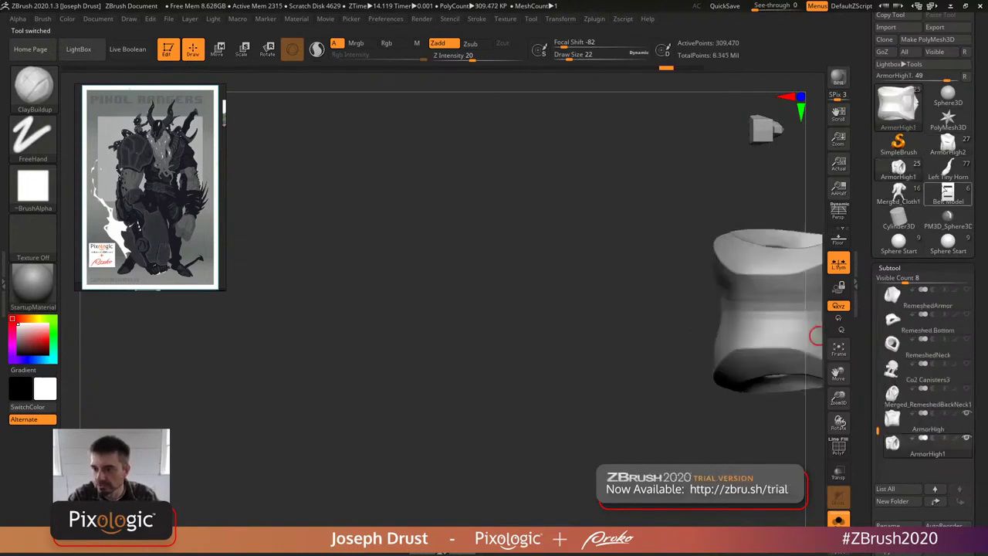
left_click(947, 165)
left_click(899, 169)
- Load the 000_LastStream file from the Proko project folder in LightBox and turn off Solo mode to show the whole posed figure
key("comma")
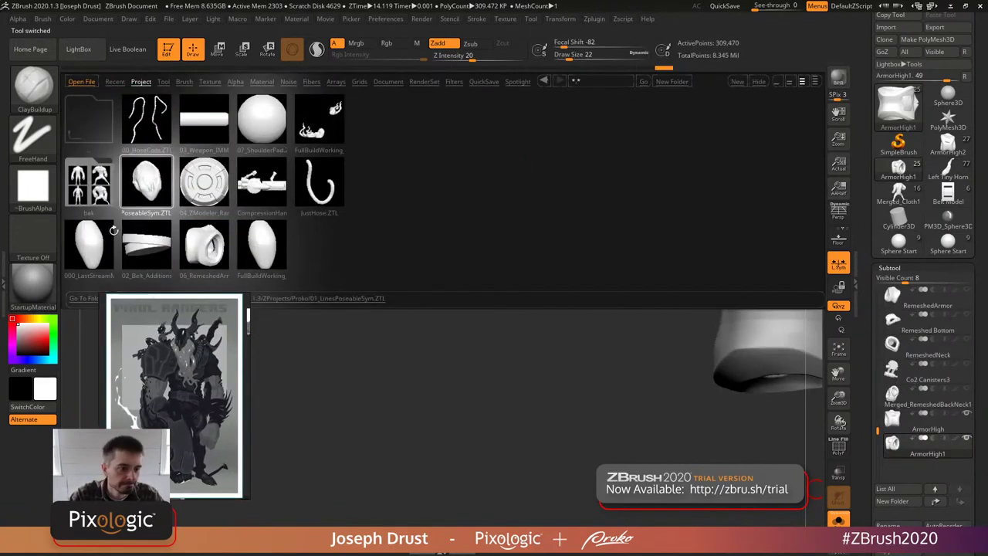
double_click(93, 247)
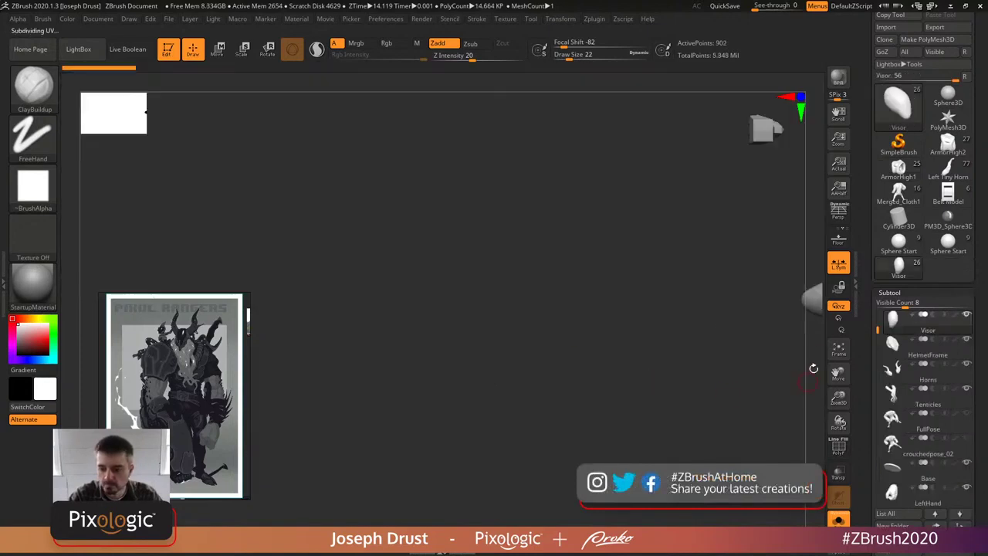
left_click(839, 517)
mouse_move(707, 364)
left_mouse_down("alt")
mouse_move(710, 399)
mouse_move(555, 288)
mouse_move(600, 337)
mouse_move(695, 358)
mouse_move(592, 285)
mouse_move(694, 278)
mouse_move(492, 390)
left_mouse_up("alt")
- Examine the posed character's shoulder pad, back canisters and hose from the back, both sides and the front
left_click_drag(690, 326, 484, 239)
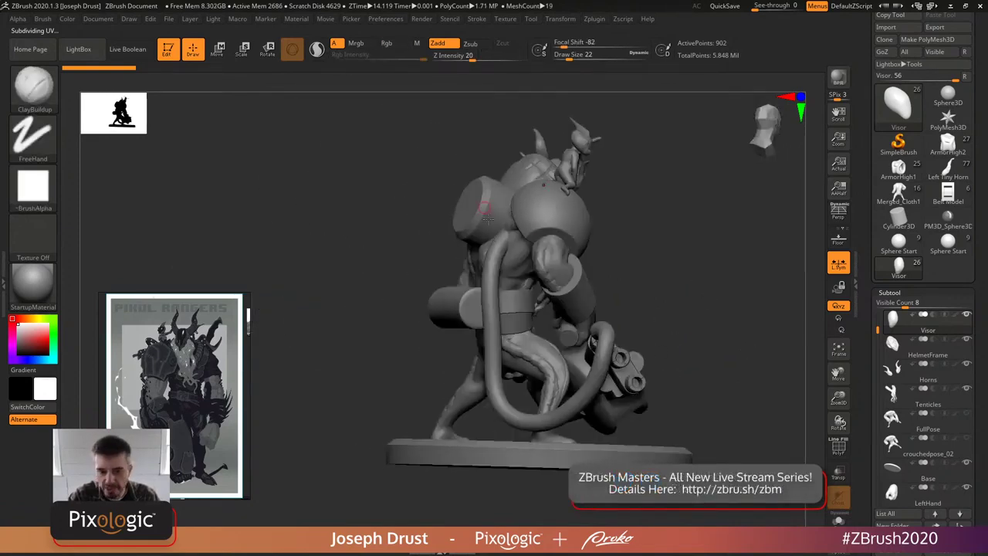
left_click_drag(667, 258, 621, 238)
mouse_move(508, 218)
left_mouse_down()
mouse_move(700, 232)
mouse_move(623, 302)
left_mouse_up()
mouse_move(739, 293)
left_mouse_down()
mouse_move(722, 326)
mouse_move(690, 329)
mouse_move(737, 327)
left_mouse_up()
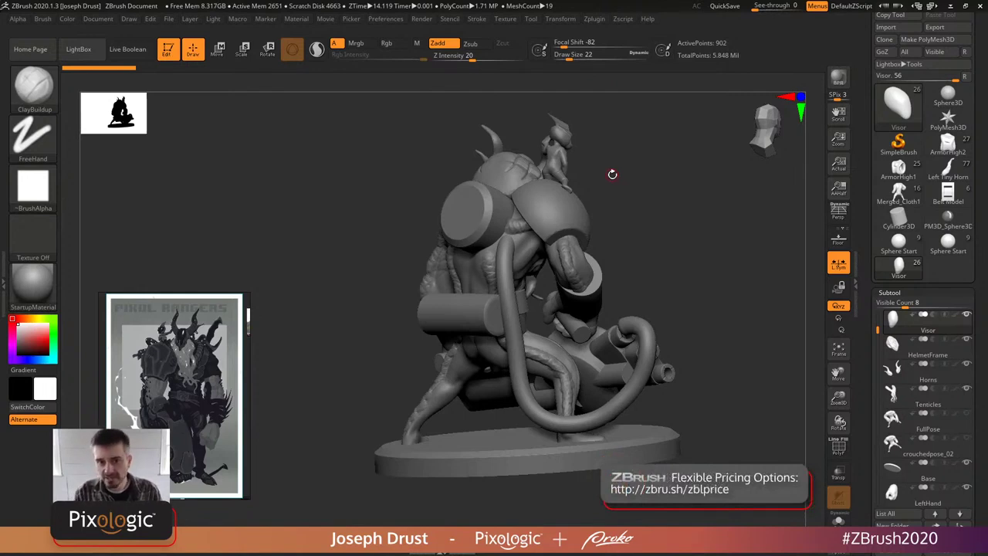
left_click_drag(690, 192, 477, 255)
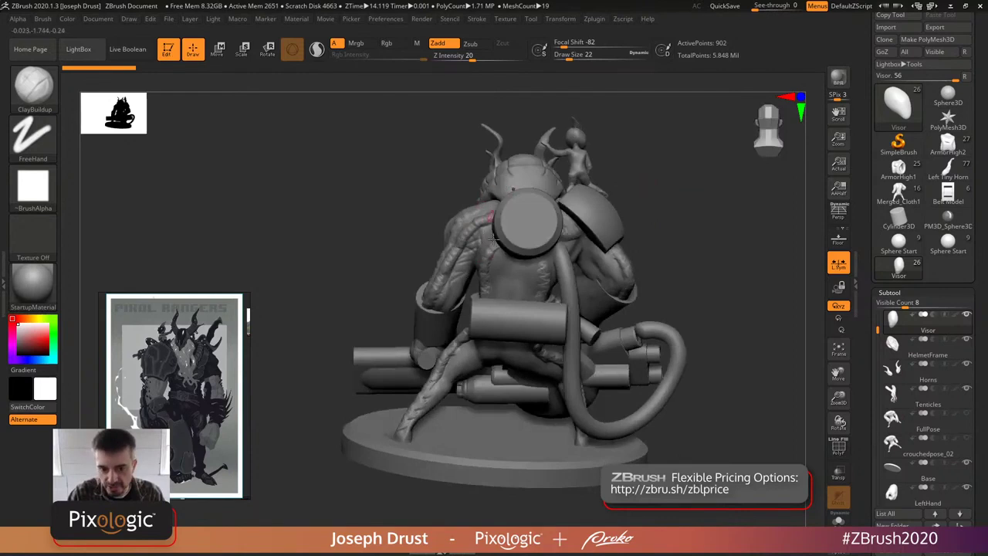
left_click_drag(662, 232, 505, 228)
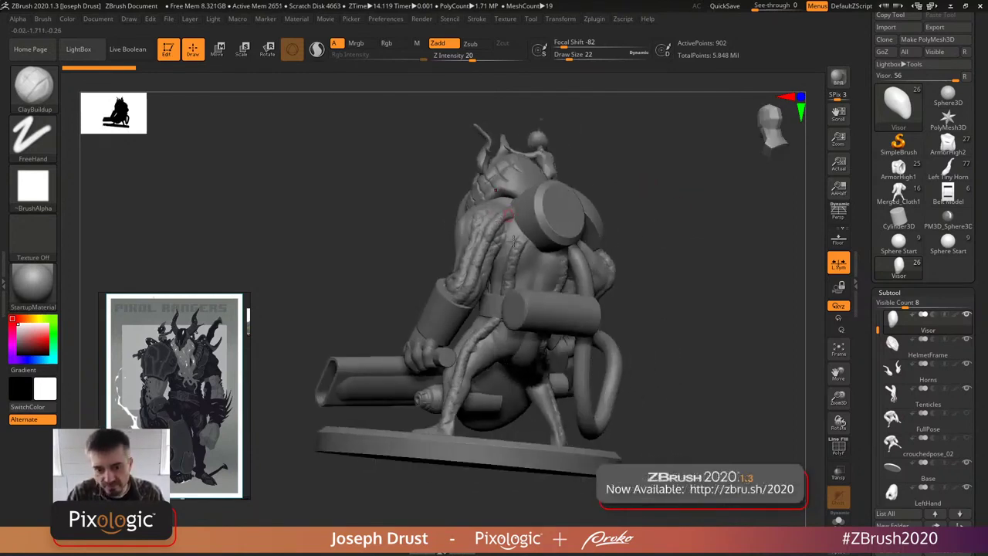
left_click_drag(692, 233, 546, 256)
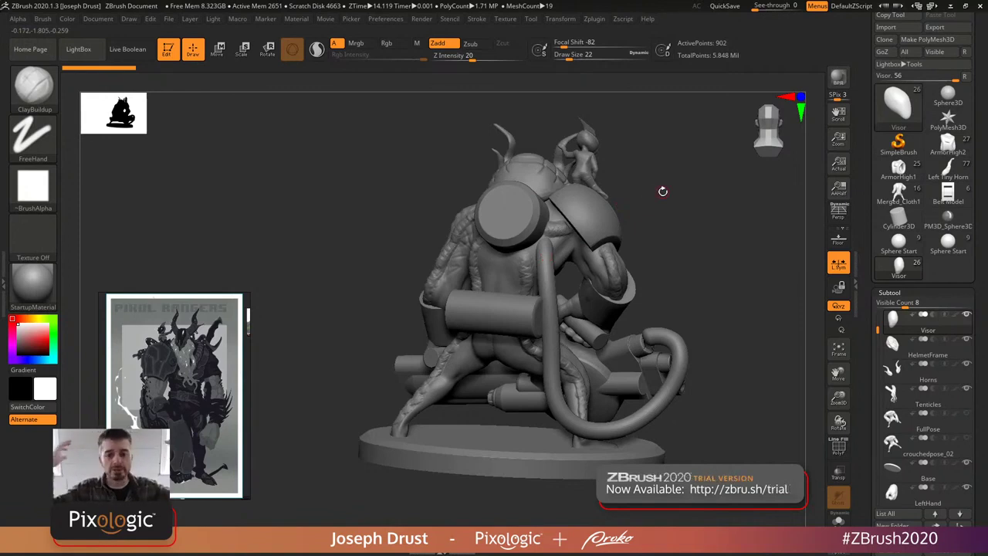
left_click_drag(715, 154, 705, 192)
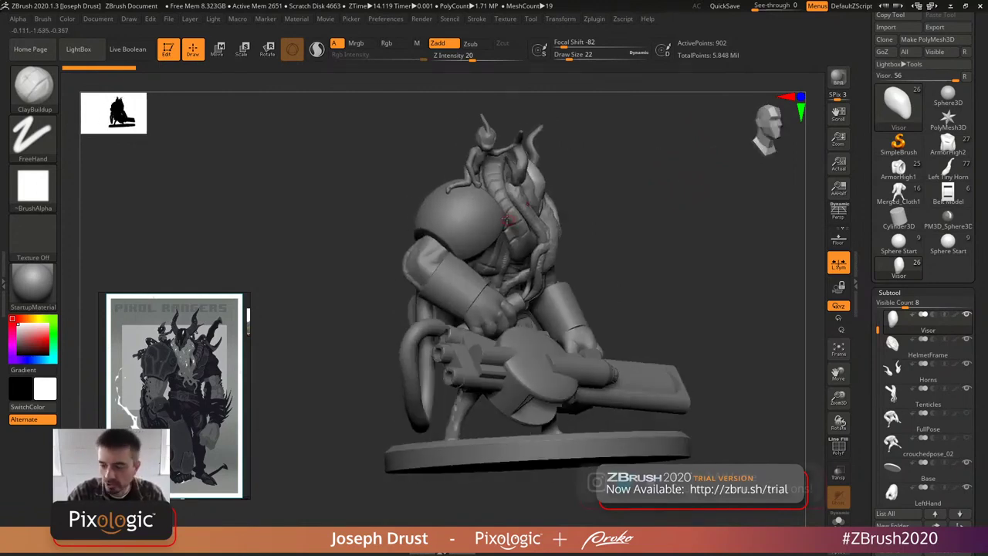
left_click_drag(679, 240, 702, 251)
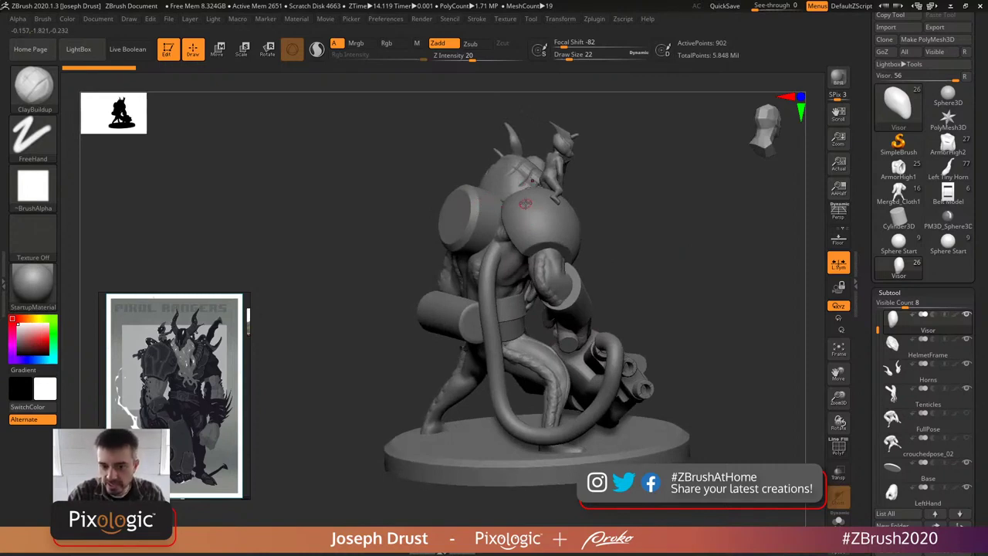
left_click_drag(620, 236, 483, 218)
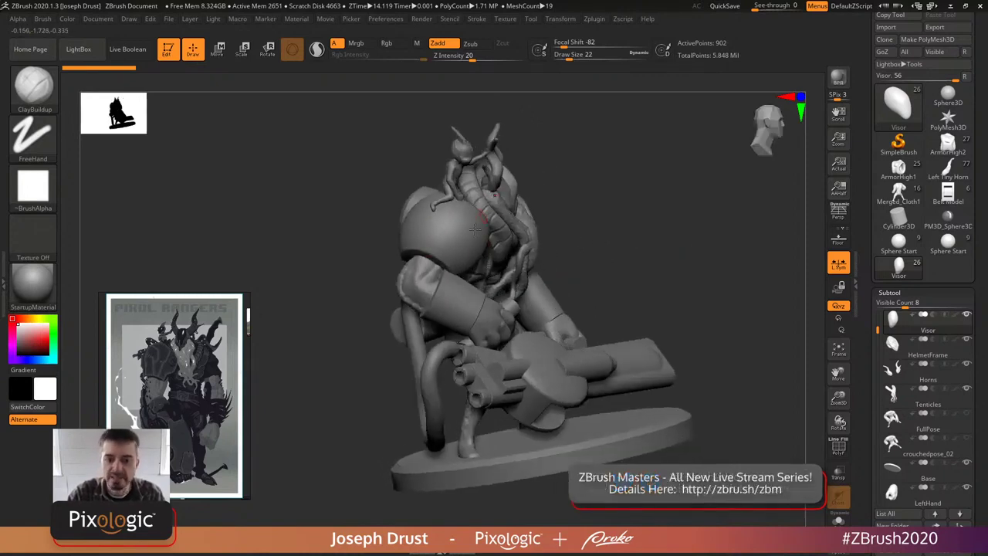
left_click_drag(543, 209, 651, 213)
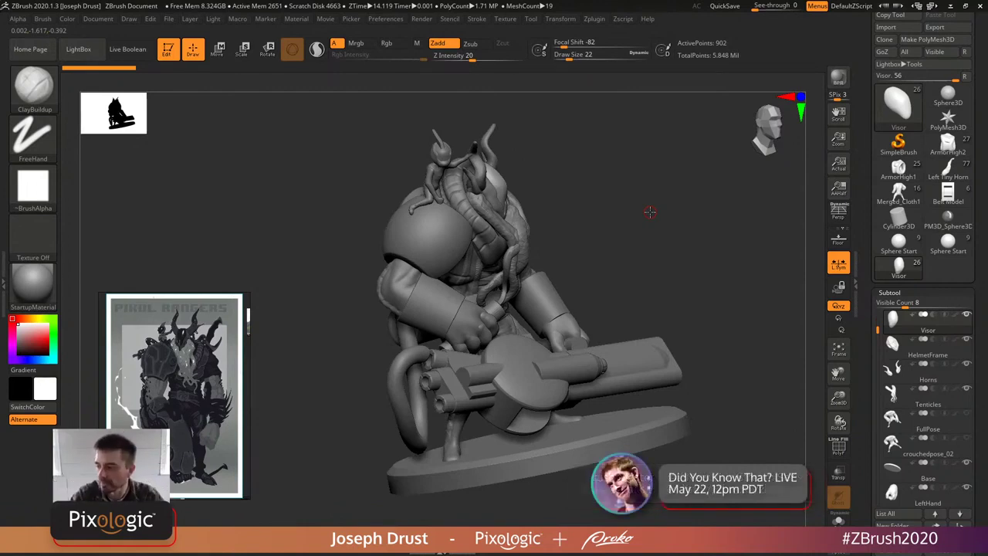
- Make the Sphere Start tool active again and frame the sphere on the canvas
left_click(953, 255)
key("f")
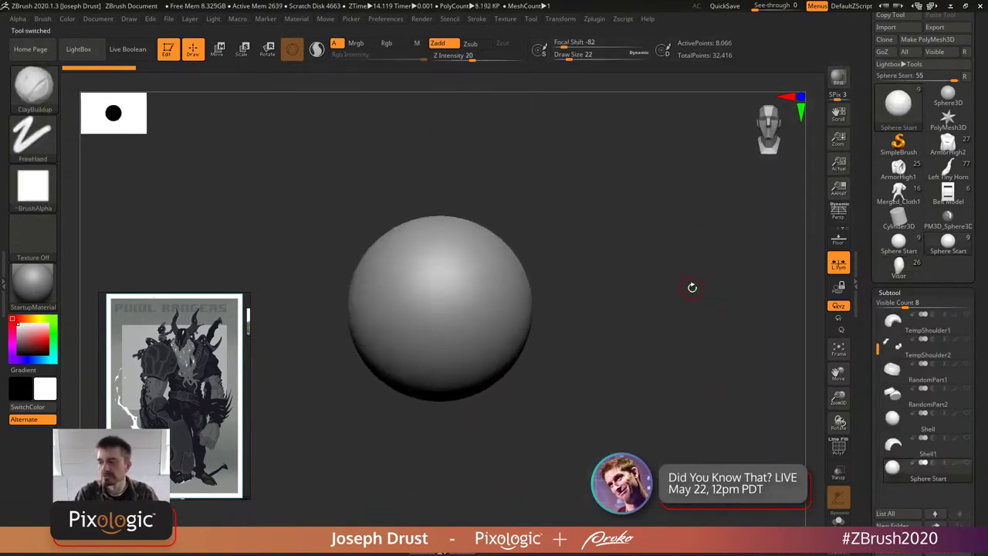
left_click_drag(488, 181, 548, 185, "alt")
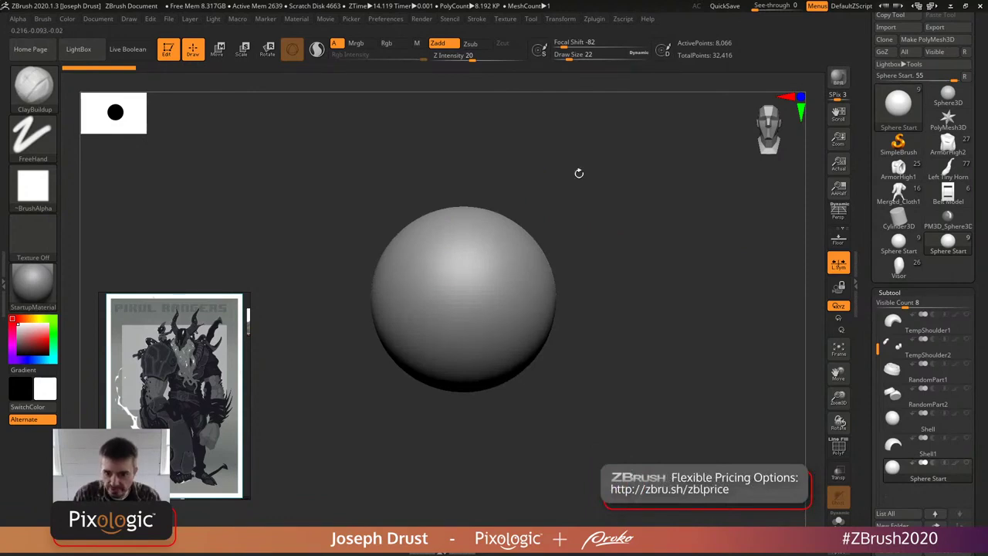
- Clip the sphere flat on both sides and underneath with the gizmo's scale handles, and return to Draw mode
key("w")
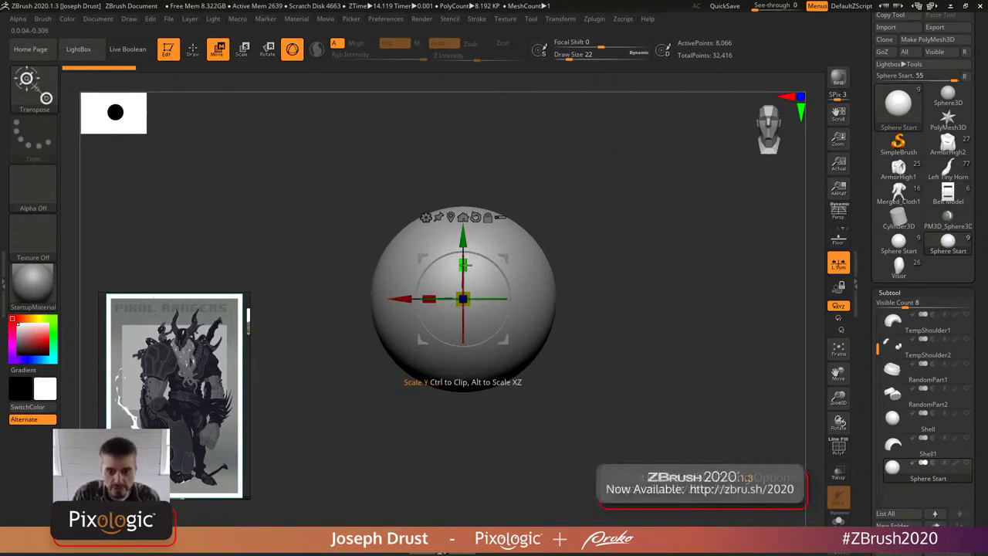
mouse_move(463, 267)
left_mouse_down()
mouse_move(468, 97)
mouse_move(503, 34)
mouse_move(480, 48)
left_mouse_up()
left_click_drag(460, 303, 494, 309)
left_click_drag(415, 305, 384, 310, "ctrl")
left_click_drag(606, 215, 593, 200)
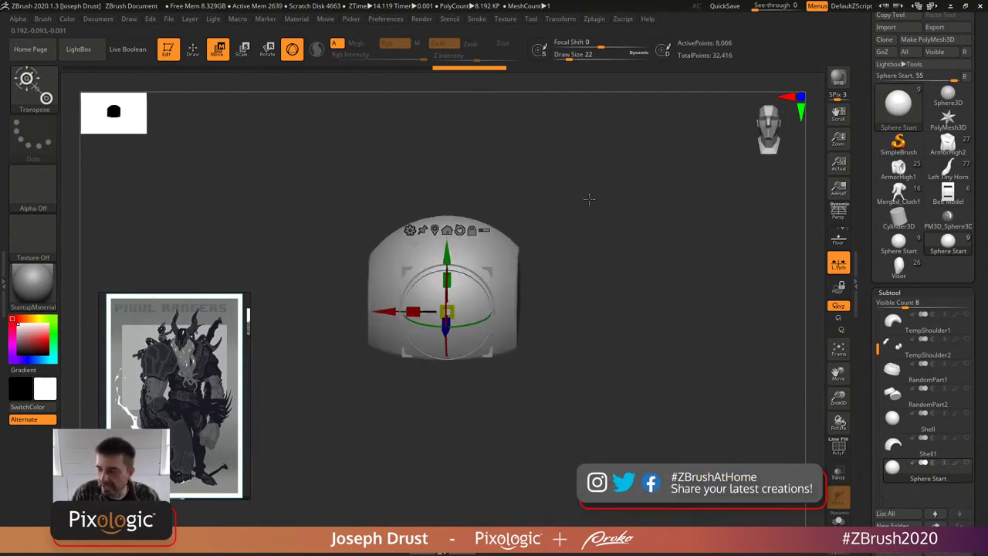
key("q")
left_click_drag(659, 203, 666, 186)
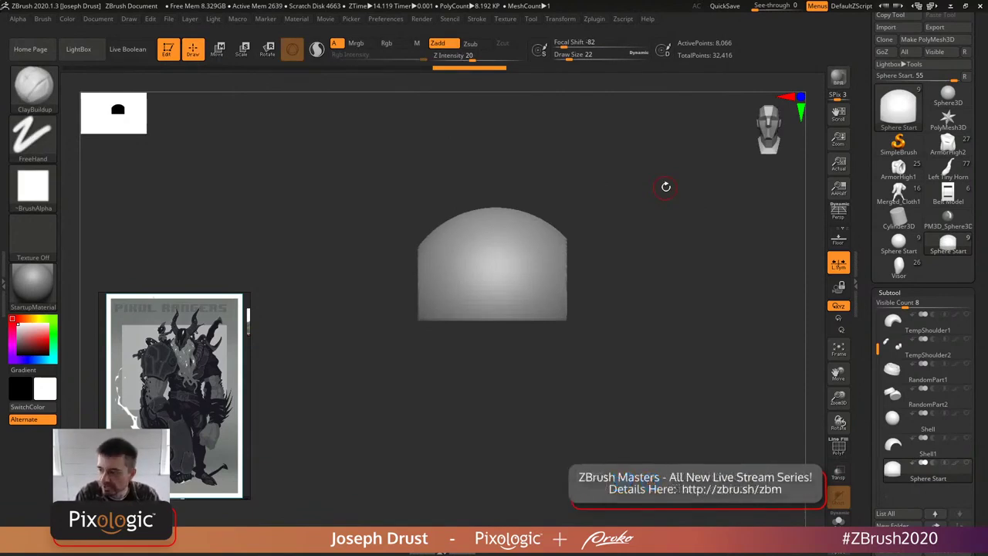
- Turn on PolyFrame and use SliceCurve to slice the clipped dome along both flat sides and across its base
key("shift+f")
left_click_drag(657, 256, 529, 267)
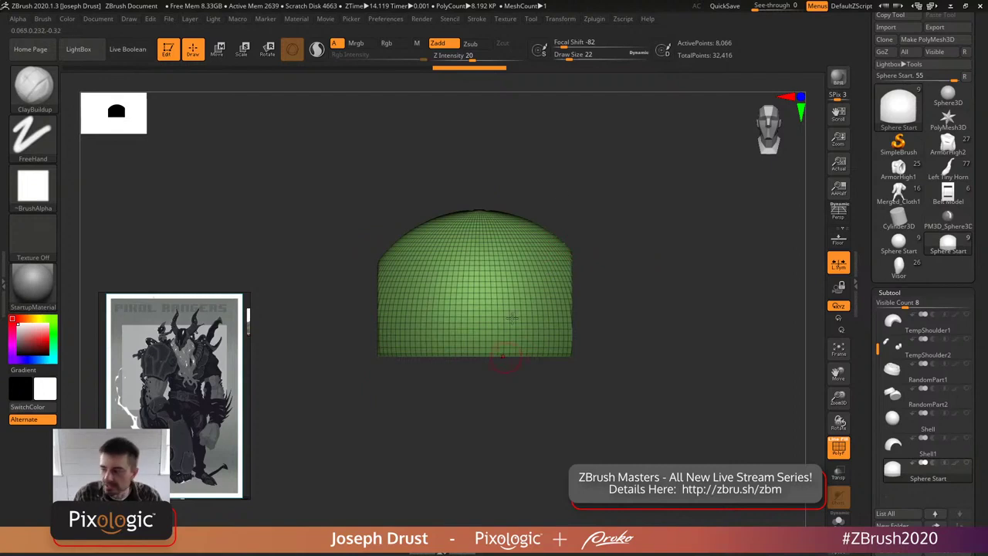
left_click(33, 84, "ctrl+shift")
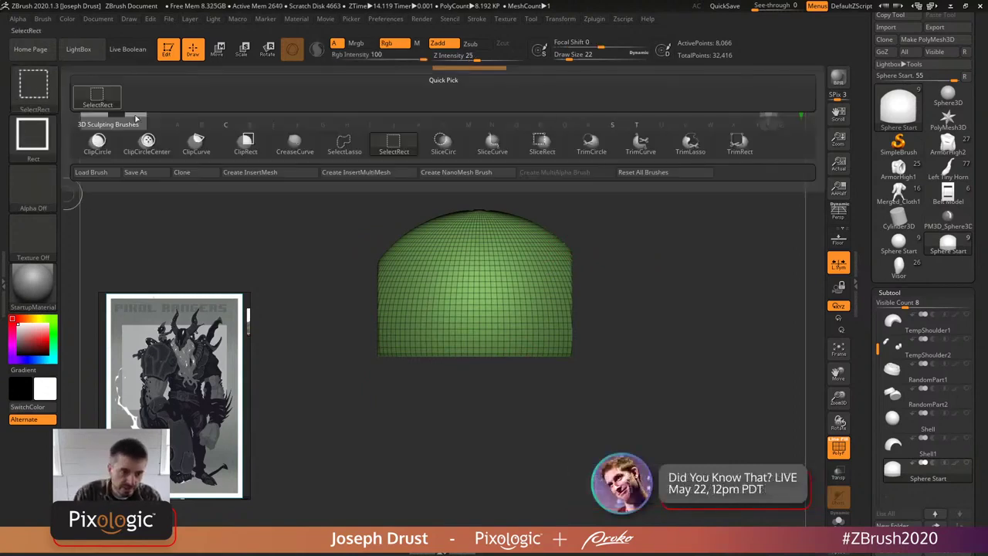
left_click(494, 147)
mouse_move(584, 190)
left_mouse_down("ctrl+shift")
mouse_move(580, 453)
mouse_move(556, 452)
left_mouse_up("ctrl+shift")
mouse_move(379, 422)
left_mouse_down("ctrl+shift")
mouse_move(371, 172)
mouse_move(379, 181)
left_mouse_up("ctrl+shift")
mouse_move(695, 356)
left_mouse_down("ctrl+shift")
mouse_move(228, 363)
mouse_move(254, 353)
left_mouse_up("ctrl+shift")
left_click_drag(695, 271, 629, 289)
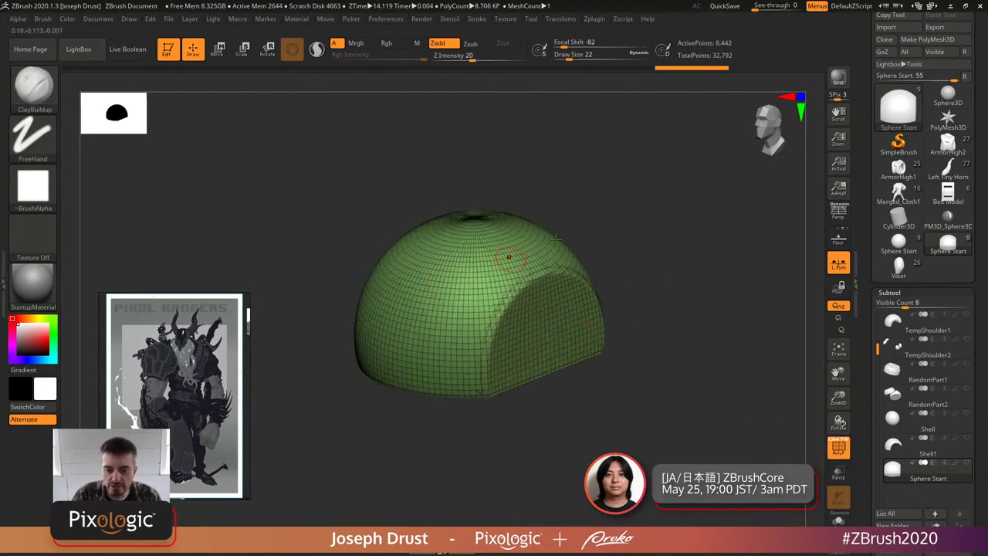
- Isolate the dome's curved outer surface and delete the hidden flat side and base faces
key("ctrl+shift")
mouse_move(633, 234)
left_mouse_down()
mouse_move(607, 187)
mouse_move(592, 265)
mouse_move(662, 269)
mouse_move(654, 249)
mouse_move(668, 233)
mouse_move(636, 232)
left_mouse_up()
left_click_drag(537, 249, 697, 278)
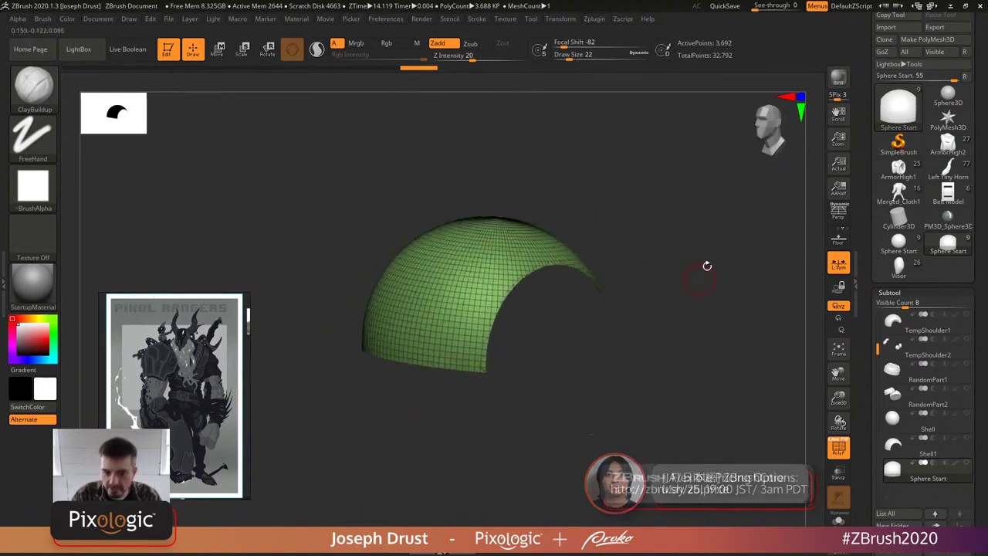
scroll(885, 244, "down", 5)
scroll(886, 244, "down", 5)
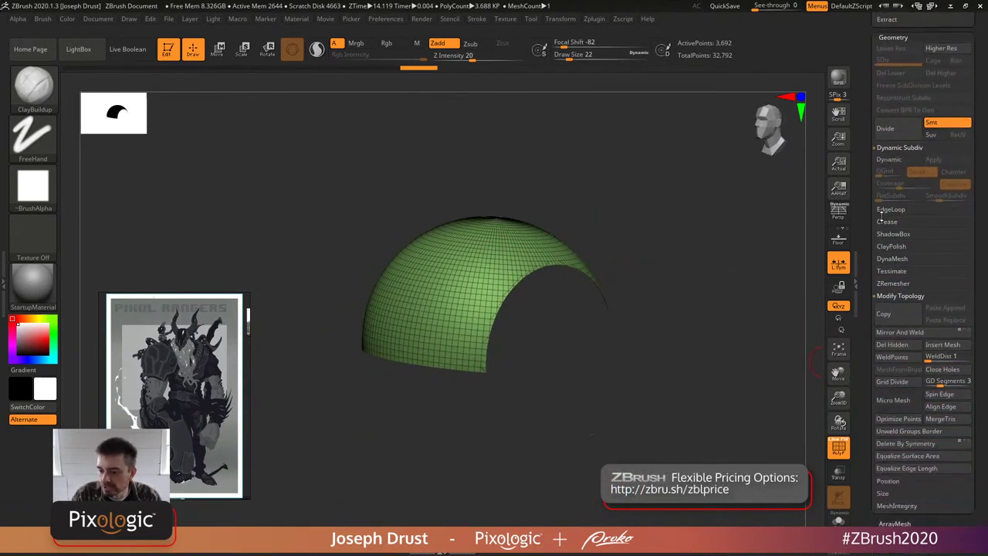
left_click_drag(742, 339, 804, 214)
- Remesh the curved shell with ZRemesher at a target polygon count of 5
left_click(839, 446)
left_click(839, 446)
left_click(893, 284)
left_click(893, 302)
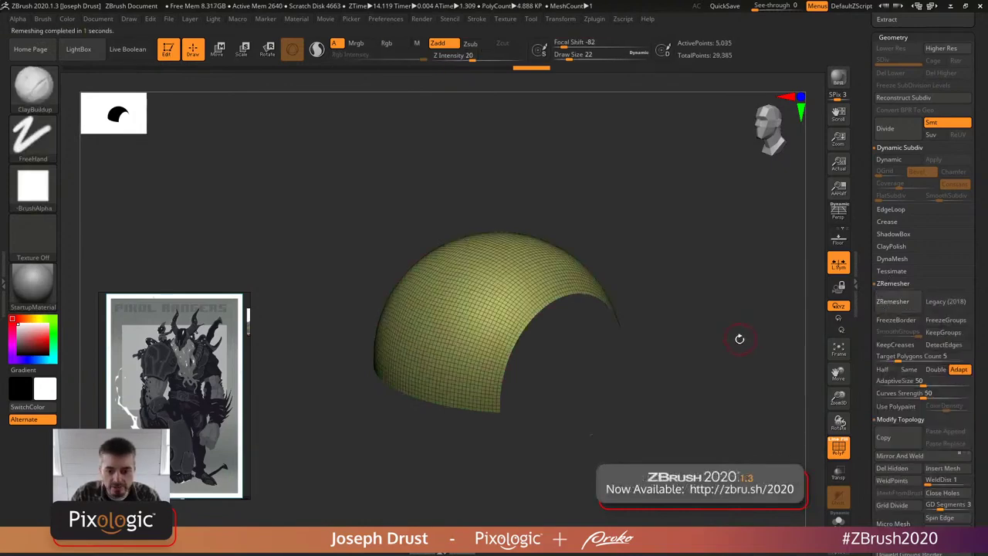
- Lower the shell's density by running ZRemesher twice with the Half option enabled
left_click_drag(742, 295, 704, 314)
left_click(882, 369)
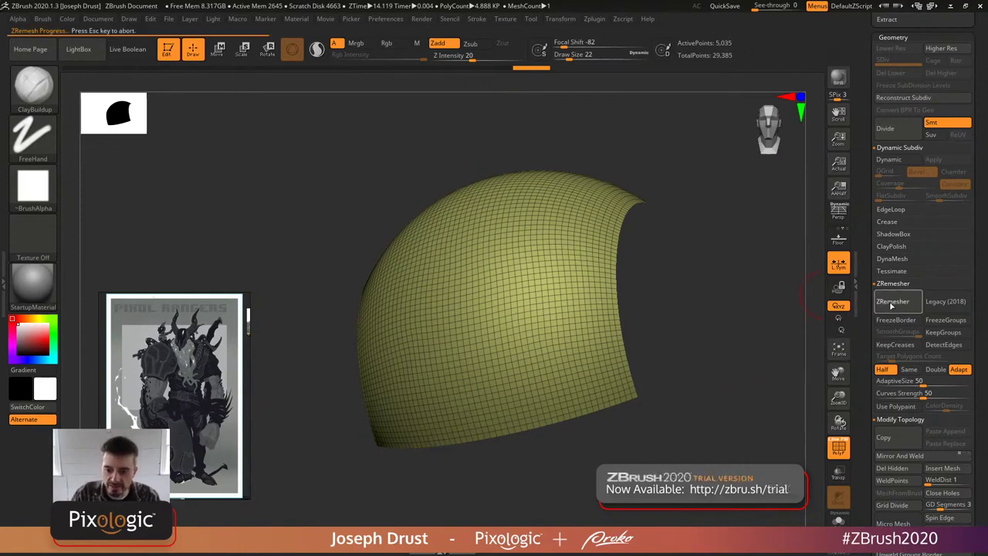
left_click(890, 305)
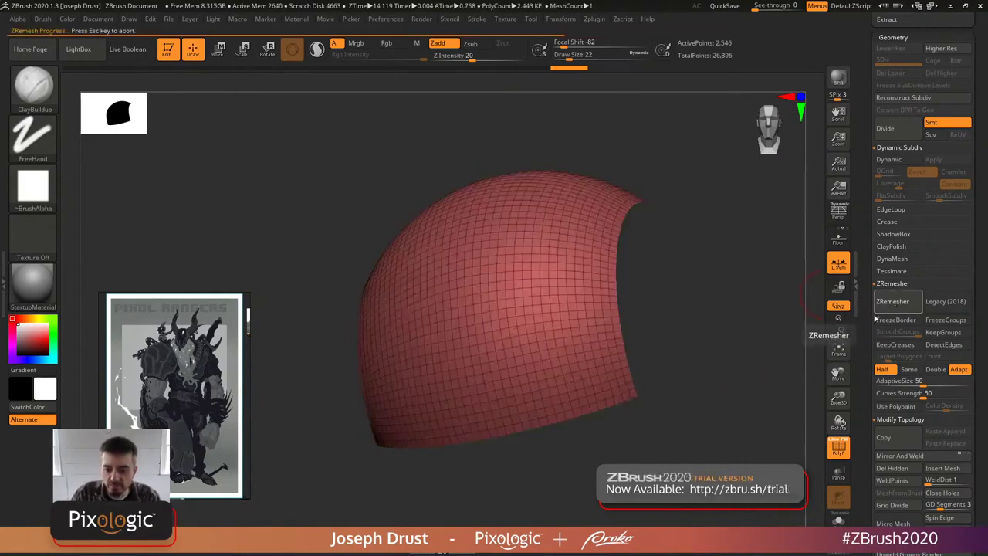
left_click_drag(769, 335, 812, 288)
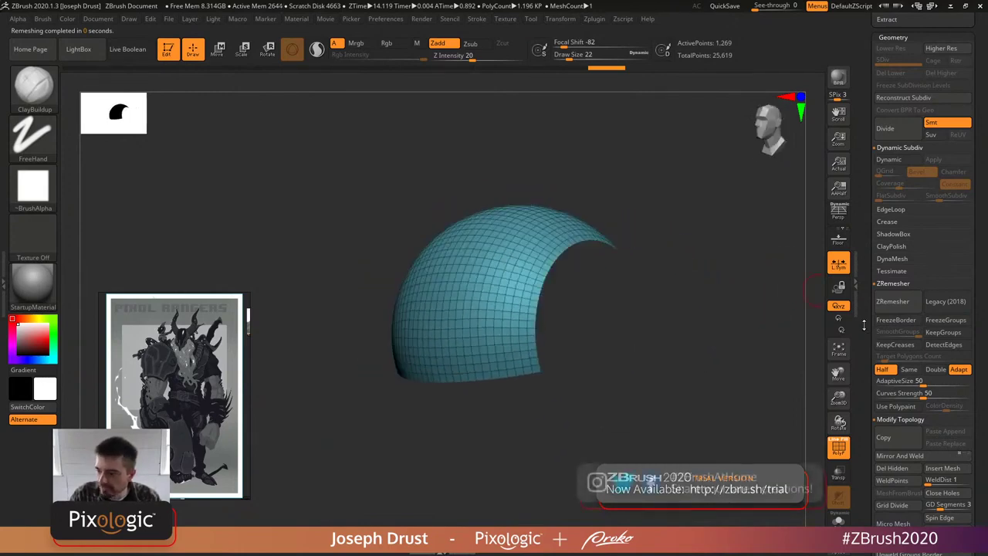
- Flip the shell's polygon normals in its display properties and orbit to its inner side
scroll(880, 169, "down", 10)
scroll(881, 169, "down", 4)
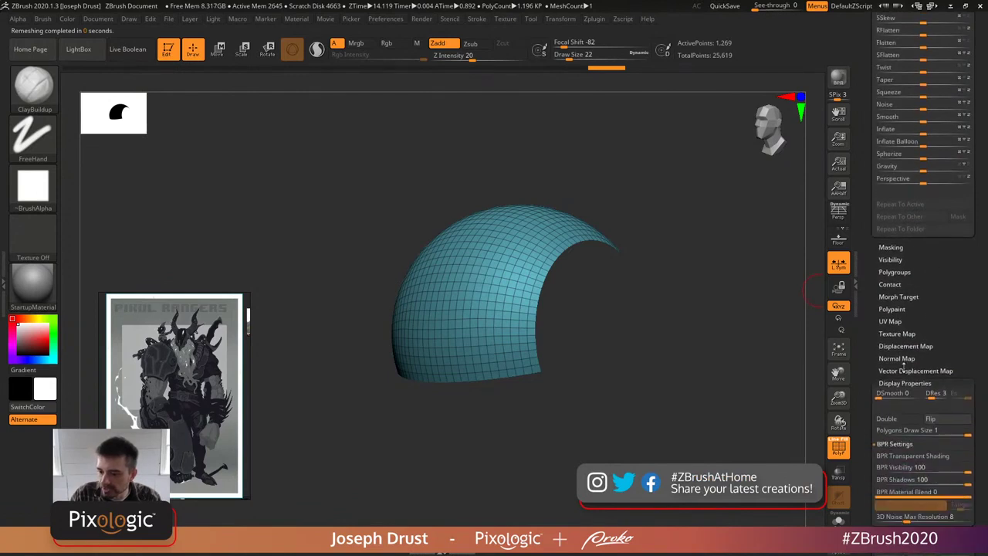
left_click(930, 422)
left_click_drag(772, 339, 735, 219)
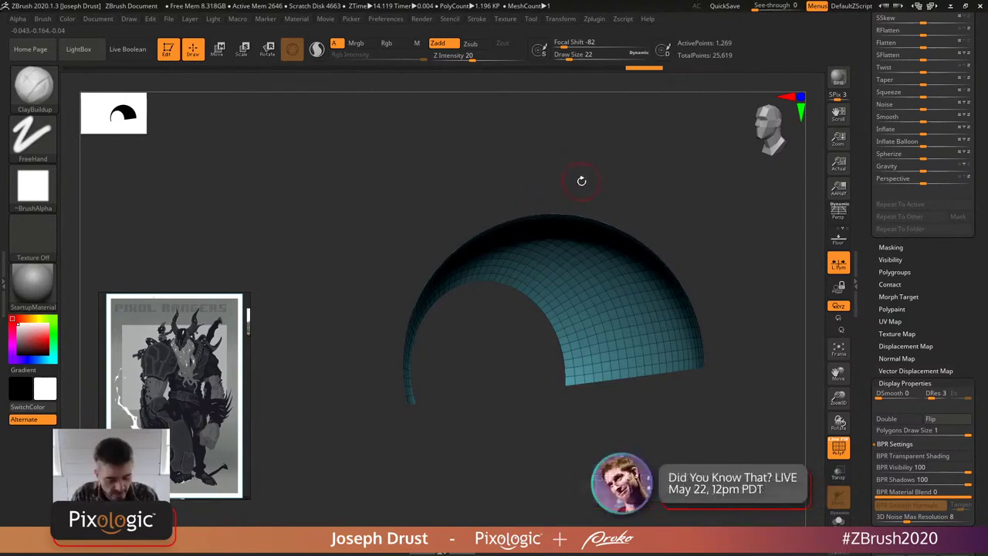
- Thicken the whole shell inward with the ZModeler brush, using the QMesh polygon action with All Polygons as target
key("b")
key("z")
key("m")
left_click_drag(577, 181, 609, 203)
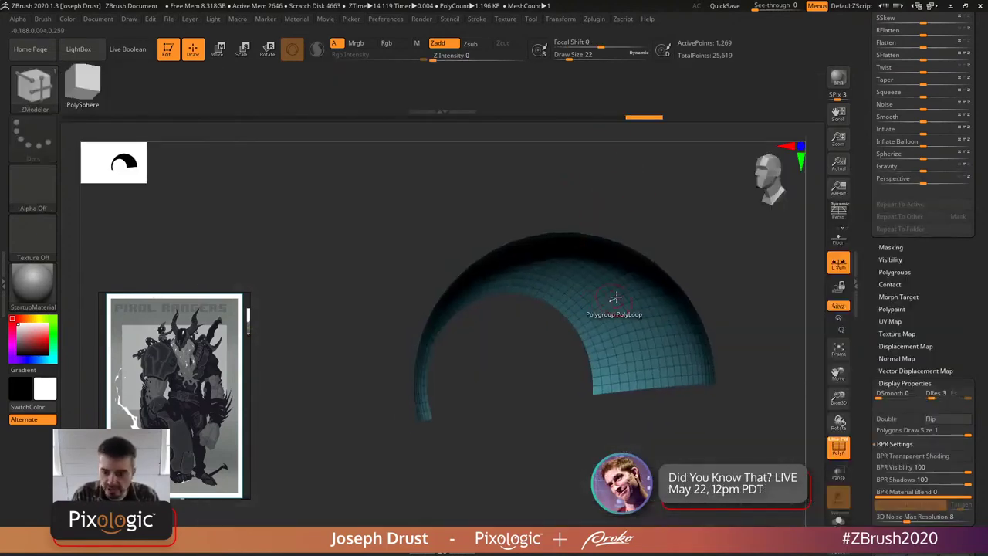
key("space")
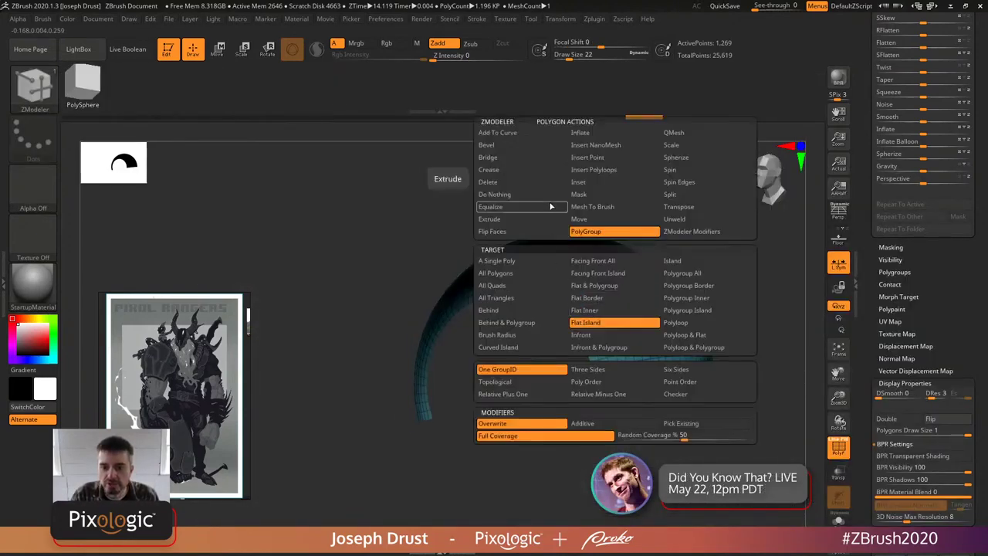
left_click(495, 273)
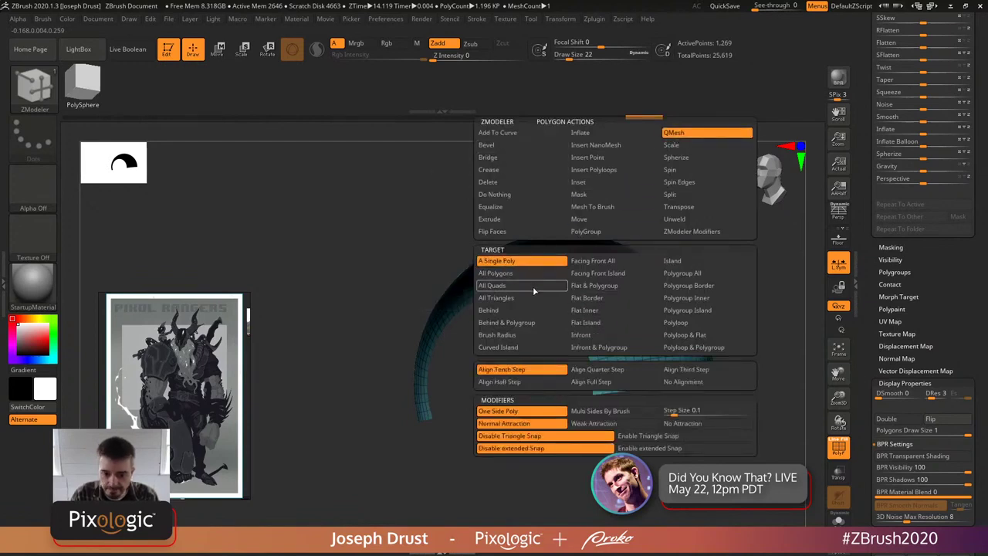
key("space")
key("space")
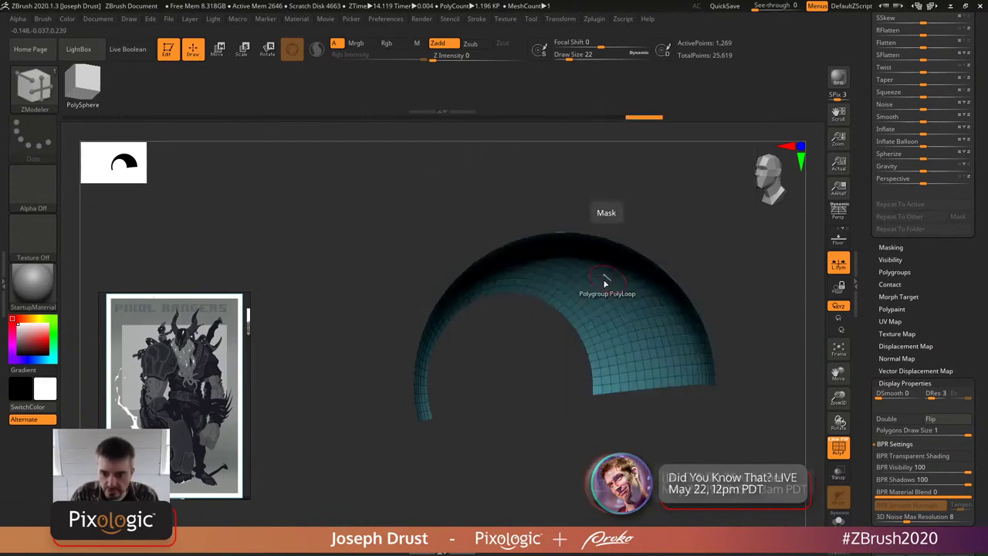
key("space")
left_click(494, 274)
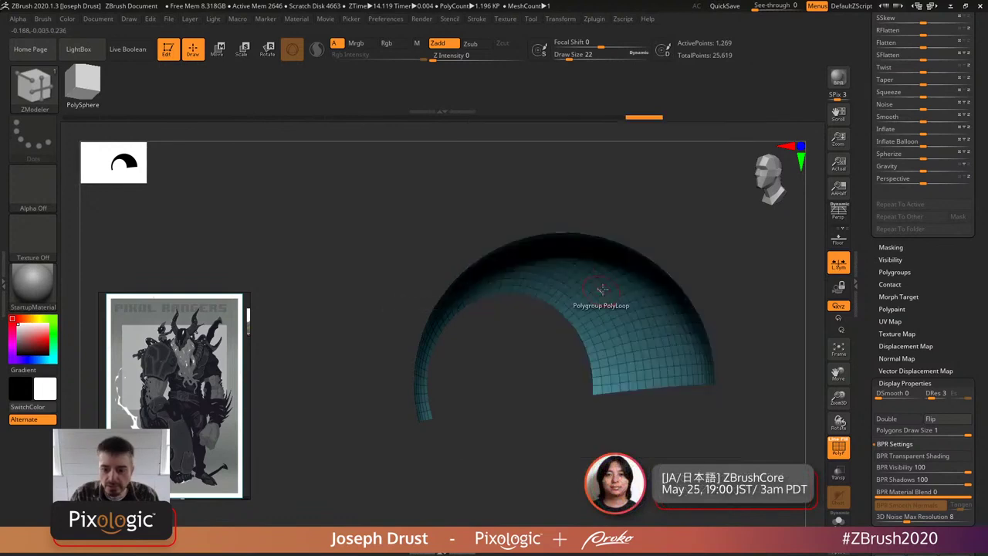
left_click_drag(610, 285, 577, 409)
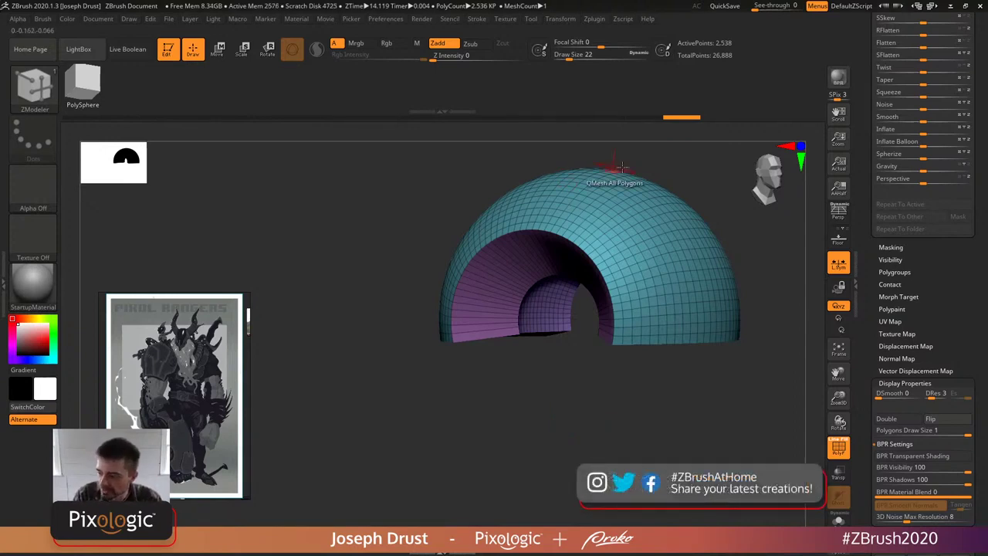
- Bevel the thickened shell's creased edges with a bevel width of 0.1297, using the Crease settings
mouse_move(683, 179)
left_mouse_down()
mouse_move(666, 144)
mouse_move(683, 193)
mouse_move(669, 203)
mouse_move(677, 187)
left_mouse_up()
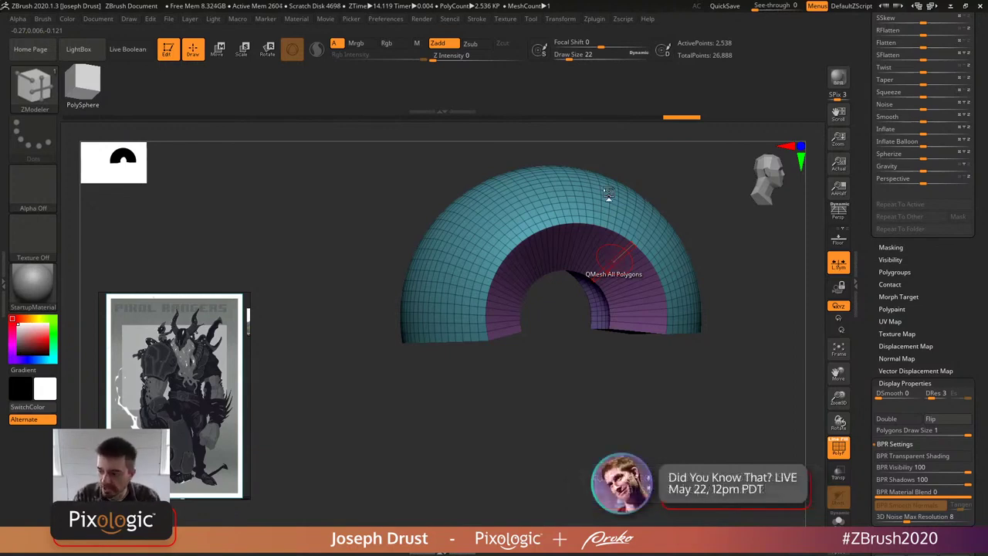
left_click_drag(696, 202, 661, 191)
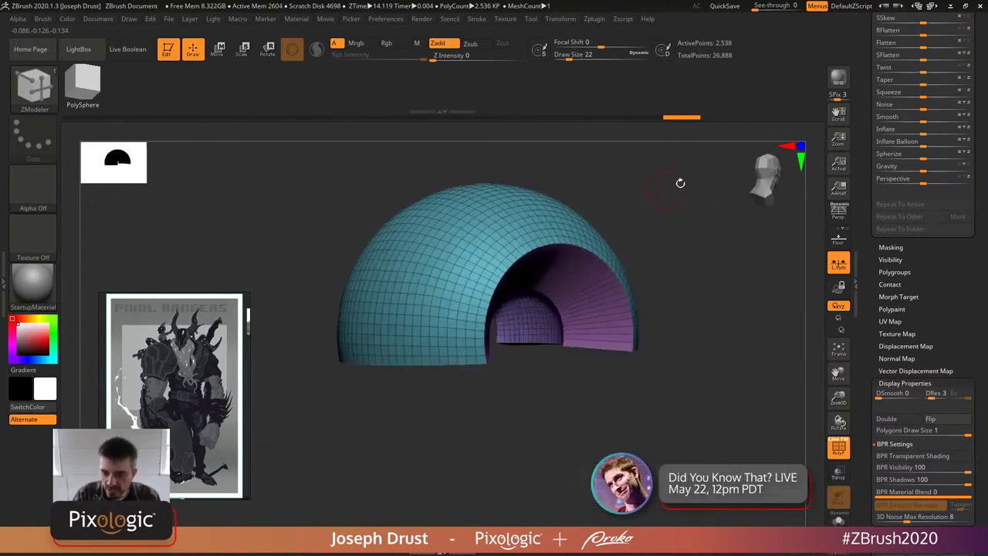
mouse_move(820, 424)
left_mouse_down()
mouse_move(783, 414)
mouse_move(734, 420)
mouse_move(755, 413)
mouse_move(722, 271)
left_mouse_up()
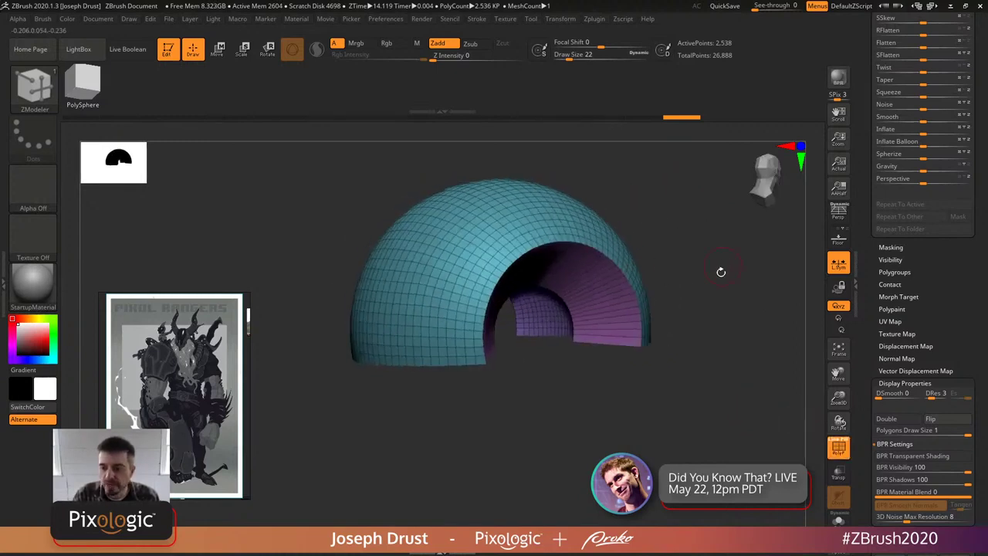
left_click(838, 448)
scroll(874, 247, "up", 5)
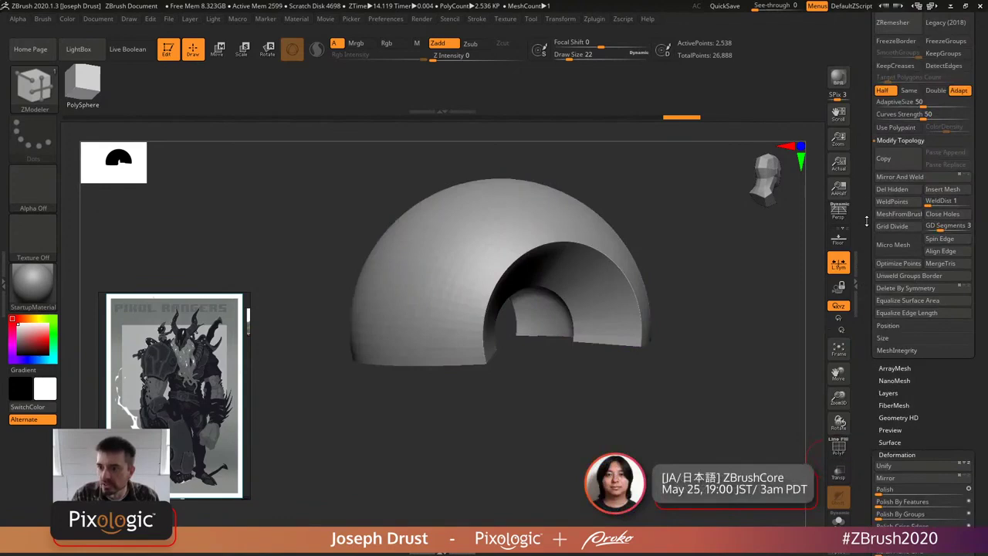
scroll(869, 231, "up", 5)
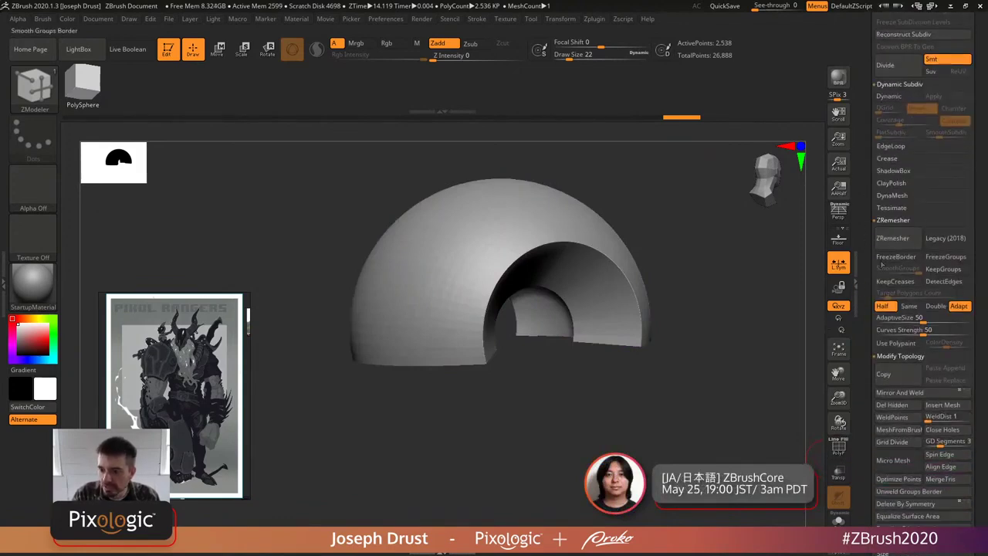
left_click(887, 158)
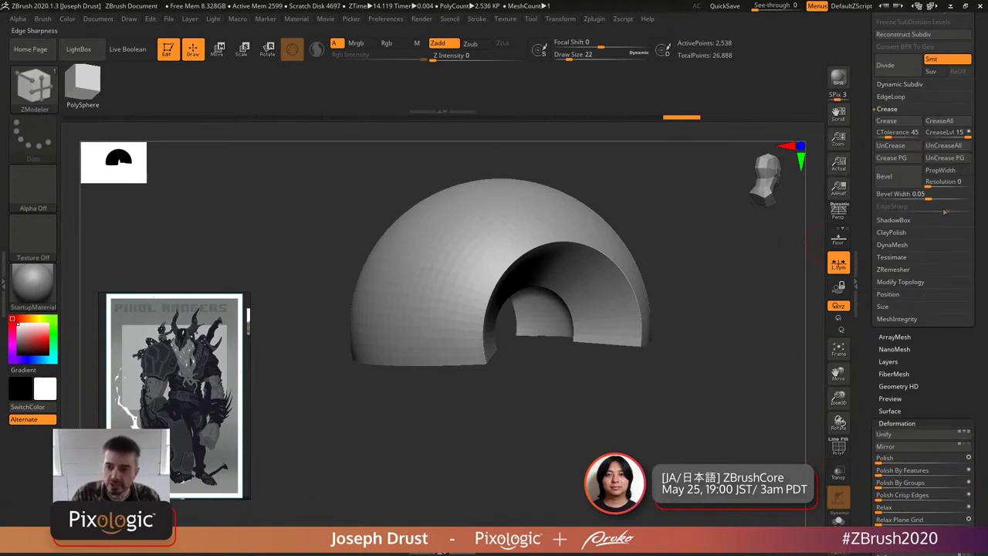
key("ctrl")
mouse_move(928, 194)
mouse_move(929, 195)
left_mouse_down()
mouse_move(954, 197)
mouse_move(943, 197)
left_mouse_up()
left_click(839, 447)
- Preview the bevelled shell with Dynamic Subdivision smoothing and its wireframe hidden, checking it from several angles
mouse_move(733, 324)
left_mouse_down()
mouse_move(727, 300)
mouse_move(699, 286)
mouse_move(668, 295)
left_mouse_up()
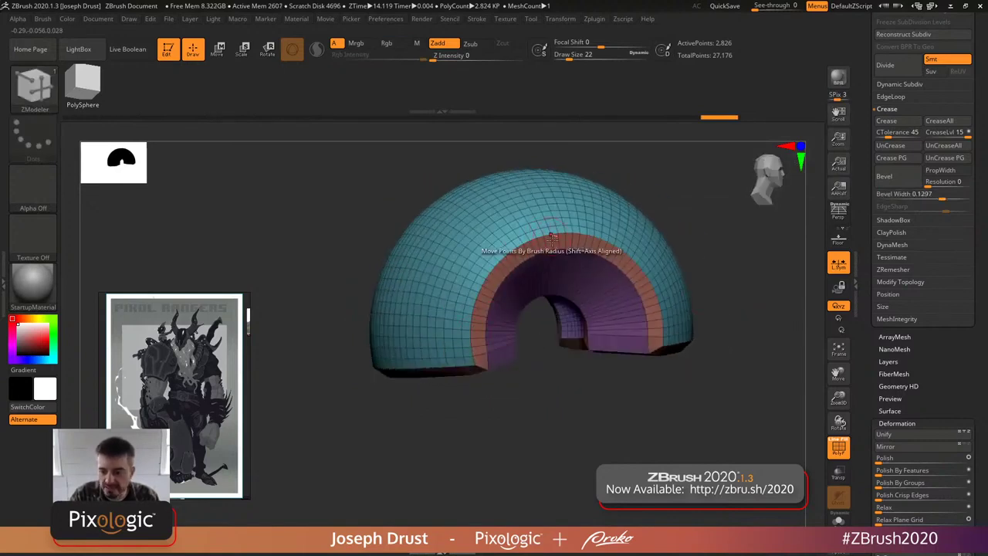
scroll(867, 221, "up", 4)
left_click_drag(825, 304, 743, 347)
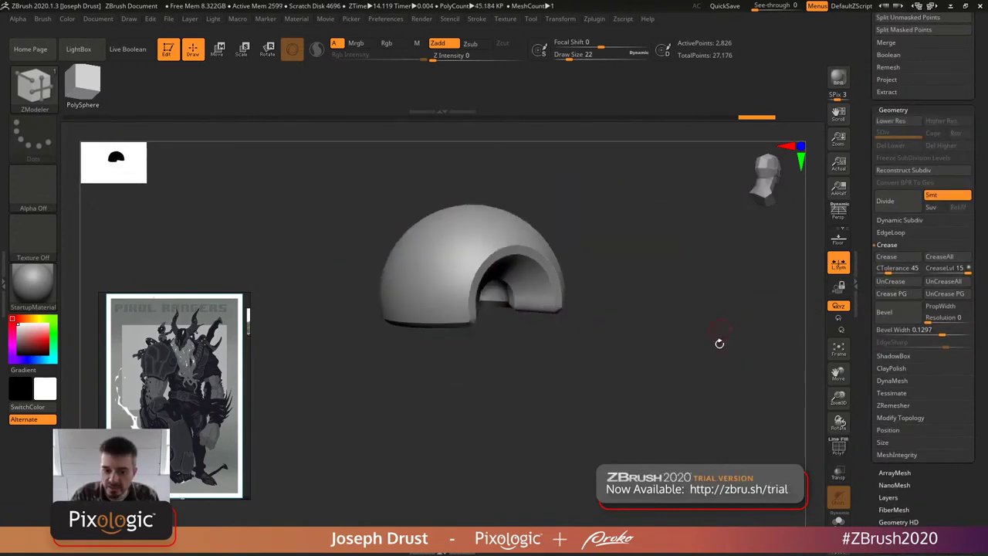
left_click_drag(719, 343, 752, 301)
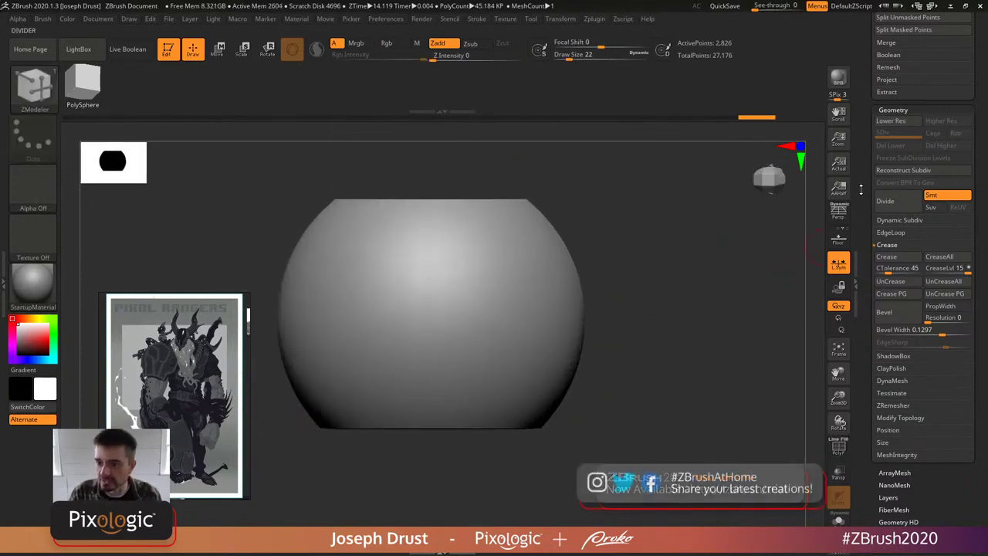
- Select the RandomPart1 subtool, frame it in the view and show its wireframe
scroll(923, 309, "up", 10)
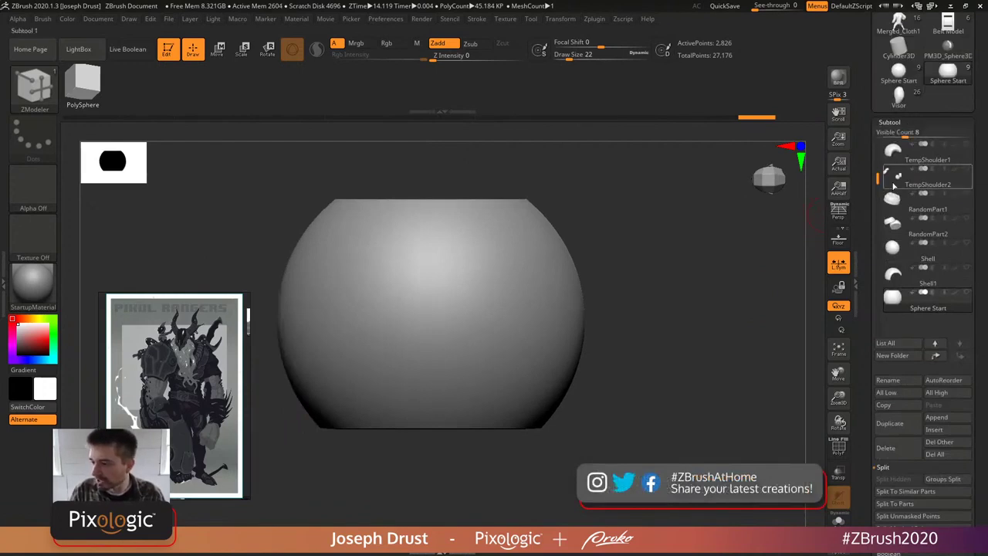
left_click(931, 210)
left_click_drag(699, 342, 817, 409)
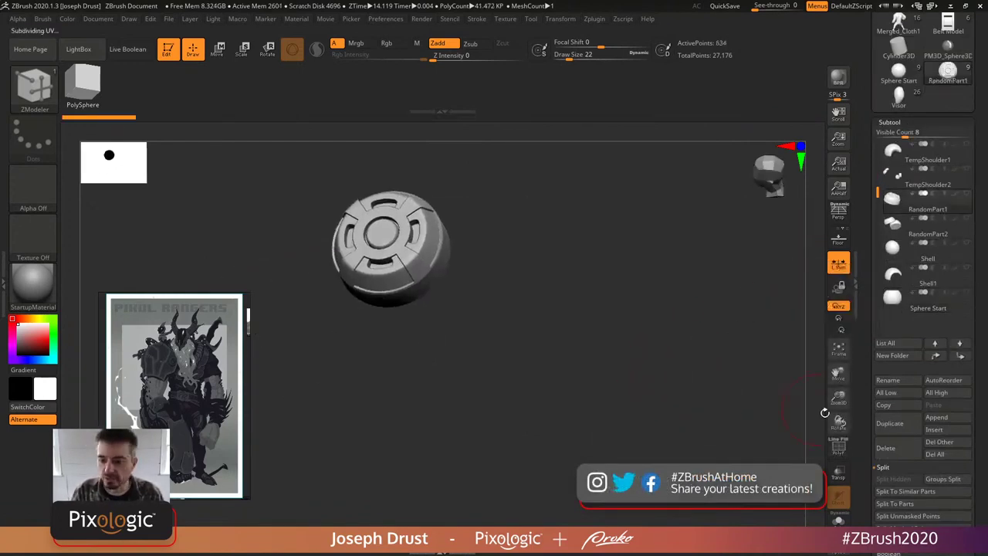
left_click(838, 349)
left_click_drag(746, 401, 722, 317, "shift")
left_click(838, 446)
mouse_move(762, 366)
left_mouse_down()
mouse_move(735, 360)
mouse_move(728, 313)
mouse_move(726, 339)
mouse_move(720, 346)
mouse_move(710, 333)
mouse_move(731, 344)
mouse_move(729, 270)
mouse_move(731, 347)
mouse_move(688, 275)
mouse_move(622, 282)
left_mouse_up()
- Set up four-way radial symmetry for ZModeler editing around the centre of the round part
key("space")
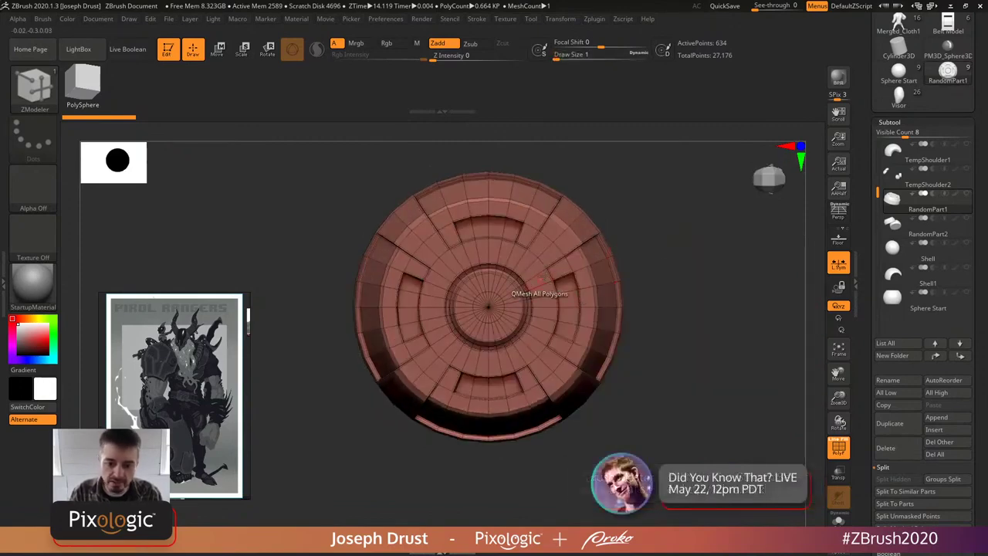
left_click(528, 185)
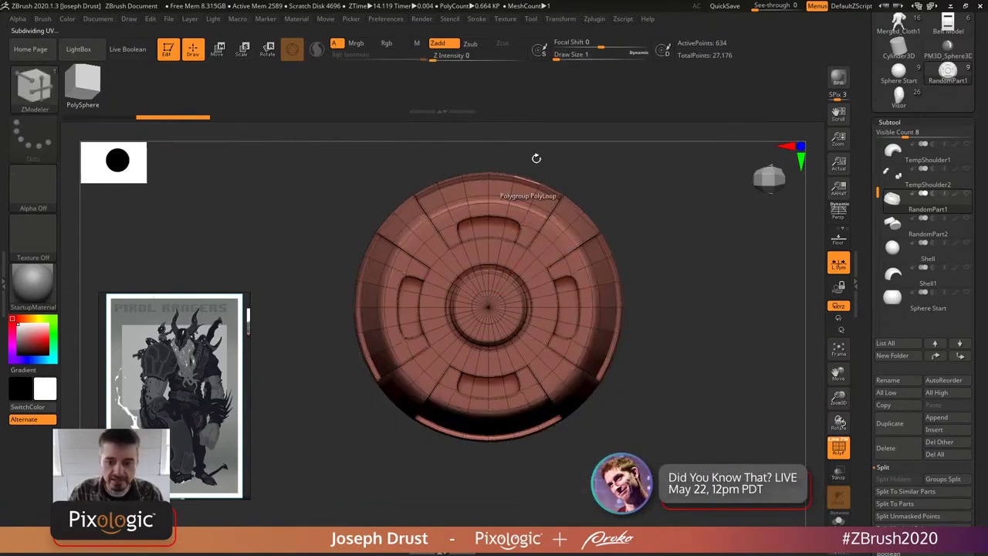
left_click(561, 18)
left_click(591, 313)
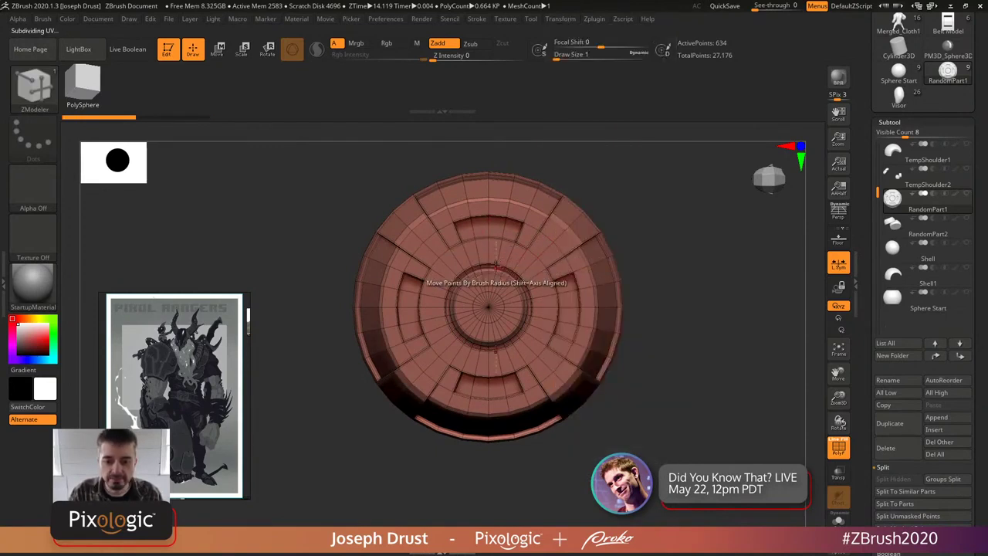
left_click(561, 18)
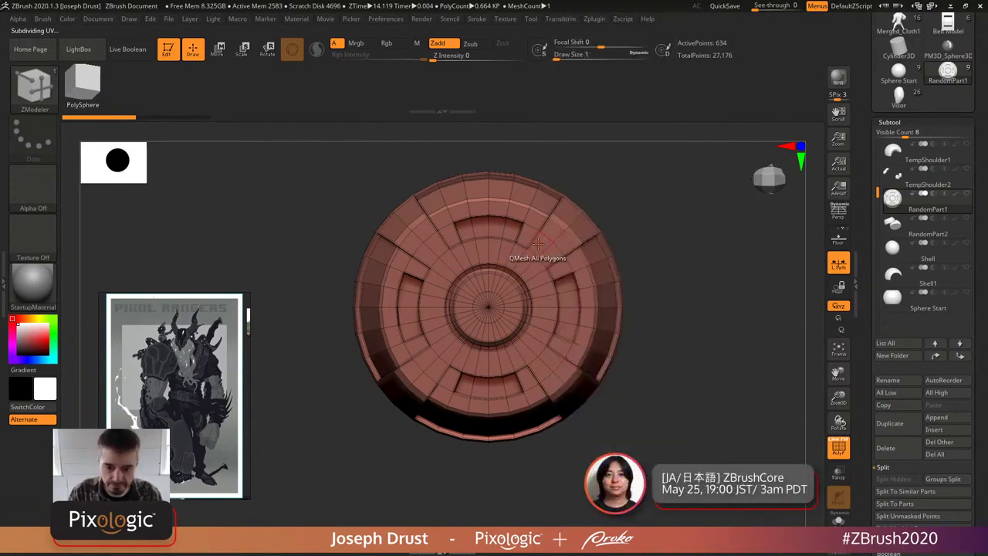
left_click_drag(653, 212, 629, 202)
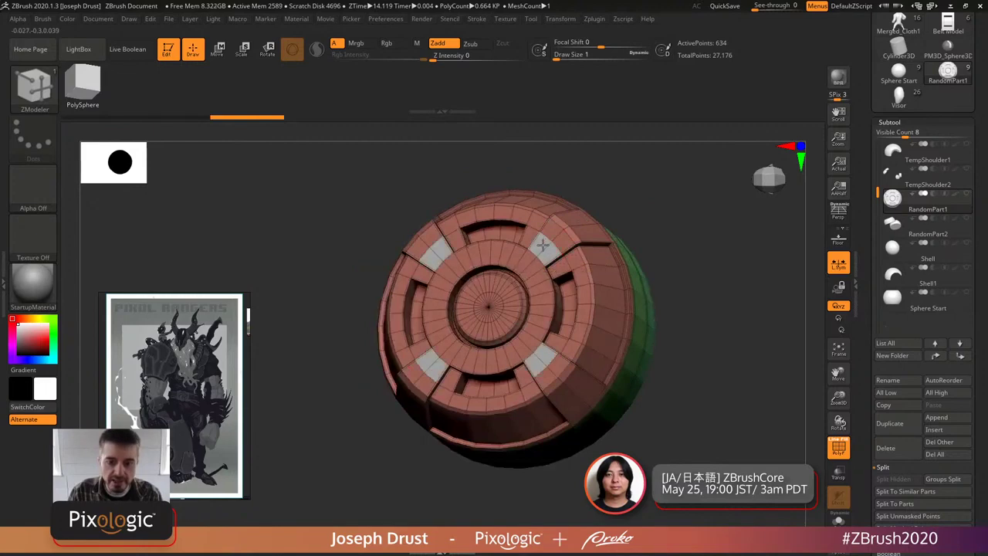
- Try raising four symmetrical blocks between the slots of the round part's face with the ZModeler QMesh polygon action
key("space")
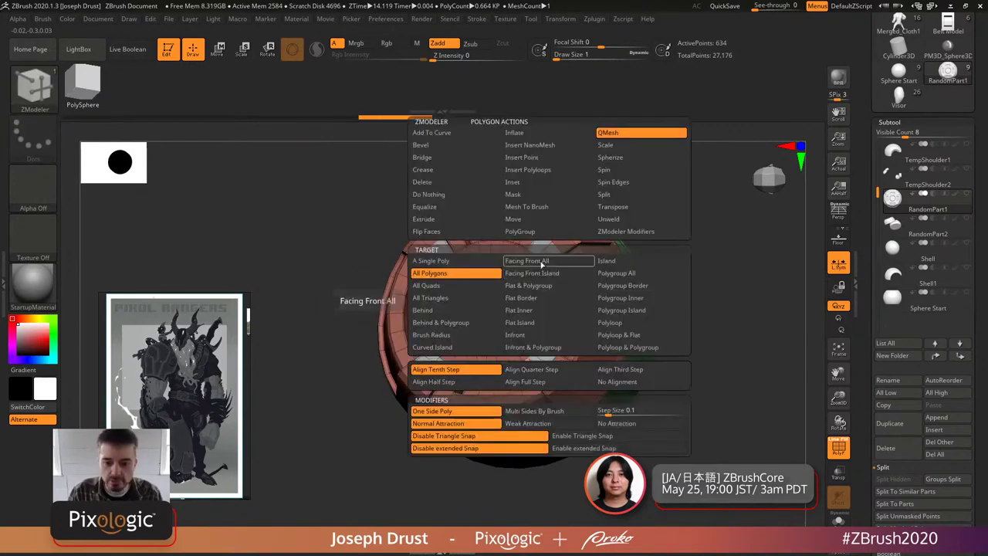
left_click(426, 285)
left_click_drag(510, 231, 512, 233)
left_click_drag(664, 232, 570, 344)
left_click_drag(682, 289, 695, 266)
left_click_drag(586, 325, 585, 322)
mouse_move(680, 255)
left_mouse_down()
mouse_move(699, 214)
mouse_move(670, 263)
mouse_move(724, 245)
mouse_move(706, 225)
left_mouse_up()
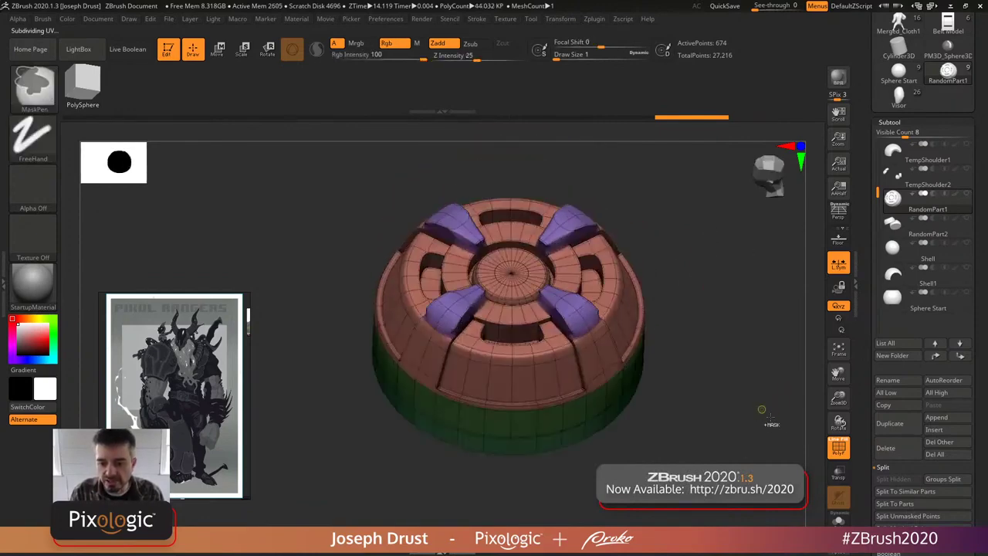
- Undo the raised blocks on the round part and hide its wireframe
key("ctrl+z")
key("ctrl+z")
key("ctrl+z")
left_click_drag(719, 312, 760, 357, "alt")
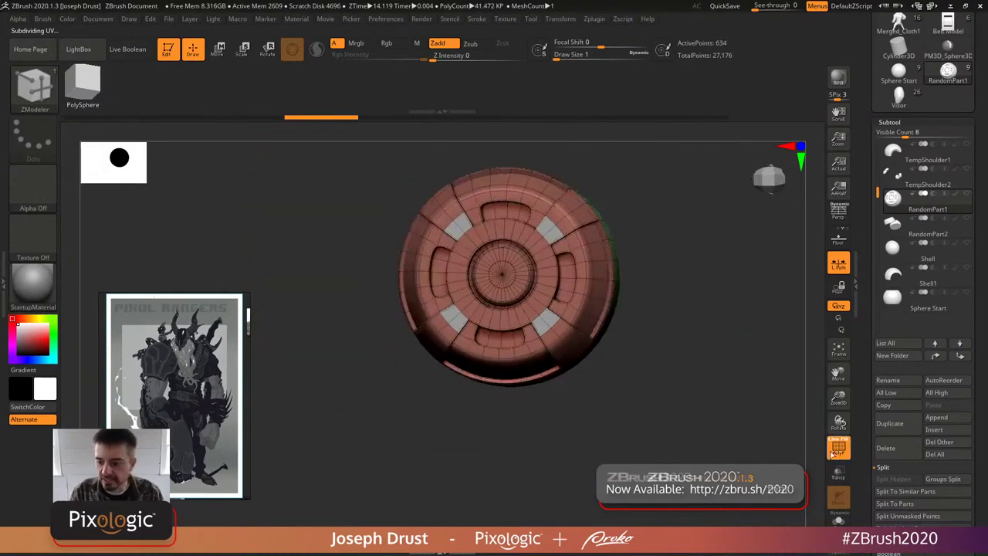
key("shift+f")
left_click_drag(763, 320, 717, 357, "alt")
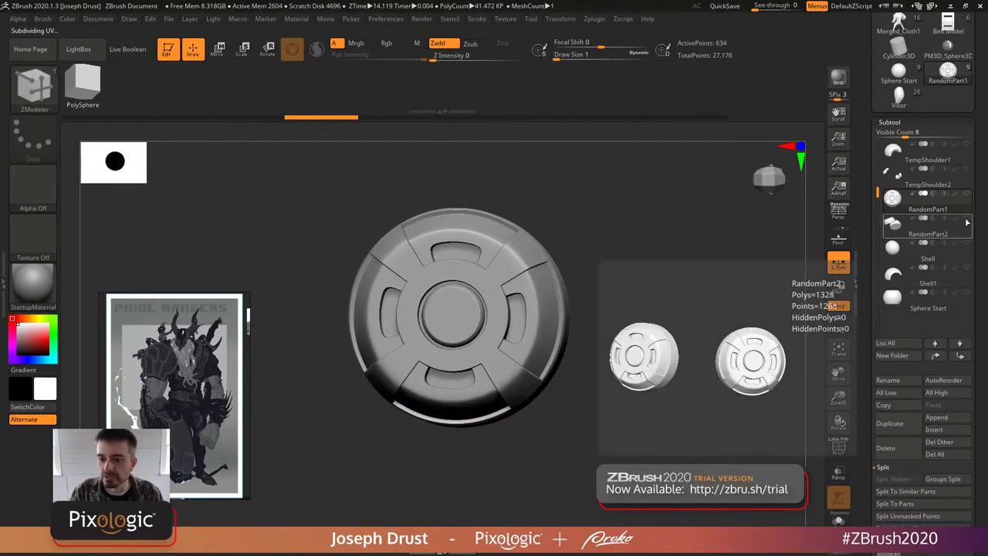
- Show the TempShoulder2 and TempShoulder1 subtools together with the round part
mouse_move(959, 243)
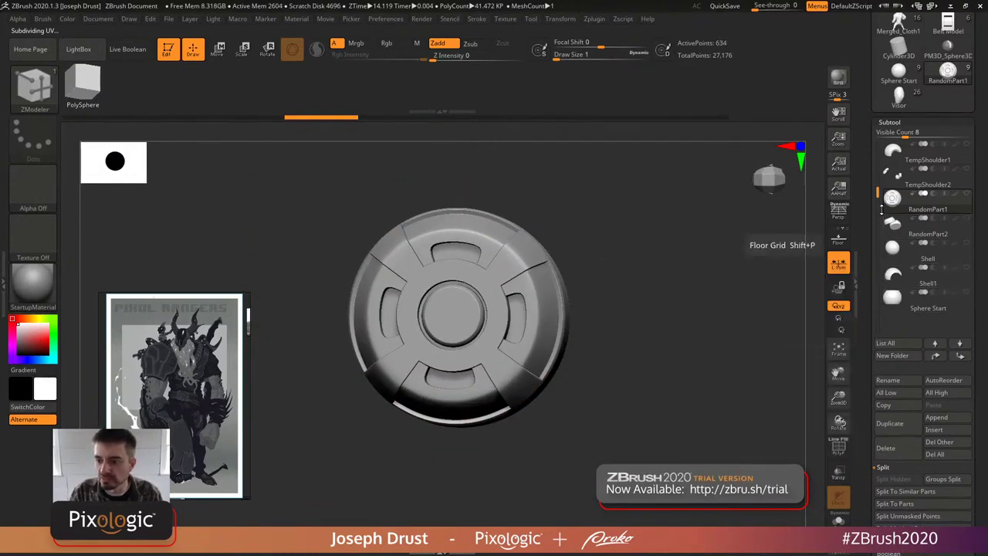
left_click_drag(770, 289, 953, 174, "alt")
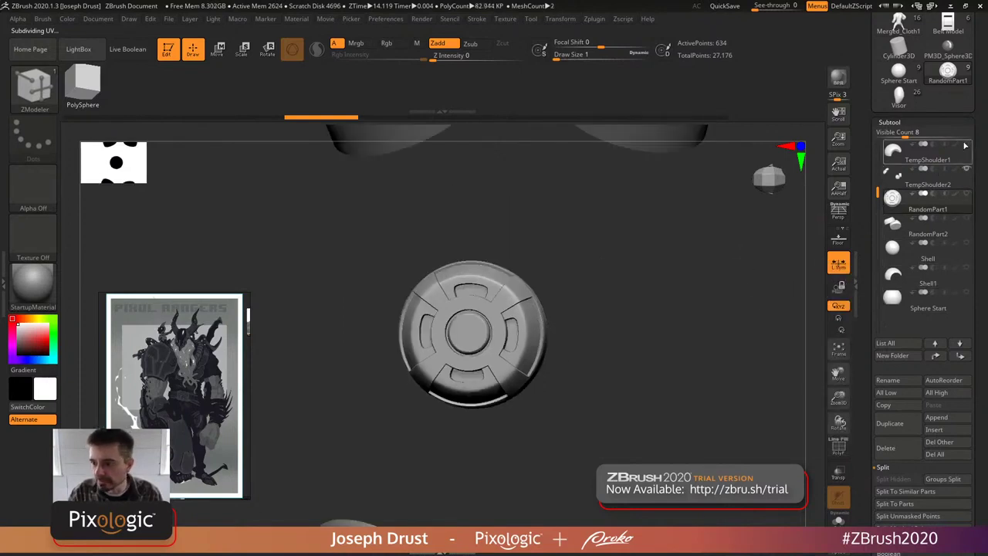
left_click(967, 145)
left_click(967, 144)
left_click(967, 144)
left_click_drag(791, 234, 826, 197, "alt")
- Make TempShoulder2 the active subtool, show RandomPart2 and examine the round parts placed on the shoulder shell
left_click(926, 179)
left_click(966, 169)
left_click_drag(773, 232, 742, 297)
left_click(963, 219)
left_click_drag(758, 259, 737, 301)
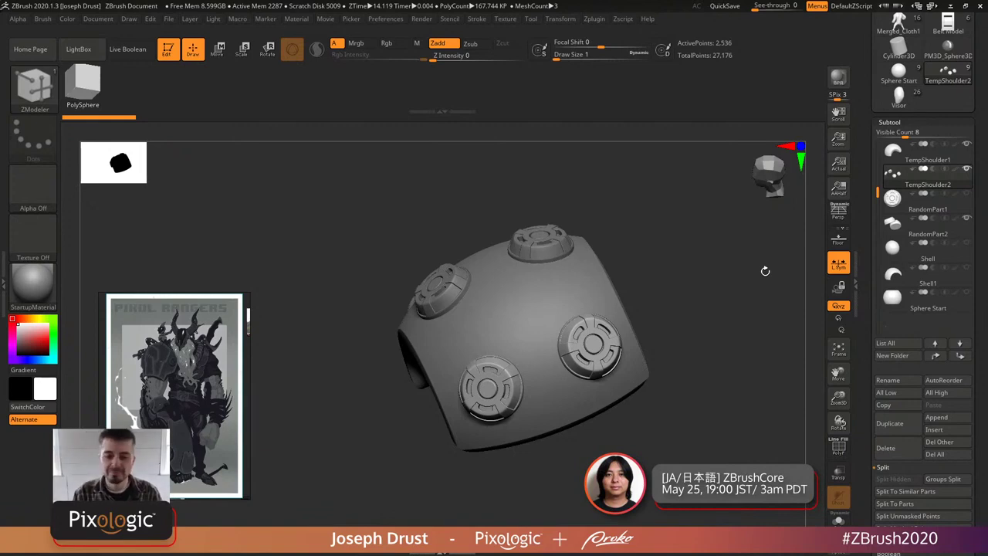
left_click_drag(713, 280, 701, 283, "shift")
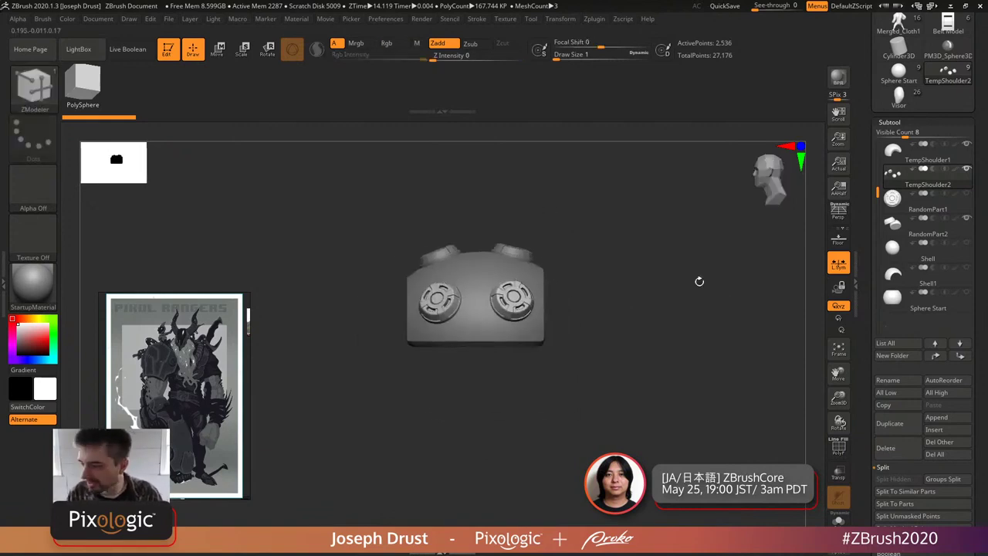
- Open the compression hand project from the LightBox projects and frame the whole mechanical arm
left_click_drag(864, 232, 862, 251)
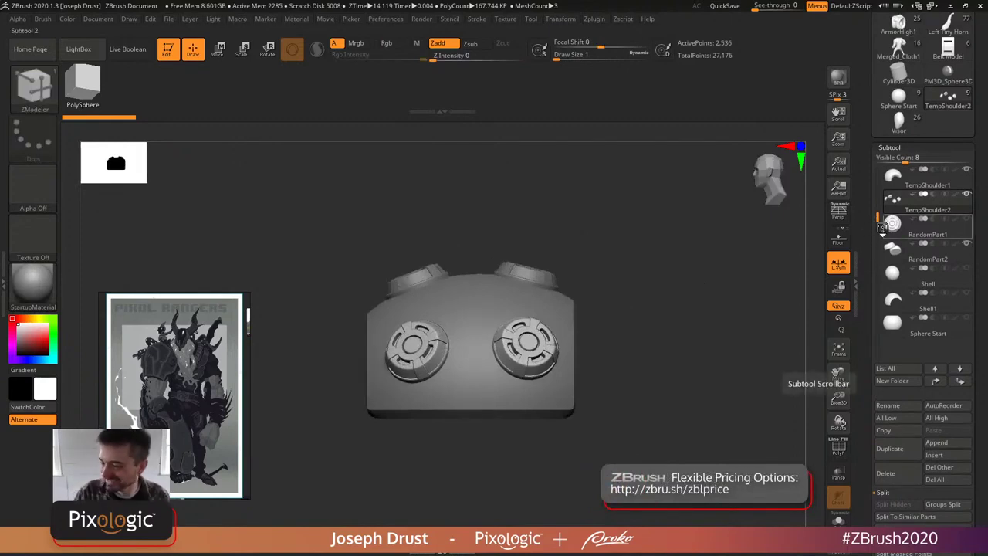
mouse_move(880, 217)
left_mouse_down()
mouse_move(865, 244)
mouse_move(865, 332)
mouse_move(733, 253)
left_mouse_up()
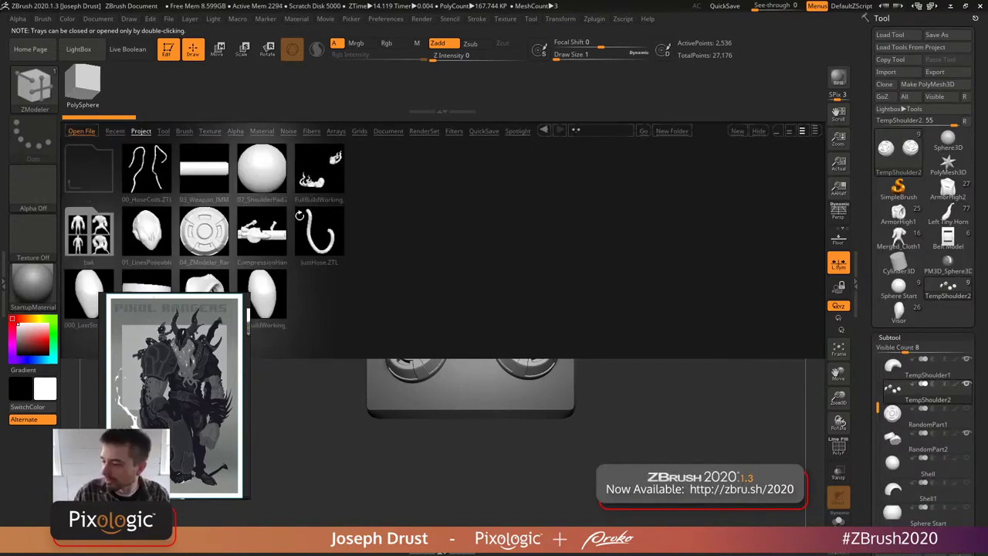
double_click(263, 236)
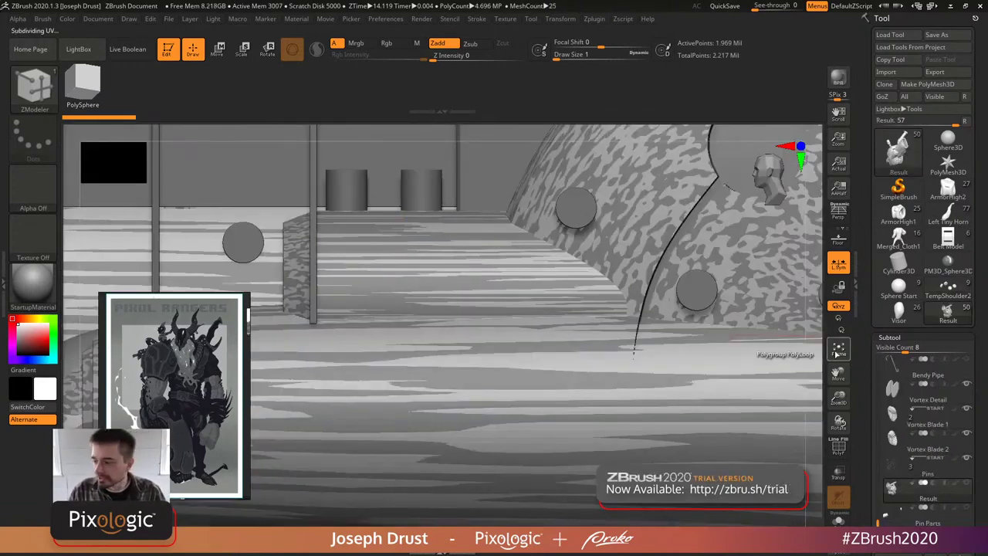
left_click(838, 349)
left_click_drag(669, 200, 633, 210, "alt")
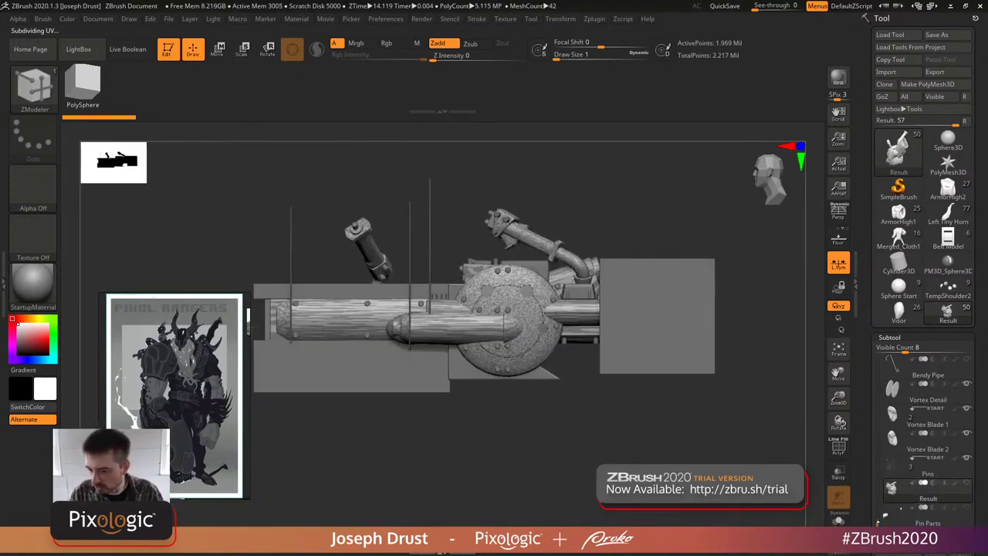
- Select the Pins subtool, turn on Live Boolean and view the mechanical arm from its opposite side
mouse_move(897, 513)
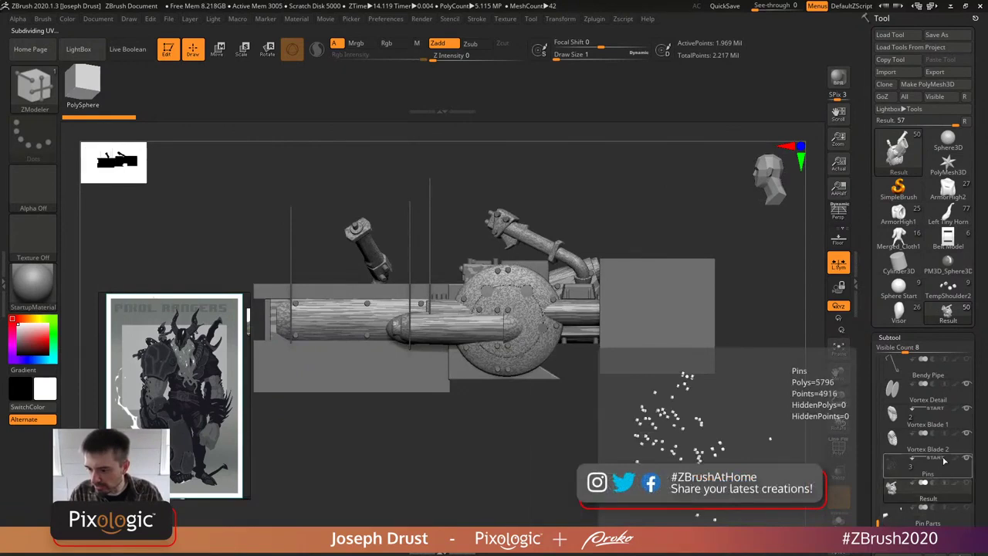
left_click(938, 477)
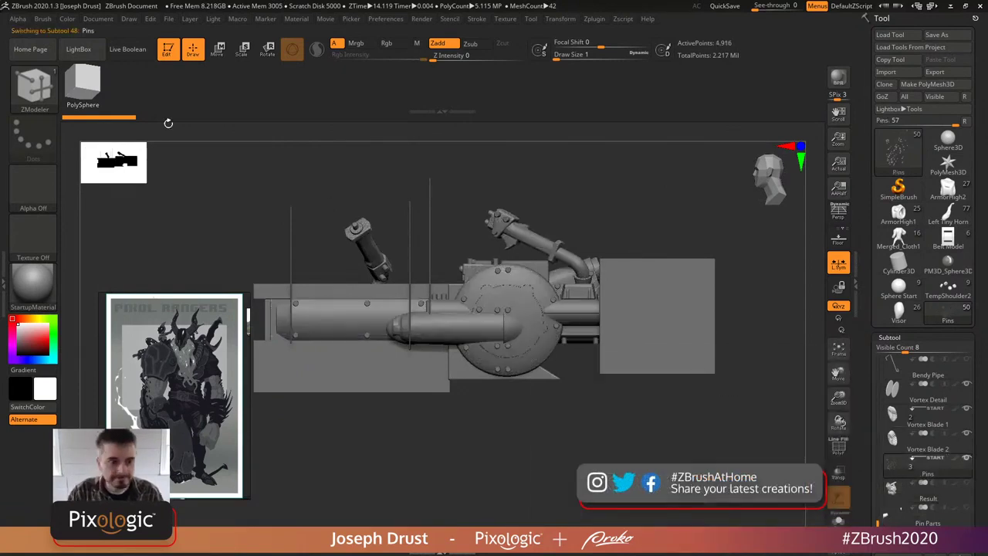
left_click(128, 50)
mouse_move(578, 186)
left_mouse_down("shift")
mouse_move(681, 193)
mouse_move(643, 206)
mouse_move(685, 183)
left_mouse_up("shift")
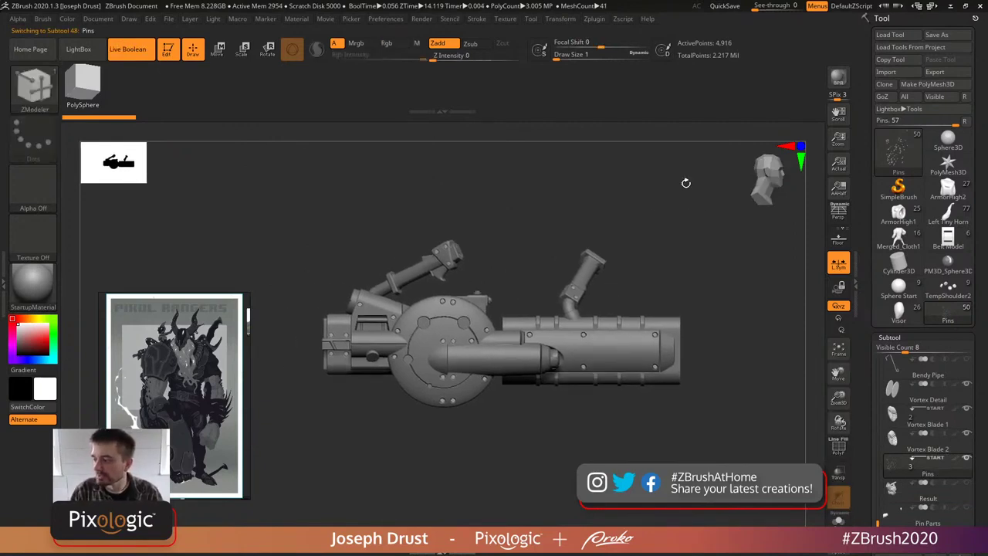
- Move the character reference image higher up and examine the Live Boolean arm close up
left_click_drag(213, 322, 184, 155)
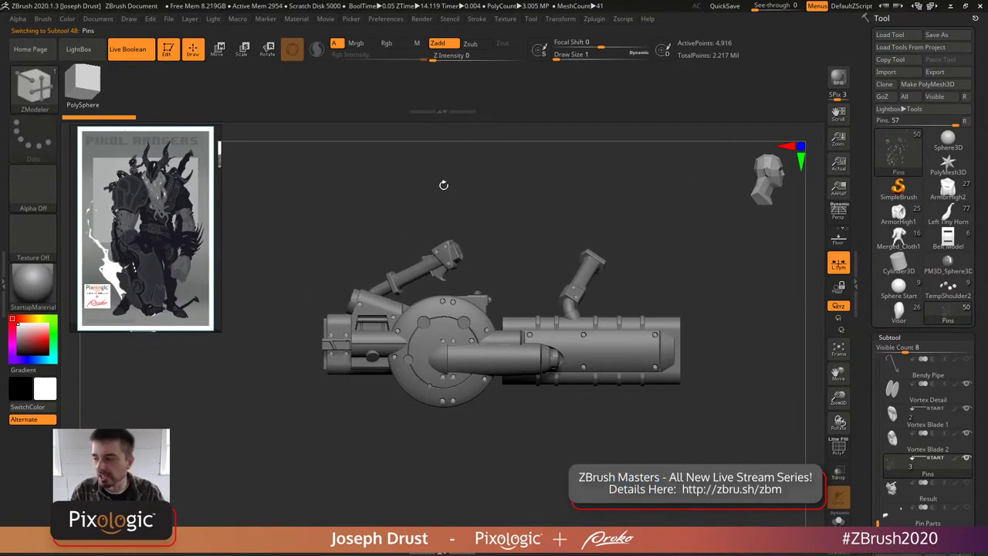
left_click_drag(715, 242, 510, 215)
left_click_drag(225, 102, 139, 51)
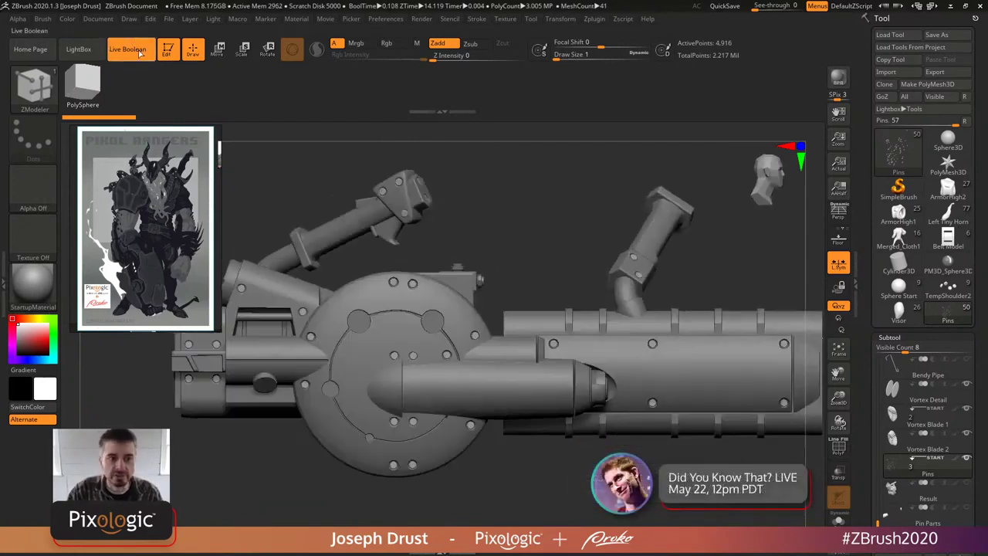
- Turn off Live Boolean and examine the cutting blocks and plates placed around the mechanical arm
left_click(136, 58)
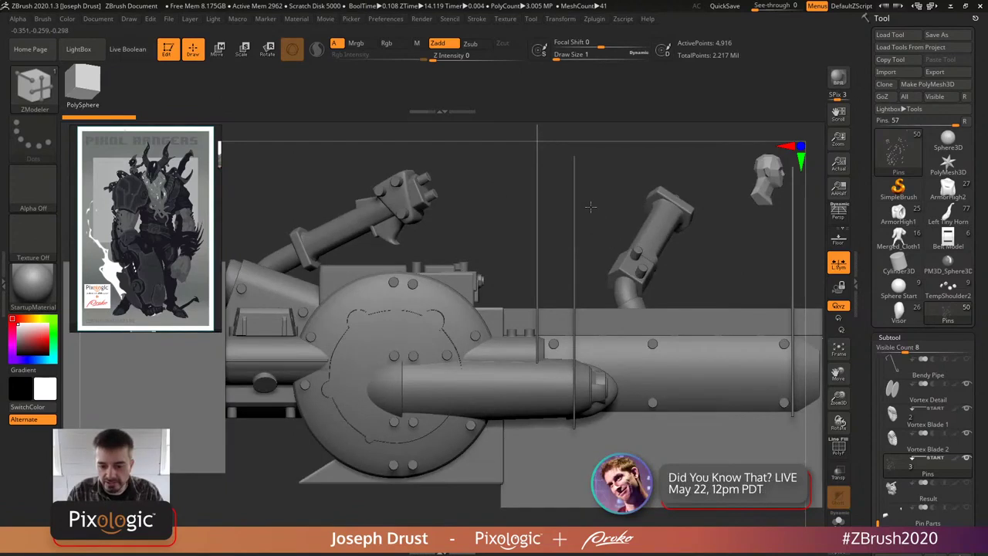
key("f")
left_click_drag(592, 183, 530, 217)
scroll(883, 350, "down", 4)
mouse_move(878, 384)
left_mouse_down()
mouse_move(883, 211)
mouse_move(875, 376)
left_mouse_up()
left_click_drag(731, 226, 697, 253)
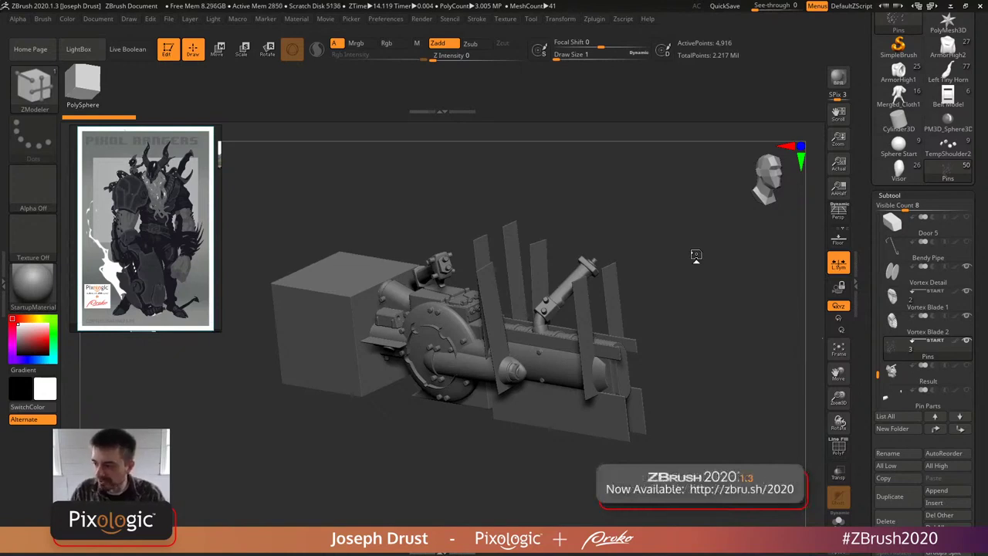
- Turn Live Boolean back on and examine the mechanical arm up close in a straight side view
left_click_drag(601, 224, 338, 195)
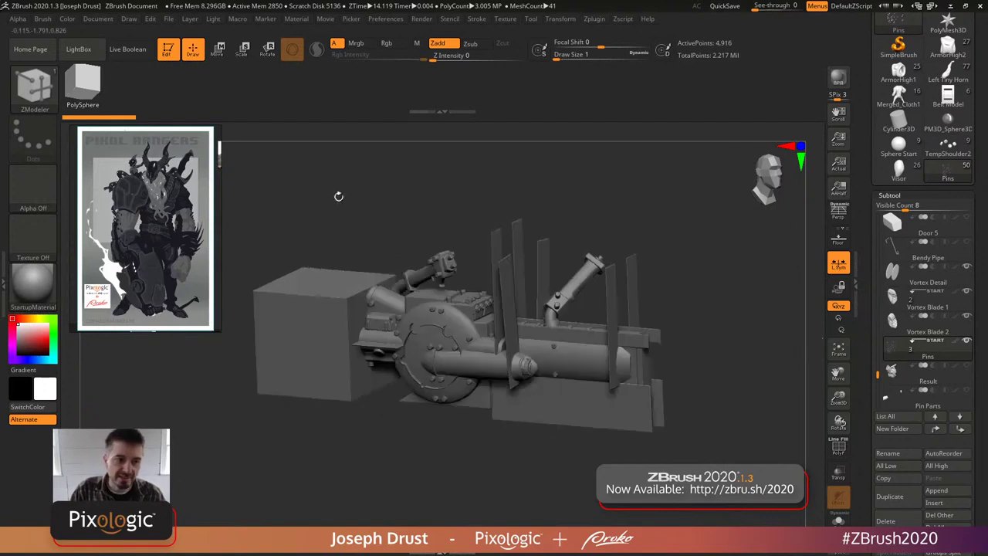
left_click(131, 50)
left_click_drag(696, 234, 708, 260)
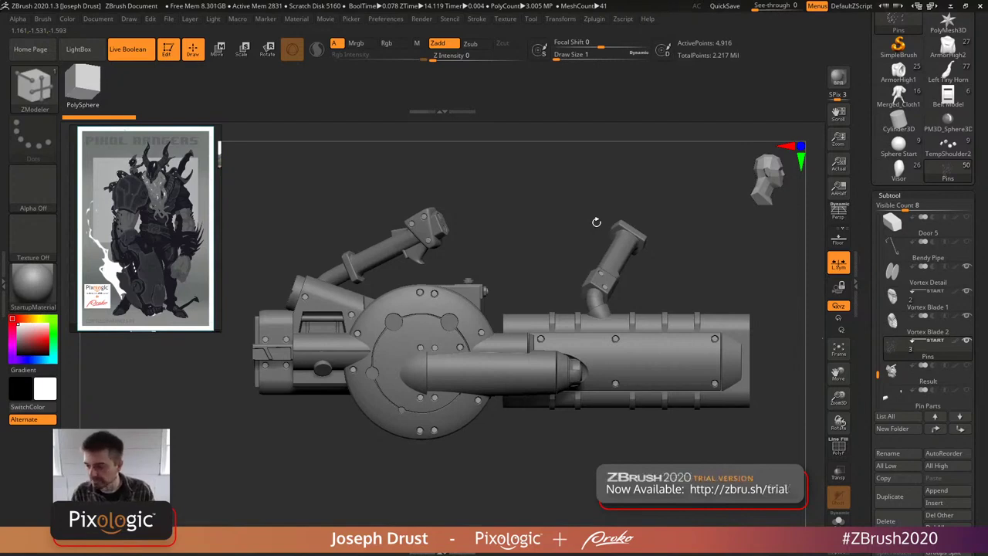
left_click_drag(592, 205, 558, 192)
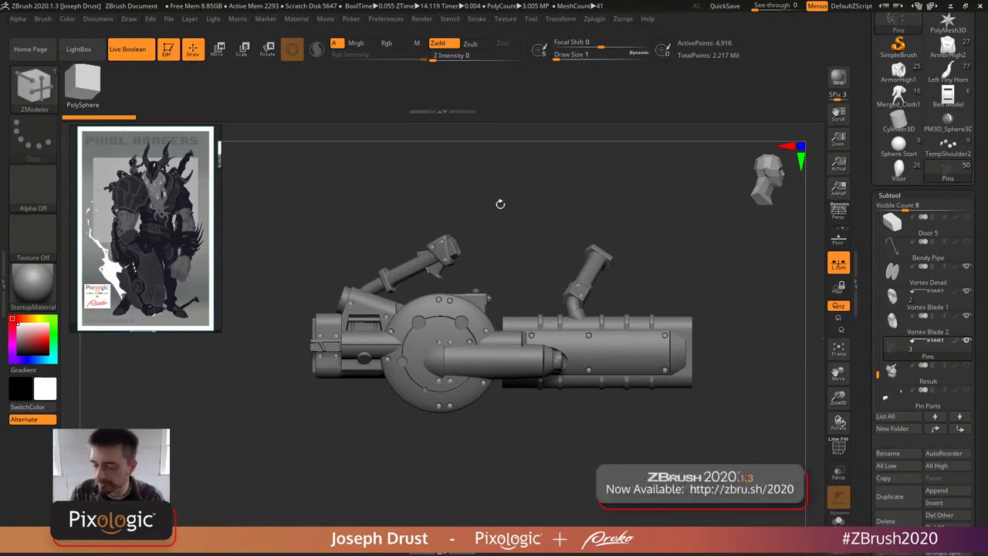
left_click_drag(622, 195, 553, 195)
key("f")
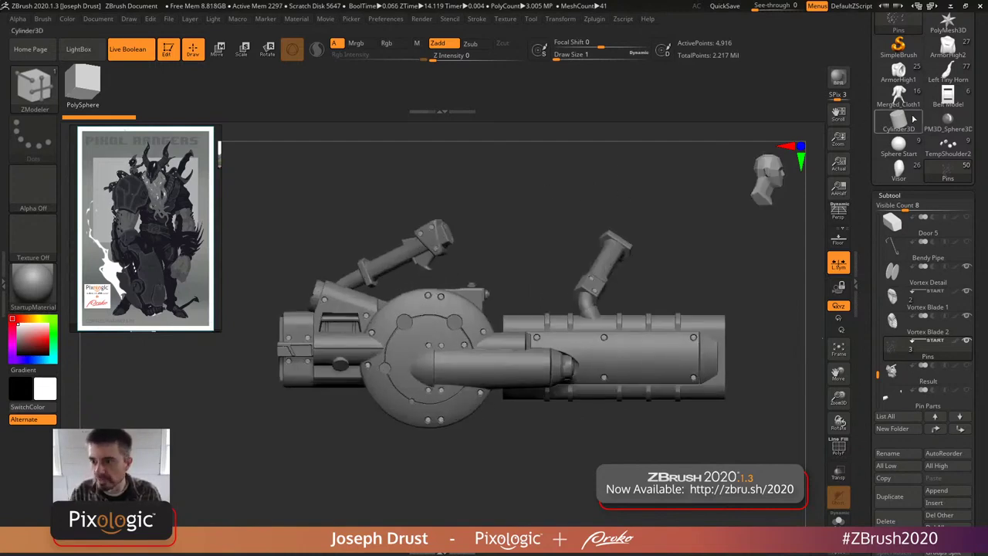
scroll(867, 131, "up", 2)
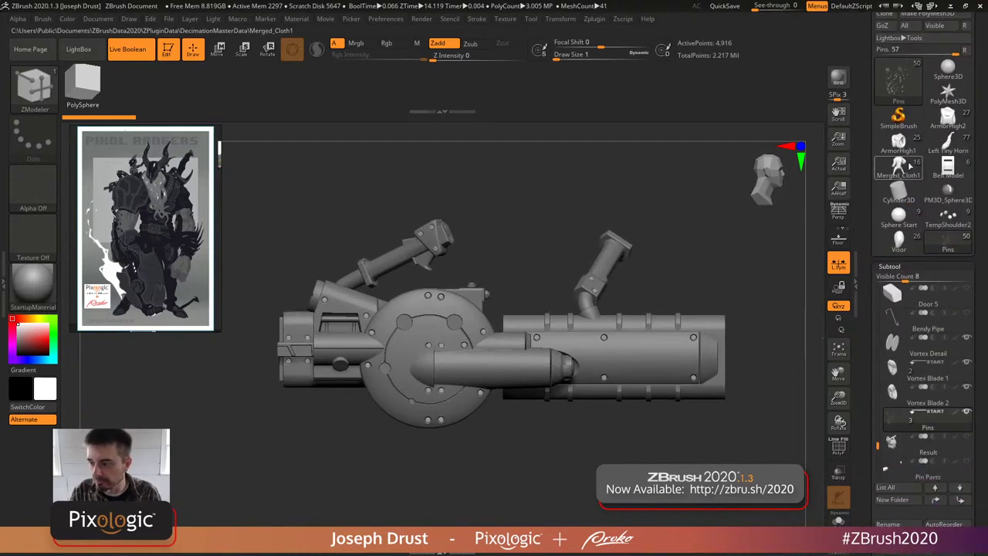
left_click_drag(686, 203, 660, 421)
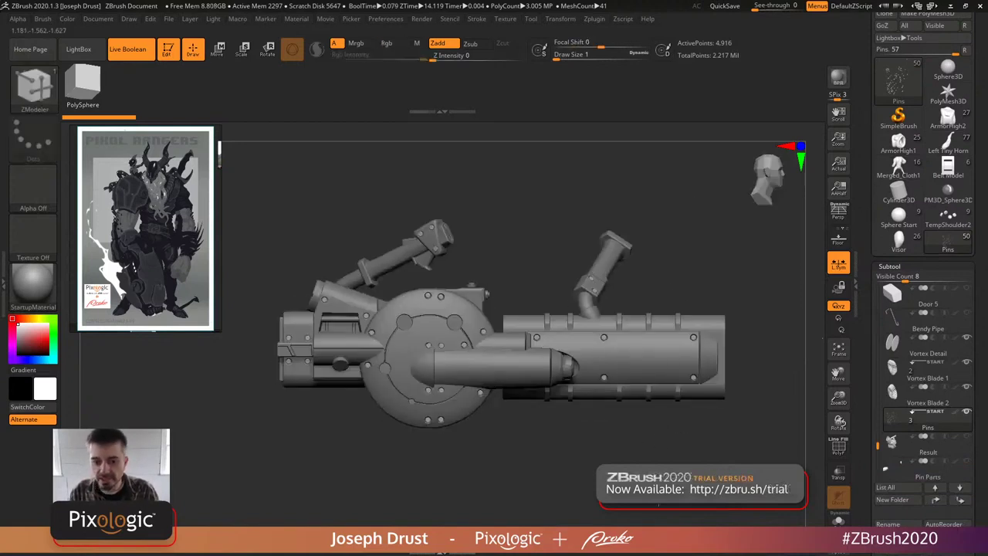
left_click_drag(589, 301, 532, 274, "alt")
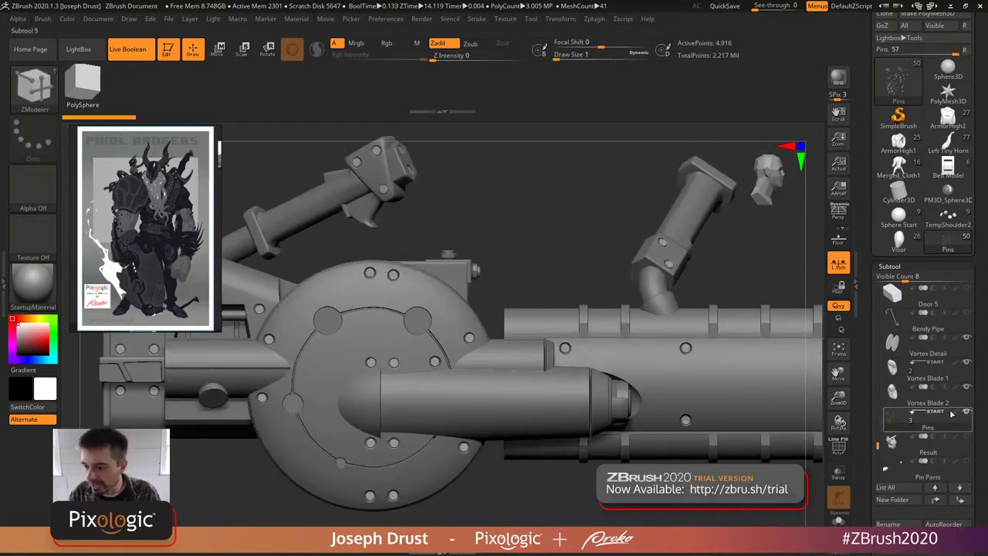
- Hide the Pins subtool and turn the mechanical arm to expose the empty pin holes
left_click(931, 393)
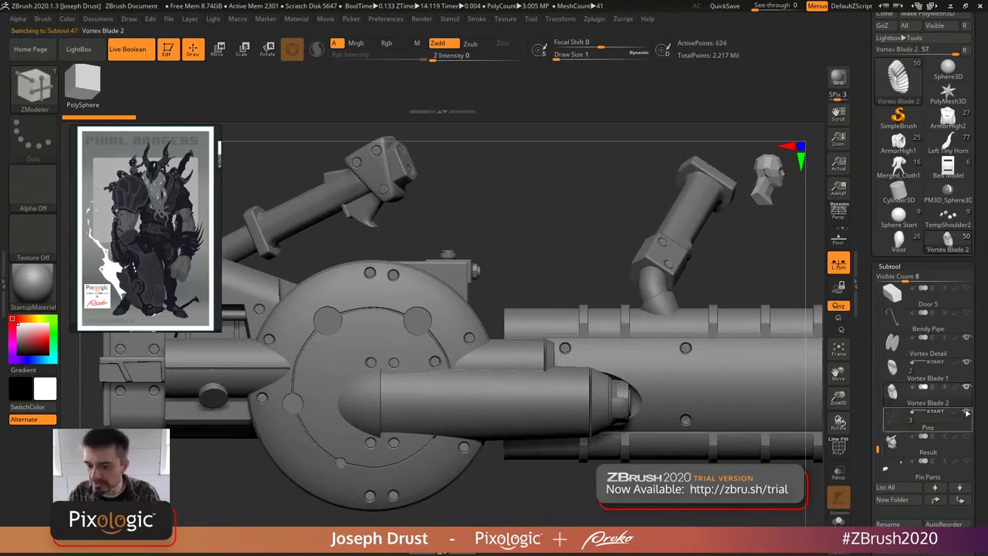
left_click_drag(551, 268, 534, 277)
scroll(930, 379, "up", 5)
- Select the Pin Holes subtool, inspect its subtractive cylinders in Solo with polyframes, and bring the whole arm back into view
left_click(930, 380)
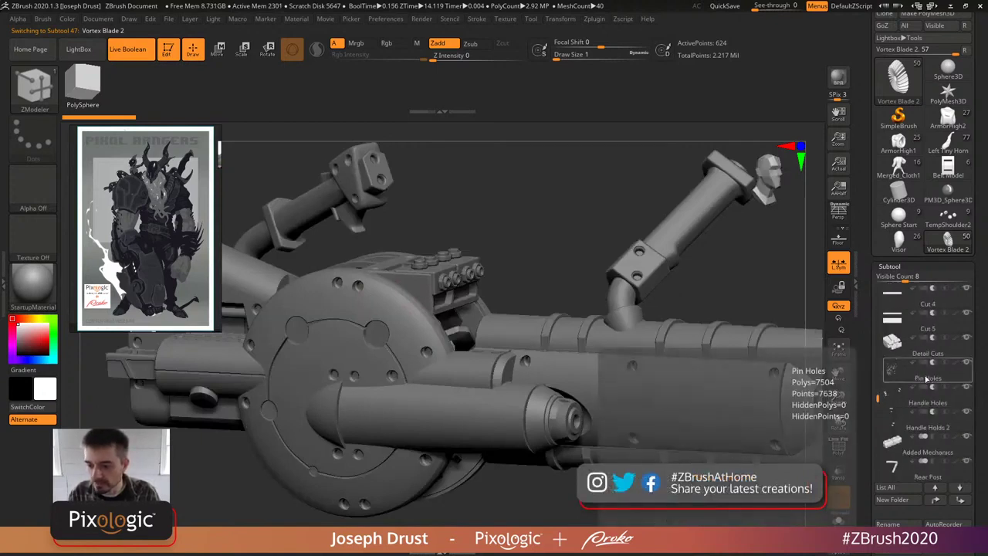
left_click(839, 519)
mouse_move(626, 506)
left_mouse_down()
mouse_move(567, 348)
mouse_move(567, 307)
mouse_move(752, 380)
left_mouse_up()
left_click(841, 446)
left_click_drag(838, 397, 611, 256)
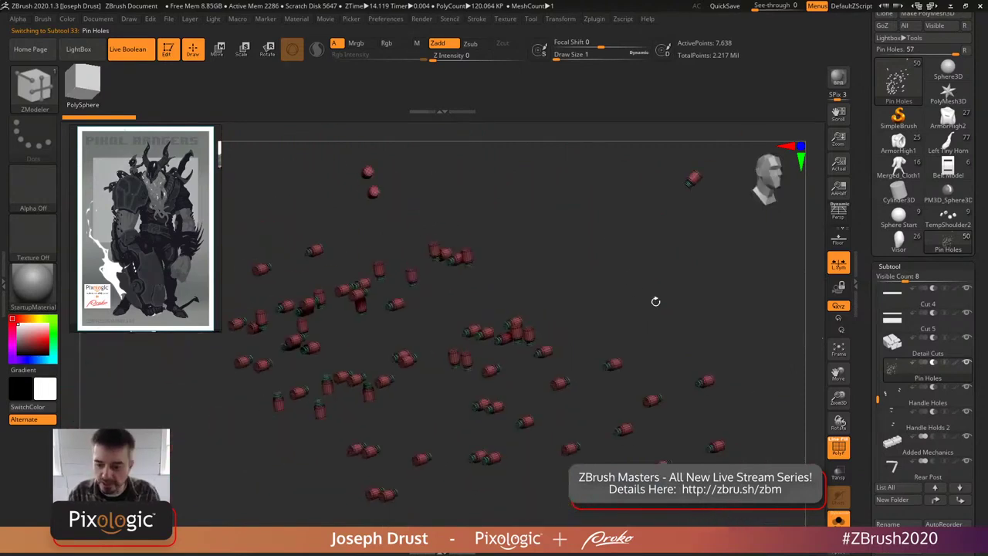
key("shift+f")
left_click_drag(629, 296, 664, 344)
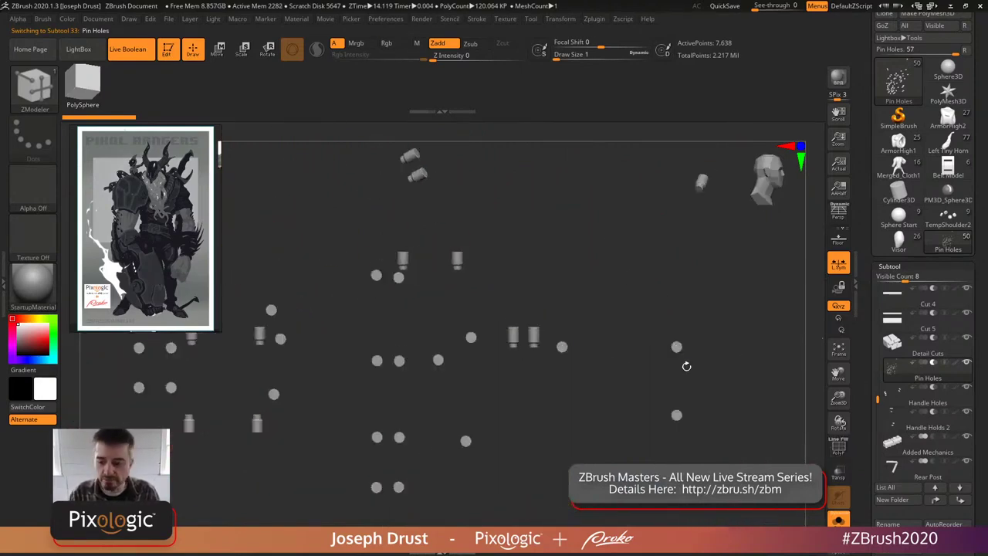
left_click(839, 519)
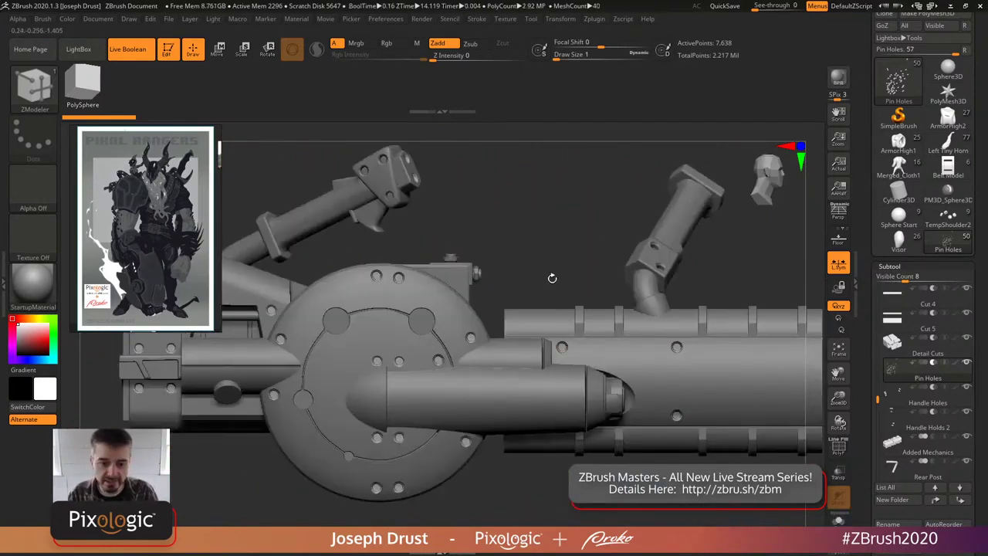
- Select the Pin Parts subtool and isolate it in Solo with polyframes turned on
mouse_move(549, 258)
left_mouse_down()
mouse_move(516, 288)
mouse_move(541, 294)
mouse_move(519, 292)
mouse_move(563, 256)
mouse_move(543, 271)
left_mouse_up()
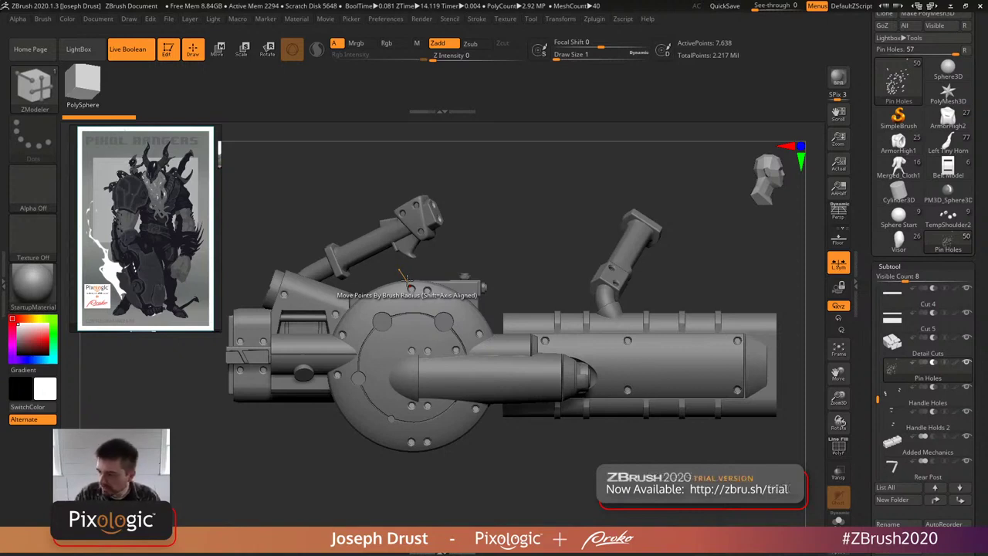
mouse_move(743, 215)
left_mouse_down()
mouse_move(720, 229)
mouse_move(734, 226)
left_mouse_up()
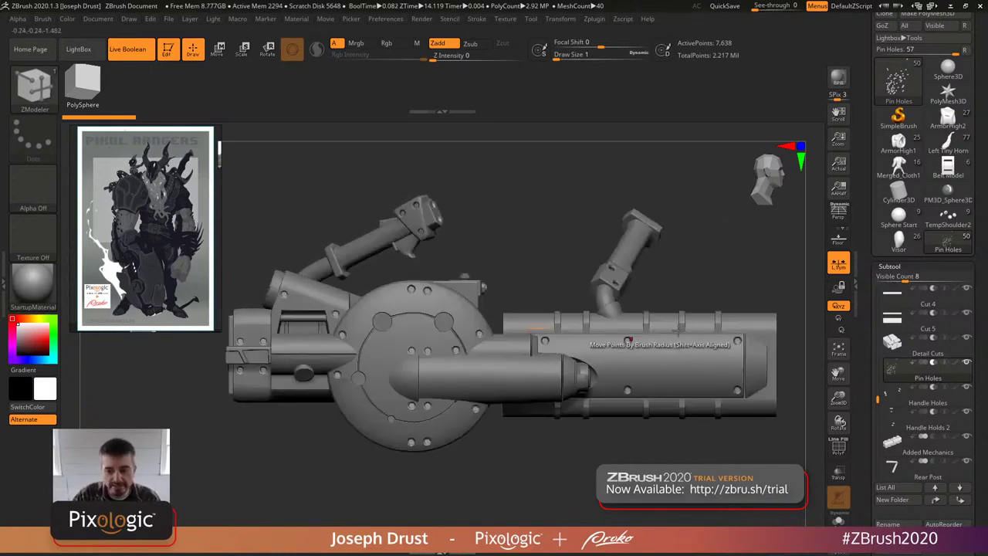
left_click_drag(875, 399, 874, 437)
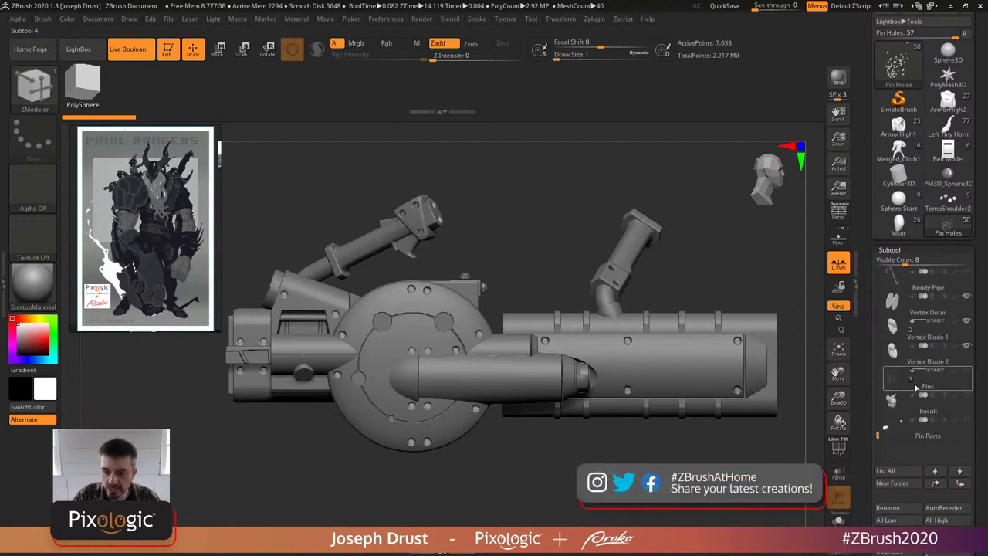
left_click_drag(714, 278, 680, 306)
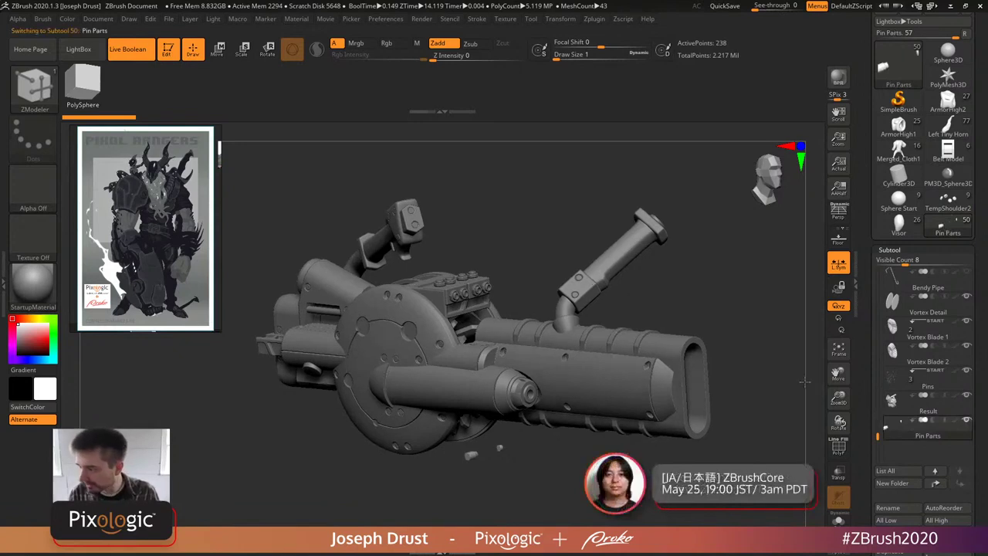
left_click(839, 515)
left_click_drag(657, 242, 716, 327)
key("shift+f")
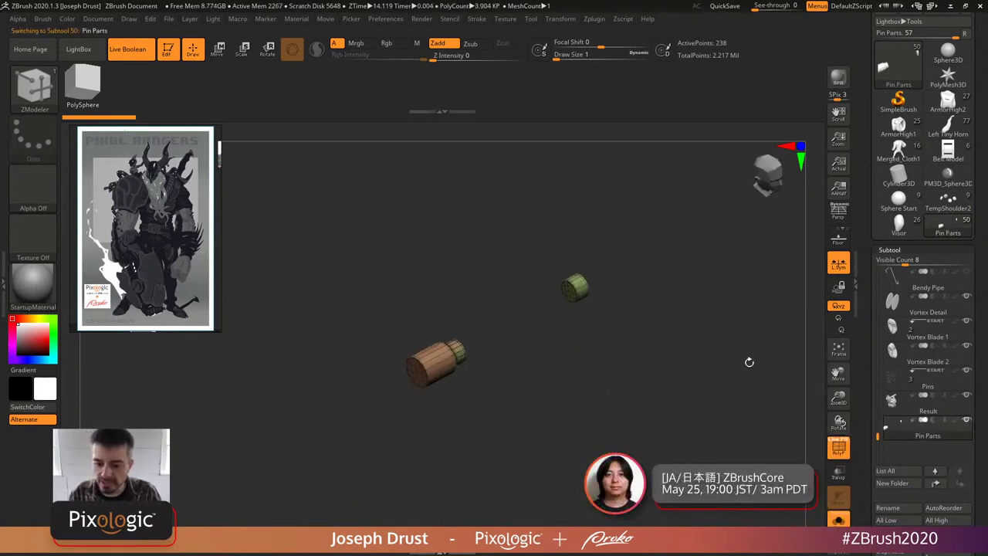
- Isolate the cylinder caps in Pin Parts and give the cap on the pin's narrow end its own polygroup
left_click(447, 341, "ctrl+shift")
mouse_move(499, 393)
left_mouse_down()
mouse_move(476, 406)
mouse_move(515, 442)
mouse_move(541, 430)
mouse_move(570, 459)
left_mouse_up()
left_click_drag(672, 220, 564, 336, "ctrl+shift")
left_click(582, 359, "ctrl+shift")
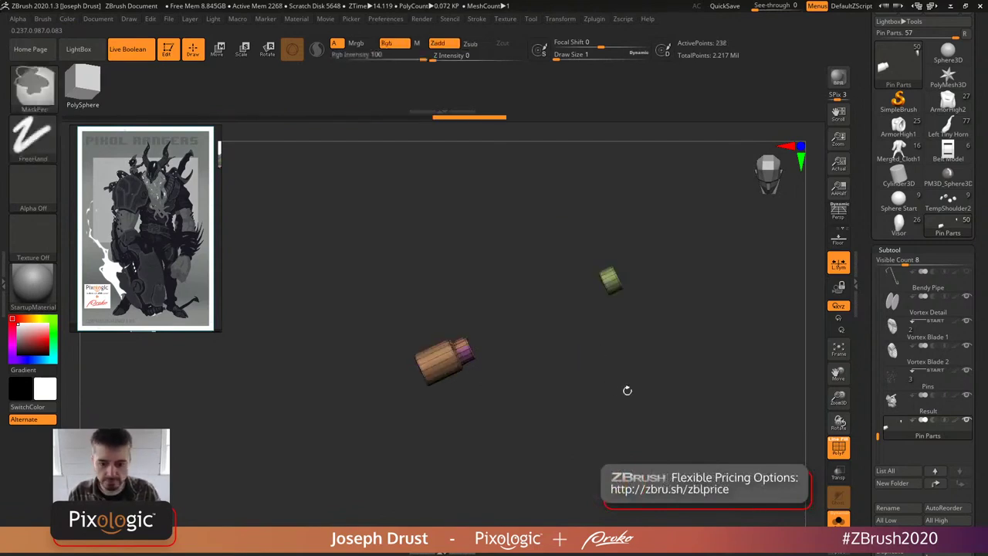
left_click_drag(623, 391, 655, 391)
scroll(875, 379, "down", 3)
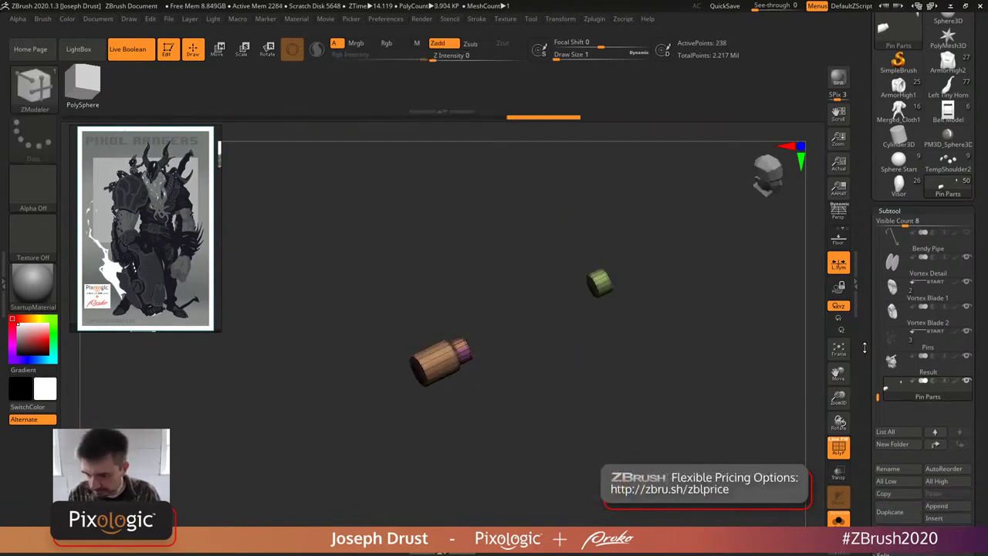
- Hide the separate green cylinder and delete the hidden geometry, keeping only the pin with its narrow cap
left_click_drag(681, 346, 569, 240, "ctrl+shift")
scroll(868, 330, "down", 5)
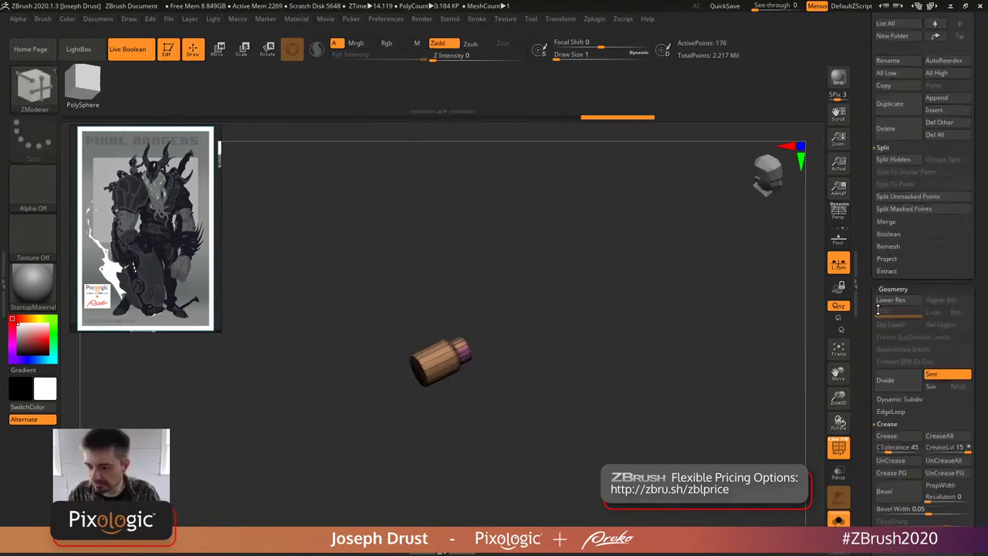
scroll(868, 330, "down", 2)
left_click(900, 311)
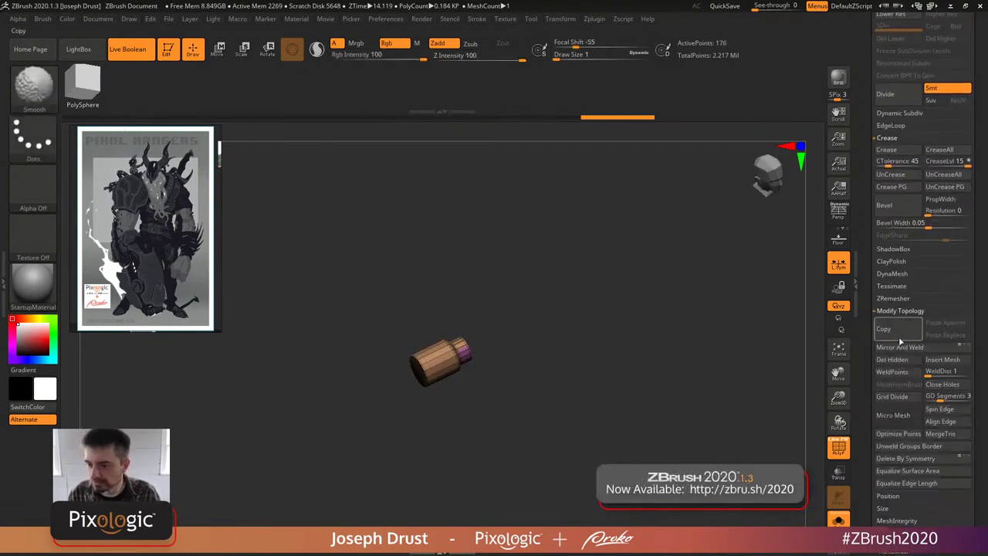
left_click_drag(651, 287, 553, 328)
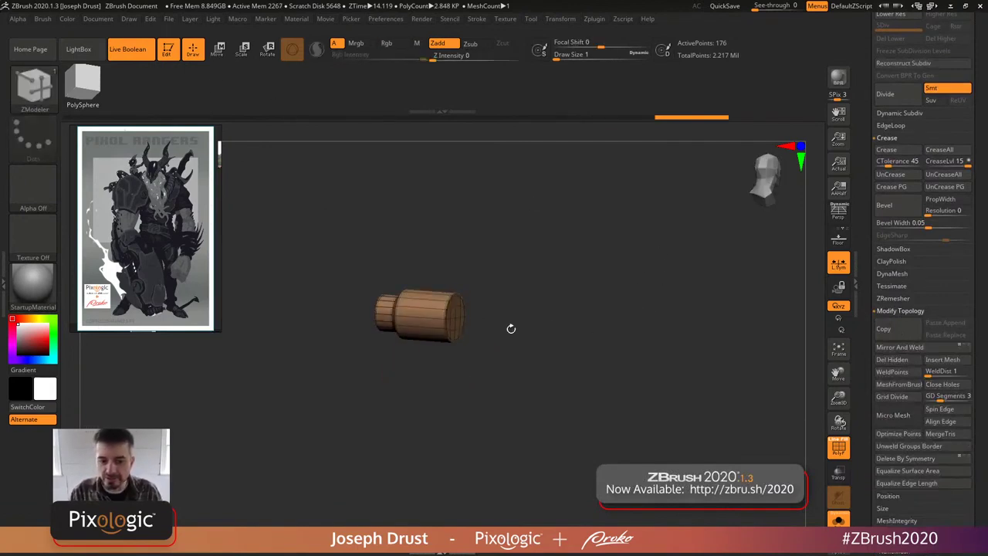
- Isolate the orange pin body at a lower subdivision level and examine its profile from the side
key("shift+d")
left_click_drag(556, 294, 719, 327)
key("d")
key("w")
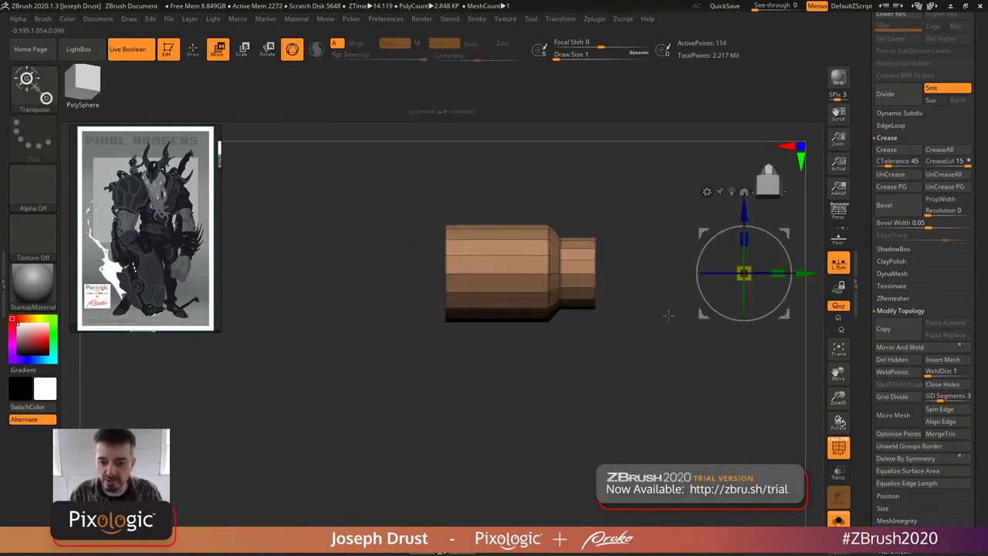
key("shift+d")
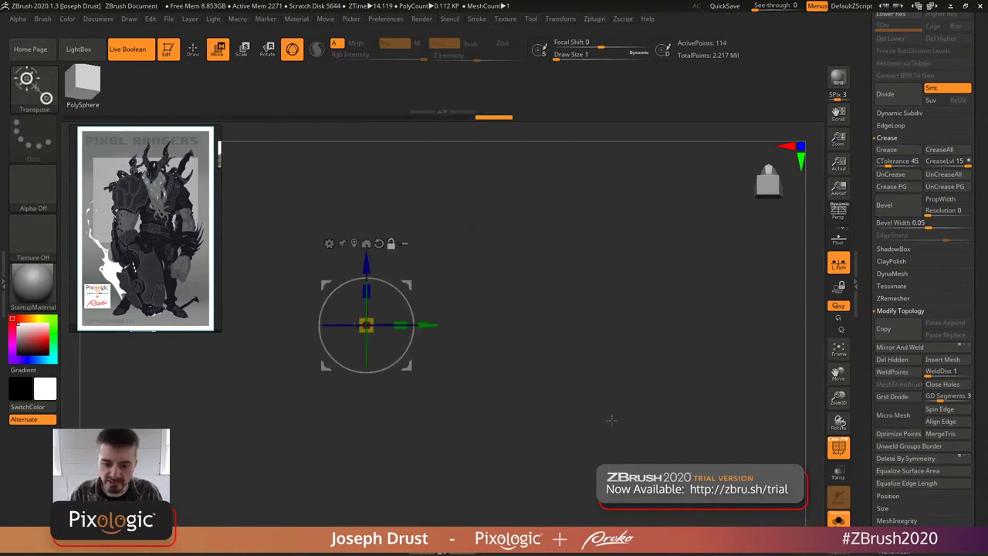
key("f")
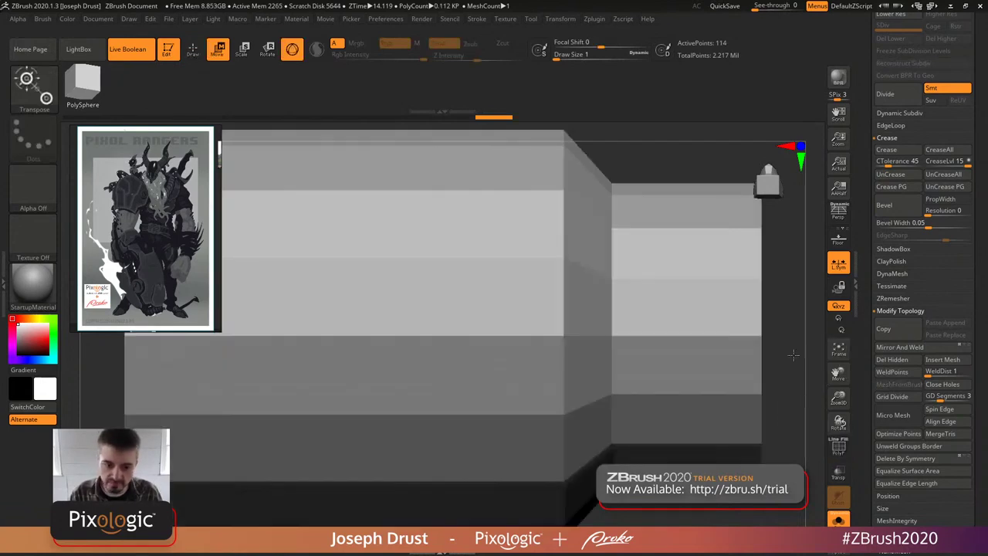
left_click_drag(775, 442, 587, 356, "alt")
key("shift+f")
mouse_move(395, 311)
left_mouse_down()
mouse_move(446, 312)
mouse_move(450, 332)
left_mouse_up()
key("q")
key("ctrl+shift")
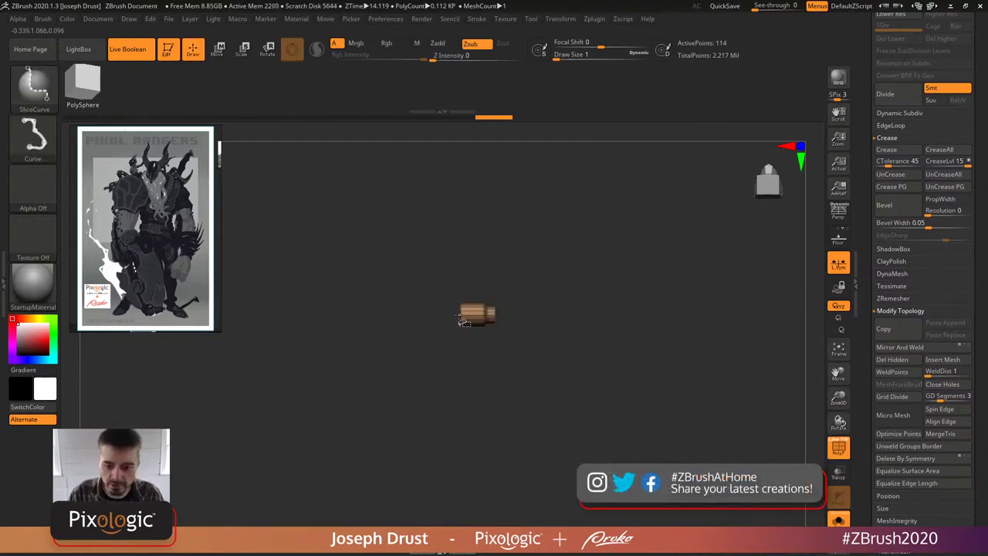
- Mask the purple cap and move the orange pin body away along its axis to separate the two pieces
key("w")
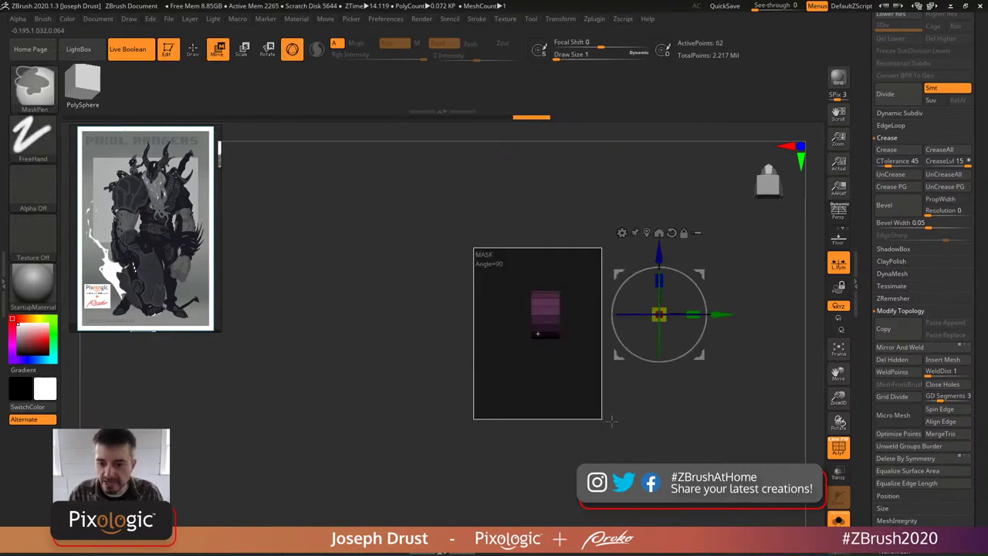
left_click_drag(730, 314, 688, 337)
left_click_drag(671, 194, 534, 329)
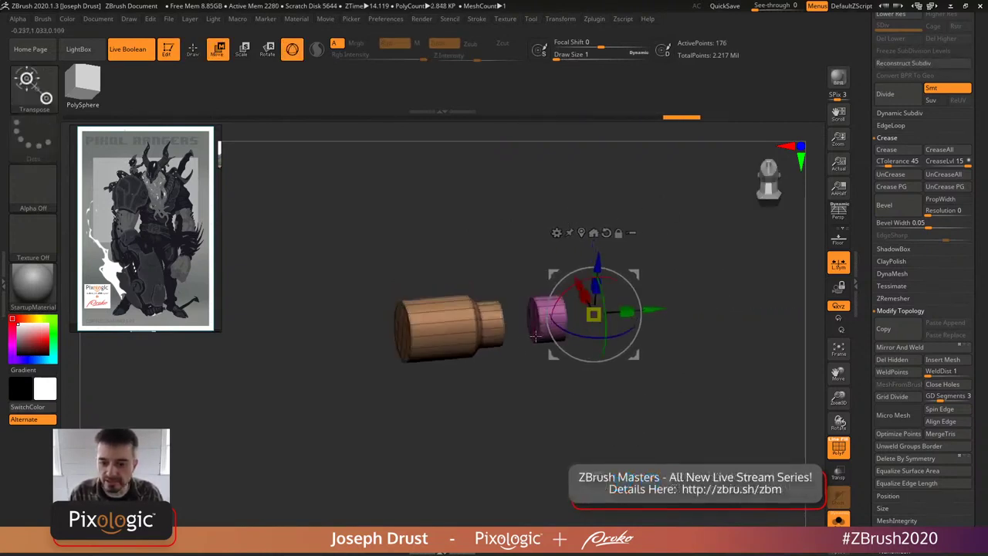
left_click_drag(610, 375, 622, 379, "shift")
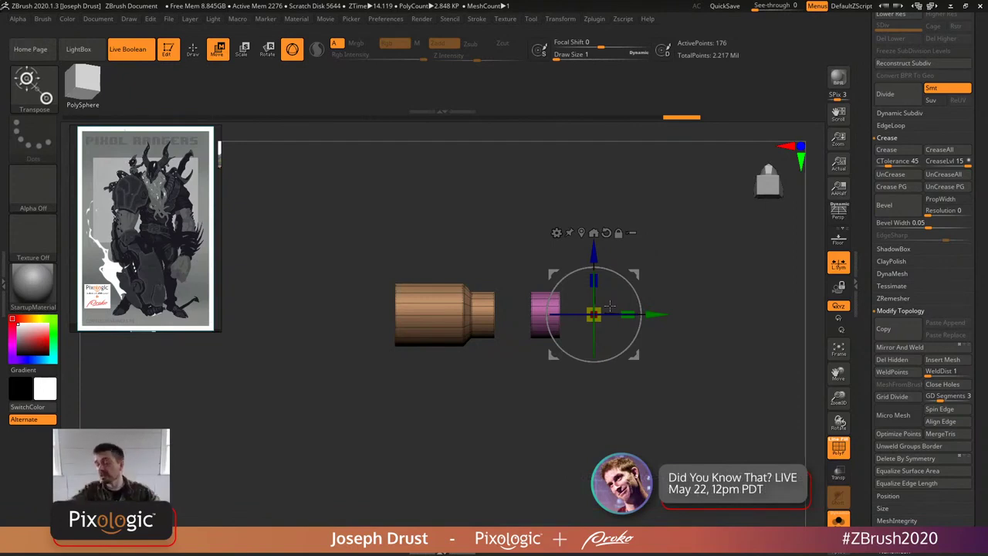
left_click(533, 334)
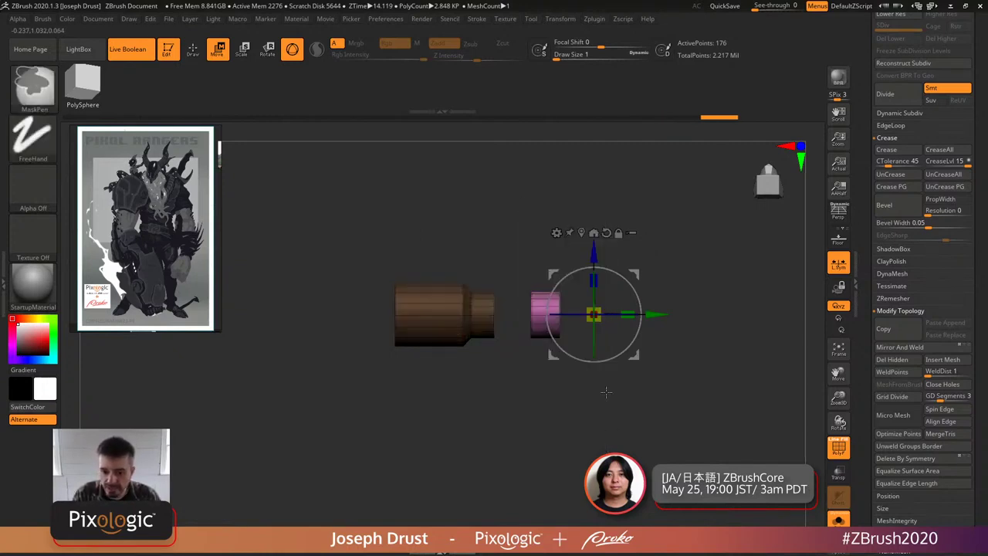
left_click_drag(649, 307, 566, 327)
- Undo the masking and moves that separated the orange pin body from the purple cap
key("ctrl+z")
key("ctrl+z")
key("ctrl+z")
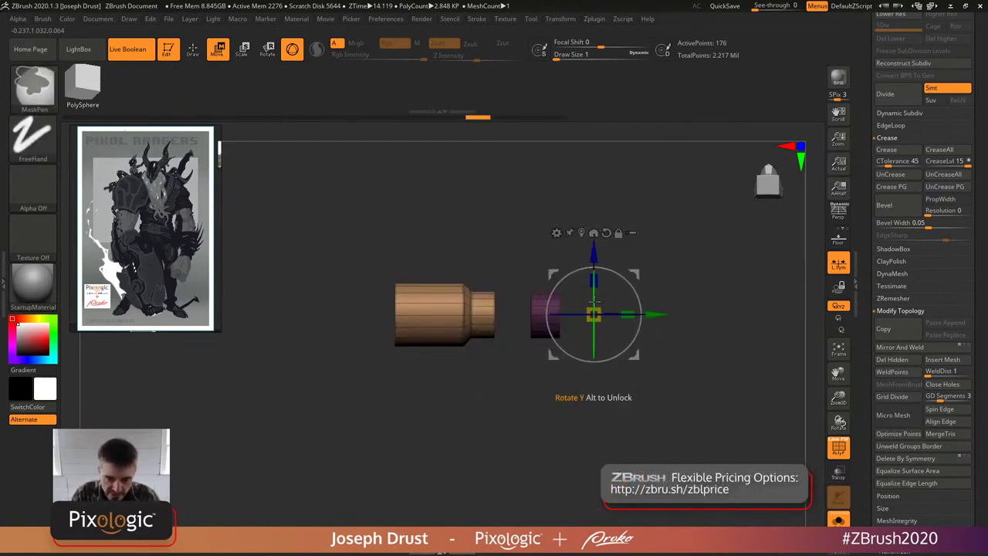
key("ctrl+z")
key("ctrl+z")
key("ctrl+z")
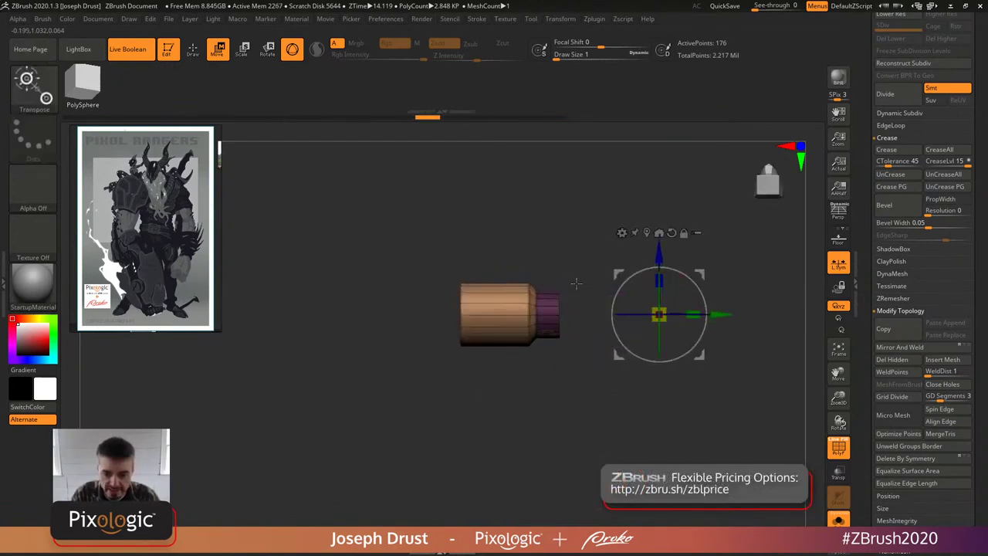
- Turn the Pin Parts mesh end-on to the view and create a new InsertMesh brush from it
key("q")
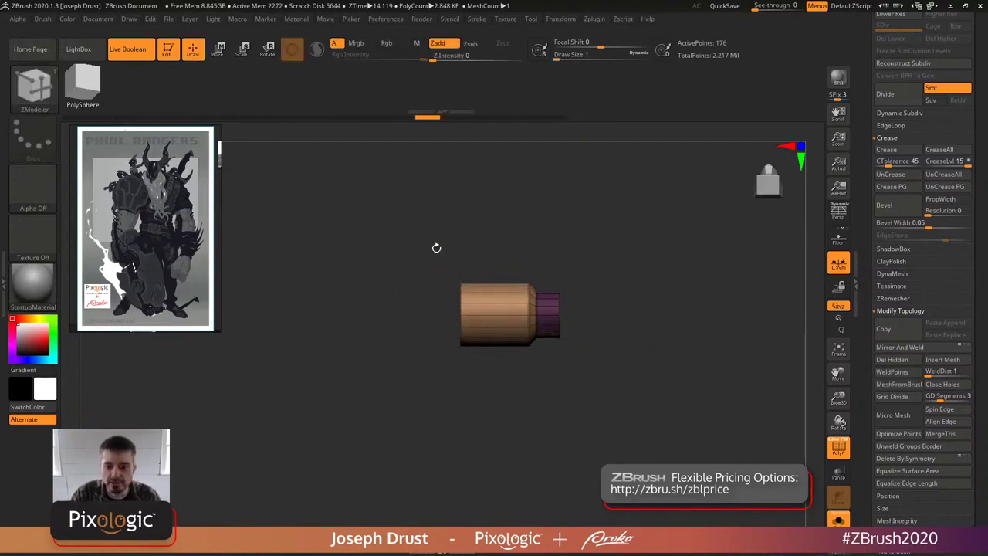
left_click_drag(657, 261, 556, 255)
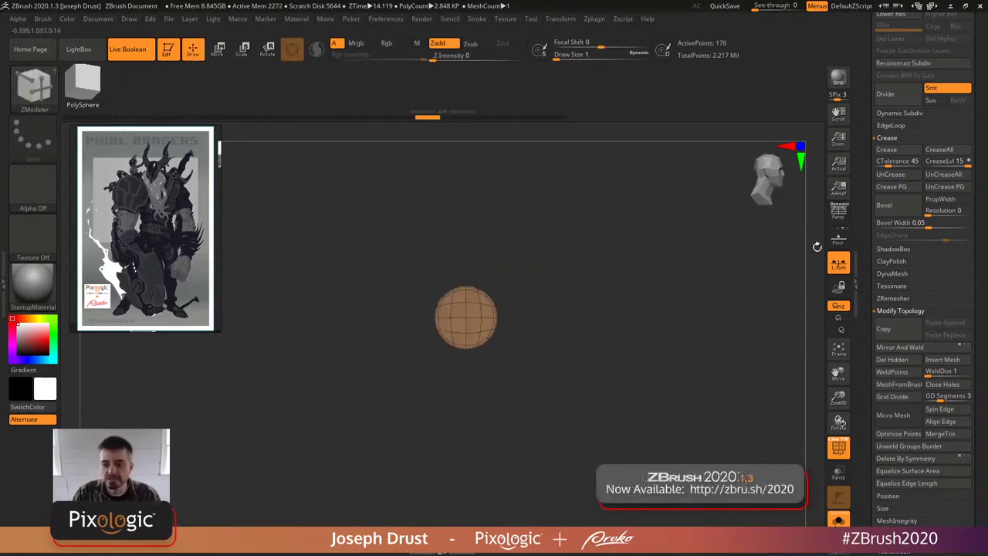
scroll(893, 277, "up", 10)
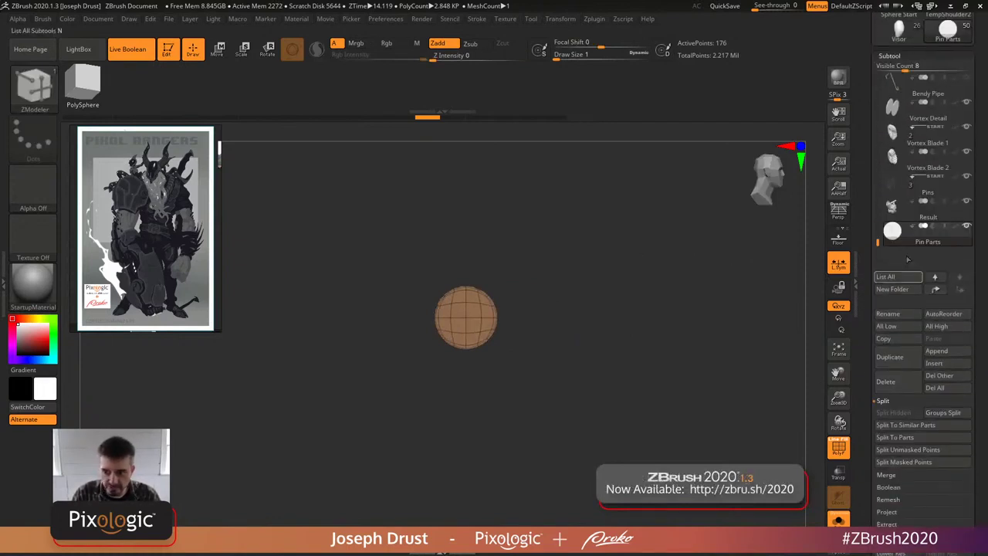
left_click(43, 19)
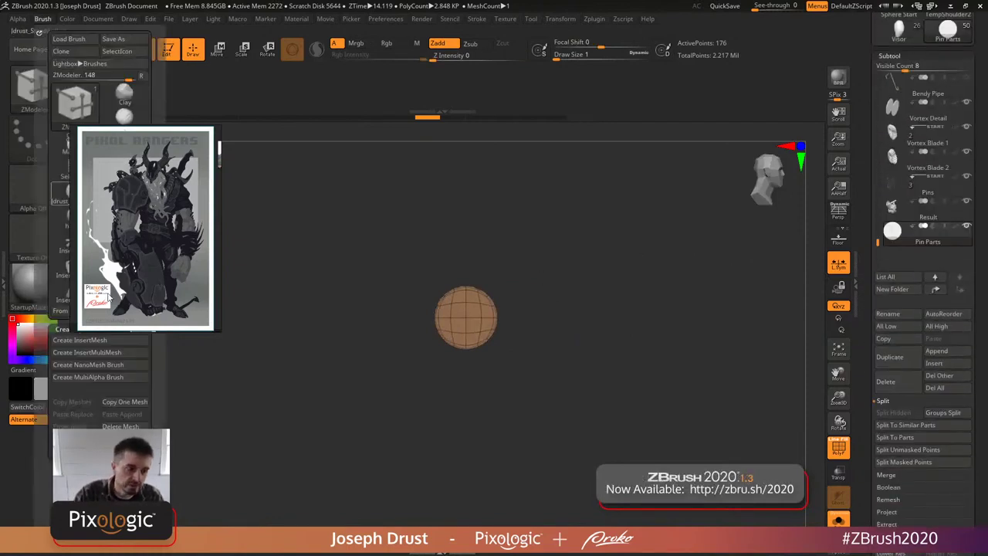
left_click(83, 341)
left_click(438, 190)
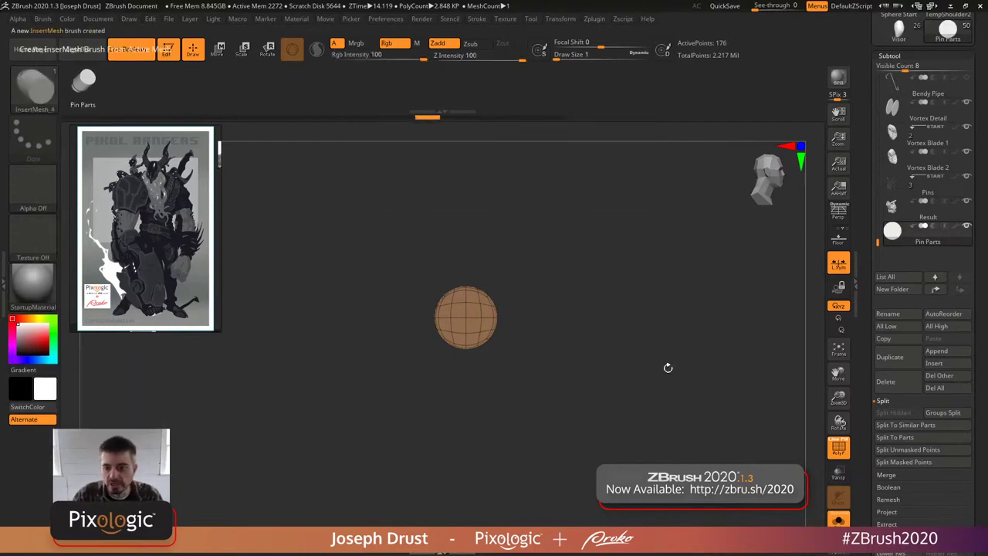
- Hide the Result and Pin Parts subtools, select Barrel Part, and frame the whole mechanical assembly
scroll(865, 221, "up", 2)
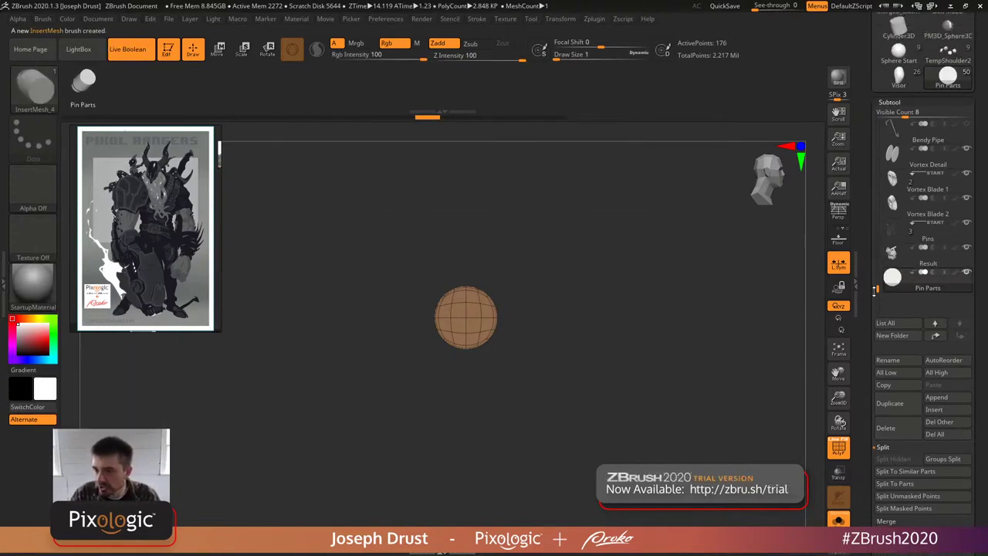
left_click(910, 291)
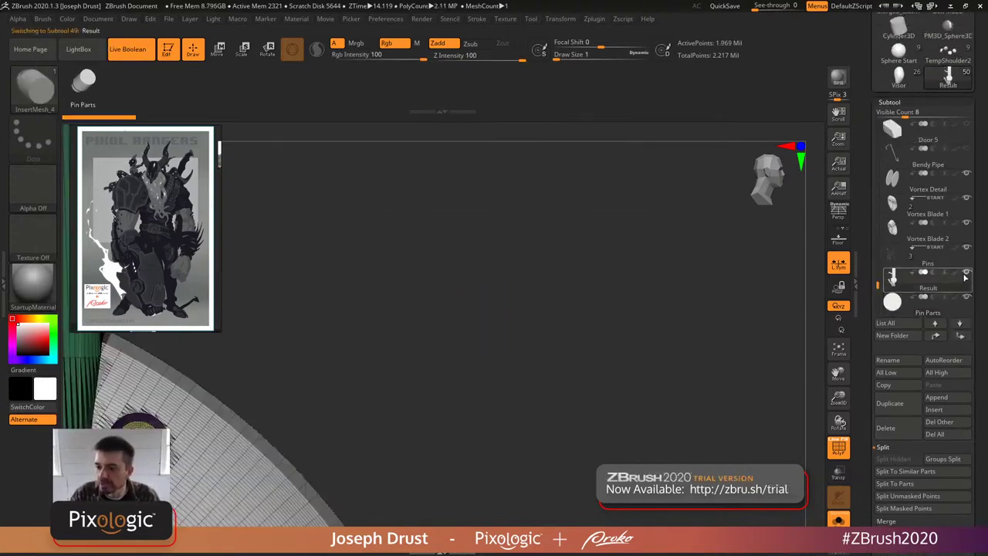
mouse_move(878, 284)
left_mouse_down()
mouse_move(881, 203)
mouse_move(878, 282)
left_mouse_up()
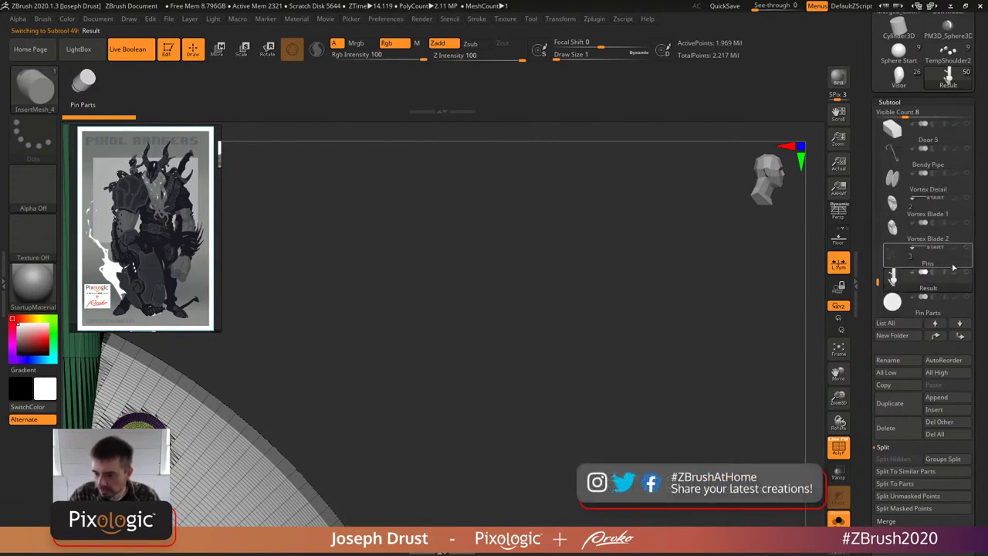
left_click(924, 296)
left_click(892, 226)
left_click_drag(878, 279, 878, 116)
left_click(966, 153)
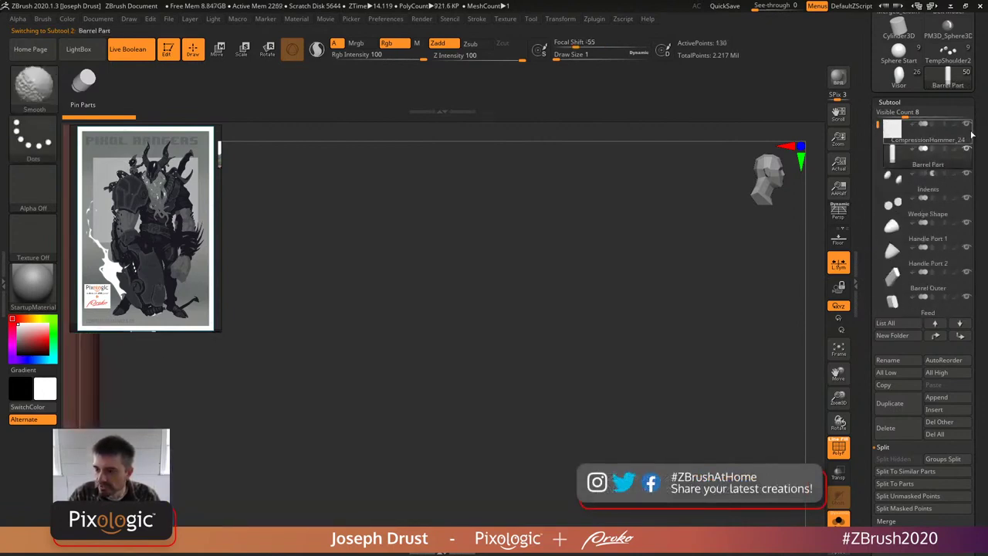
left_click(838, 349)
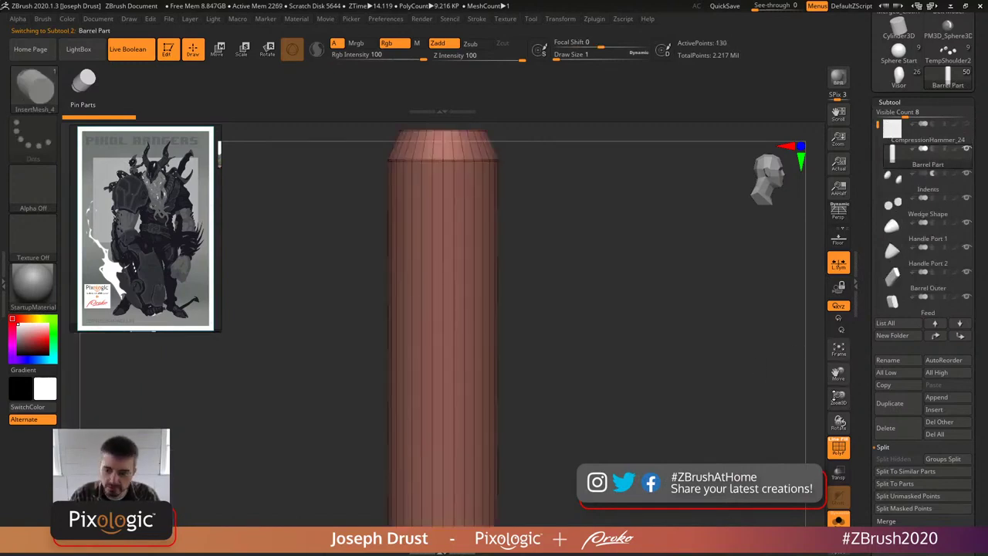
left_click(839, 349)
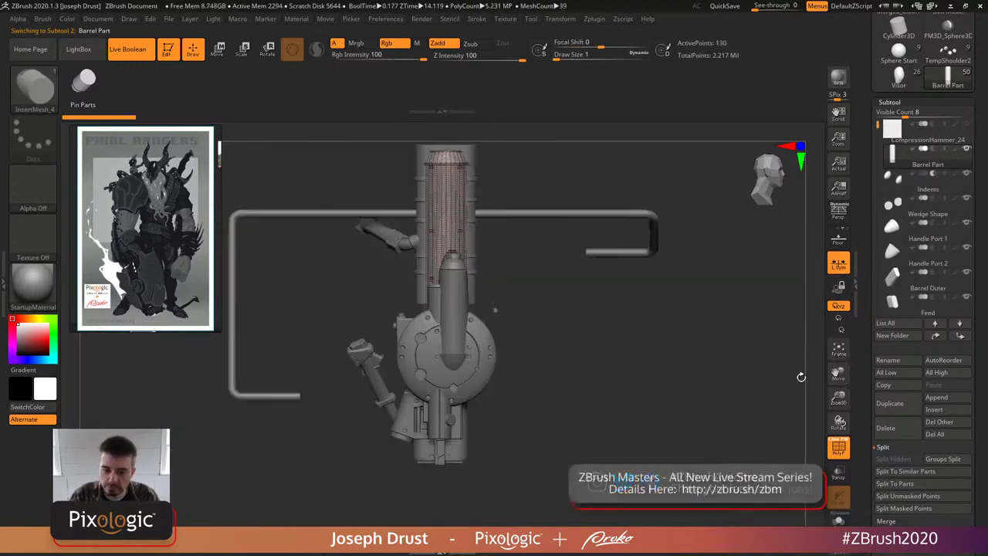
- Hide the Bendy Pipe subtool, orient the assembly horizontally in side view, and turn off the polyframe display
mouse_move(878, 127)
left_mouse_down()
mouse_move(878, 204)
mouse_move(857, 264)
mouse_move(890, 252)
left_mouse_up()
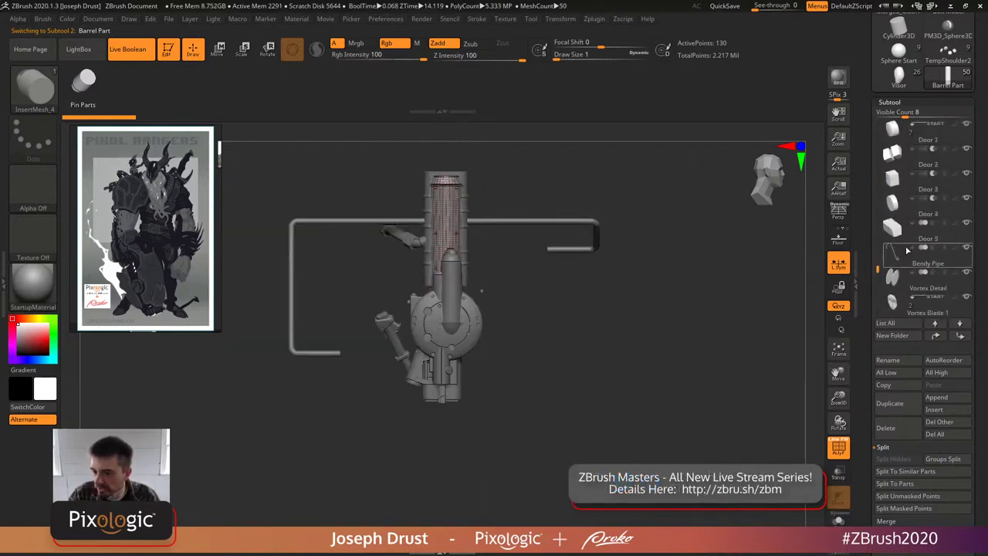
left_click(965, 247)
left_click_drag(700, 340, 679, 327)
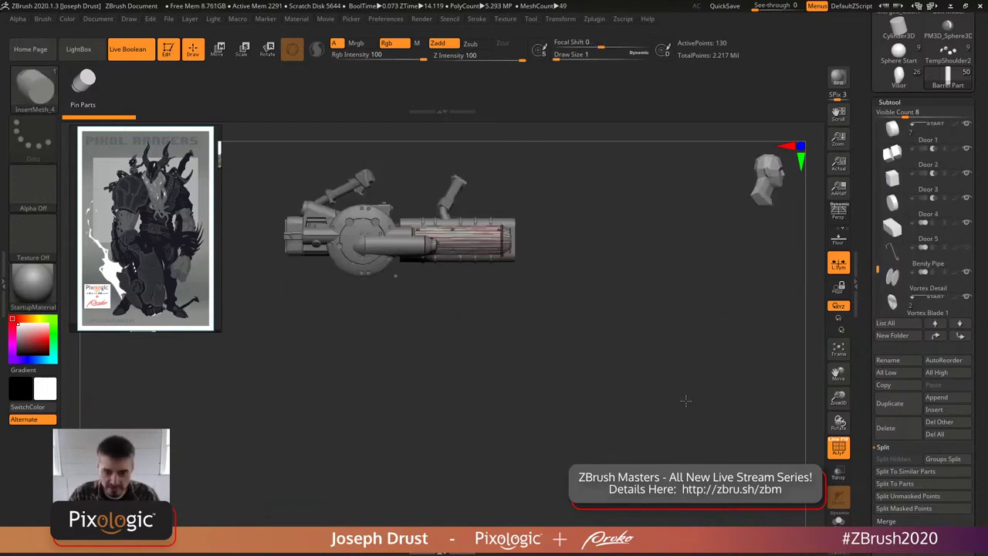
left_click_drag(640, 377, 751, 422, "alt")
left_click_drag(680, 401, 638, 407)
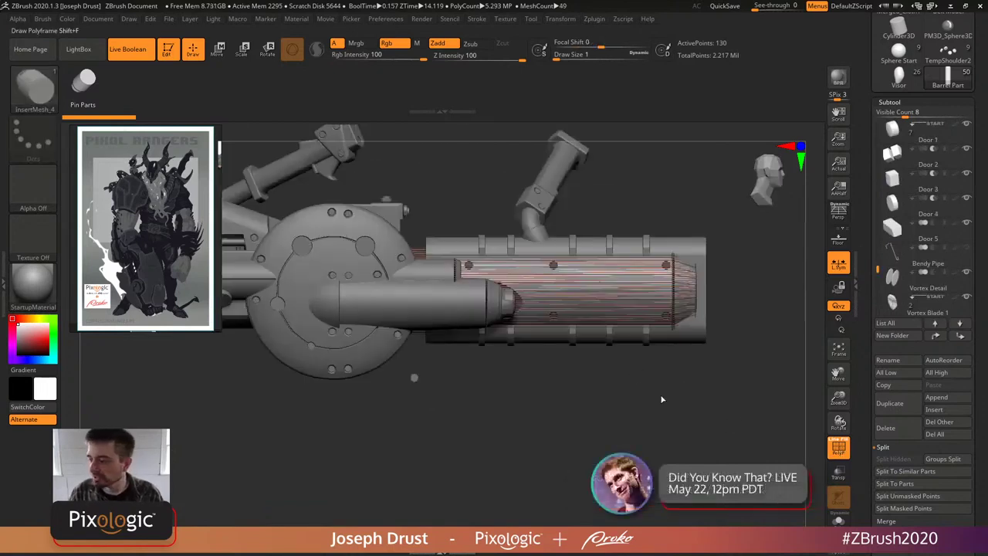
key("shift+f")
left_click_drag(878, 263, 881, 288)
- Select the Vortex Blade 2 subtool and try inserting the pin on the side of the barrel
left_click_drag(776, 414, 666, 303)
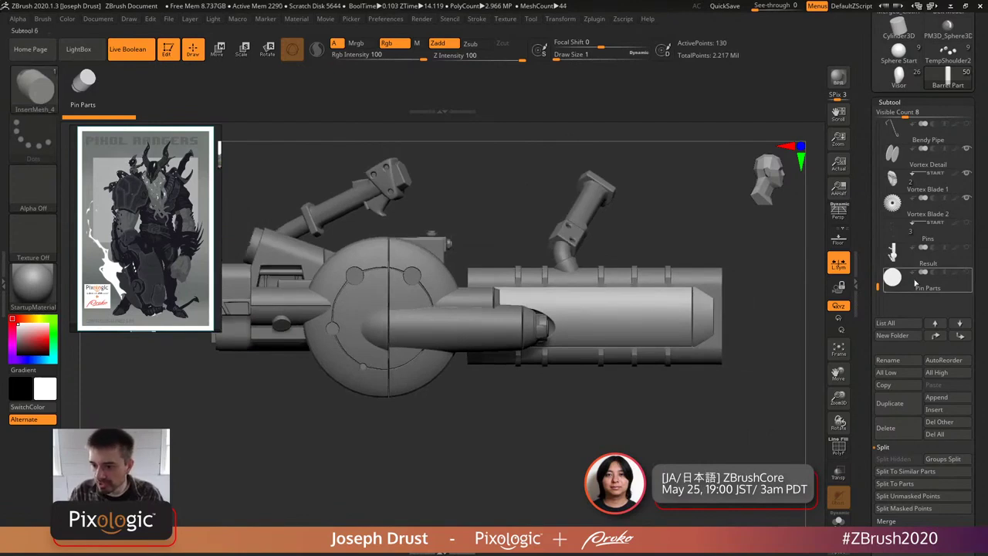
left_click(954, 214)
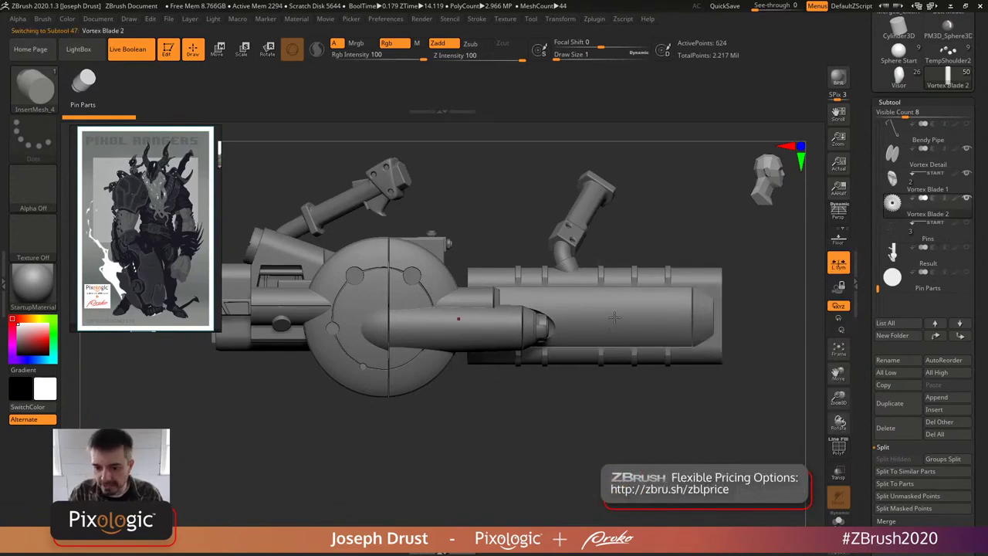
left_click_drag(694, 428, 672, 437)
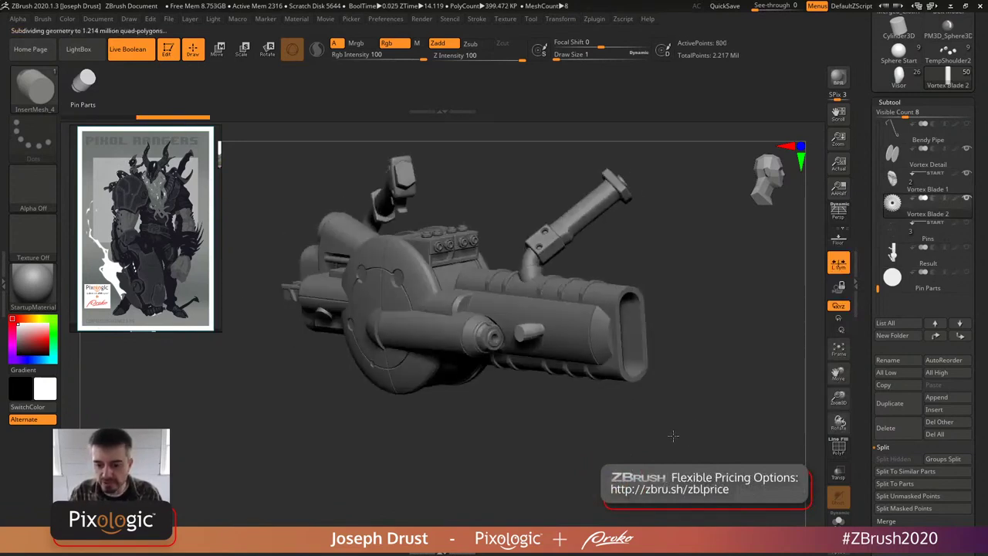
- Adjust the pin brush's Imbed depth and insert the pin into the side of the barrel
left_click(42, 19)
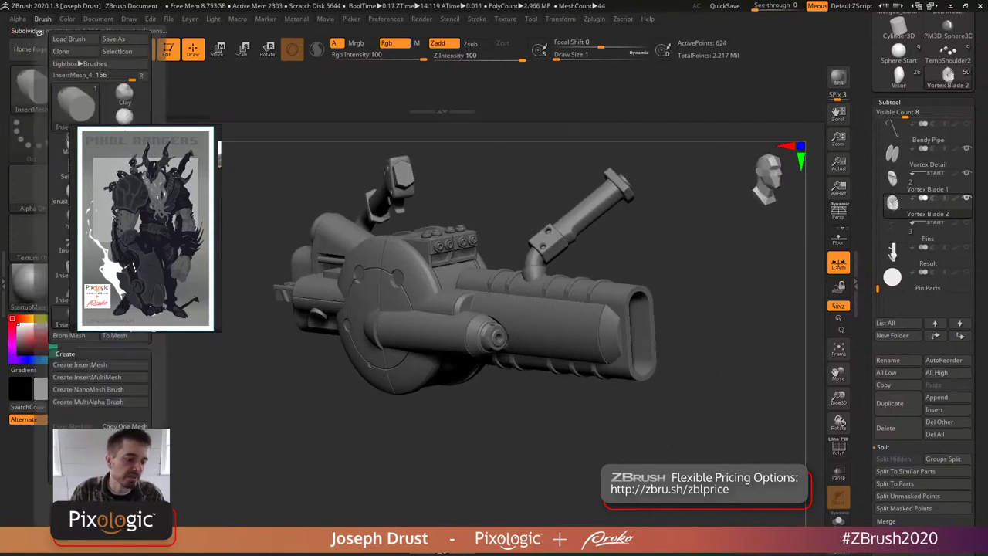
left_click(65, 354)
left_click(64, 366)
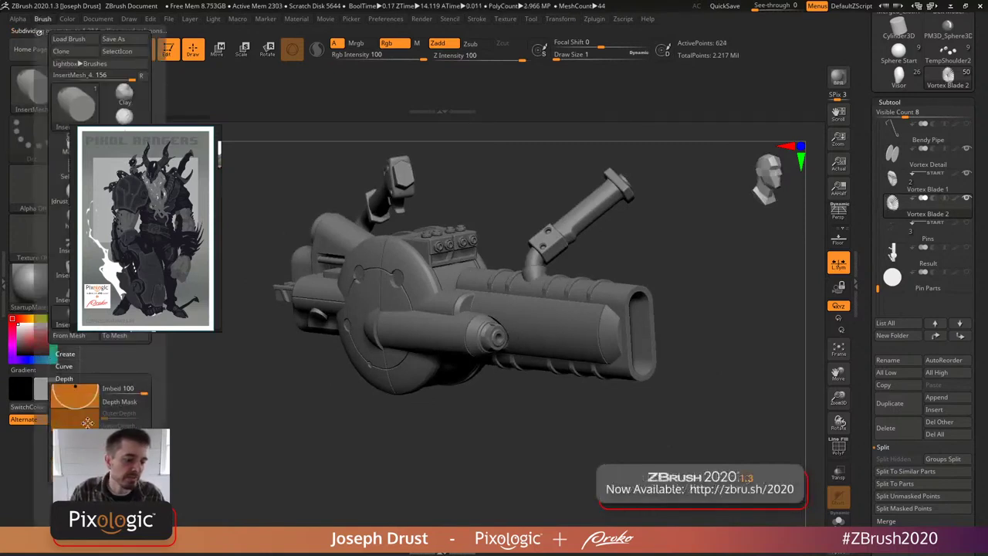
left_click_drag(136, 392, 127, 391)
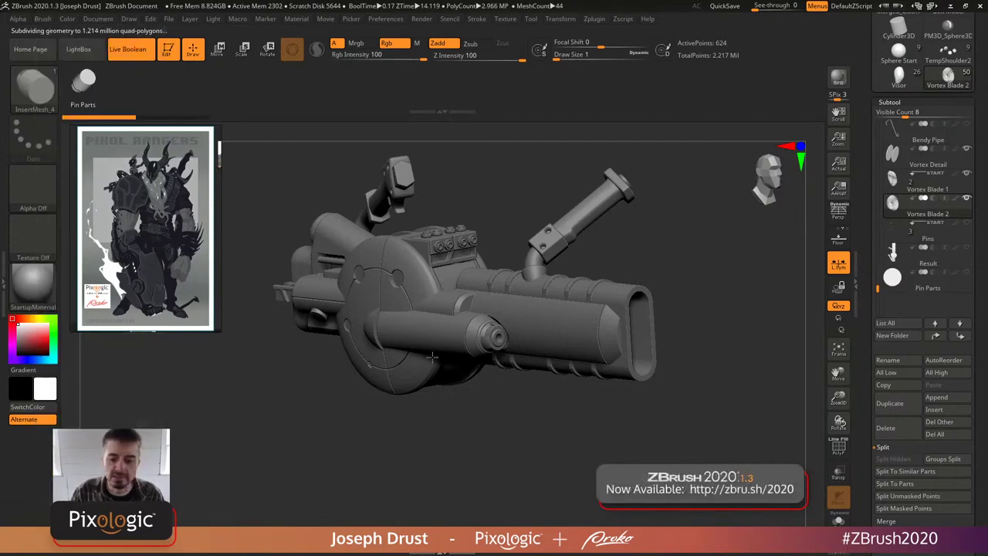
left_click_drag(700, 292, 616, 316)
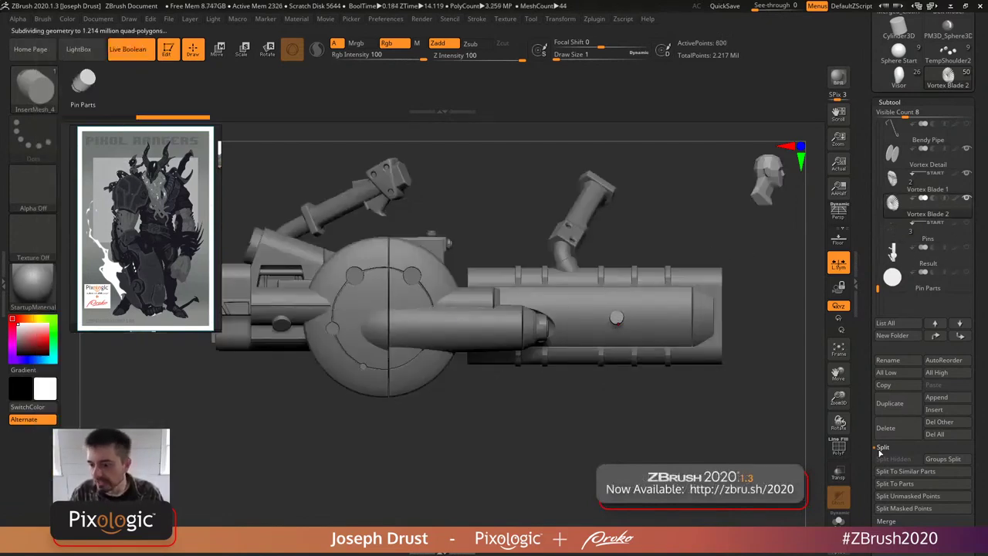
- Split the pin's wider body from Vortex Blade 2 into its own subtool and set it to subtractive
left_click_drag(867, 447, 867, 355)
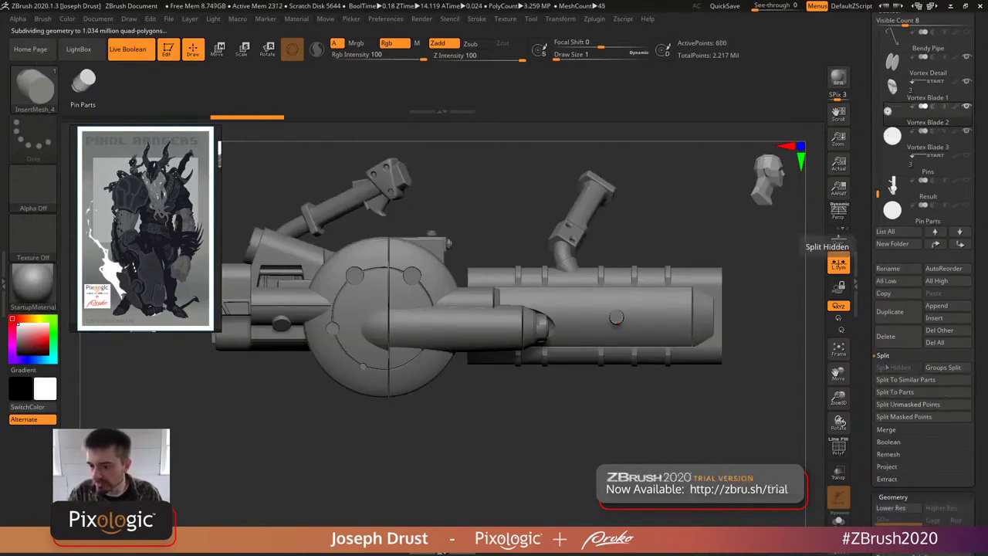
mouse_move(936, 220)
left_click(915, 143)
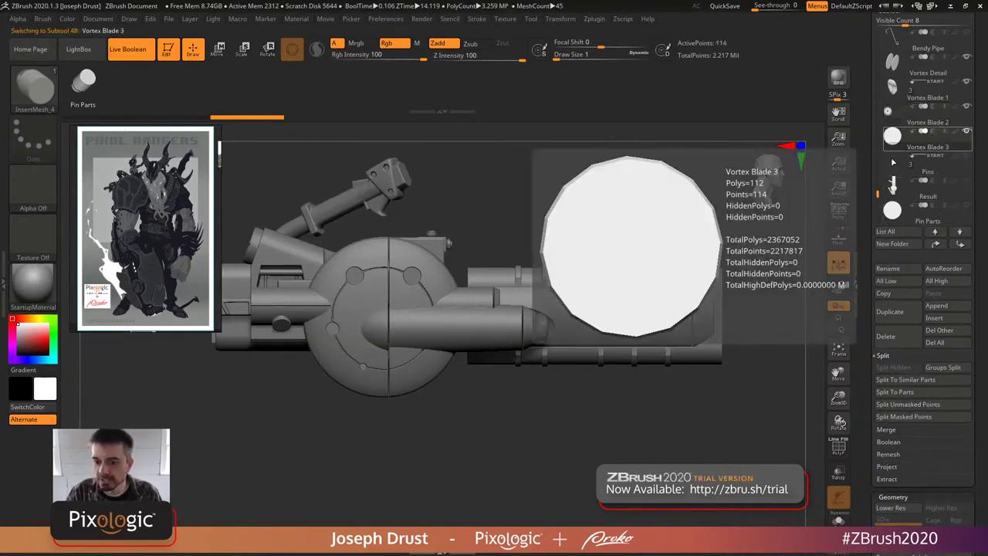
left_click_drag(690, 227, 741, 231)
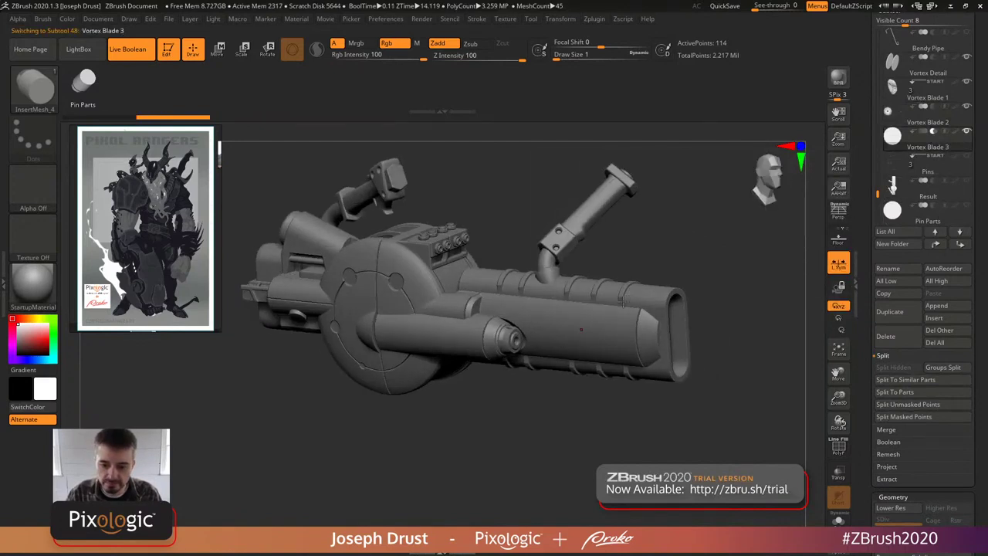
- Move the subtractive pin piece up the subtool list to sit directly above Added Mechanics
key("w")
left_click_drag(878, 189, 878, 164)
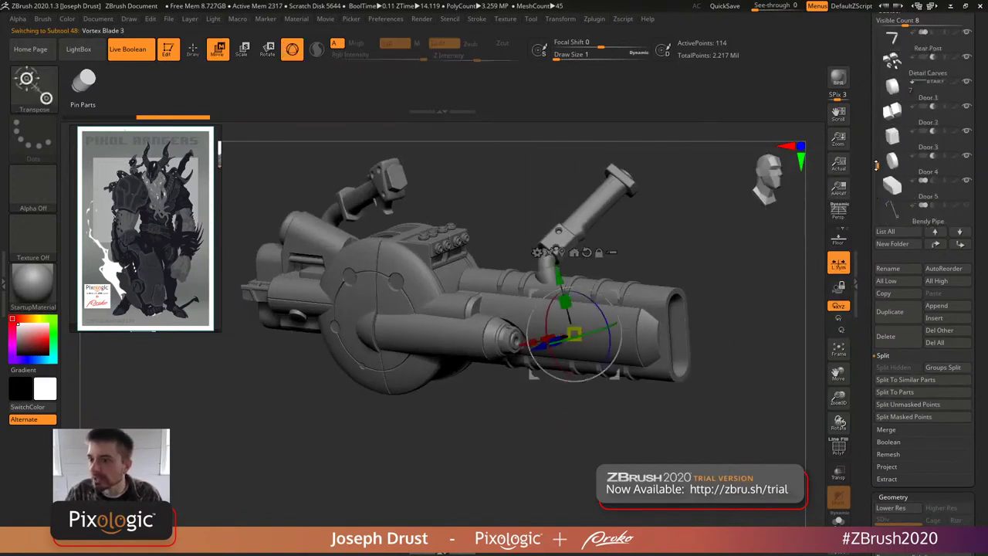
left_click(911, 85)
left_click_drag(755, 254, 783, 221)
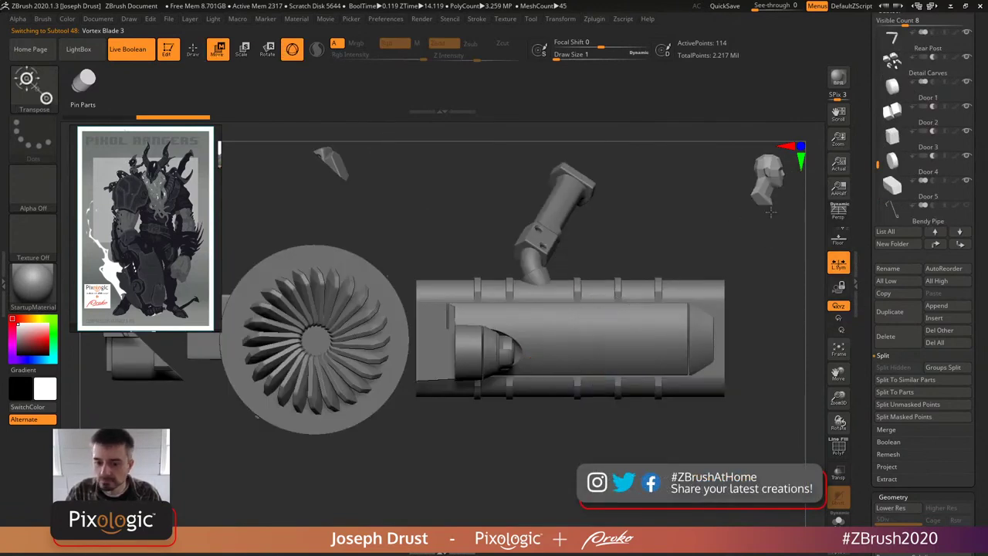
left_click_drag(878, 165, 878, 183)
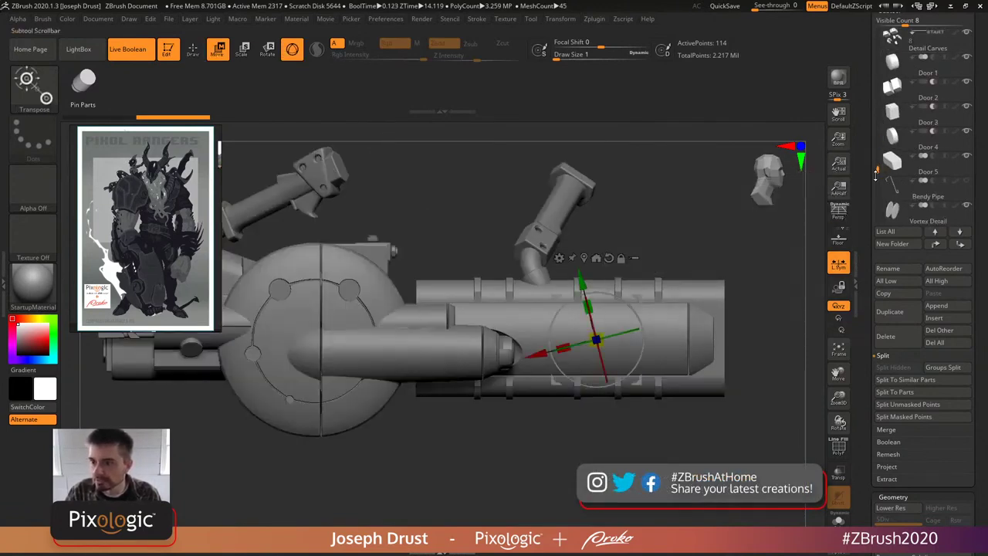
left_click(937, 247)
left_click(938, 247)
left_click(938, 247)
left_click(937, 247)
left_click(938, 247)
left_click(937, 247)
left_click(938, 247)
left_click(938, 248)
left_click(939, 247)
right_click_drag(738, 228, 741, 254, "ctrl")
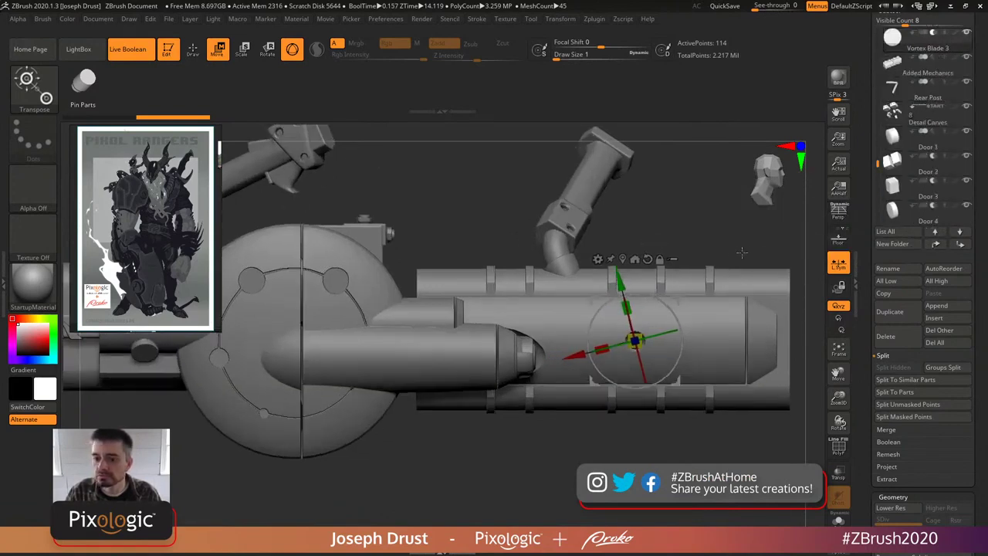
key("f")
- Try to move the subtractive pin piece along the barrel, and undo the move
left_click(194, 50)
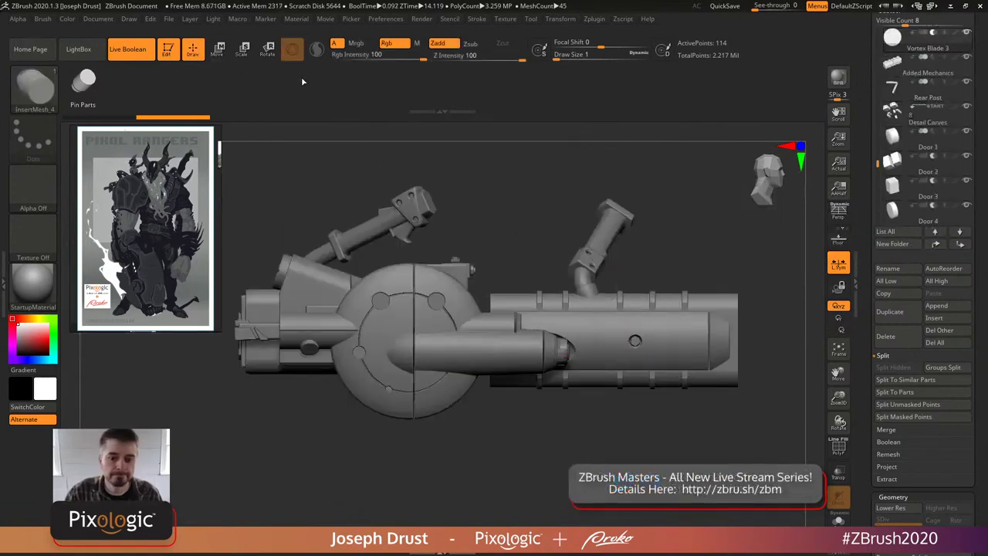
left_click_drag(661, 224, 712, 242)
left_click_drag(701, 264, 715, 275)
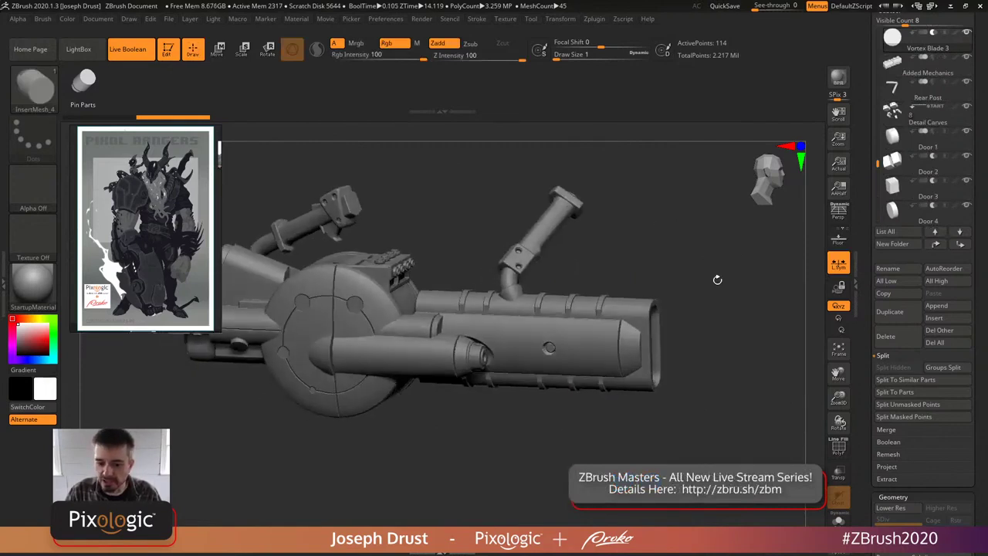
left_click_drag(728, 227, 705, 238, "alt")
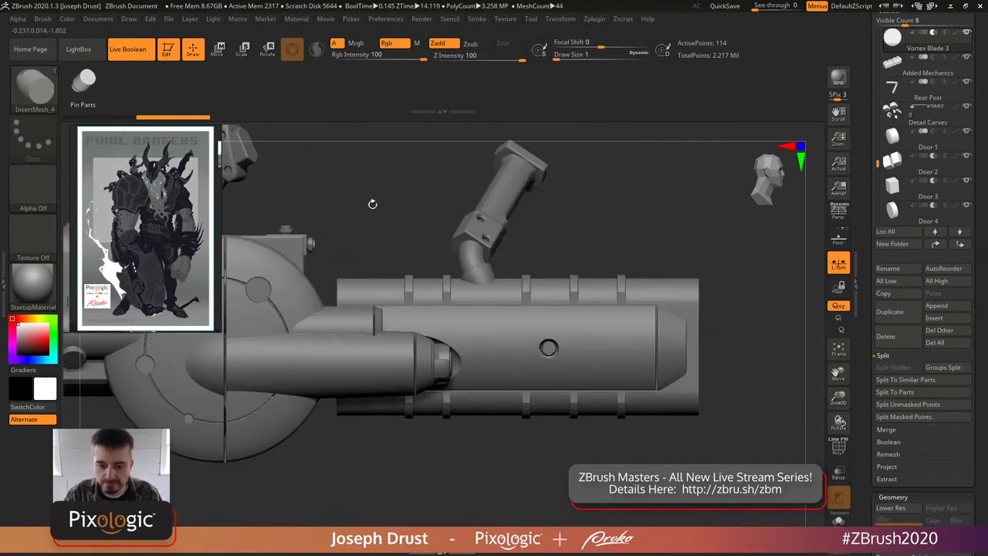
key("w")
left_click_drag(541, 344, 569, 342)
key("ctrl+z")
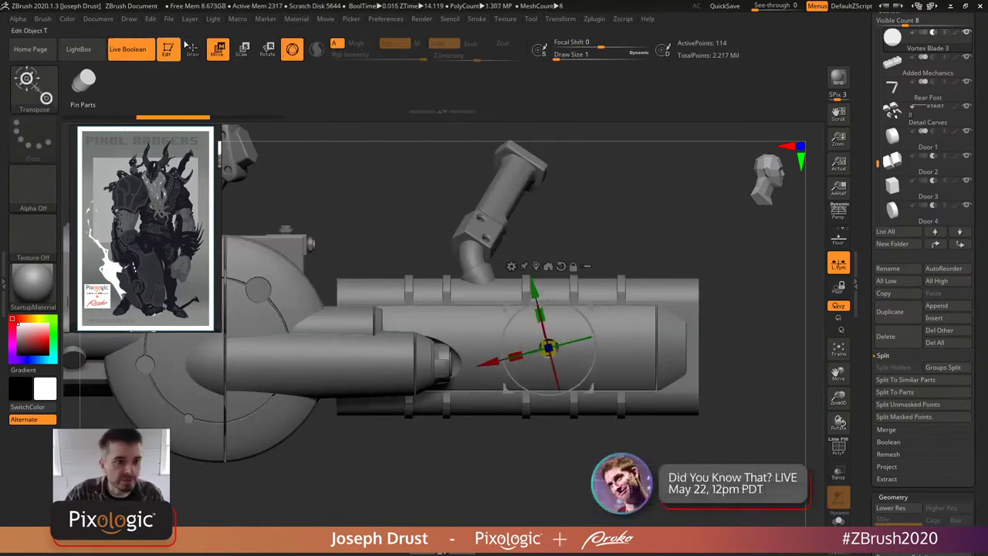
- Insert four more subtractive pins of varying sizes around the first hole on the barrel's side
key("q")
left_click(839, 209)
left_click_drag(859, 214, 860, 266)
left_click_drag(879, 312, 875, 289)
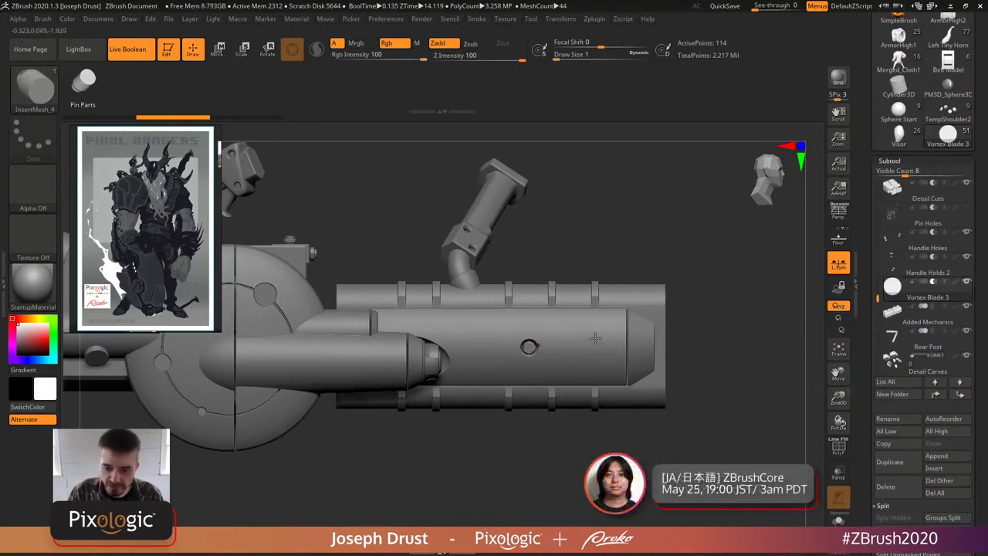
left_click_drag(595, 339, 596, 341)
left_click(485, 340)
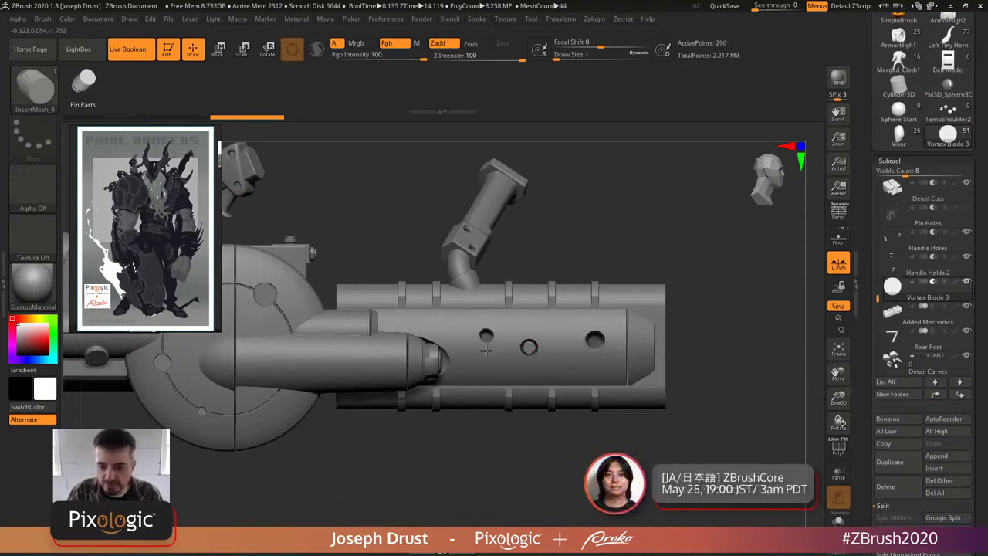
left_click(576, 365)
left_click(557, 322)
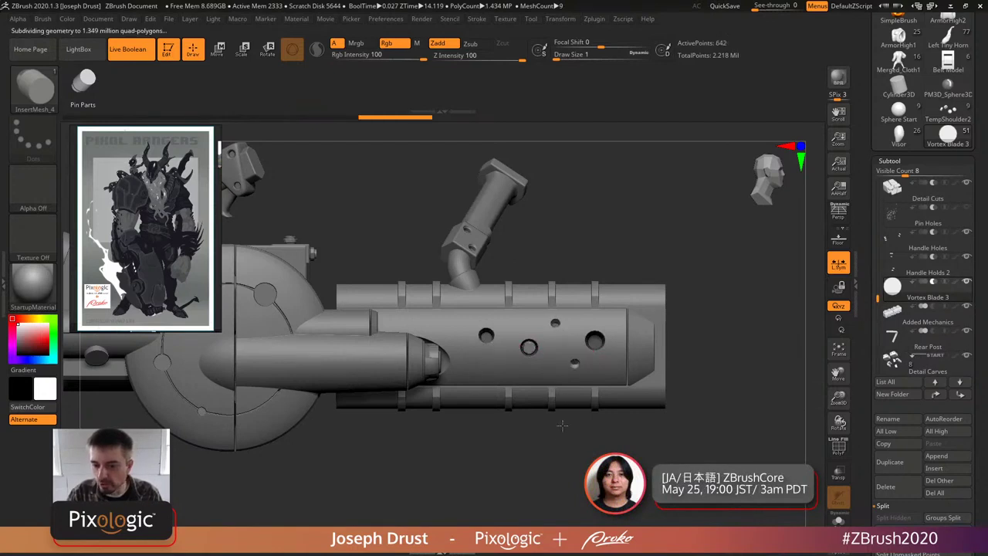
- Insert one more subtractive pin in the barrel's side beneath the hole nearest the bullet-shaped housing, and isolate the pin subtool
left_click(488, 366)
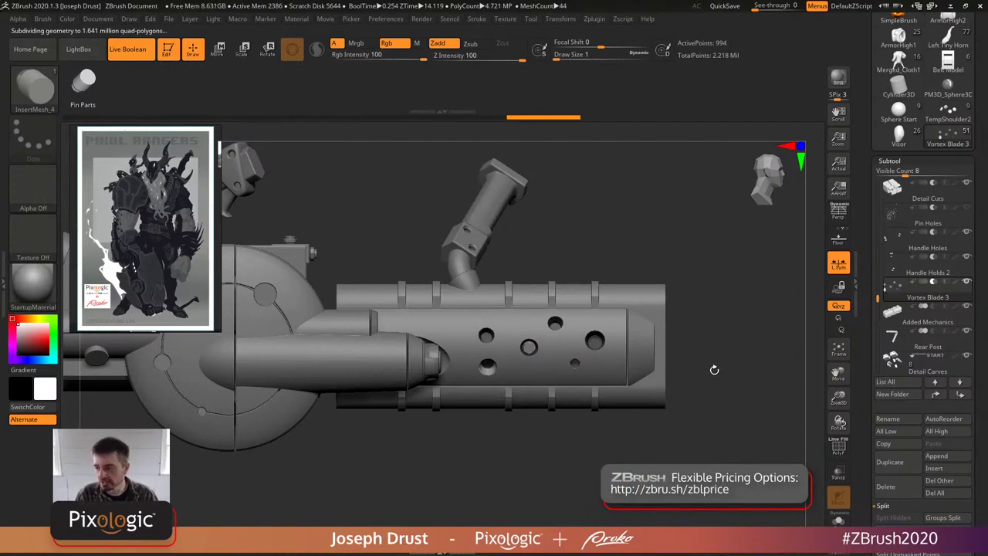
left_click(838, 519)
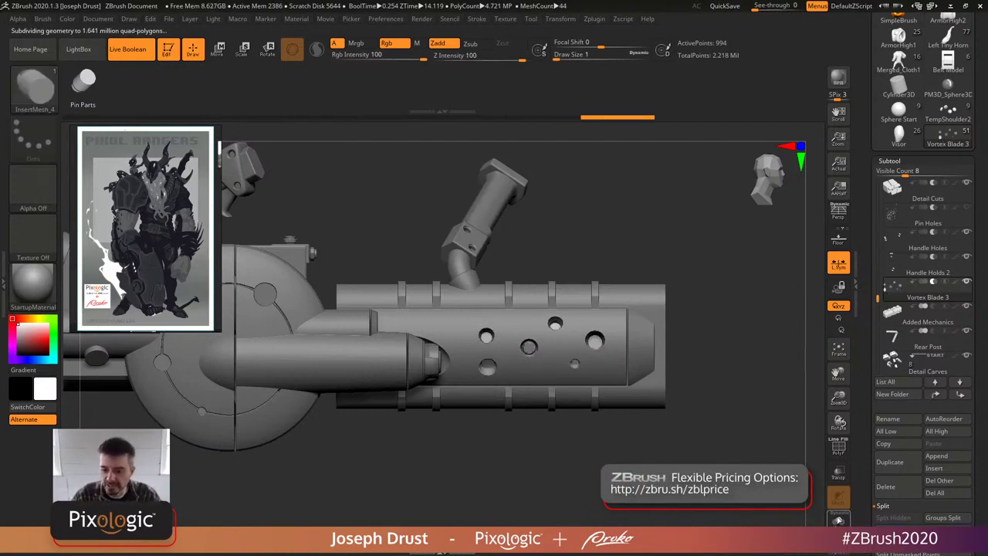
left_click_drag(738, 358, 731, 430)
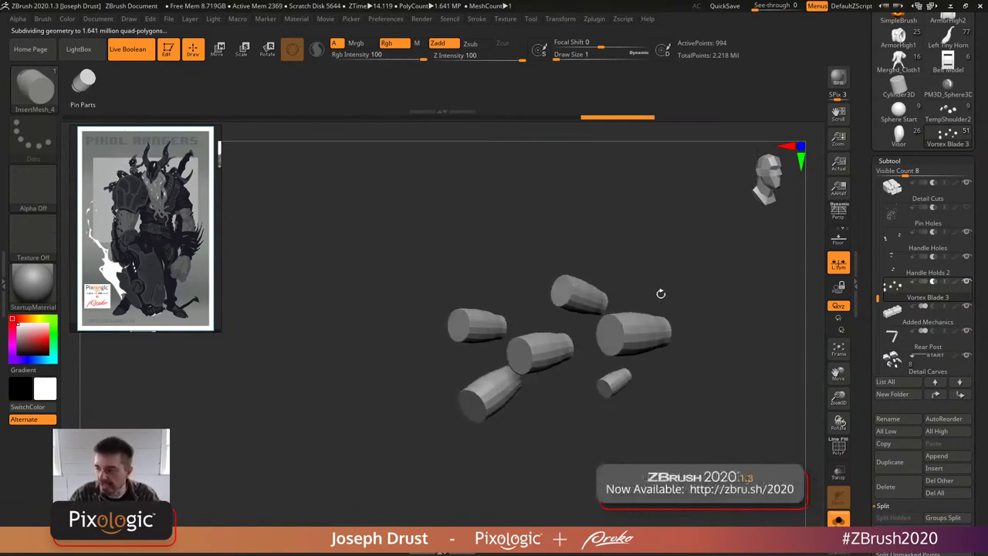
left_click(569, 356, "ctrl+shift")
left_click(560, 380, "ctrl+shift")
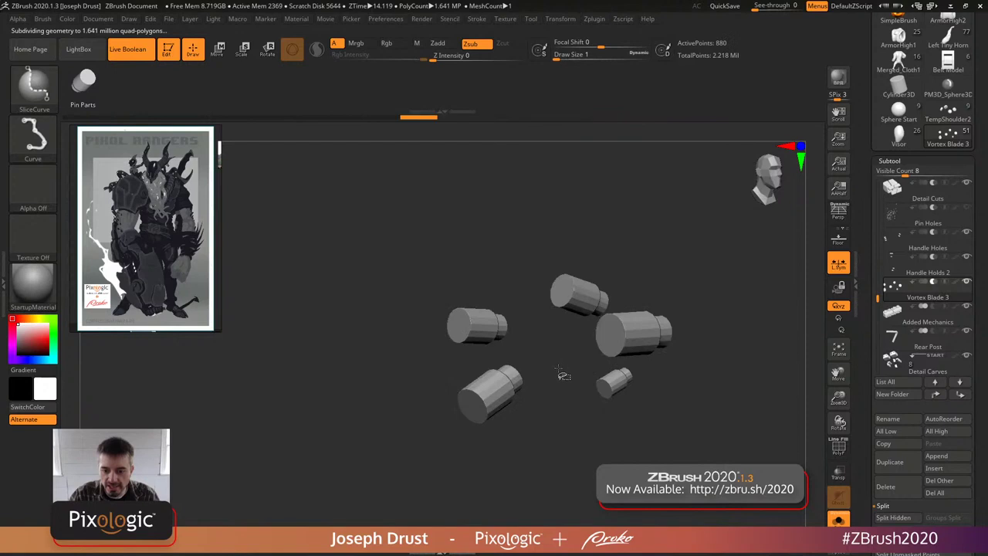
left_click(463, 331, "ctrl+shift")
left_click(492, 413, "ctrl+shift")
left_click(658, 384, "ctrl+shift")
left_click(658, 384, "ctrl+shift")
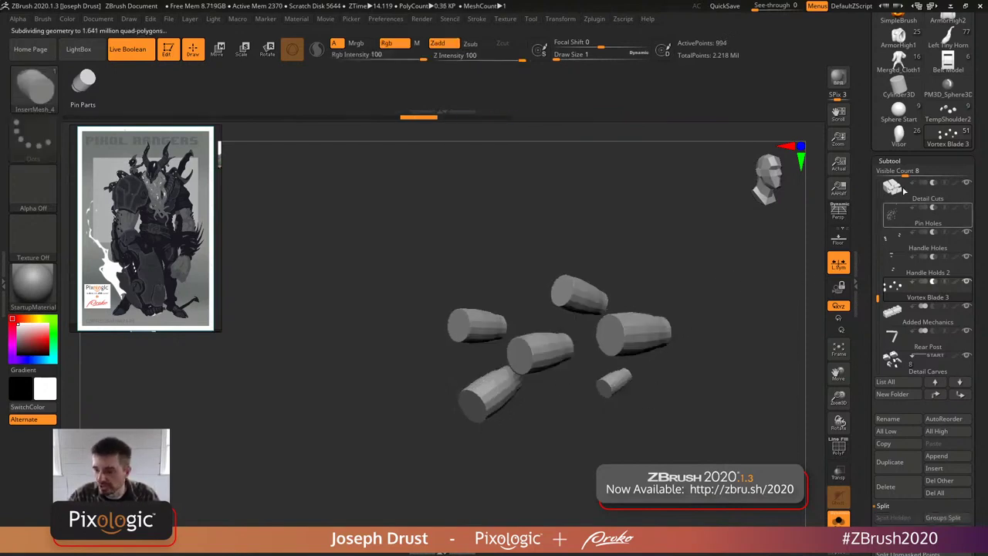
- Duplicate the pin subtool and reduce the copy to only the five narrow pin ends
left_click(889, 462)
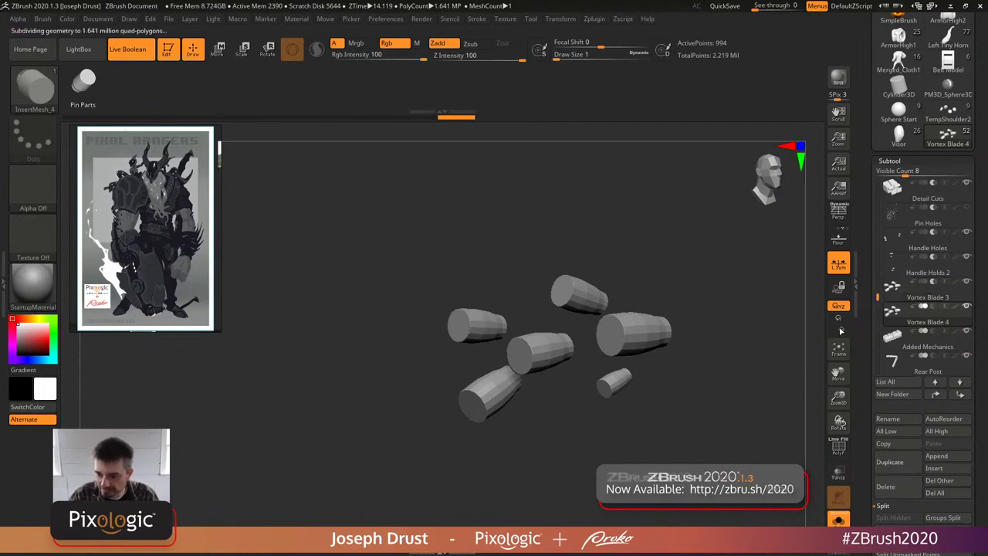
left_click(611, 355, "ctrl+shift")
left_click(620, 344, "ctrl+shift")
left_click(525, 371, "ctrl+shift")
left_click(521, 376, "ctrl+shift")
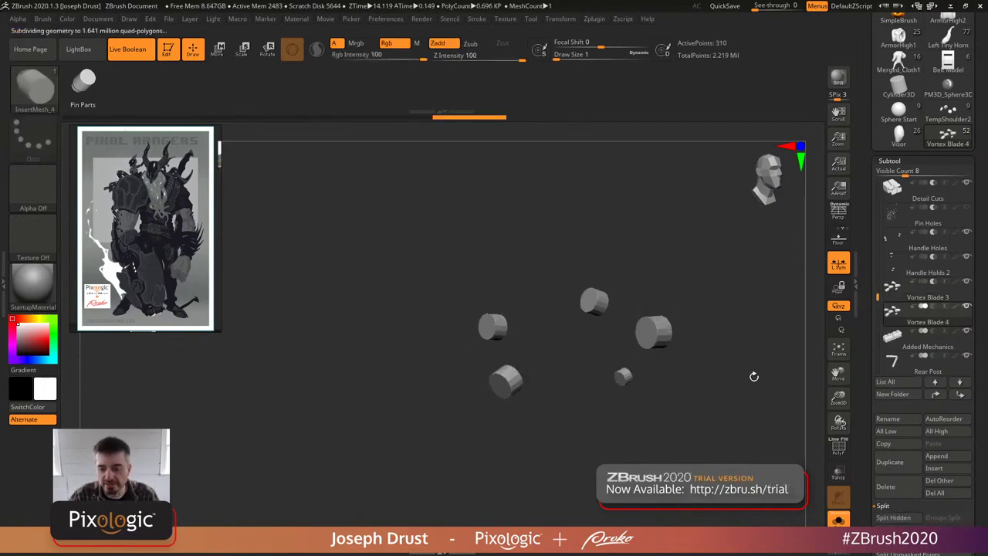
scroll(871, 369, "down", 5)
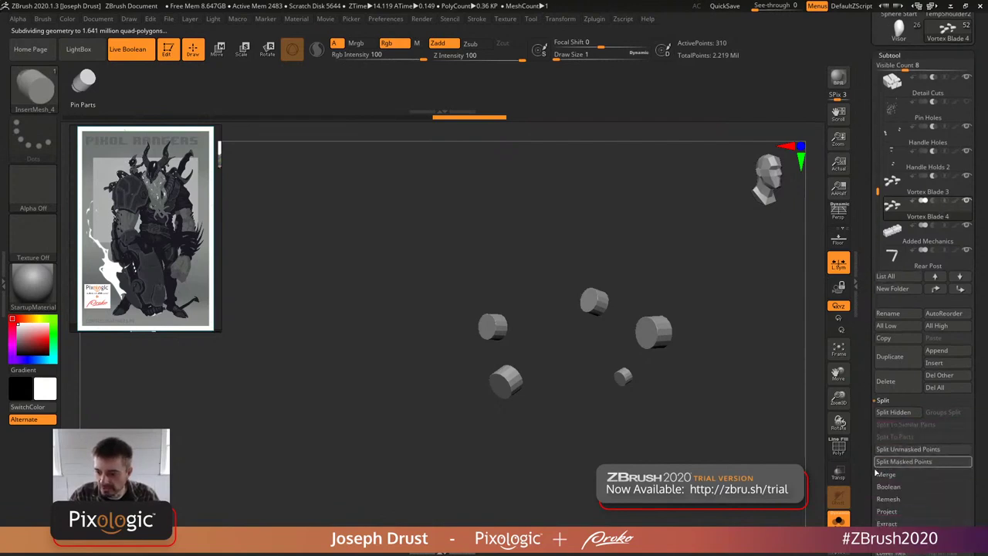
scroll(867, 369, "down", 2)
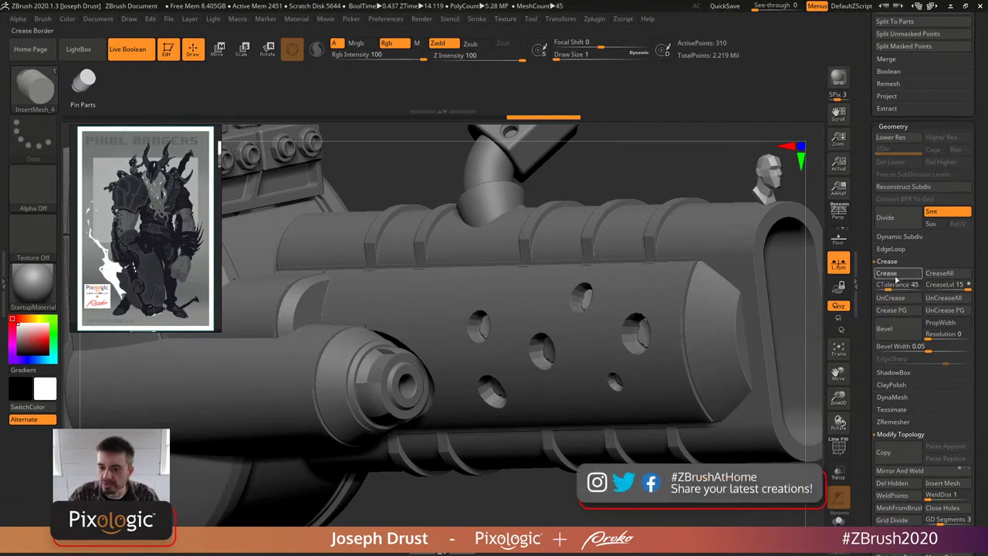
- Crease the border edges of the five narrow pin ends and check how they sit in the barrel's holes
left_click(944, 310)
key("alt+shift+s")
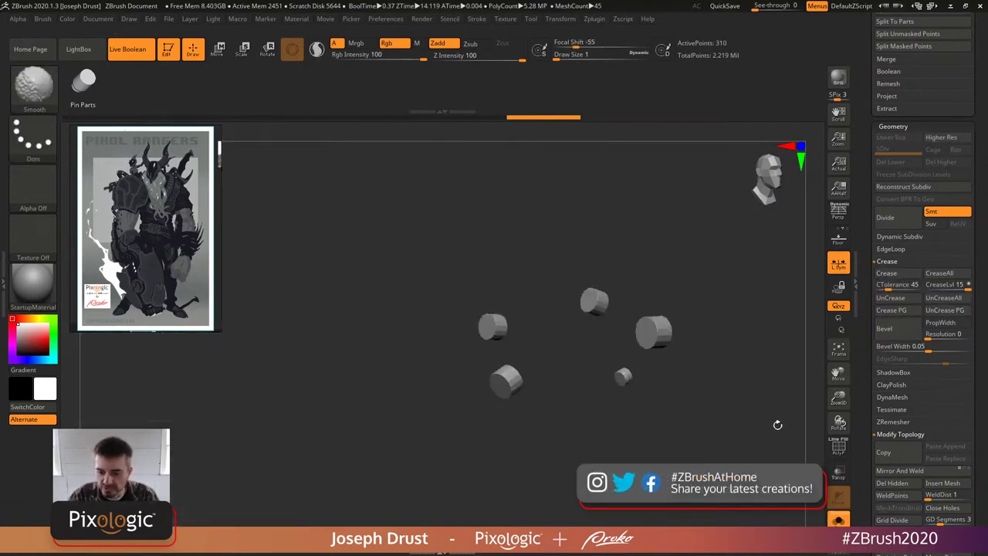
left_click(839, 447)
left_click_drag(633, 294, 528, 296)
left_click_drag(638, 245, 753, 307)
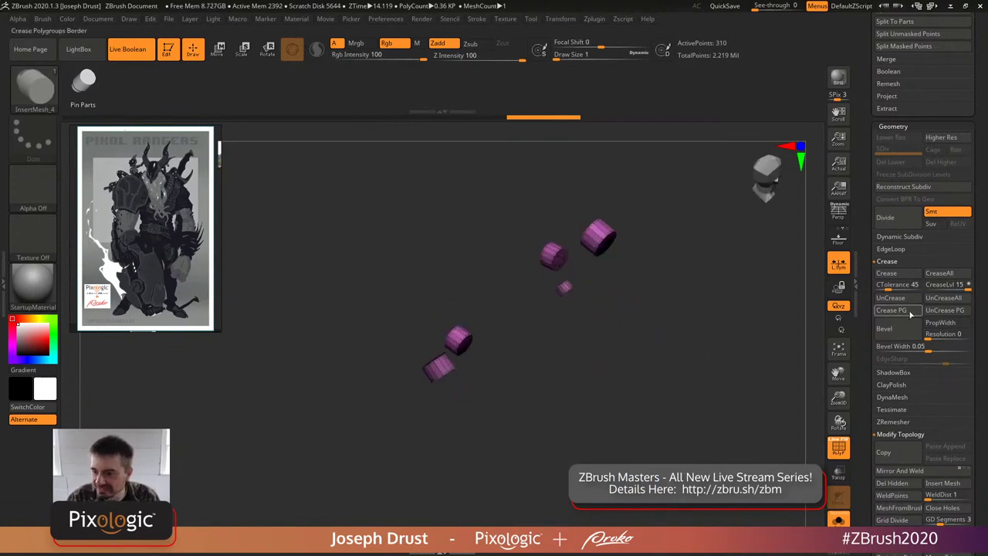
left_click(887, 272)
key("ctrl+d")
key("shift+d")
mouse_move(755, 359)
left_mouse_down()
mouse_move(746, 339)
mouse_move(751, 354)
left_mouse_up()
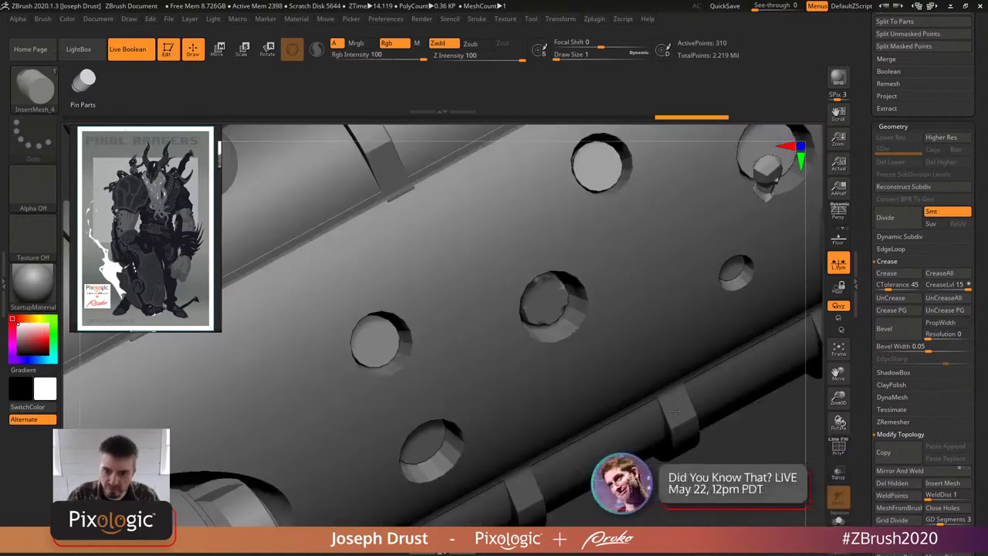
left_click_drag(675, 409, 694, 443, "shift")
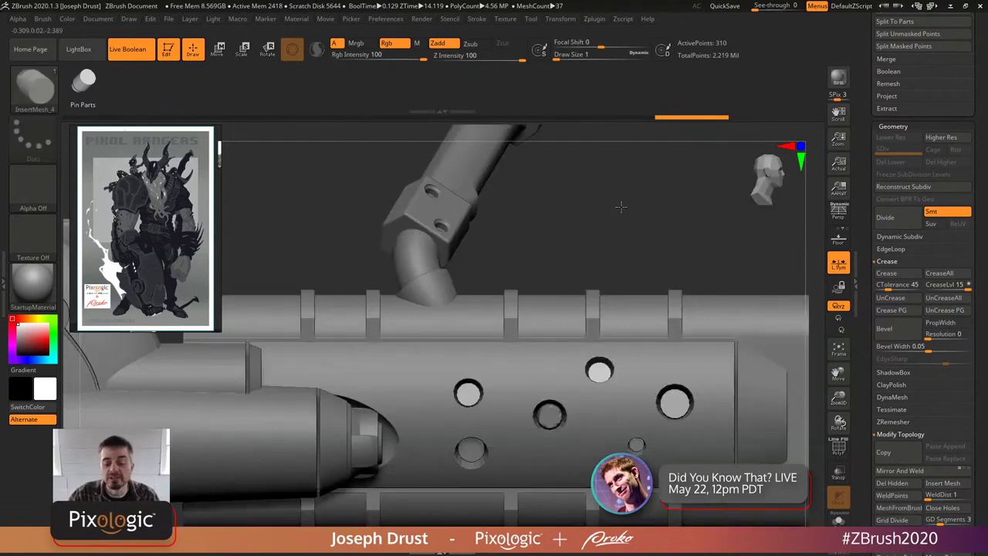
left_click_drag(632, 270, 631, 260, "alt")
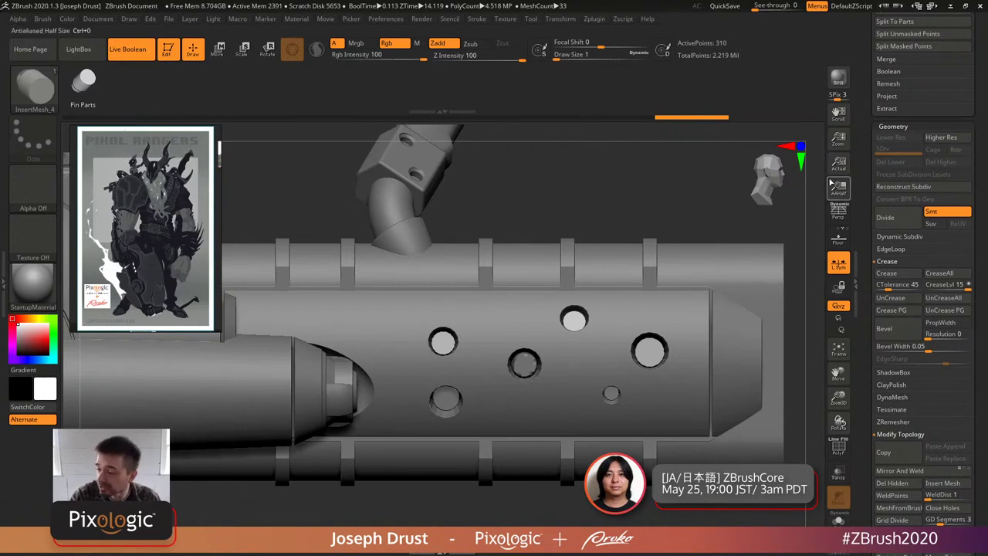
- Make the Pin Holes subtool visible so its cuts appear on the barrel's side plate
scroll(865, 171, "up", 8)
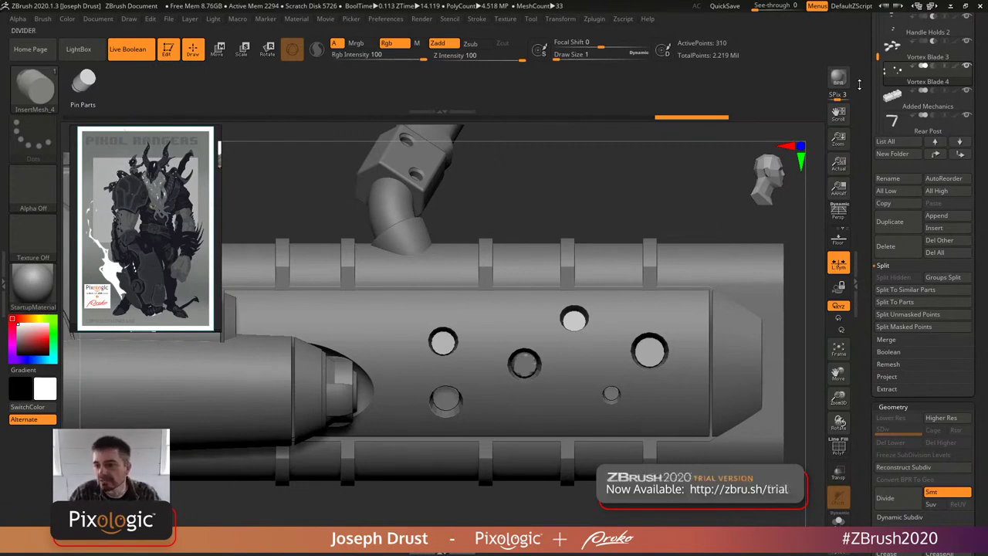
scroll(927, 232, "up", 5)
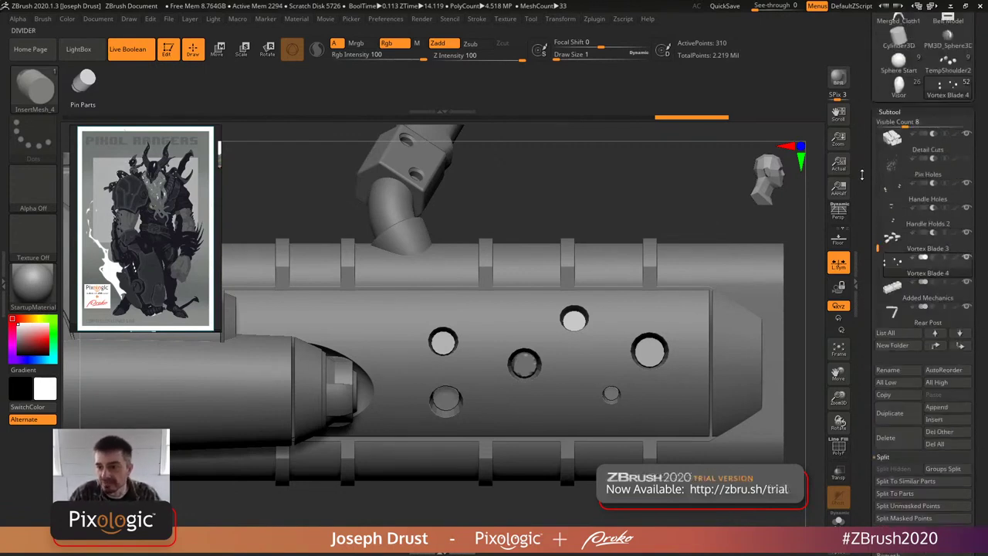
left_click(965, 159)
scroll(876, 237, "down", 1)
mouse_move(876, 237)
left_mouse_down()
mouse_move(878, 206)
mouse_move(874, 240)
left_mouse_up()
- Load the saved tools FullBuildWorking_87_Highres.ZTL and FullBuildWorking_88_RenderPixolTest.ZTL, and frame the posed character
key("comma")
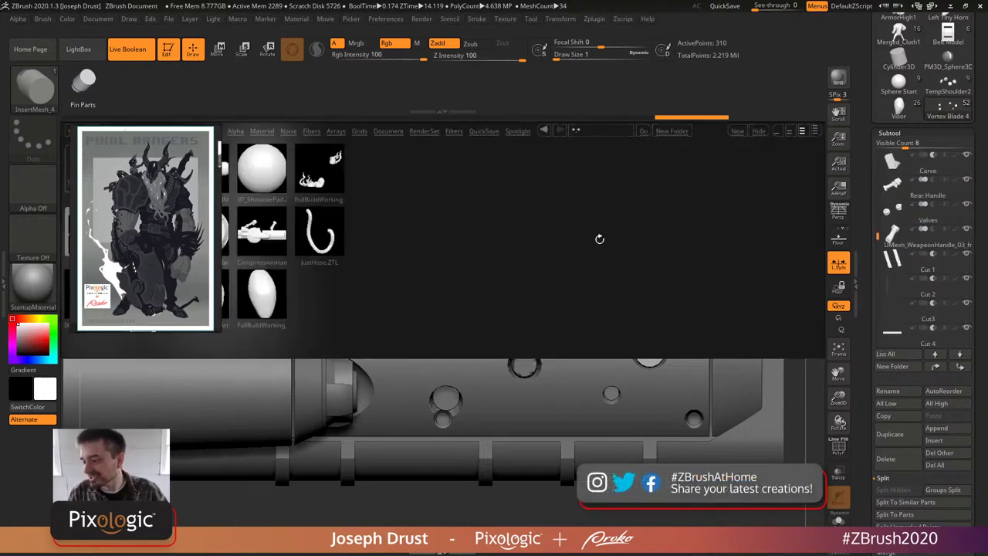
key("comma")
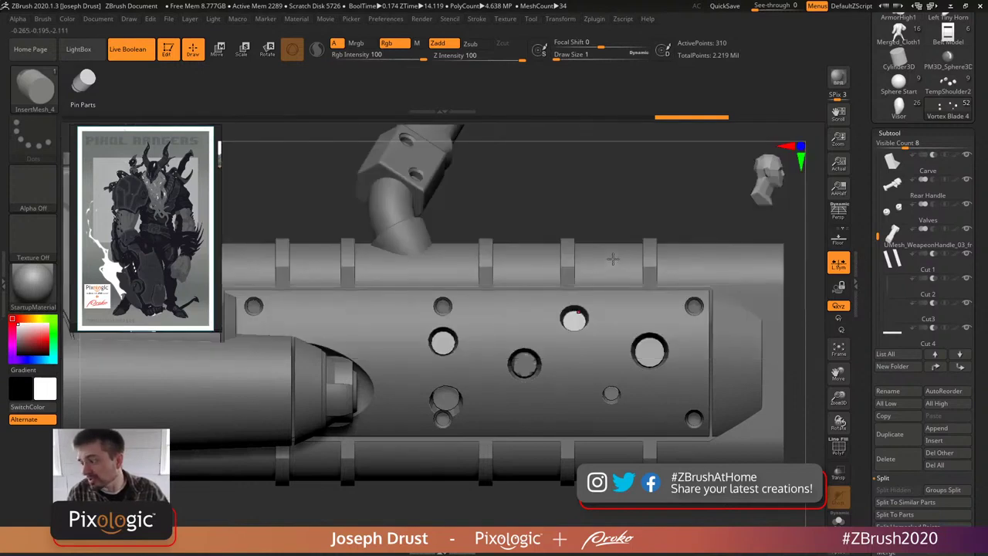
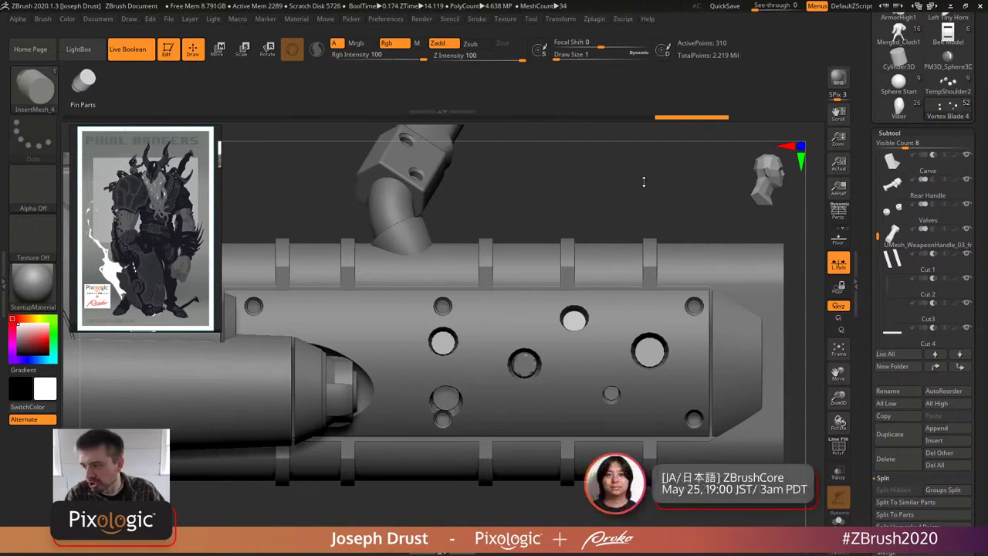
scroll(863, 101, "up", 5)
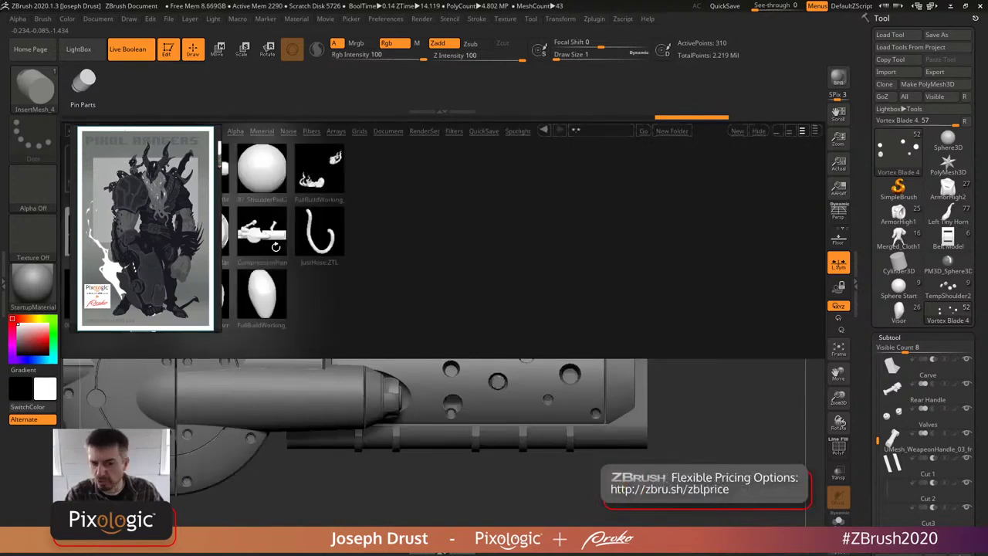
double_click(267, 290)
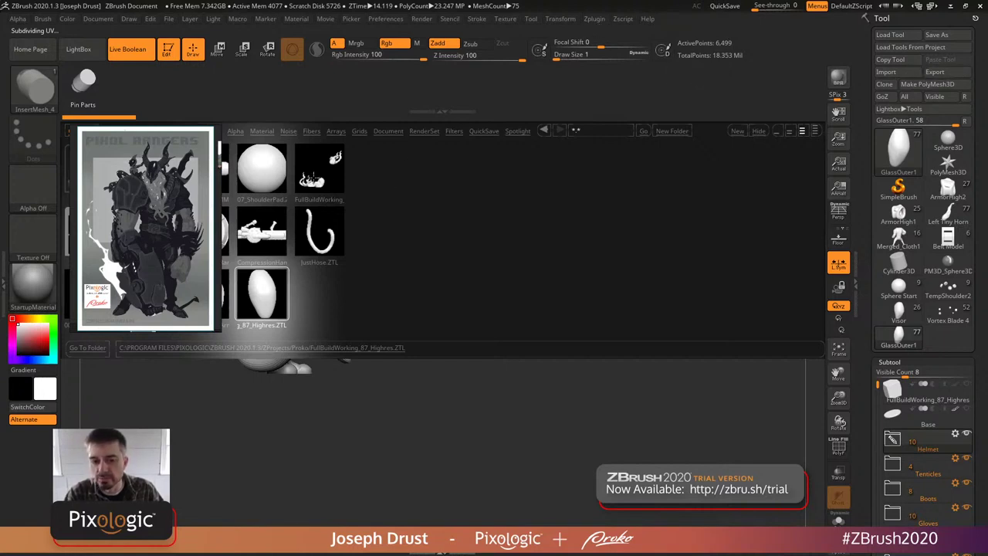
double_click(314, 179)
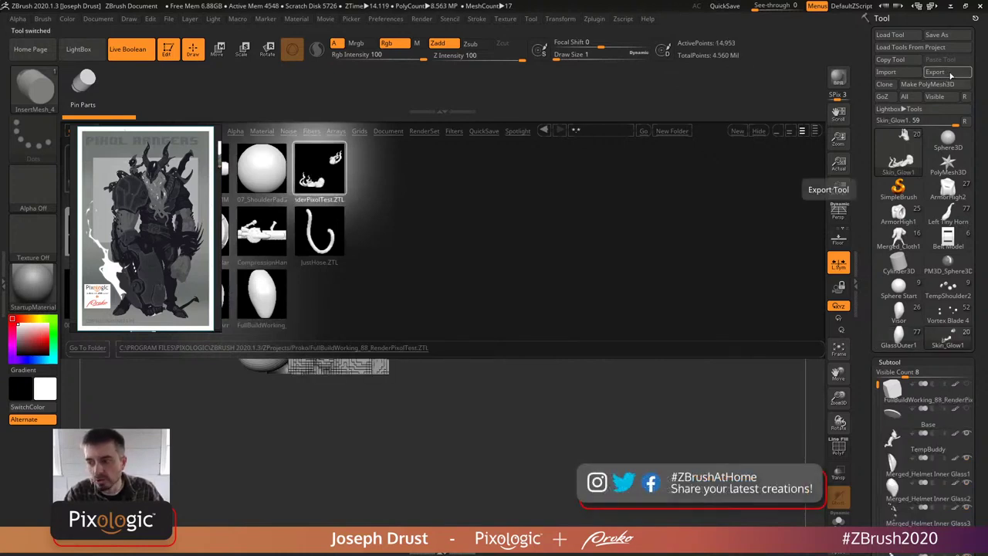
key("comma")
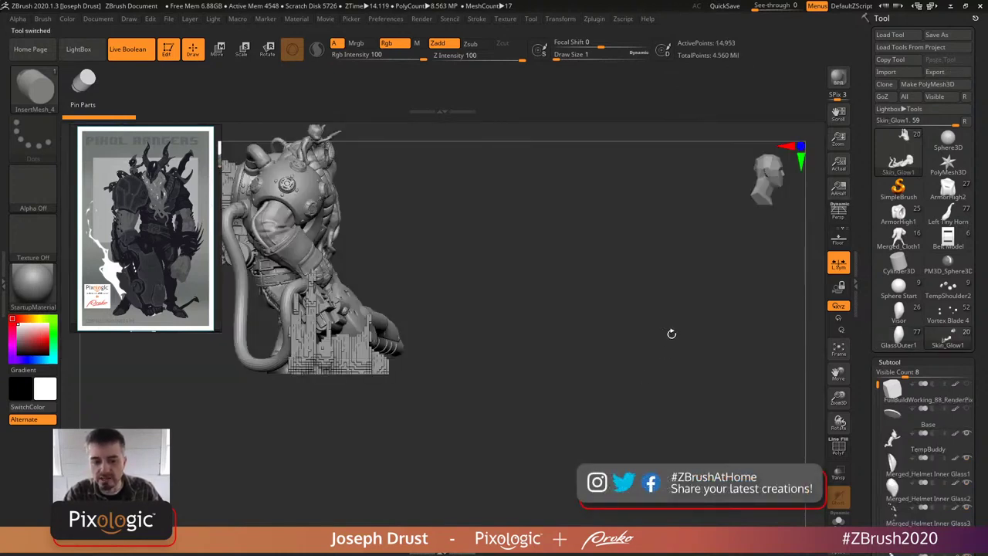
key("f")
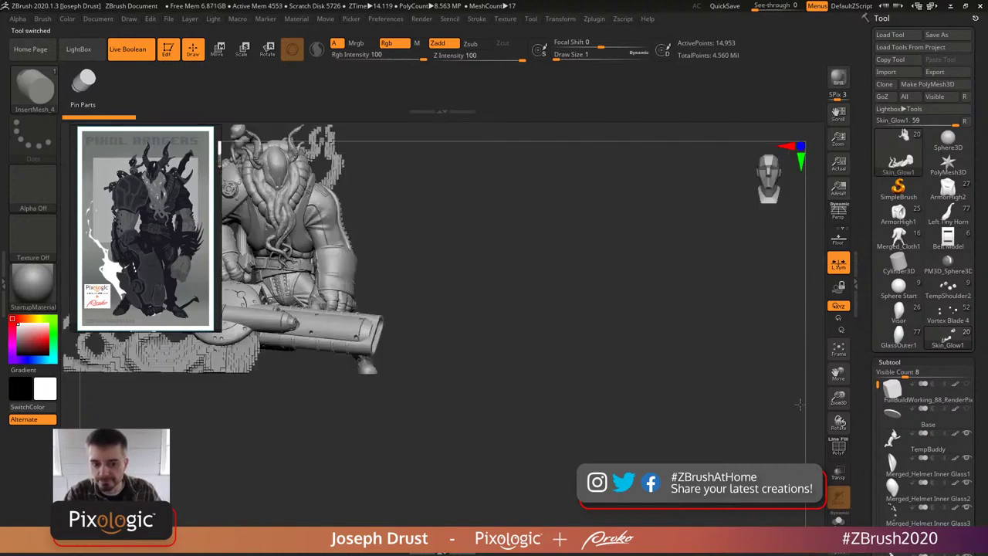
- Hide the Skin_Glow1 subtool and make Merged_Cloth1 the active subtool
left_click_drag(876, 384, 877, 421)
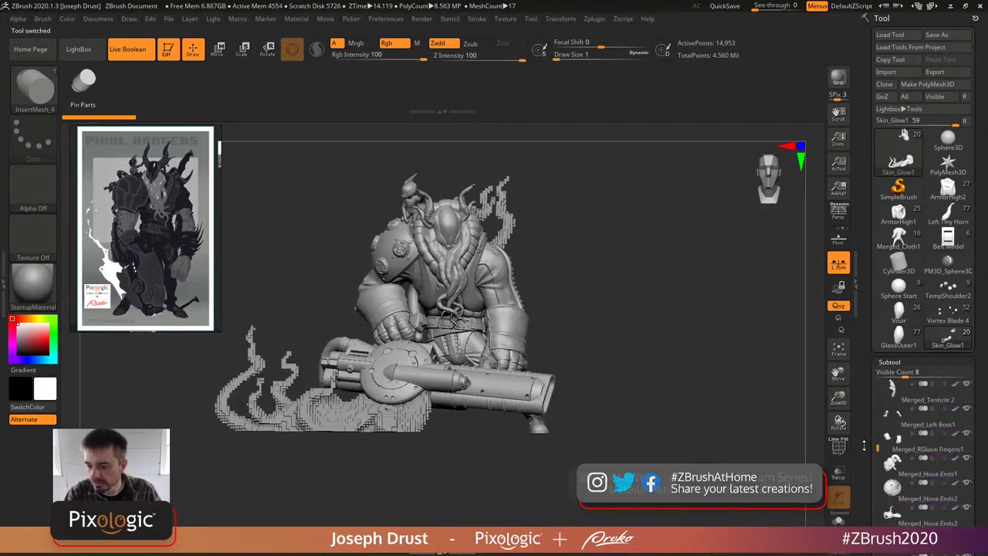
scroll(868, 316, "down", 5)
left_click_drag(877, 151, 877, 209)
mouse_move(968, 203)
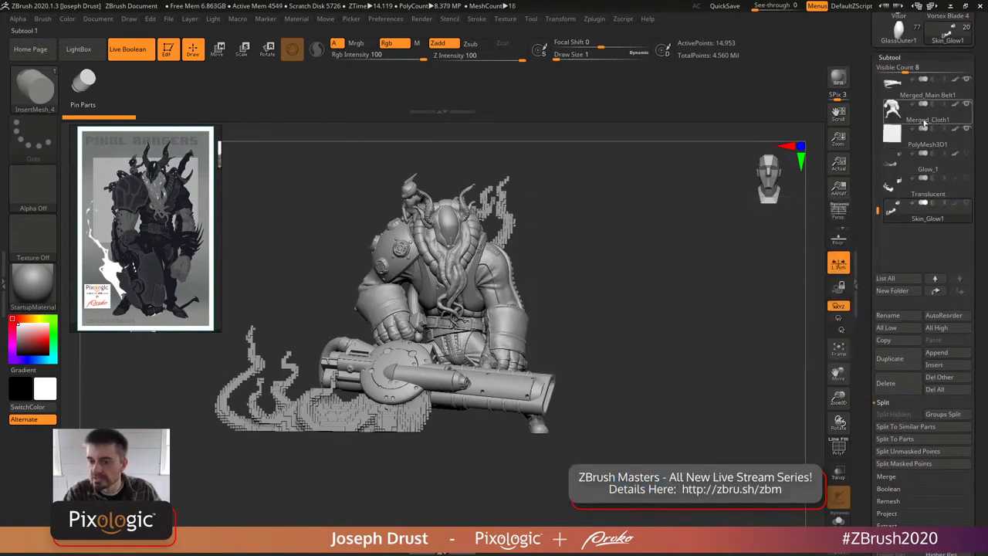
left_click(928, 120)
scroll(697, 302, "up", 3)
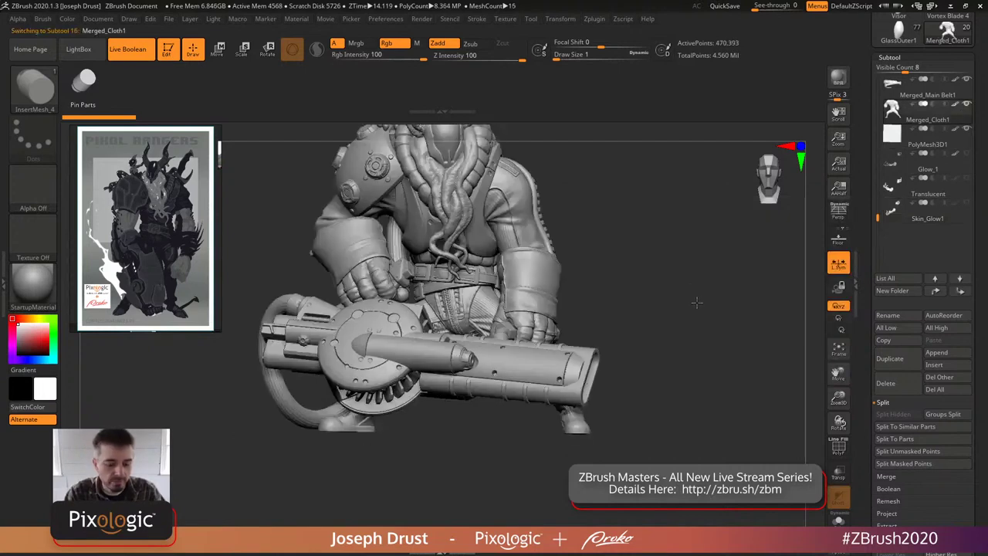
- Examine the full posed character in perspective from the front, side and back, including its weapon, hoses and tanks
key("p")
scroll(713, 335, "down", 1)
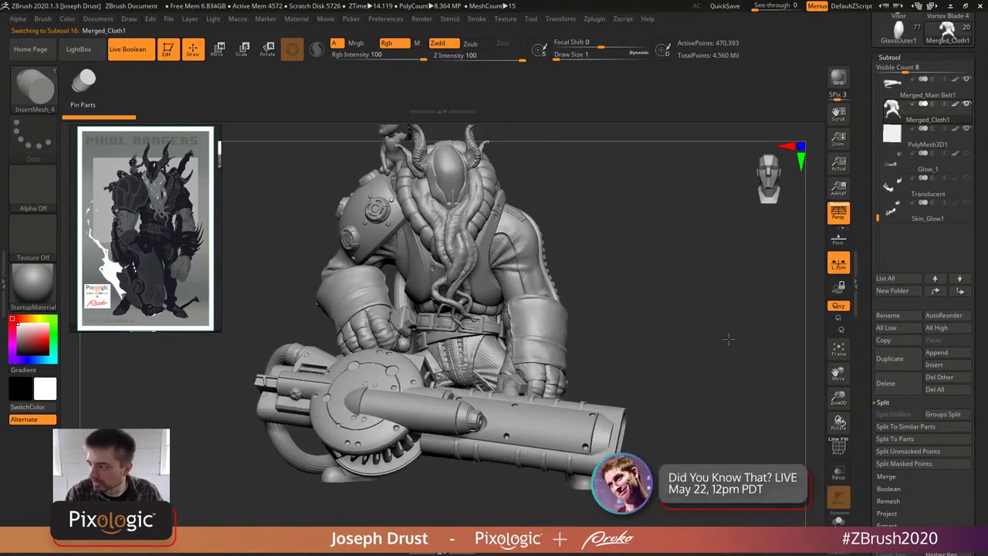
scroll(726, 332, "down", 2)
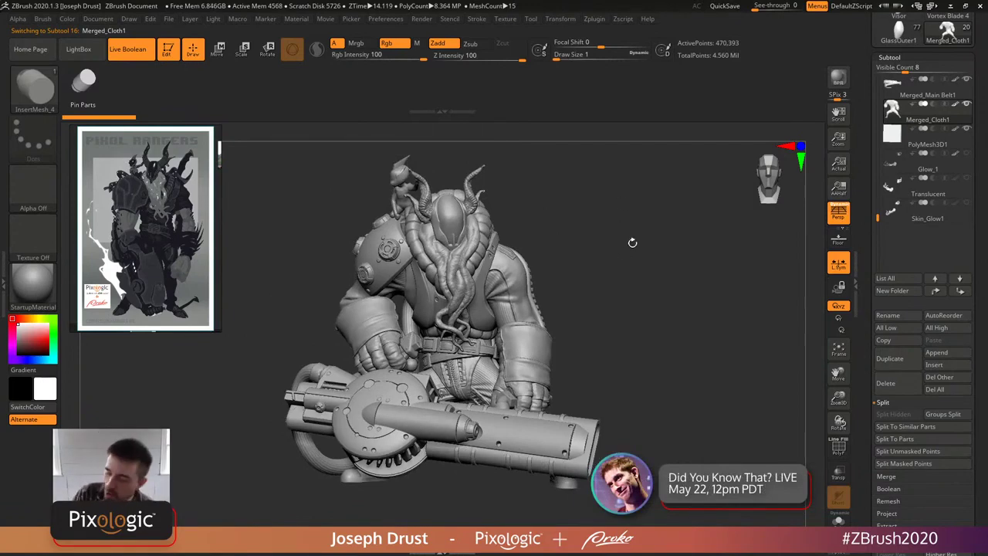
mouse_move(623, 269)
left_mouse_down()
mouse_move(646, 285)
mouse_move(427, 274)
left_mouse_up()
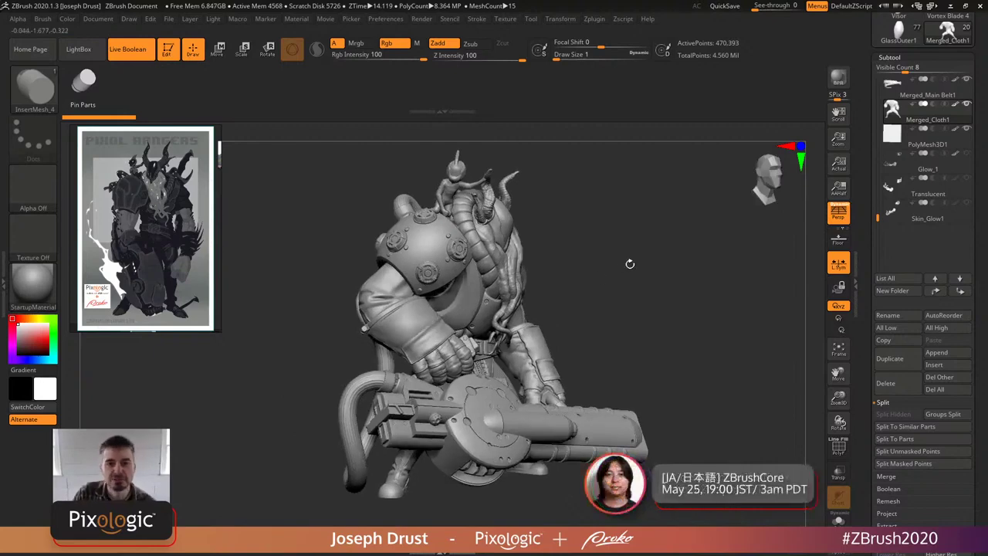
mouse_move(653, 273)
left_mouse_down()
mouse_move(634, 275)
mouse_move(637, 285)
mouse_move(585, 281)
mouse_move(746, 287)
mouse_move(720, 290)
mouse_move(699, 308)
mouse_move(710, 310)
mouse_move(679, 325)
left_mouse_up()
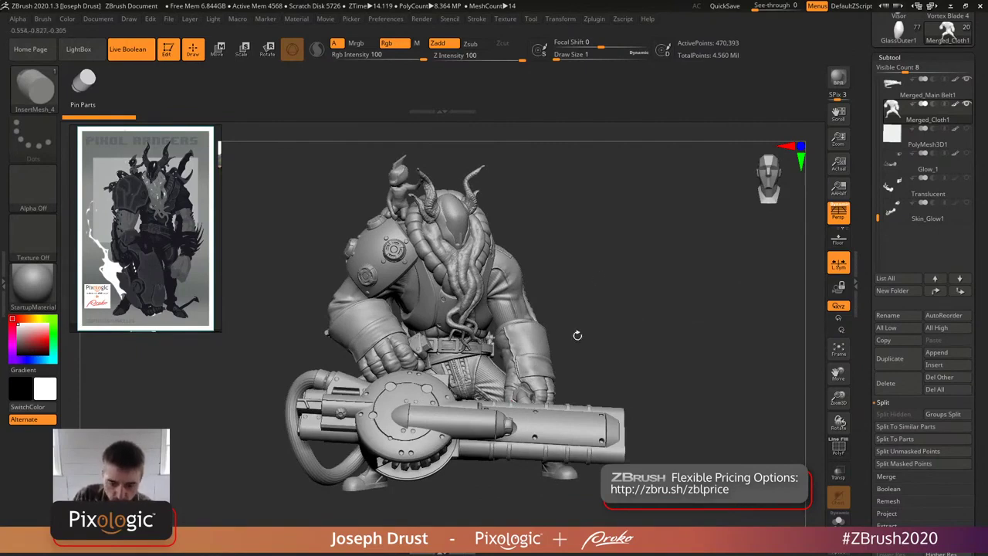
left_click_drag(452, 301, 466, 287)
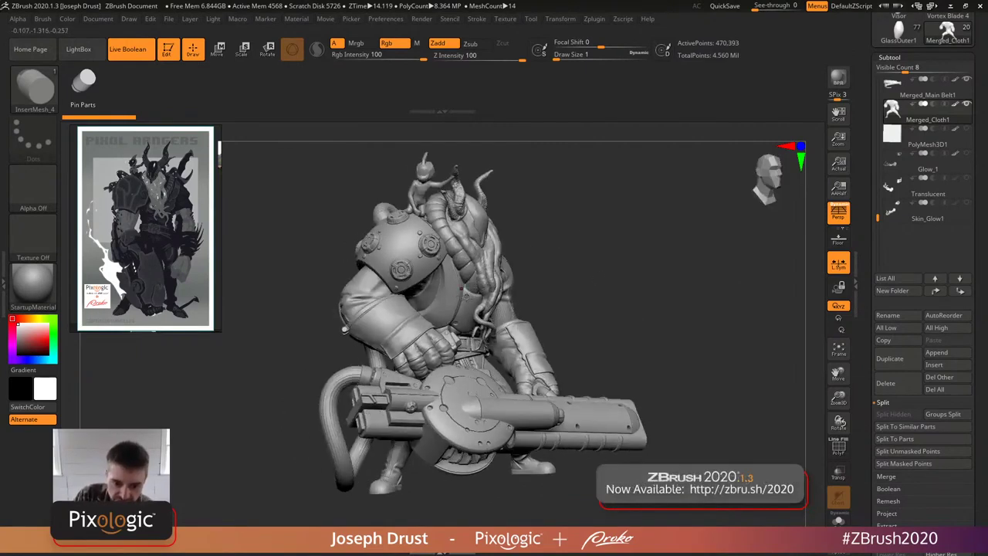
mouse_move(604, 246)
left_mouse_down()
mouse_move(564, 253)
mouse_move(596, 285)
mouse_move(551, 252)
left_mouse_up()
mouse_move(595, 222)
left_mouse_down()
mouse_move(637, 228)
mouse_move(607, 236)
mouse_move(656, 252)
mouse_move(649, 263)
left_mouse_up()
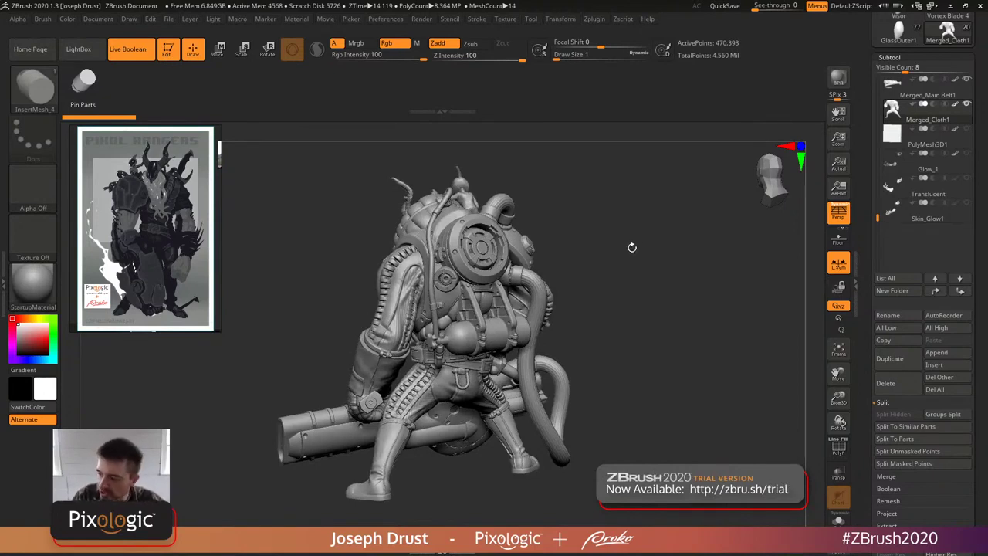
mouse_move(635, 262)
left_mouse_down()
mouse_move(619, 290)
mouse_move(650, 324)
mouse_move(631, 332)
mouse_move(706, 349)
mouse_move(701, 366)
mouse_move(730, 353)
mouse_move(715, 330)
mouse_move(647, 320)
mouse_move(672, 336)
mouse_move(622, 352)
mouse_move(649, 340)
mouse_move(409, 330)
left_mouse_up()
mouse_move(676, 349)
left_mouse_down()
mouse_move(685, 324)
mouse_move(621, 324)
mouse_move(521, 280)
left_mouse_up()
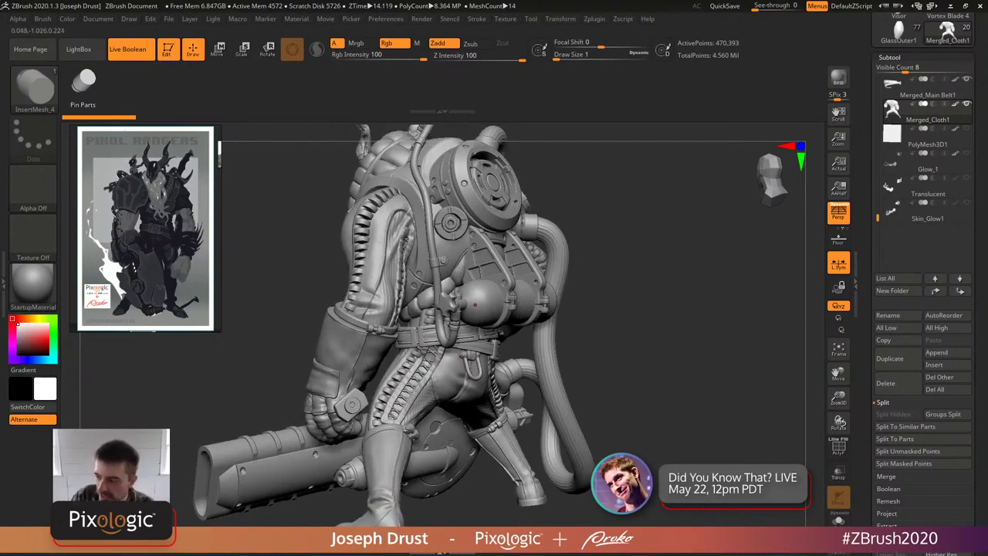
left_click_drag(678, 302, 511, 310)
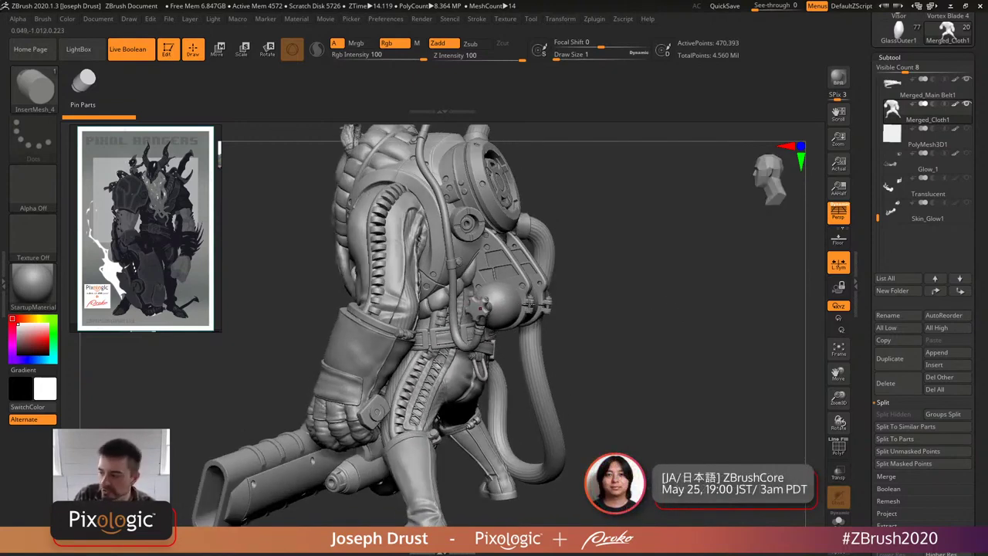
- Examine the posed character's gloved arm, shoulder armor, backpack tanks and hoses from the side and rear
mouse_move(633, 272)
left_mouse_down()
mouse_move(644, 280)
mouse_move(535, 261)
left_mouse_up()
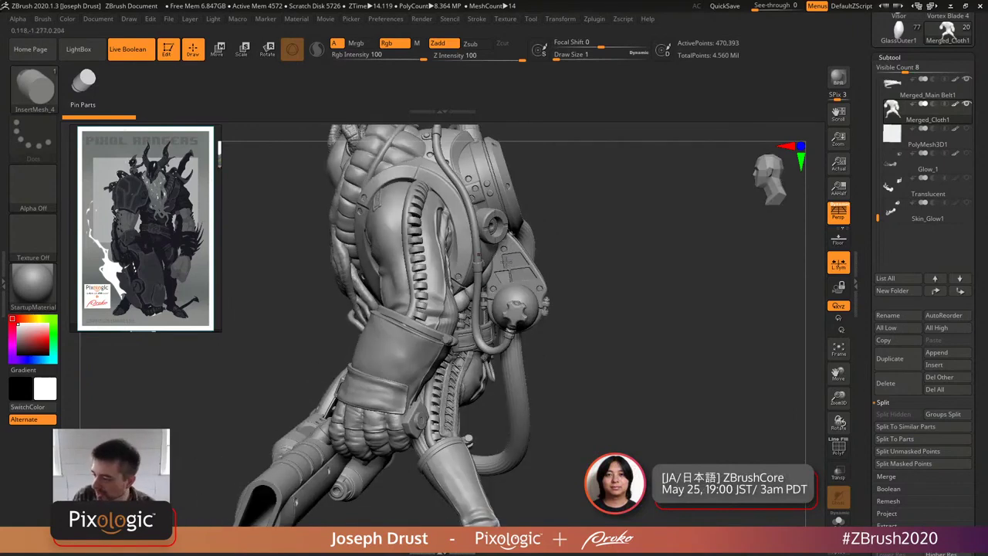
mouse_move(638, 251)
left_mouse_down()
mouse_move(656, 247)
mouse_move(621, 308)
mouse_move(637, 285)
mouse_move(658, 293)
mouse_move(615, 253)
mouse_move(626, 245)
left_mouse_up()
left_click_drag(654, 296, 567, 253)
left_click_drag(637, 250, 441, 241)
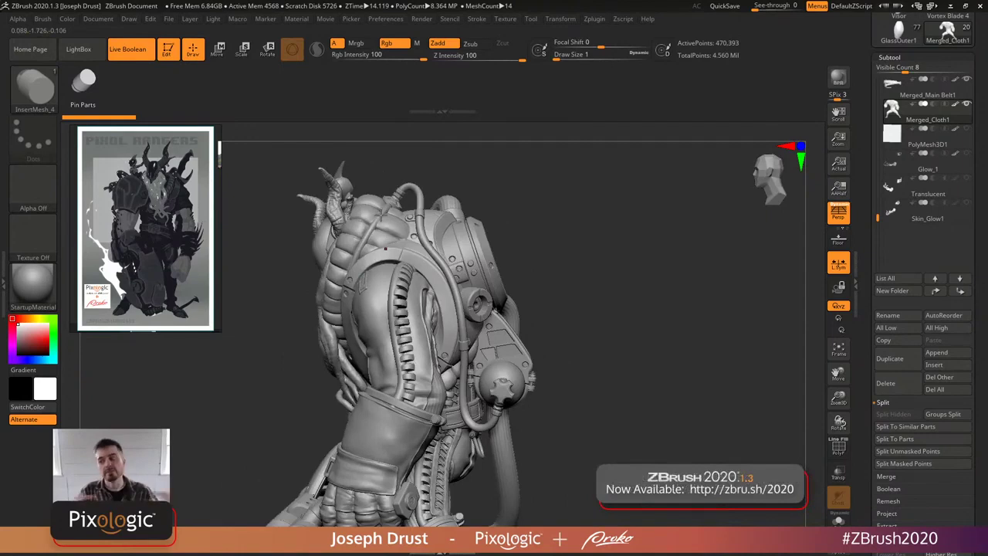
mouse_move(612, 251)
left_mouse_down()
mouse_move(675, 292)
mouse_move(641, 301)
mouse_move(673, 342)
left_mouse_up()
mouse_move(675, 280)
left_mouse_down()
mouse_move(675, 263)
mouse_move(664, 292)
left_mouse_up()
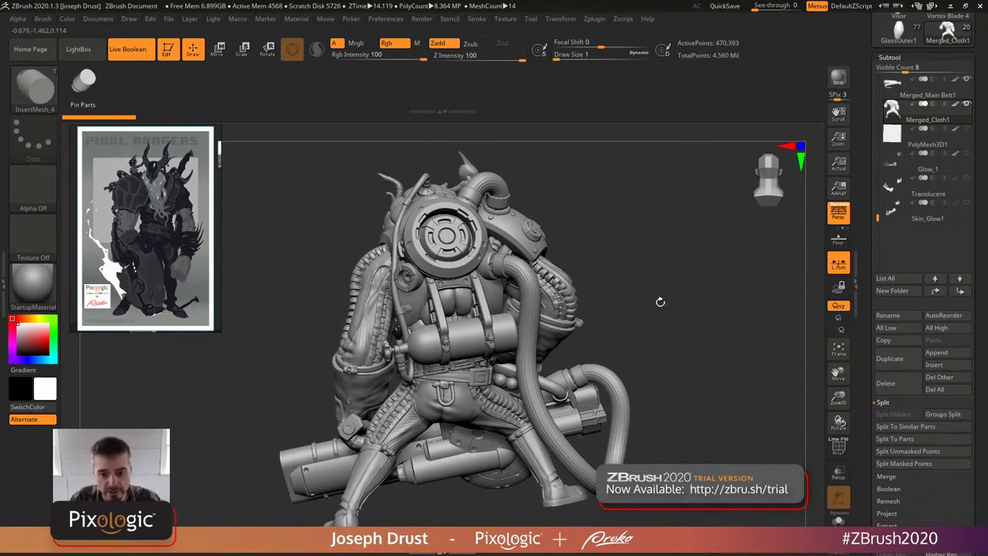
right_click_drag(533, 283, 511, 271)
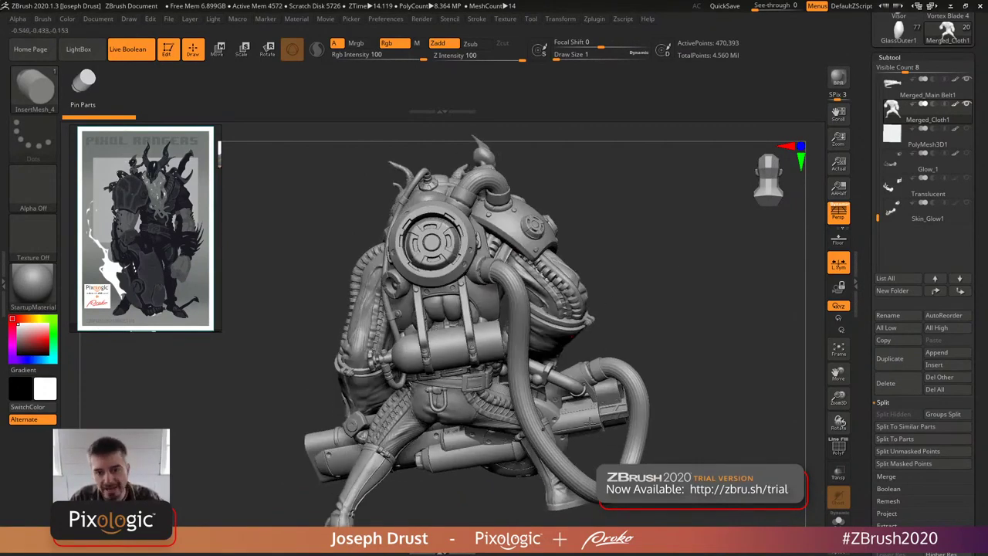
left_click_drag(678, 269, 553, 390)
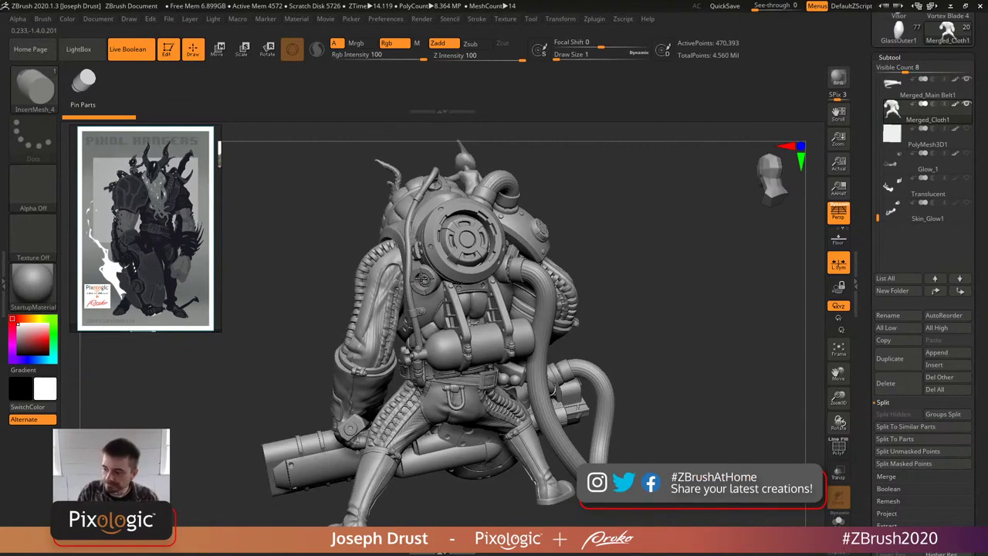
mouse_move(587, 231)
left_mouse_down()
mouse_move(656, 235)
mouse_move(509, 236)
left_mouse_up()
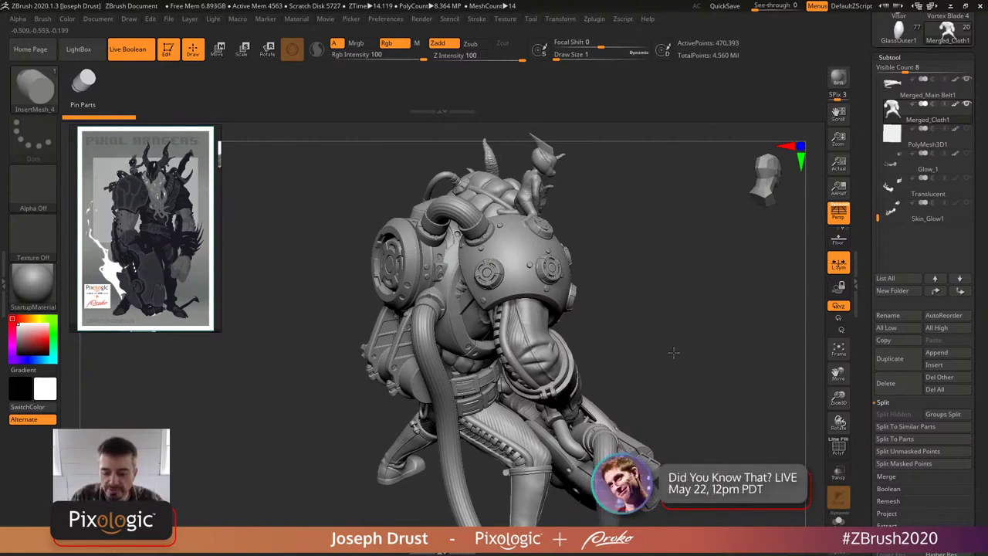
left_click_drag(672, 353, 618, 414)
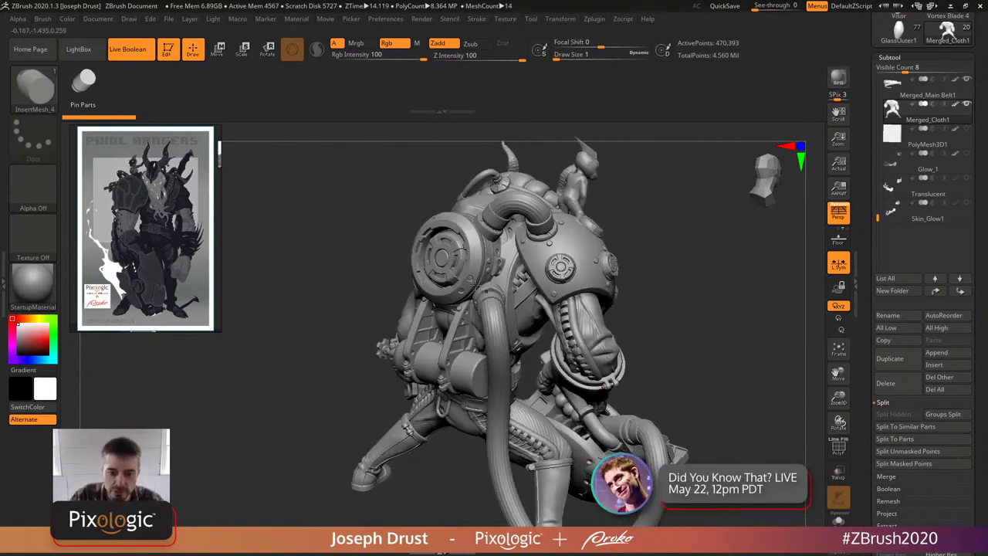
- Examine the character's tentacled head, belt and saw-like weapon from the front, and compare the full figure with its rear view
mouse_move(671, 249)
left_mouse_down()
mouse_move(691, 234)
mouse_move(686, 220)
mouse_move(687, 231)
mouse_move(658, 251)
left_mouse_up()
left_click_drag(692, 312, 749, 321)
mouse_move(622, 298)
left_mouse_down()
mouse_move(637, 300)
mouse_move(573, 333)
left_mouse_up()
mouse_move(689, 289)
left_mouse_down()
mouse_move(691, 281)
mouse_move(684, 289)
mouse_move(701, 292)
left_mouse_up()
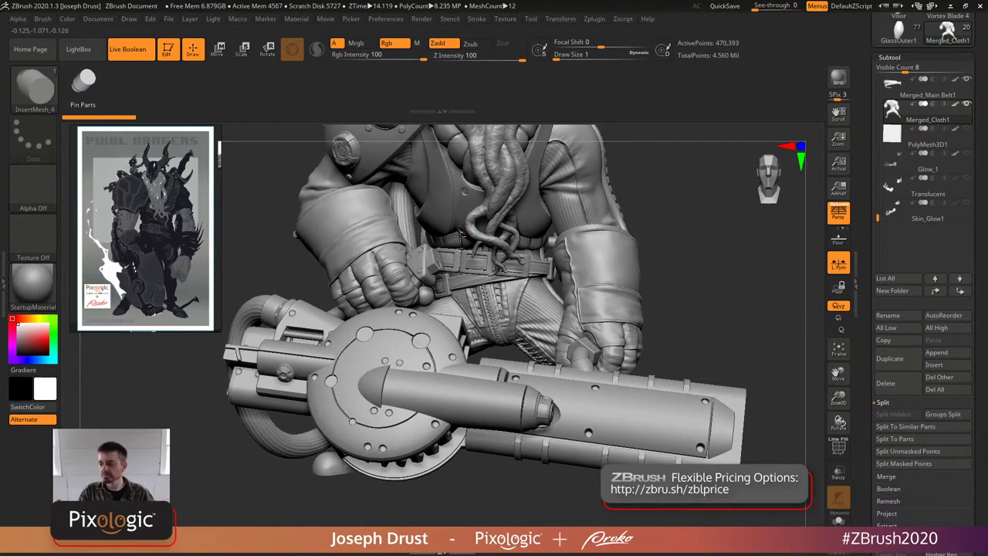
left_click_drag(721, 256, 674, 281)
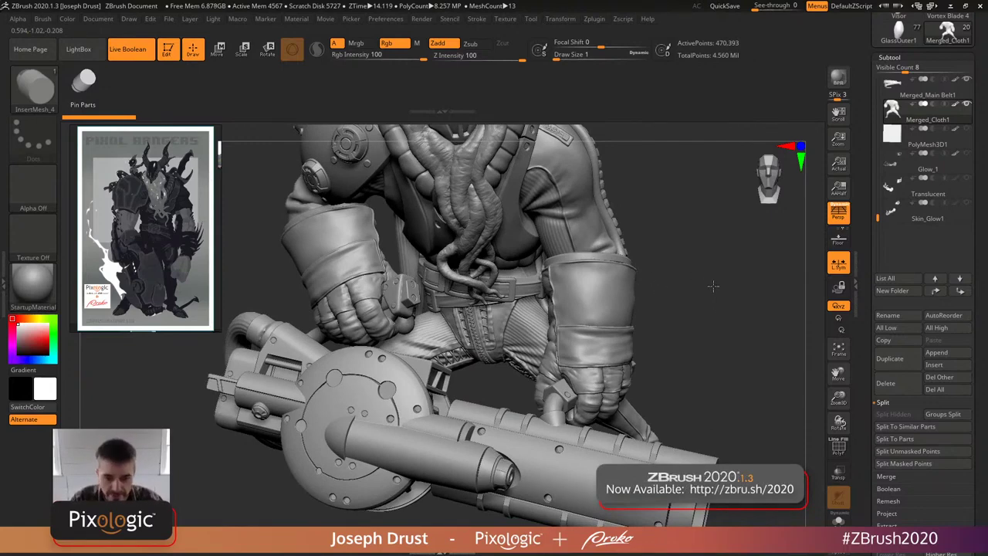
key("f")
mouse_move(694, 286)
left_mouse_down()
mouse_move(707, 269)
mouse_move(681, 298)
mouse_move(745, 301)
mouse_move(718, 306)
mouse_move(736, 312)
mouse_move(709, 323)
mouse_move(664, 315)
mouse_move(715, 324)
mouse_move(663, 316)
mouse_move(660, 265)
left_mouse_up()
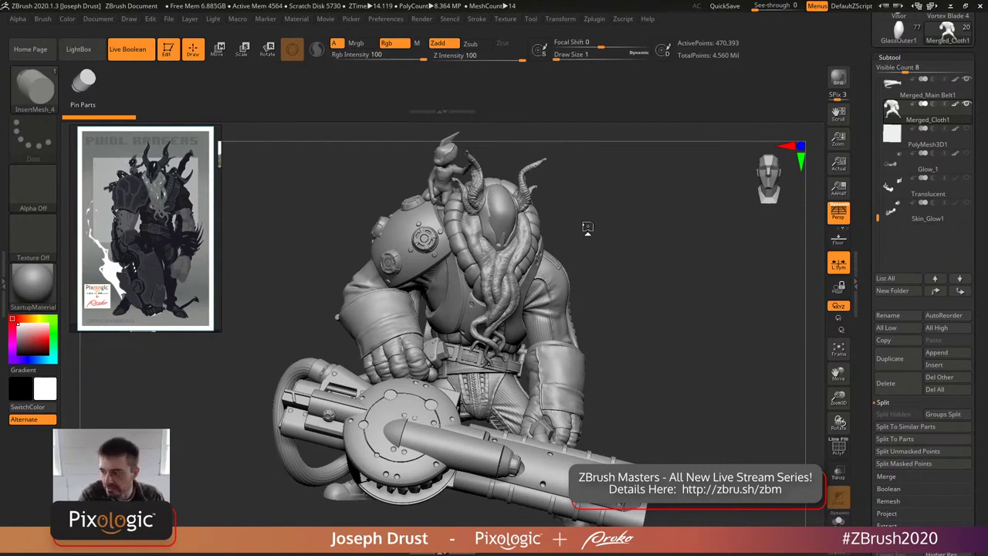
mouse_move(657, 206)
left_mouse_down()
mouse_move(549, 190)
mouse_move(635, 224)
mouse_move(600, 229)
mouse_move(539, 184)
left_mouse_up()
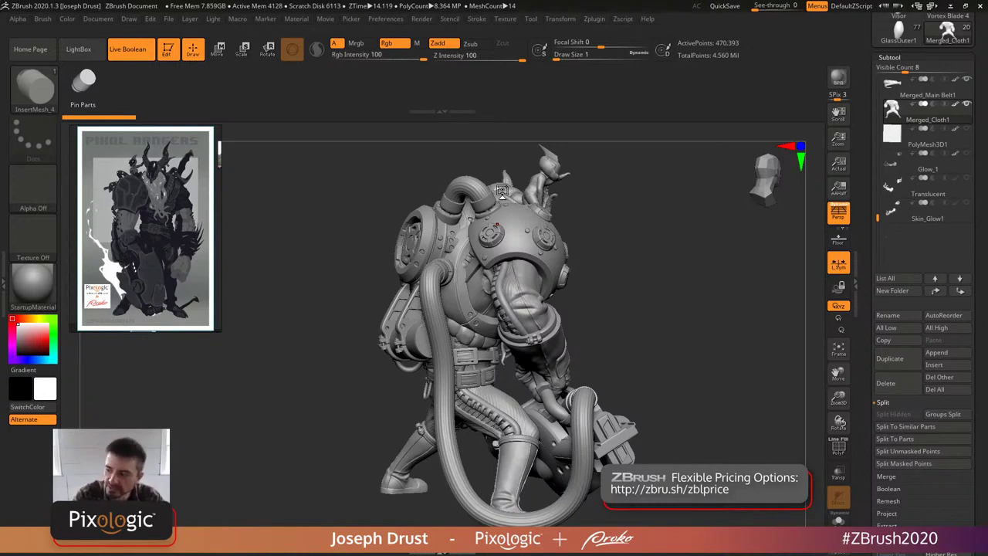
mouse_move(629, 249)
left_mouse_down()
mouse_move(599, 251)
mouse_move(651, 261)
mouse_move(656, 249)
left_mouse_up()
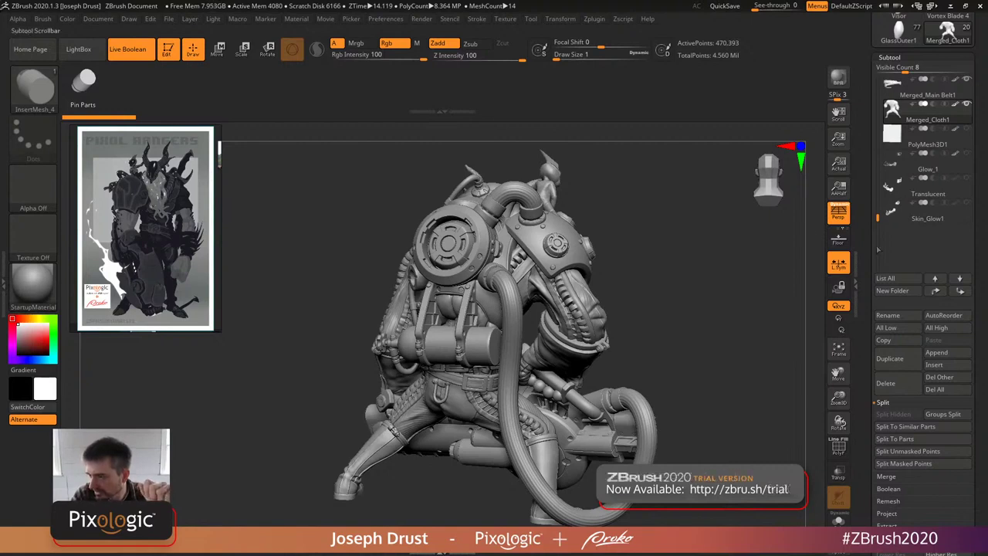
left_click_drag(707, 288, 652, 296)
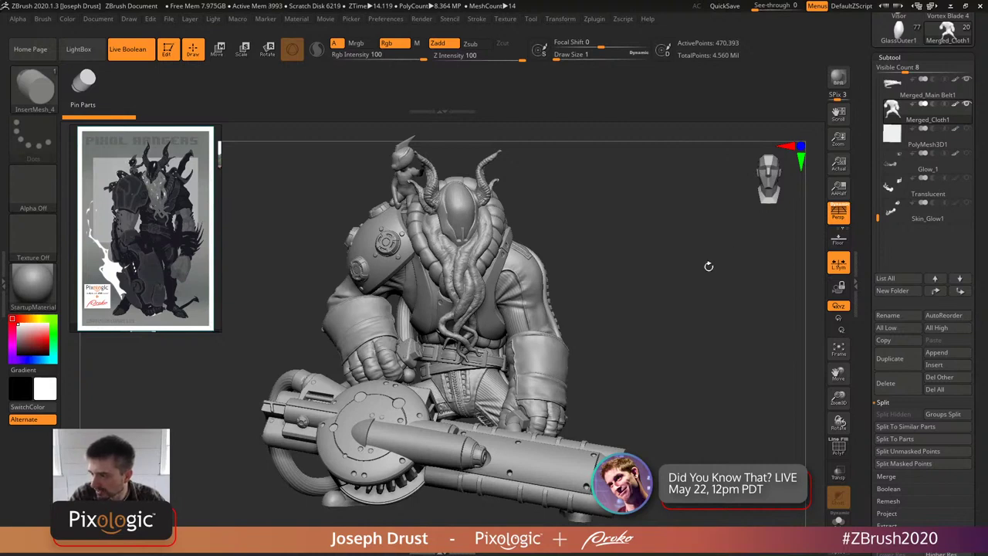
left_click_drag(671, 295, 766, 304)
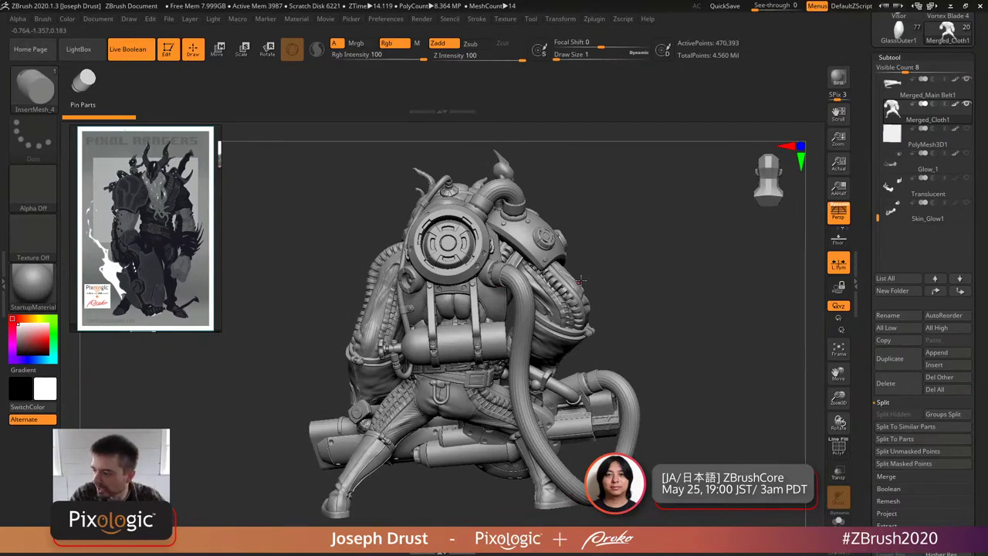
left_click_drag(638, 279, 472, 244)
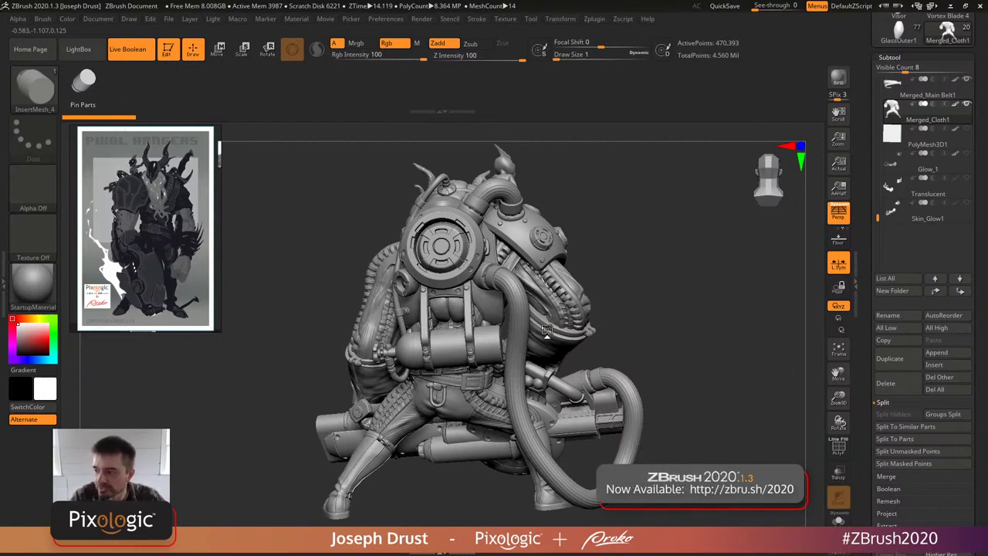
- Show the UV Map settings for Merged_Cloth1 with the Create and Adjust options expanded
left_click_drag(862, 371, 862, 204)
left_click(936, 326)
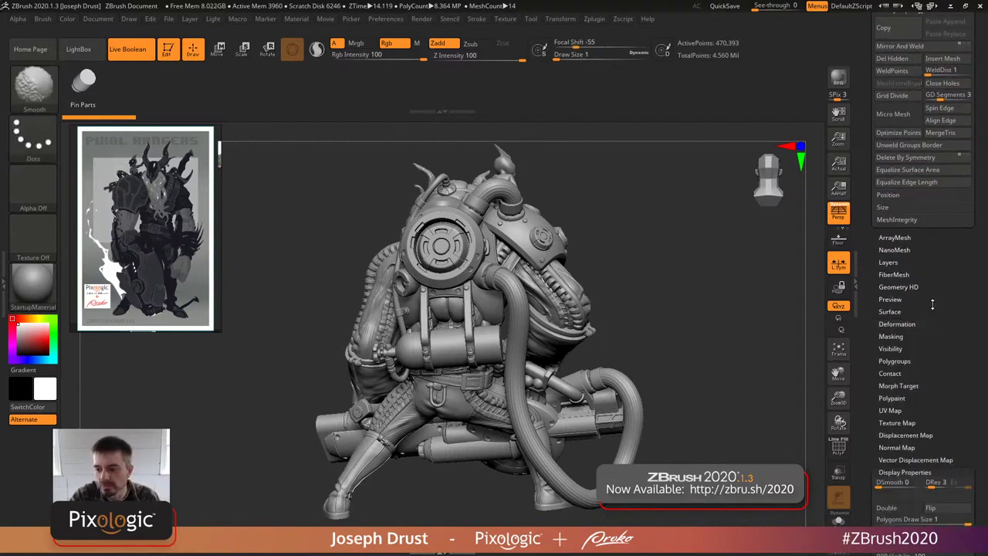
left_click_drag(931, 304, 932, 251)
left_click(891, 312)
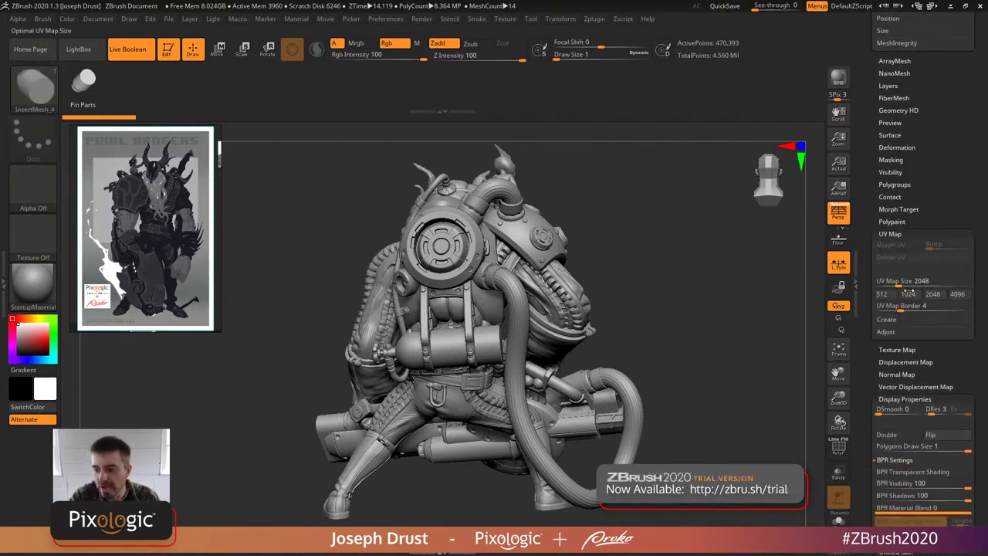
left_click(886, 323)
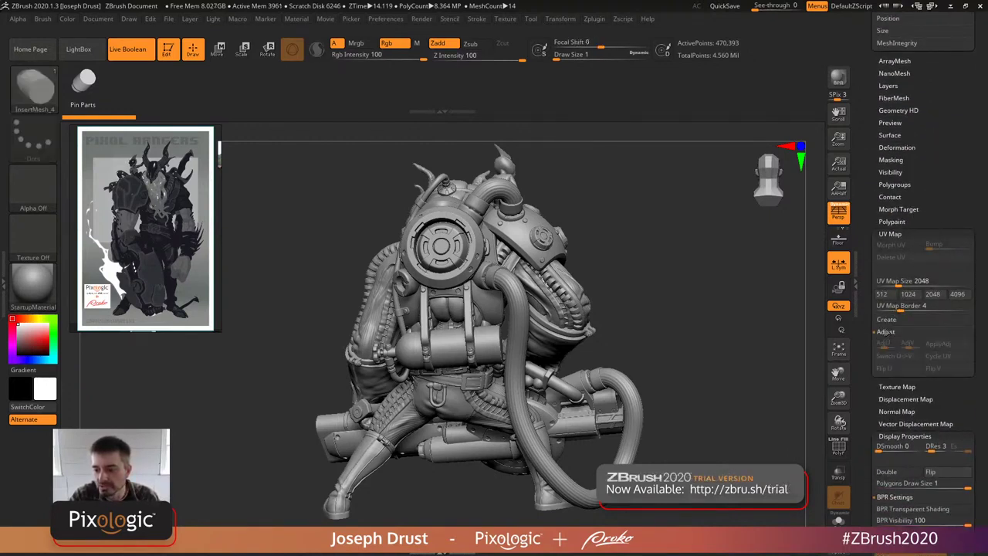
left_click_drag(886, 325, 901, 233)
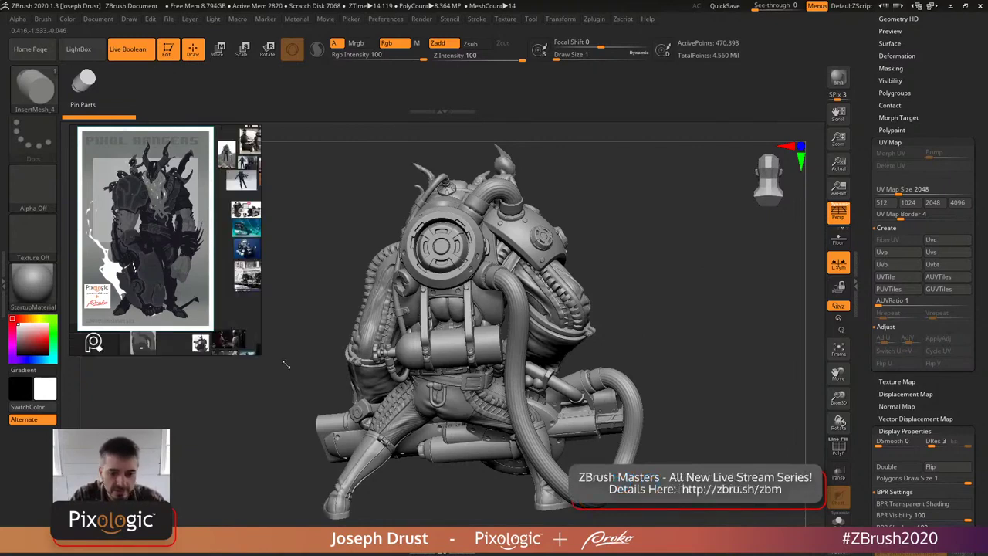
- Enlarge the reference board over the canvas and zoom in on the blockout render showing a blue flame on the back
left_click_drag(219, 332, 746, 524)
scroll(448, 197, "up", 8)
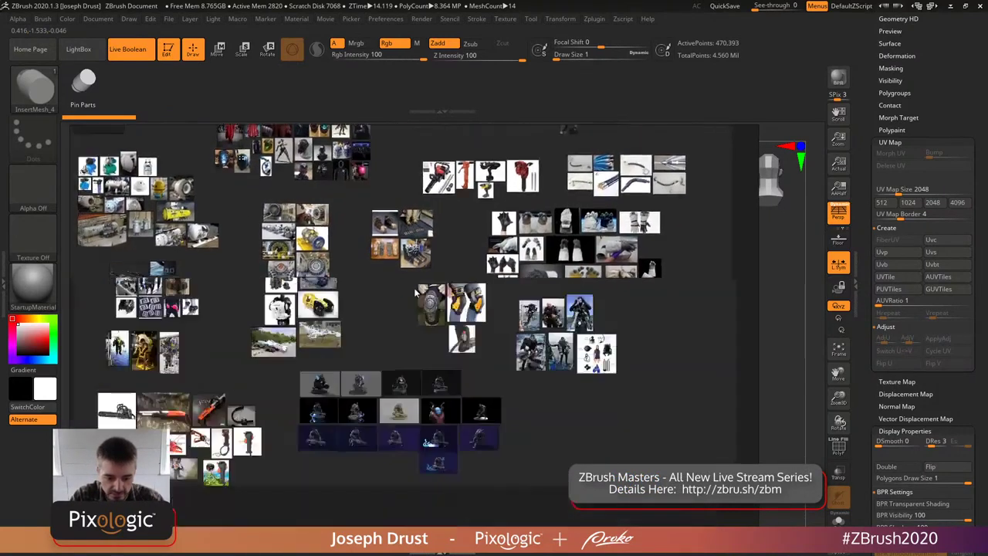
scroll(399, 315, "up", 8)
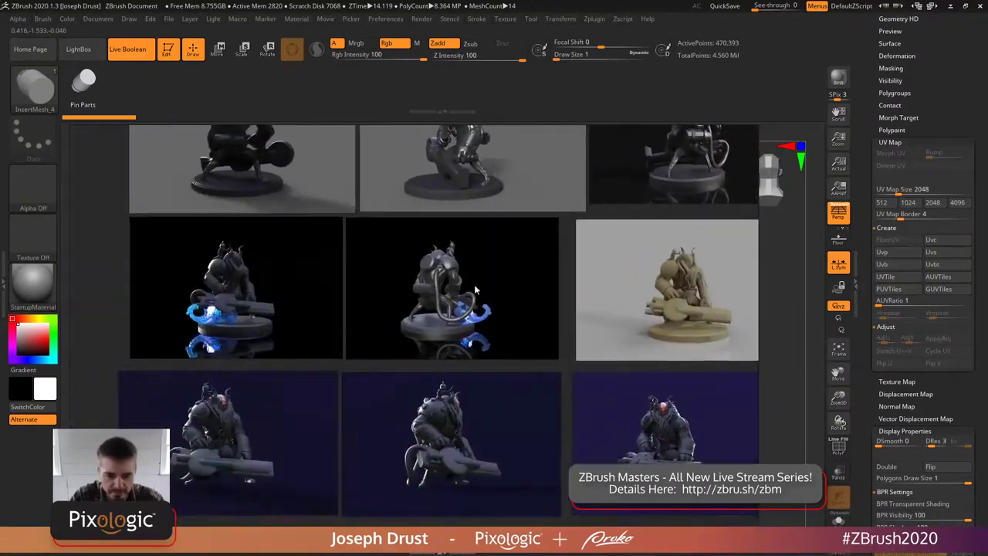
middle_click_drag(400, 251, 430, 295)
scroll(437, 293, "up", 3)
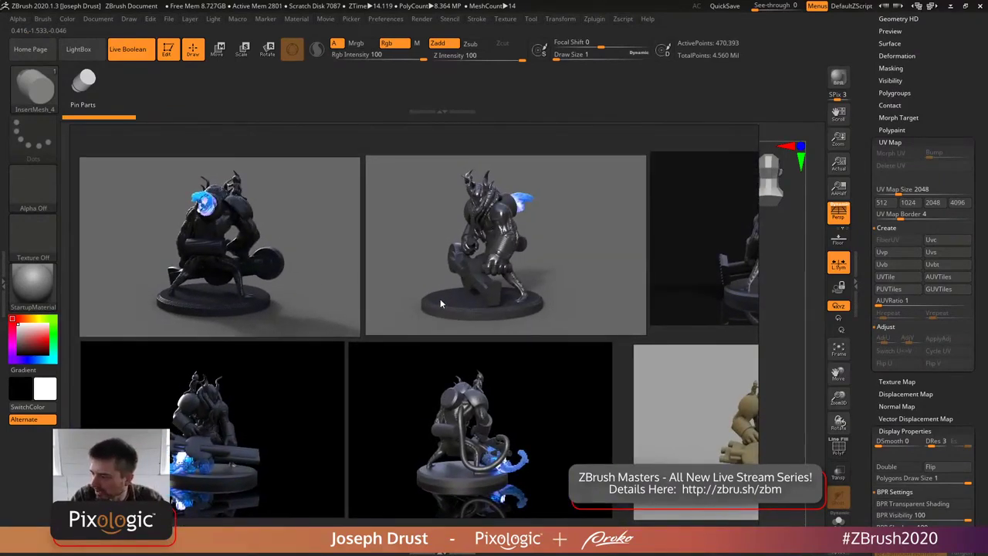
scroll(433, 324, "up", 3)
scroll(454, 324, "up", 3)
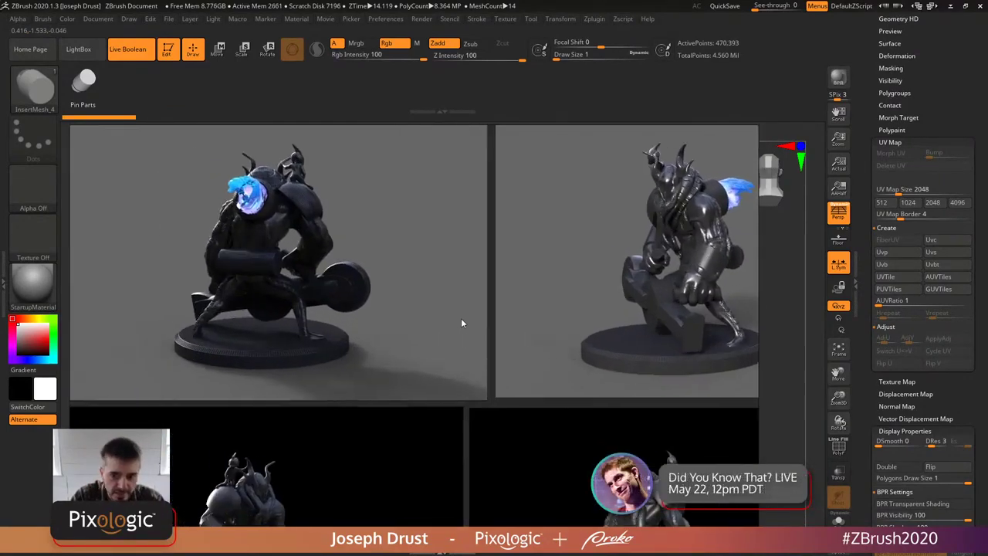
- Compare the blockout renders on grey backgrounds with the dark-background front and back views on the reference board
scroll(471, 335, "down", 4)
mouse_move(567, 287)
middle_mouse_down()
mouse_move(434, 300)
mouse_move(558, 286)
middle_mouse_up()
scroll(623, 295, "down", 2)
middle_click_drag(624, 295, 451, 281)
scroll(376, 278, "up", 2)
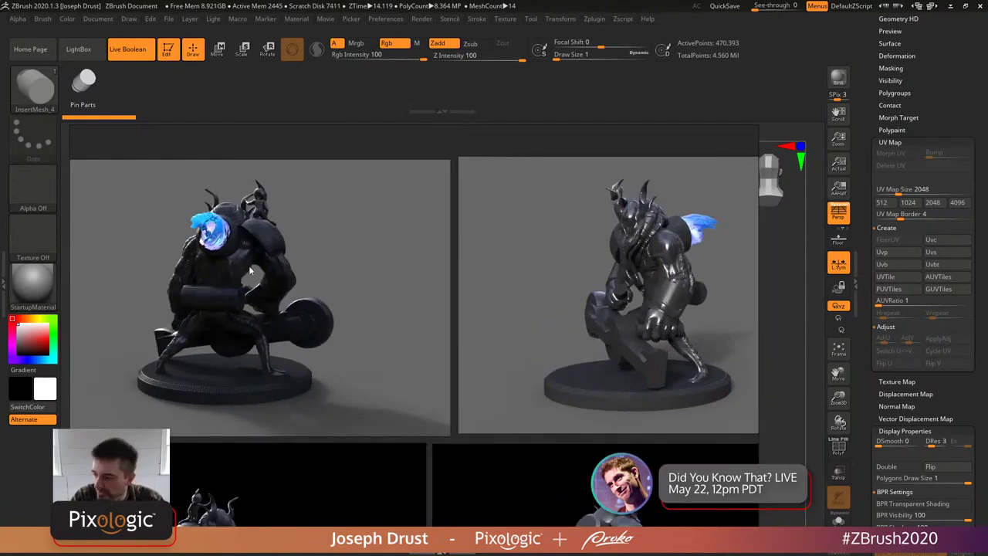
scroll(578, 284, "down", 1)
scroll(578, 284, "up", 2)
middle_click_drag(579, 284, 492, 238)
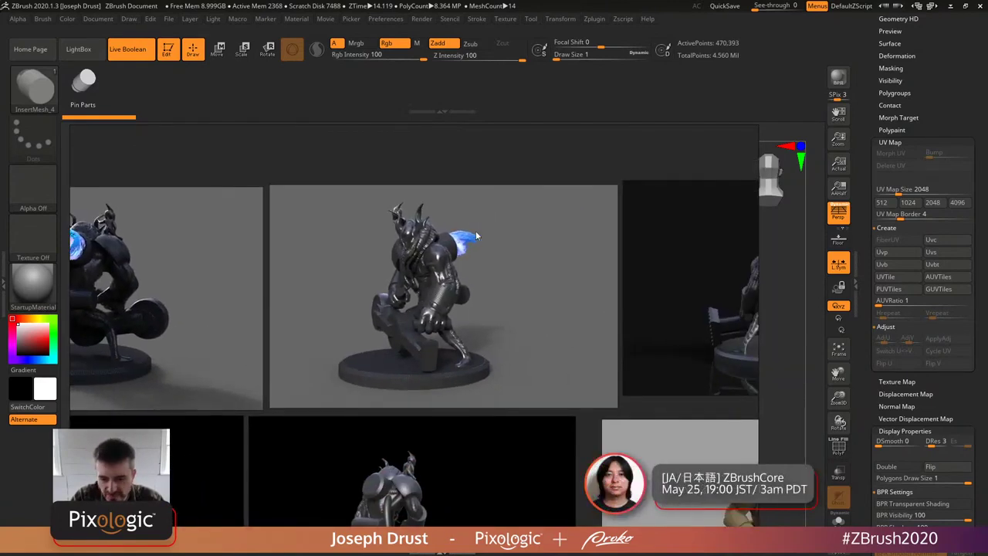
scroll(563, 289, "down", 2)
middle_click_drag(570, 294, 399, 278)
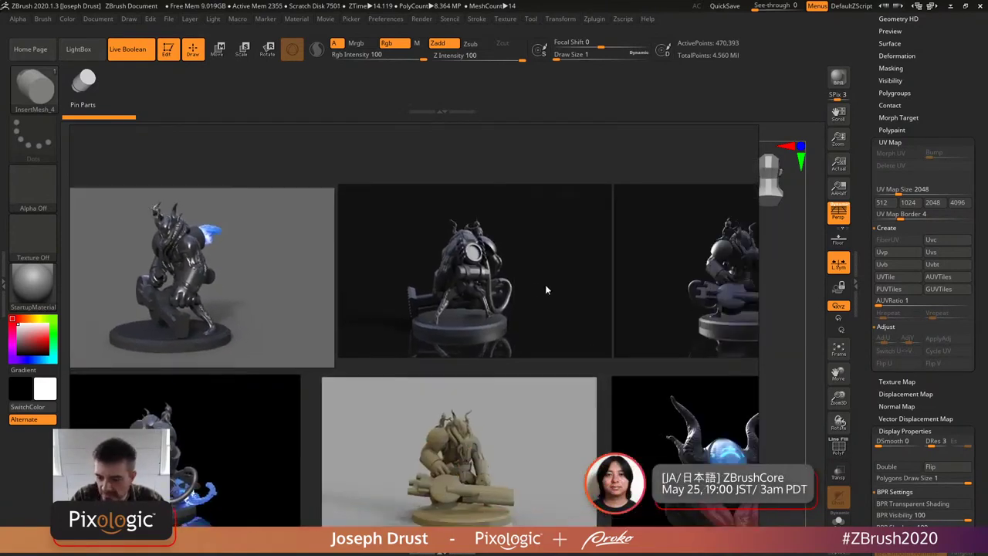
scroll(577, 291, "up", 1)
scroll(600, 294, "up", 2)
middle_click_drag(622, 298, 324, 292)
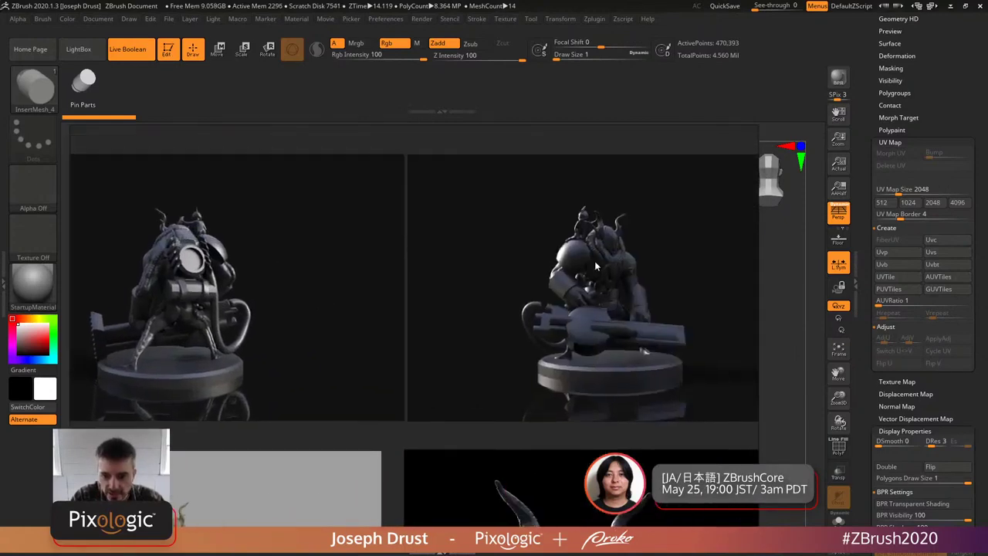
- Examine the black-background renders of the character on its base with blue flames coming from the weapon
scroll(375, 314, "down", 1)
scroll(210, 392, "up", 1)
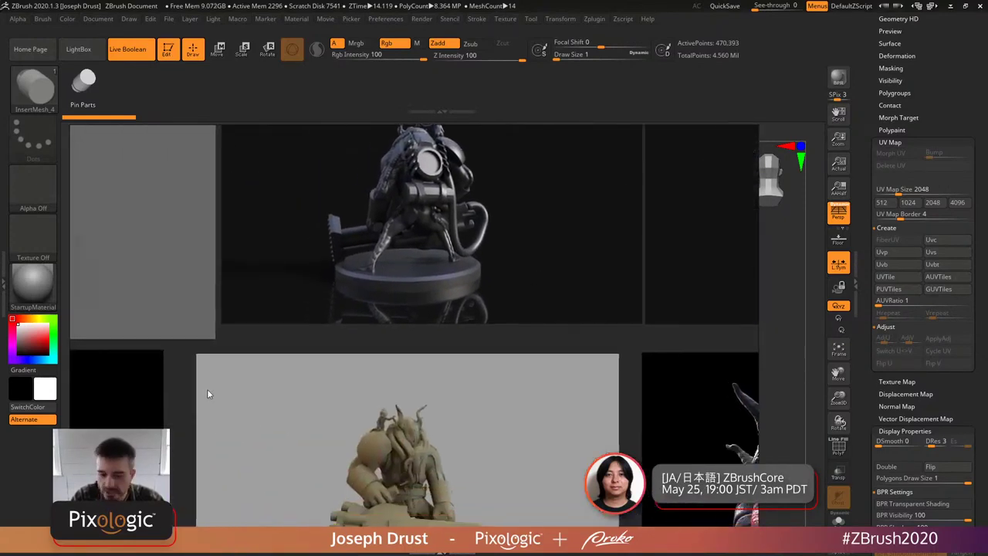
scroll(513, 296, "up", 2)
middle_click_drag(513, 297, 517, 185)
scroll(524, 327, "down", 1)
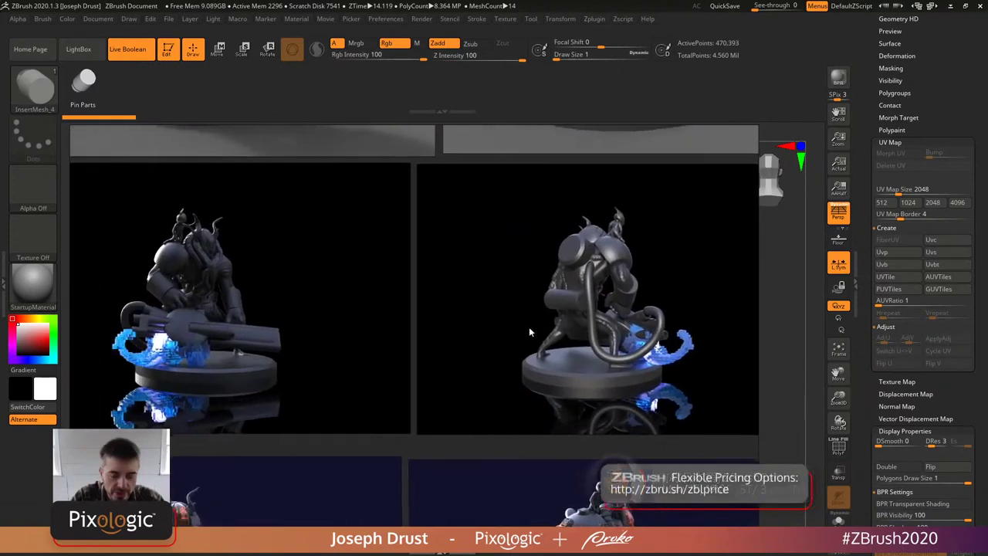
scroll(647, 328, "up", 1)
scroll(375, 309, "up", 1)
scroll(393, 311, "down", 1)
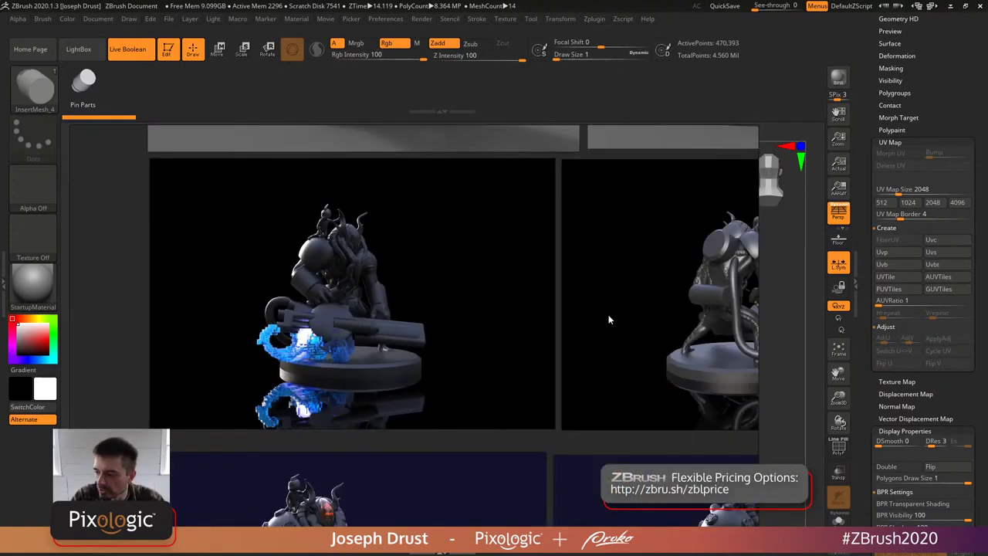
- Browse across the render row to the close-up of the horned helmet with the glowing visor
middle_click_drag(607, 315, 331, 331)
middle_click_drag(742, 320, 309, 312)
scroll(309, 313, "up", 1)
scroll(406, 294, "up", 1)
scroll(583, 336, "down", 1)
middle_click_drag(583, 336, 311, 332)
scroll(419, 343, "up", 2)
scroll(311, 332, "down", 1)
middle_click_drag(412, 326, 337, 335)
scroll(337, 335, "up", 2)
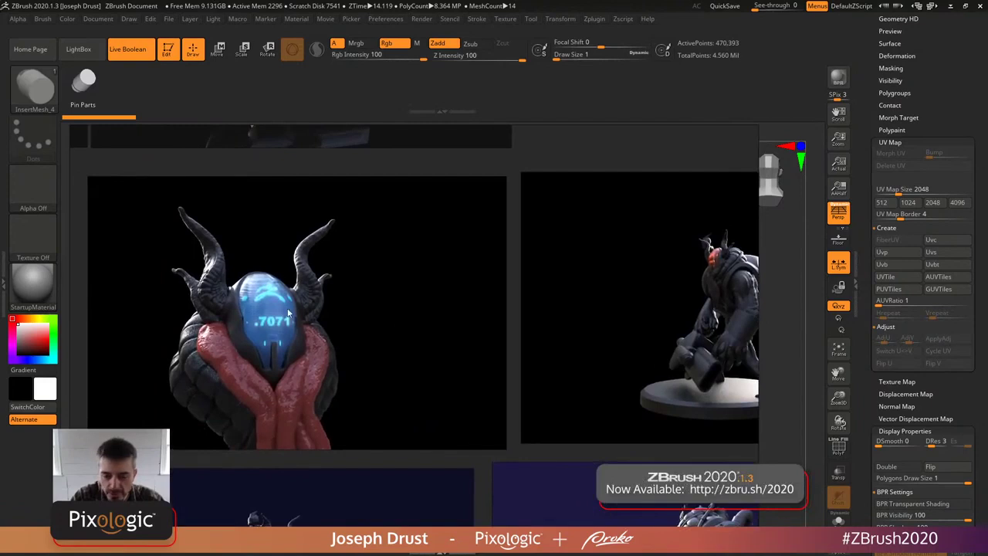
- Examine the visor's glowing .7071 display and the surrounding horns and red tentacles in the helmet render at close range
scroll(273, 379, "down", 1)
scroll(333, 305, "up", 1)
scroll(333, 305, "down", 1)
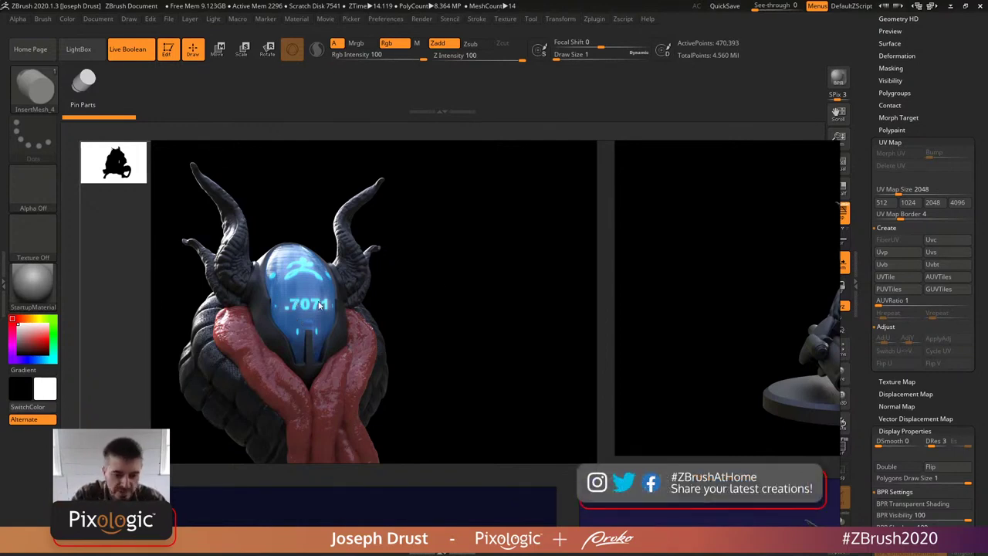
scroll(421, 275, "down", 2)
scroll(415, 323, "up", 3)
scroll(333, 308, "down", 2)
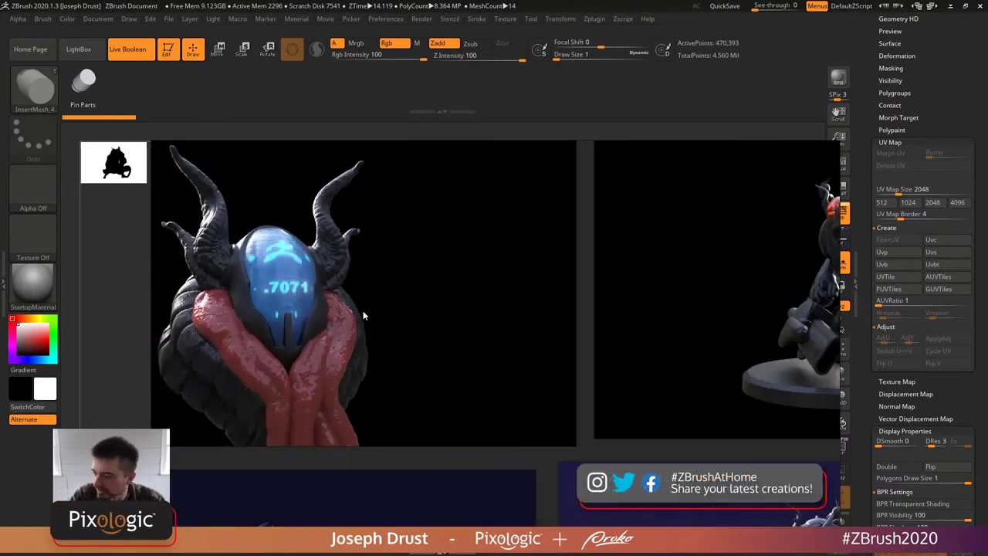
scroll(213, 304, "up", 3)
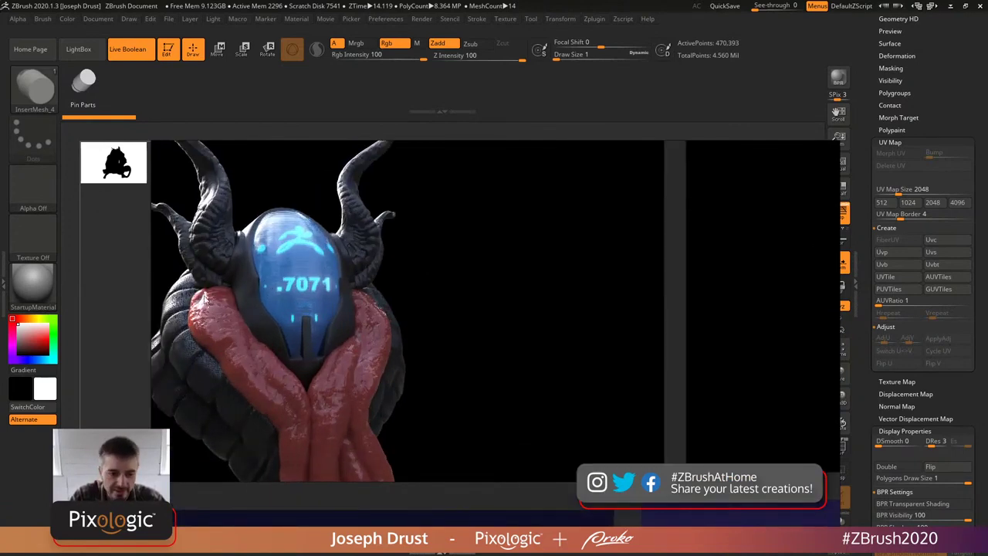
scroll(405, 290, "down", 3)
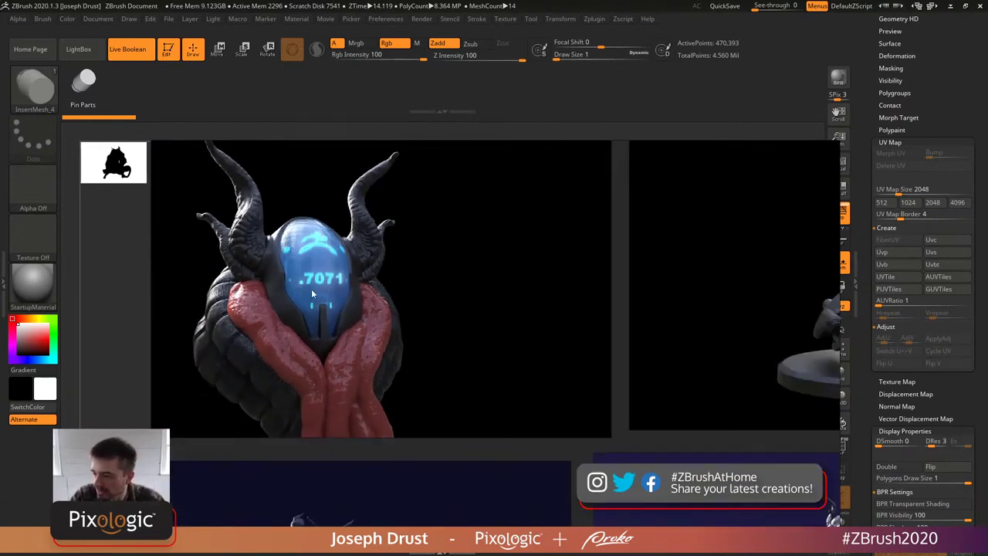
- Browse from the horned helmet close-up to the red-visor side view and the dark-blue background renders on the reference board
left_click_drag(570, 321, 386, 317)
left_click_drag(646, 311, 558, 293)
scroll(598, 271, "up", 3)
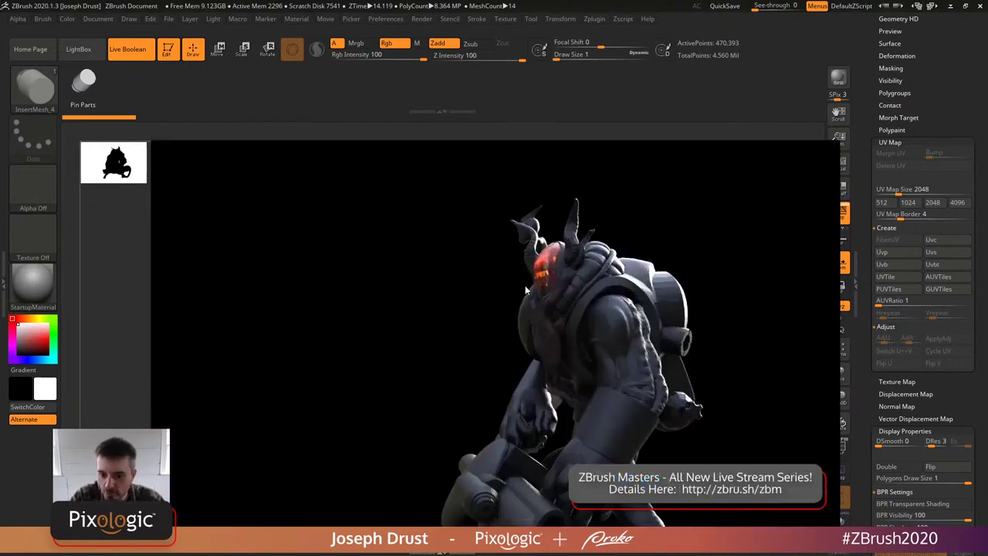
scroll(565, 301, "down", 1)
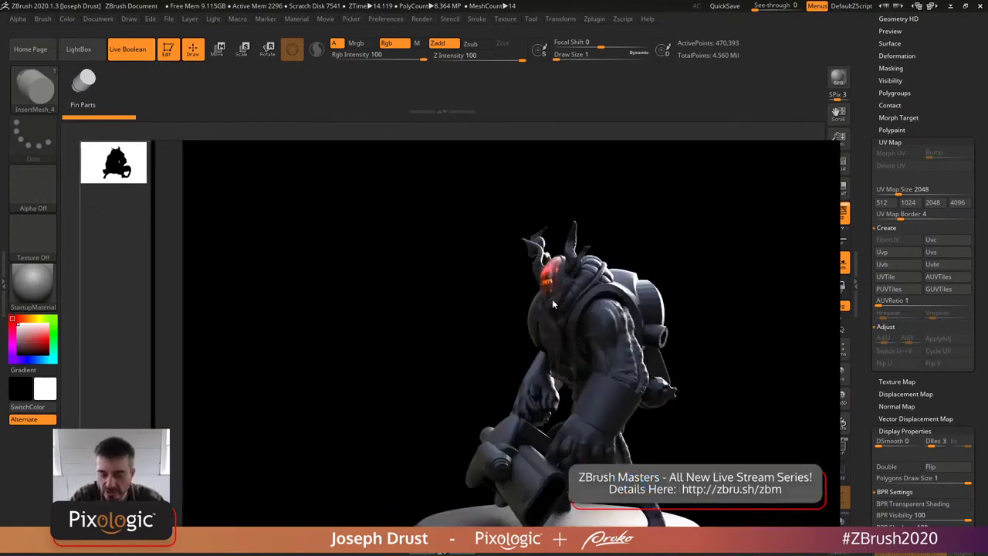
scroll(556, 309, "down", 2)
scroll(464, 386, "down", 2)
scroll(520, 313, "up", 2)
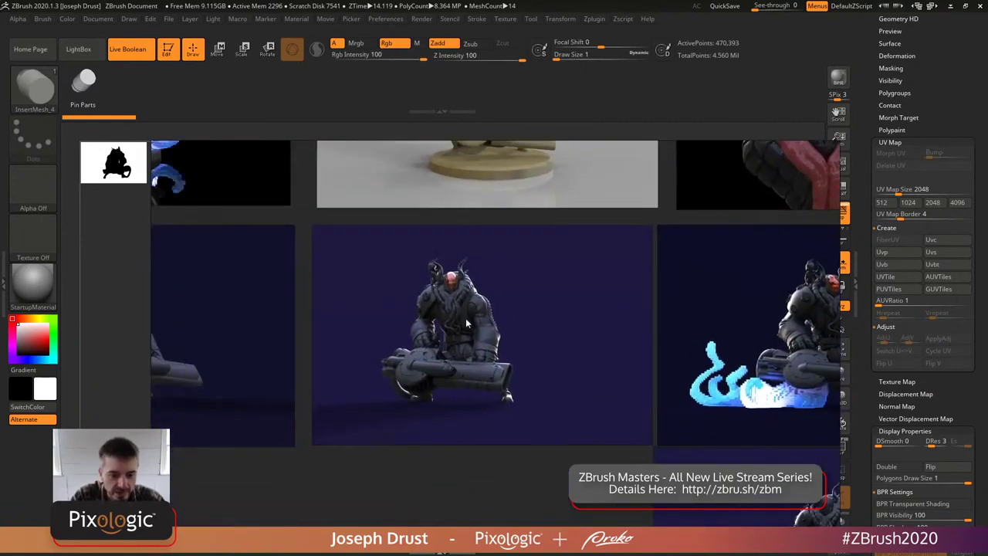
- Examine the dark-blue render showing the small figure on the character's shoulder, the glowing visor and the large weapon
scroll(548, 319, "up", 3)
scroll(512, 342, "down", 3)
scroll(410, 327, "up", 4)
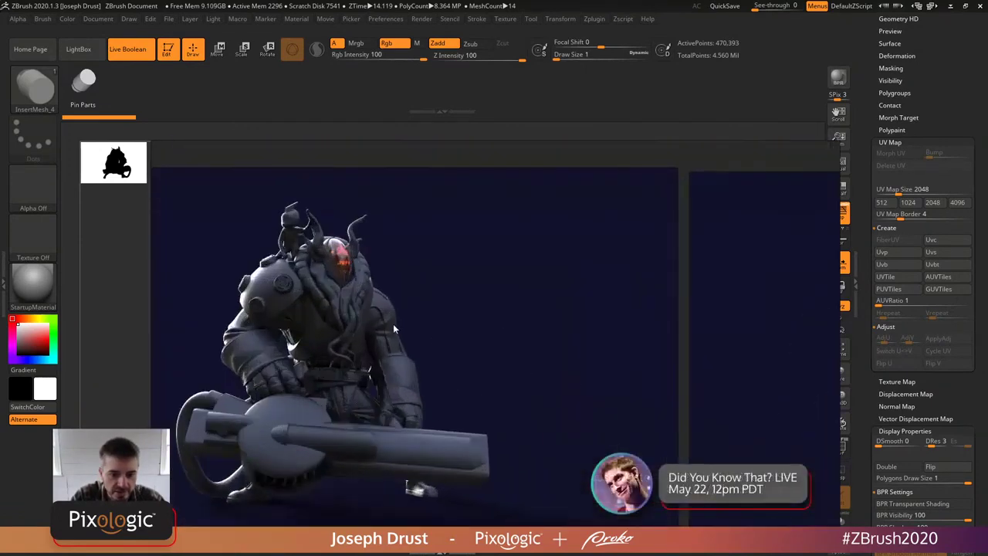
scroll(417, 306, "down", 2)
scroll(561, 291, "up", 1)
scroll(485, 251, "down", 1)
scroll(485, 251, "up", 1)
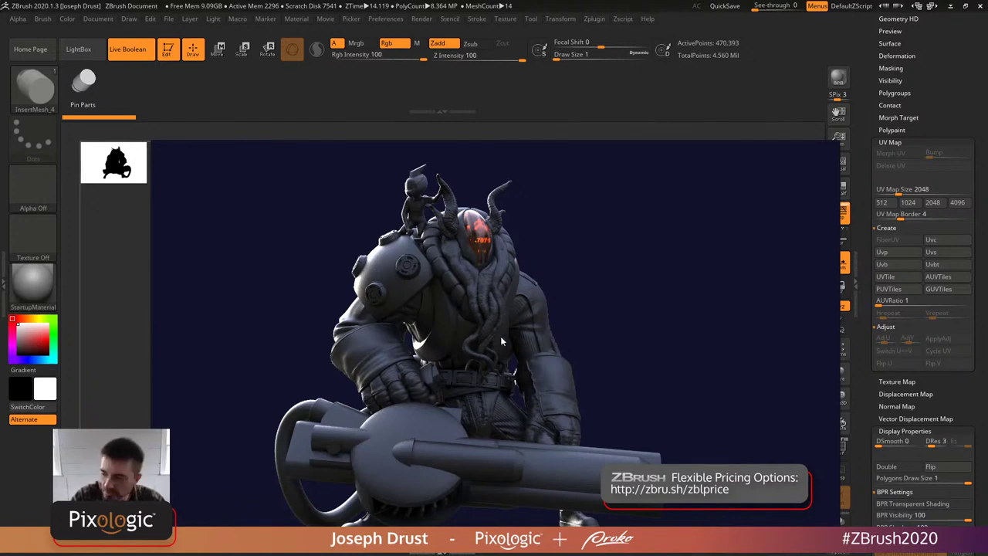
- Compare the dark-blue side, detailed front and back renders, examining the armour, tentacles, weapon and backpack hoses
left_click_drag(589, 314, 445, 331)
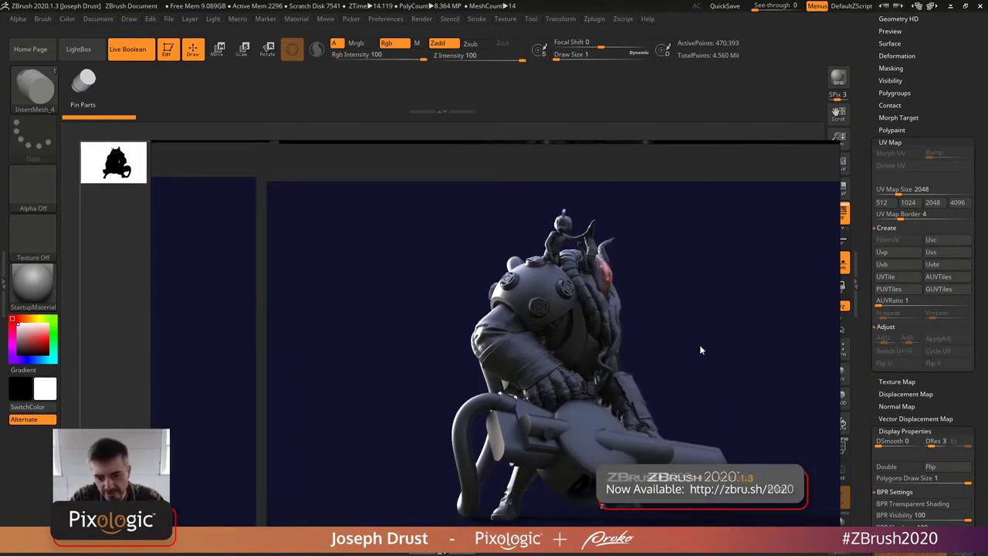
left_click_drag(700, 344, 492, 290, "alt")
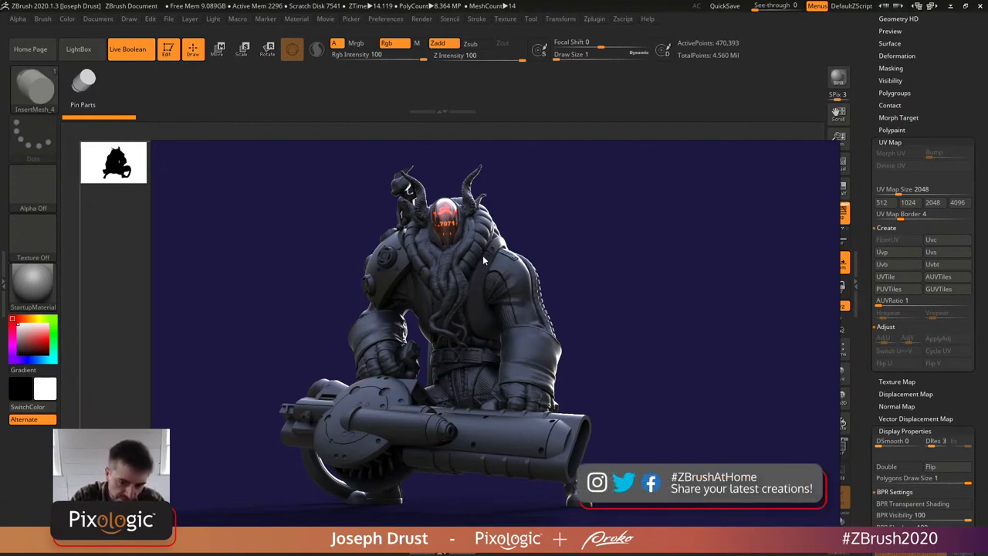
scroll(481, 261, "up", 3)
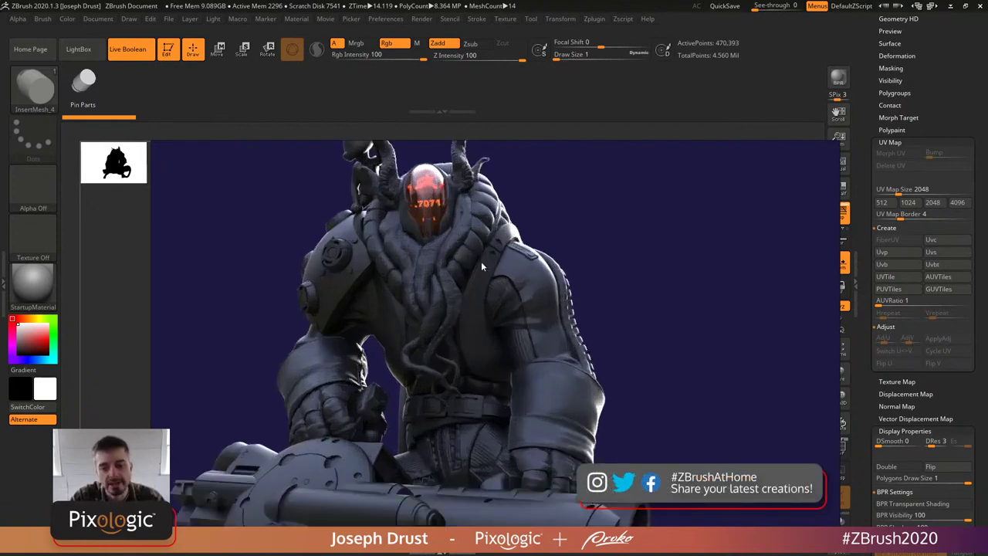
scroll(474, 270, "down", 3)
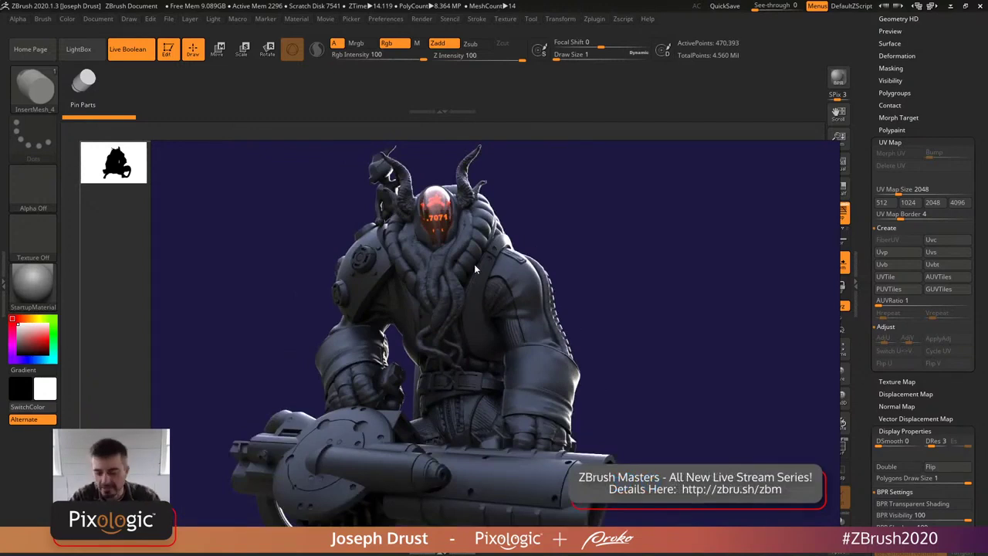
scroll(474, 264, "down", 2)
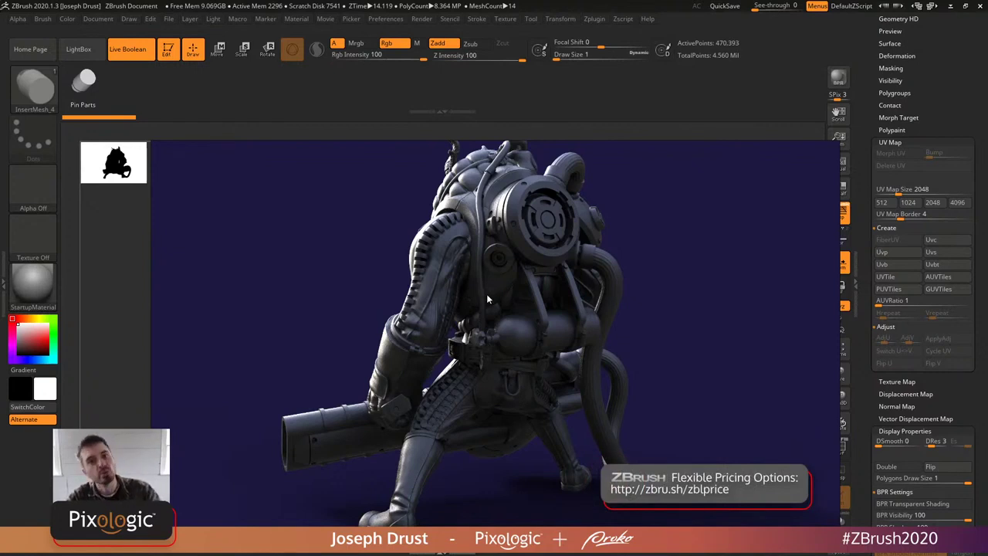
- Move from the back view to the render with pixelated blue tentacle flames and examine it at close range
scroll(497, 379, "down", 3)
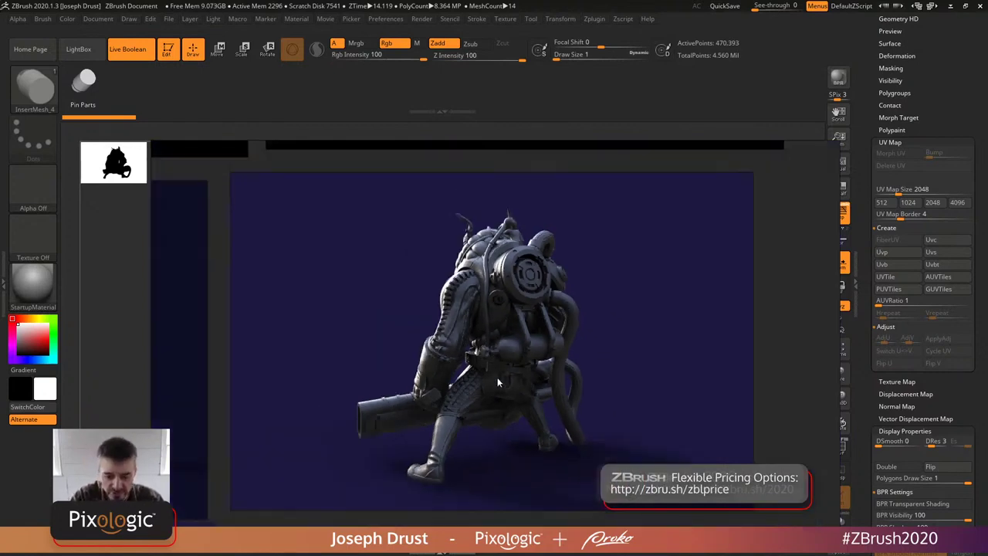
middle_click_drag(350, 318, 390, 377)
scroll(391, 378, "down", 4)
middle_click_drag(386, 434, 556, 270)
middle_click_drag(347, 414, 495, 312)
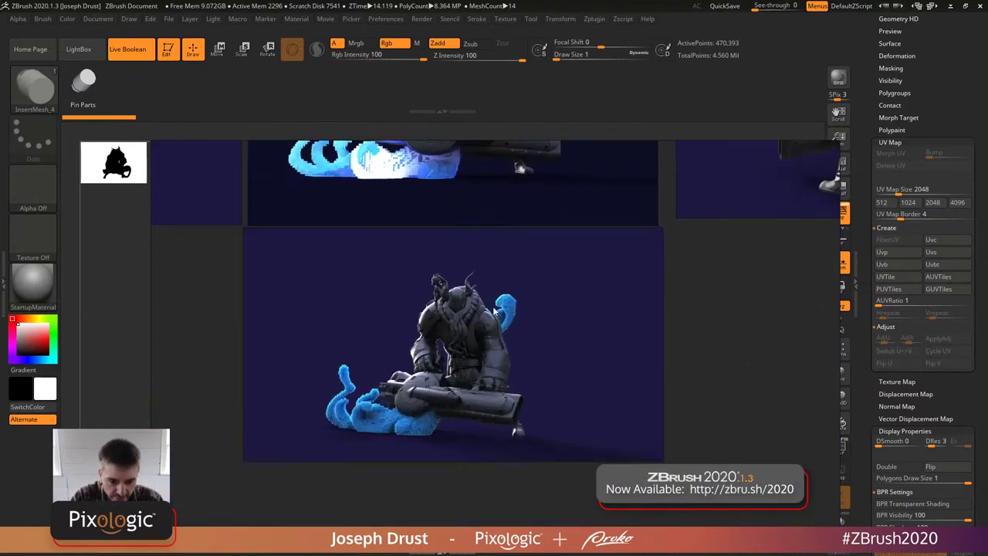
scroll(495, 311, "up", 5)
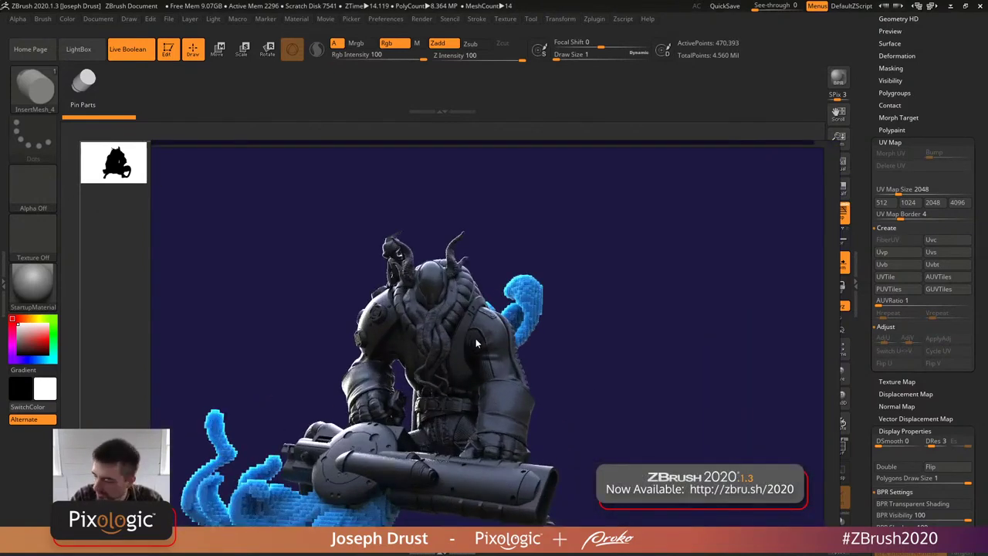
middle_click_drag(476, 344, 457, 288)
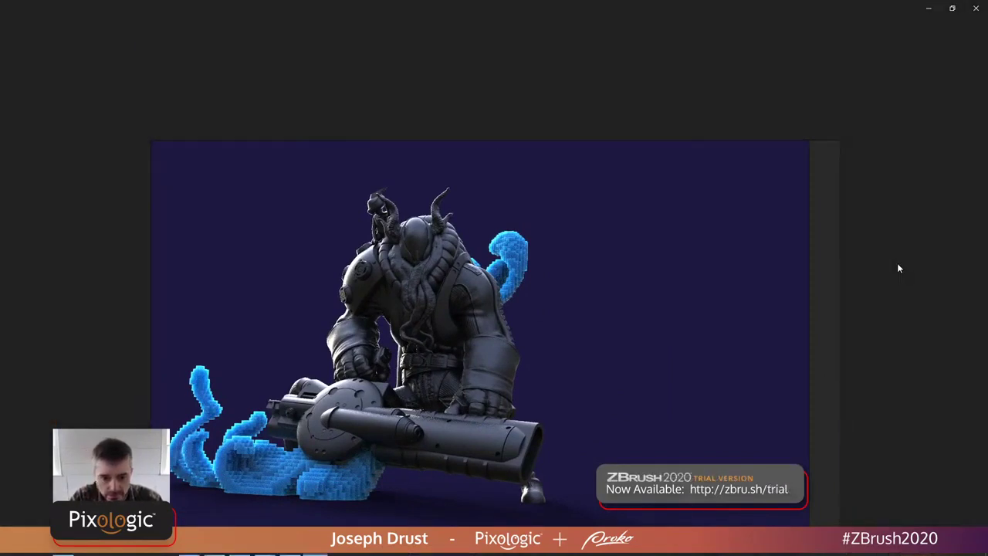
- Close the reference board and view the voxel-flame renders untitled.167.png and untitled.168.png in Photos
right_click(746, 209)
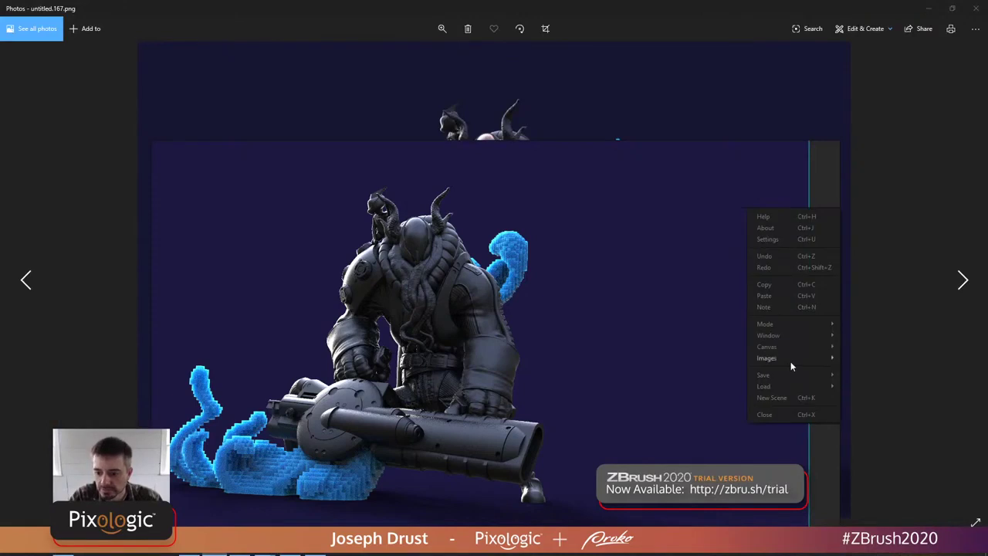
left_click(787, 413)
left_click(510, 353)
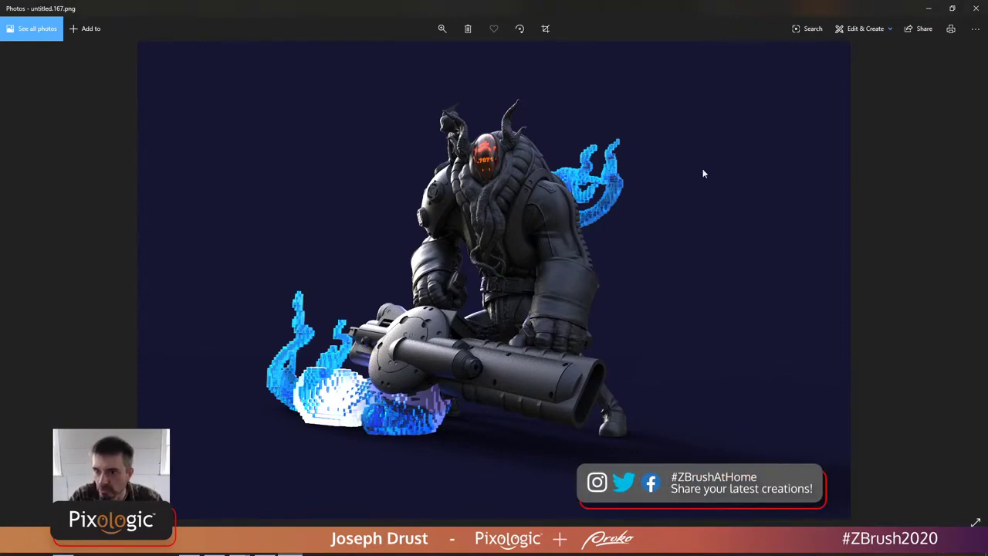
key("Right")
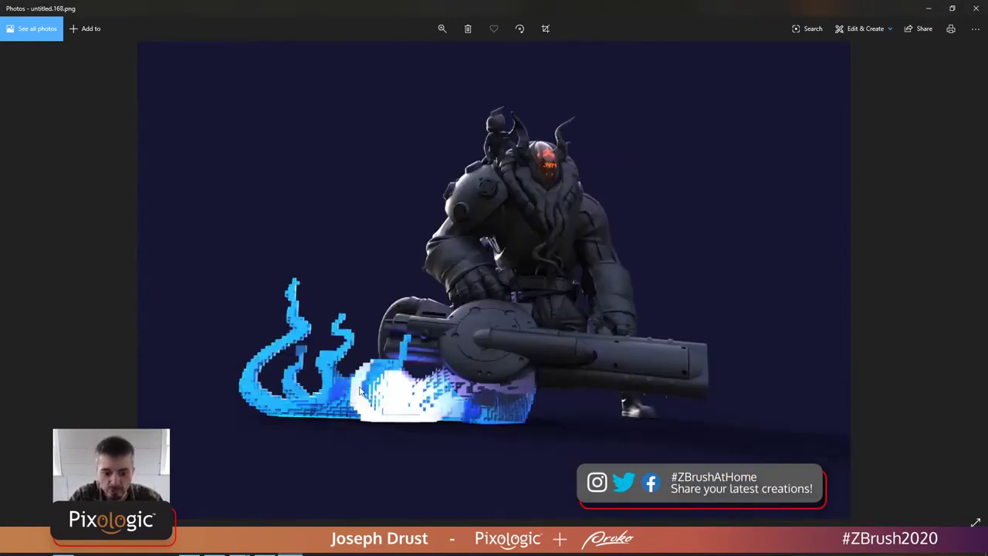
- Switch to ZBrush and isolate the Glow_1 subtool to inspect both smooth flame-tentacle shapes
key("alt+Tab")
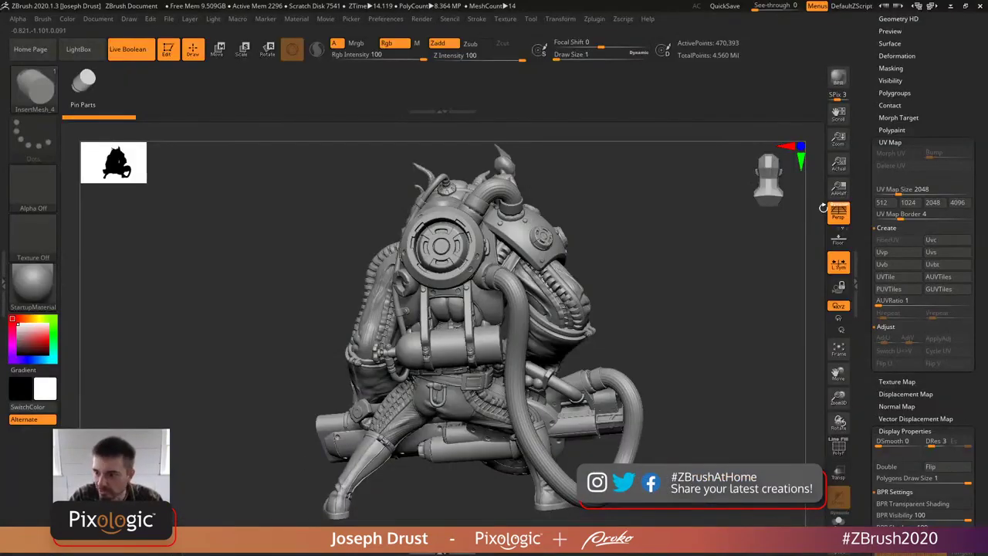
scroll(868, 334, "down", 5)
scroll(868, 334, "up", 5)
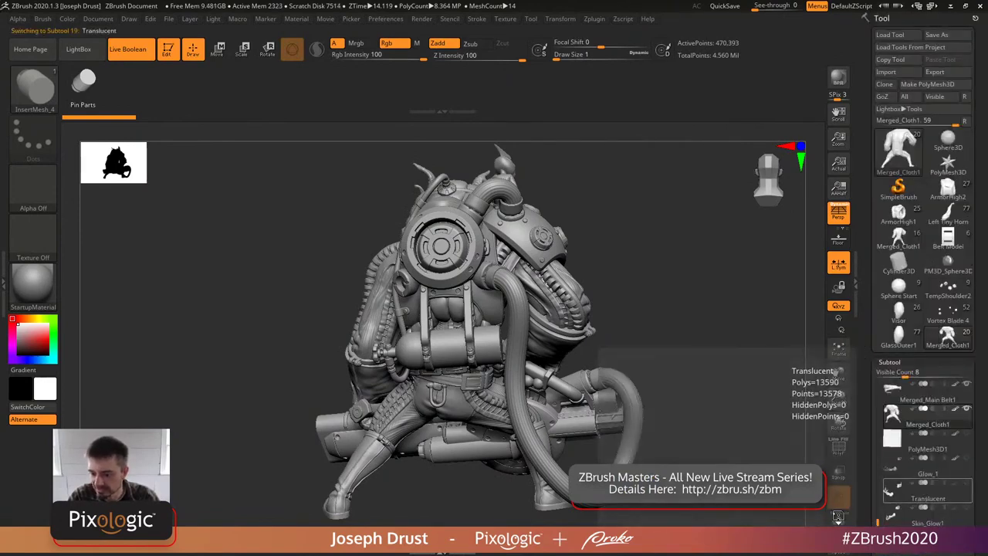
left_click(941, 515)
left_click(927, 467)
mouse_move(749, 386)
left_mouse_down()
mouse_move(739, 281)
mouse_move(640, 294)
mouse_move(579, 322)
mouse_move(673, 364)
mouse_move(664, 345)
mouse_move(709, 374)
left_mouse_up()
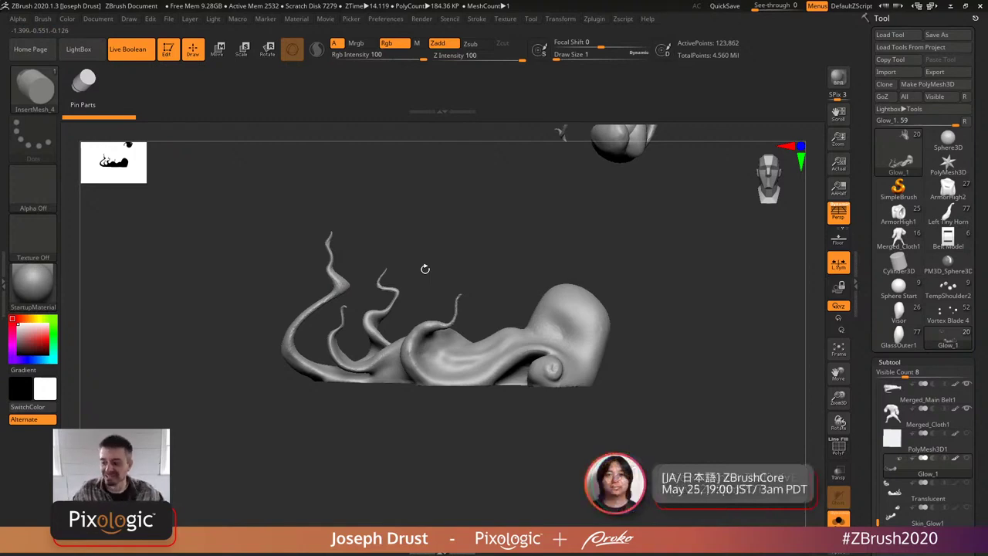
left_click_drag(731, 220, 565, 306, "alt")
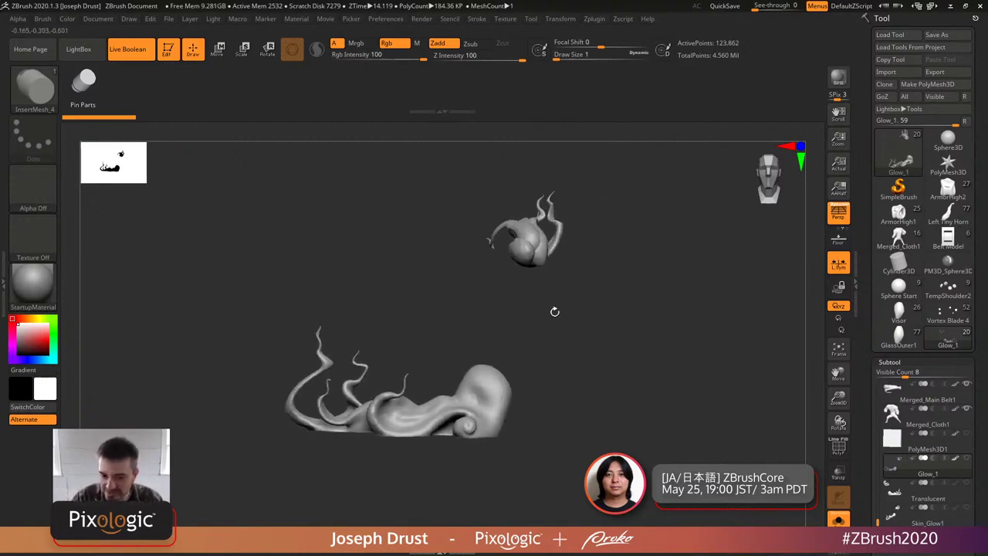
mouse_move(718, 387)
left_mouse_down()
mouse_move(680, 382)
mouse_move(702, 386)
left_mouse_up()
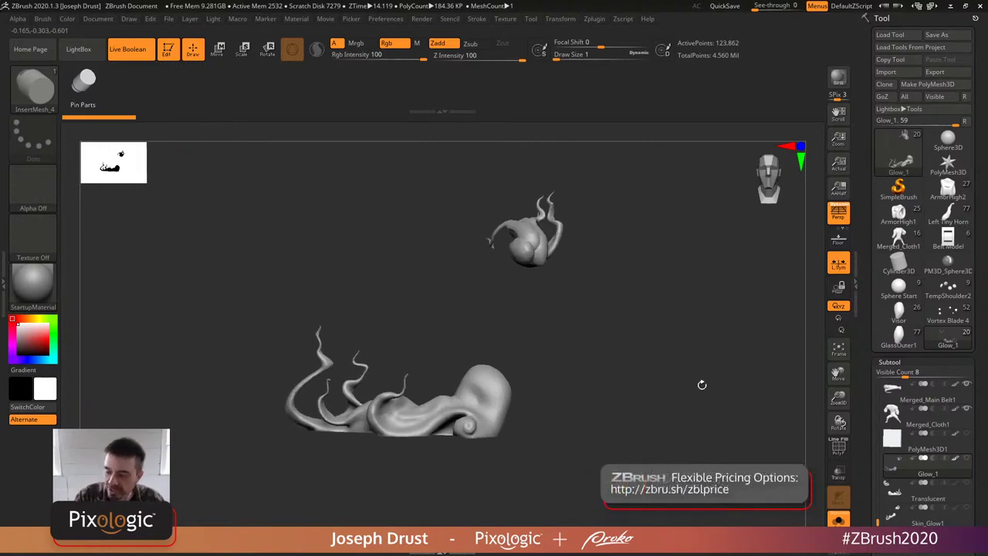
- Check the glowing voxel flames in untitled.168.png, and clone the Glow_1 subtool as a separate tool
mouse_move(899, 287)
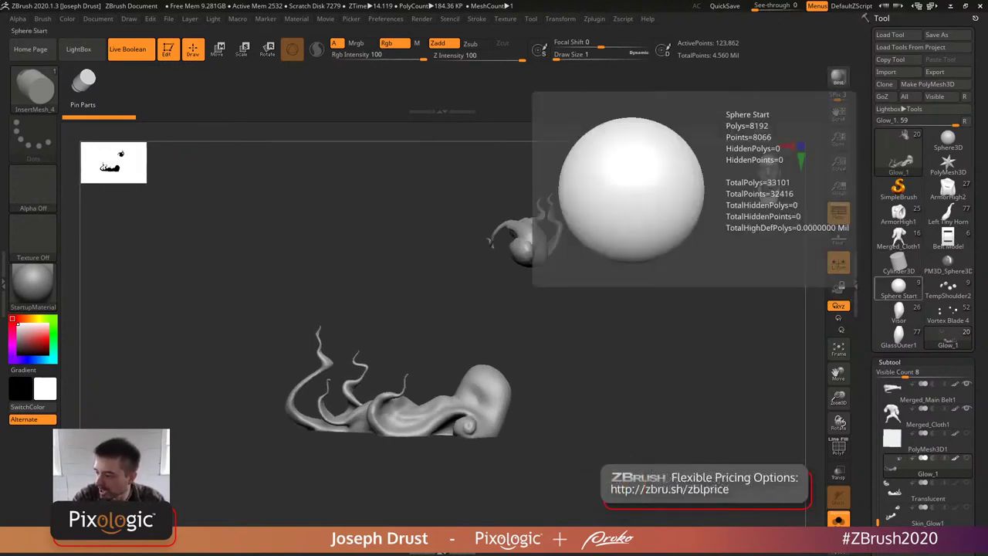
key("alt+Tab")
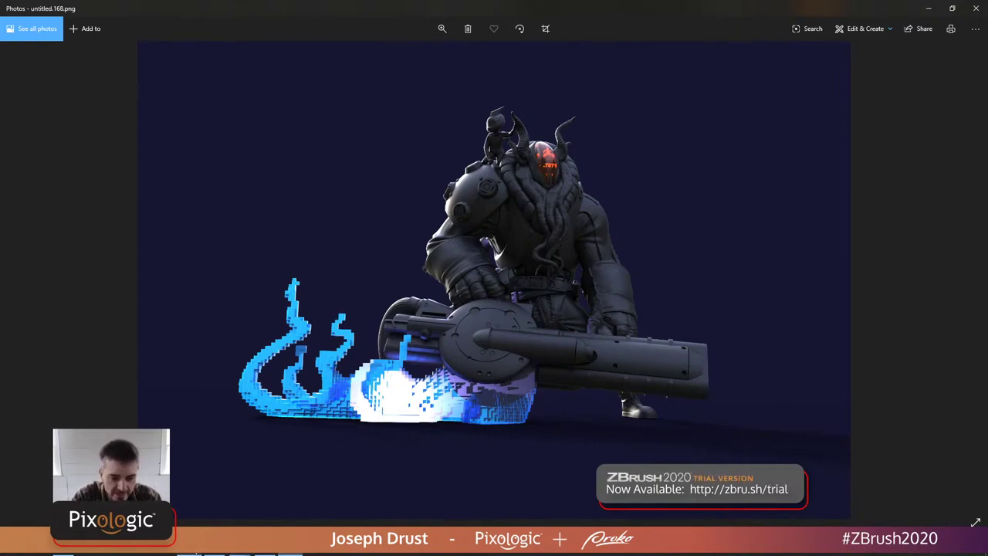
key("alt+Tab")
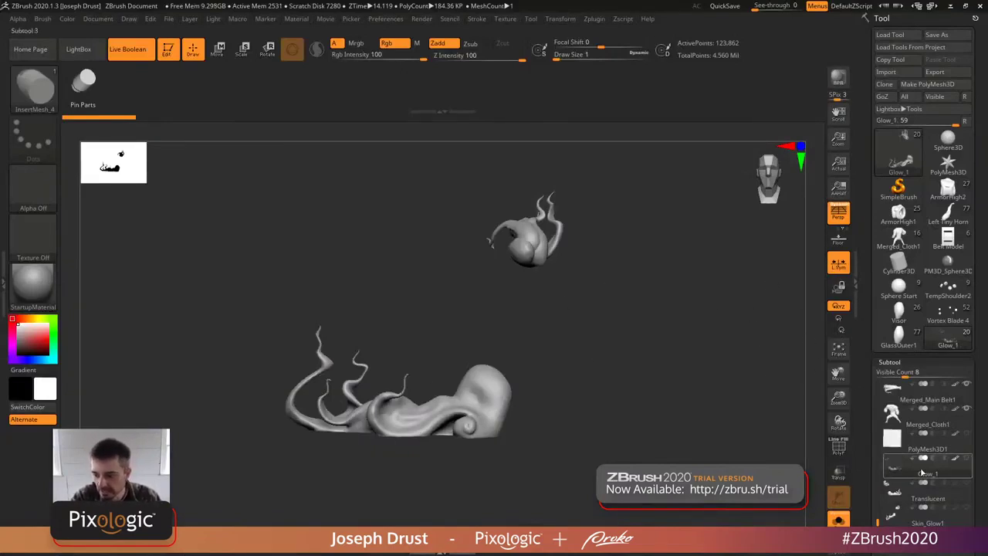
left_click(893, 84)
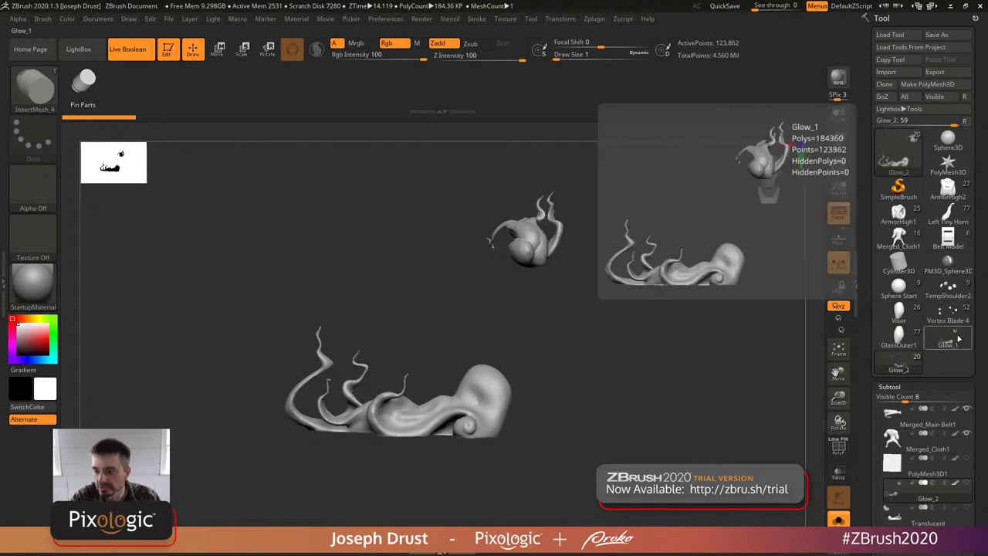
- Open the Remesh settings for the cloned flame mesh and set Polish to 0
scroll(860, 302, "down", 5)
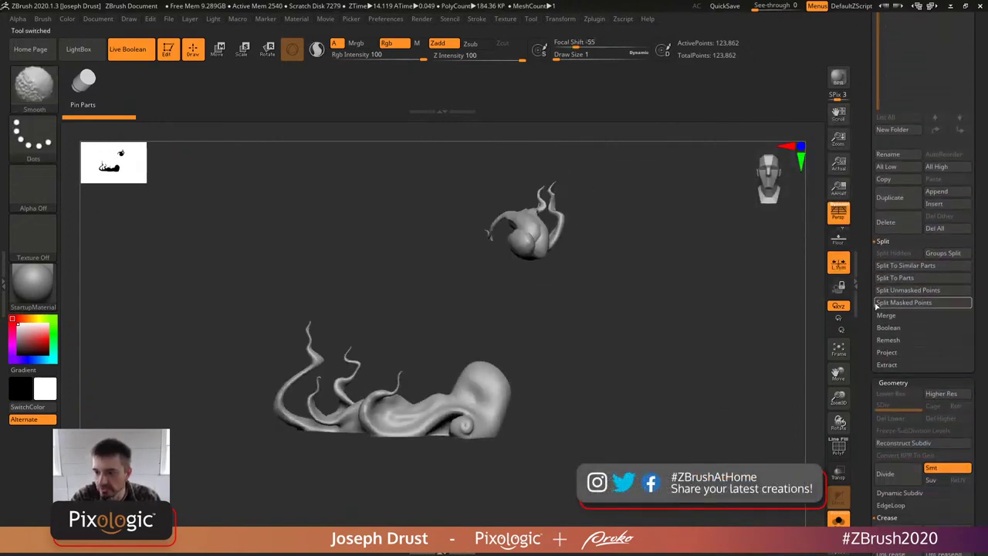
scroll(863, 302, "down", 2)
scroll(866, 301, "down", 1)
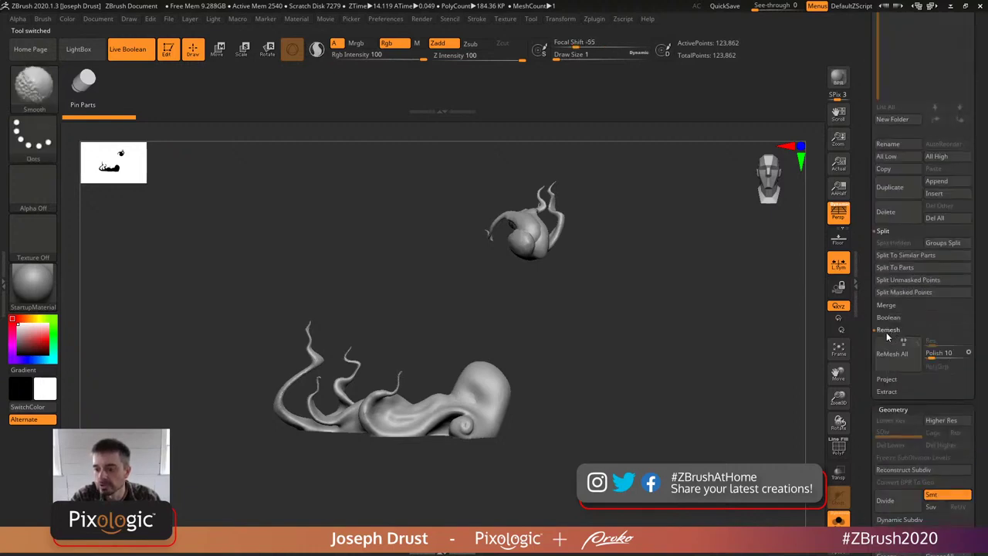
left_click(890, 332)
left_click_drag(938, 354, 911, 363)
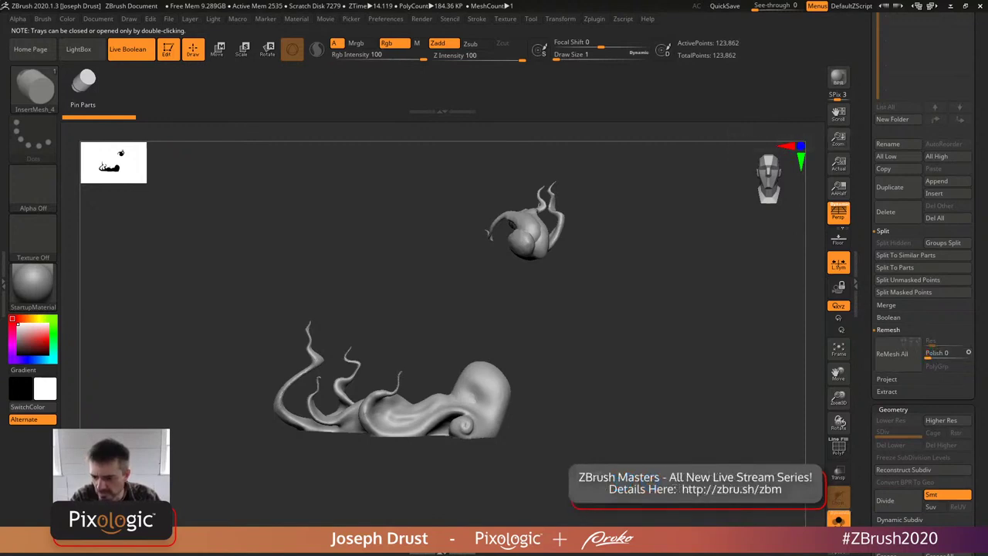
- Try to run ReMesh All on the cloned Glow_1 flame mesh, and close the unresponsive ZBrush
left_click_drag(762, 414, 868, 464)
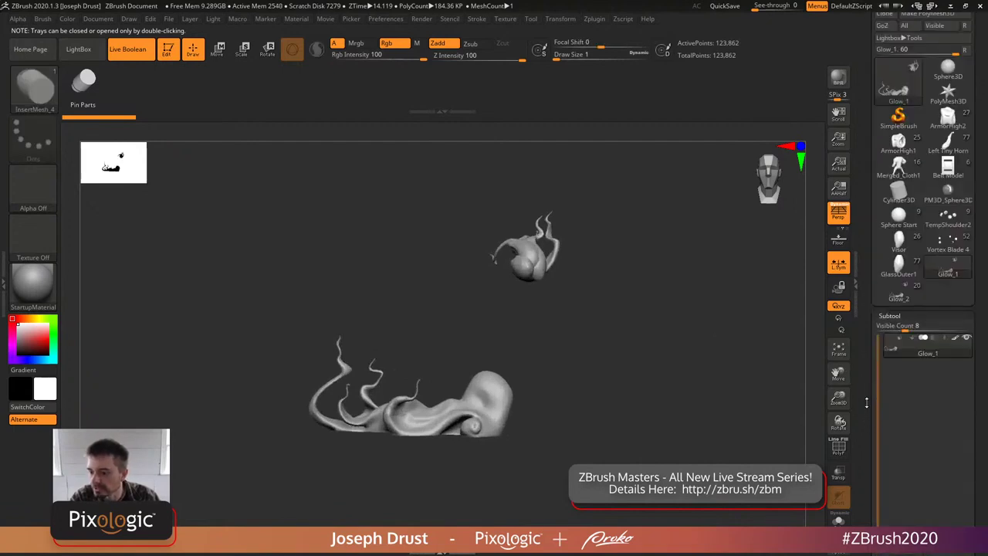
mouse_move(958, 344)
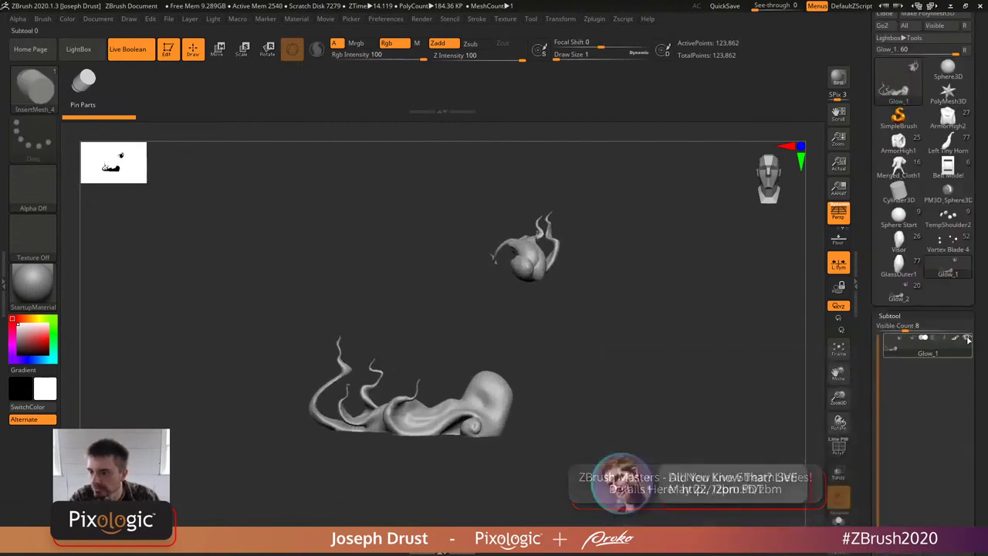
left_click_drag(861, 226, 862, 93)
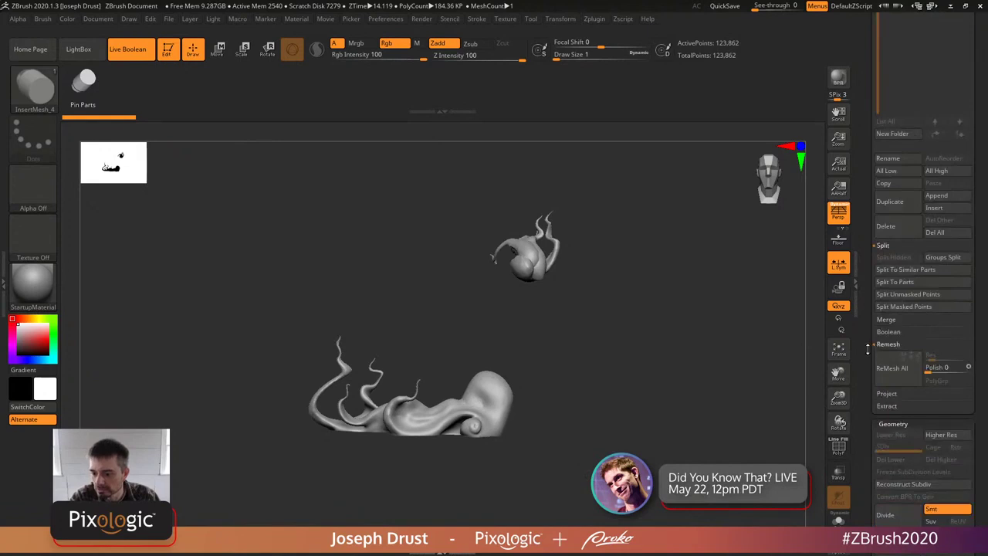
key("ctrl+shift")
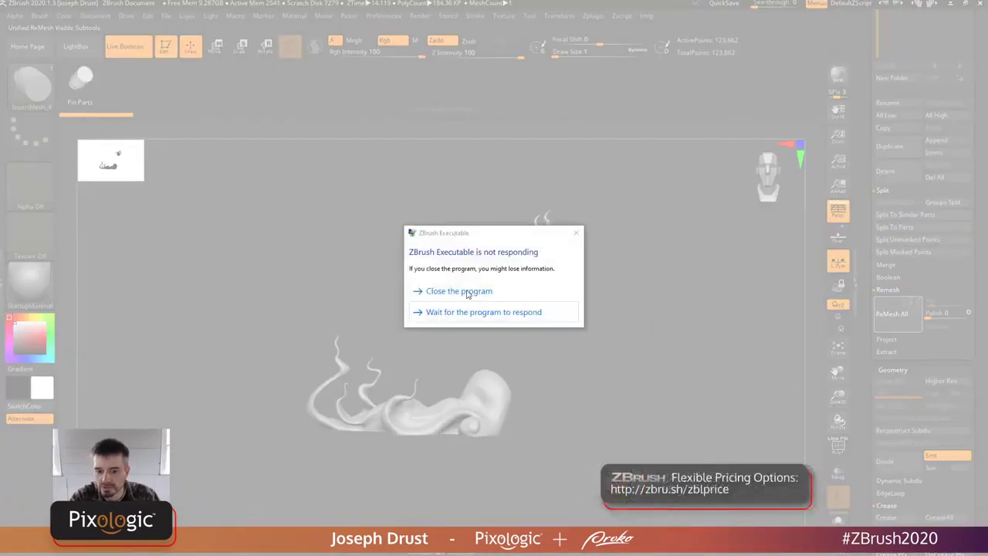
left_click(464, 291)
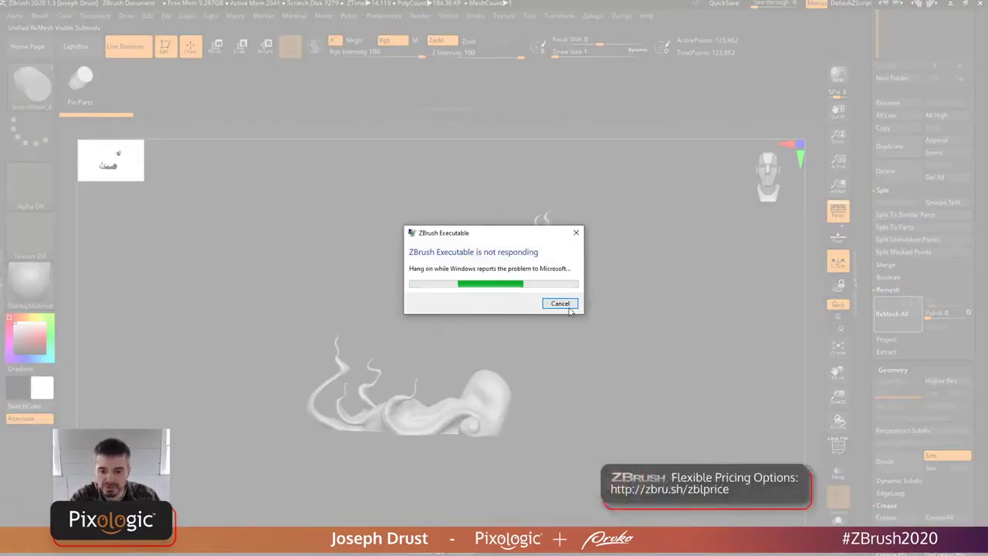
left_click(569, 306)
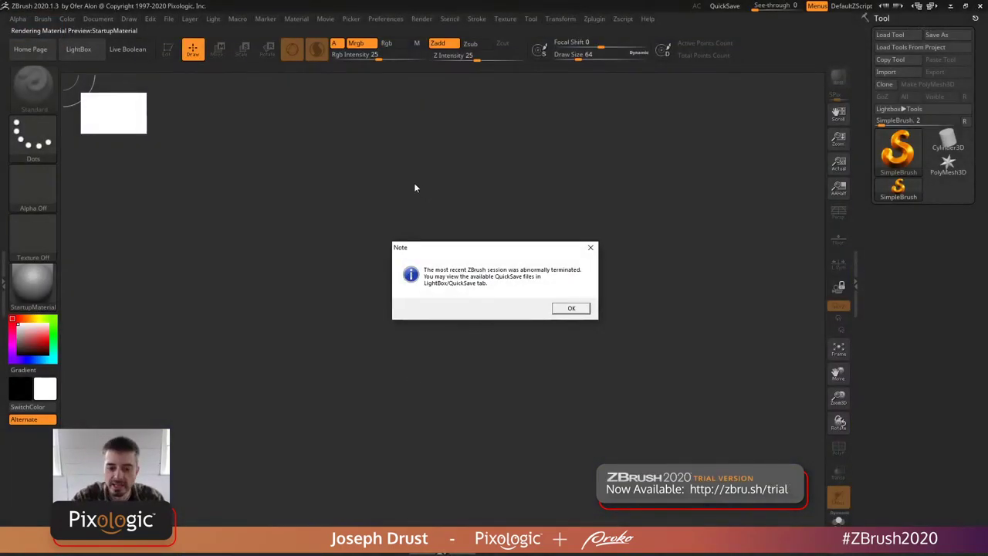
- Dismiss the crash note, load FullBuildWorking_88_RenderPixolTest.ZTL from the Proko project folder, and place the model on the canvas for editing
left_click(571, 308)
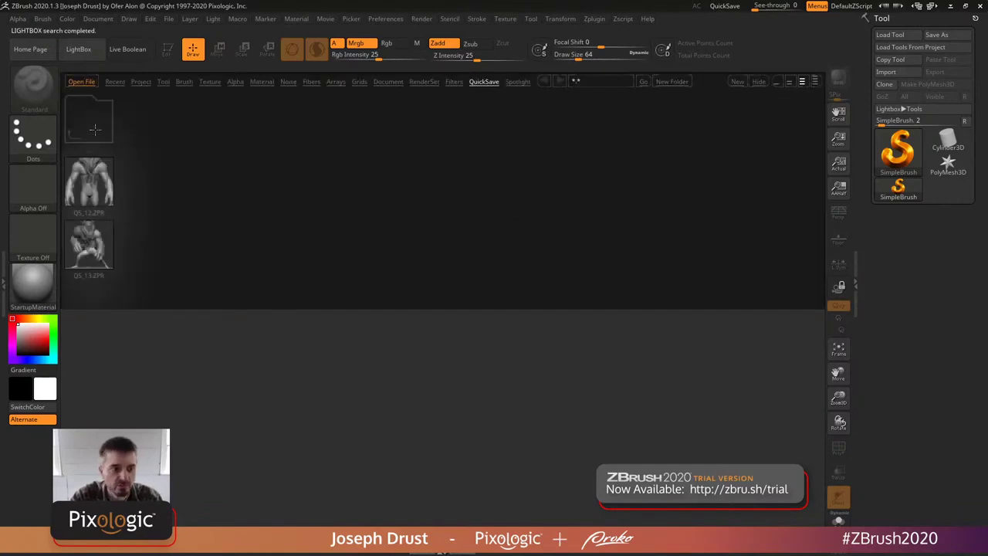
left_click(141, 81)
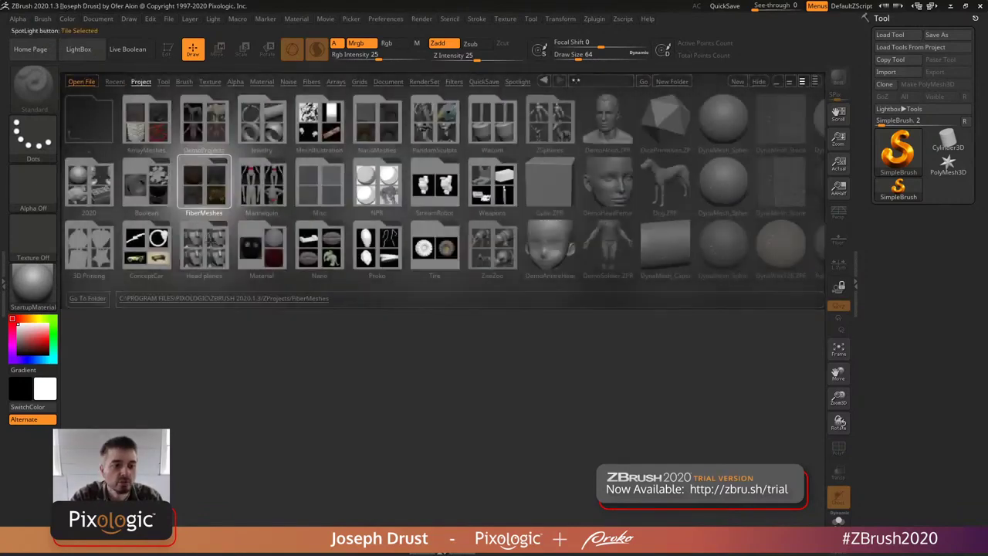
double_click(342, 247)
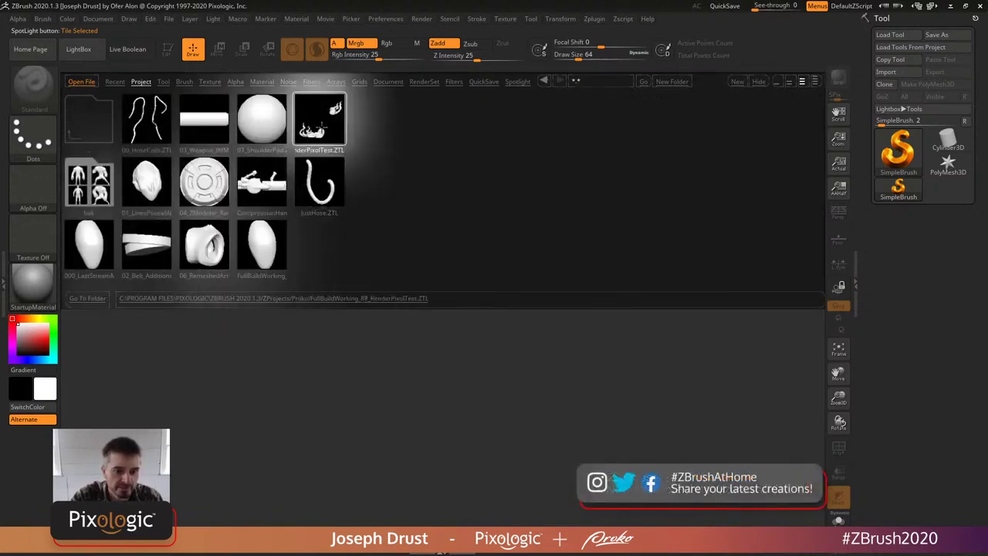
double_click(320, 128)
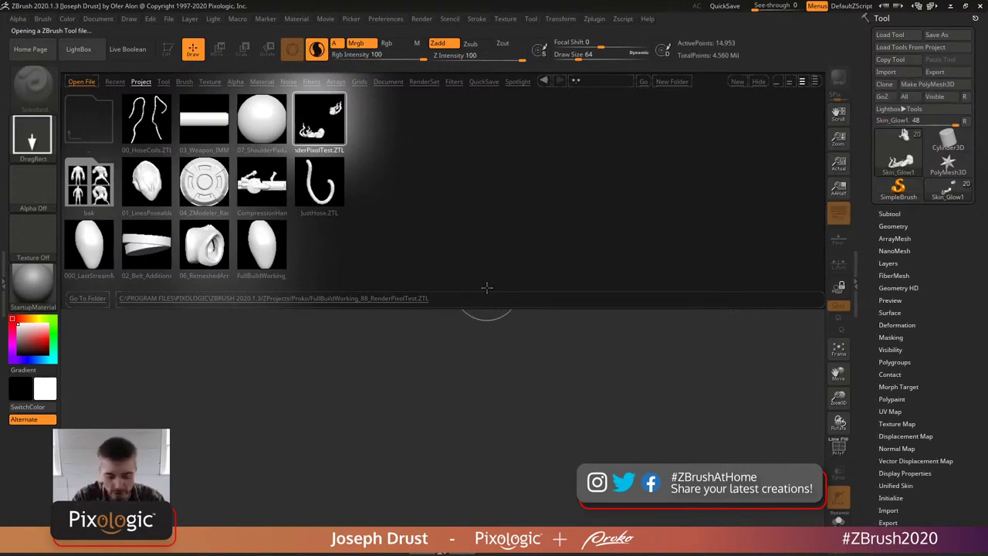
key("comma")
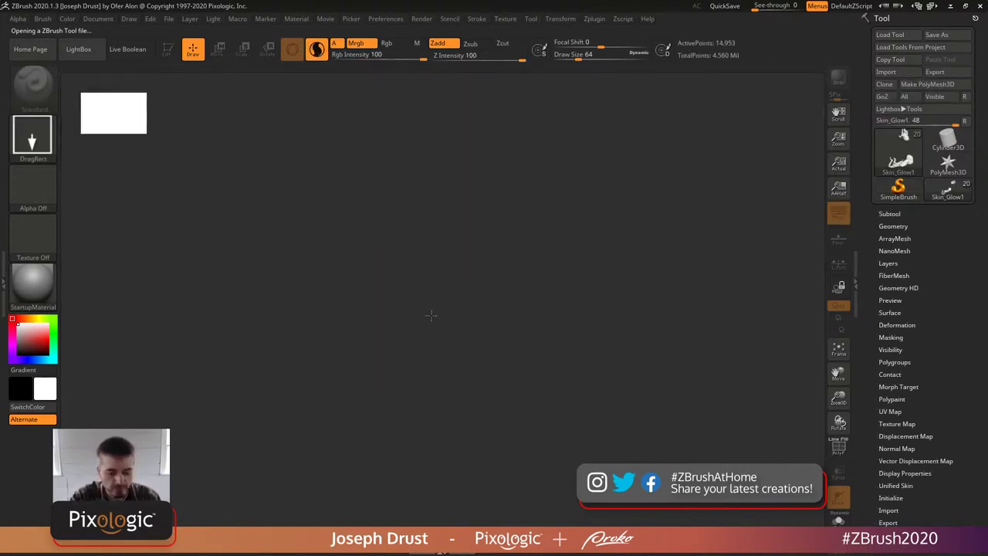
mouse_move(624, 338)
left_mouse_down("shift")
mouse_move(657, 356)
mouse_move(699, 349)
left_mouse_up("shift")
- Select the Glow_1 subtool, clone it as a separate tool, and bring the cloned smooth flame mesh into view
left_click(890, 214)
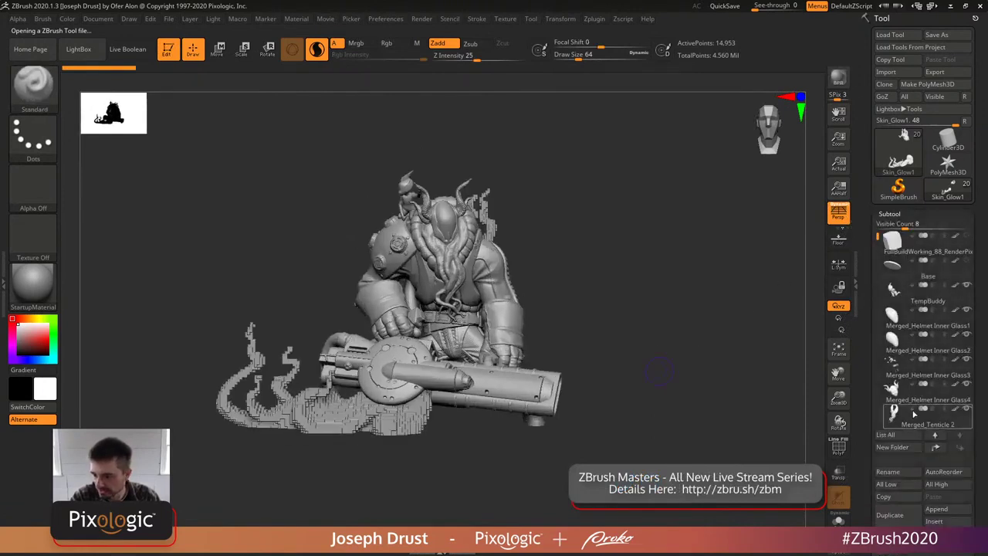
scroll(896, 369, "down", 15)
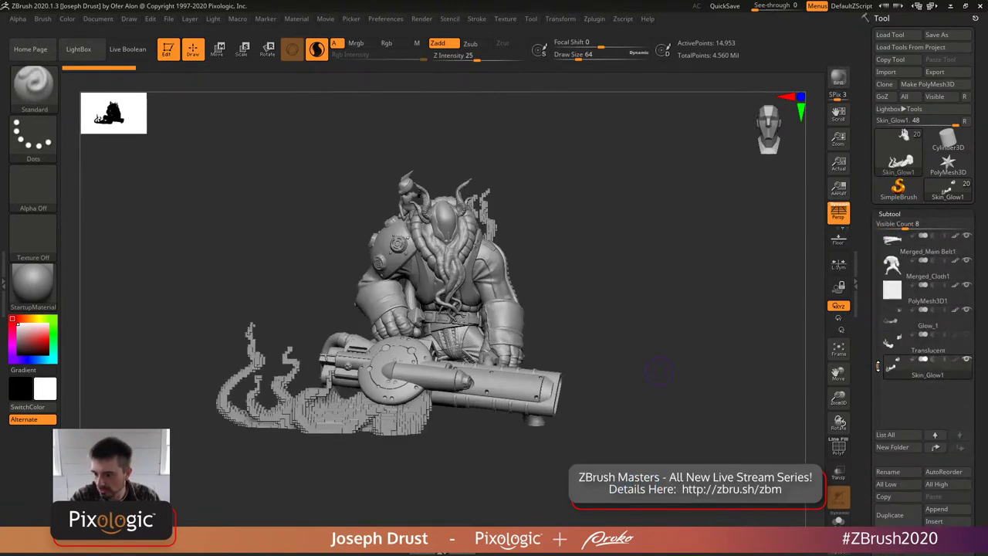
left_click(938, 332)
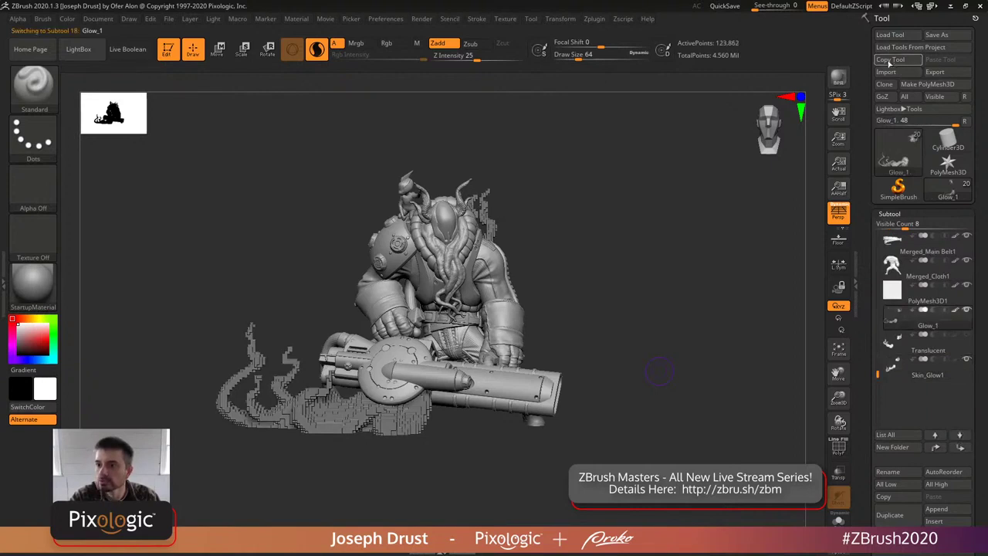
left_click(886, 84)
left_click_drag(702, 316, 744, 356, "alt")
- Set the cloned flame mesh's Remesh resolution to 208 with Polish at 0
scroll(888, 370, "down", 5)
key("shift")
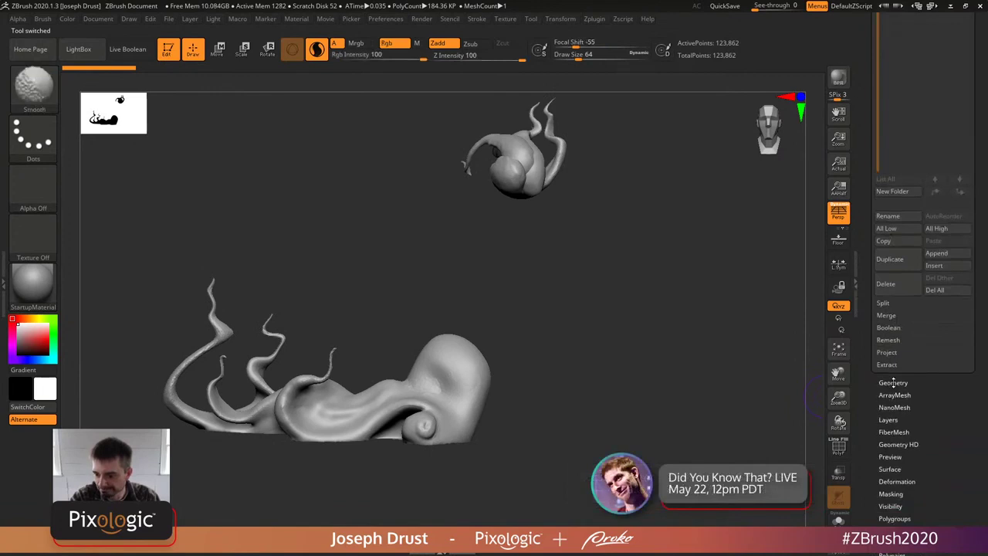
left_click(888, 340)
left_click(928, 364)
left_click(936, 351)
type("20")
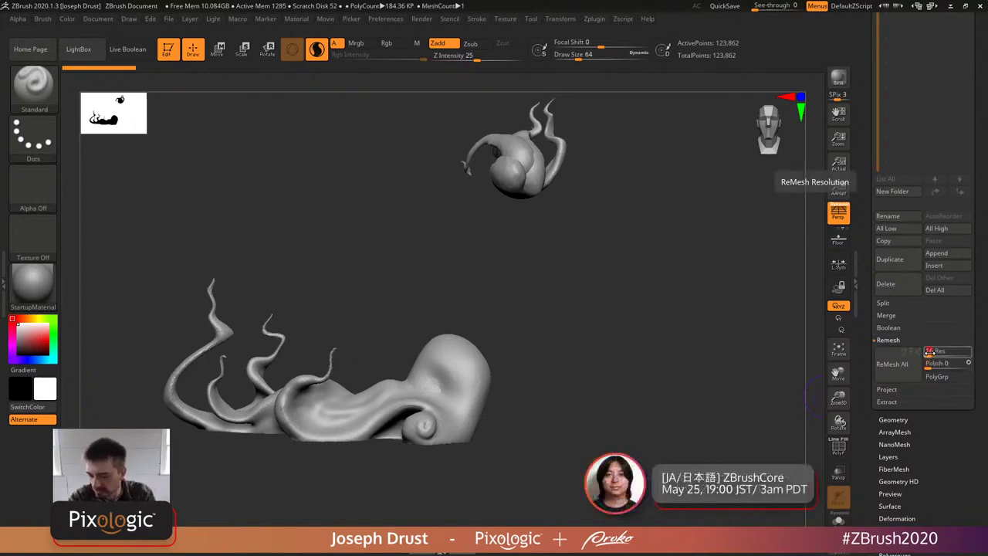
type("8")
key("Return")
- Run ReMesh All on the cloned flame mesh to create a blocky voxel version, and inspect it
left_click_drag(695, 342, 772, 247)
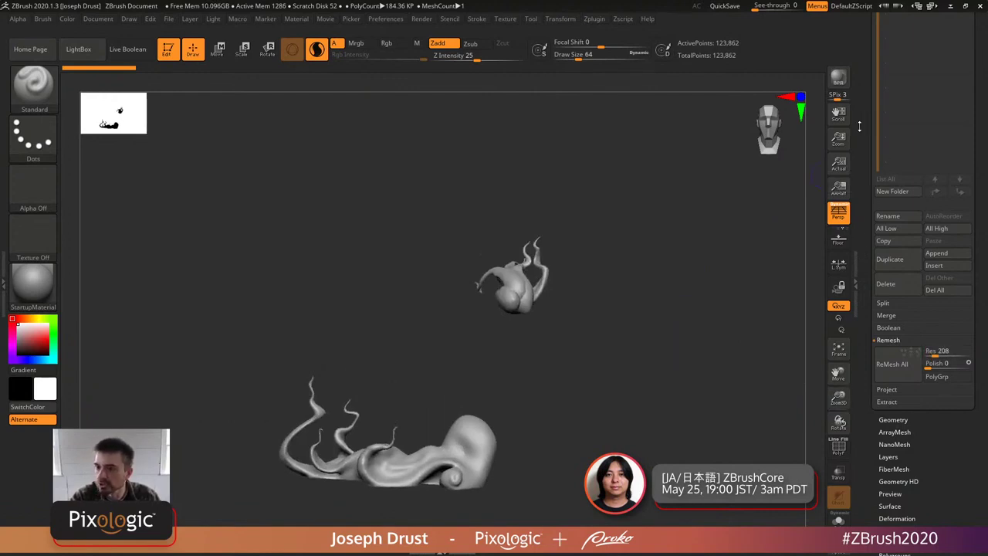
scroll(874, 187, "up", 4)
scroll(873, 228, "down", 4)
left_click(892, 360)
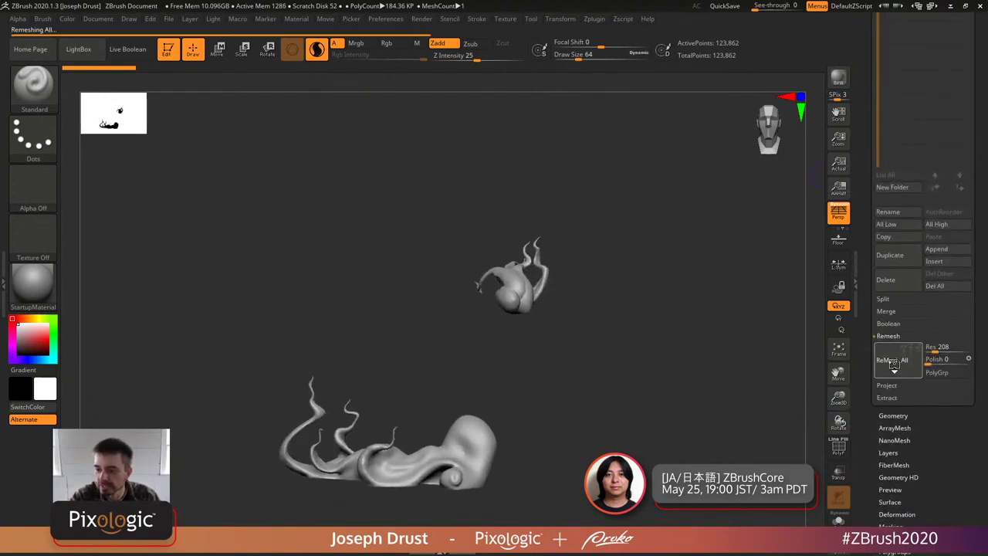
left_click_drag(695, 354, 698, 374)
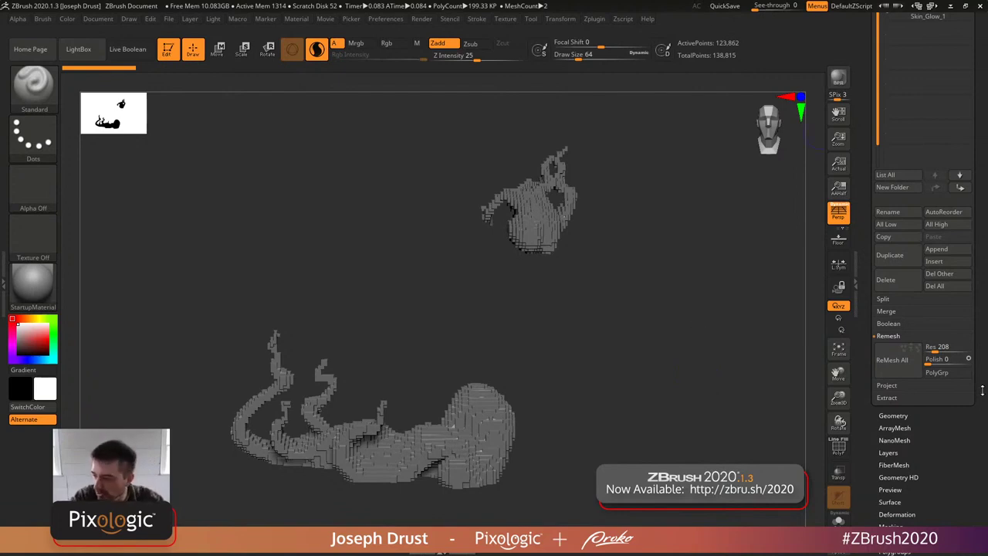
- Switch to Photos and compare the pixelated blue flames in the untitled.167.png and untitled.168.png renders
key("alt+Tab")
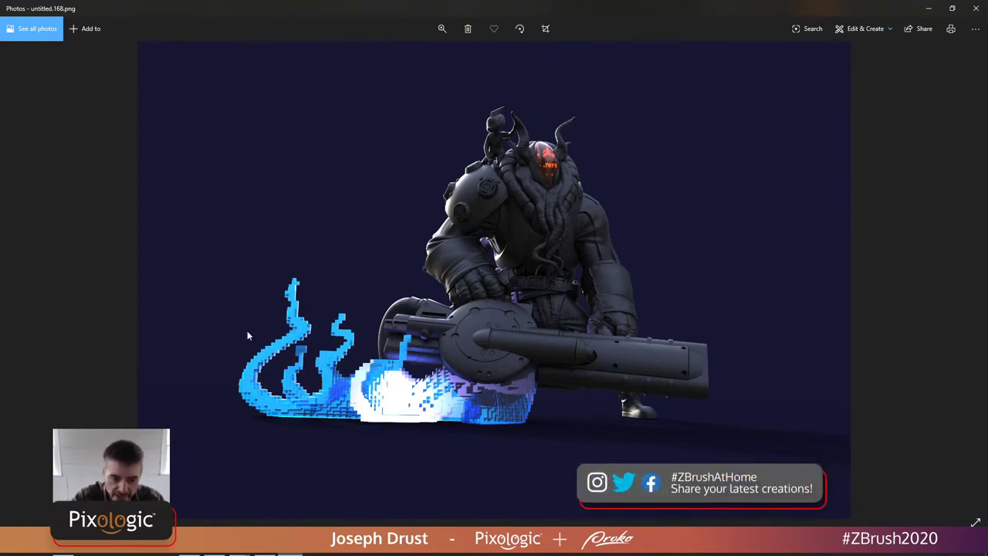
key("Left")
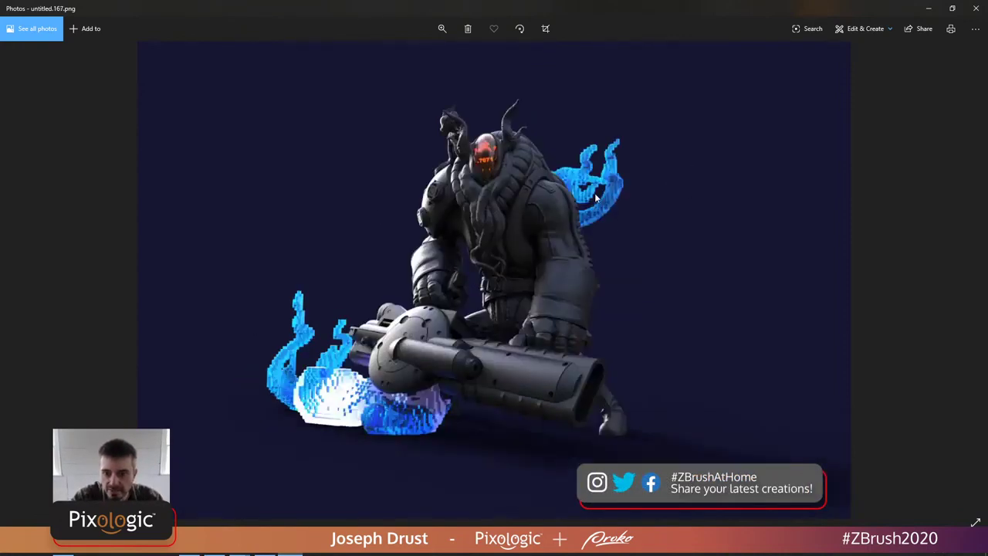
key("Right")
key("Left")
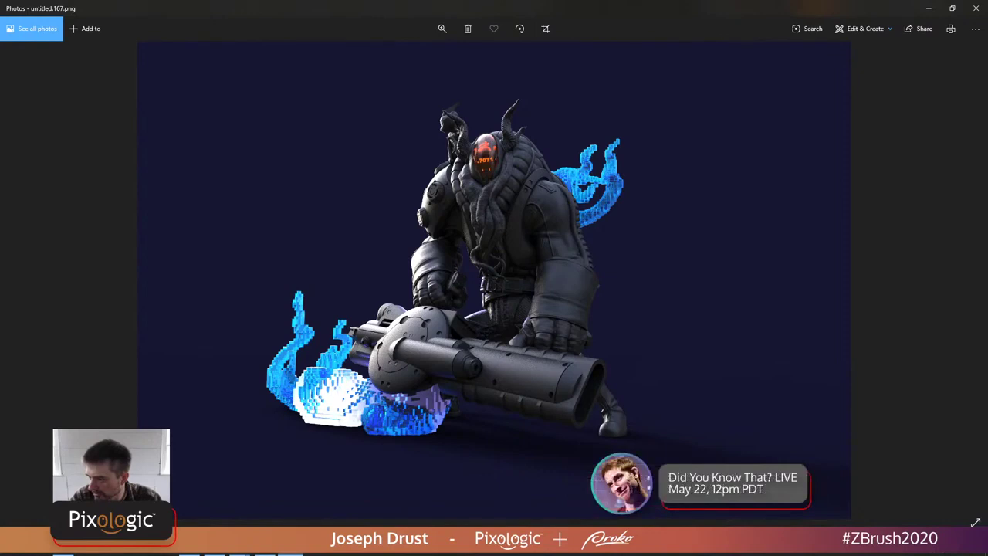
key("Right")
key("Left")
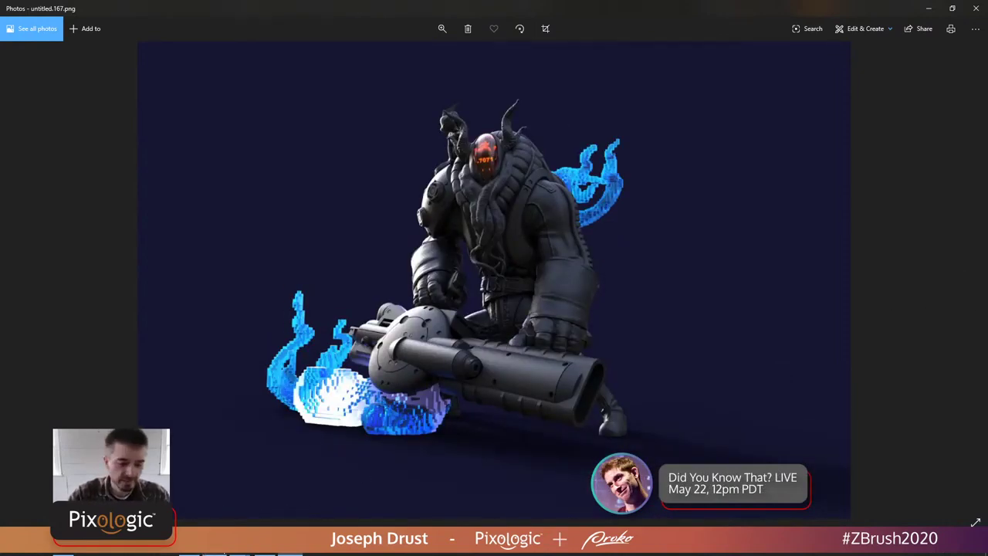
- Switch to the web browser and show Proko's Character Design Workflow video and the Pixologic + Proko Collaboration event page
left_click(187, 553)
left_click(589, 28)
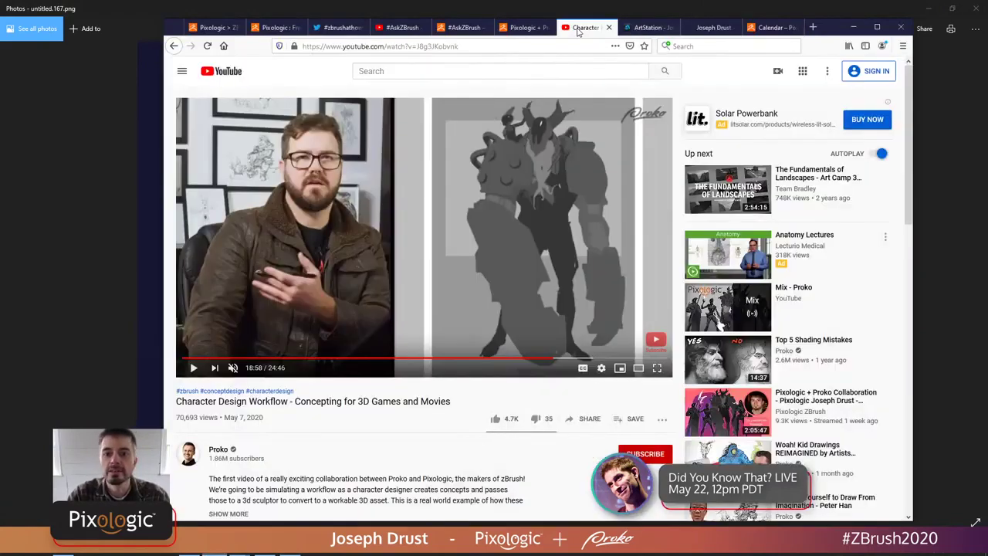
left_click(527, 28)
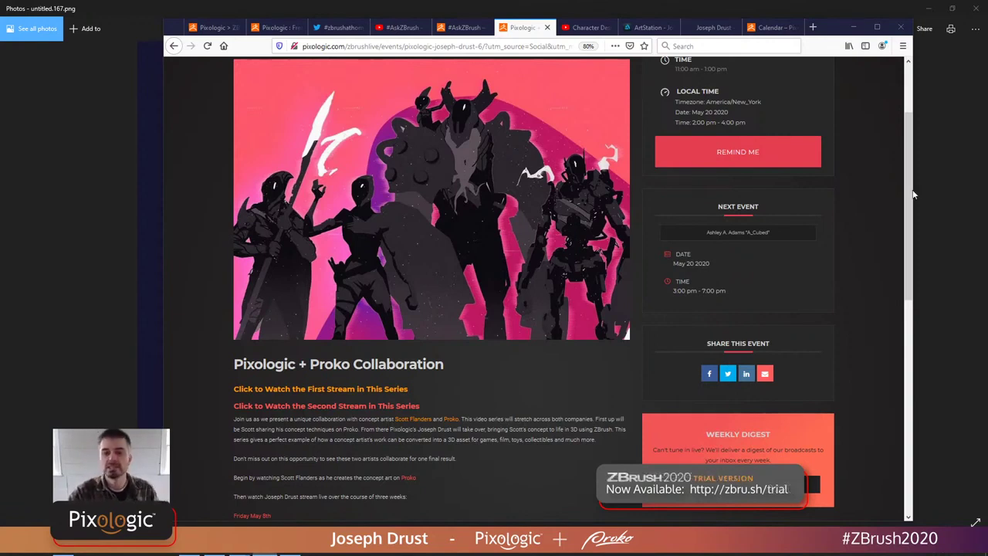
key("ctrl+Tab")
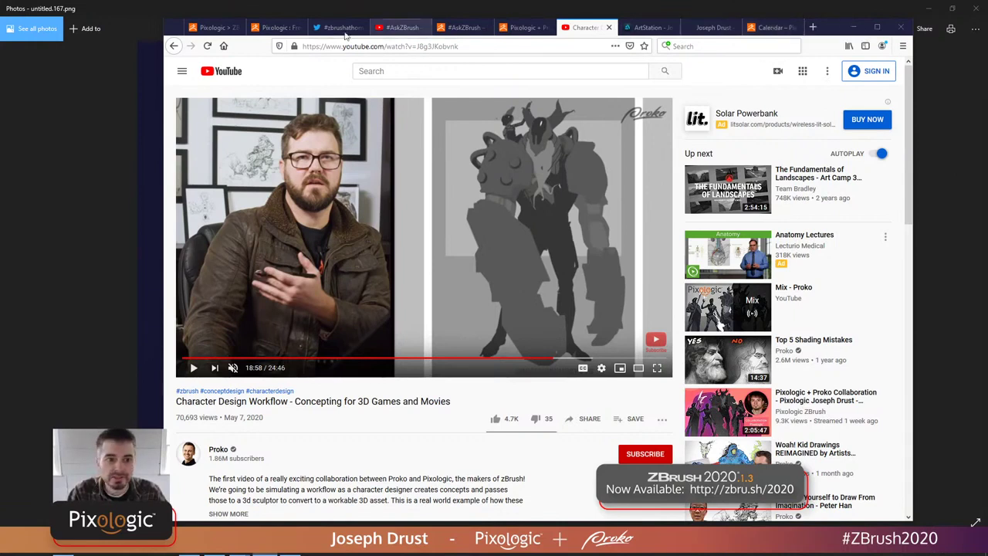
- Show the ZBrush 2020 trial page, then search the web for zclassroom and look over Pixologic's ZClassroom training page
left_click(275, 27)
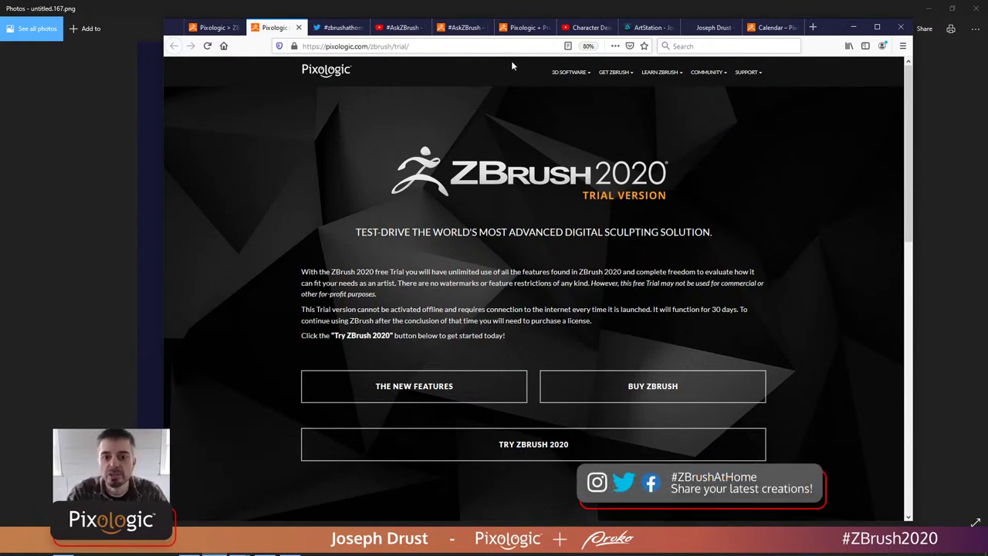
left_click(483, 48)
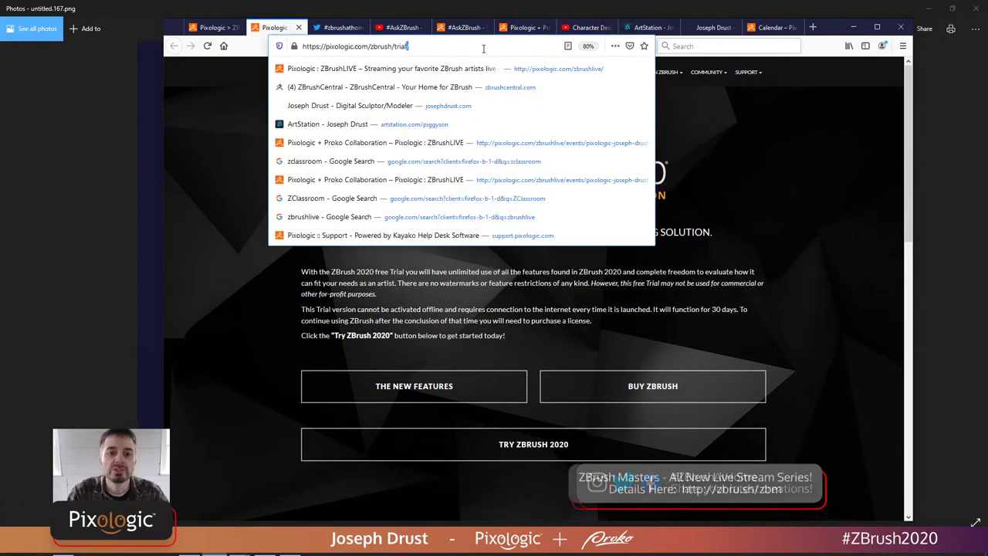
left_click(737, 157)
left_click(675, 46)
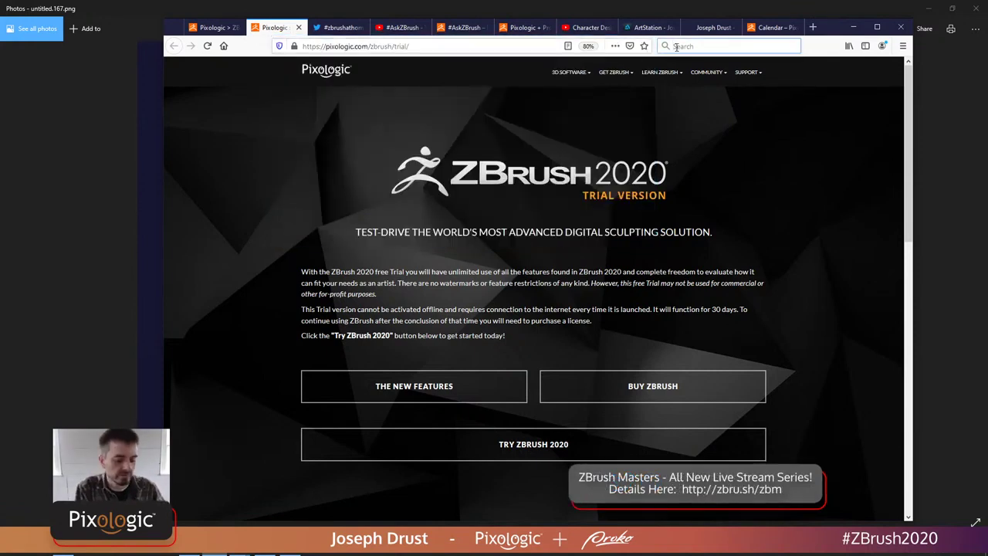
type("classroom")
key("Return")
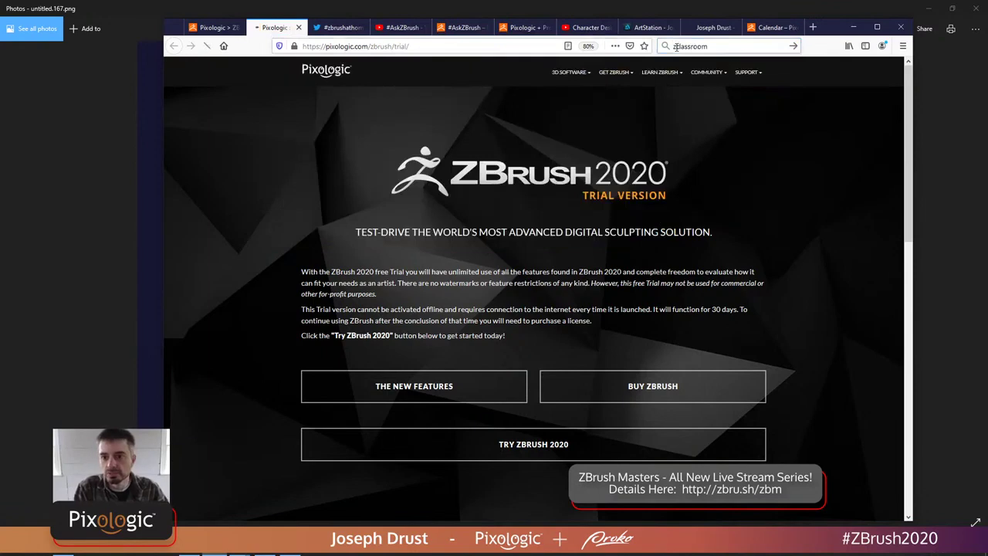
left_click(516, 164)
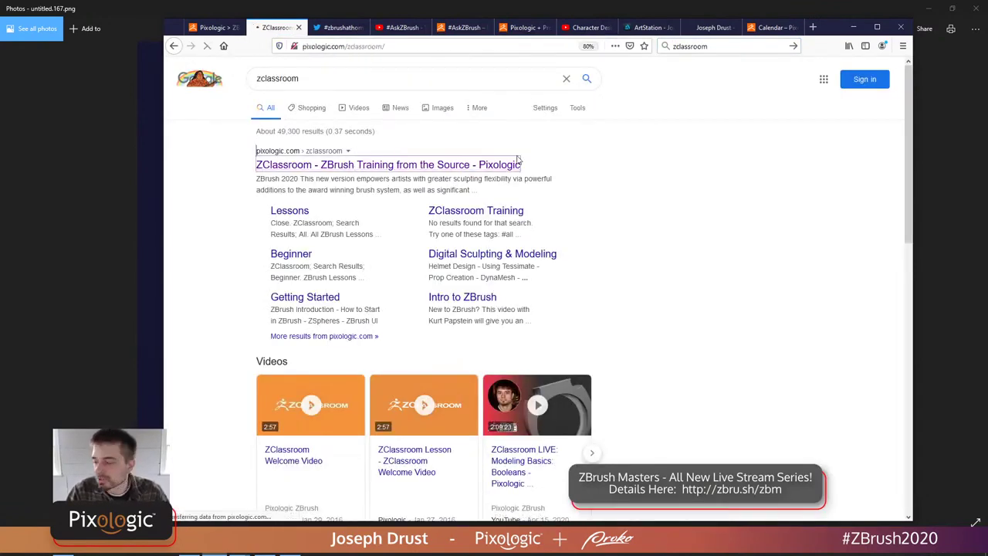
scroll(666, 218, "down", 5)
scroll(668, 224, "up", 5)
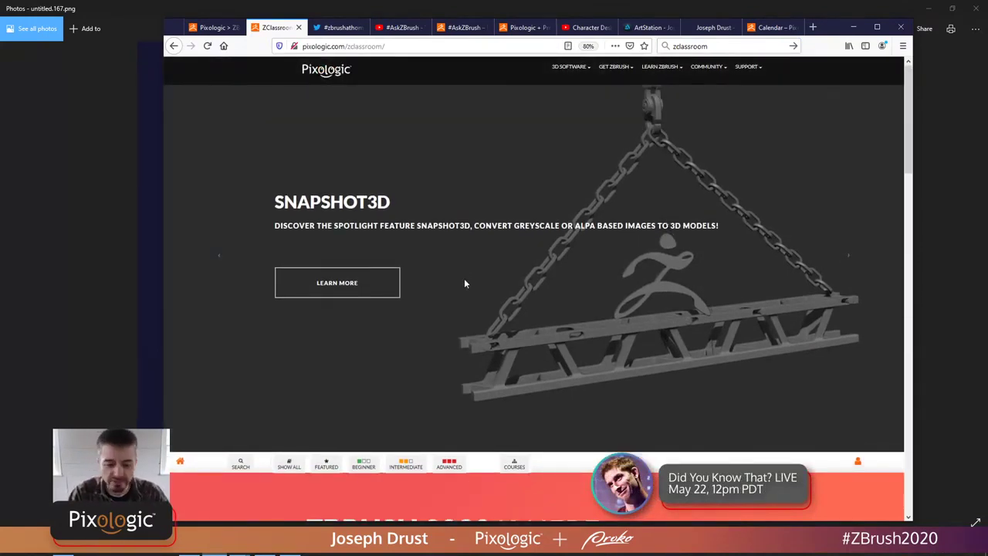
scroll(463, 280, "down", 3)
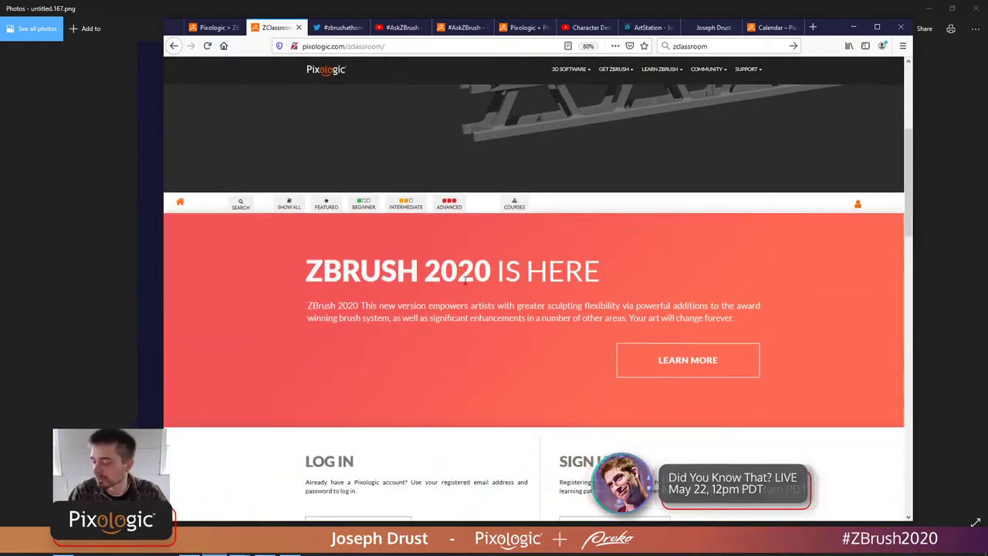
scroll(465, 282, "up", 3)
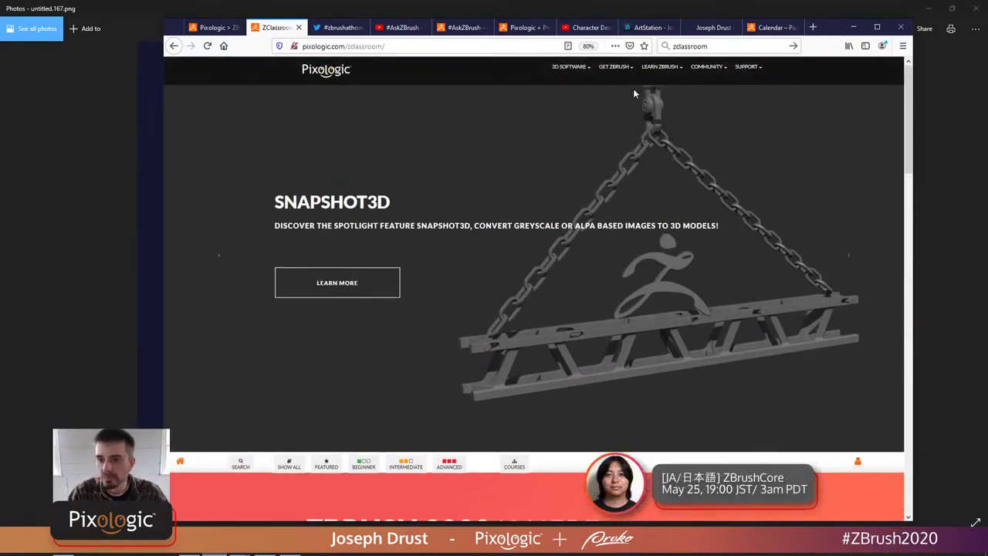
- Open the ZBrushLIVE calendar page, reload it, and look through the May 2020 agenda of upcoming streams
left_click(772, 27)
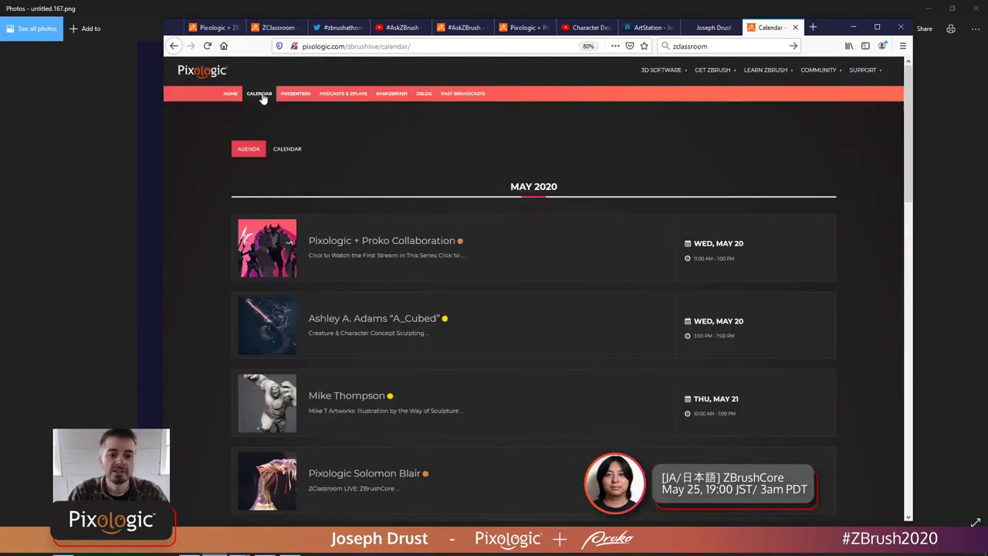
left_click(260, 94)
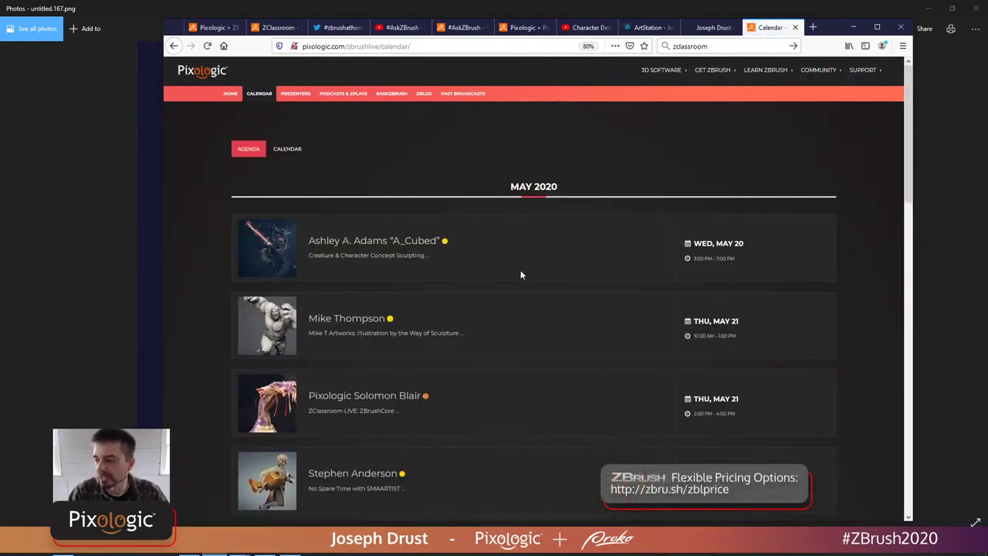
scroll(517, 261, "down", 5)
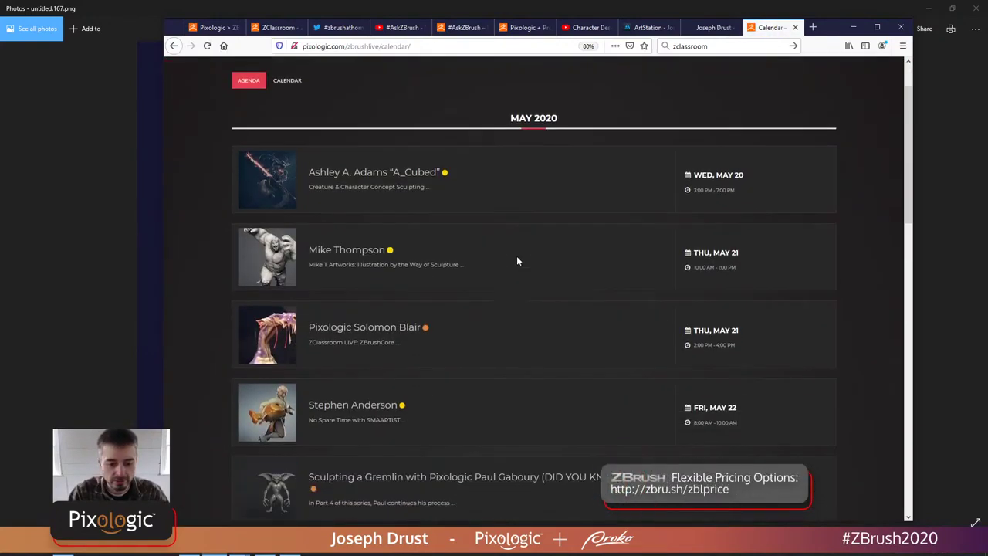
scroll(518, 261, "down", 5)
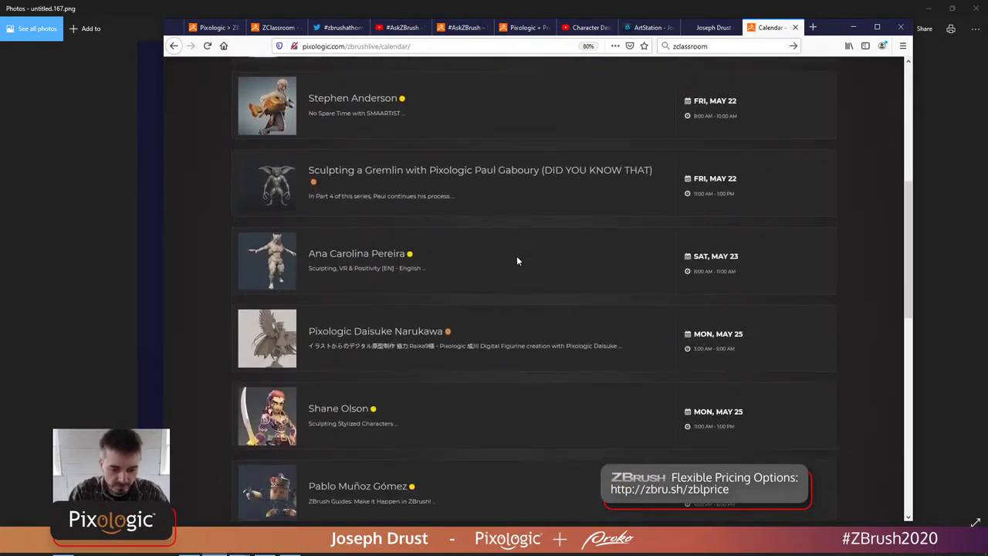
scroll(518, 261, "up", 7)
scroll(517, 261, "up", 4)
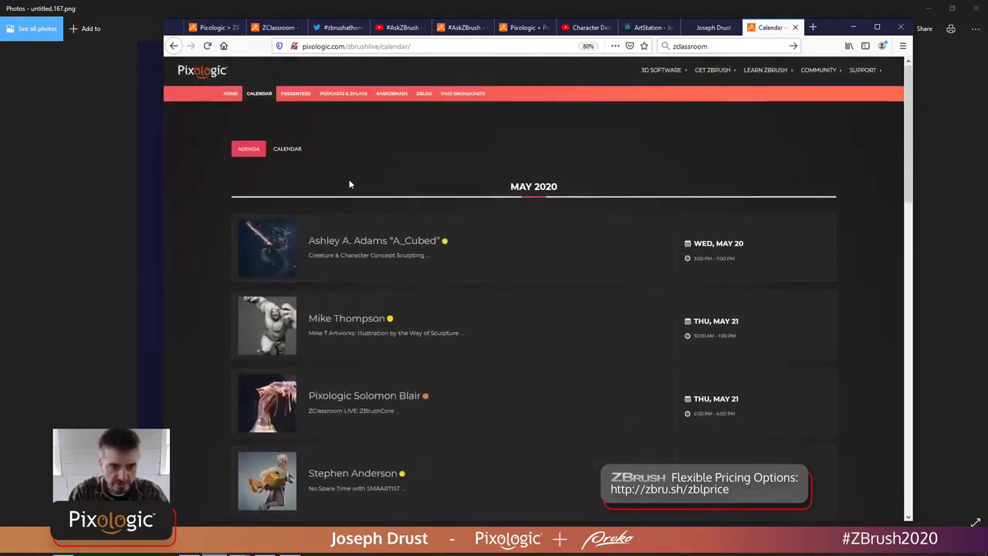
- Show the ZBrushLIVE schedule as a monthly calendar and check the events for May 19 and May 20
left_click(286, 148)
left_click(330, 377)
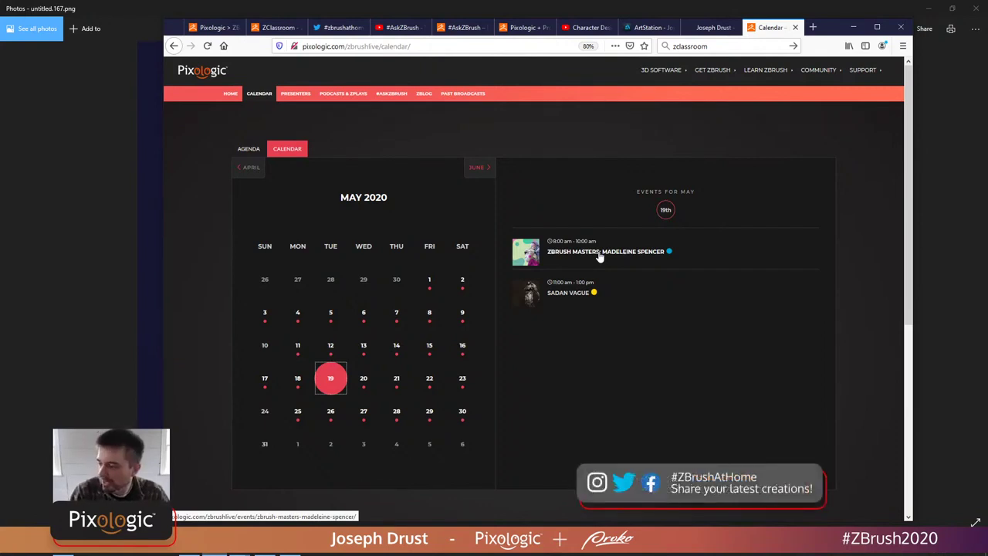
left_click(364, 378)
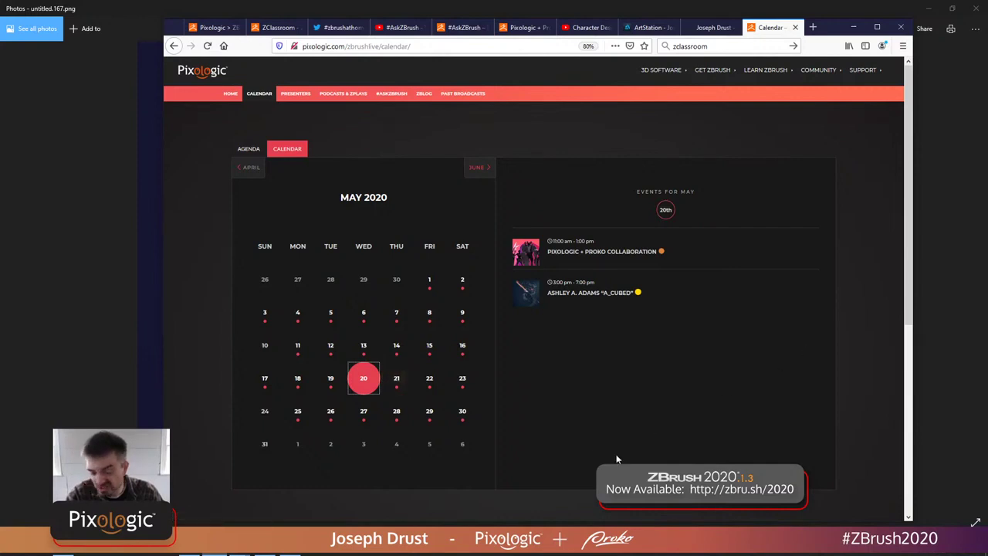
- Switch to ZBrush, bring back the full Glow_2 character tool, and isolate its Merged_Cloth1 subtool in Solo mode
key("alt+Tab")
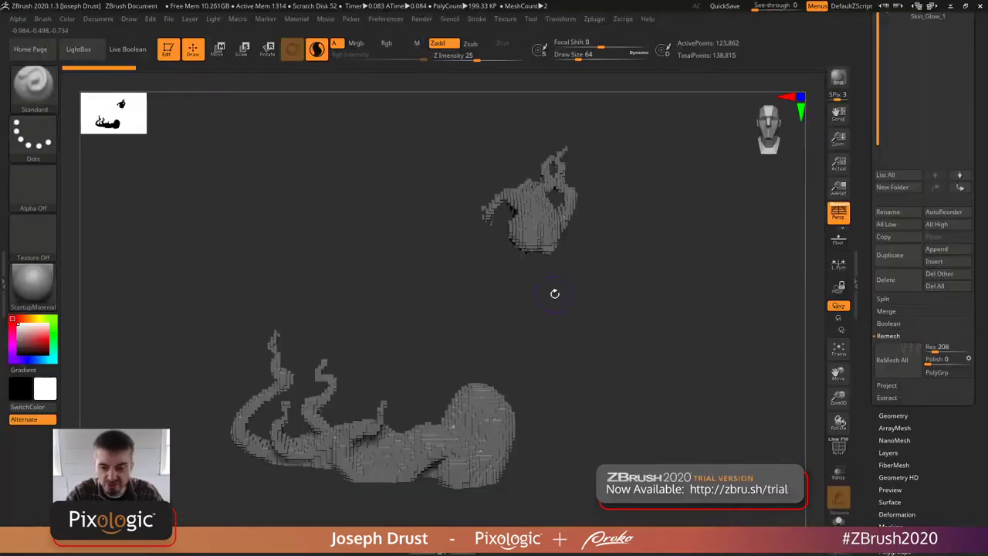
left_click(895, 222)
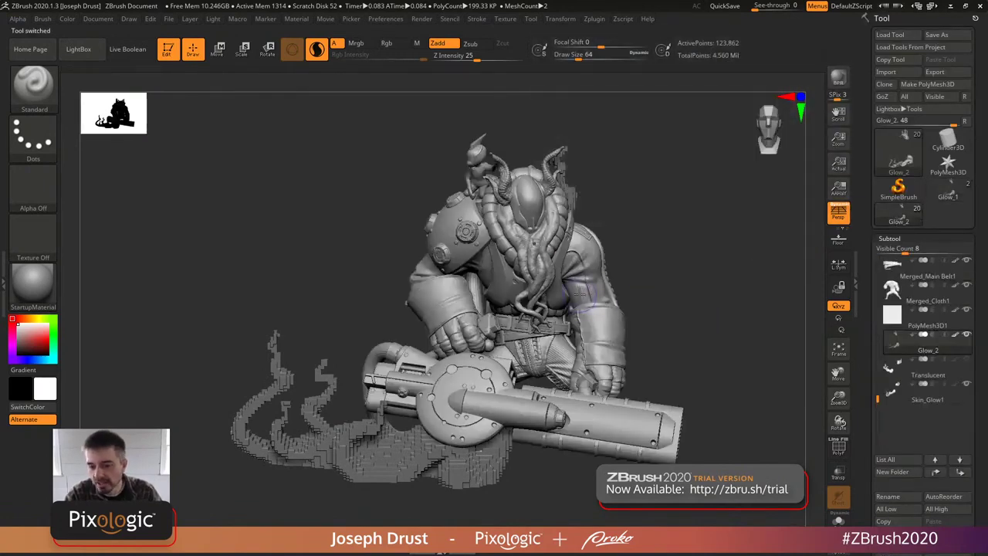
left_click(581, 296, "alt")
left_click(838, 519)
- Examine the ribbed panels, seams and lacing on the isolated cloth suit from several angles
mouse_move(746, 391)
left_mouse_down("shift")
mouse_move(765, 366)
mouse_move(716, 391)
mouse_move(723, 389)
left_mouse_up("shift")
mouse_move(790, 393)
left_mouse_down()
mouse_move(733, 376)
mouse_move(737, 362)
left_mouse_up()
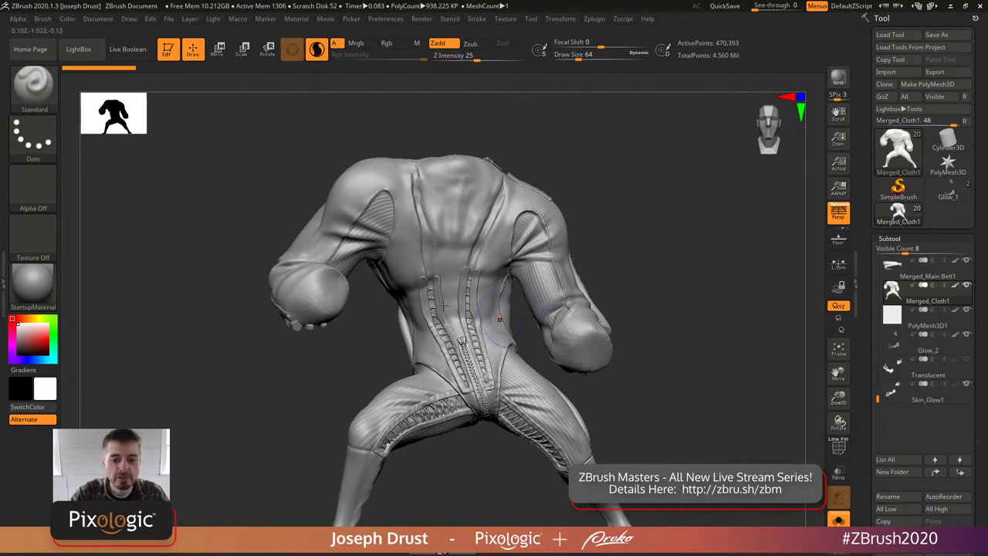
left_click_drag(607, 243, 487, 216)
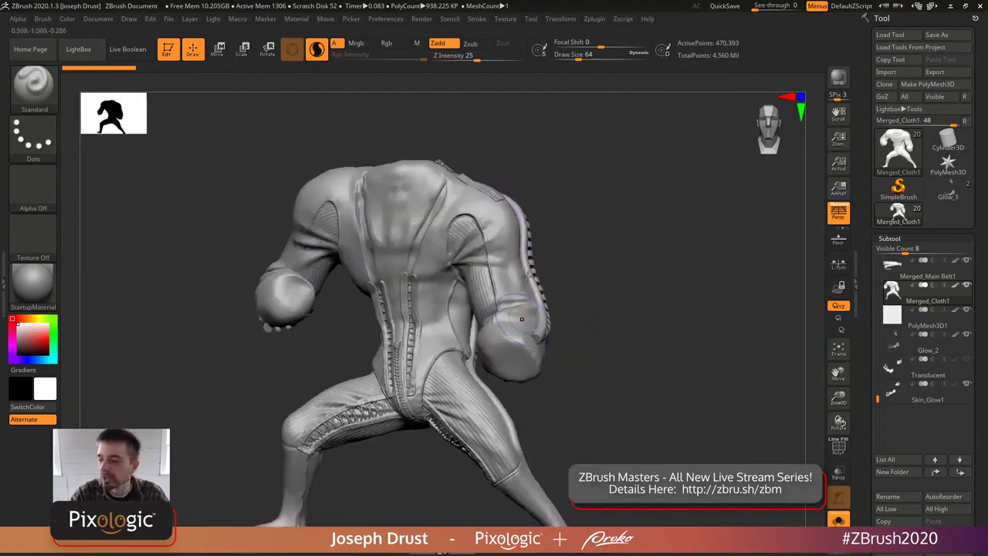
left_click_drag(615, 221, 573, 366)
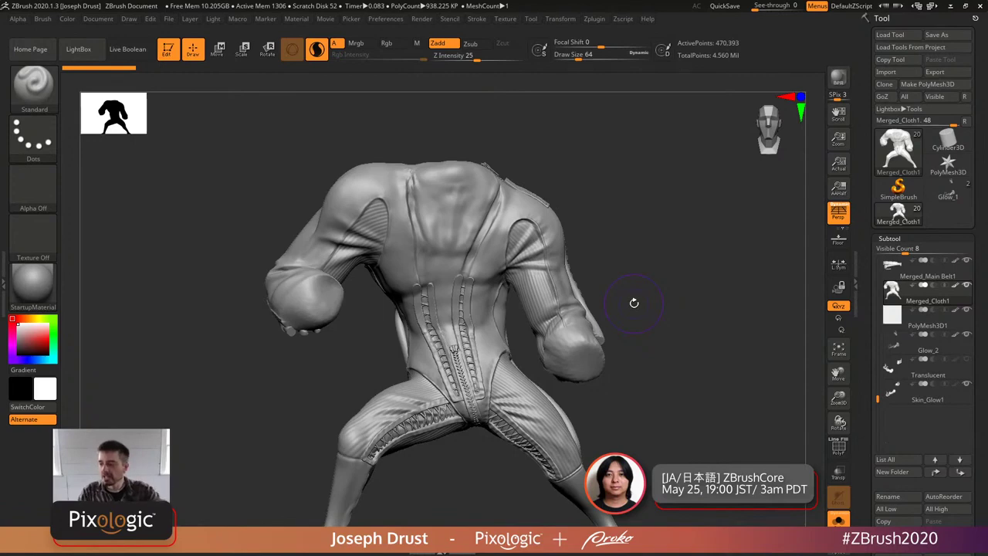
mouse_move(609, 139)
left_mouse_down()
mouse_move(633, 153)
mouse_move(569, 274)
left_mouse_up()
left_click_drag(649, 261, 543, 252)
left_click_drag(622, 220, 681, 200)
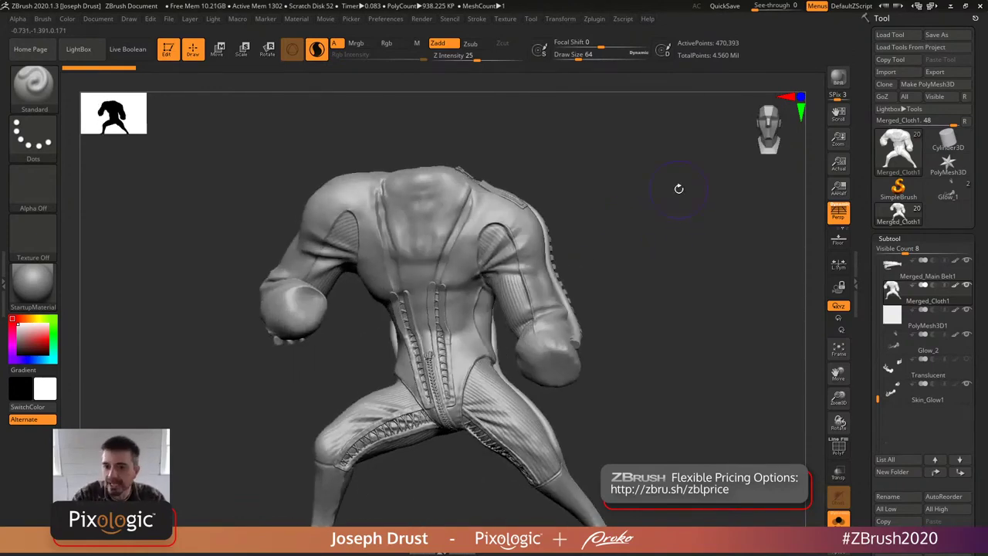
- Switch to the web browser and search the web for "#askzbrush tiling" from the #AskZBrush page
key("alt+Tab")
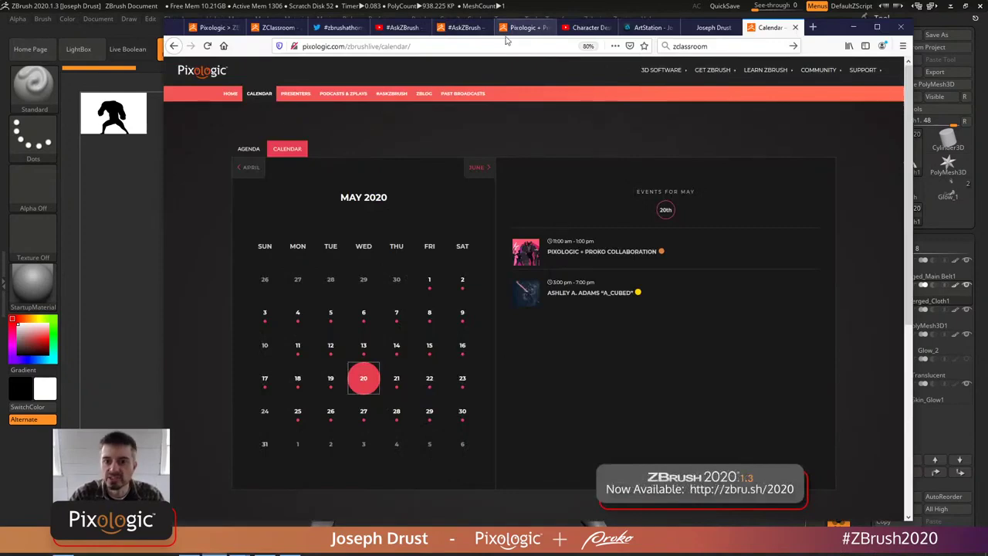
left_click(461, 27)
left_click(694, 46)
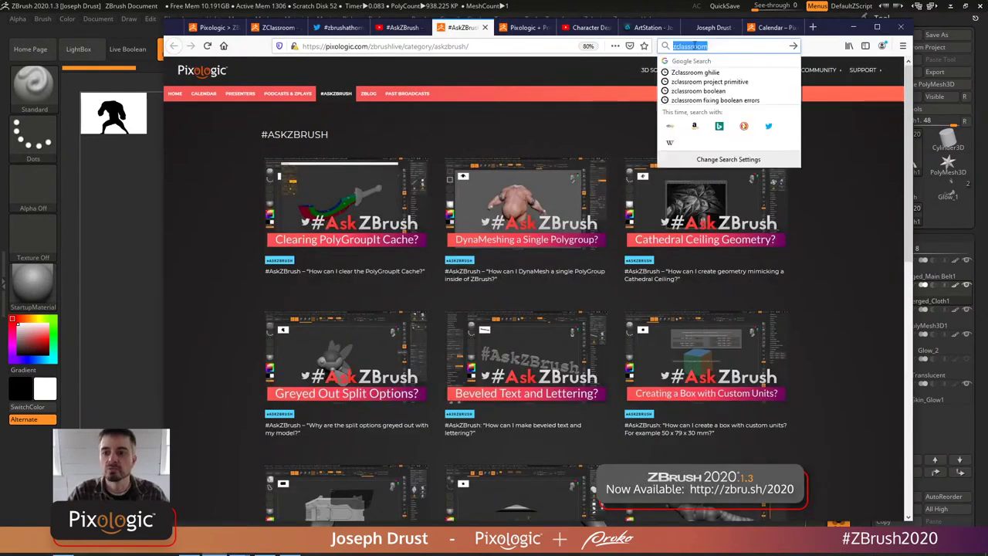
type("#a")
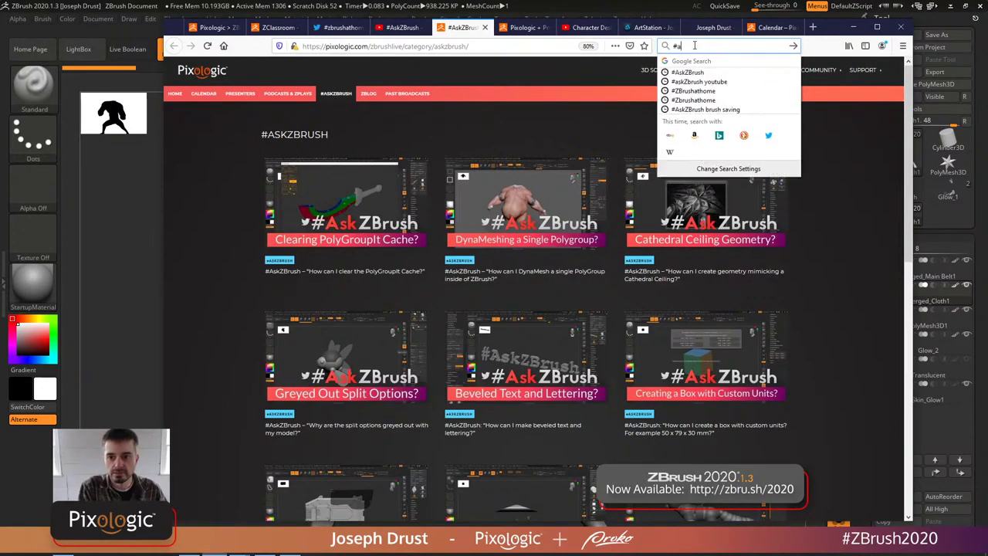
type("skzbrush tri")
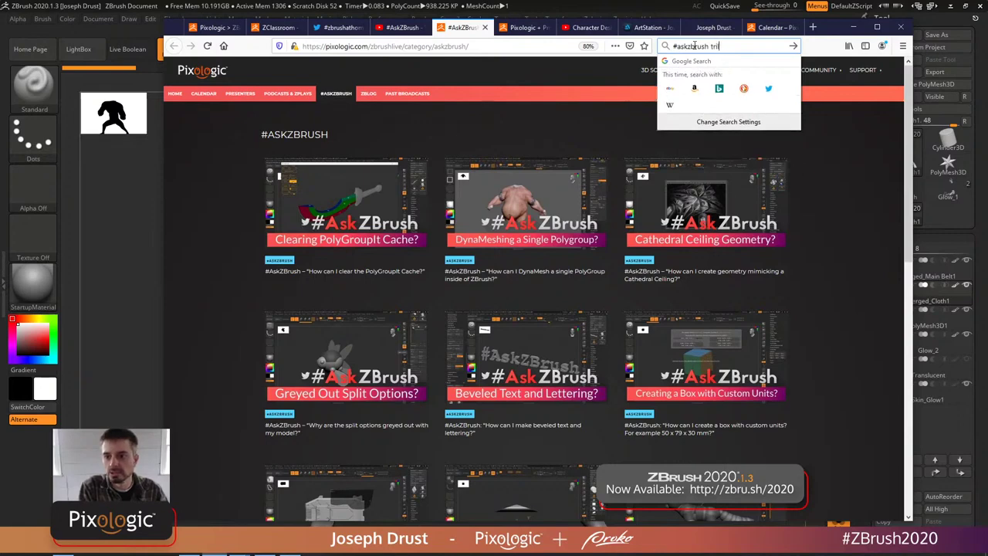
key("BackSpace")
type("il")
key("Return")
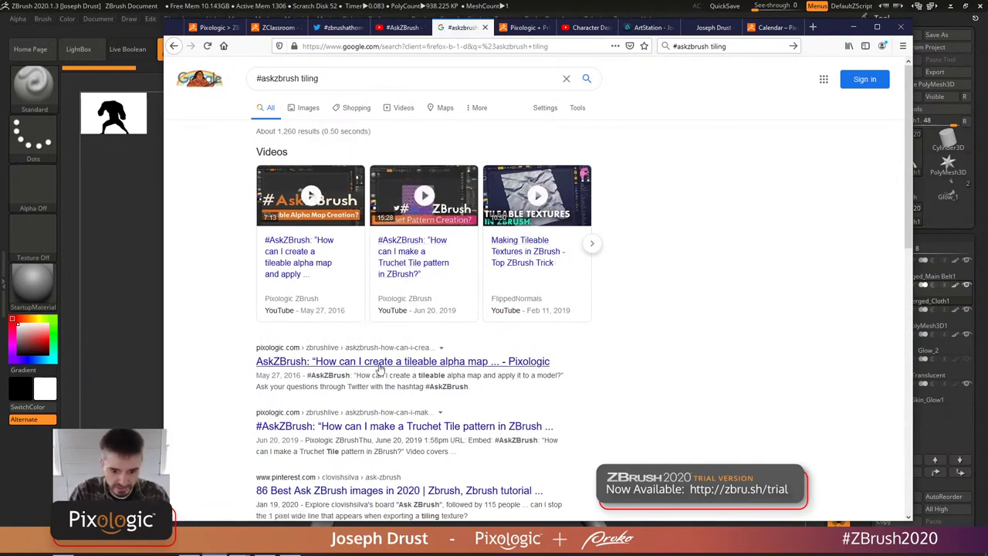
- Refine the web search to "#askzbrush tiling surface" and simplify it to "#askzbrush surface"
left_click(342, 78)
type("surface")
key("Return")
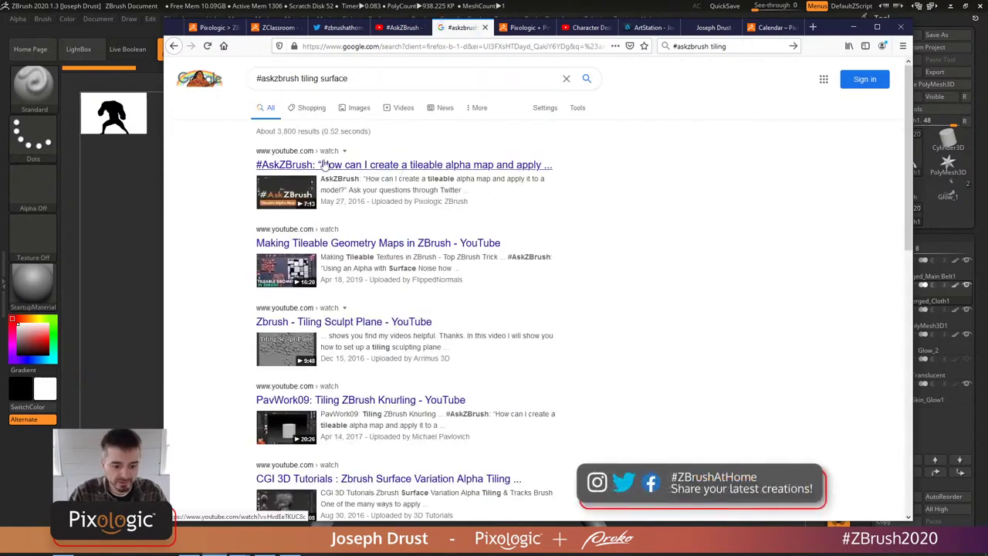
left_click_drag(300, 78, 486, 85)
key("BackSpace")
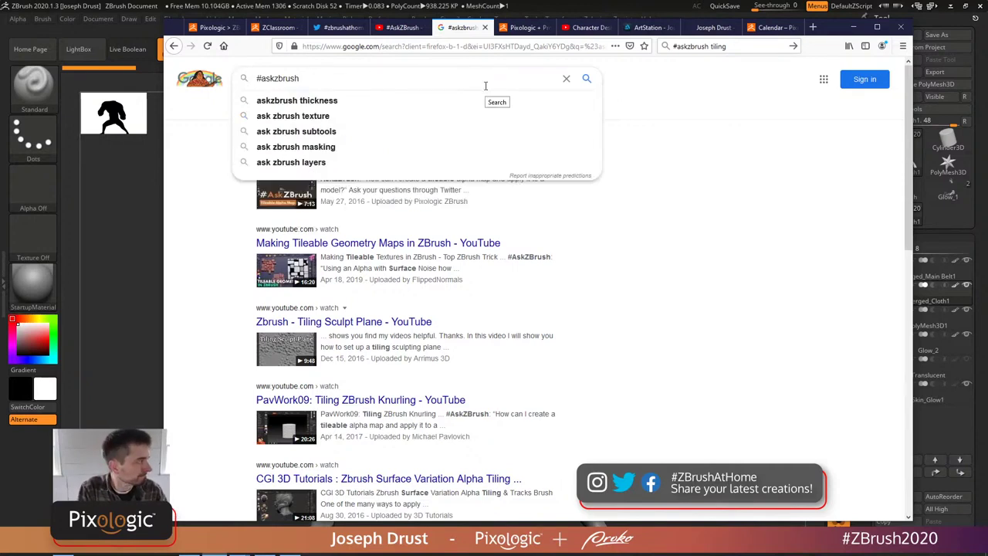
type("surface")
key("Return")
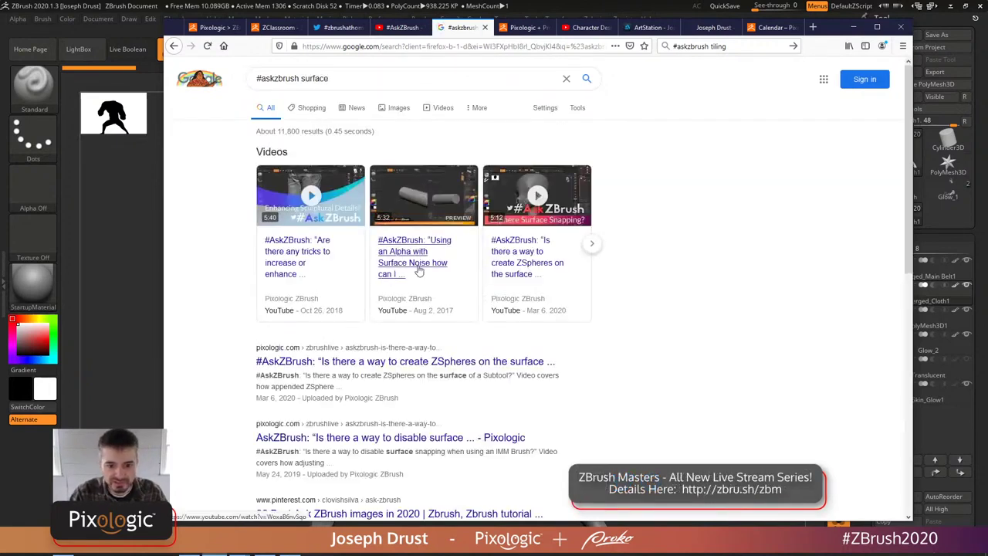
- Open the #AskZBrush video on applying a mesh pattern to a dynameshed model using noisemaker, and copy its web address
mouse_move(304, 249)
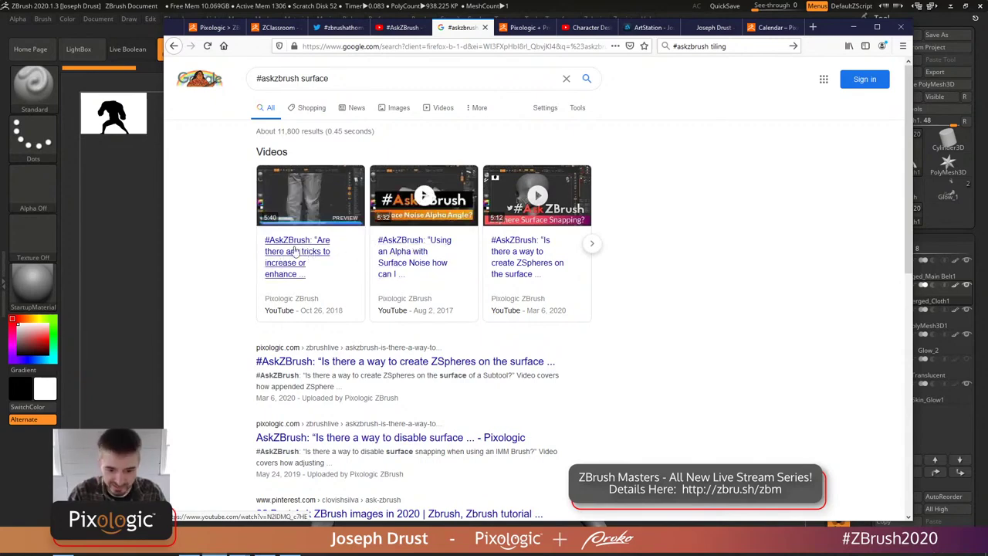
scroll(456, 335, "down", 2)
scroll(509, 254, "up", 2)
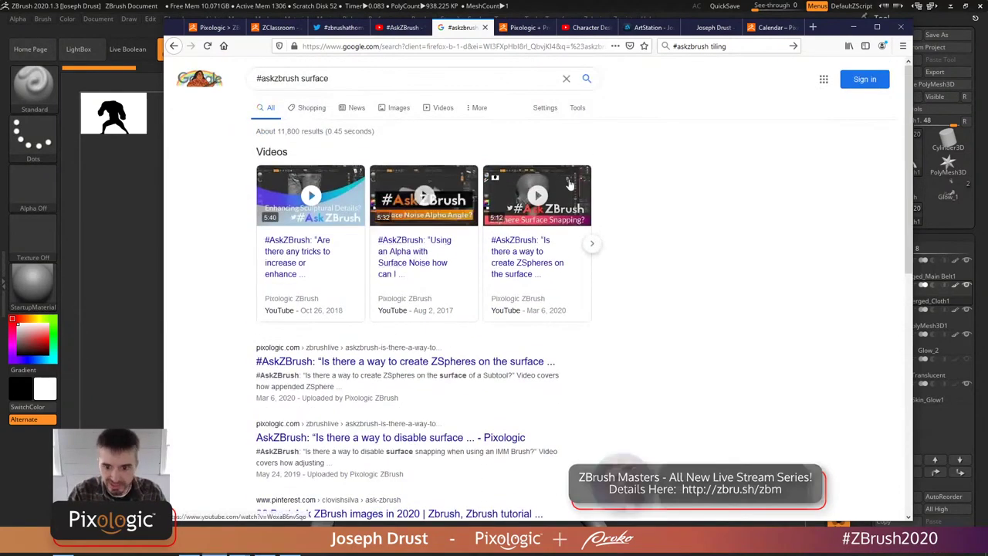
left_click(592, 243)
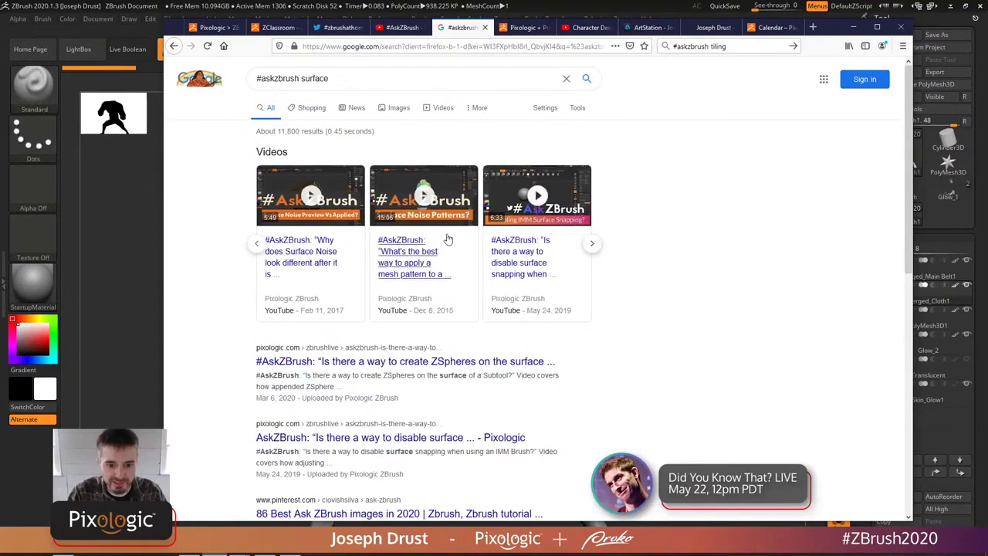
left_click(454, 243)
right_click(438, 47)
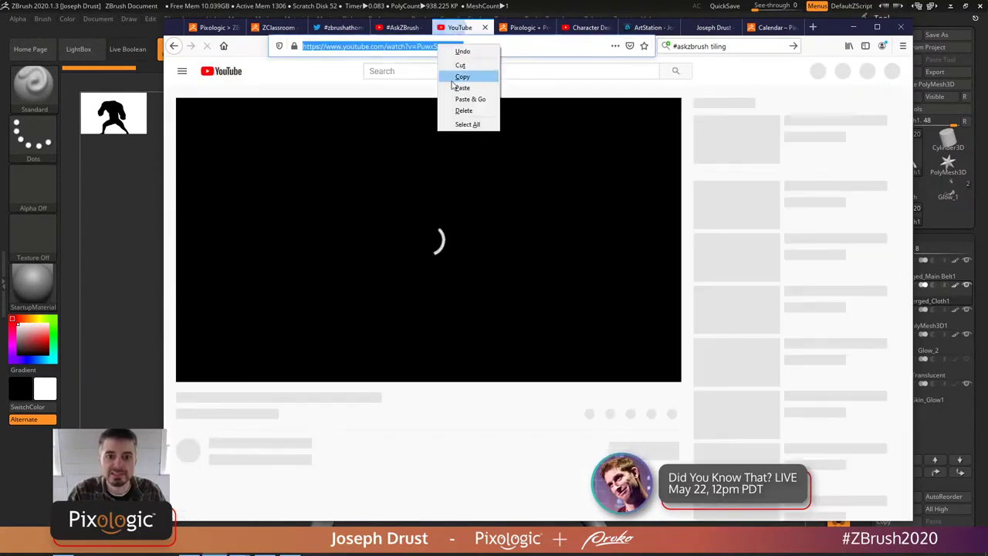
left_click(456, 77)
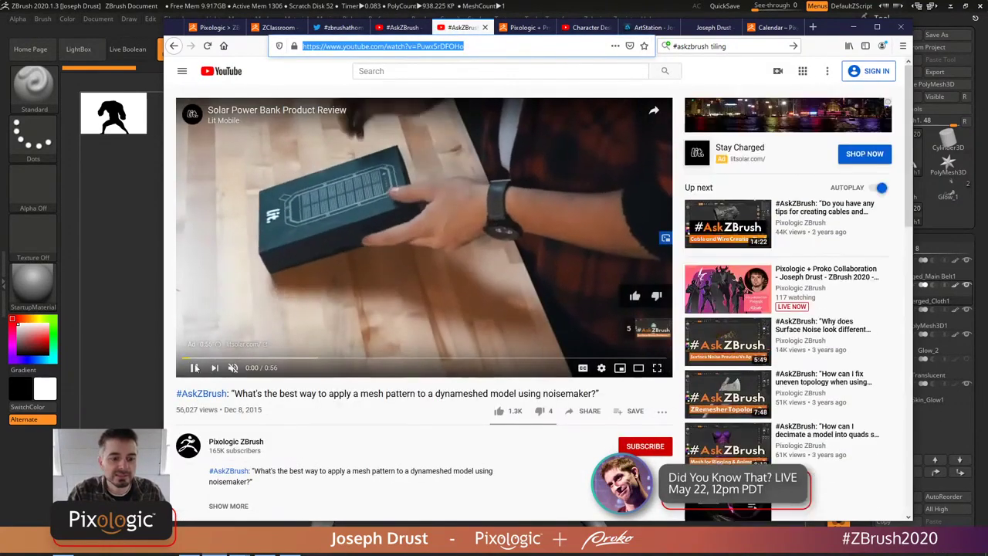
- Skip the advert, skim the mesh pattern video up to about 13:56, and pause it on the patterned bodysuit
left_click(195, 367)
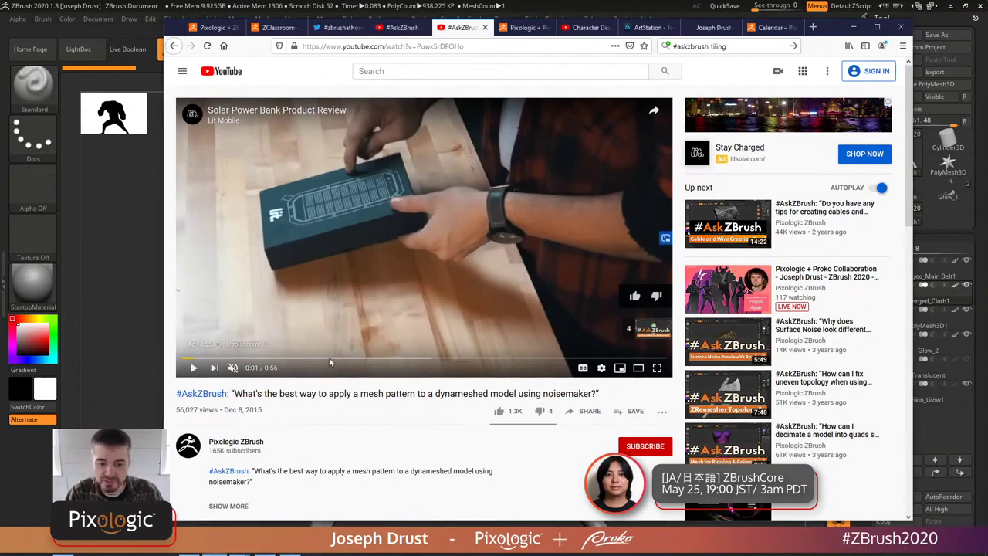
left_click(194, 368)
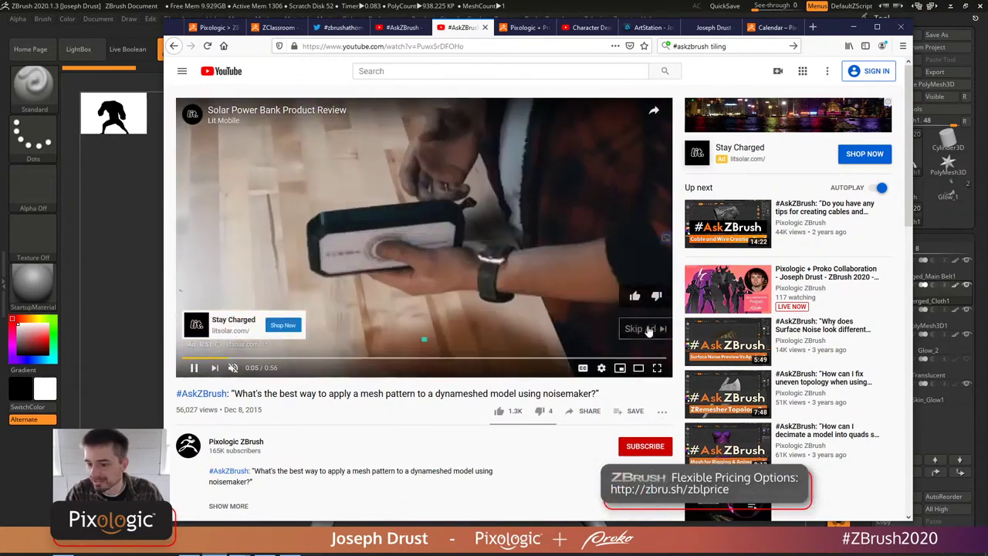
left_click(647, 329)
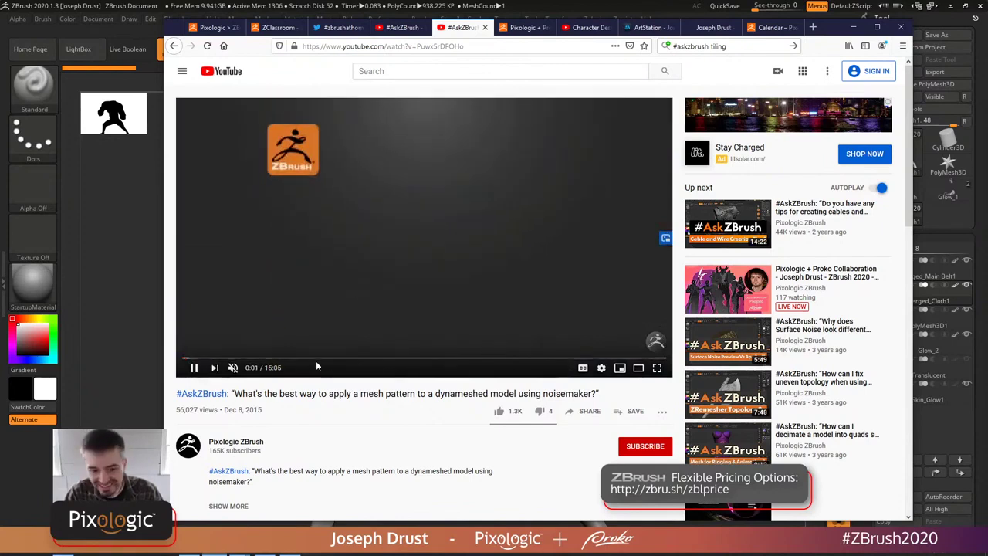
left_click(320, 360)
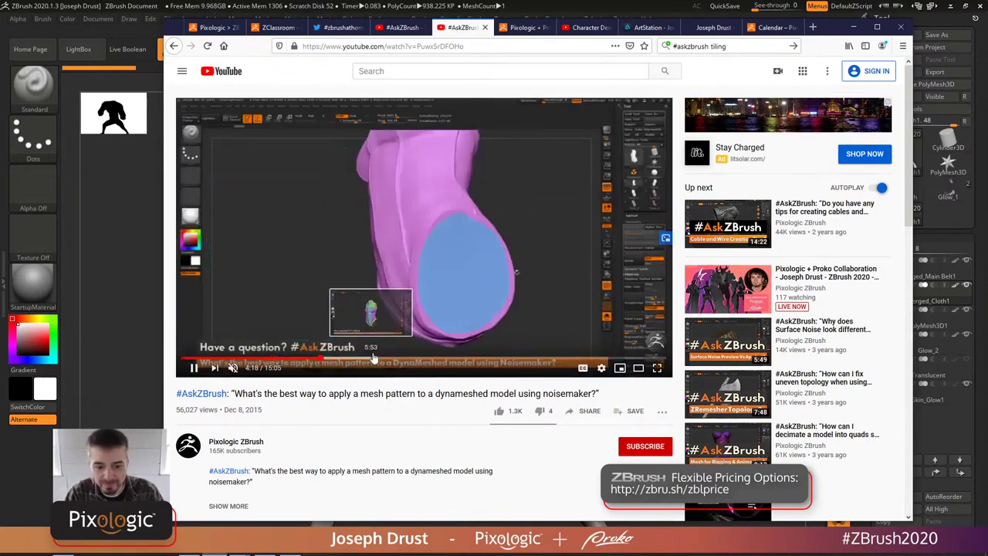
left_click(373, 360)
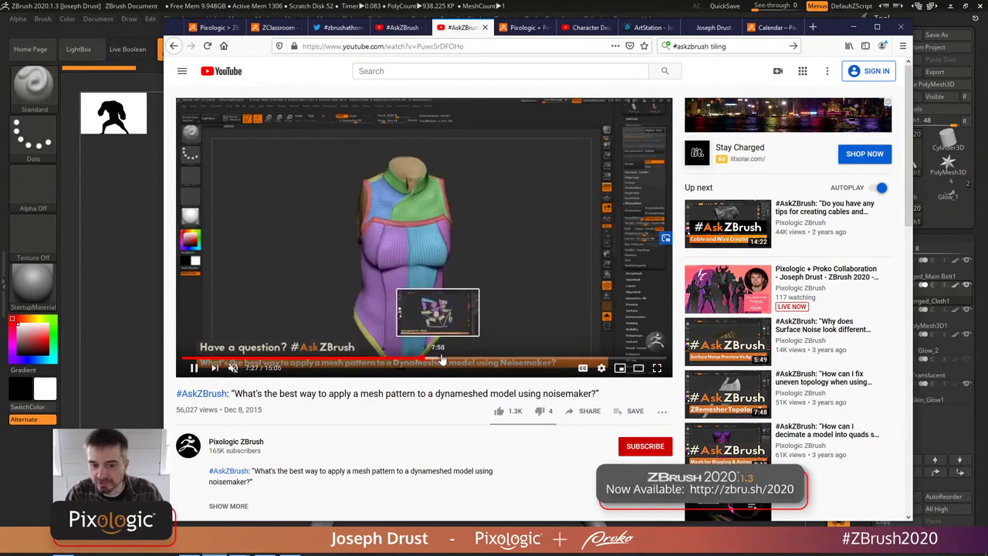
left_click(422, 360)
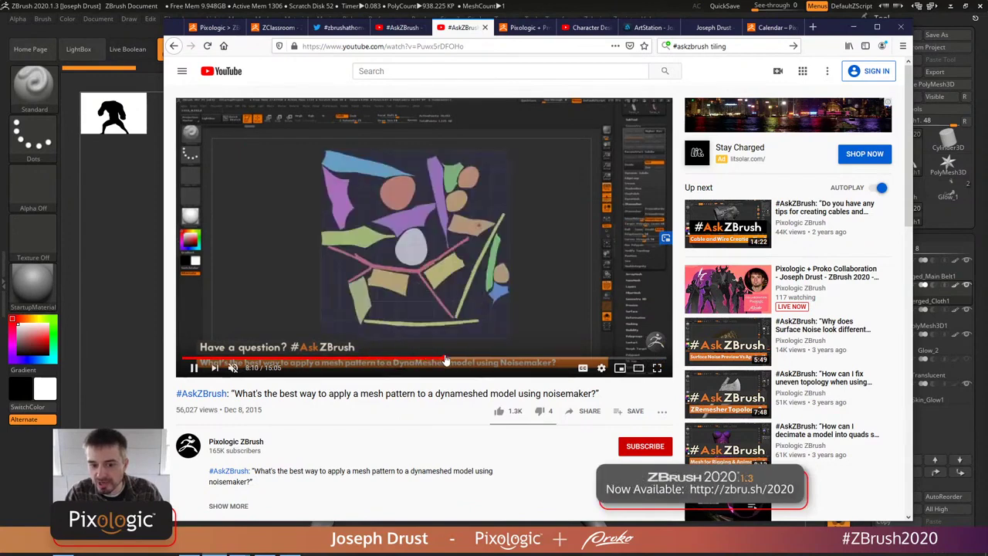
left_click(497, 361)
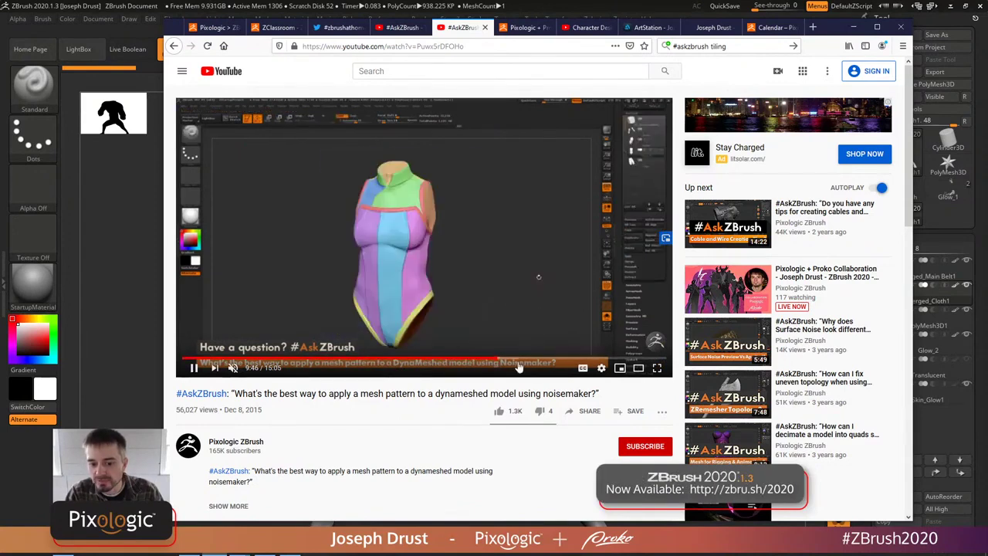
left_click(555, 361)
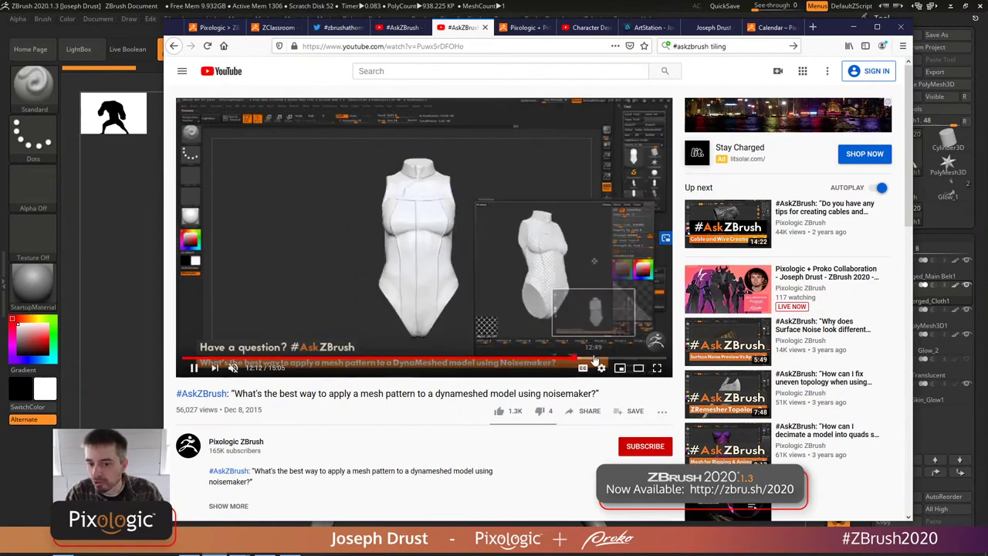
left_click(594, 360)
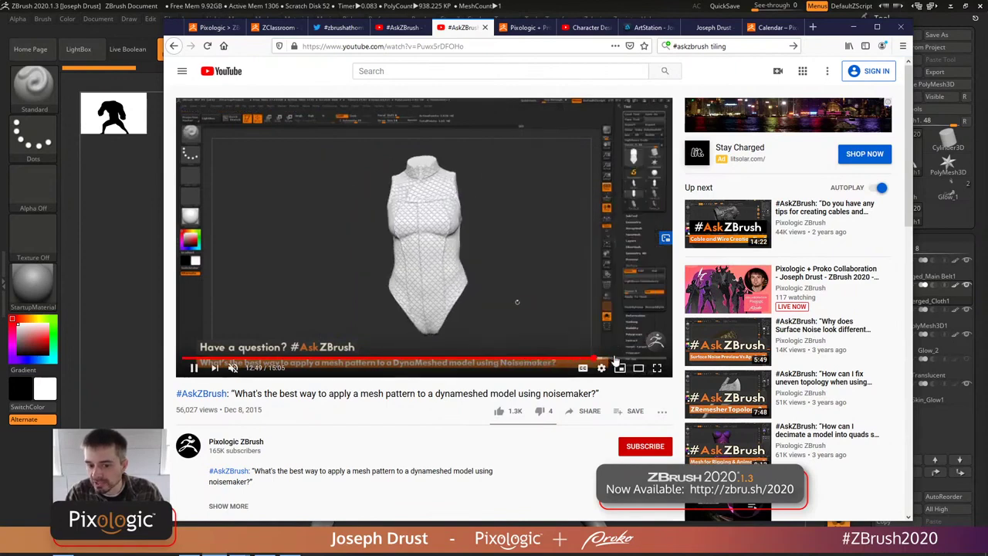
left_click(628, 361)
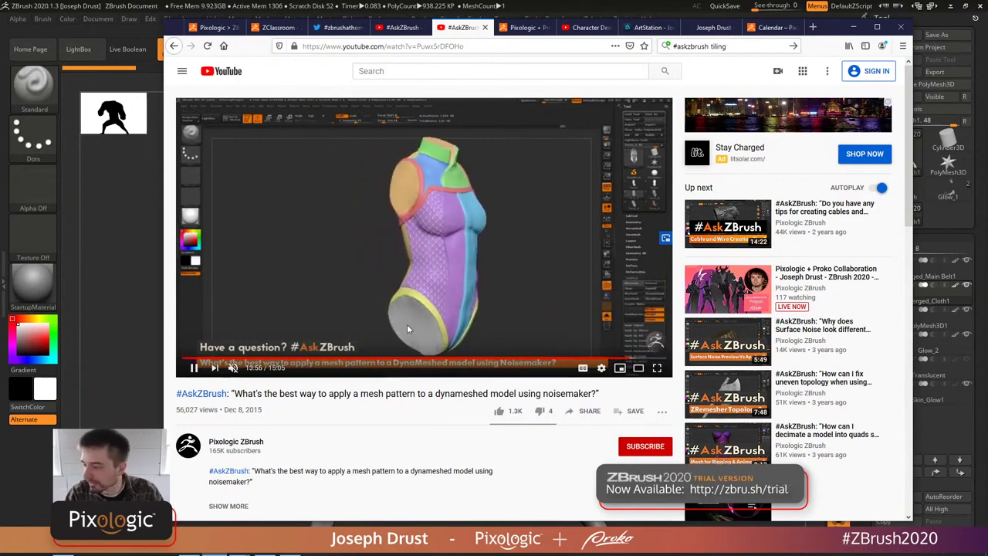
left_click(196, 367)
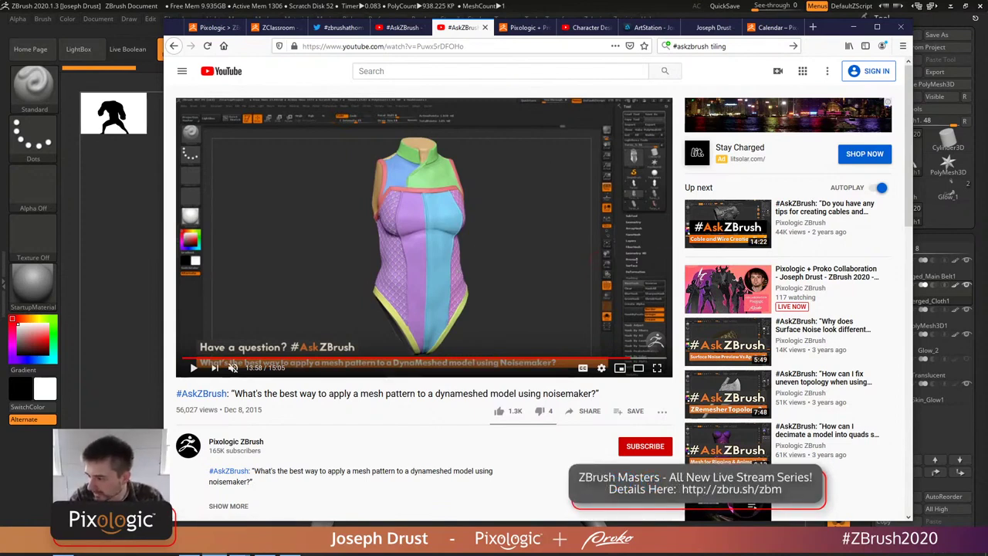
- Revisit Proko's Character Design Workflow video and look through the stream links and dates on the Pixologic + Proko Collaboration event page
left_click(588, 27)
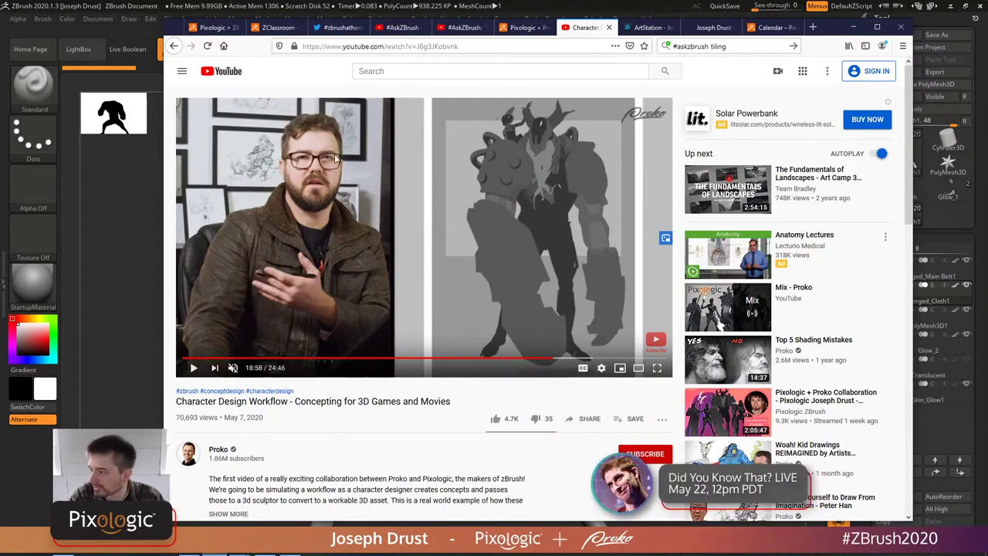
left_click(522, 28)
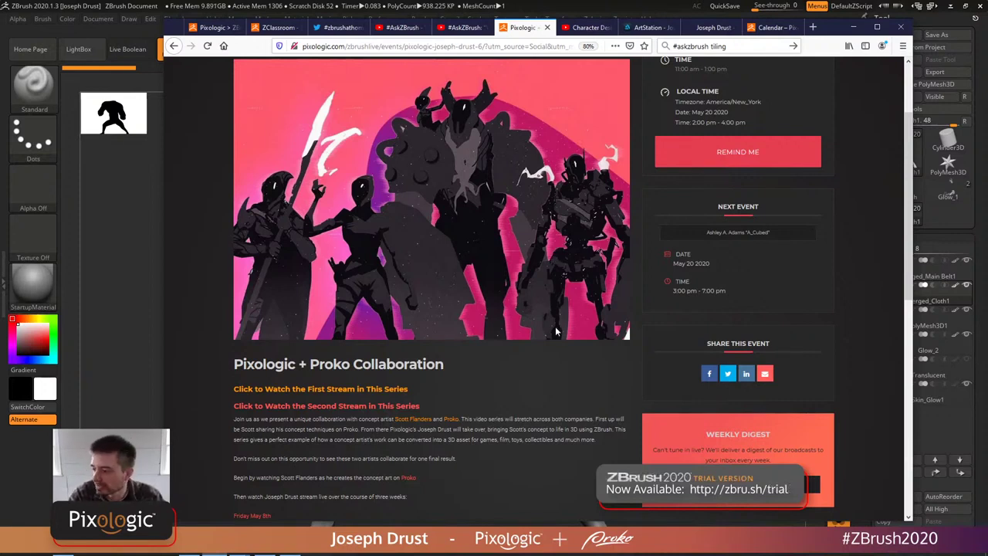
scroll(555, 313, "down", 3)
scroll(524, 358, "up", 2)
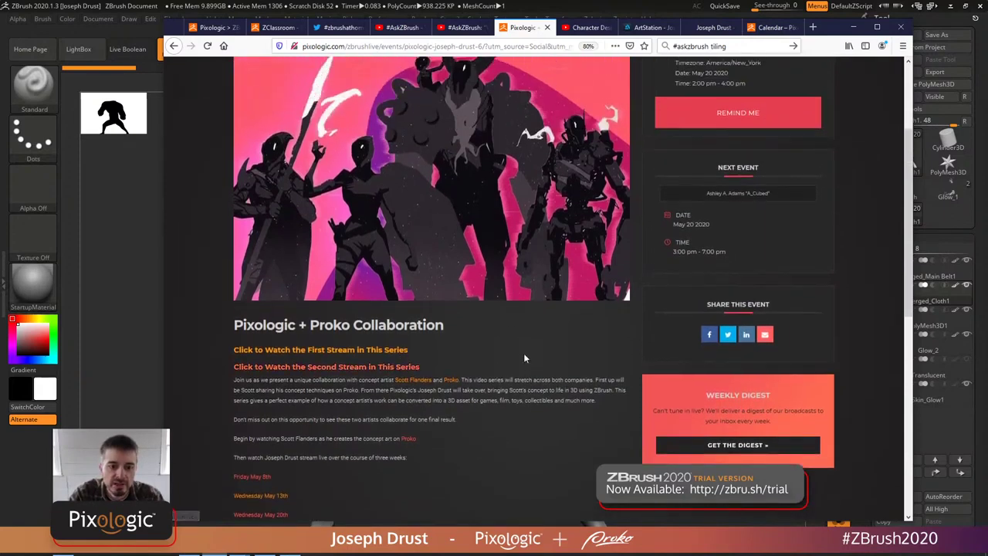
scroll(524, 357, "up", 3)
scroll(467, 333, "down", 3)
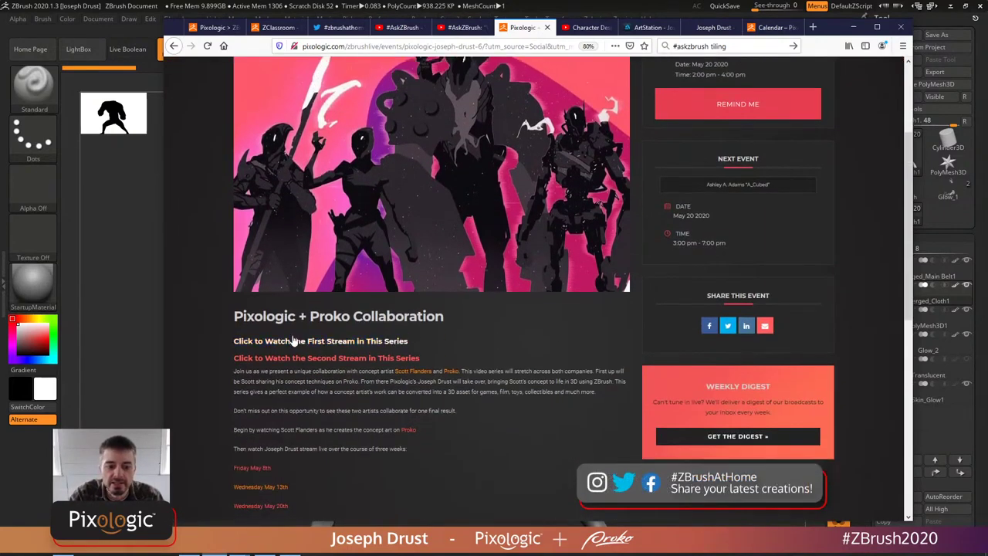
scroll(309, 347, "down", 1)
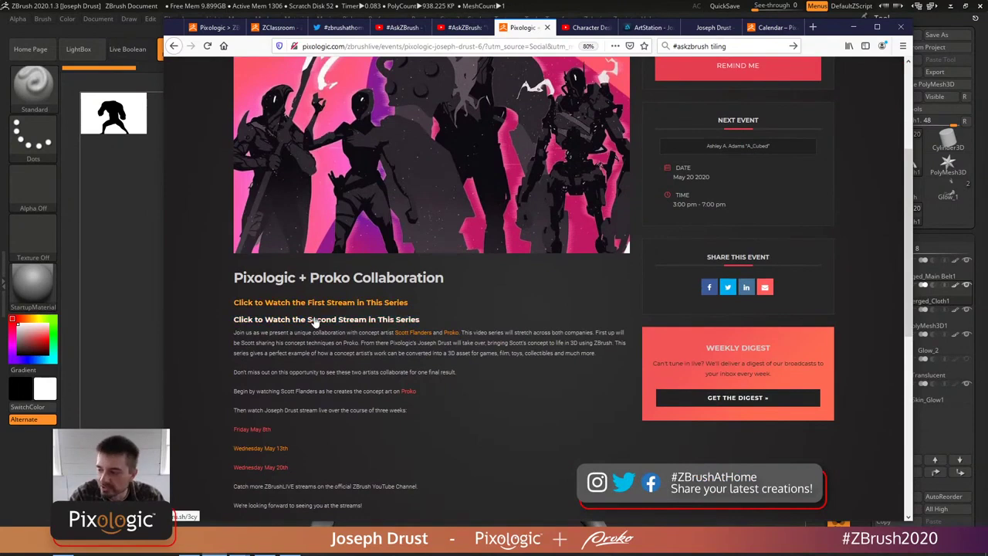
scroll(494, 287, "down", 1)
scroll(494, 290, "down", 2)
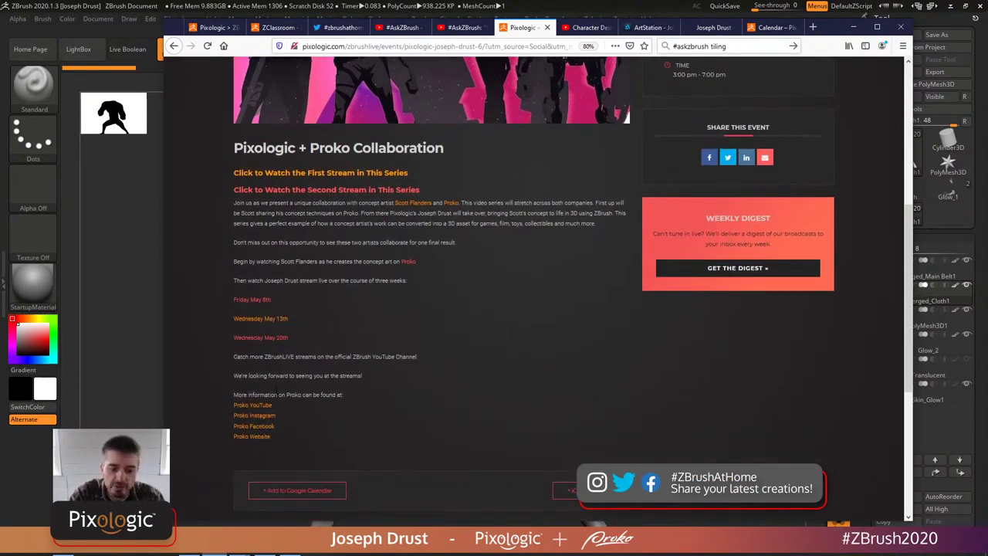